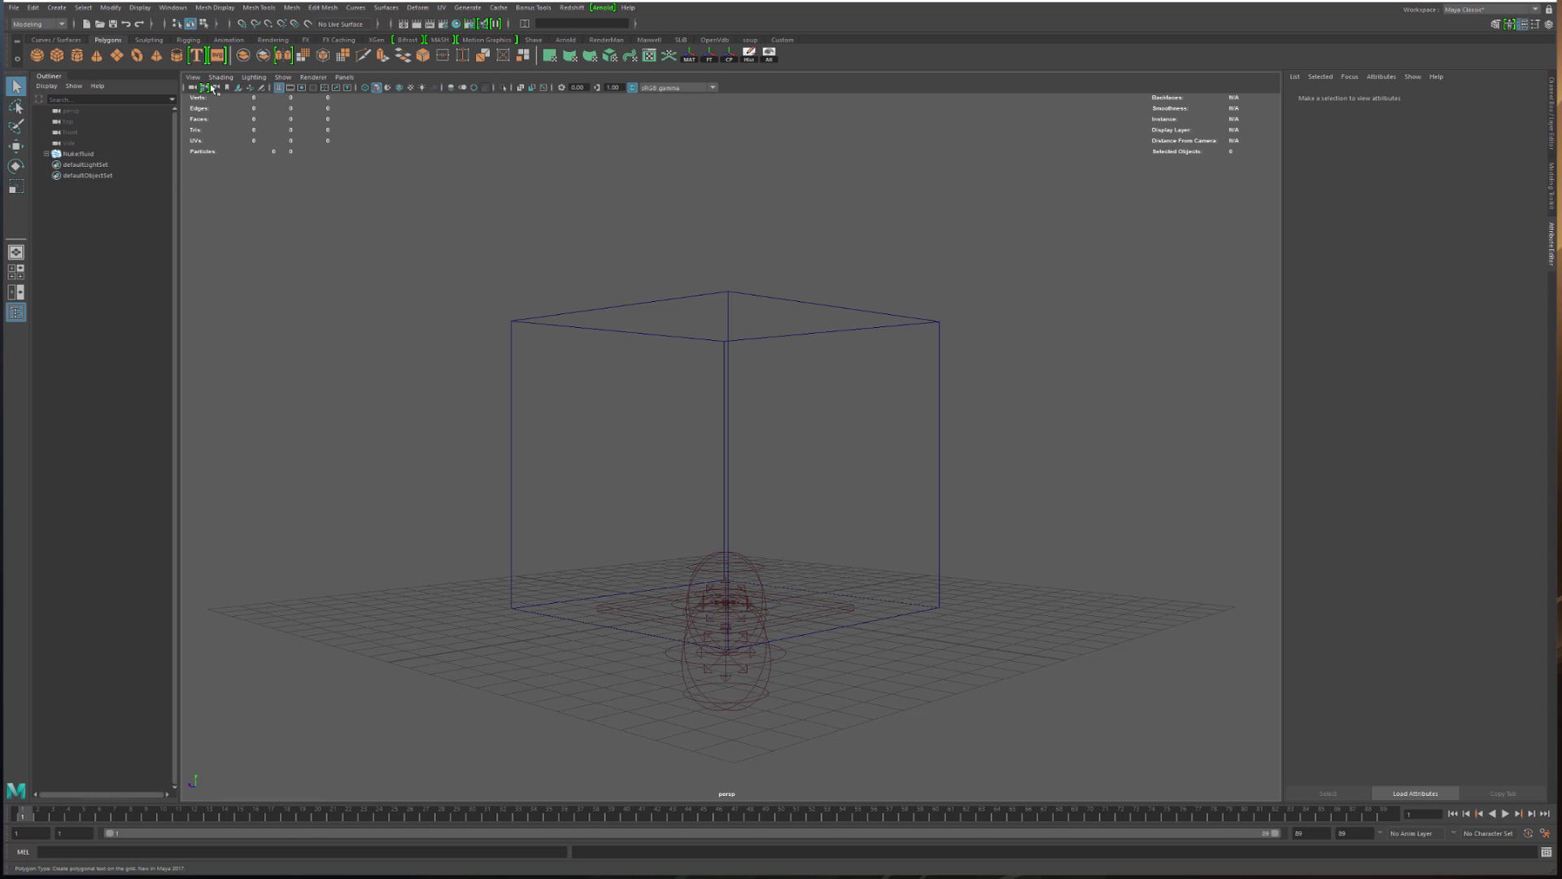
Look up the Explosions fluid examples in the Content Browser and close it
{"action": "left_click", "coordinate": [171, 8]}
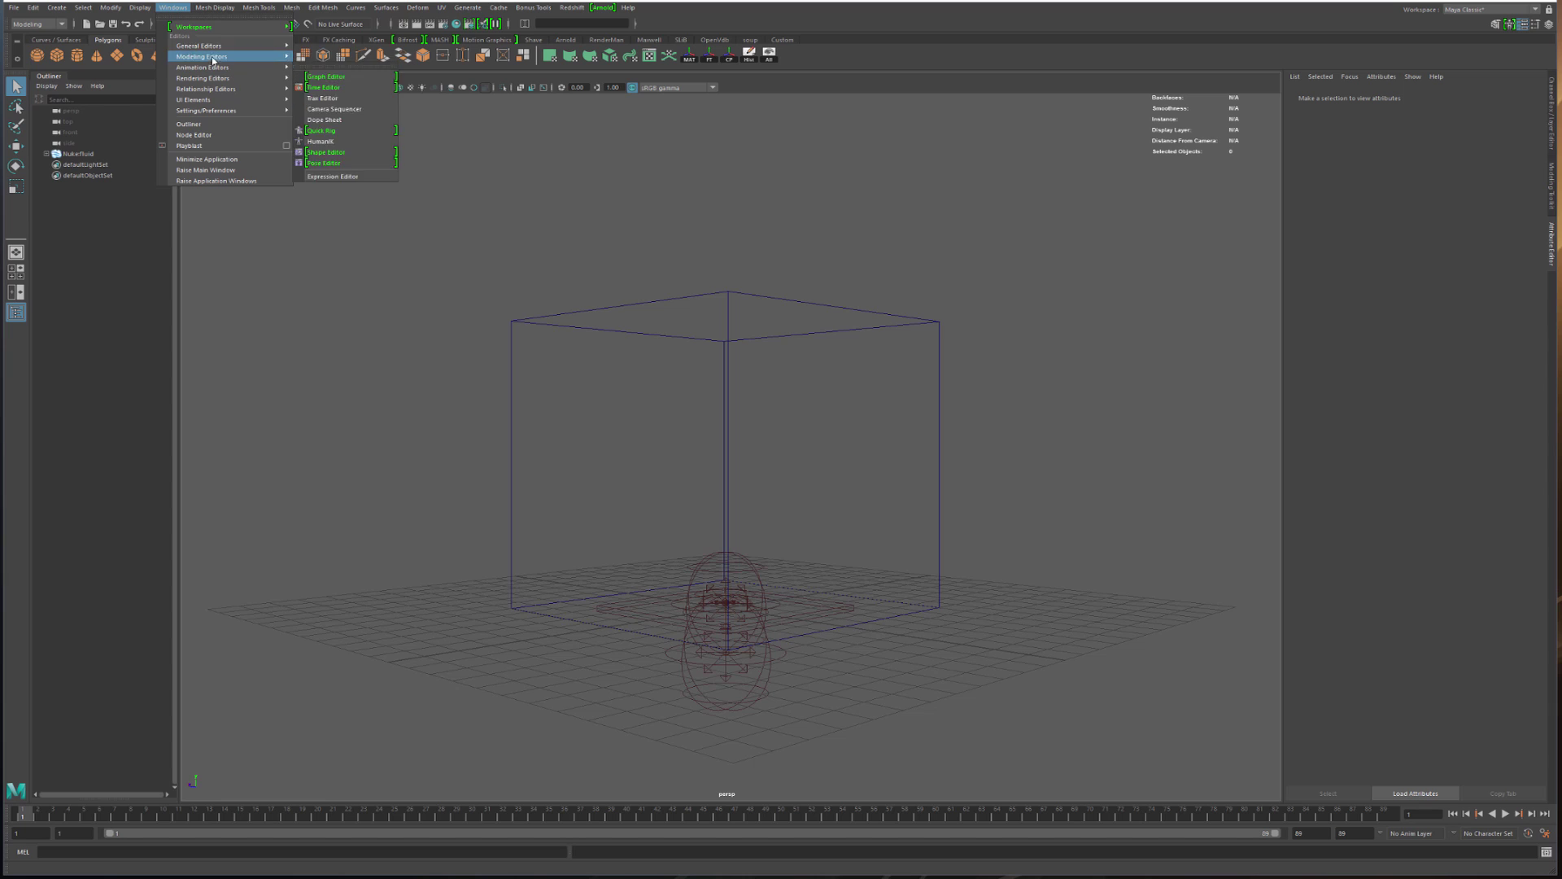
{"action": "mouse_move", "coordinate": [192, 58]}
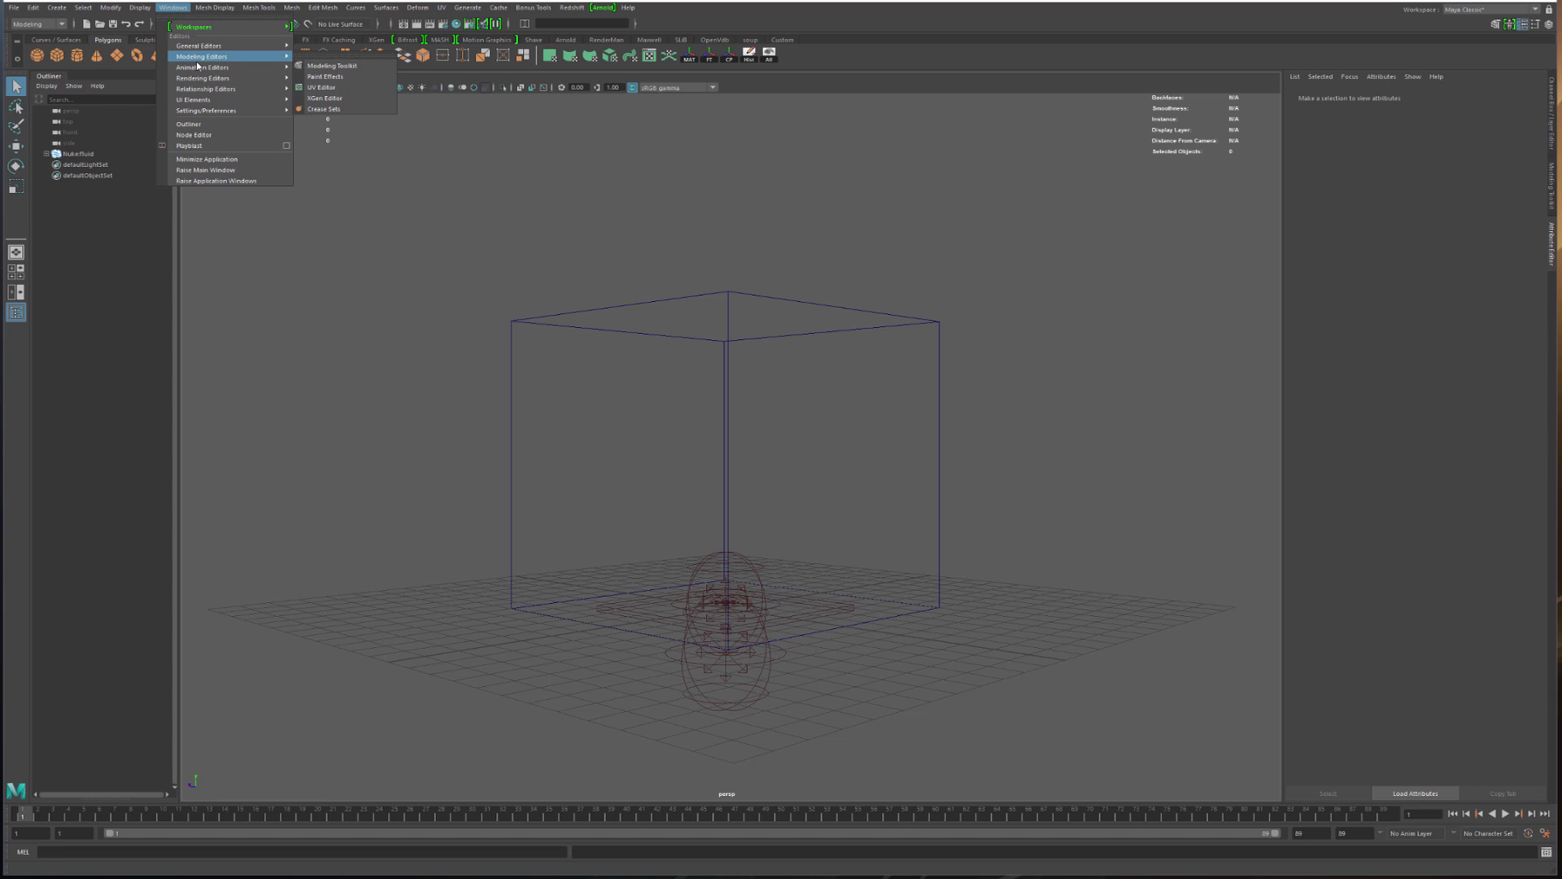
{"action": "mouse_move", "coordinate": [260, 47]}
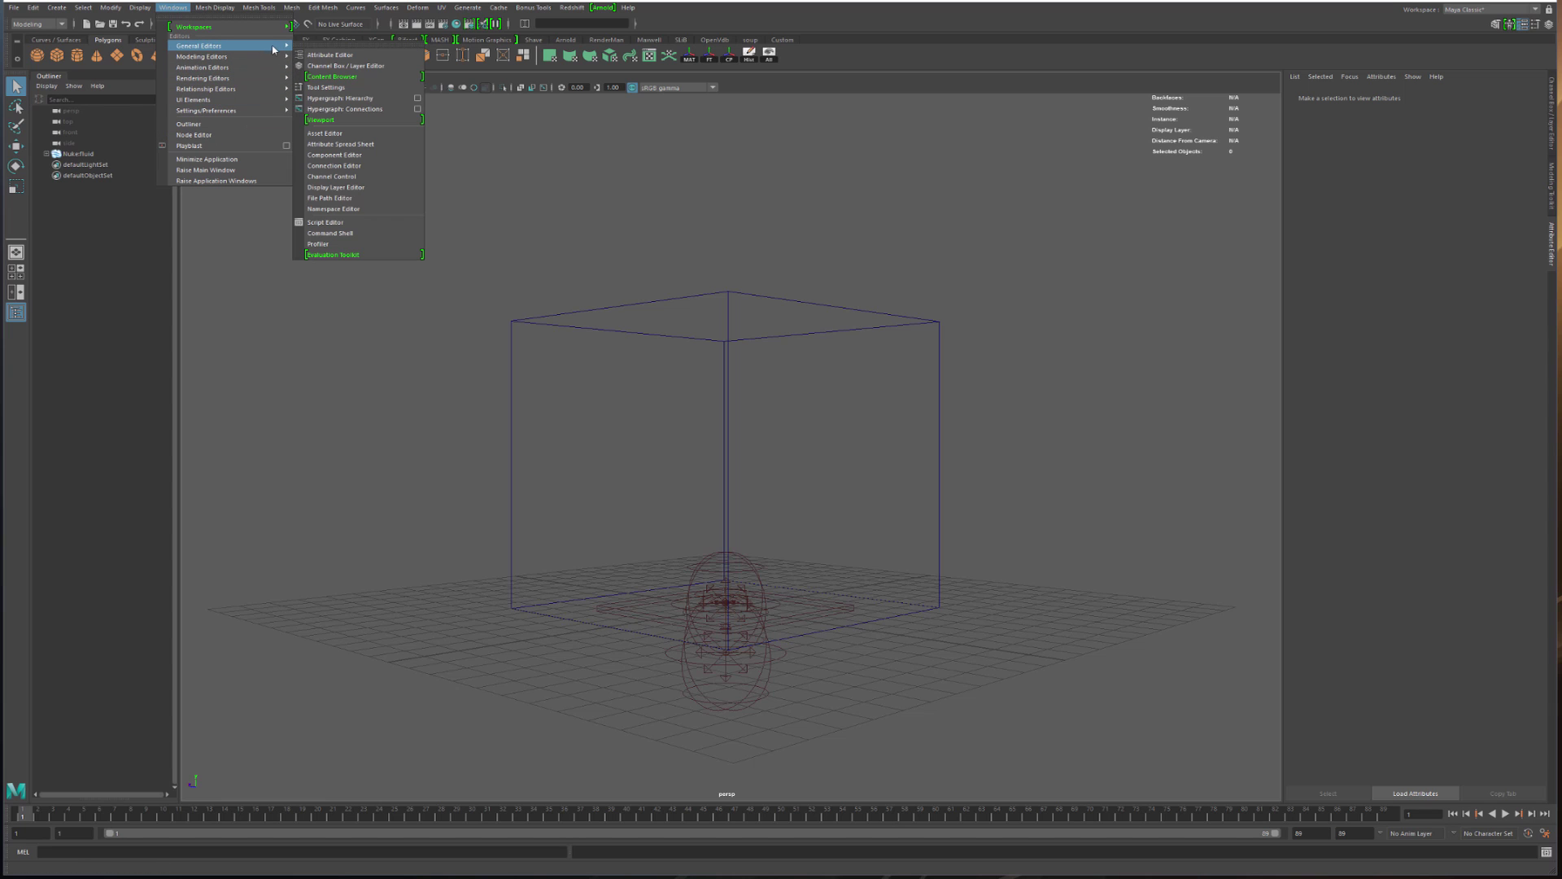
{"action": "left_click", "coordinate": [342, 77]}
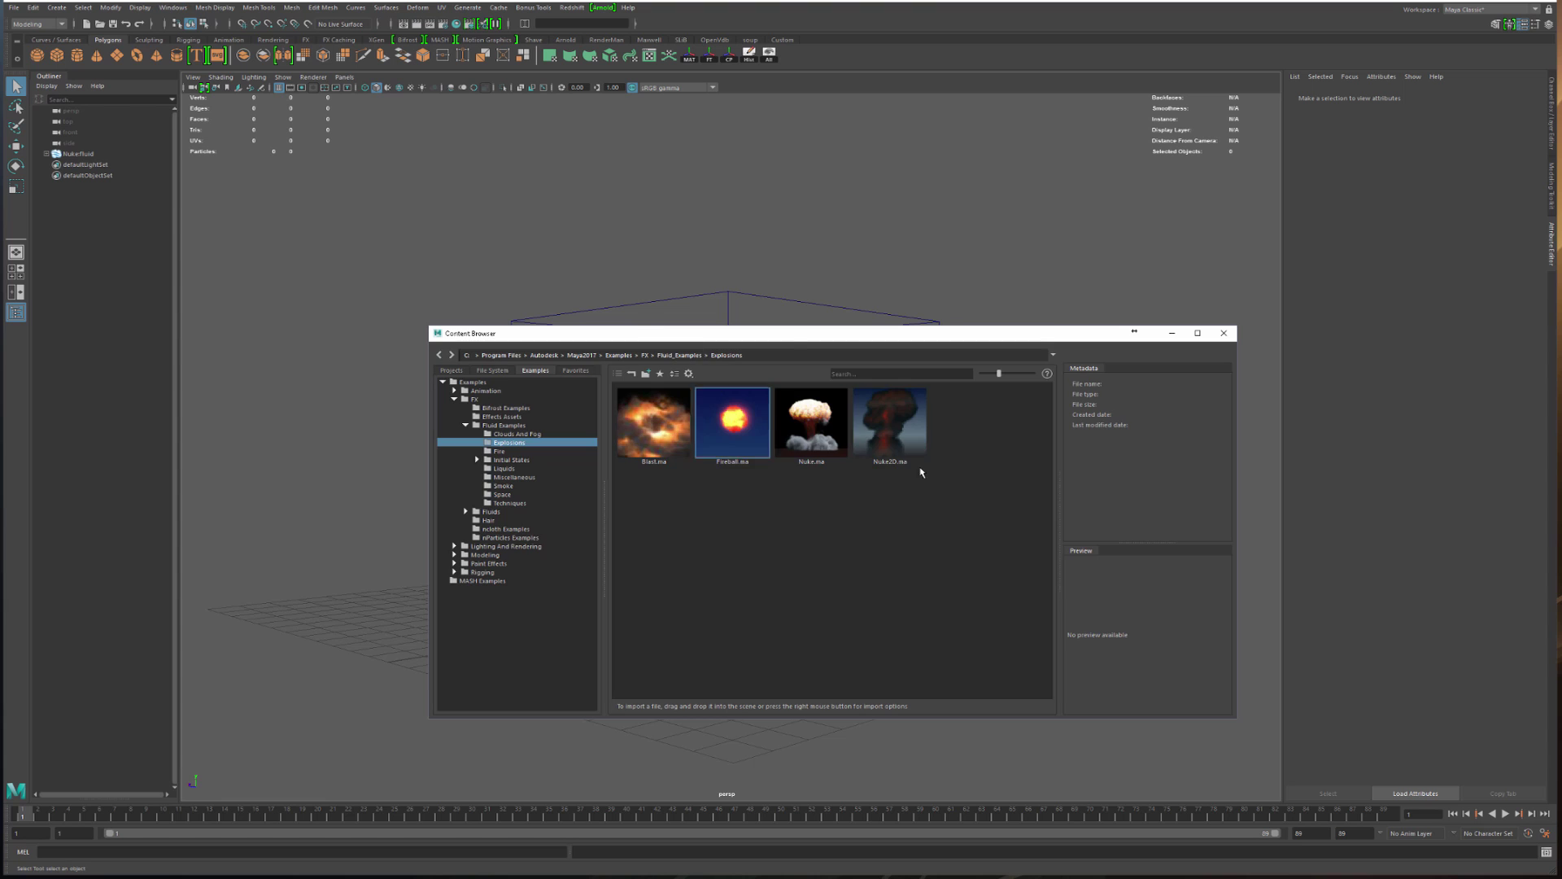
{"action": "left_click_drag", "start_coordinate": [764, 333], "coordinate": [573, 203]}
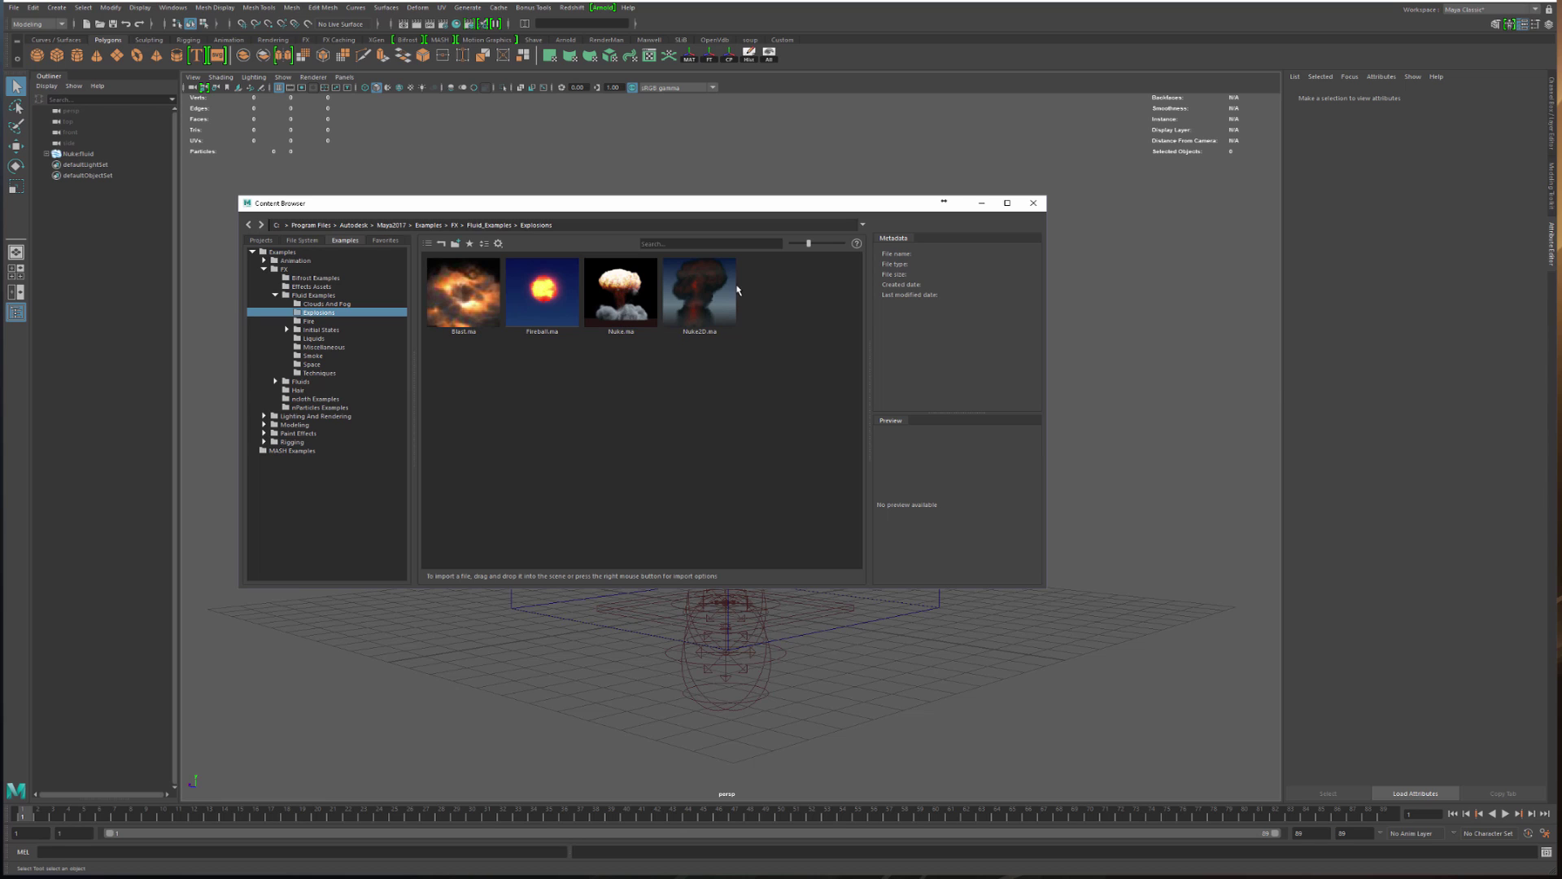
{"action": "left_click", "coordinate": [1033, 202]}
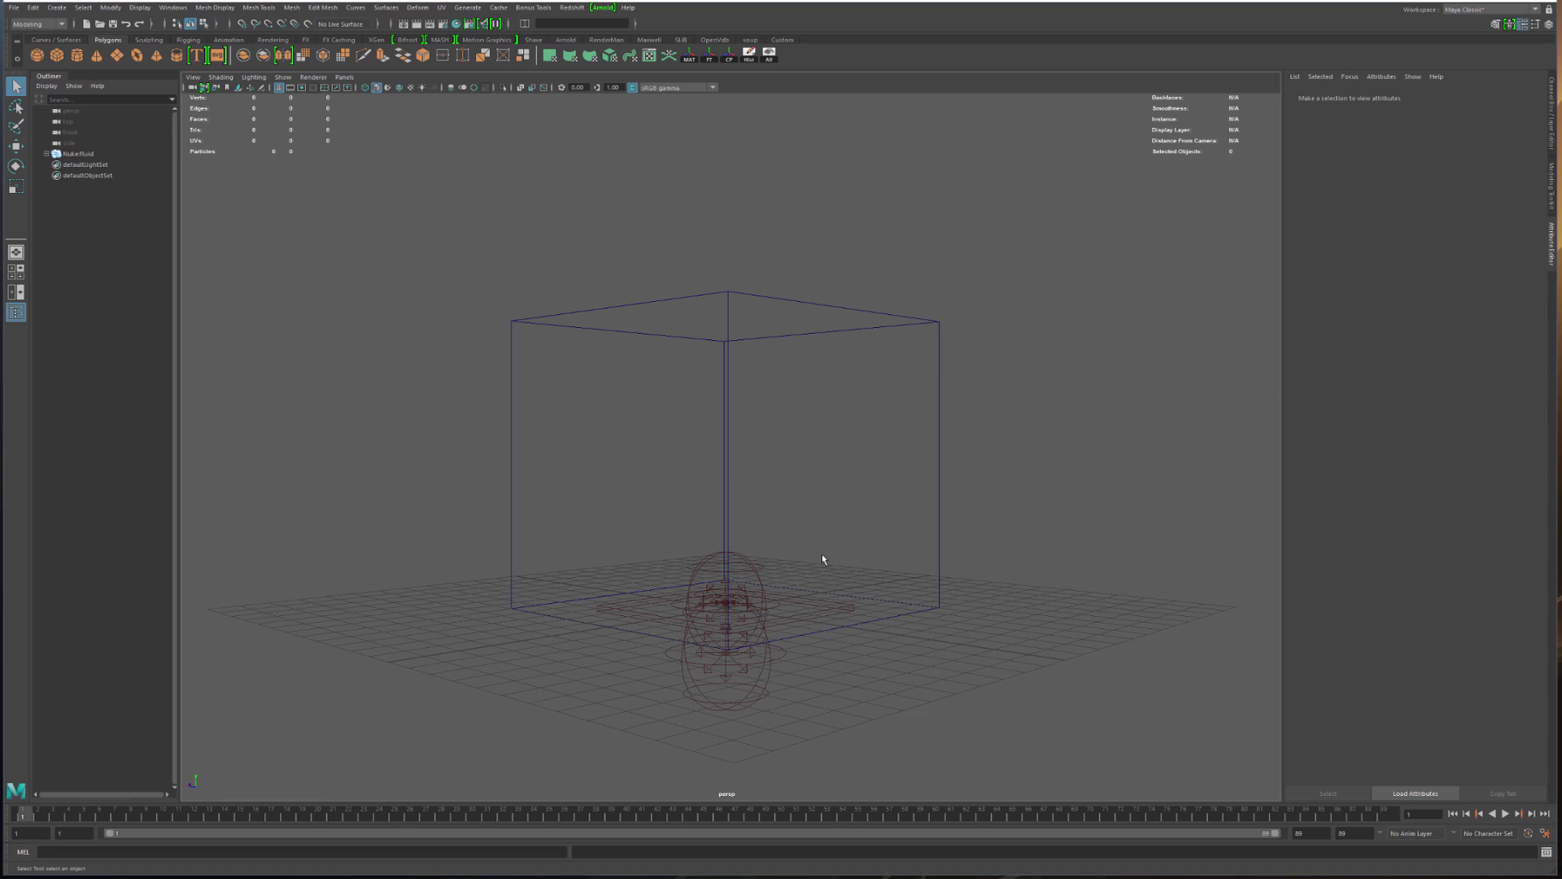
Play the nuke fluid simulation, select the fluid container and set the current frame to 57
{"action": "left_click", "coordinate": [1506, 813]}
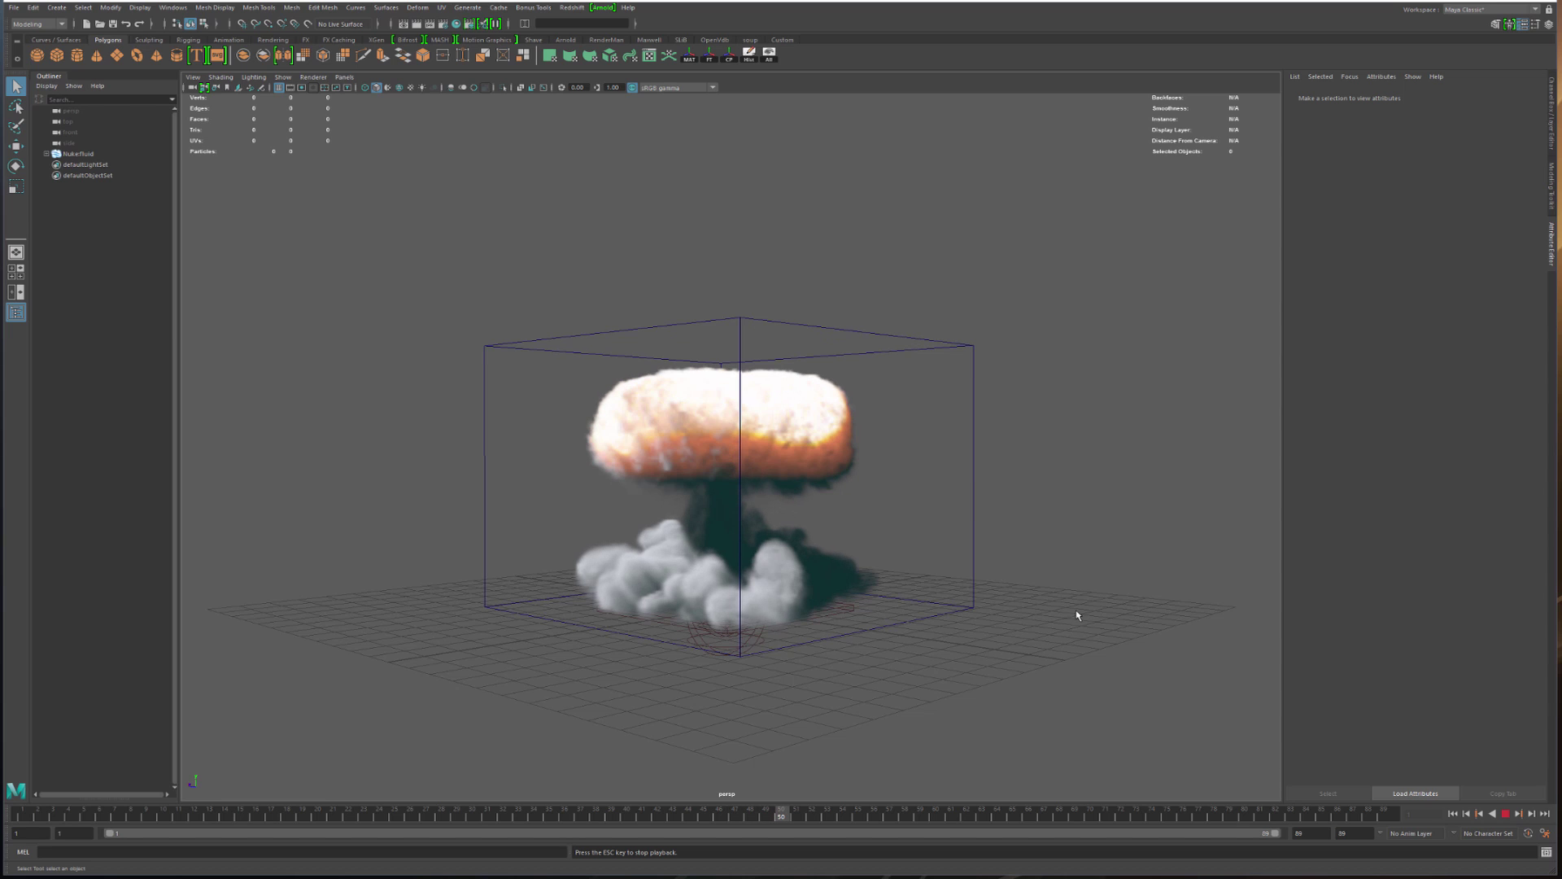
{"action": "left_click", "coordinate": [1507, 815]}
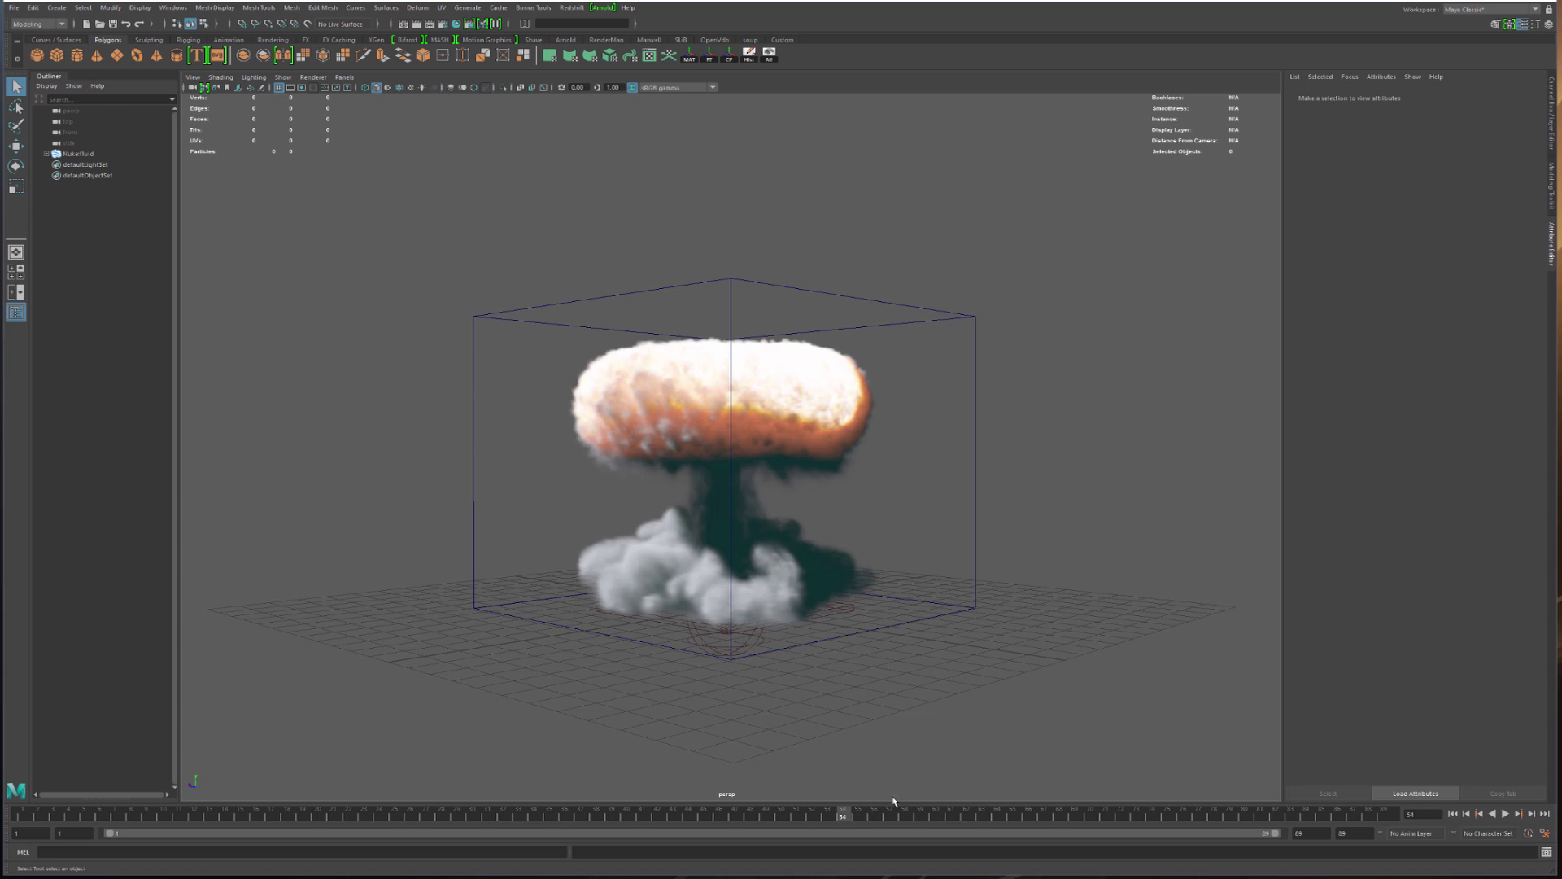
{"action": "key", "text": "alt+v"}
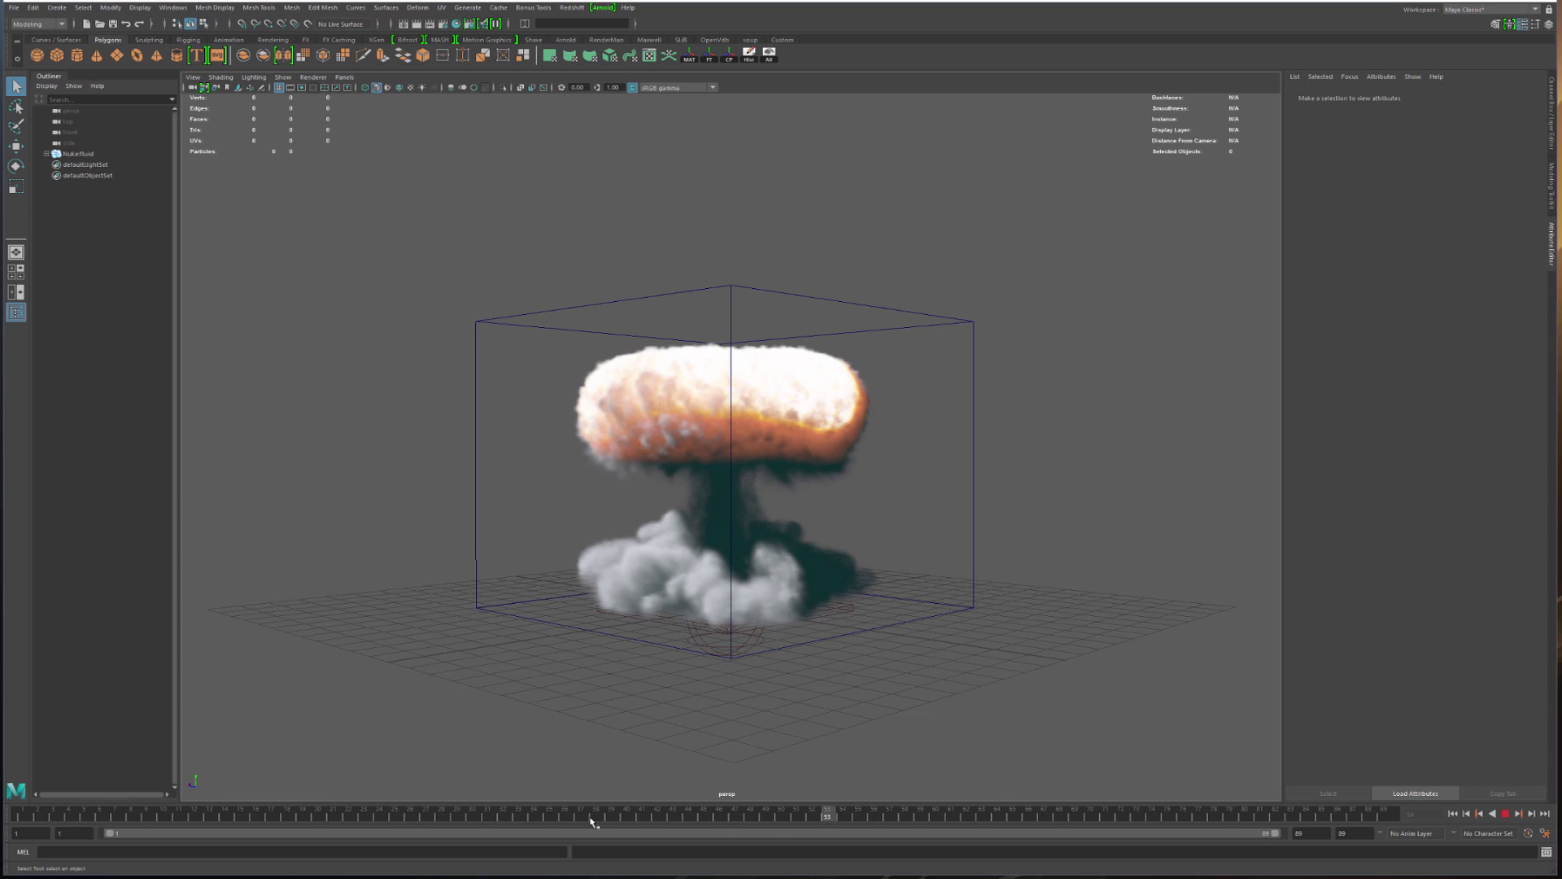
{"action": "key", "text": "Escape"}
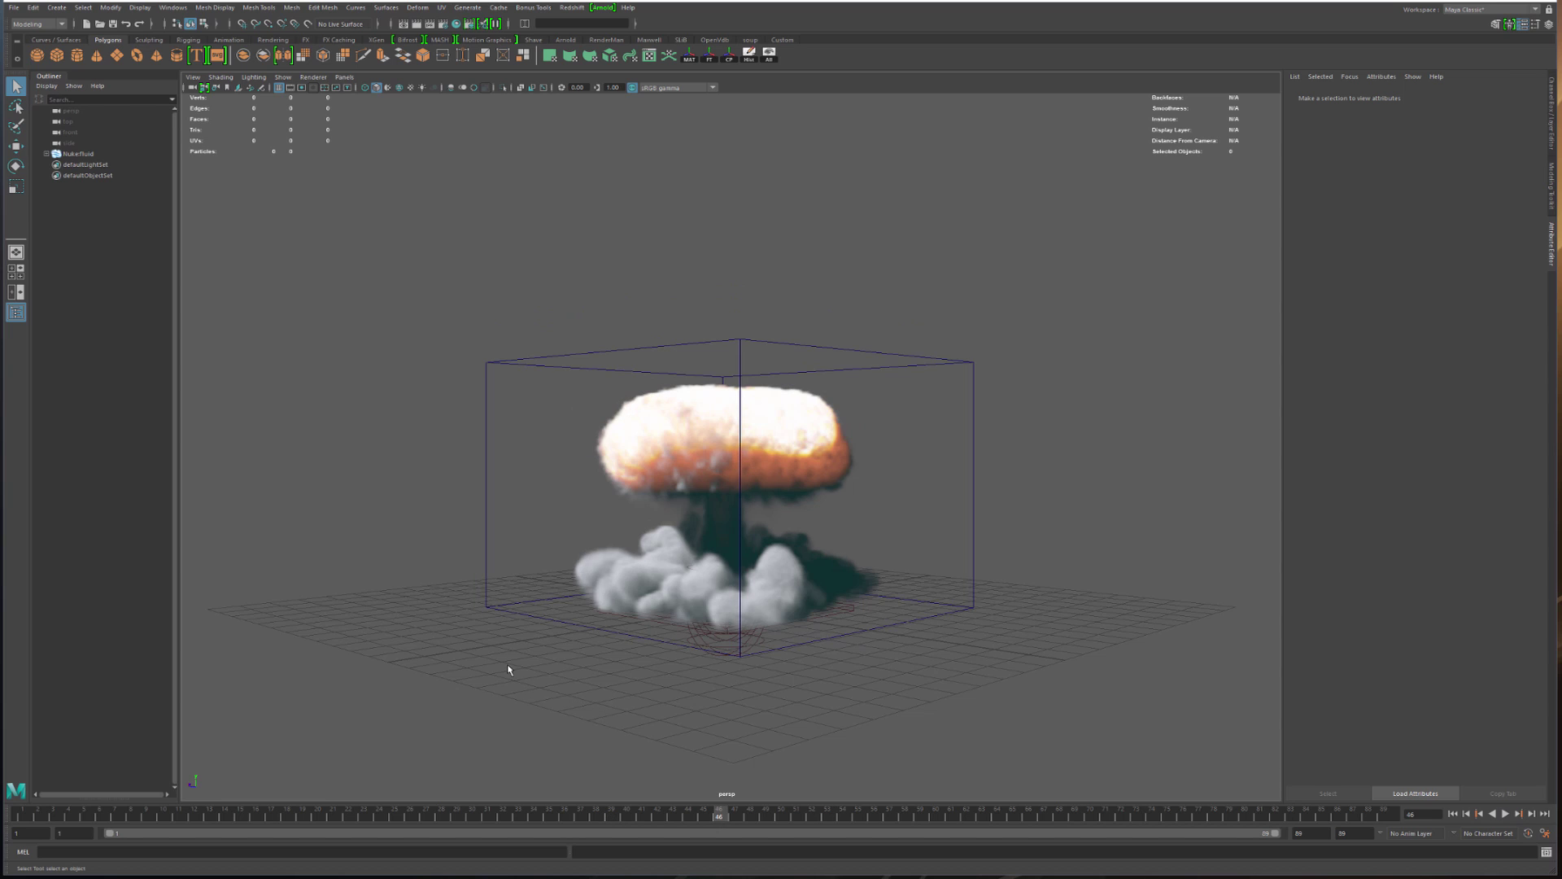
{"action": "left_click_drag", "start_coordinate": [471, 366], "coordinate": [526, 460]}
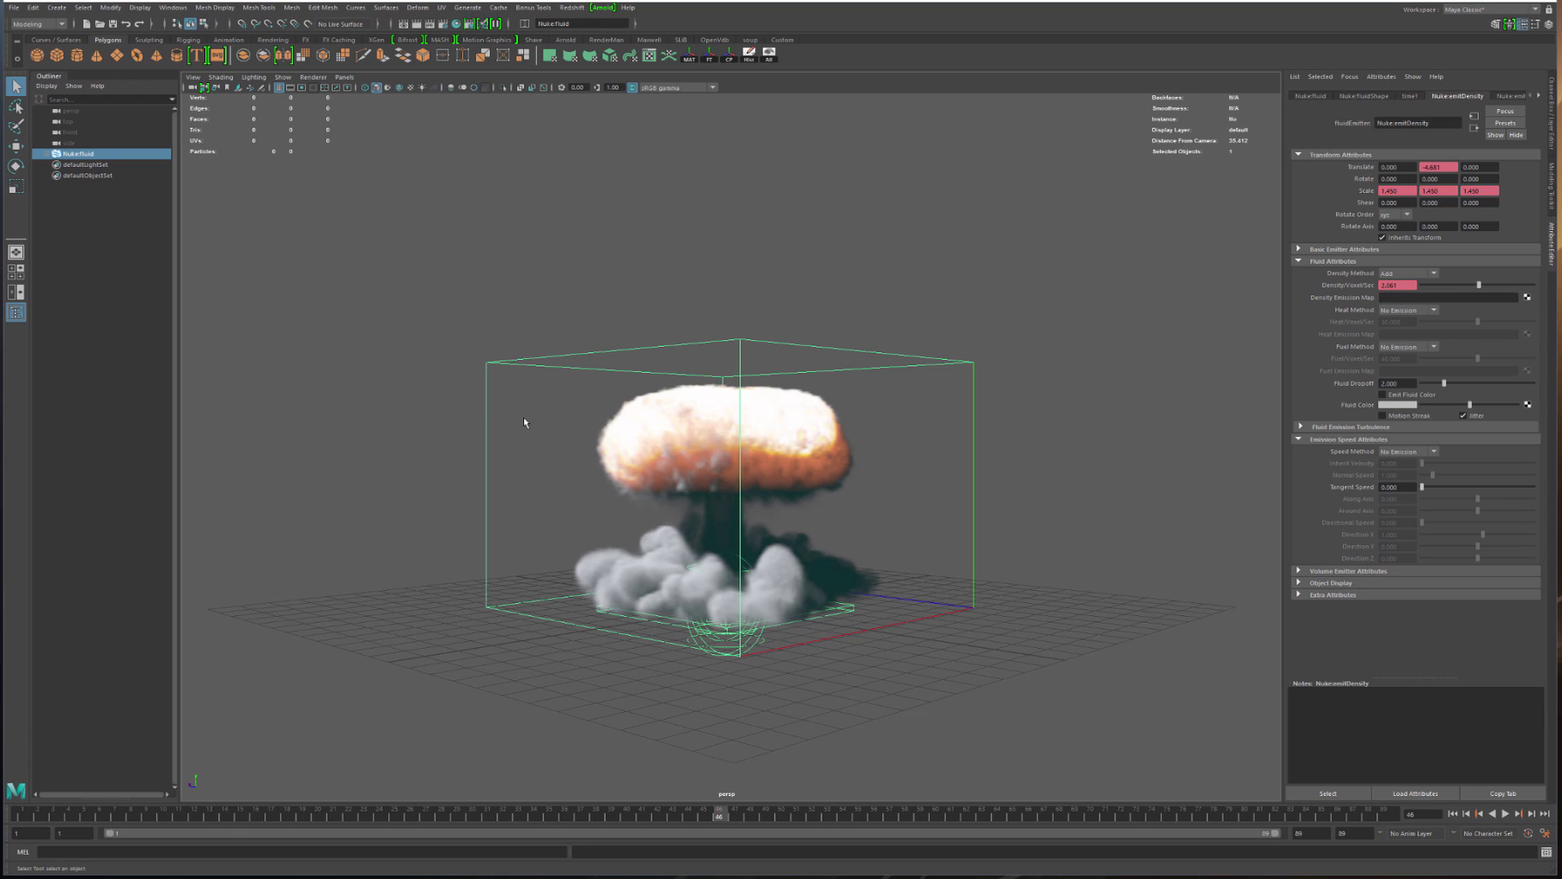
{"action": "left_click", "coordinate": [889, 815]}
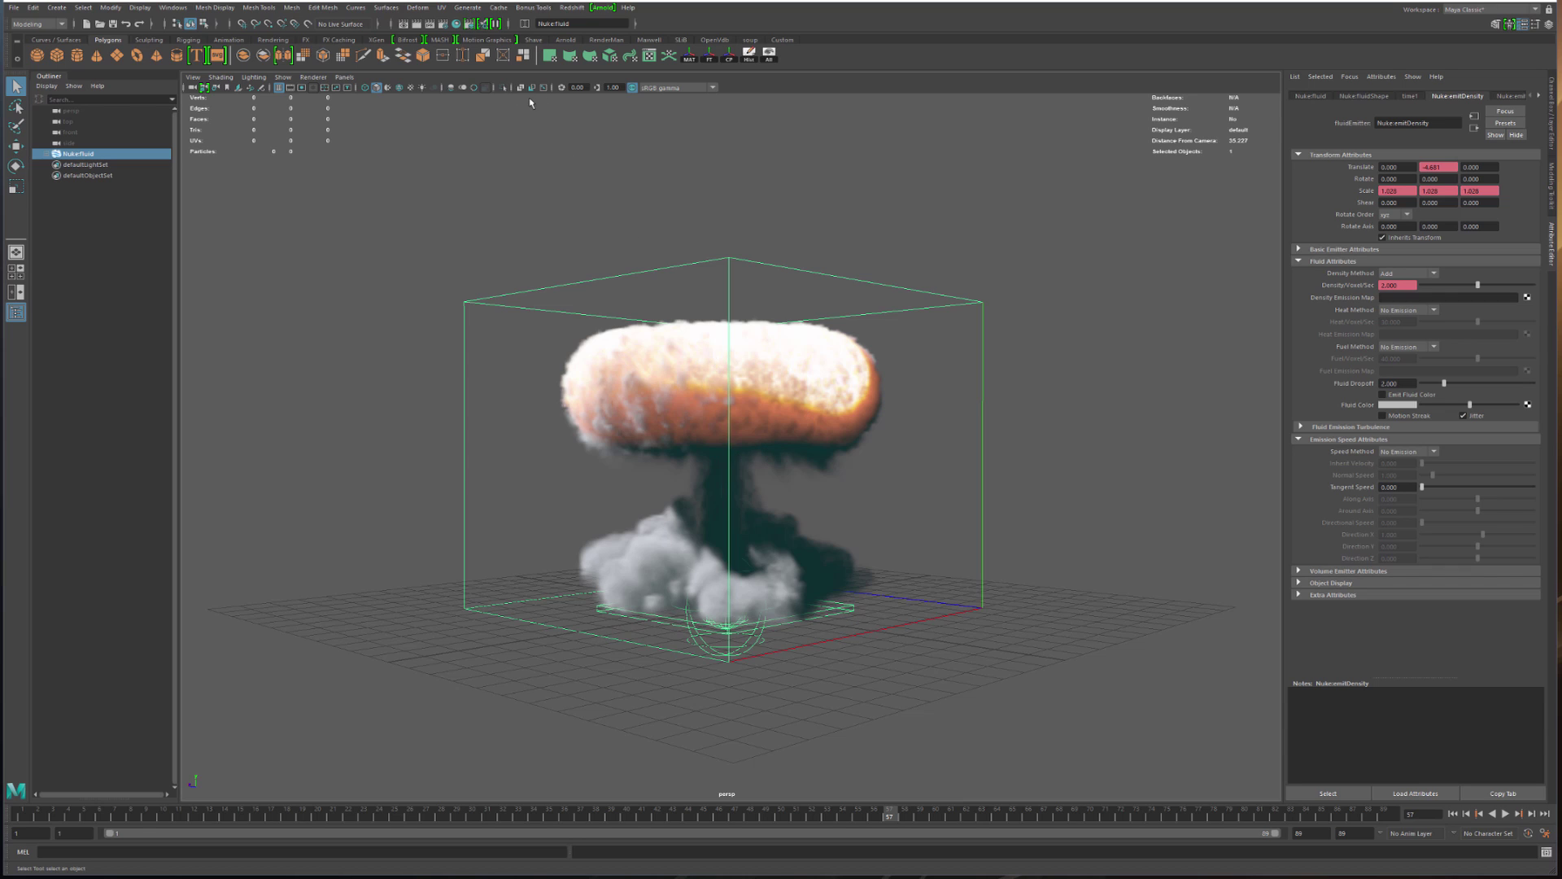
Start an IPR render of the explosion with Maya Software, switch the renderer to Redshift and enlarge the Render View
{"action": "left_click", "coordinate": [430, 23]}
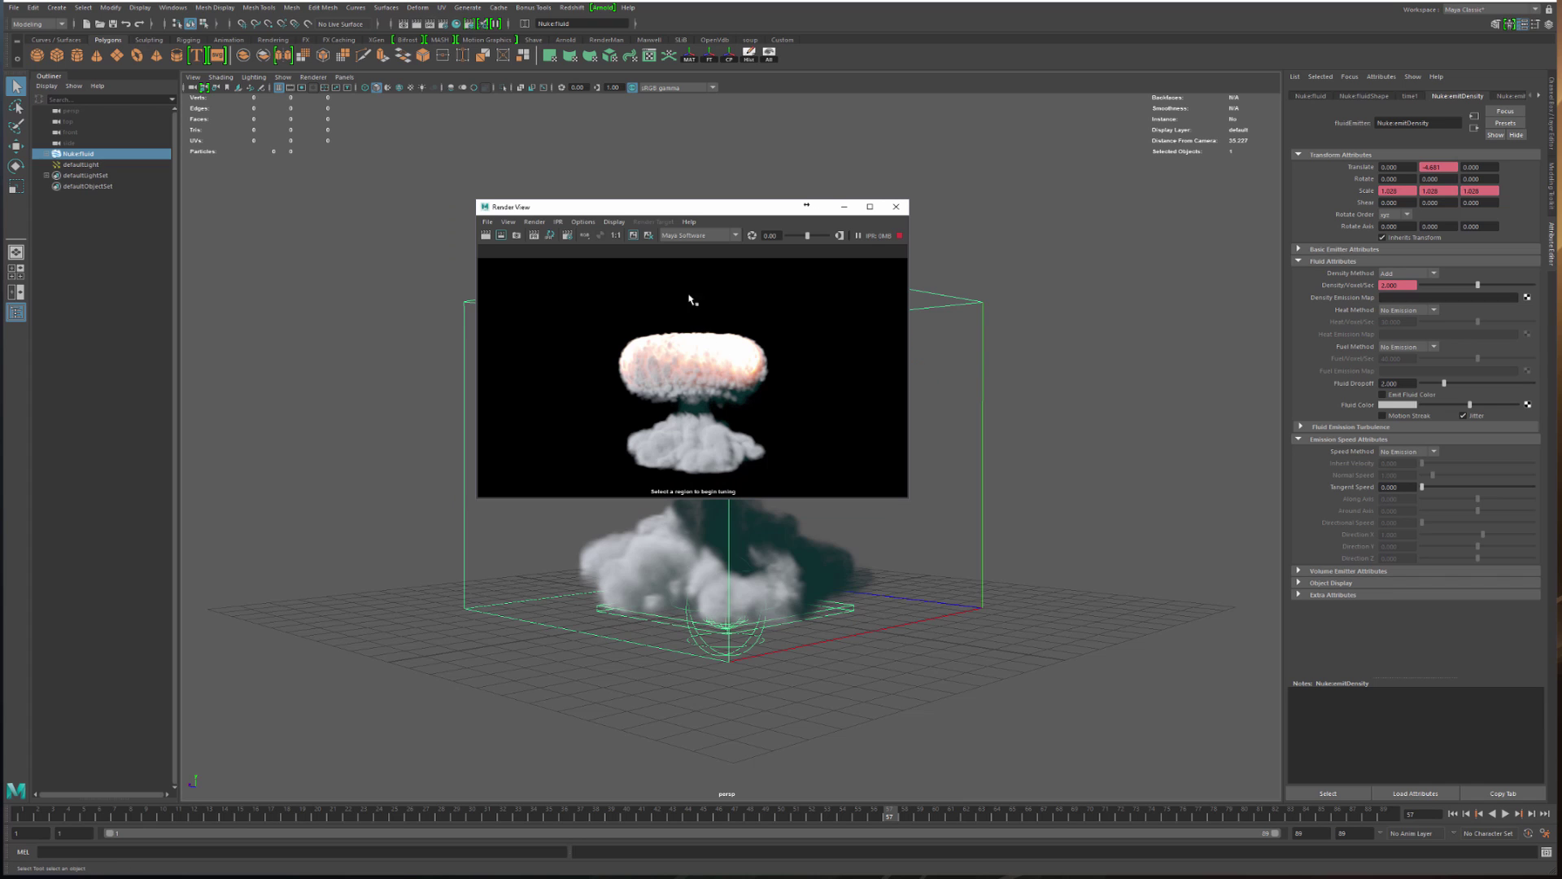
{"action": "left_click_drag", "start_coordinate": [698, 206], "coordinate": [451, 219]}
{"action": "left_click", "coordinate": [438, 256]}
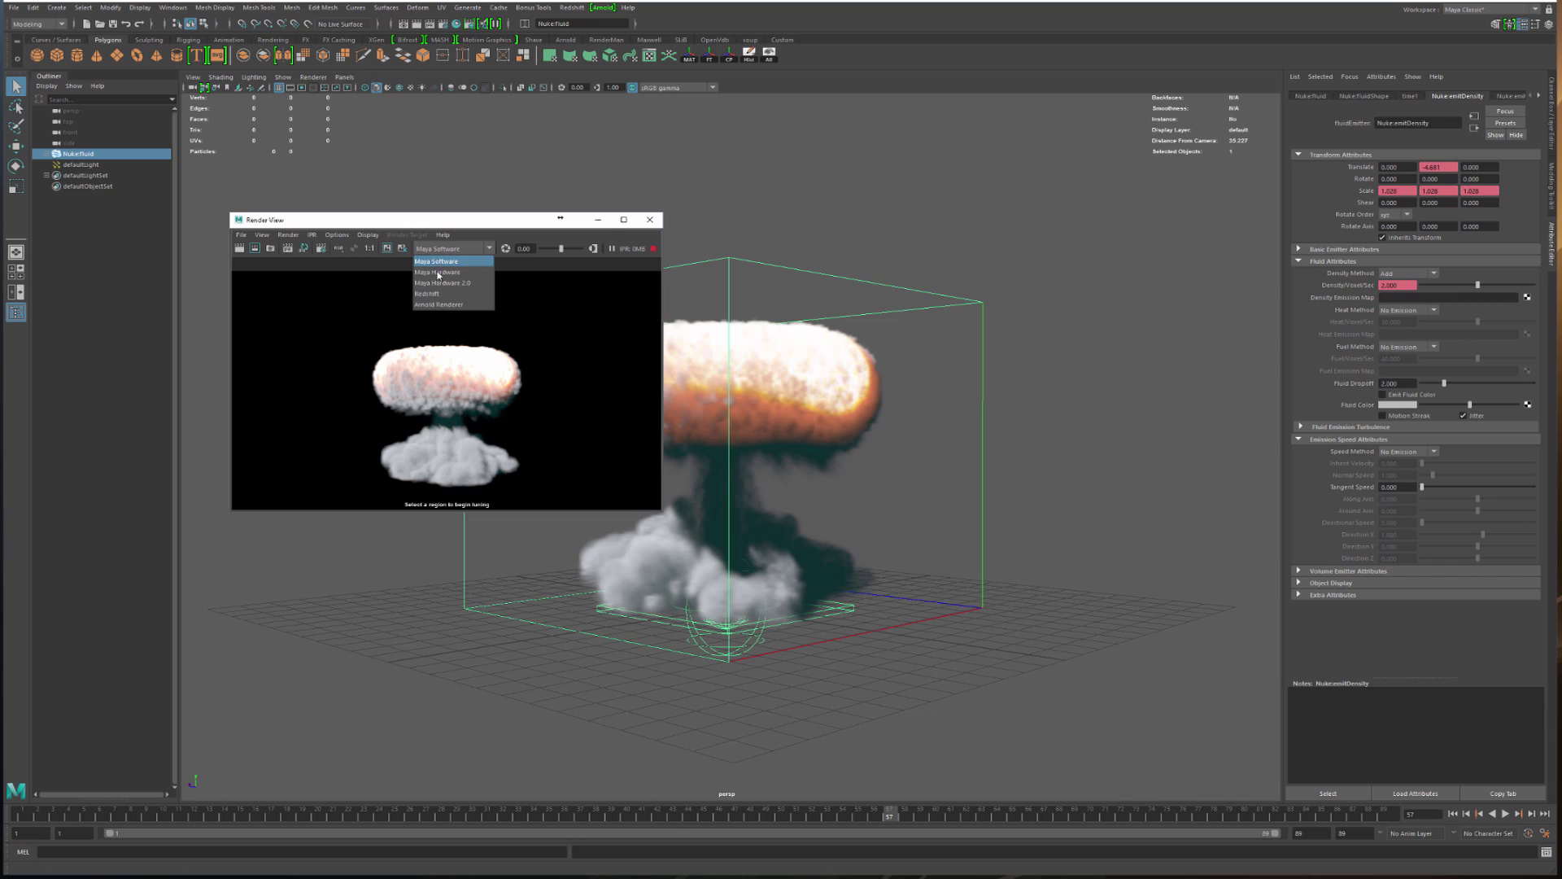
{"action": "left_click", "coordinate": [446, 303]}
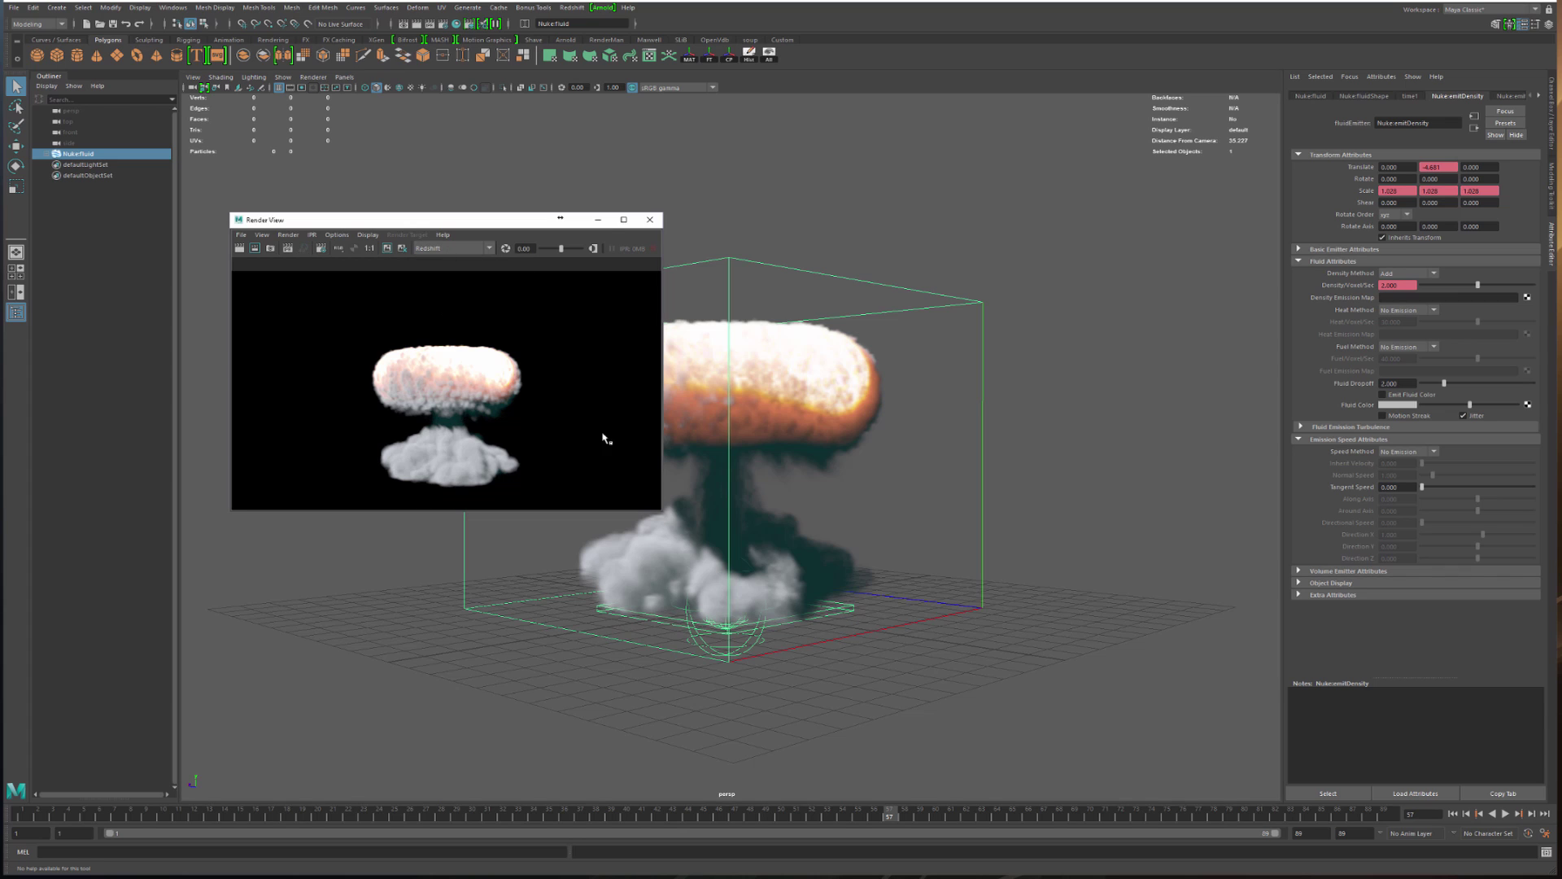
{"action": "left_click_drag", "start_coordinate": [661, 511], "coordinate": [789, 605]}
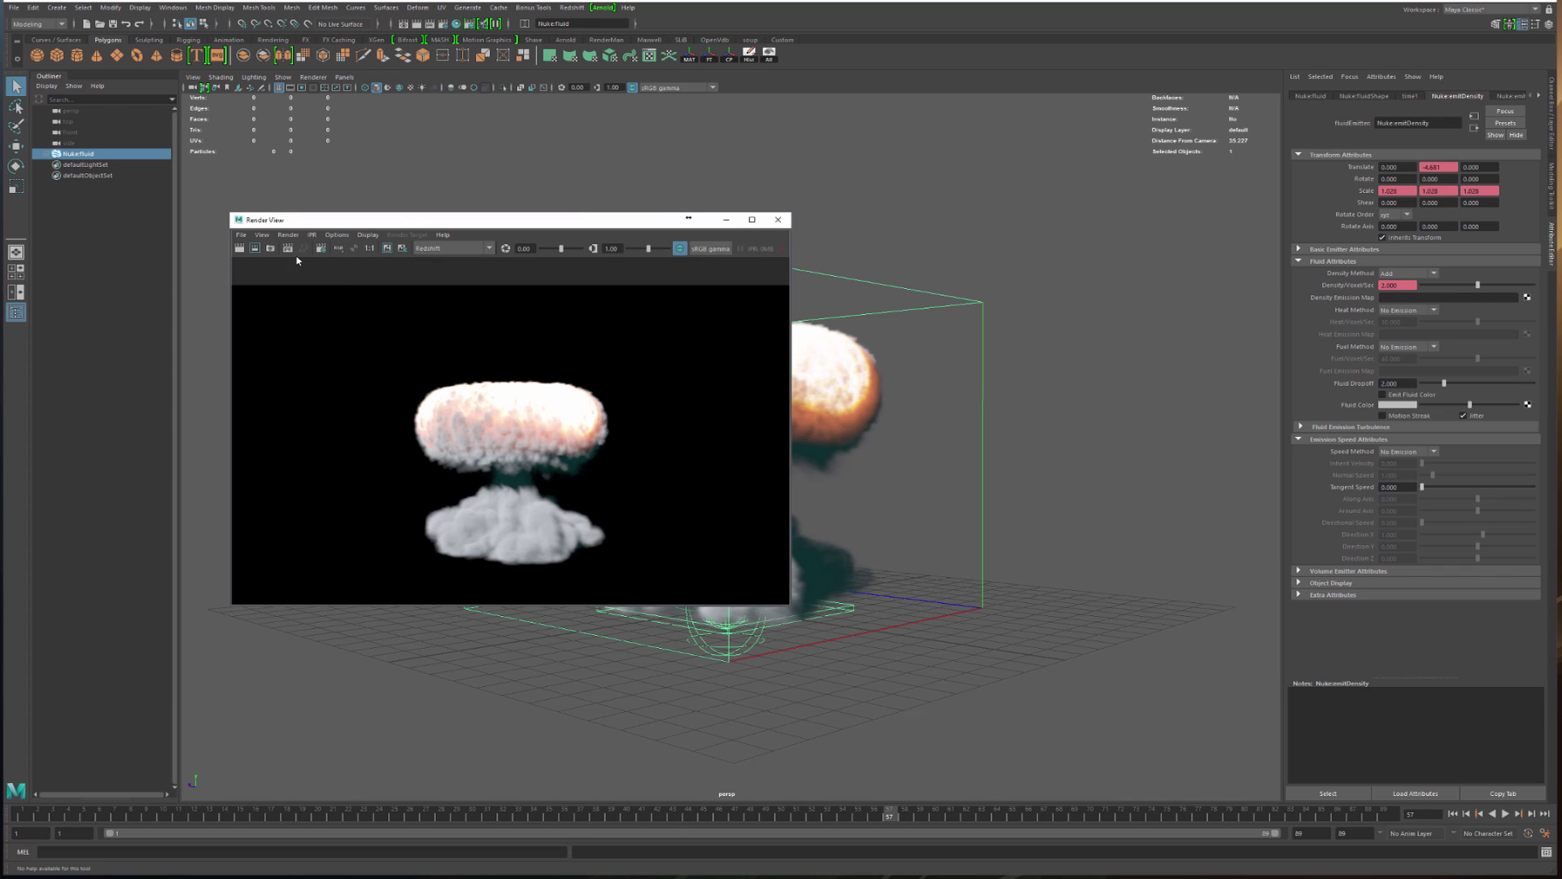
Test an IPR render of the fluid with Redshift, stop it and close the Render View
{"action": "left_click", "coordinate": [289, 249]}
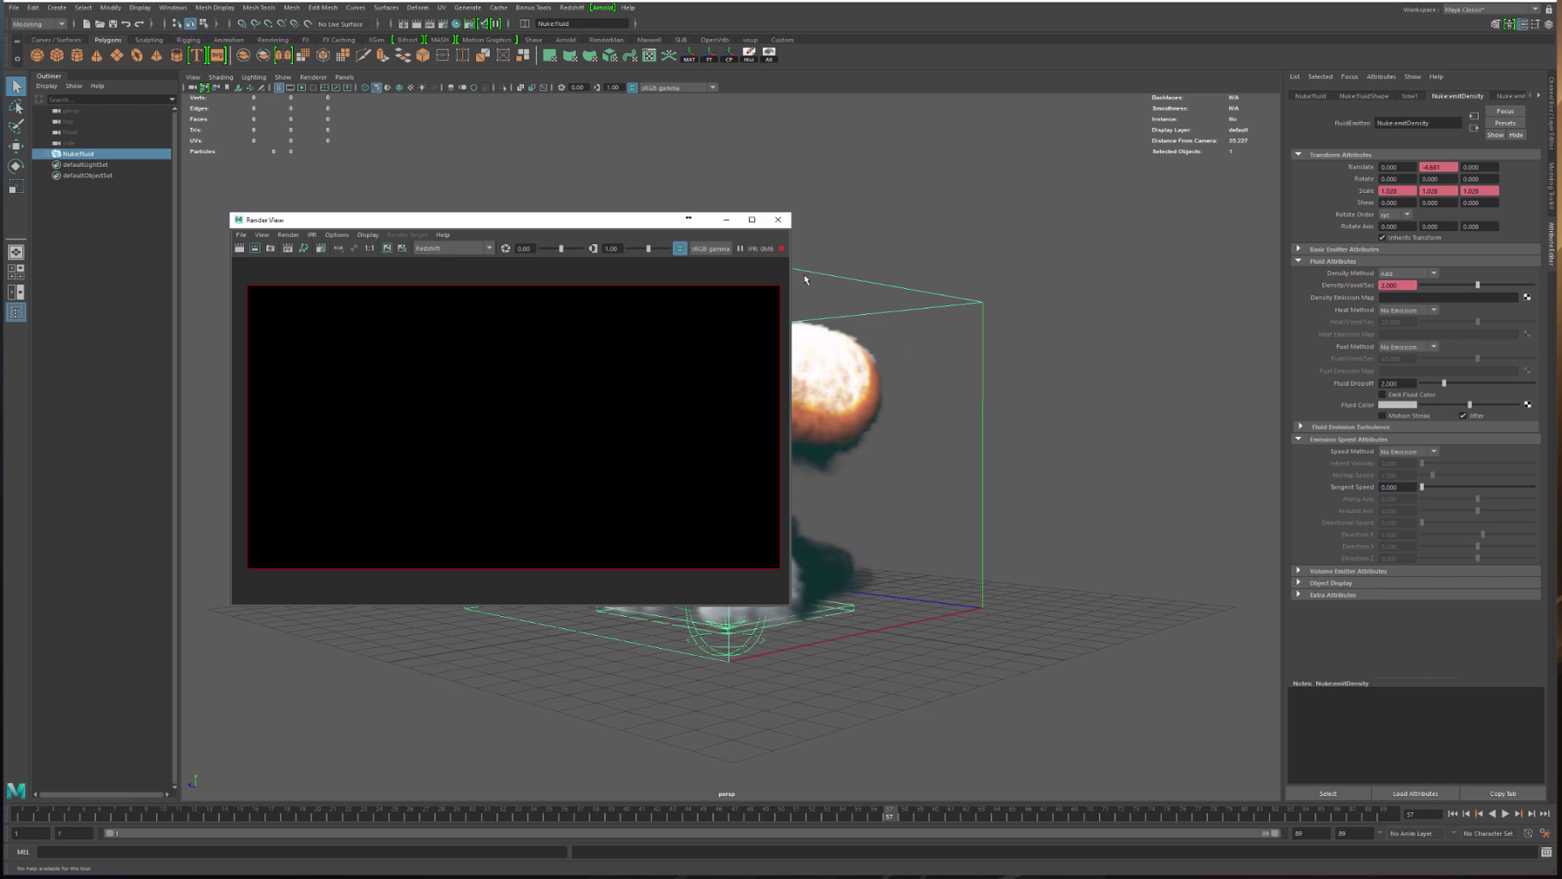
{"action": "left_click", "coordinate": [779, 249]}
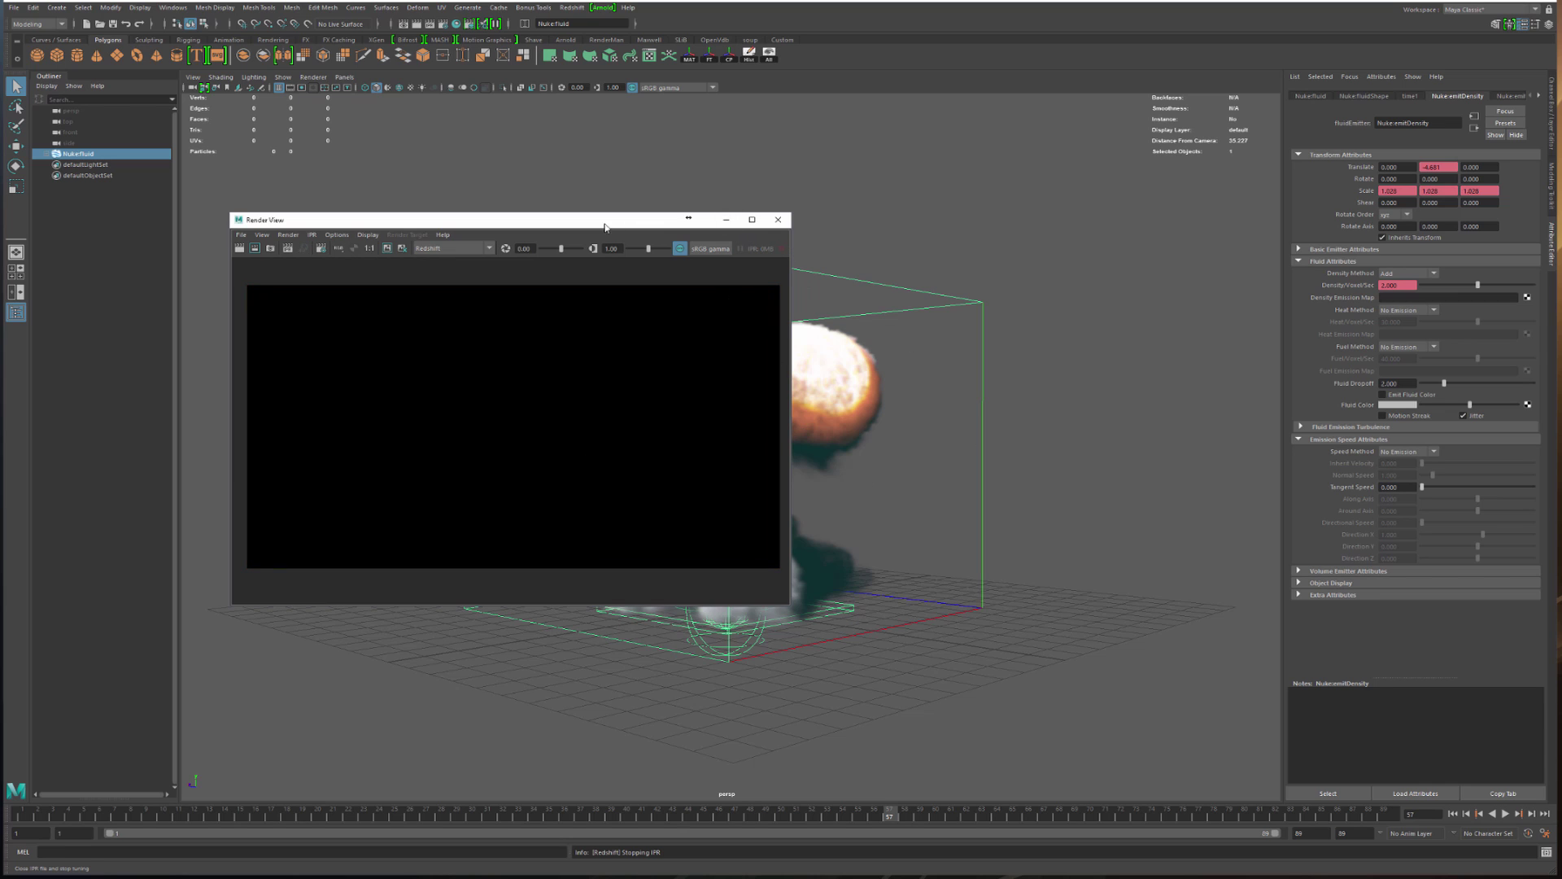
{"action": "left_click_drag", "start_coordinate": [716, 220], "coordinate": [674, 220]}
{"action": "left_click", "coordinate": [1023, 238]}
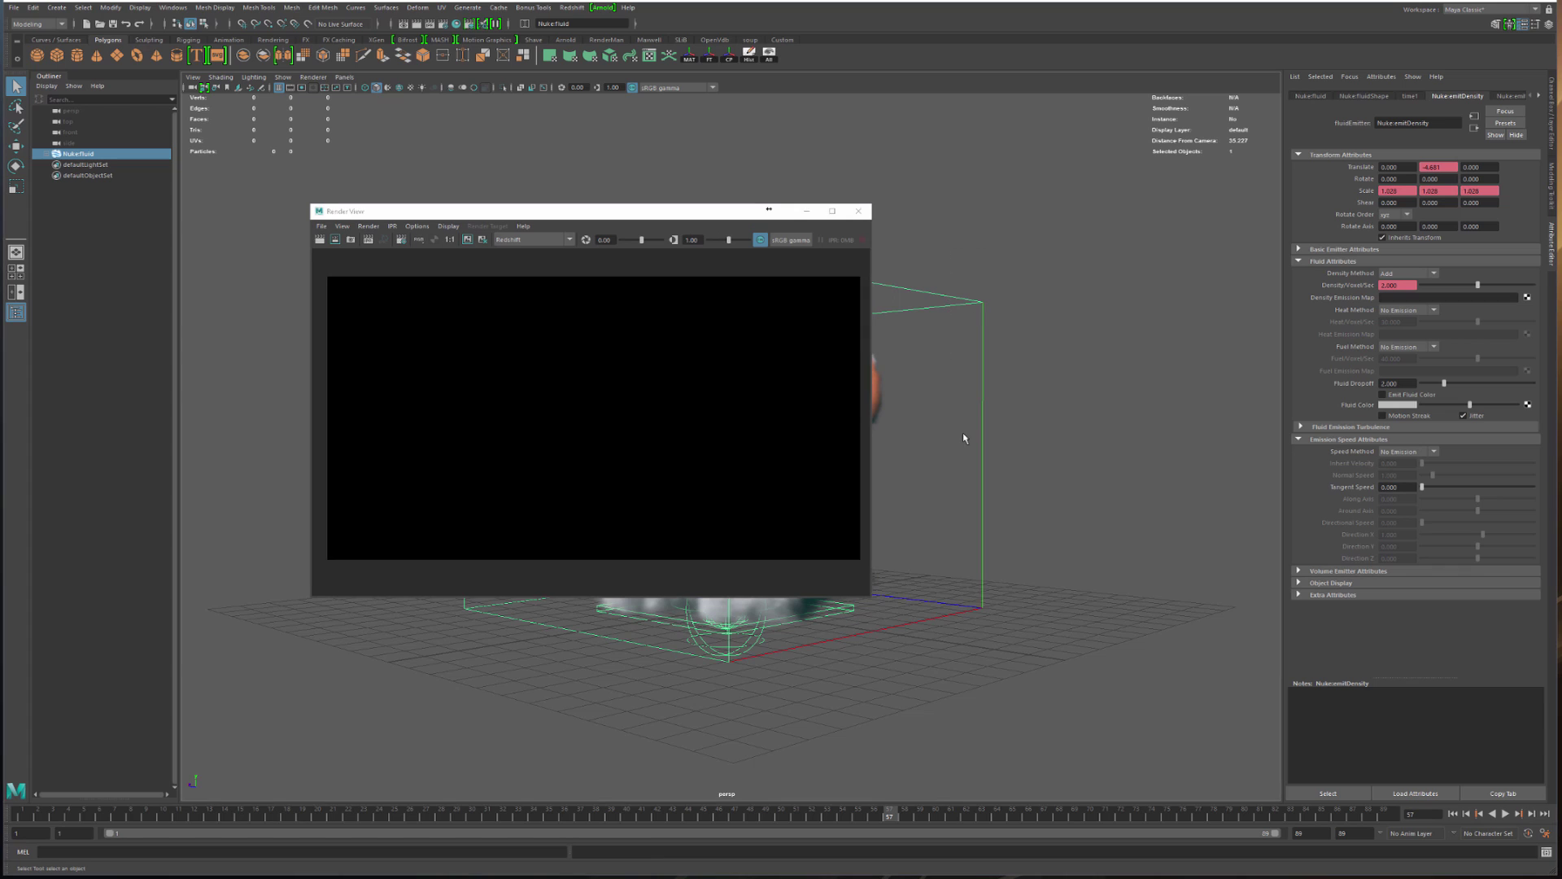
{"action": "left_click", "coordinate": [859, 211]}
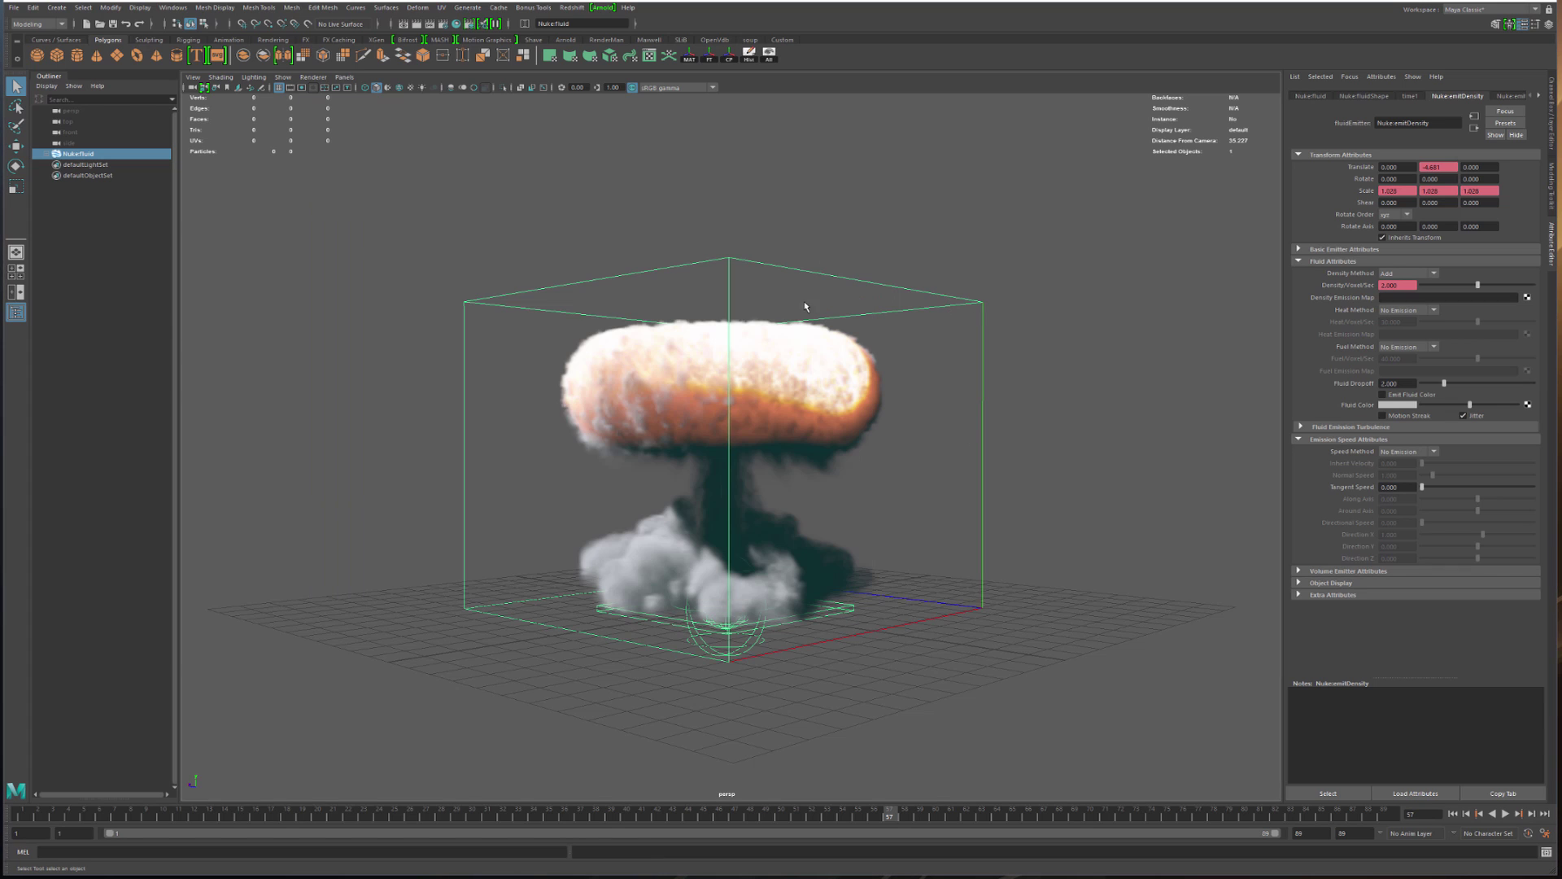
Bring up the OpenVDB tools and deselect the fluid container
{"action": "left_click_drag", "start_coordinate": [396, 225], "coordinate": [500, 424]}
{"action": "left_click", "coordinate": [714, 39]}
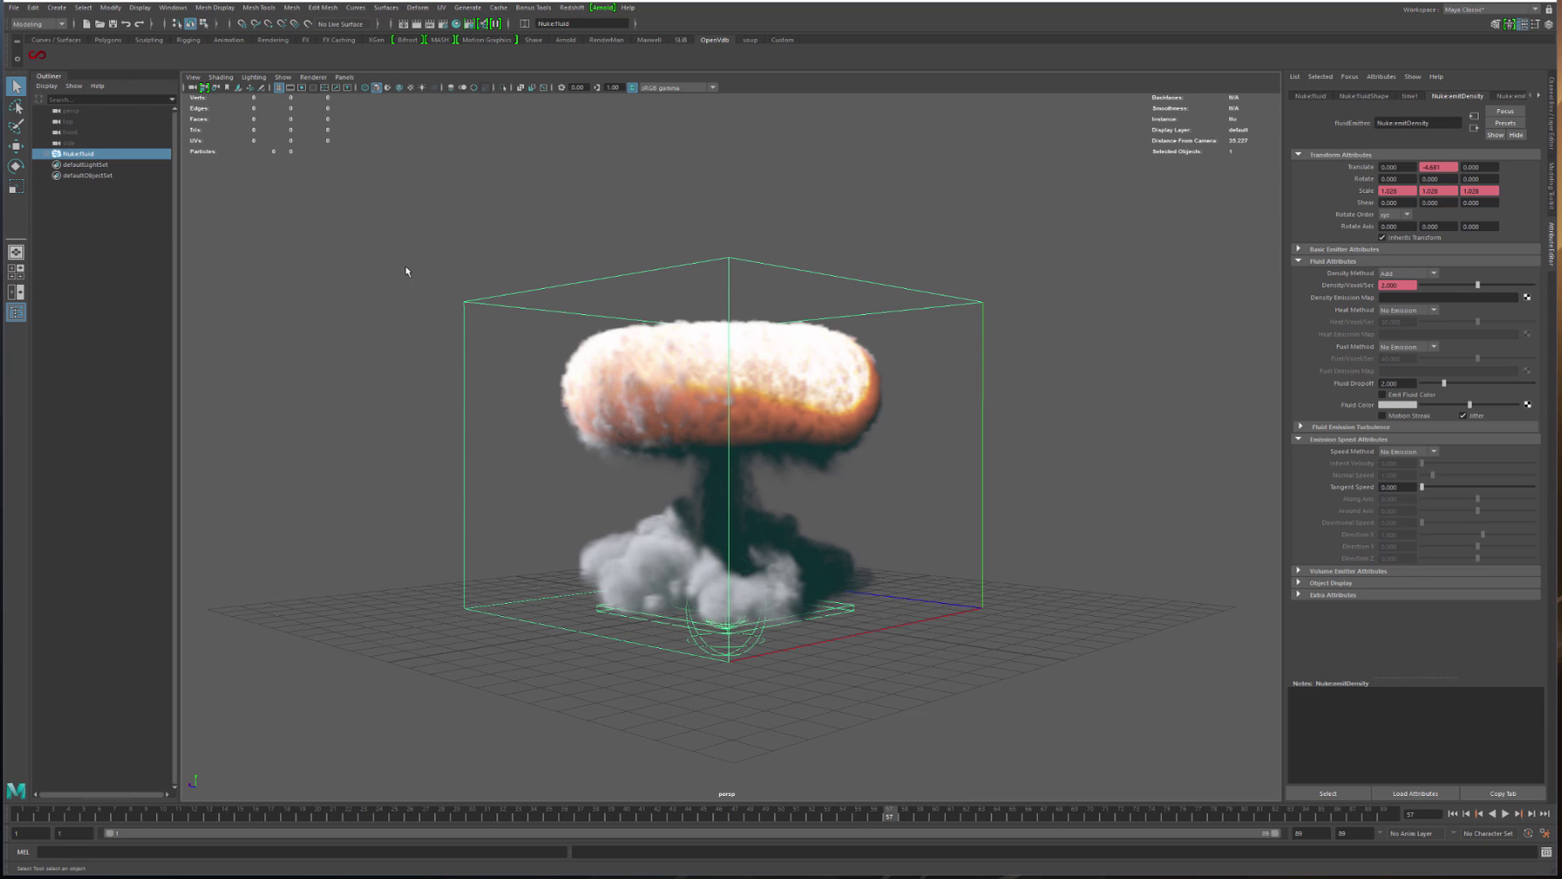
{"action": "left_click", "coordinate": [379, 244]}
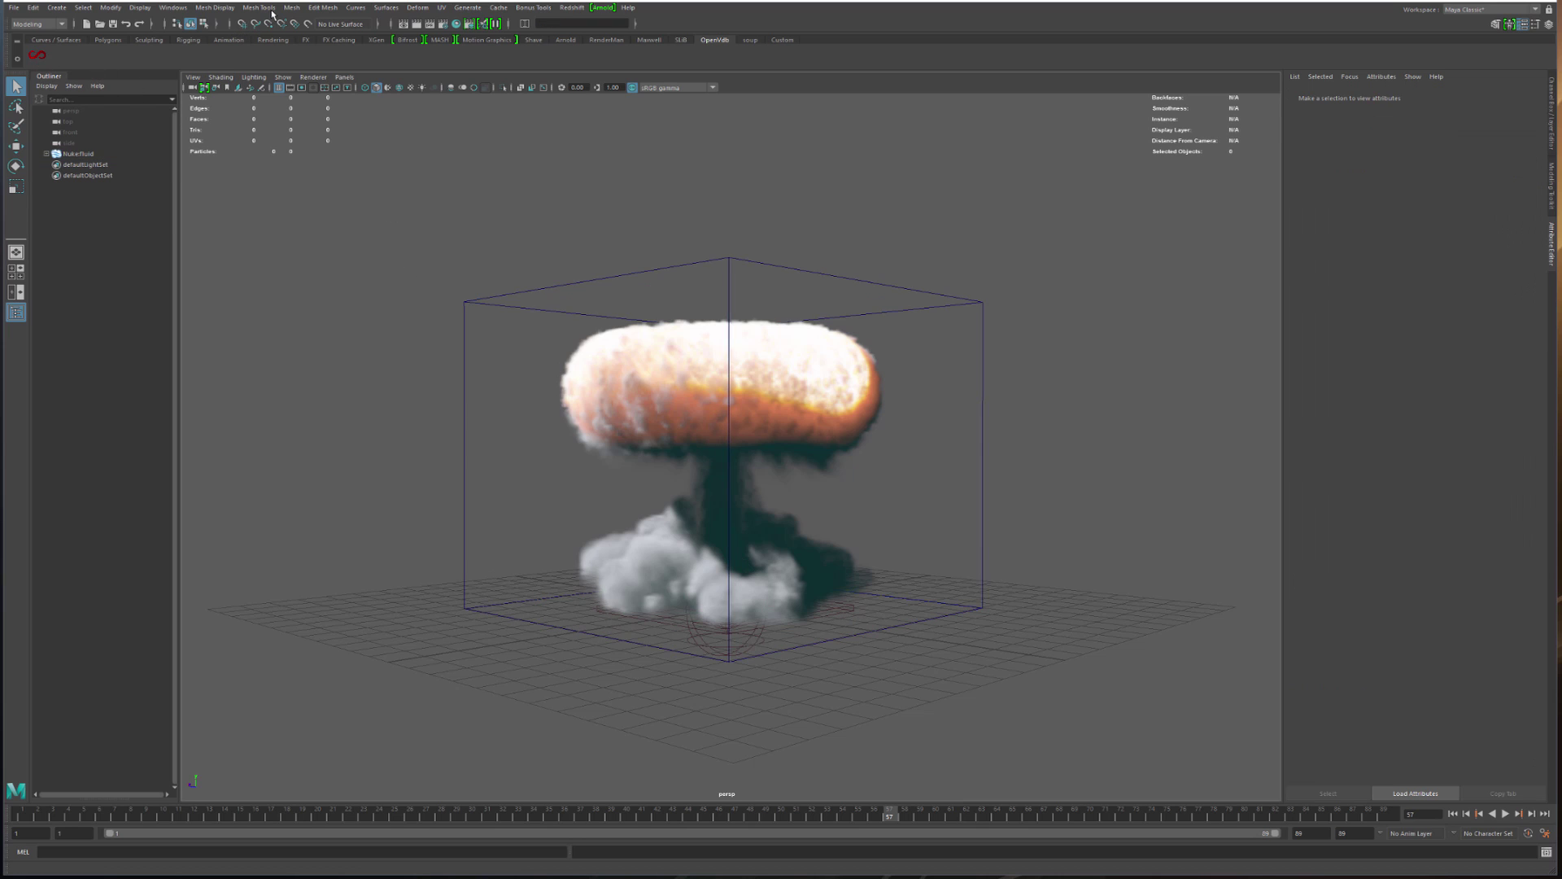
Check in the Plug-in Manager whether the BE_OpenVDB plug-in is loaded, and close the manager
{"action": "left_click", "coordinate": [213, 7]}
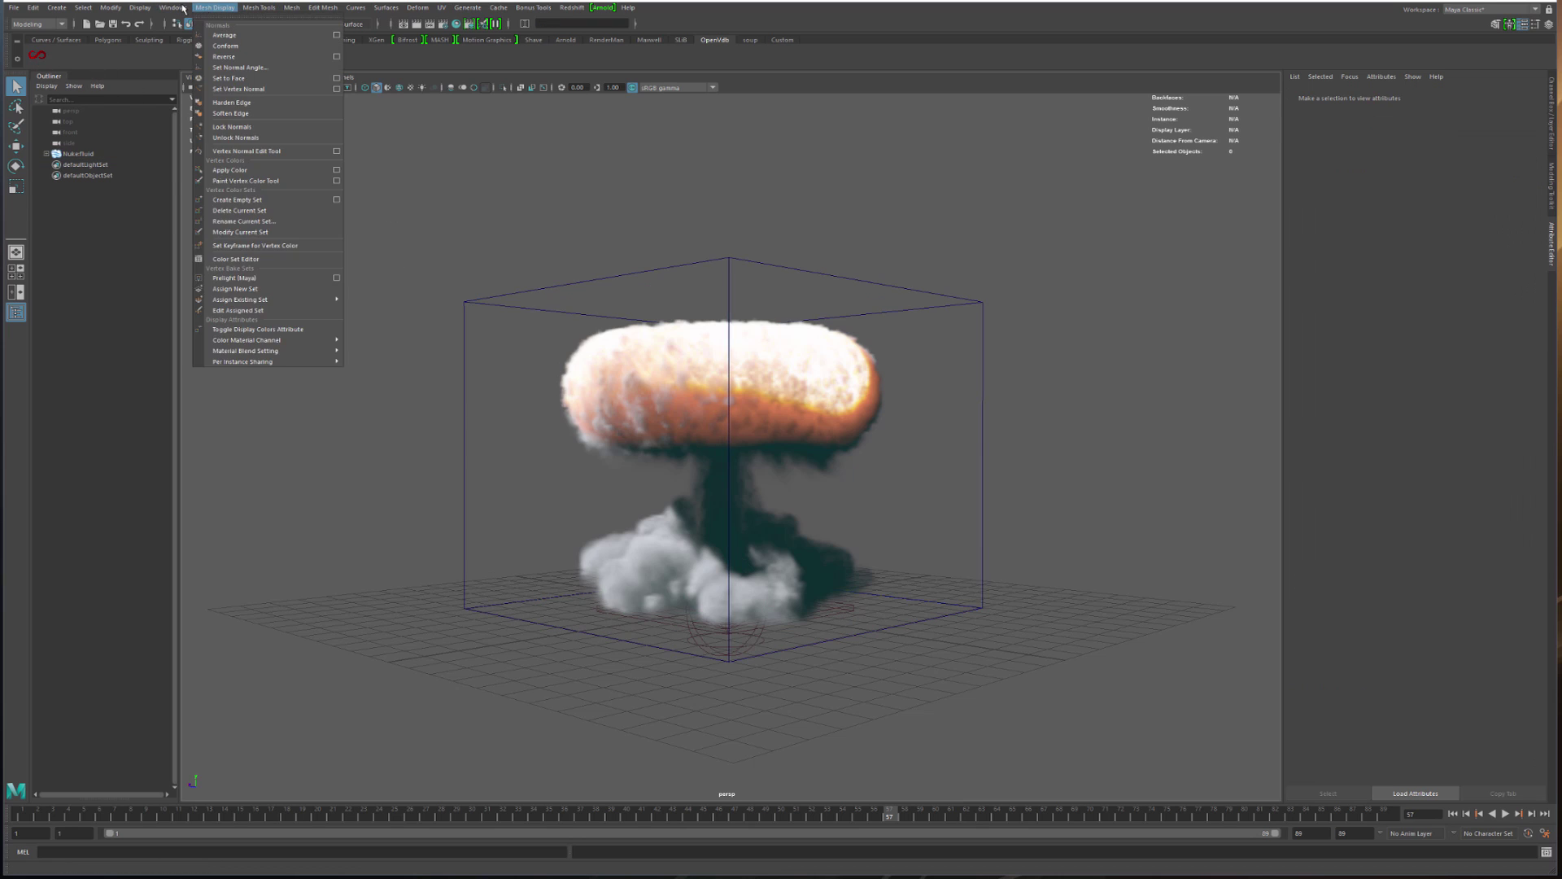
{"action": "mouse_move", "coordinate": [173, 7]}
{"action": "mouse_move", "coordinate": [287, 114]}
{"action": "left_click", "coordinate": [332, 201]}
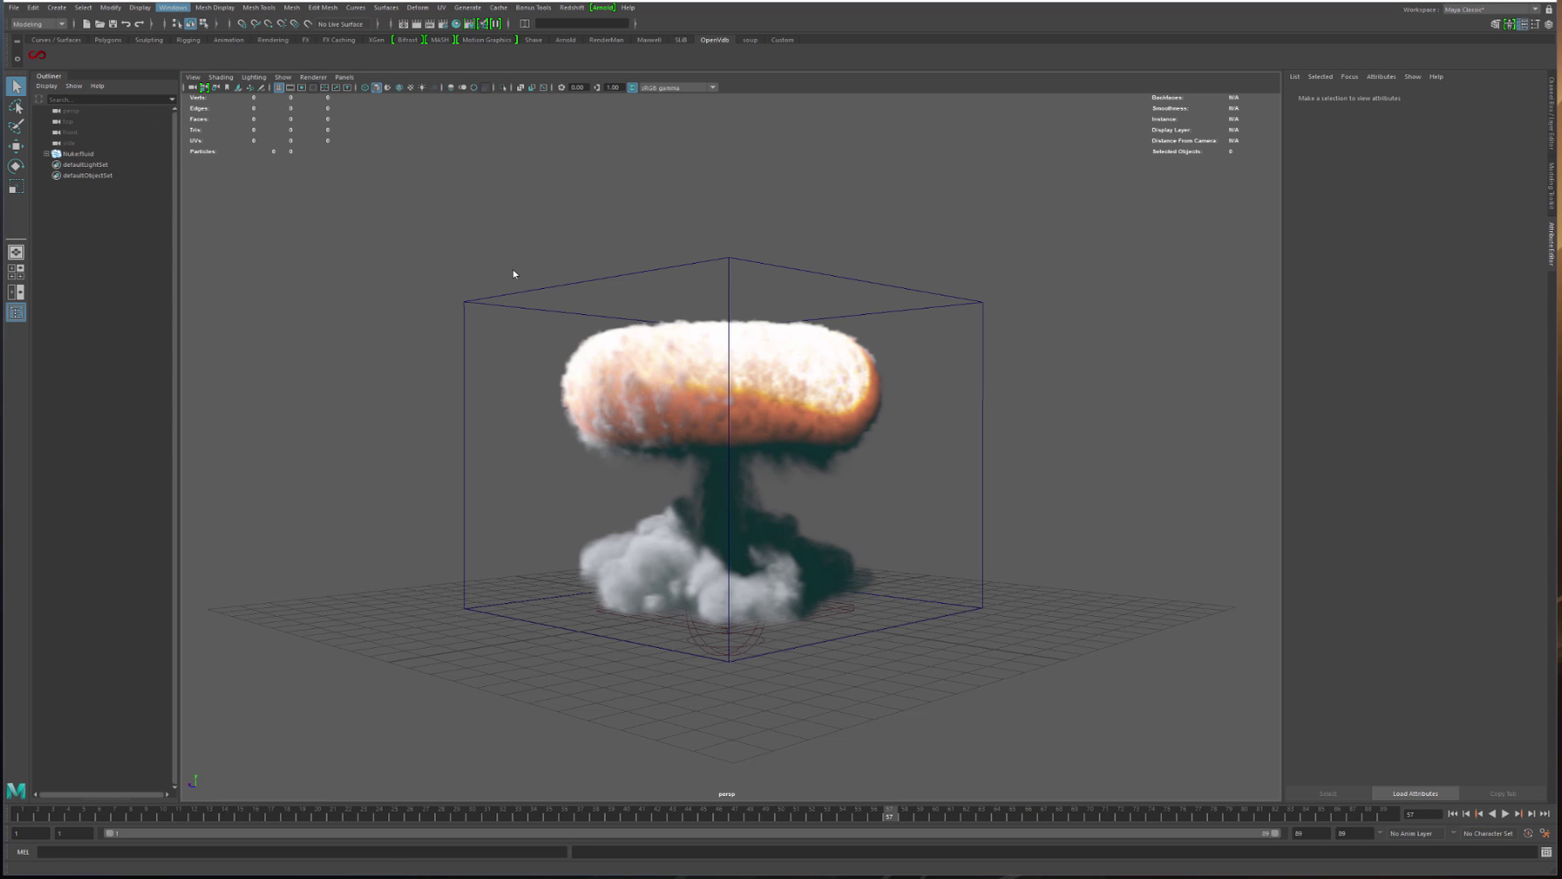
{"action": "left_click", "coordinate": [380, 310]}
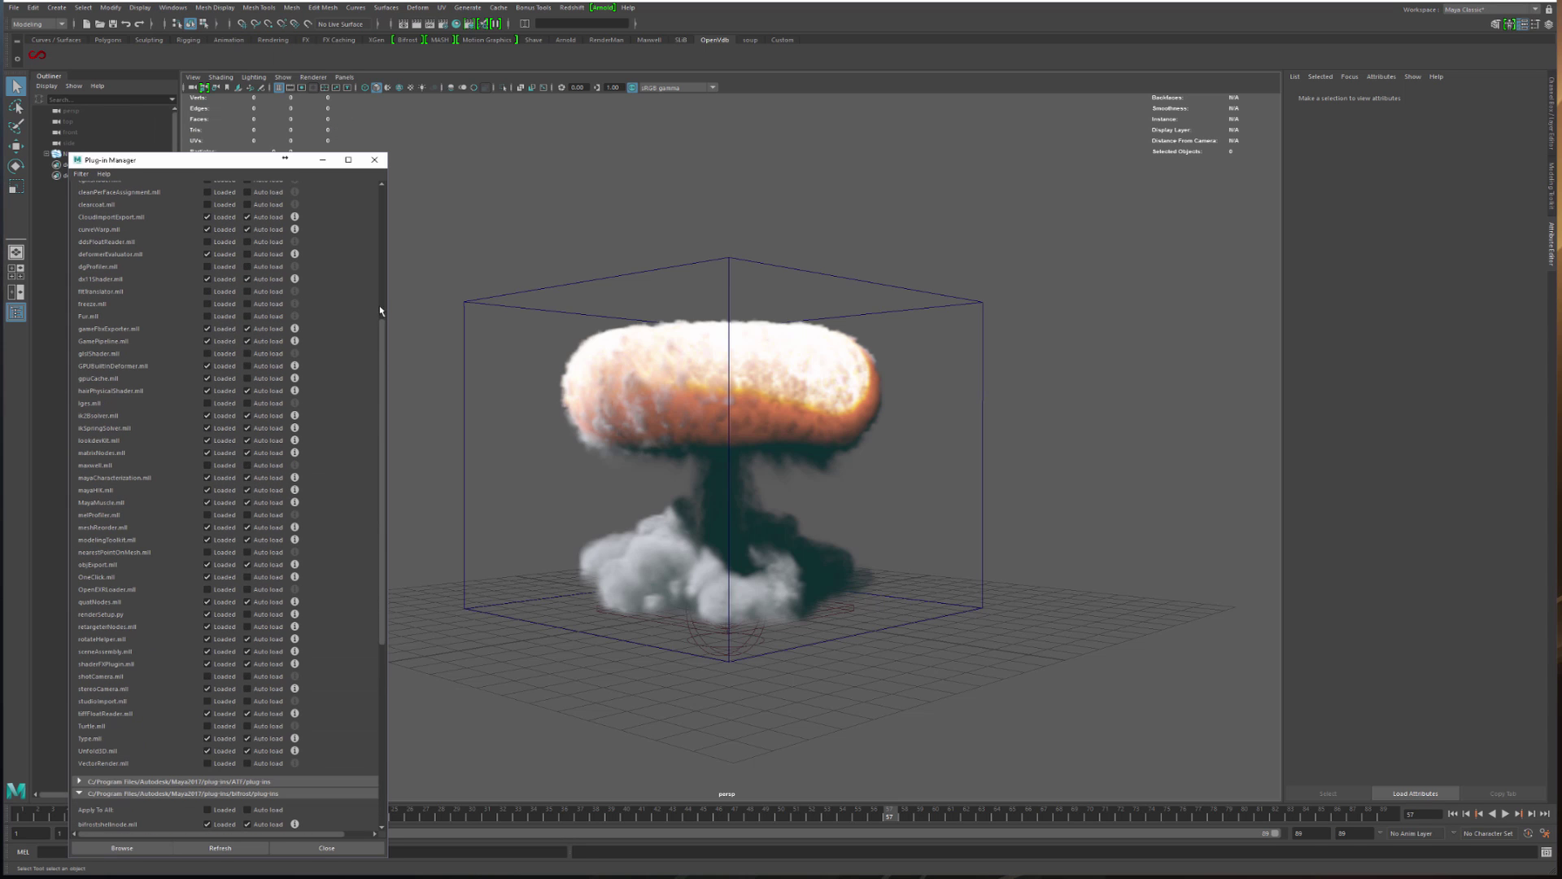
{"action": "left_click", "coordinate": [379, 251]}
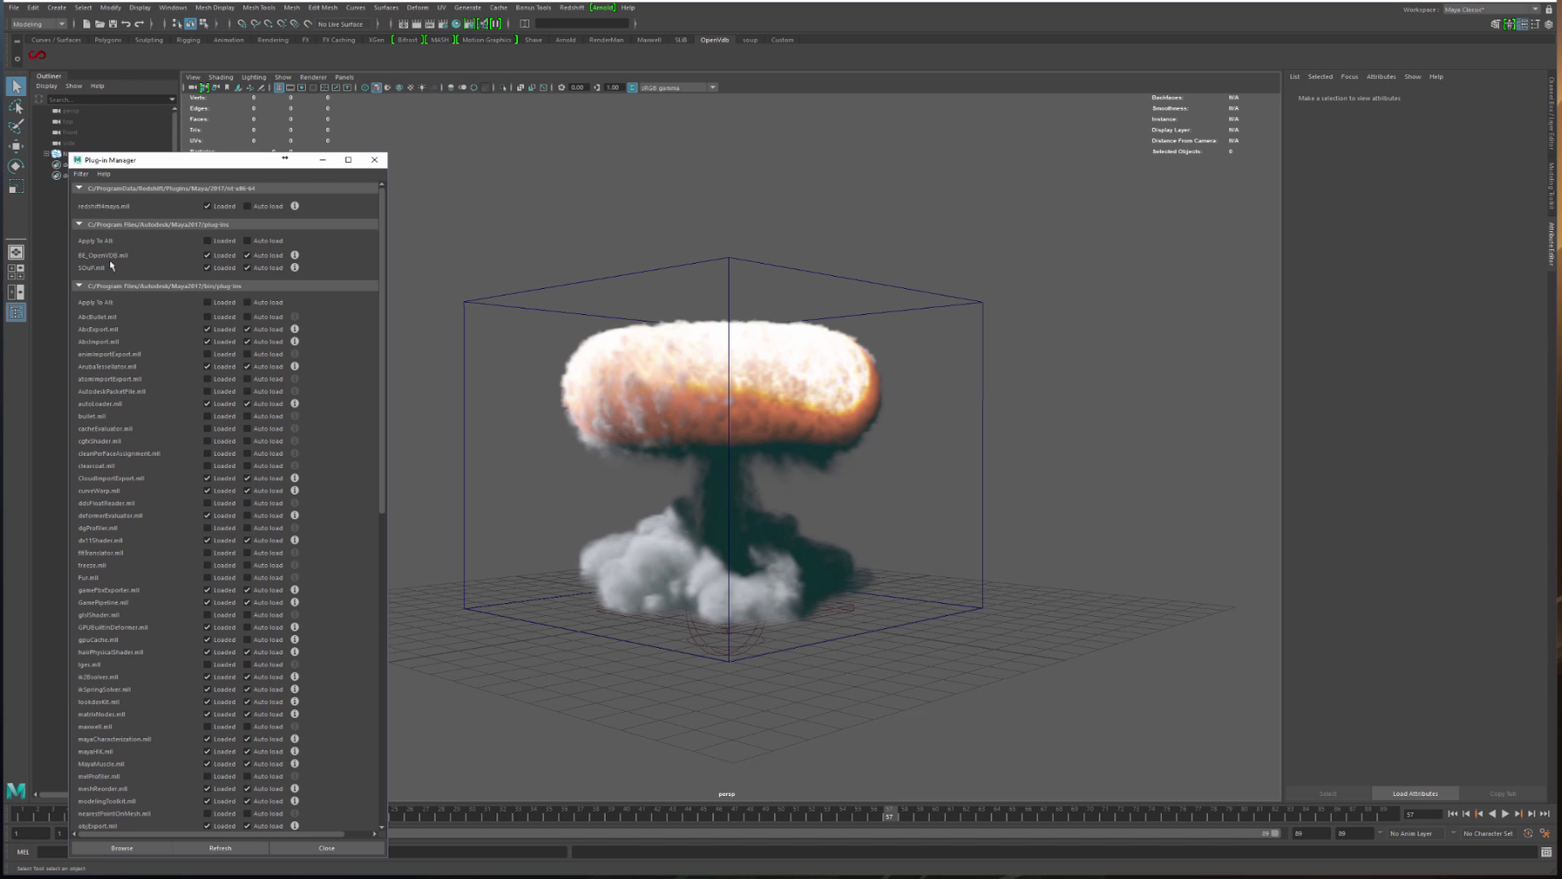
{"action": "left_click", "coordinate": [375, 160]}
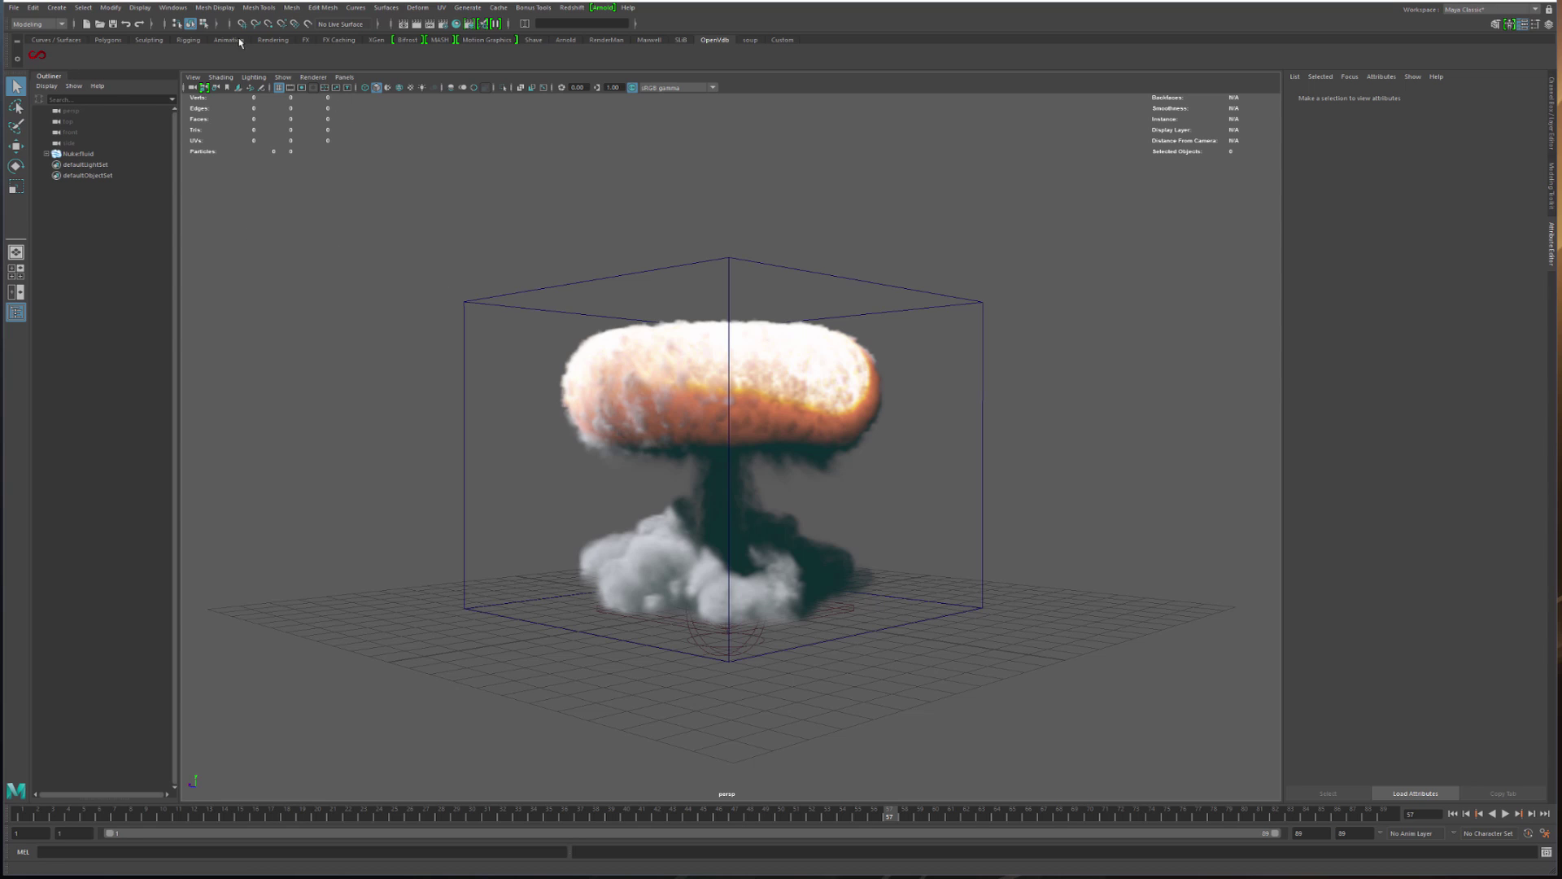
Open the Node Editor and arrange it and the viewport so the explosion stays visible beside it
{"action": "left_click", "coordinate": [232, 7]}
{"action": "mouse_move", "coordinate": [172, 7]}
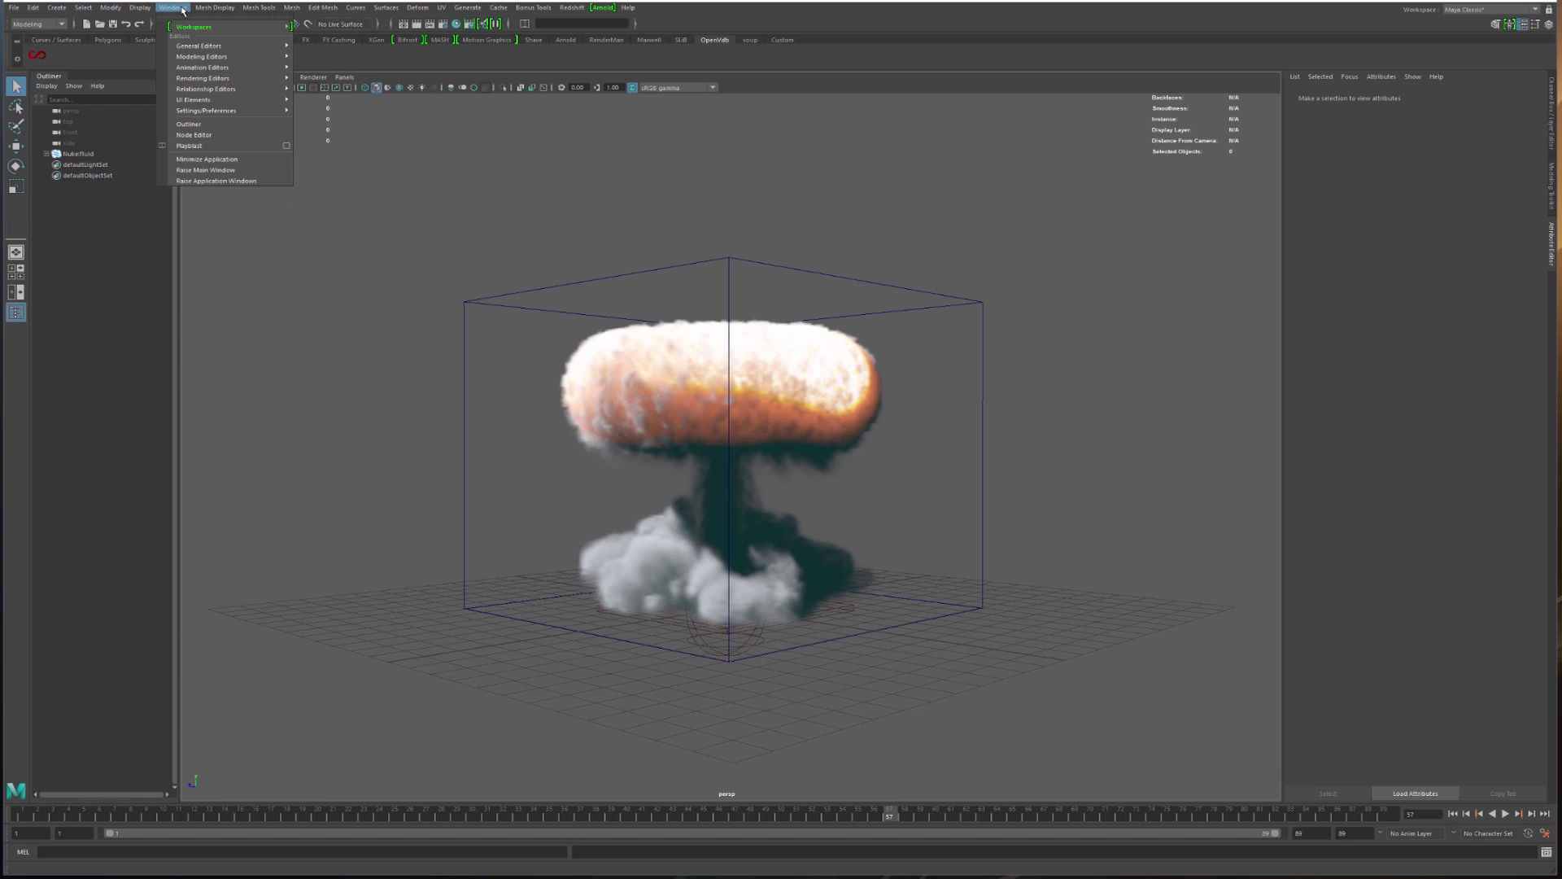
{"action": "left_click", "coordinate": [201, 135]}
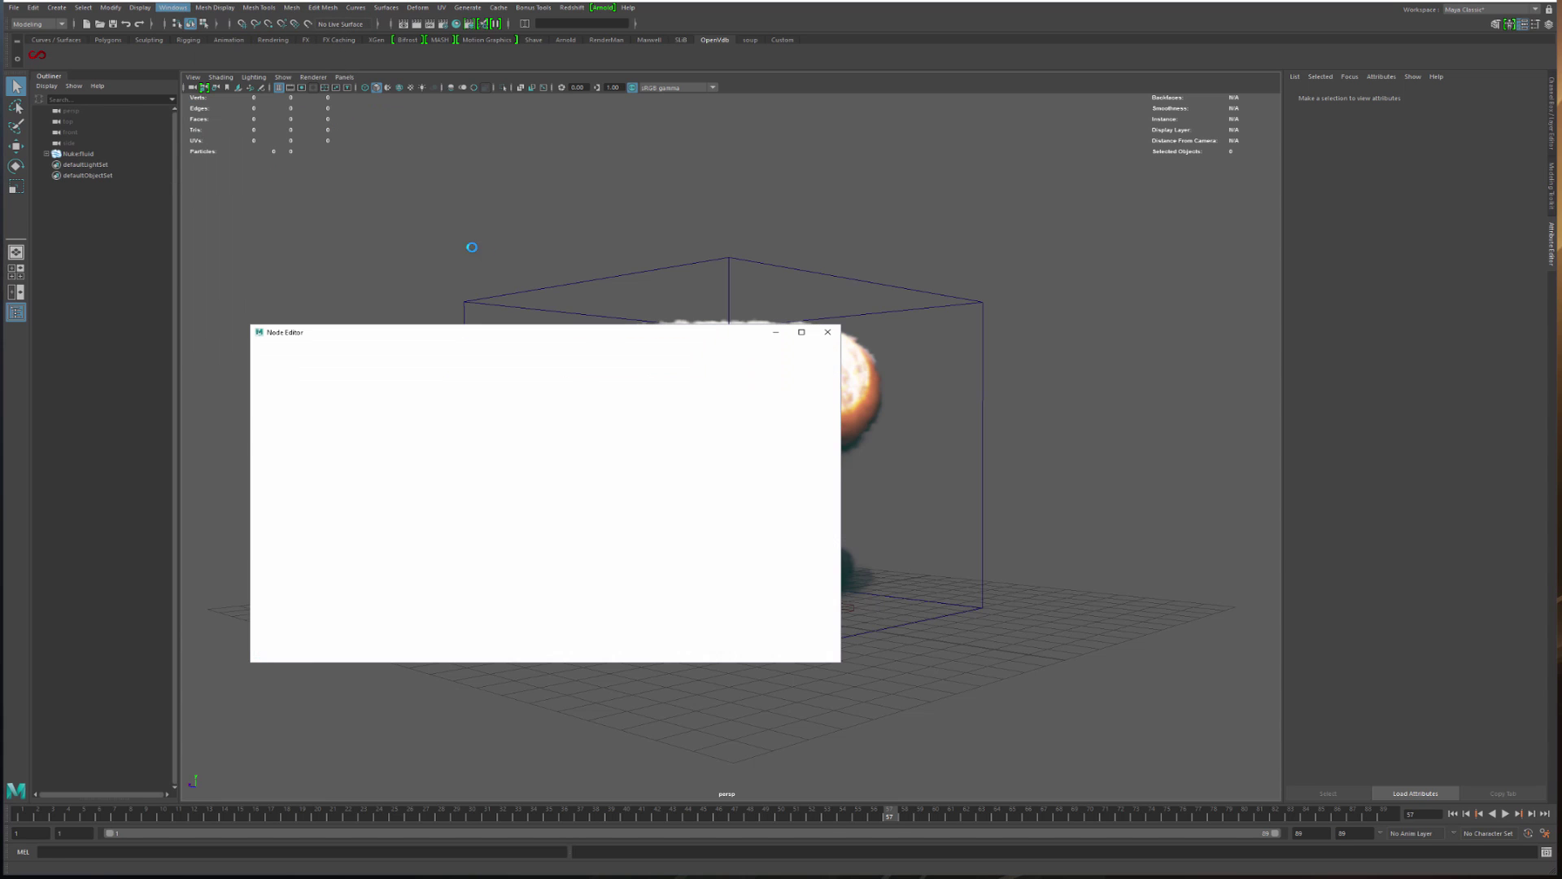
{"action": "left_click_drag", "start_coordinate": [507, 337], "coordinate": [333, 460]}
{"action": "left_click_drag", "start_coordinate": [752, 314], "coordinate": [919, 326], "text": "alt"}
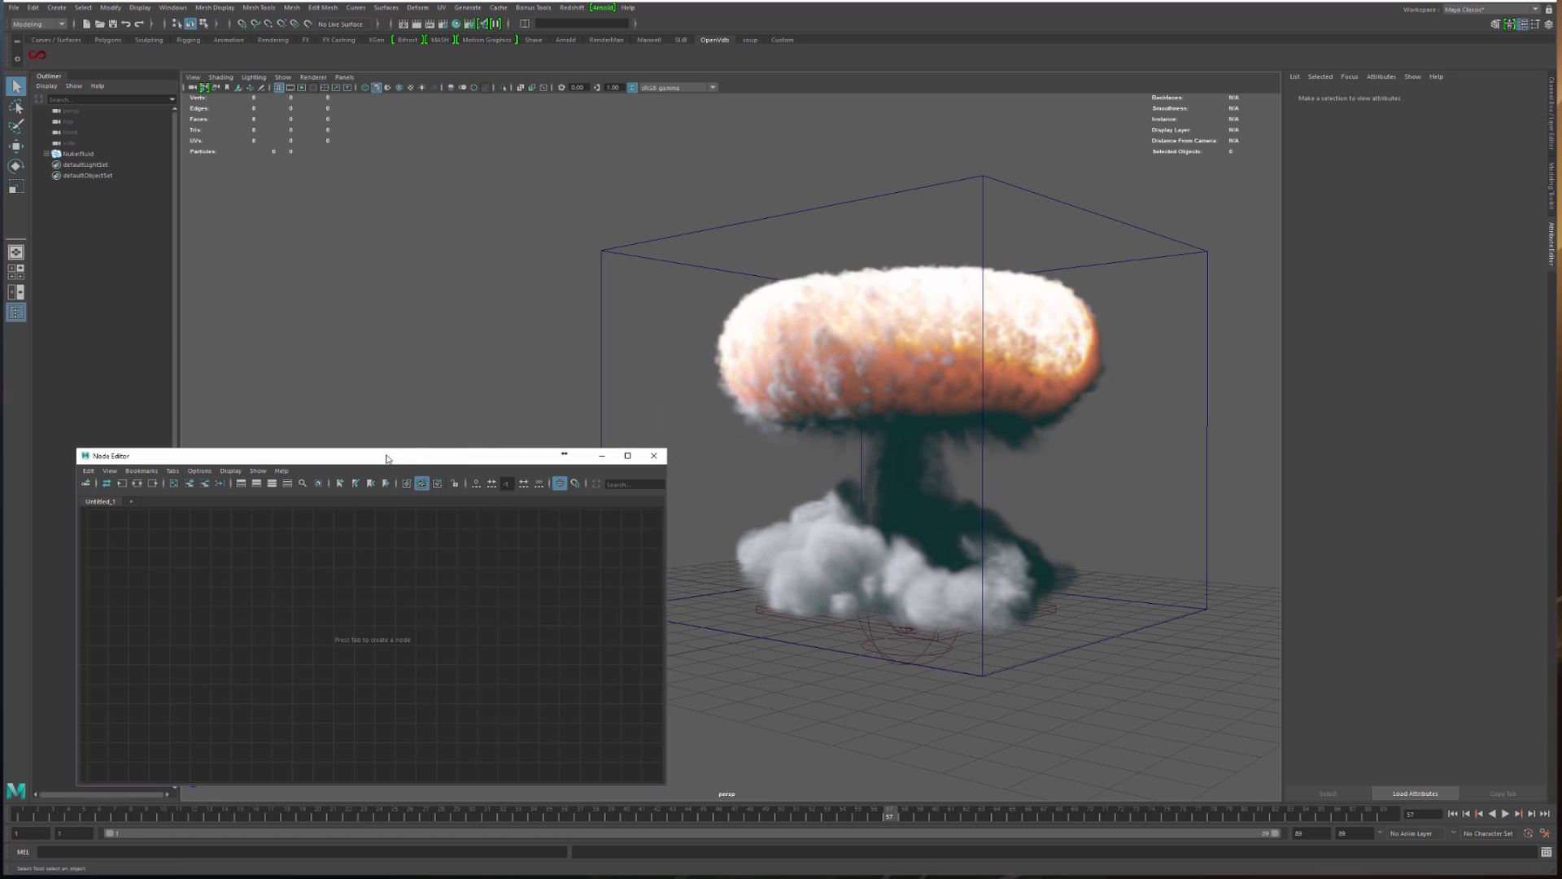
{"action": "left_click_drag", "start_coordinate": [436, 454], "coordinate": [436, 429]}
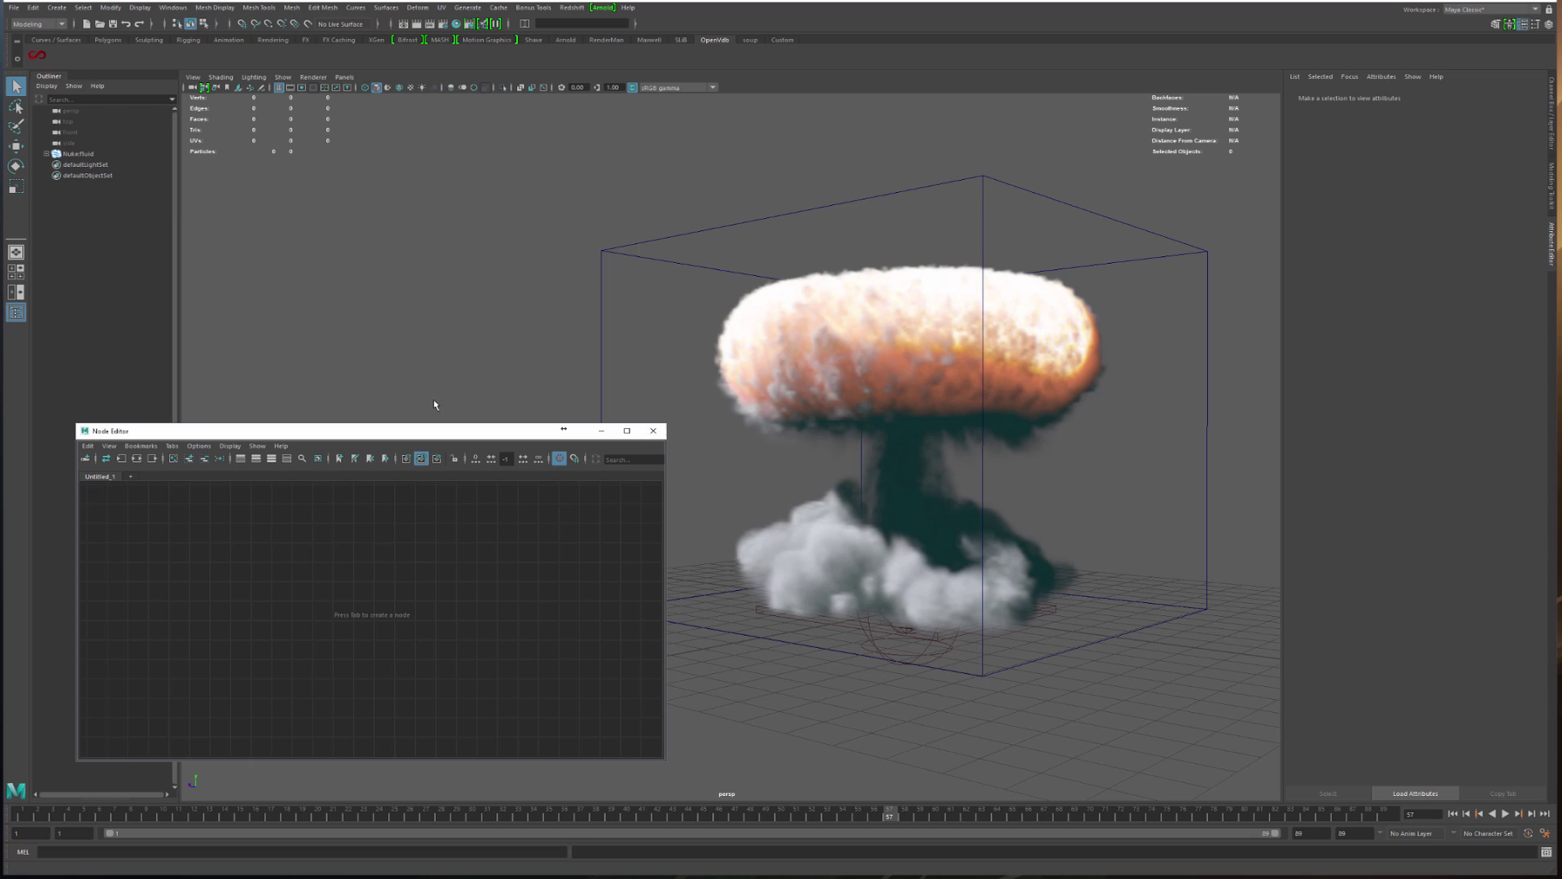
Create a BE_VDBFromMayaFluid node, reposition it in the node graph and enable its fuel channel
{"action": "right_click", "coordinate": [39, 59]}
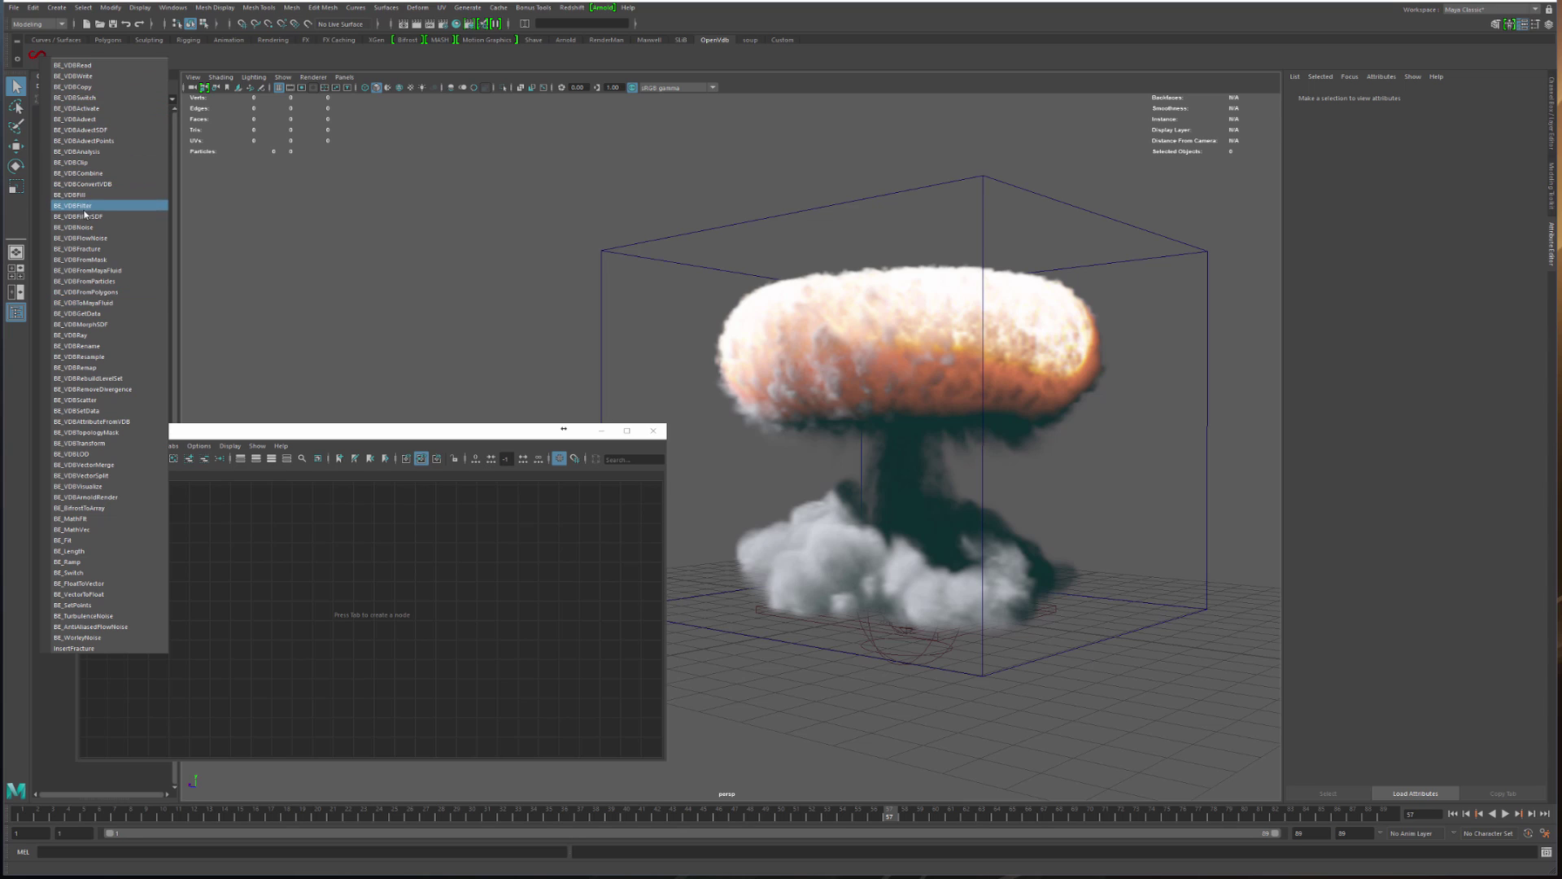
{"action": "left_click", "coordinate": [110, 271]}
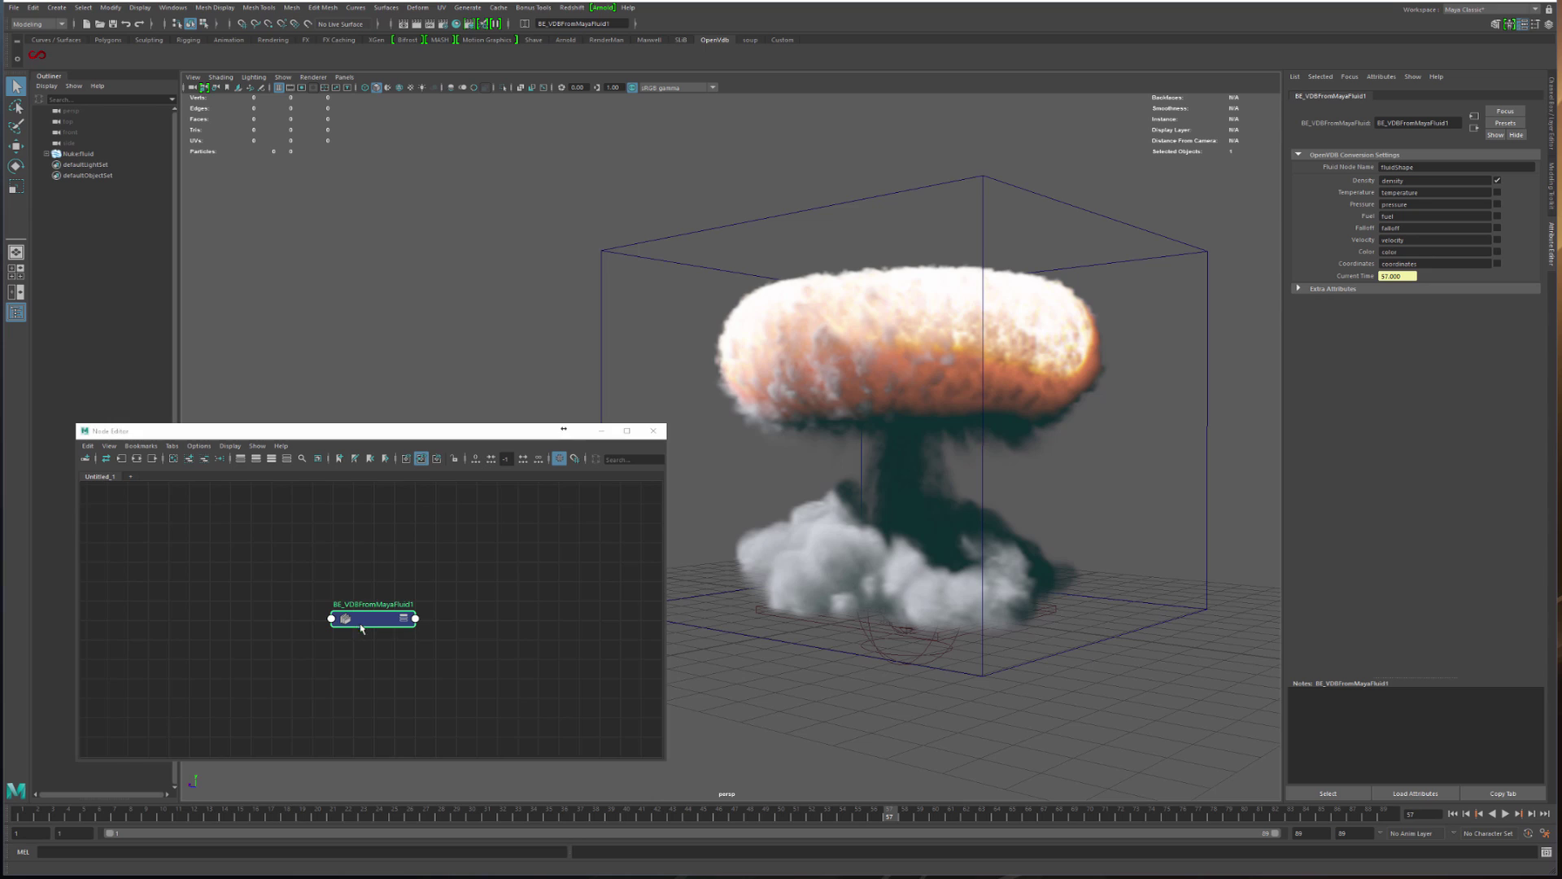
{"action": "left_click_drag", "start_coordinate": [237, 598], "coordinate": [218, 602]}
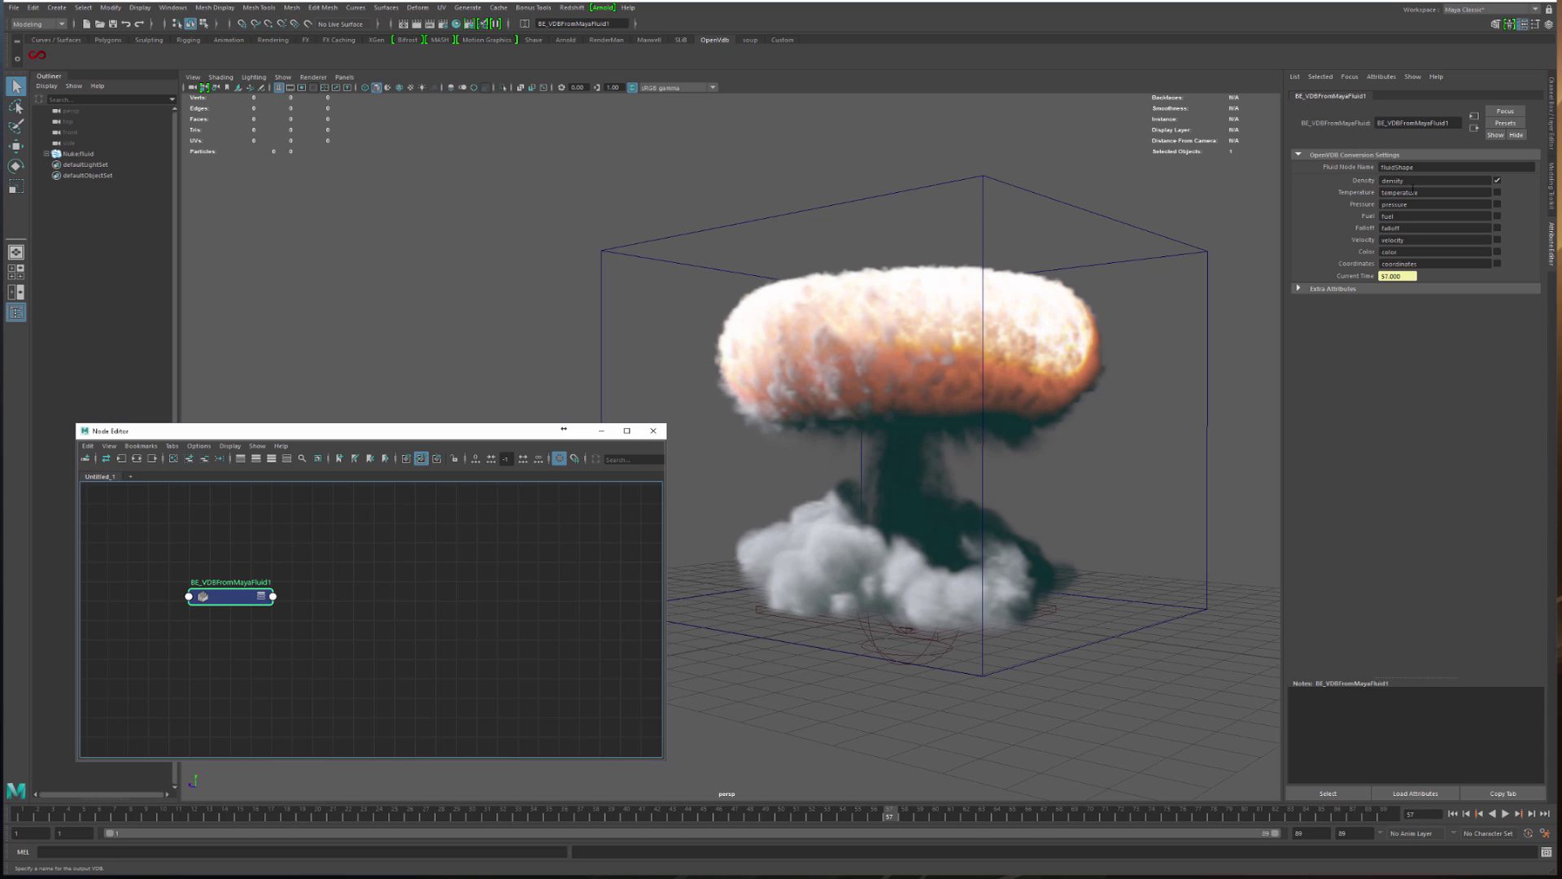
{"action": "left_click", "coordinate": [1497, 216]}
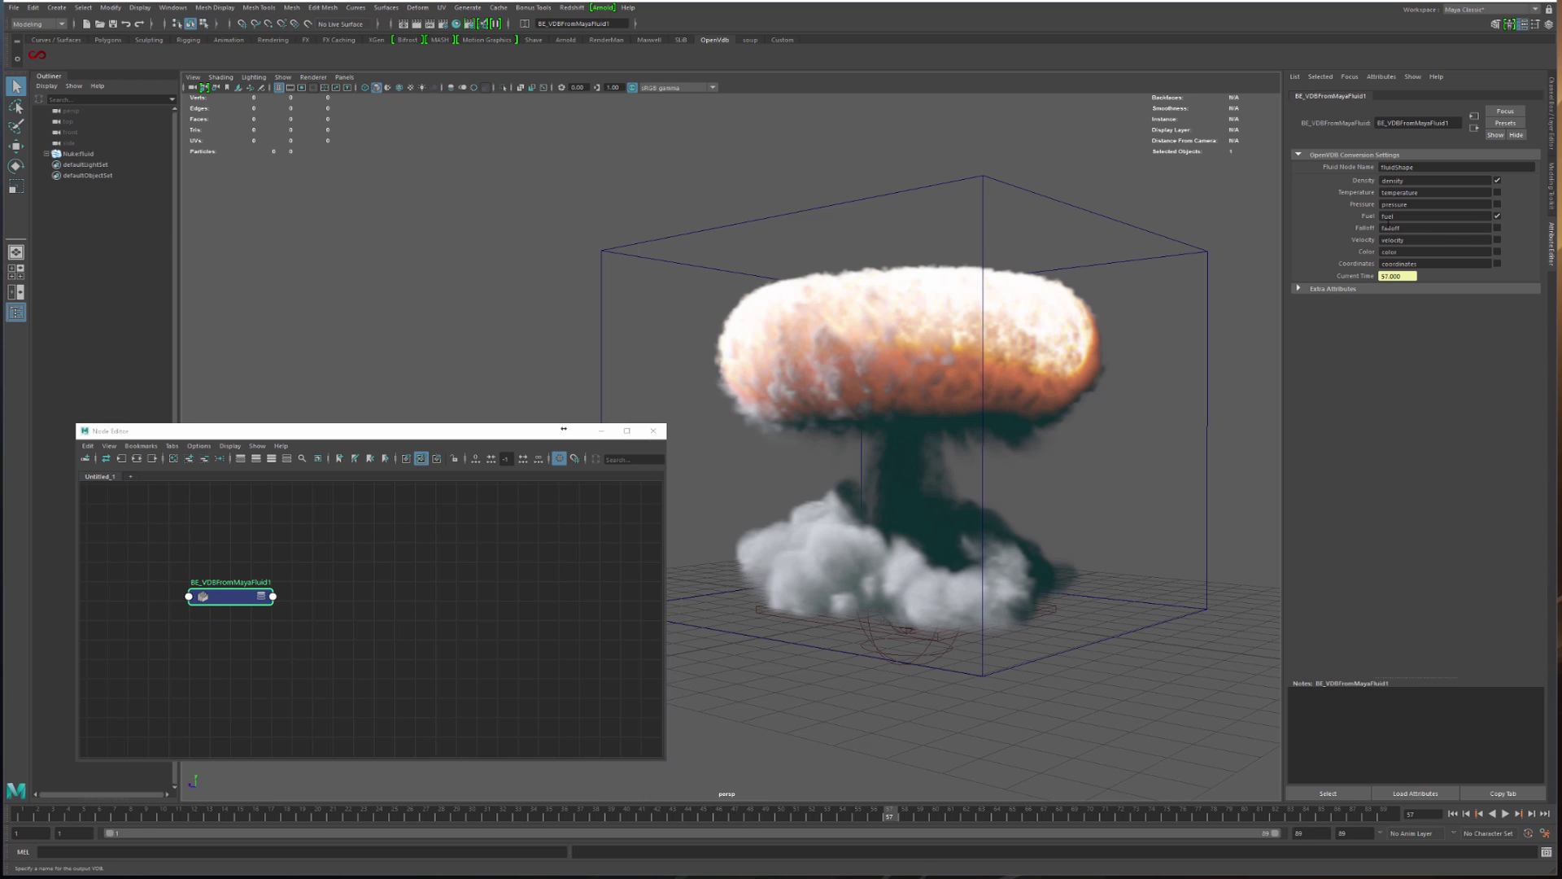
Enable the velocity channel on the BE_VDBFromMayaFluid1 node
{"action": "left_click", "coordinate": [1497, 240]}
Copy the fluid's transform name, NukeFluid, into the Fluid Node Name of the BE_VDBFromMayaFluid1 node
{"action": "left_click", "coordinate": [1419, 169]}
{"action": "left_click", "coordinate": [79, 154]}
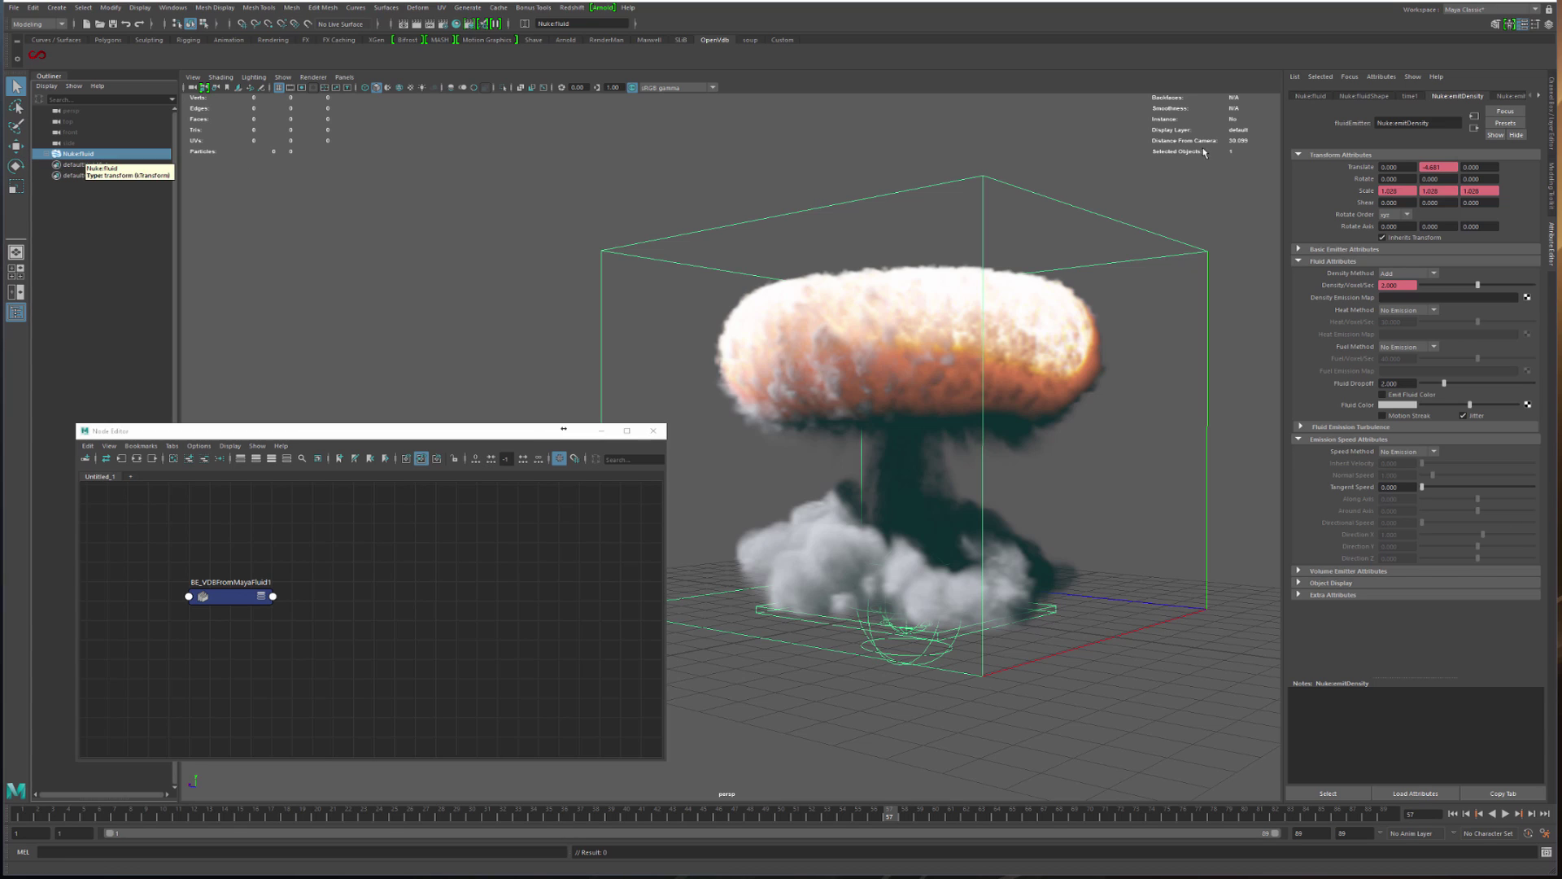
{"action": "left_click", "coordinate": [1319, 96]}
{"action": "left_click", "coordinate": [1435, 124]}
{"action": "key", "text": "ctrl+c"}
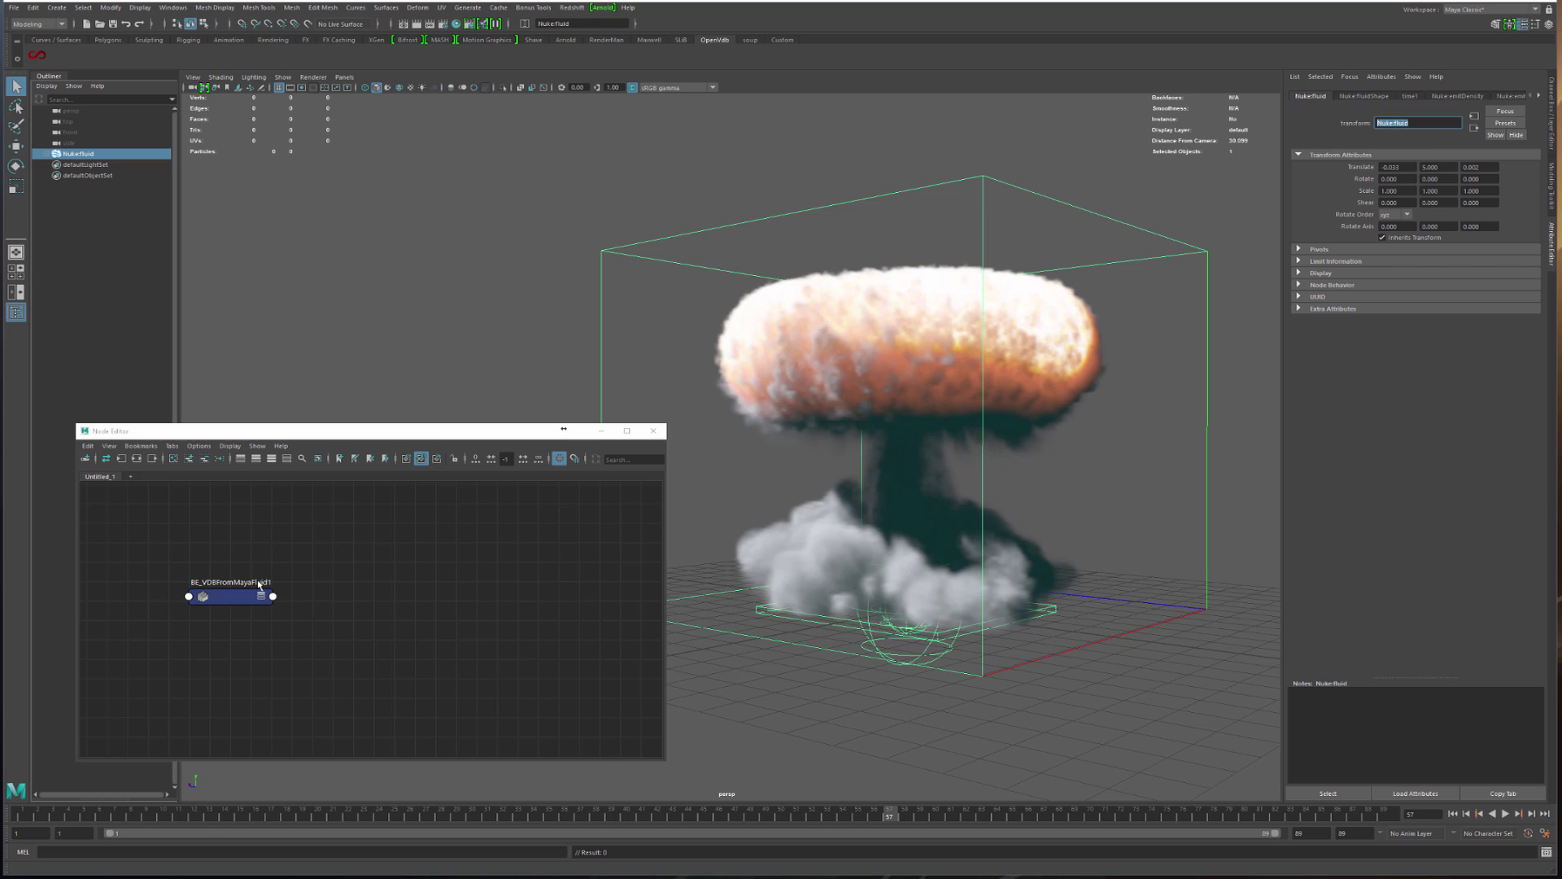
{"action": "left_click", "coordinate": [230, 597]}
{"action": "double_click", "coordinate": [1452, 124]}
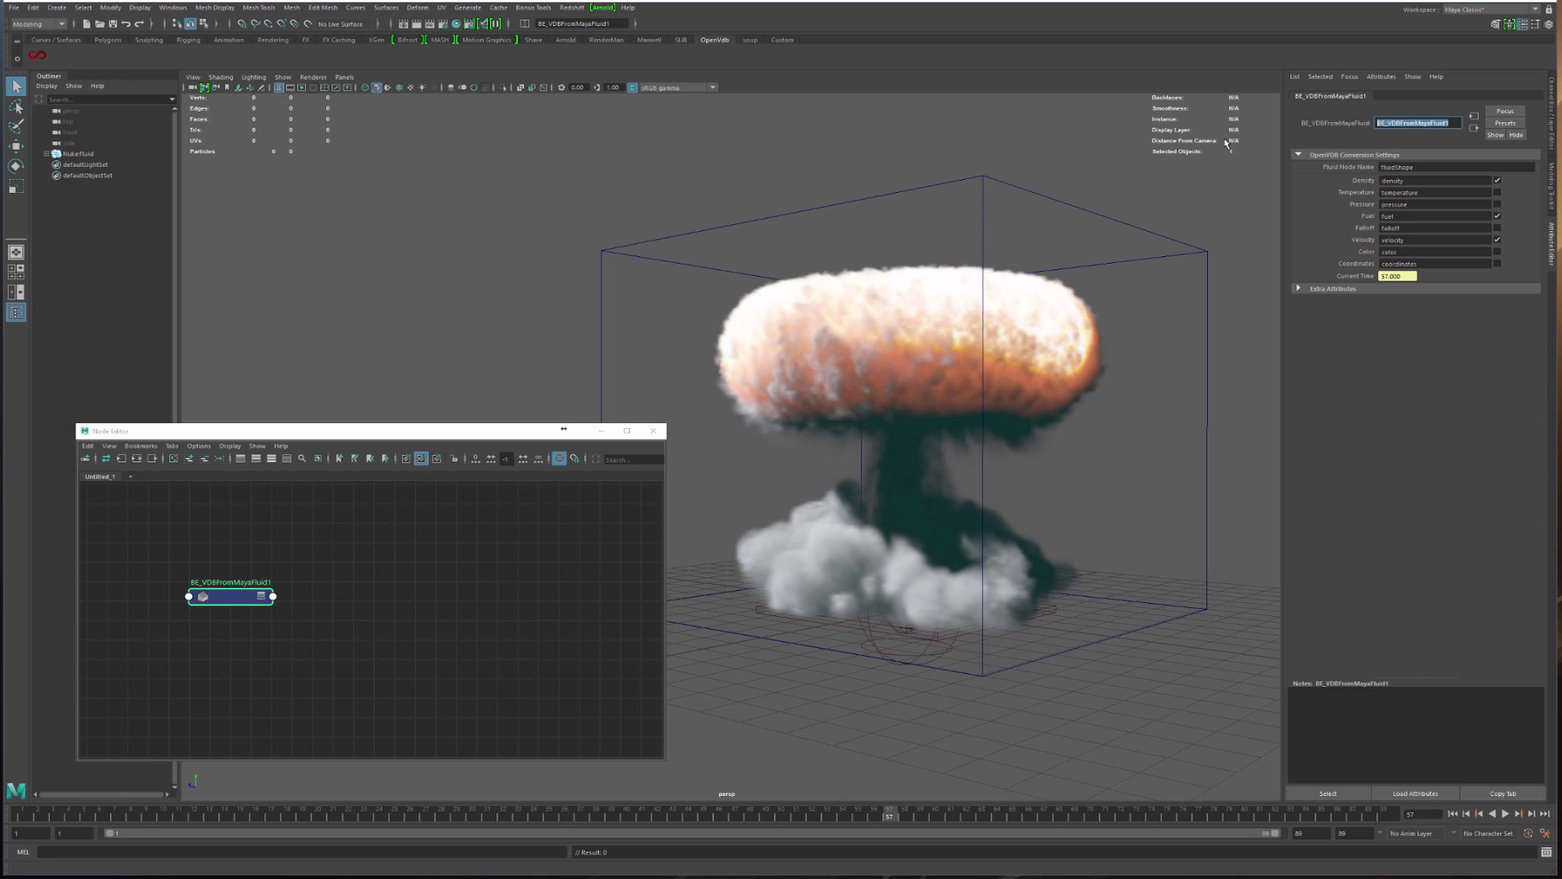
{"action": "left_click_drag", "start_coordinate": [1426, 168], "coordinate": [1281, 181]}
{"action": "key", "text": "ctrl+v"}
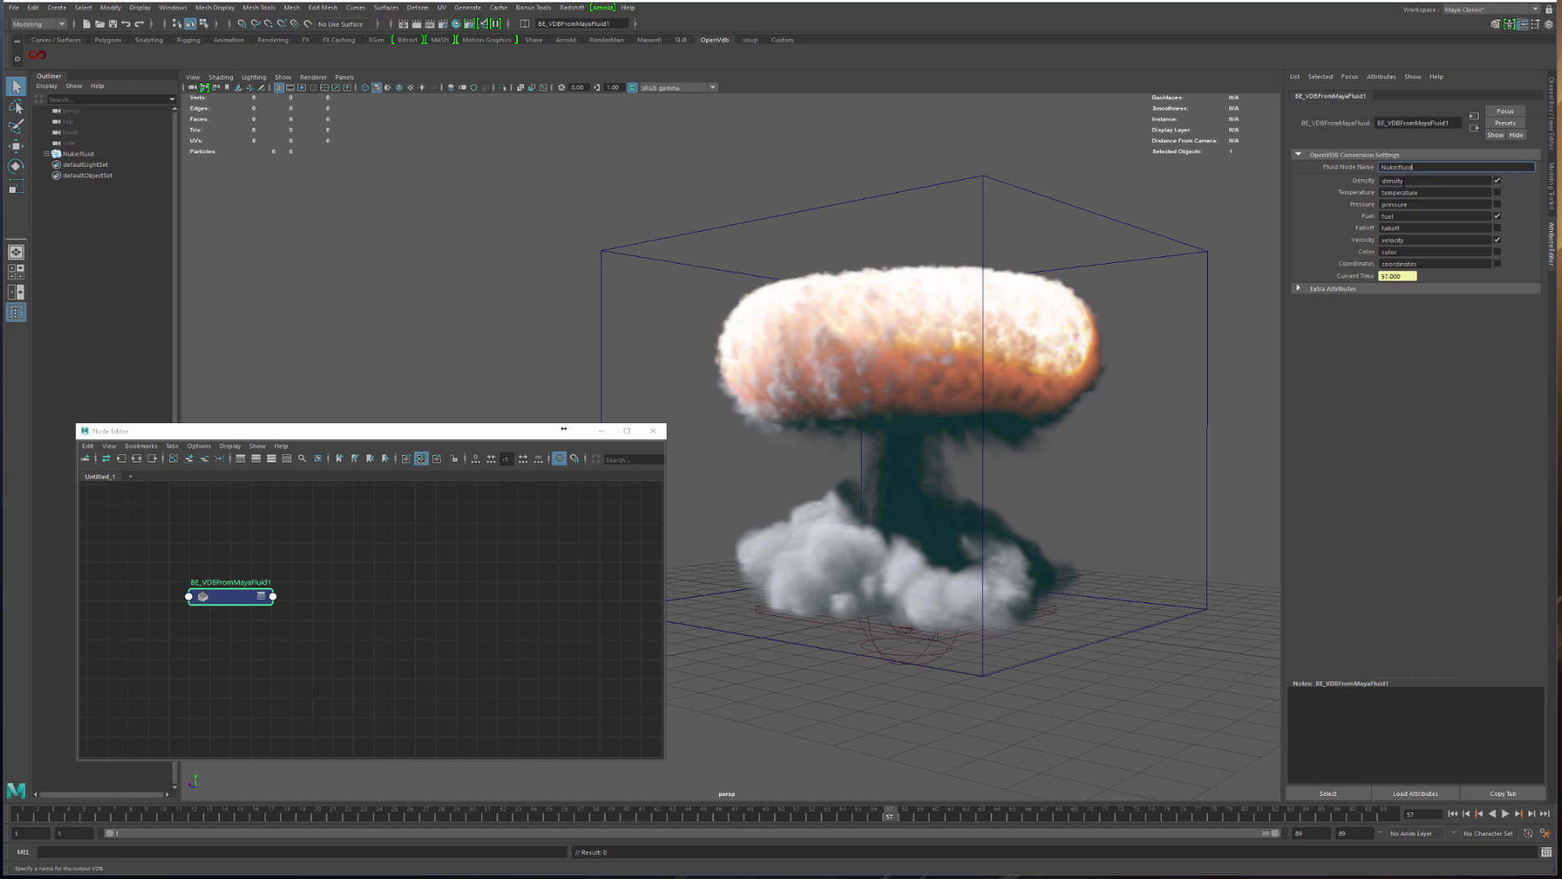
{"action": "key", "text": "Return"}
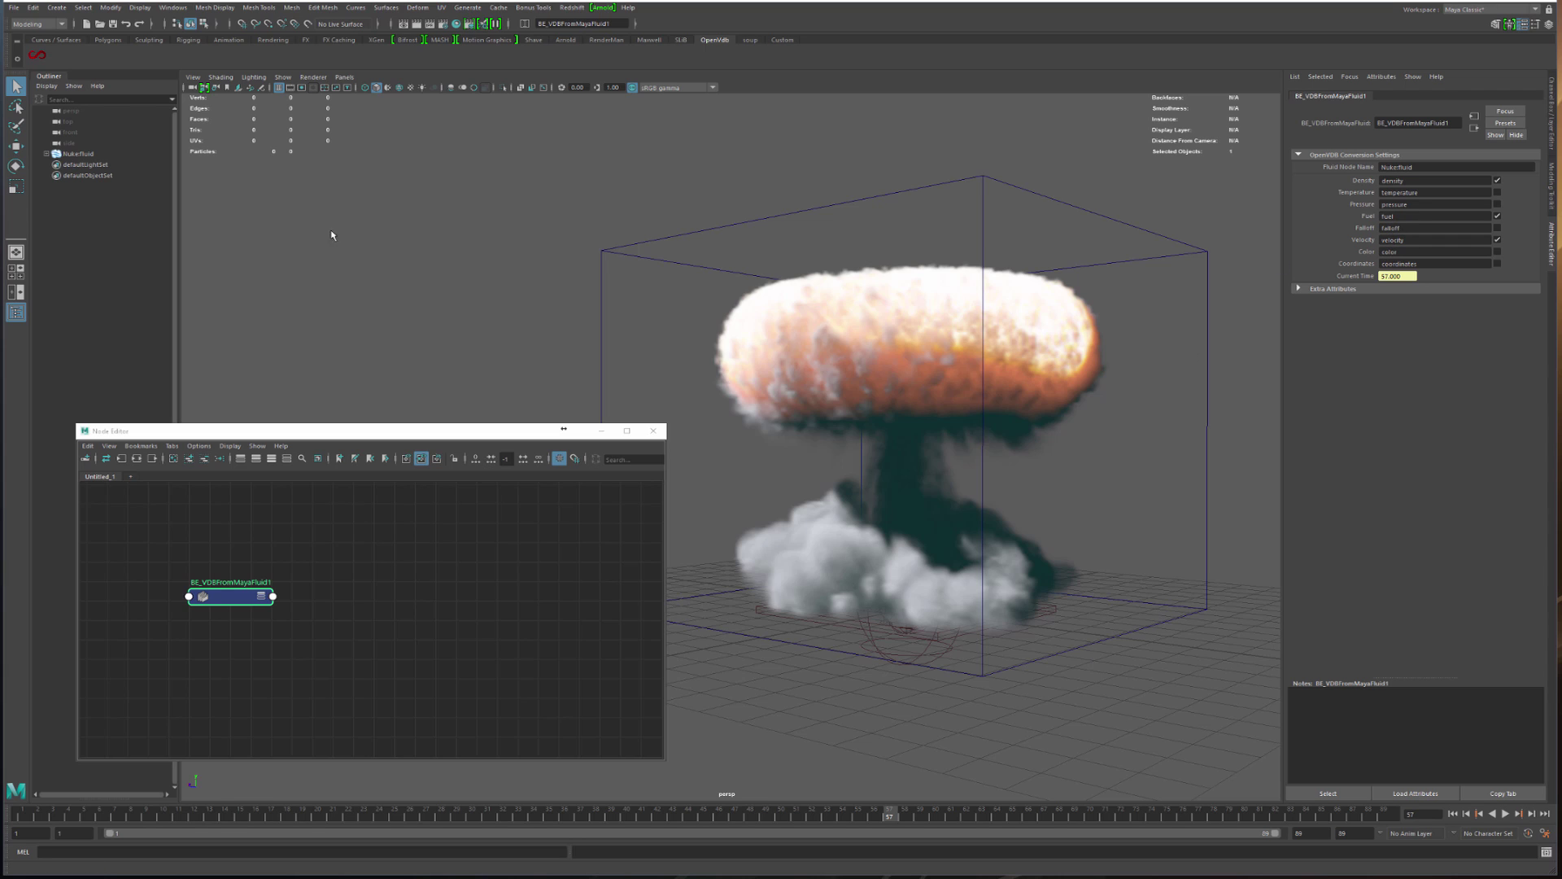
Reselect the BE_VDBFromMayaFluid1 node and shift it slightly within the node graph
{"action": "left_click", "coordinate": [77, 153]}
{"action": "left_click_drag", "start_coordinate": [523, 202], "coordinate": [672, 350]}
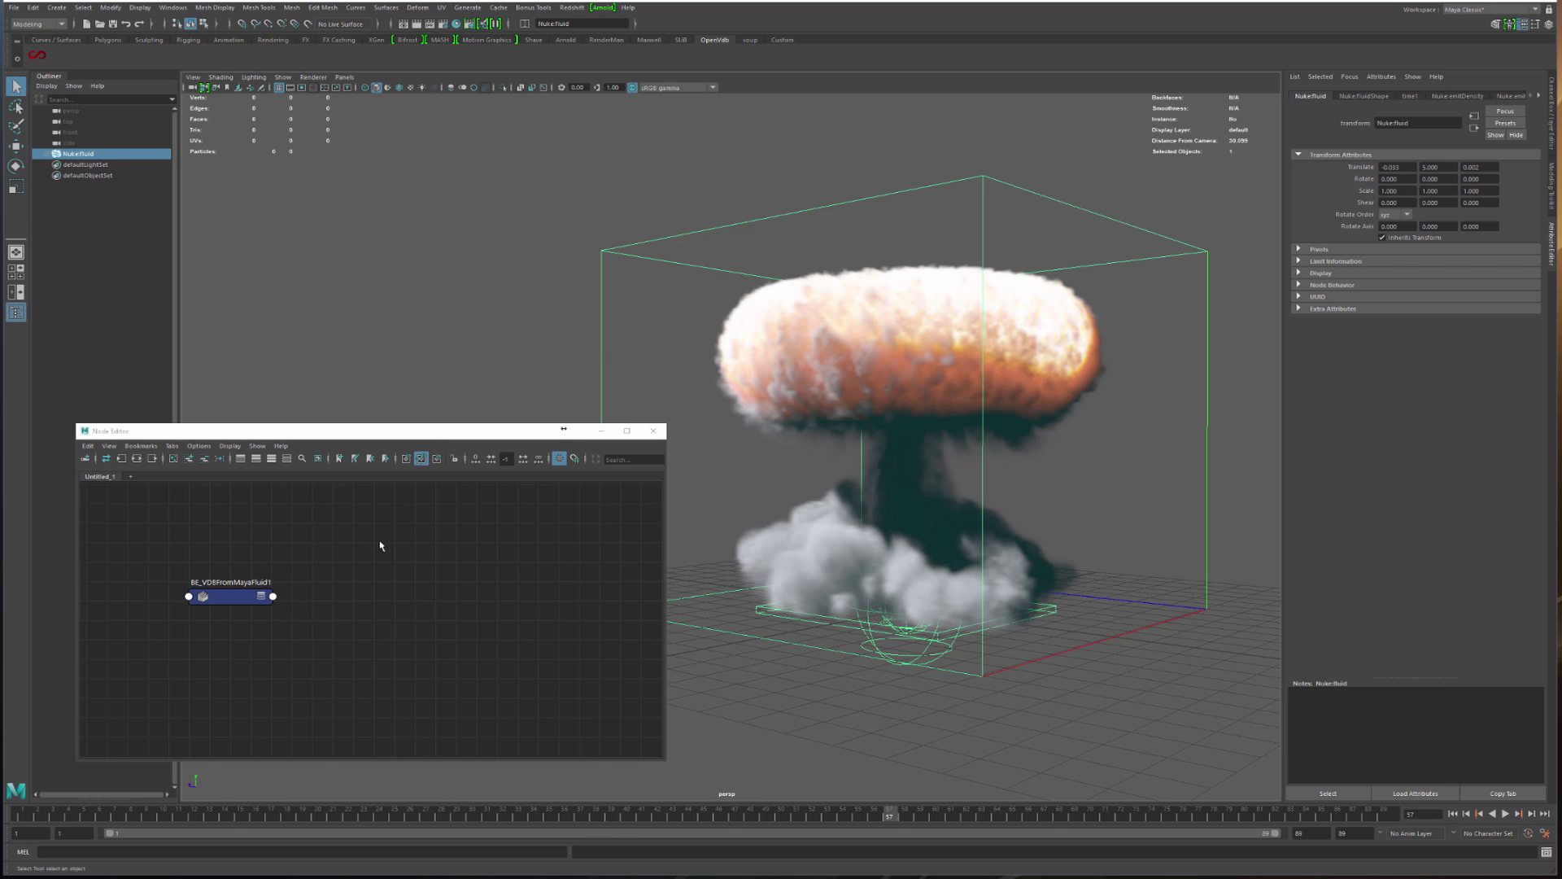
{"action": "left_click_drag", "start_coordinate": [217, 602], "coordinate": [194, 597]}
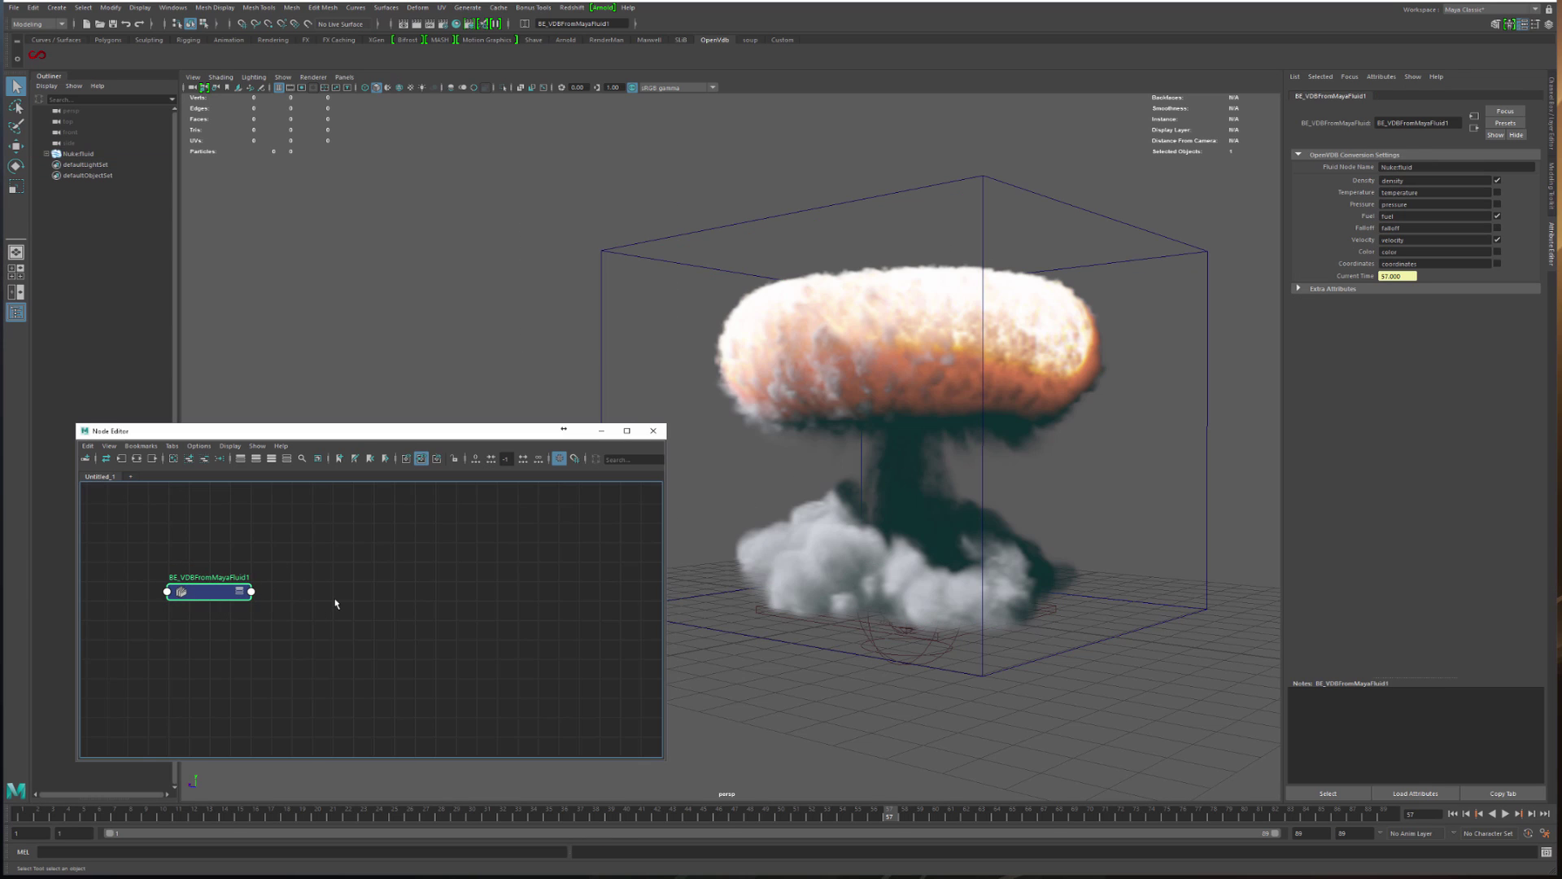
Look up the visualize node among the OpenVDB nodes and create a BE_VDBVisualize node in the node graph
{"action": "left_click", "coordinate": [335, 603]}
{"action": "left_click_drag", "start_coordinate": [342, 593], "coordinate": [341, 594]}
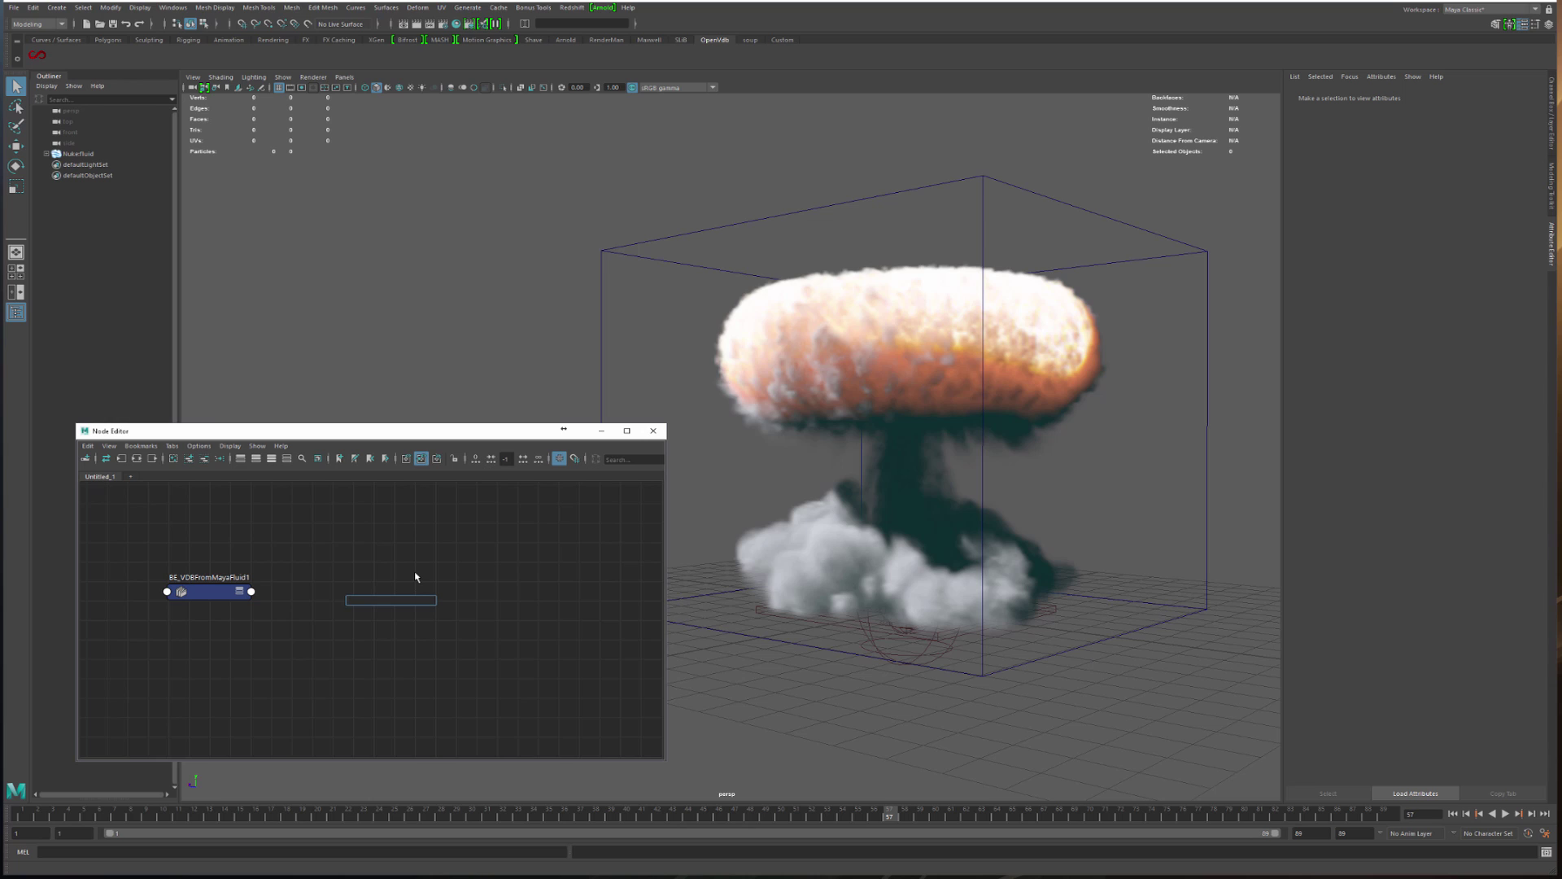
{"action": "type", "text": "visual"}
{"action": "left_click", "coordinate": [37, 55]}
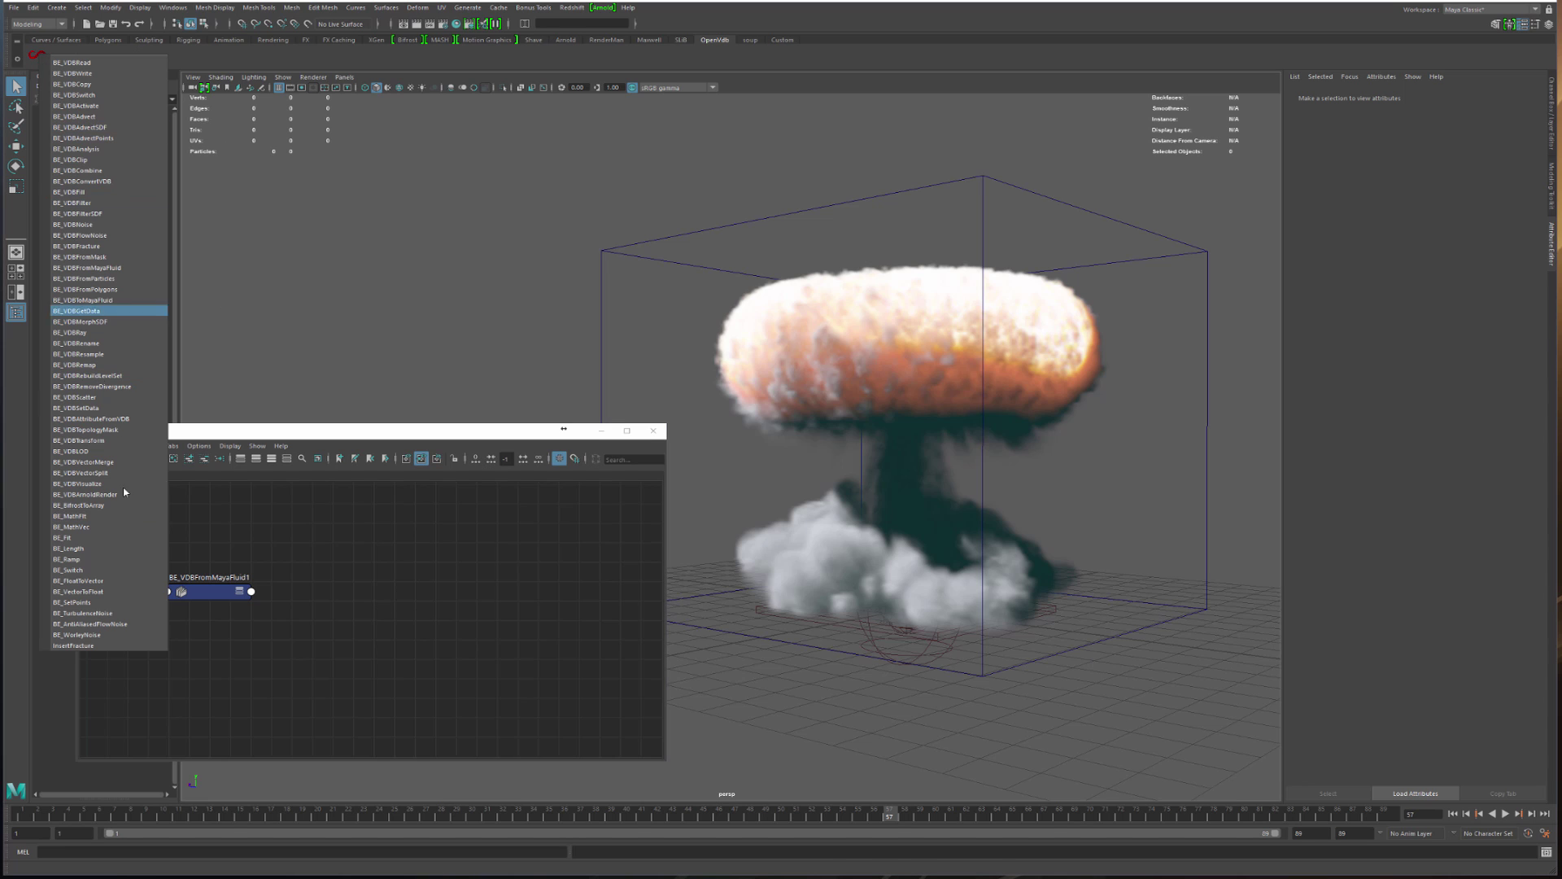
{"action": "left_click", "coordinate": [443, 598]}
{"action": "key", "text": "Tab"}
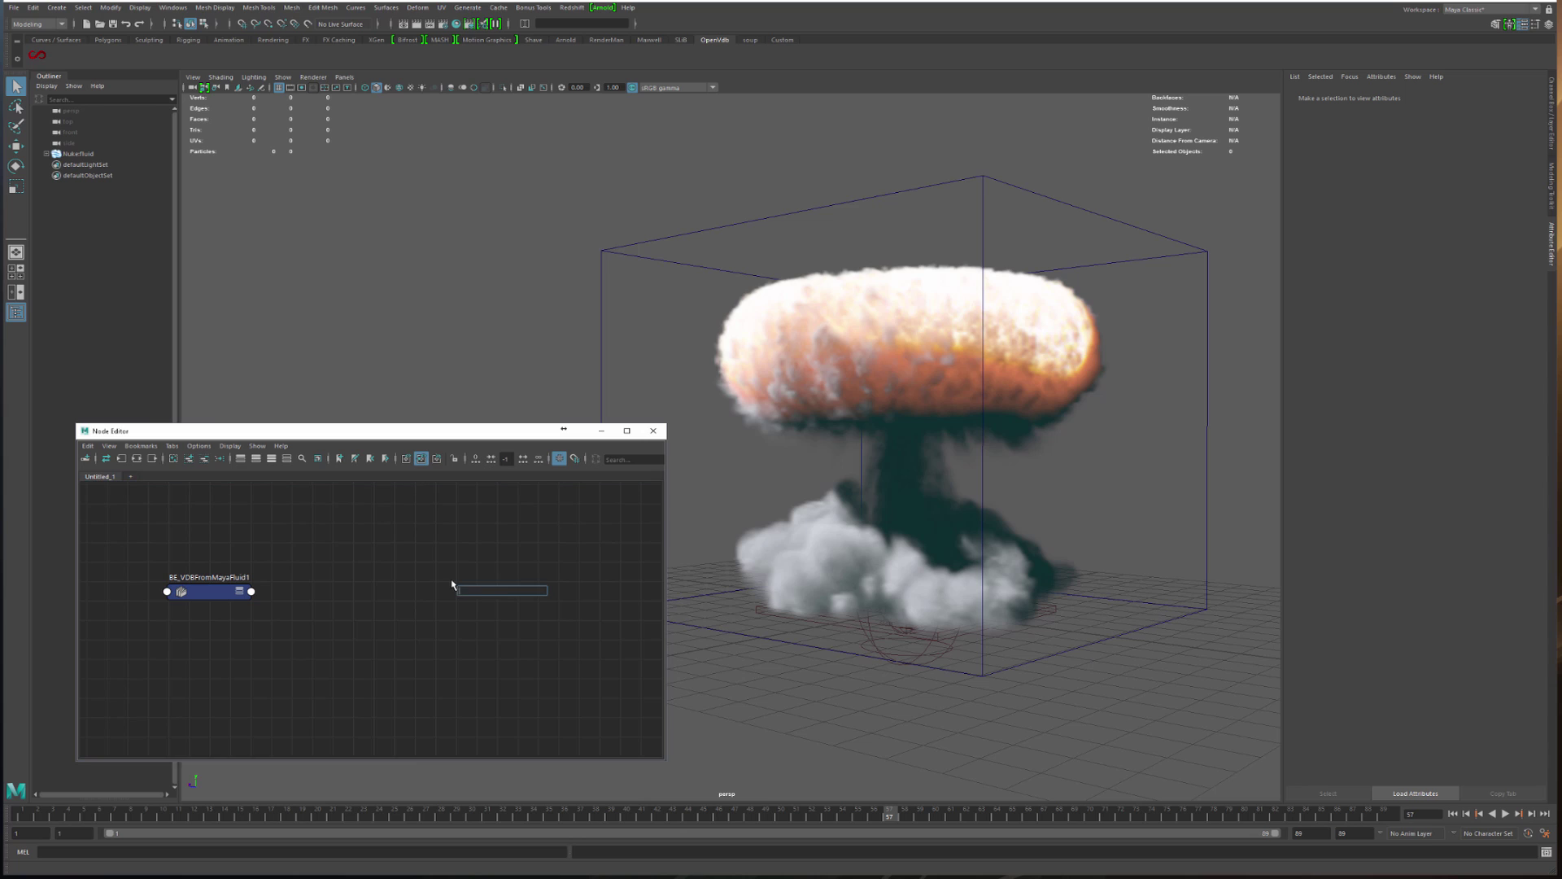
{"action": "type", "text": "visua"}
{"action": "key", "text": "Down"}
{"action": "key", "text": "Return"}
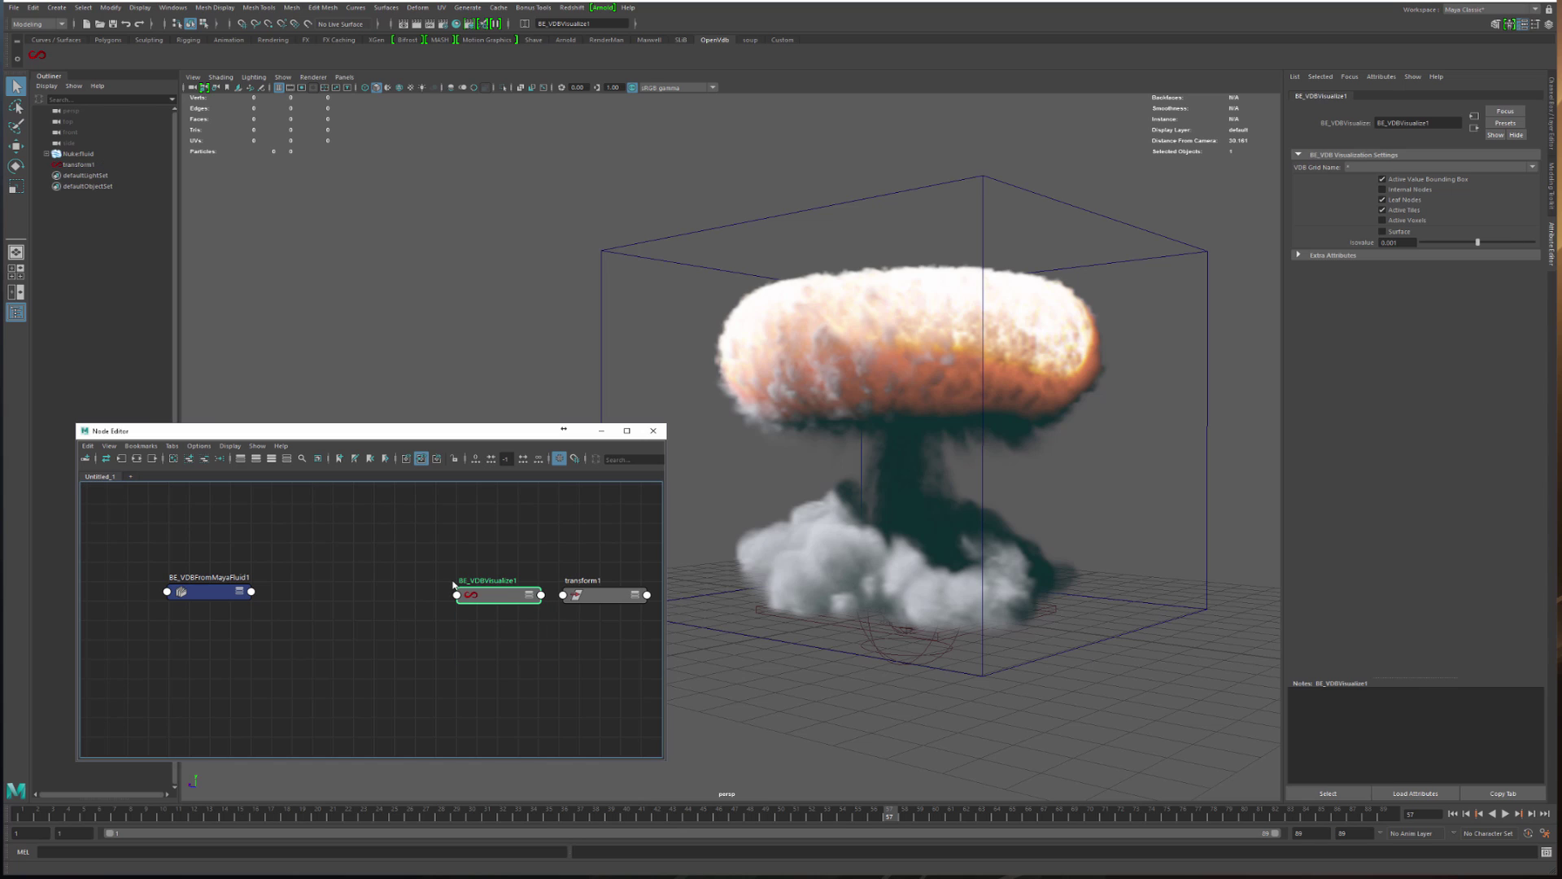
Arrange the graph with transform1 above the fluid conversion node and BE_VDBVisualize1 beside that conversion node
{"action": "left_click", "coordinate": [609, 586]}
{"action": "left_click_drag", "start_coordinate": [609, 586], "coordinate": [210, 510]}
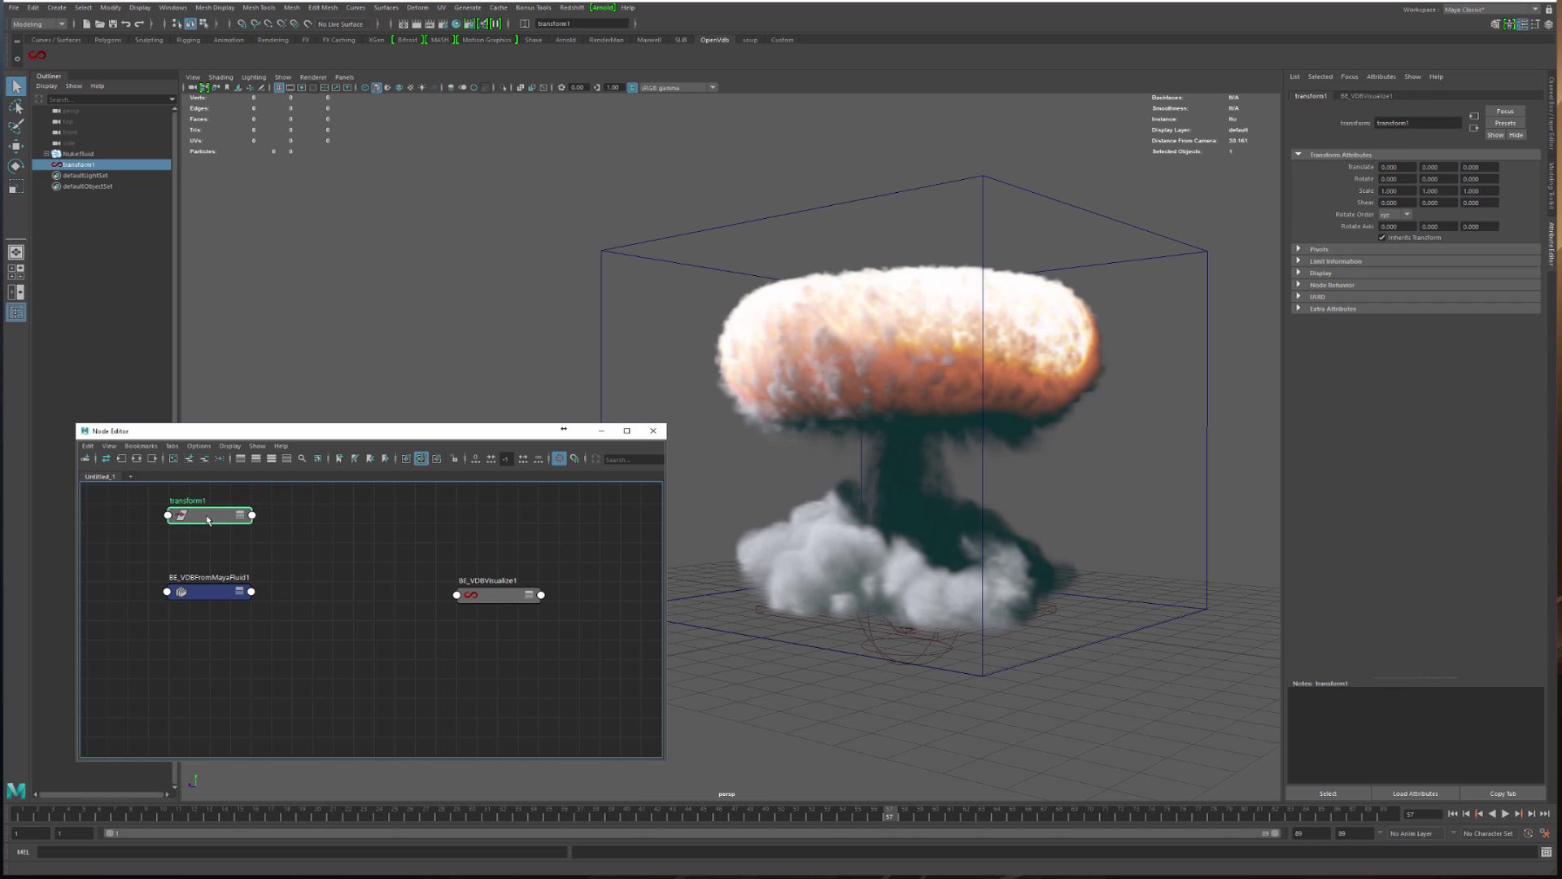
{"action": "left_click", "coordinate": [484, 598]}
{"action": "left_click_drag", "start_coordinate": [483, 598], "coordinate": [365, 587]}
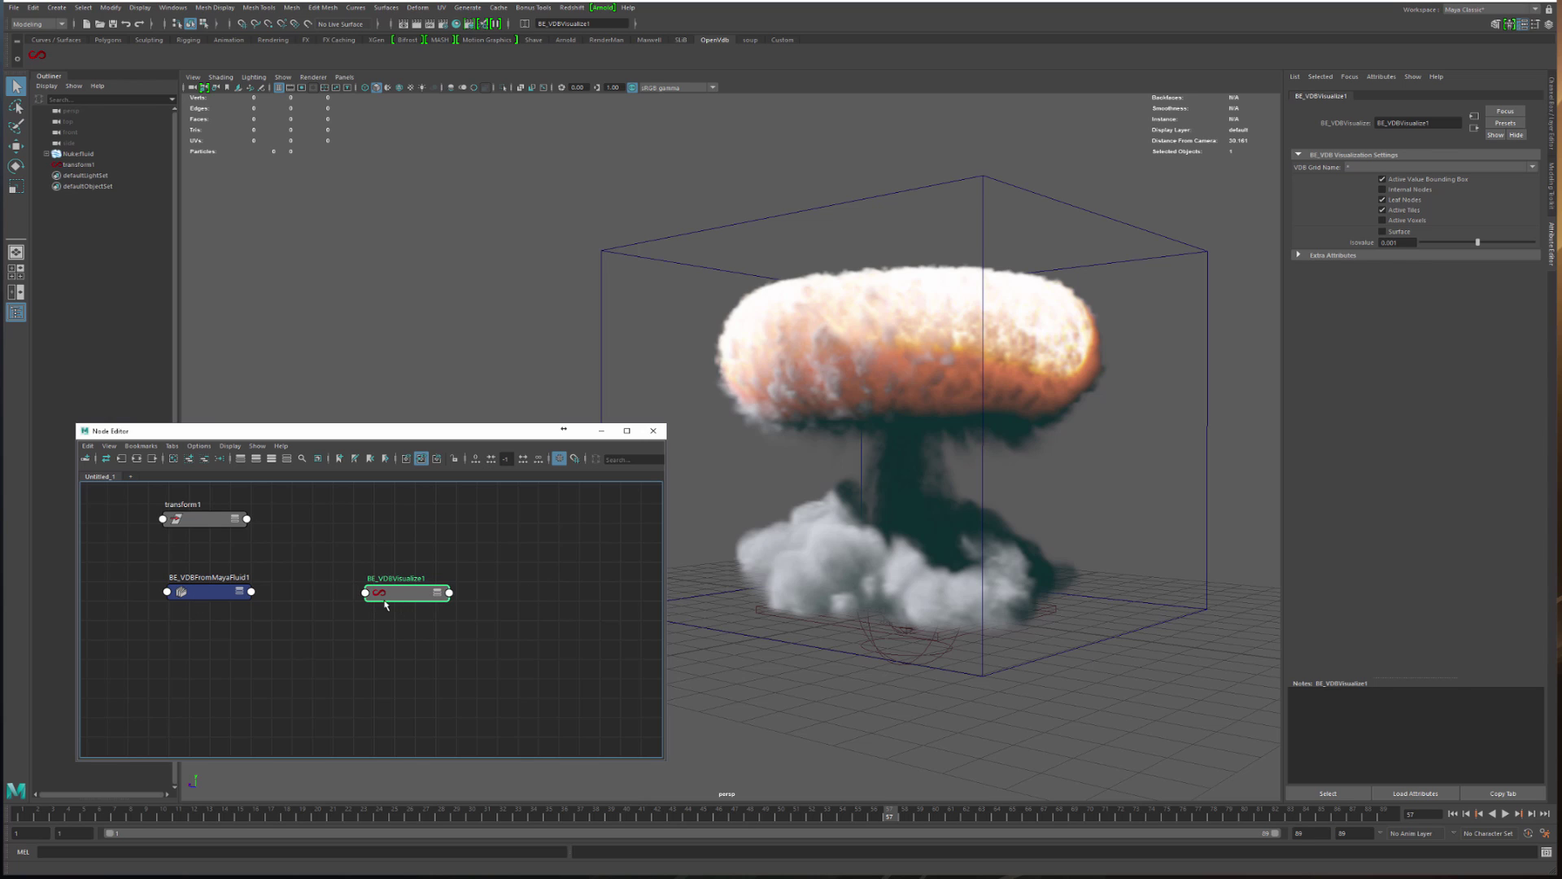
Connect the output of BE_VDBFromMayaFluid1 to the VDBInput of BE_VDBVisualize1 and reposition the visualize node
{"action": "left_click_drag", "start_coordinate": [252, 592], "coordinate": [410, 594]}
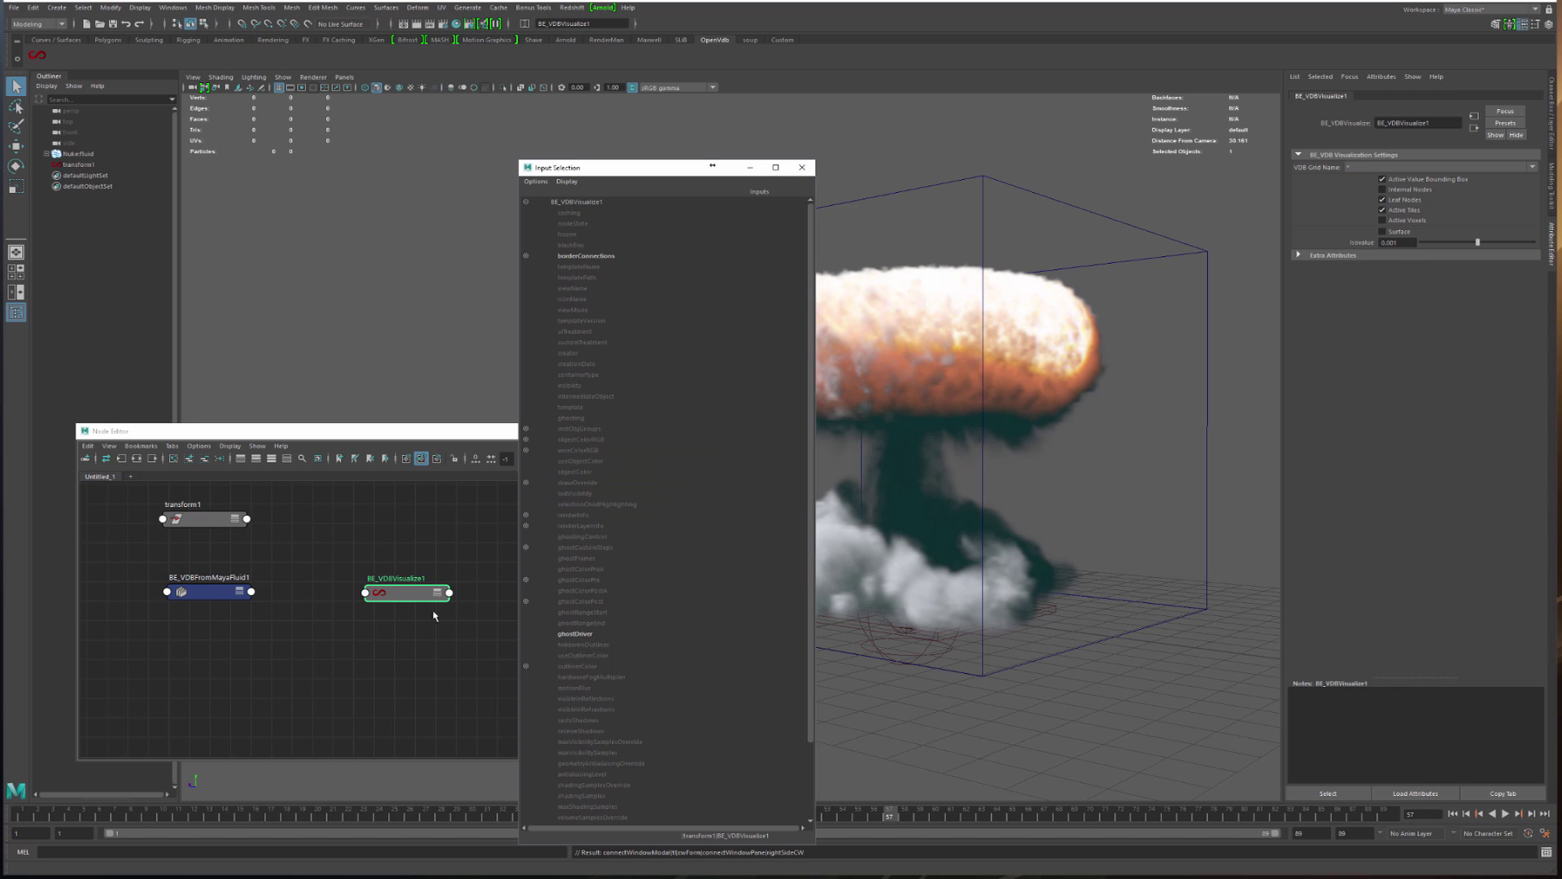
{"action": "scroll", "coordinate": [619, 587], "scroll_direction": "down", "scroll_amount": 3}
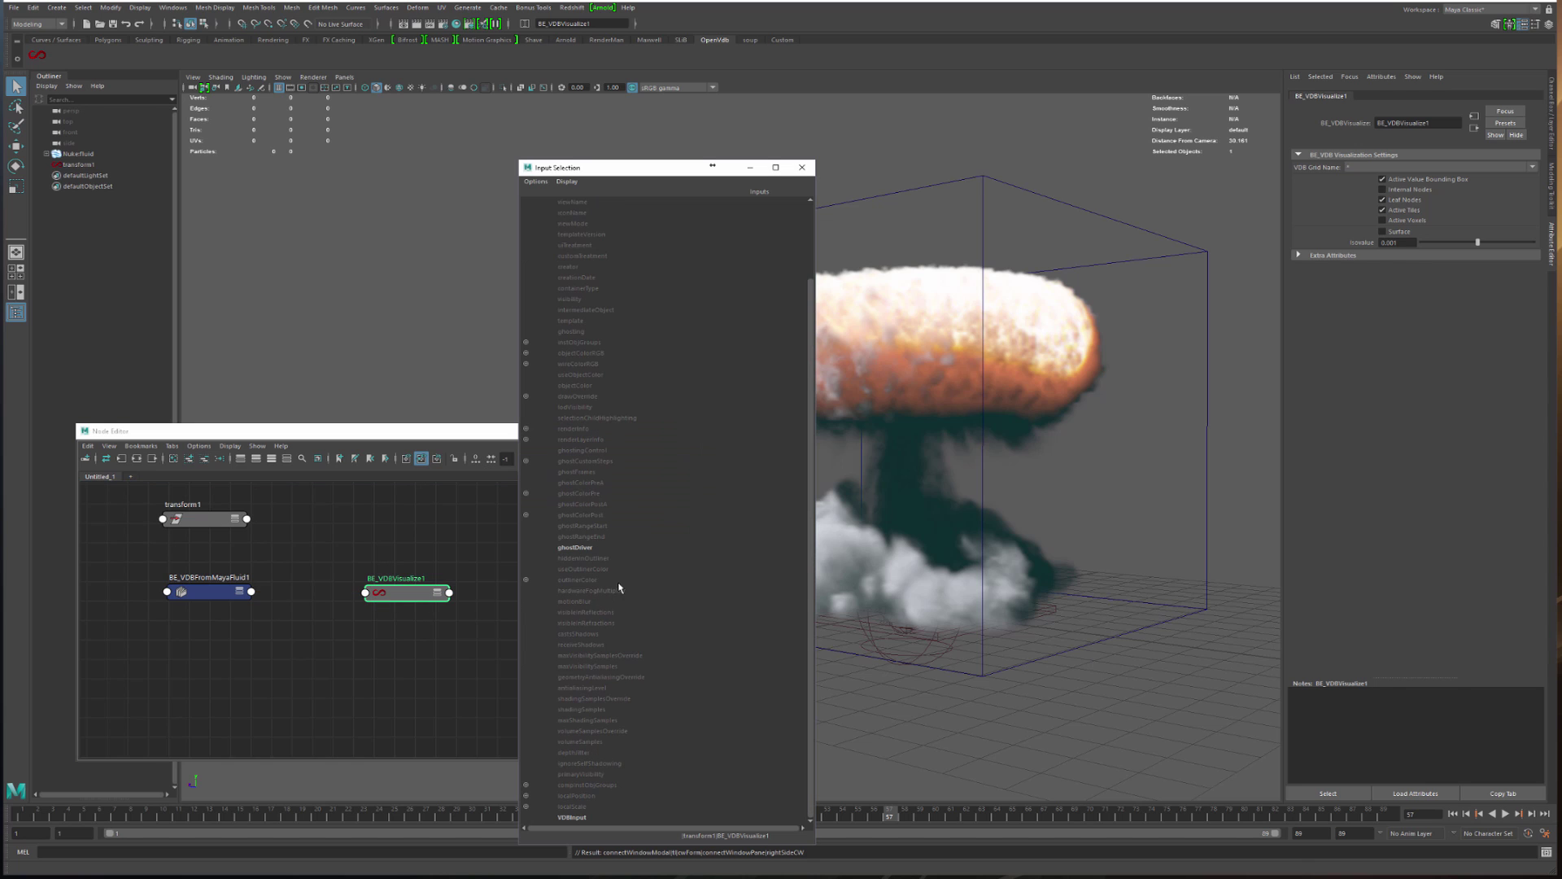
{"action": "left_click", "coordinate": [572, 817]}
{"action": "left_click_drag", "start_coordinate": [412, 593], "coordinate": [400, 592]}
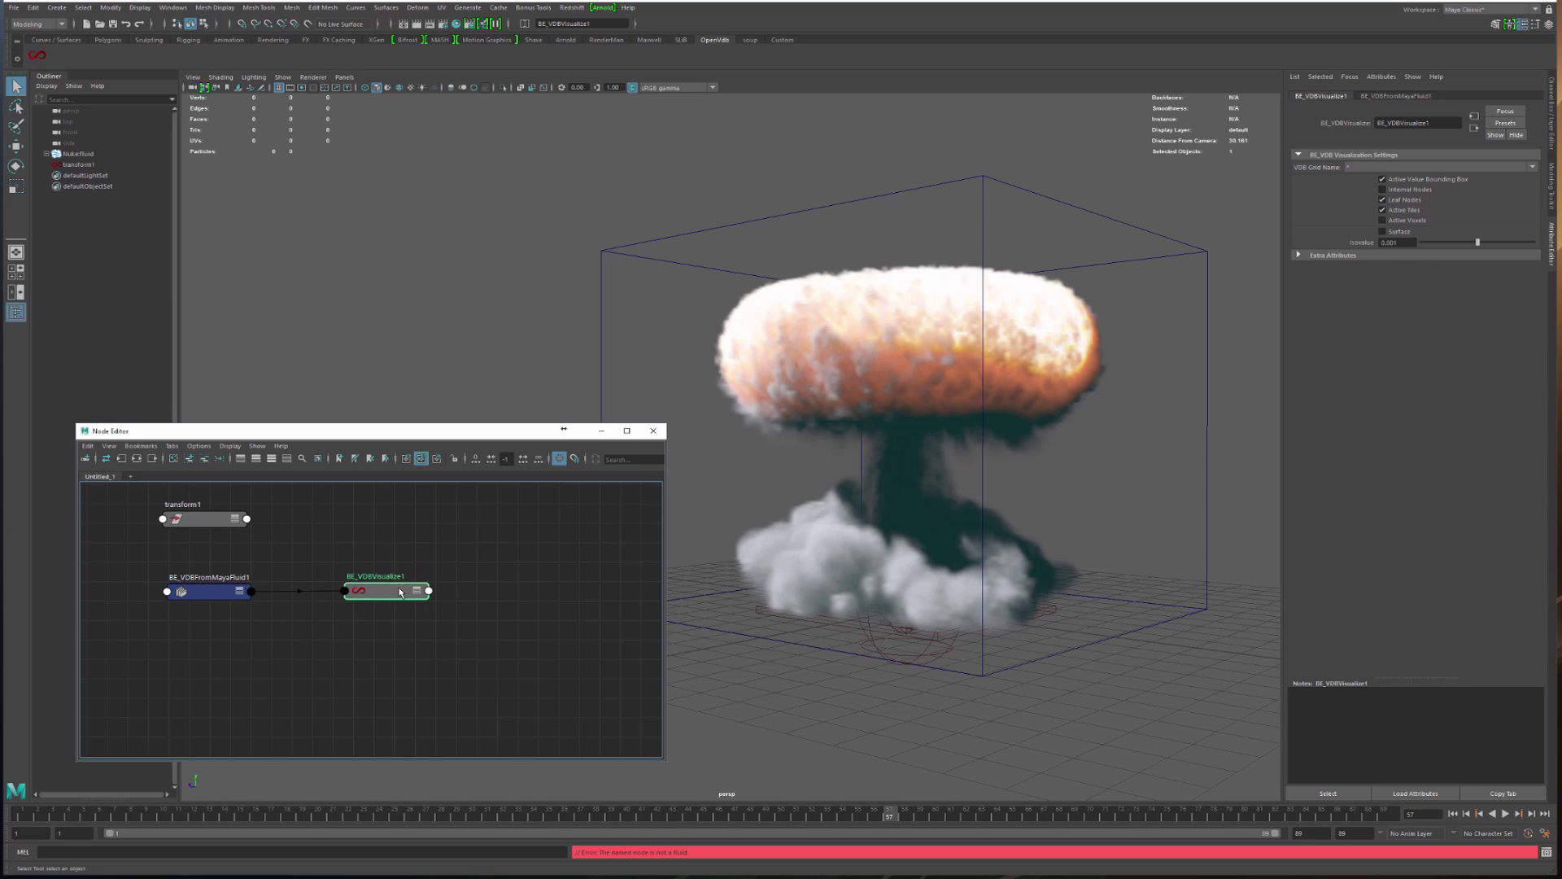
Copy the fluid's shape name, NukeFluidShape, into the Fluid Node Name of the BE_VDBFromMayaFluid1 node
{"action": "left_click", "coordinate": [82, 167]}
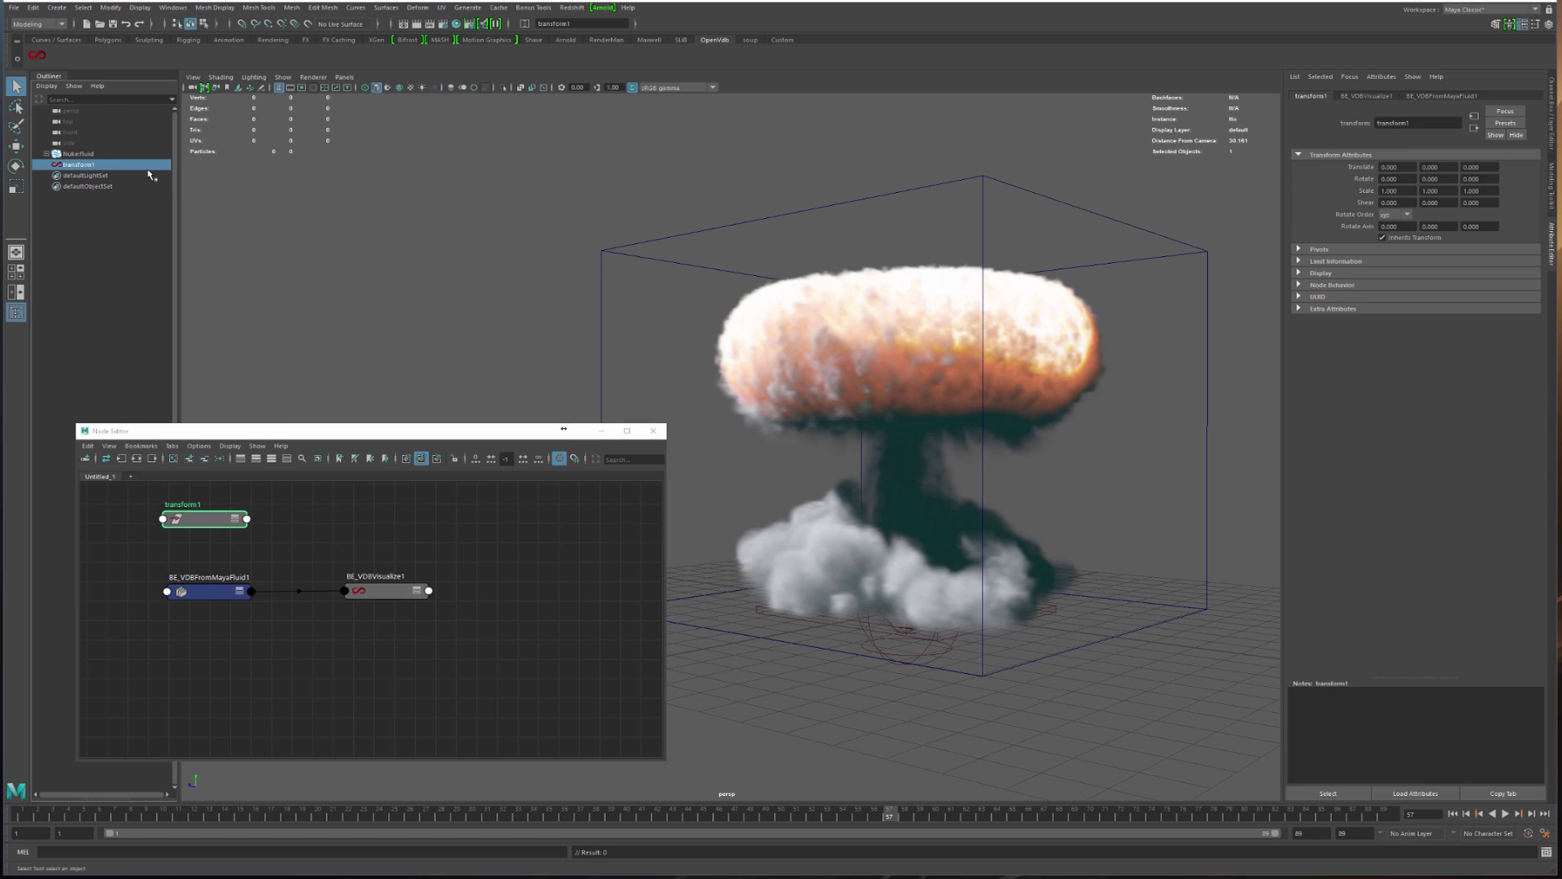
{"action": "left_click_drag", "start_coordinate": [209, 591], "coordinate": [219, 588]}
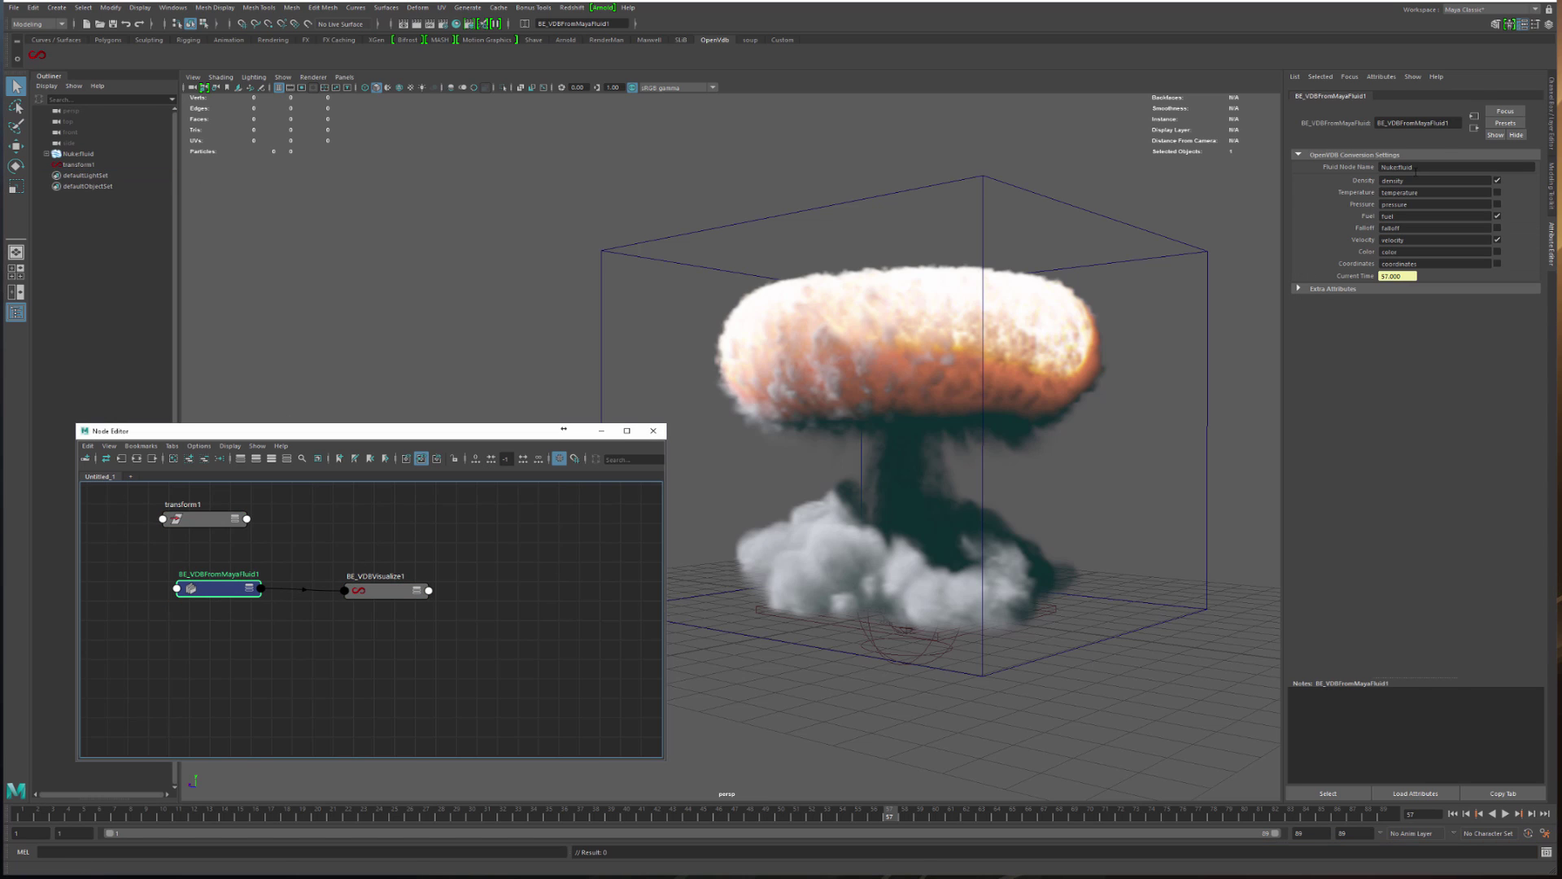
{"action": "left_click", "coordinate": [80, 154]}
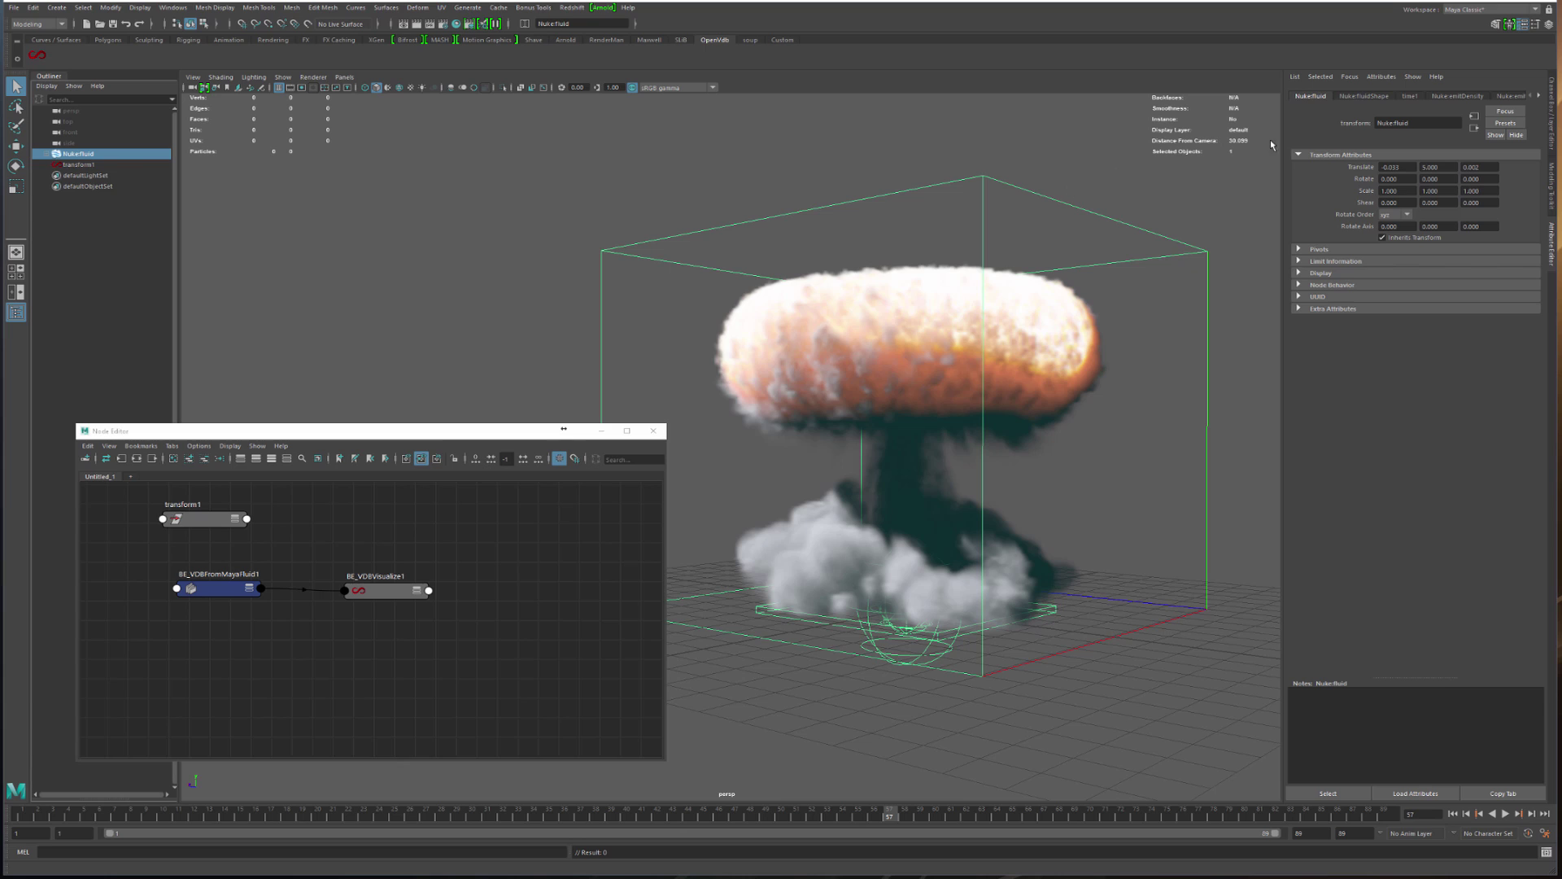
{"action": "left_click", "coordinate": [1365, 96]}
{"action": "left_click_drag", "start_coordinate": [1443, 123], "coordinate": [1375, 124]}
{"action": "key", "text": "ctrl+c"}
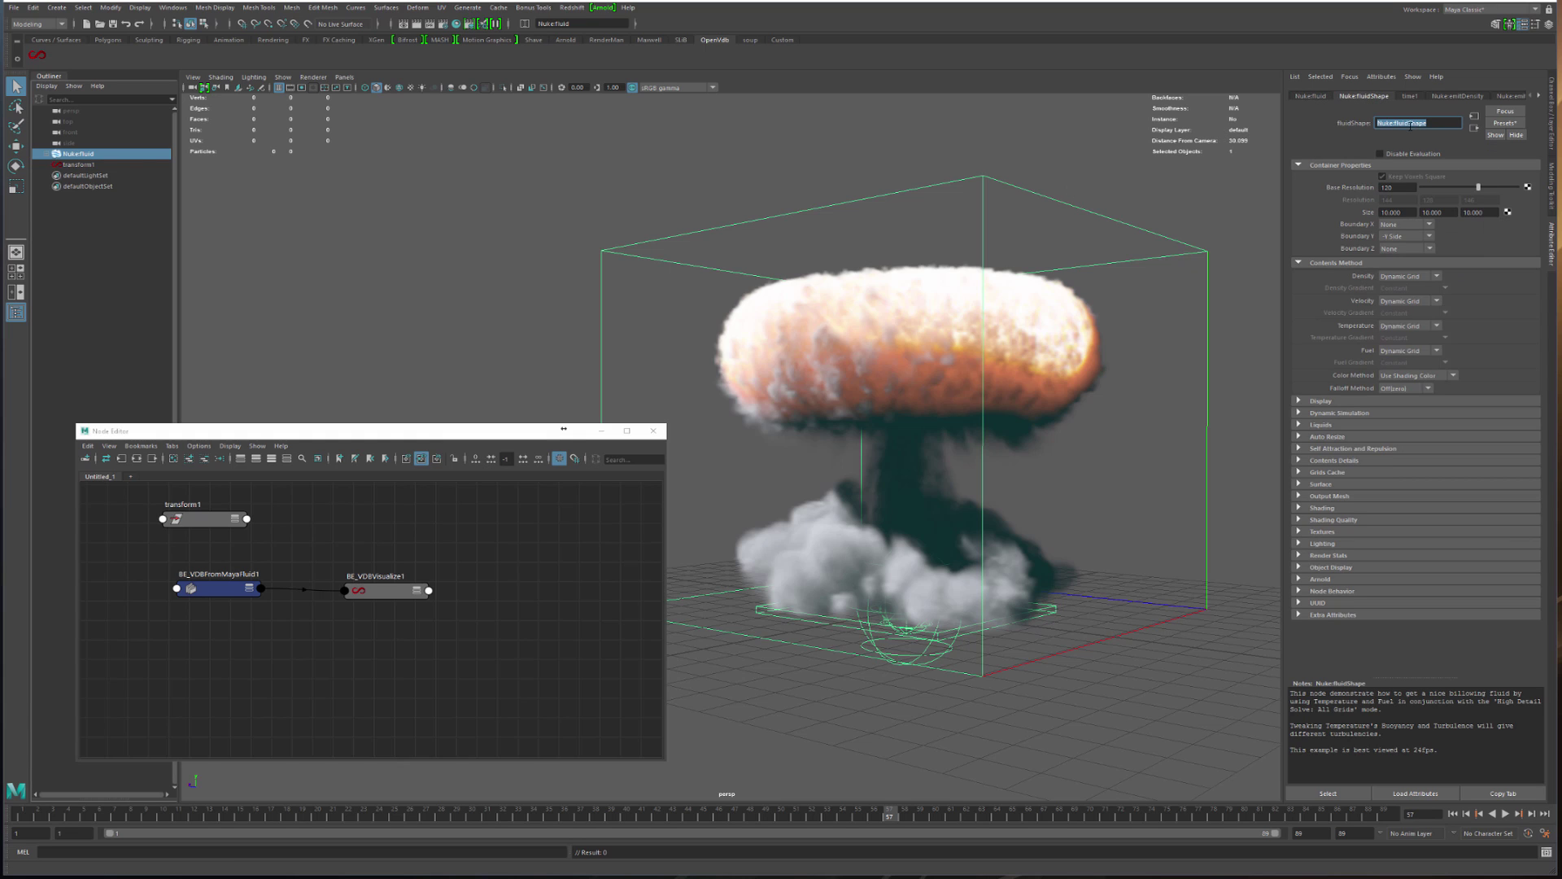
{"action": "left_click_drag", "start_coordinate": [219, 595], "coordinate": [214, 599]}
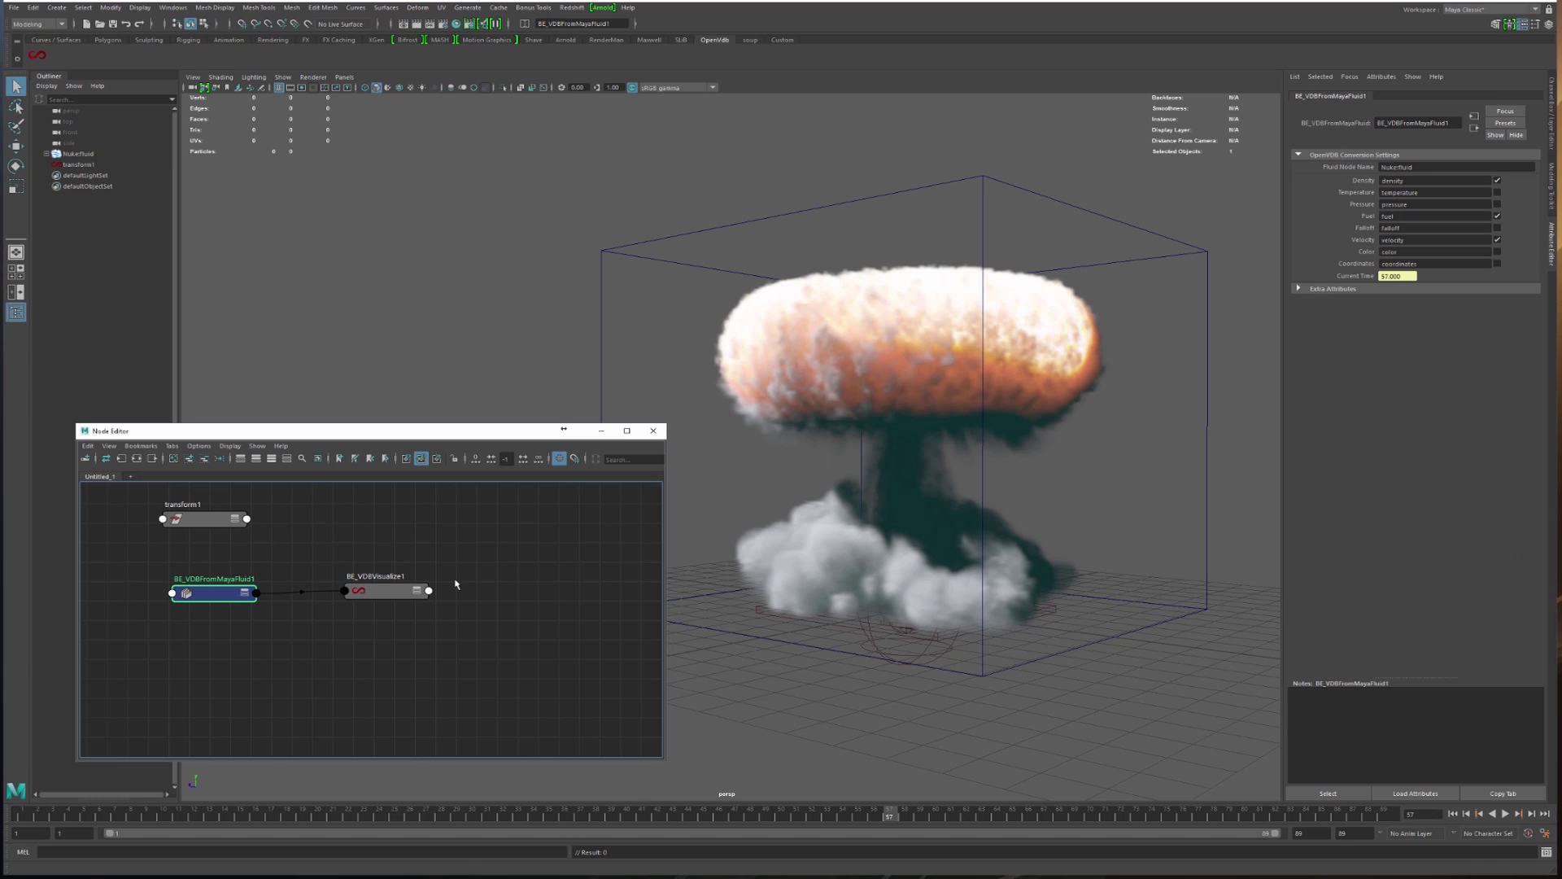
{"action": "double_click", "coordinate": [1425, 167]}
{"action": "key", "text": "ctrl+v"}
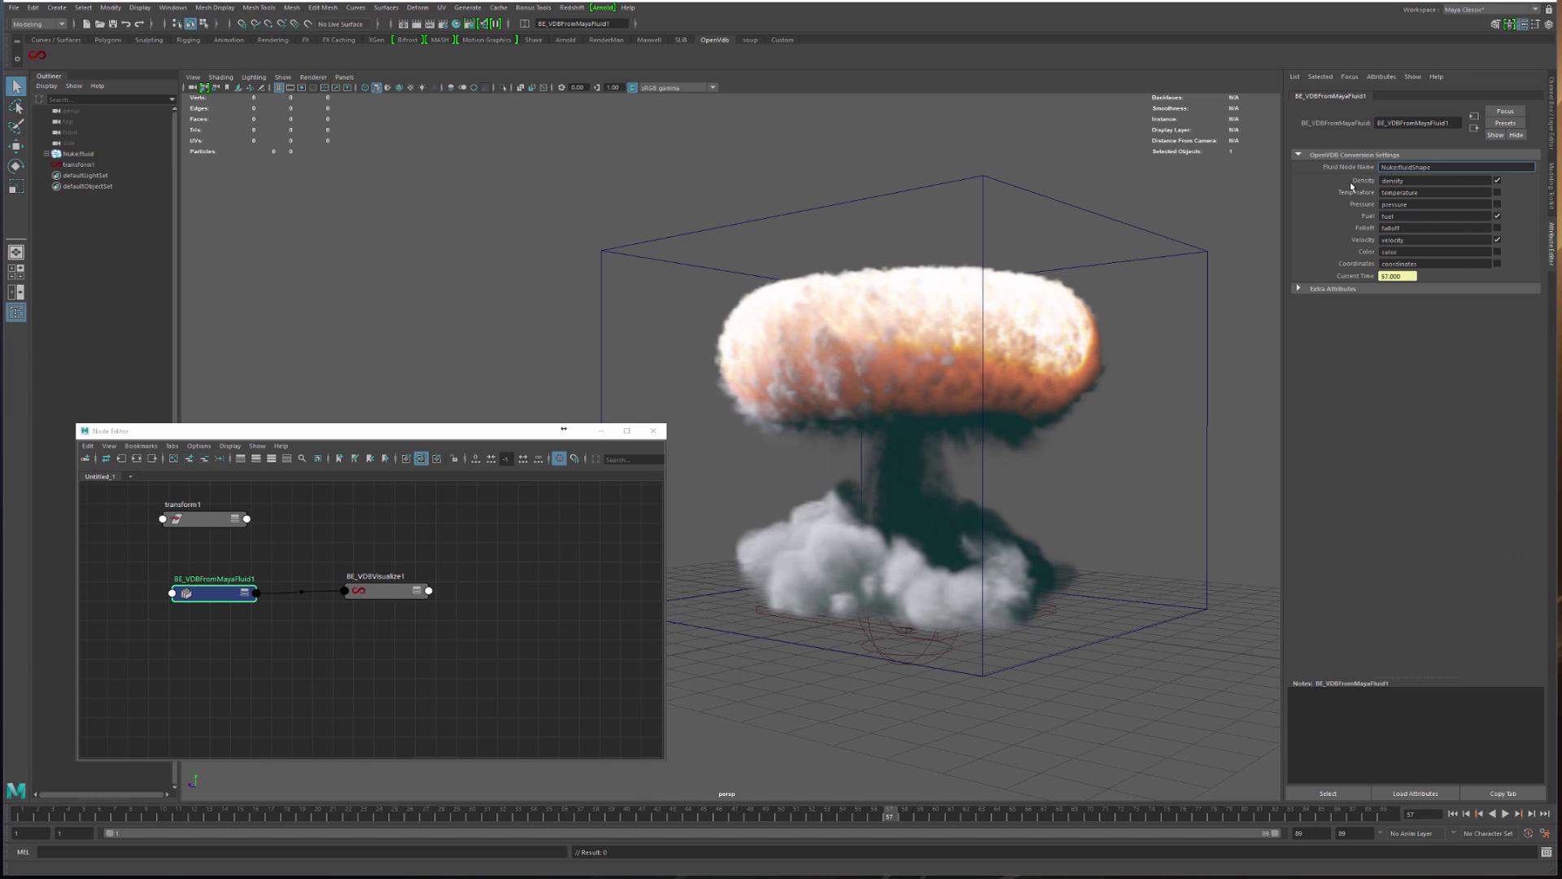
{"action": "key", "text": "Return"}
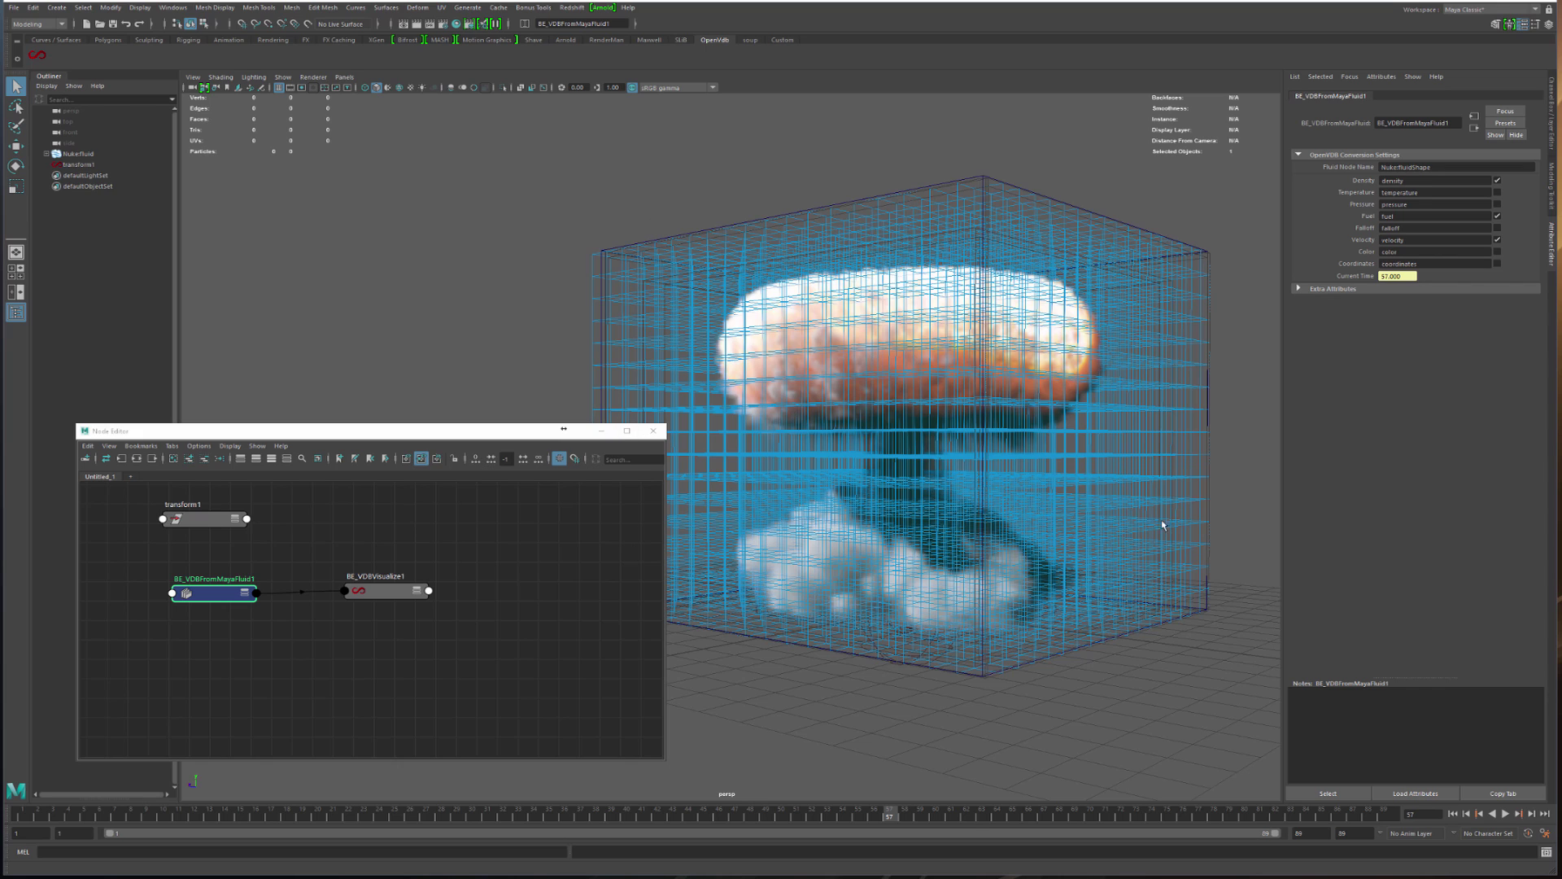
Hide the NukeFluid container and set the VDB Grid Name of BE_VDBVisualize1 to density
{"action": "left_click", "coordinate": [88, 155]}
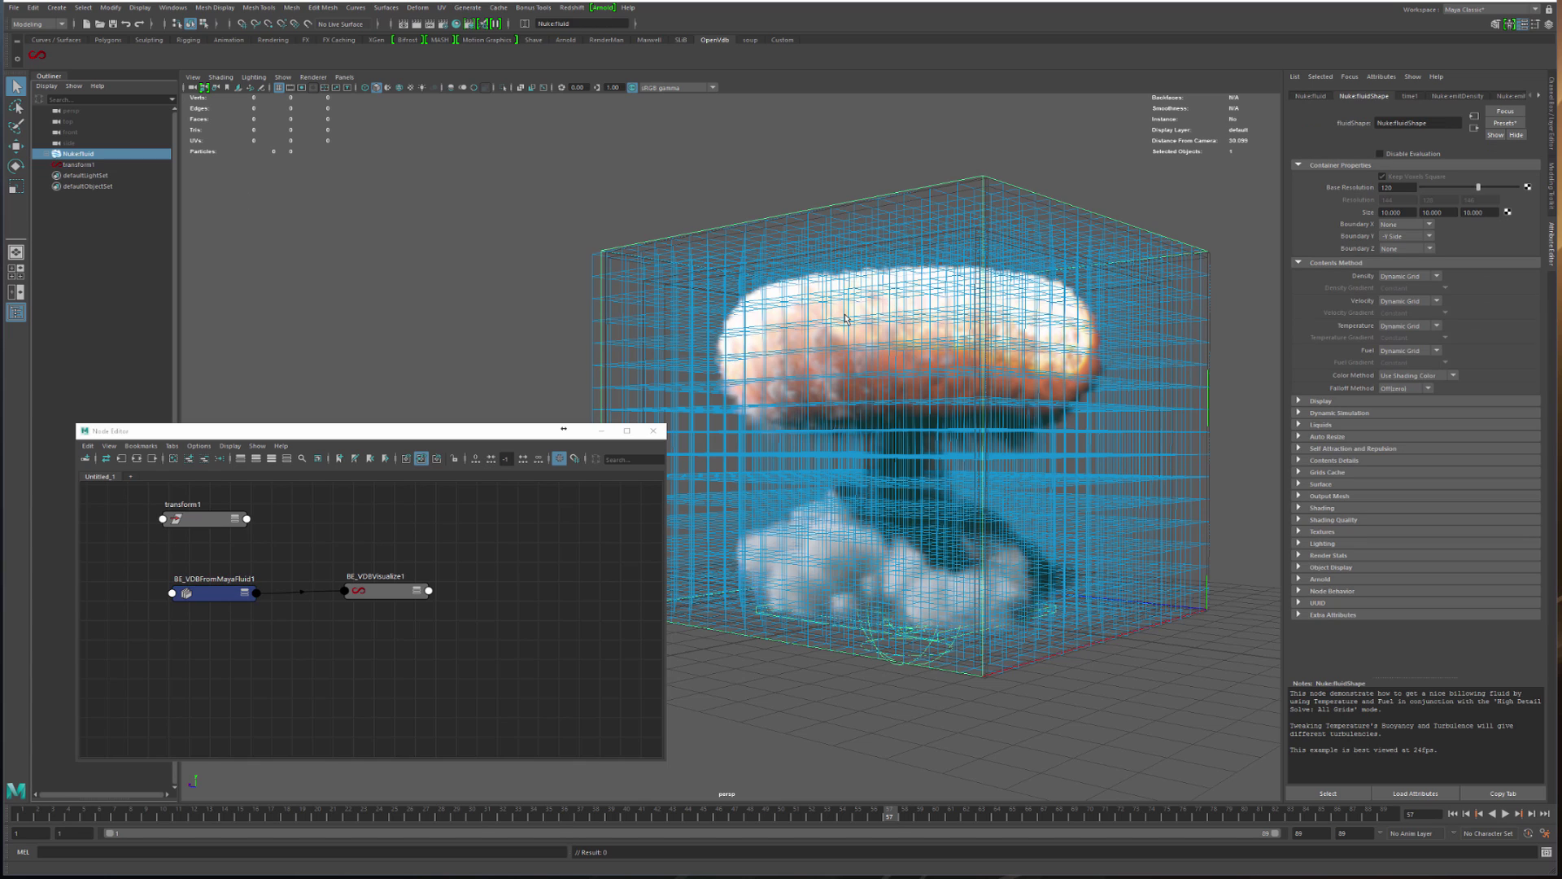
{"action": "key", "text": "h"}
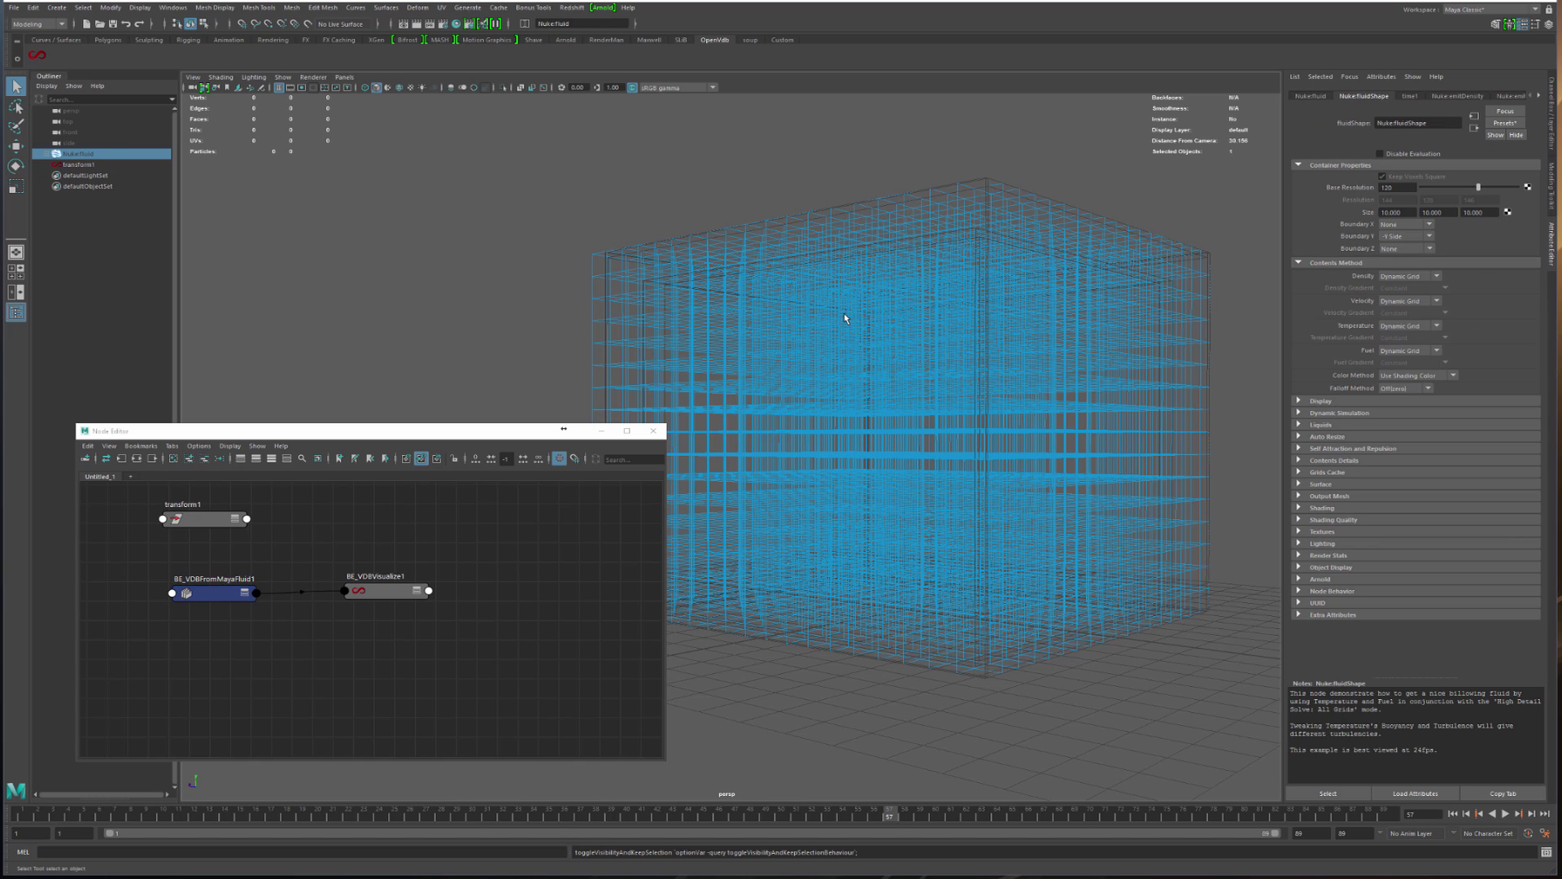
{"action": "left_click", "coordinate": [380, 588]}
{"action": "left_click_drag", "start_coordinate": [374, 596], "coordinate": [365, 595]}
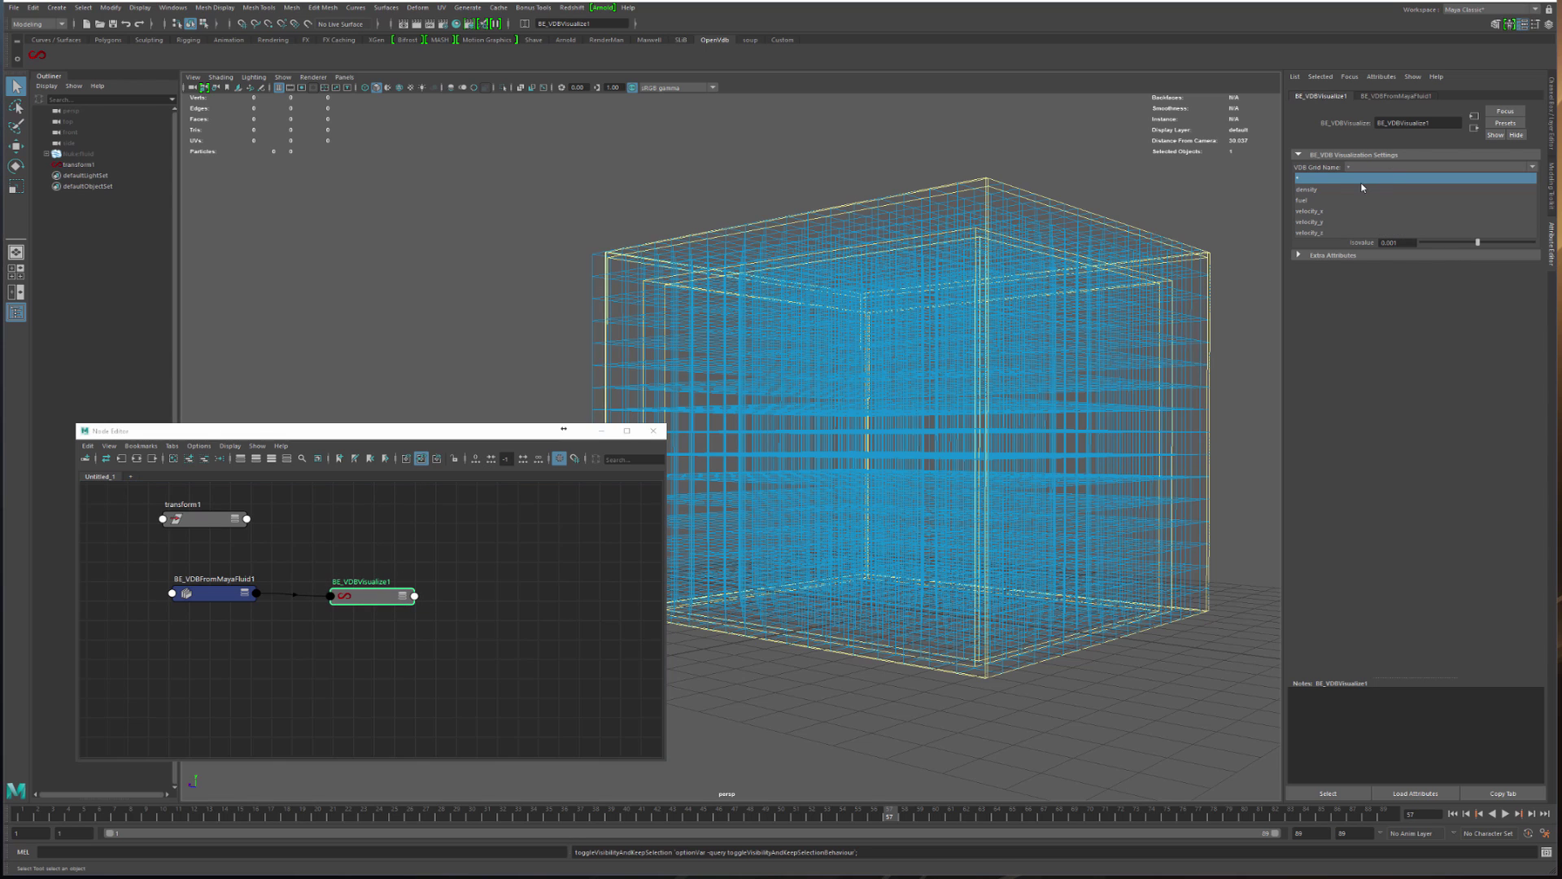
{"action": "left_click", "coordinate": [1396, 168]}
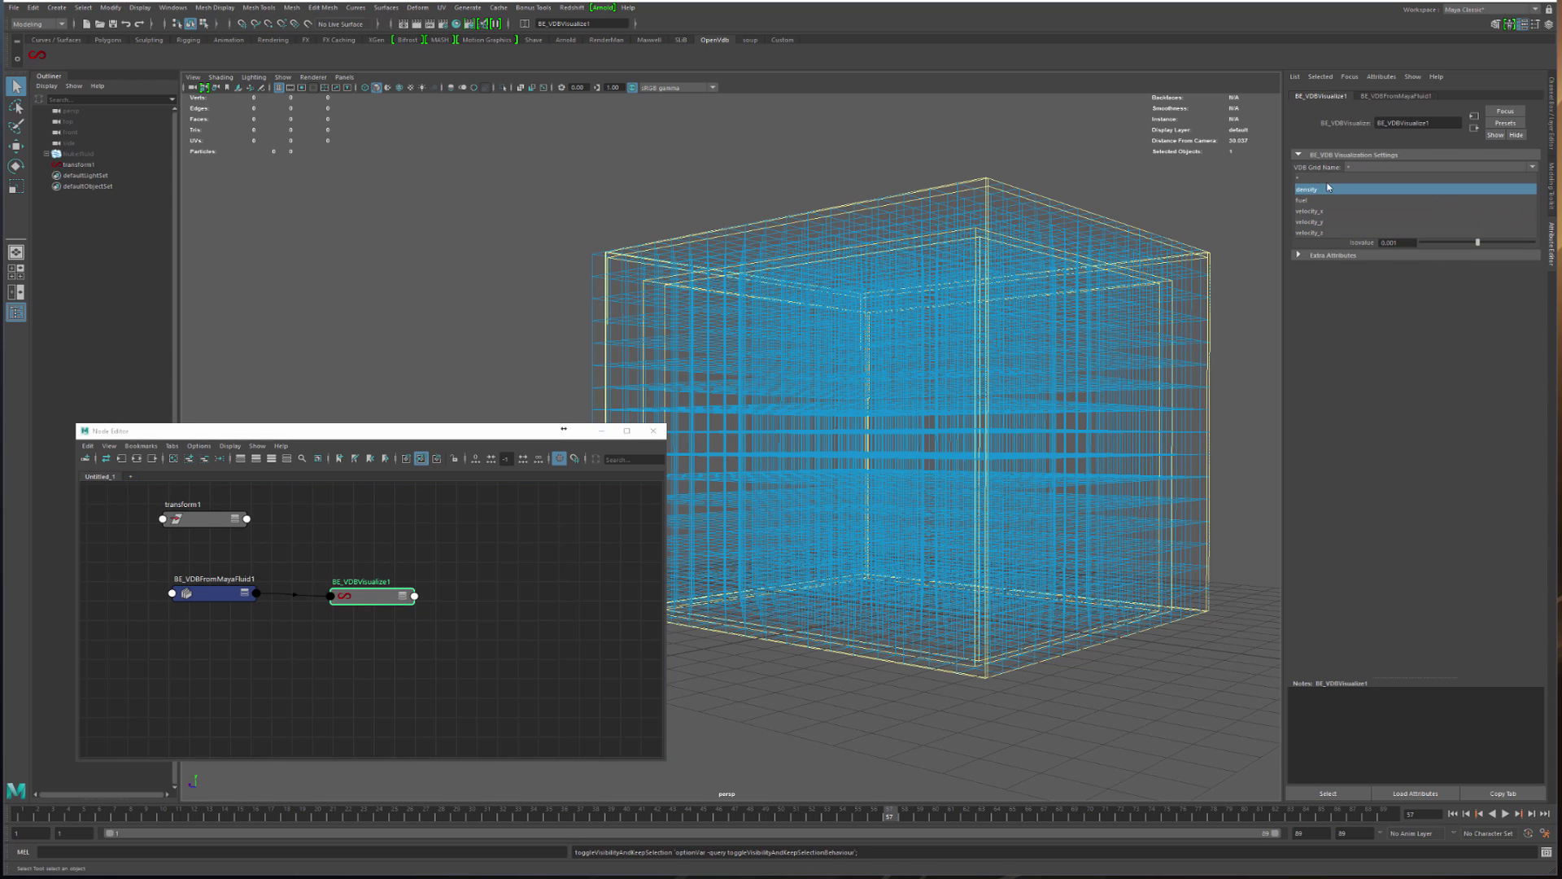
{"action": "left_click", "coordinate": [1320, 192]}
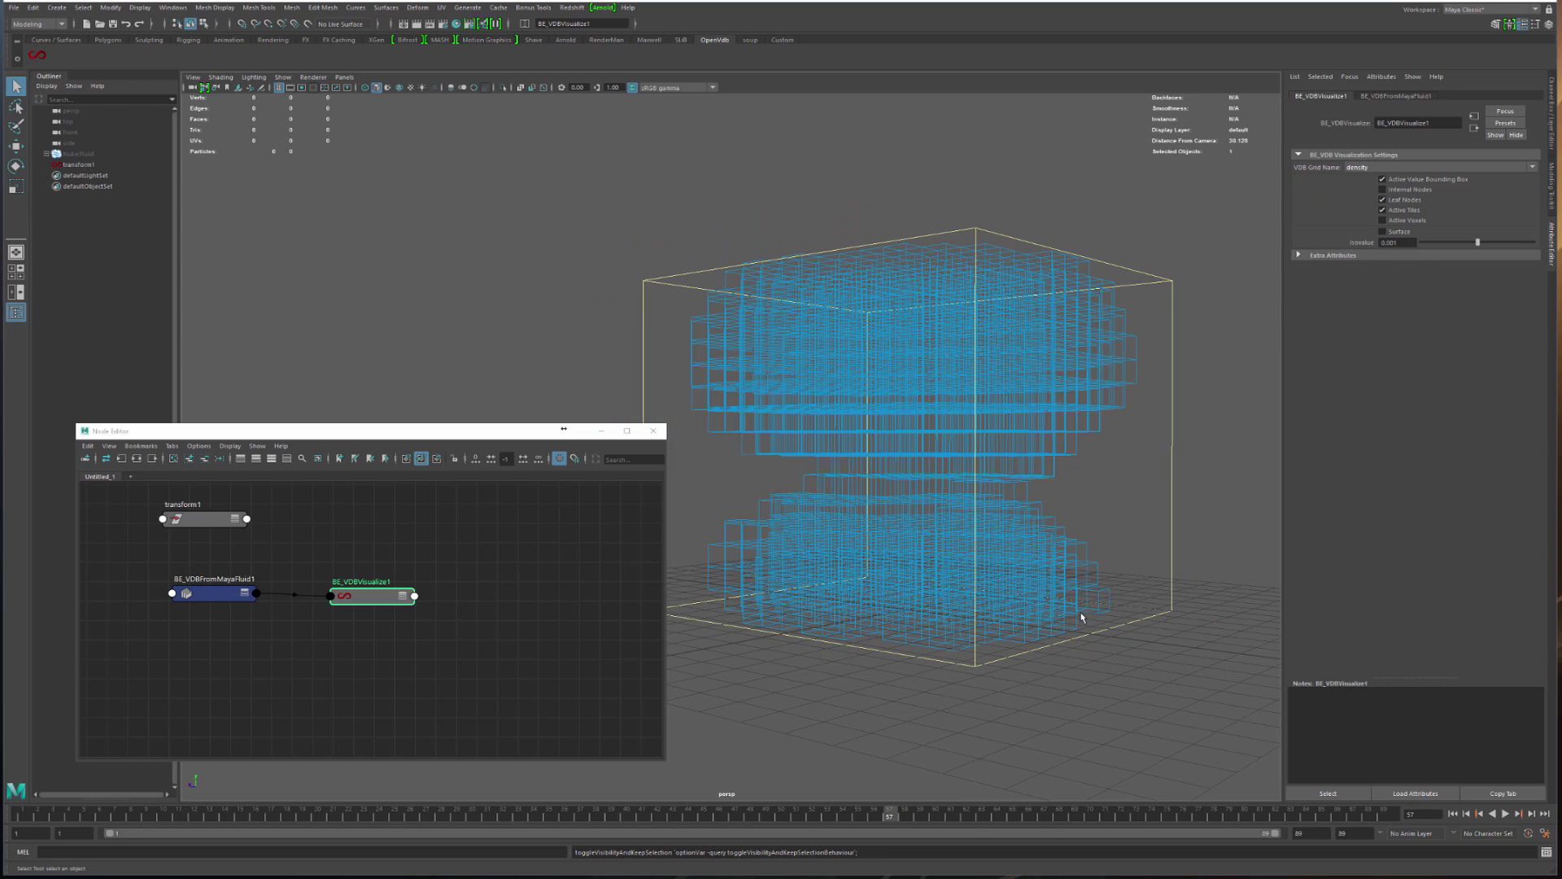
Turn on the Surface display and turn off Leaf Nodes for the density grid visualization
{"action": "left_click", "coordinate": [1399, 231]}
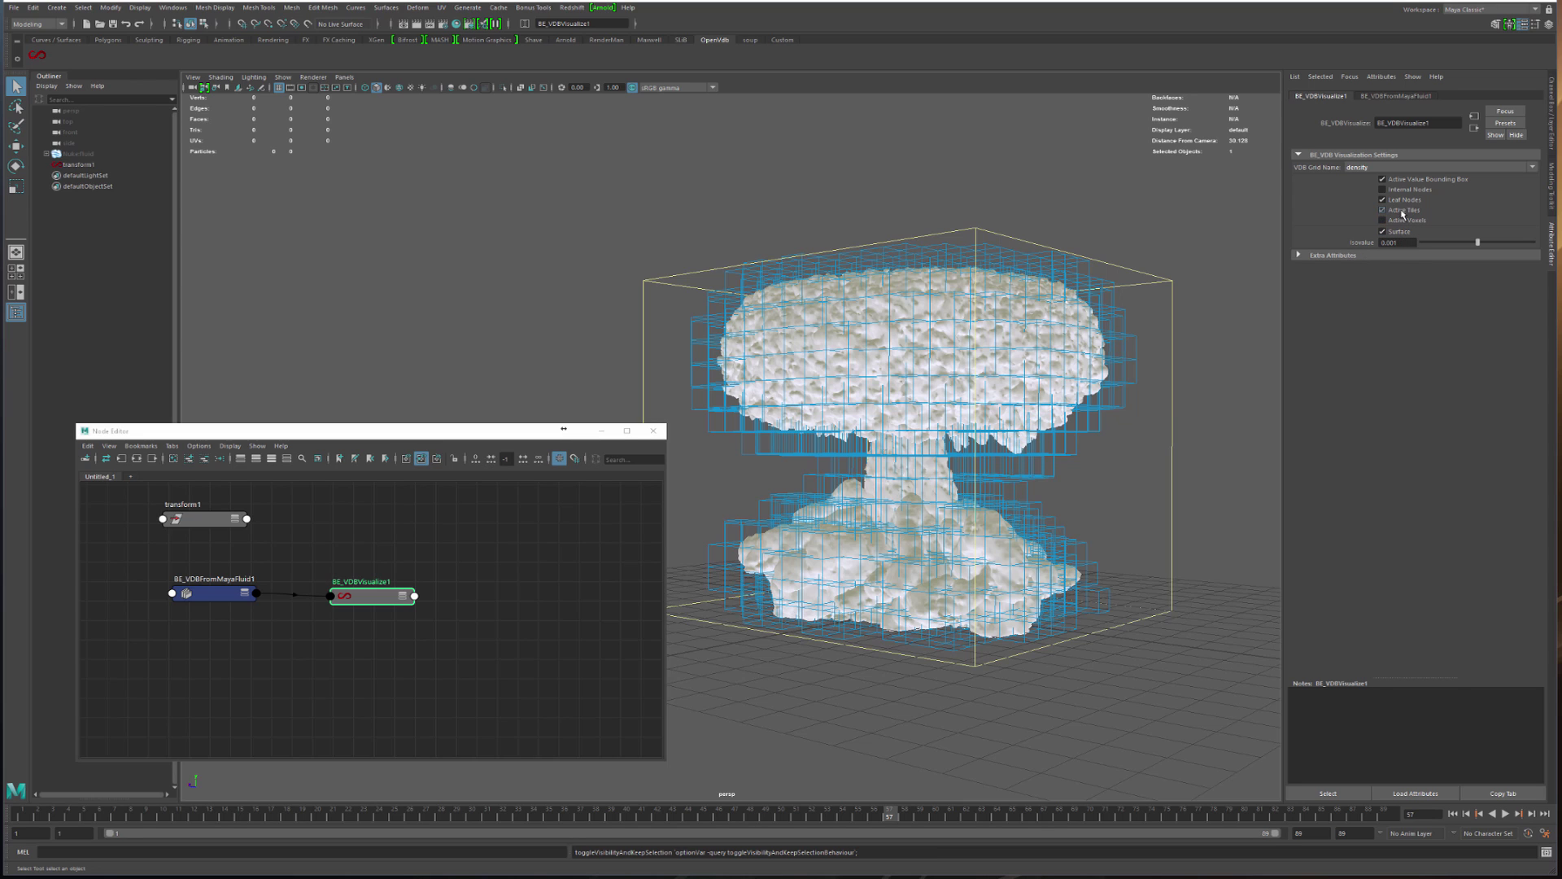
{"action": "left_click", "coordinate": [1403, 211]}
{"action": "left_click", "coordinate": [1410, 202]}
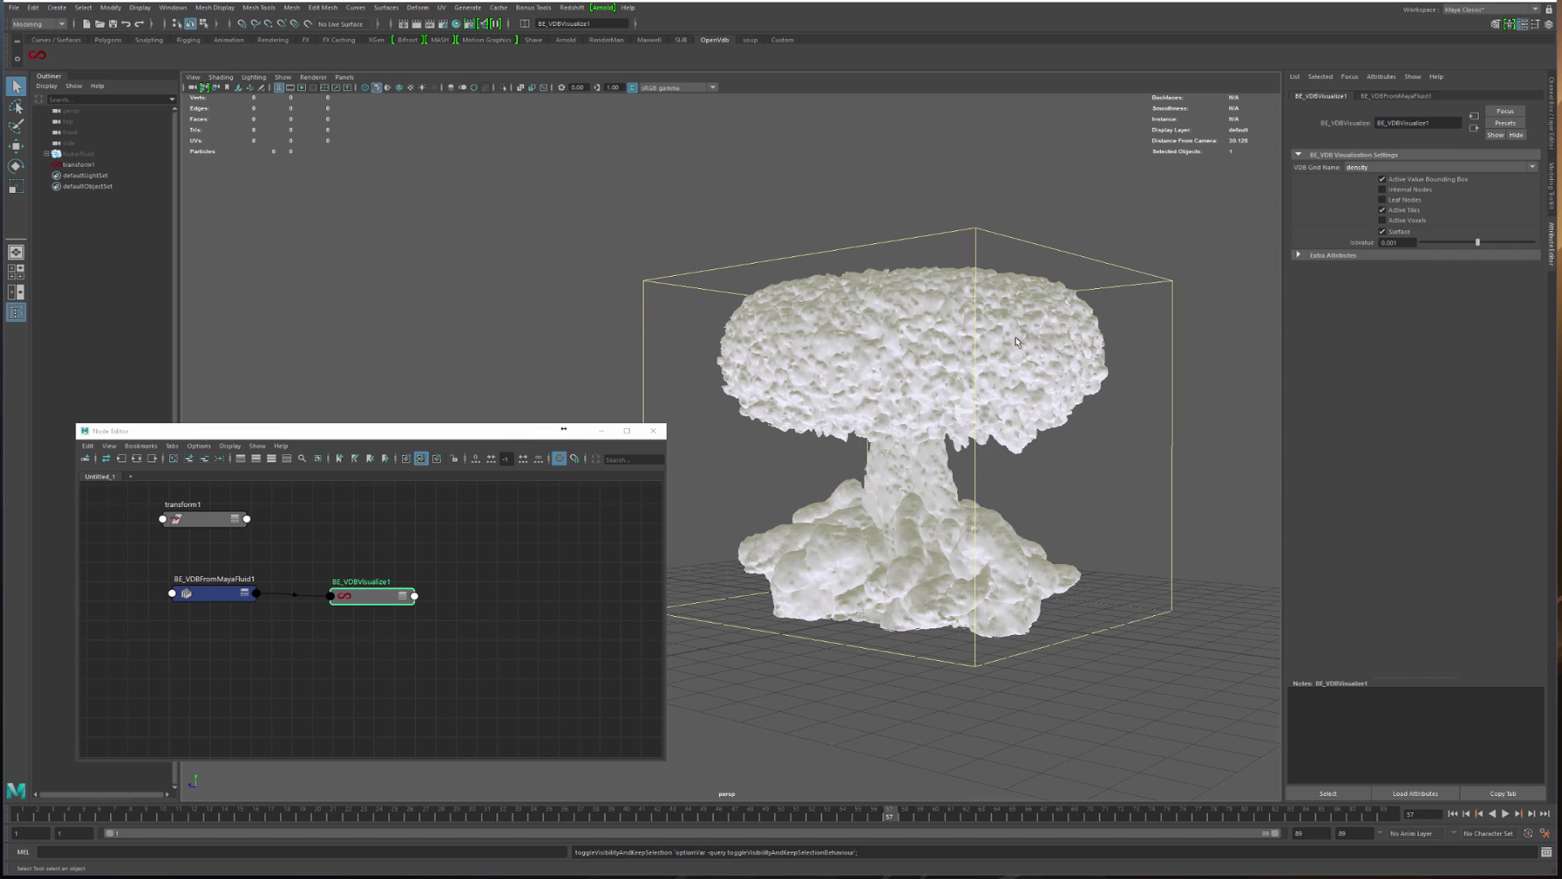
{"action": "mouse_move", "coordinate": [993, 305]}
{"action": "left_mouse_down", "text": "alt"}
{"action": "mouse_move", "coordinate": [978, 245]}
{"action": "mouse_move", "coordinate": [991, 278]}
{"action": "left_mouse_up", "text": "alt"}
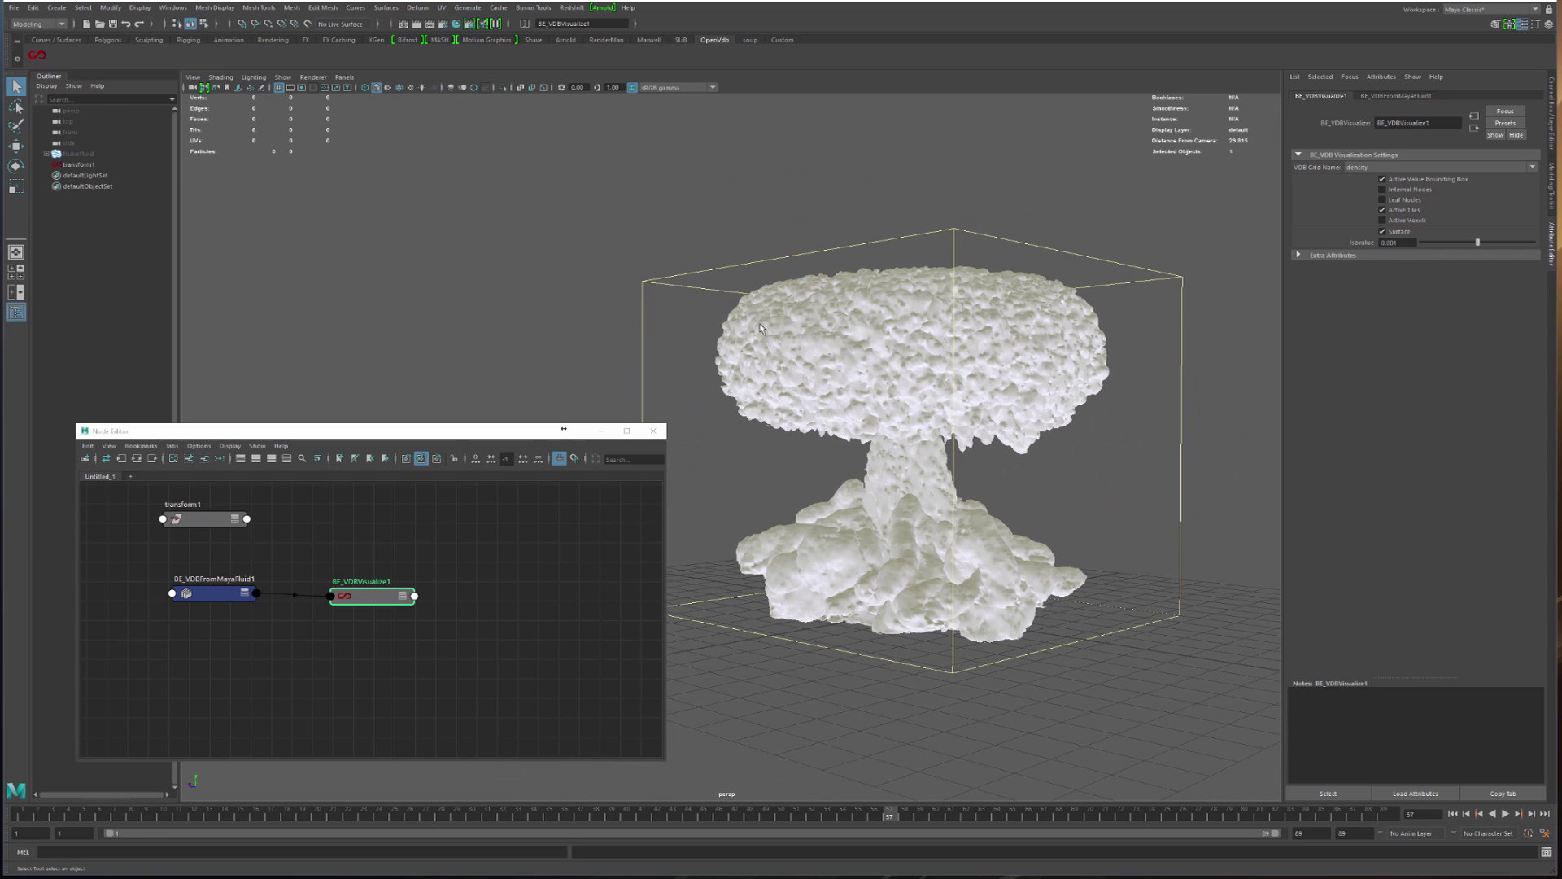
Move BE_VDBVisualize1 farther from the fluid conversion node to make room between them, and clear the selection
{"action": "left_click_drag", "start_coordinate": [1030, 195], "coordinate": [973, 232]}
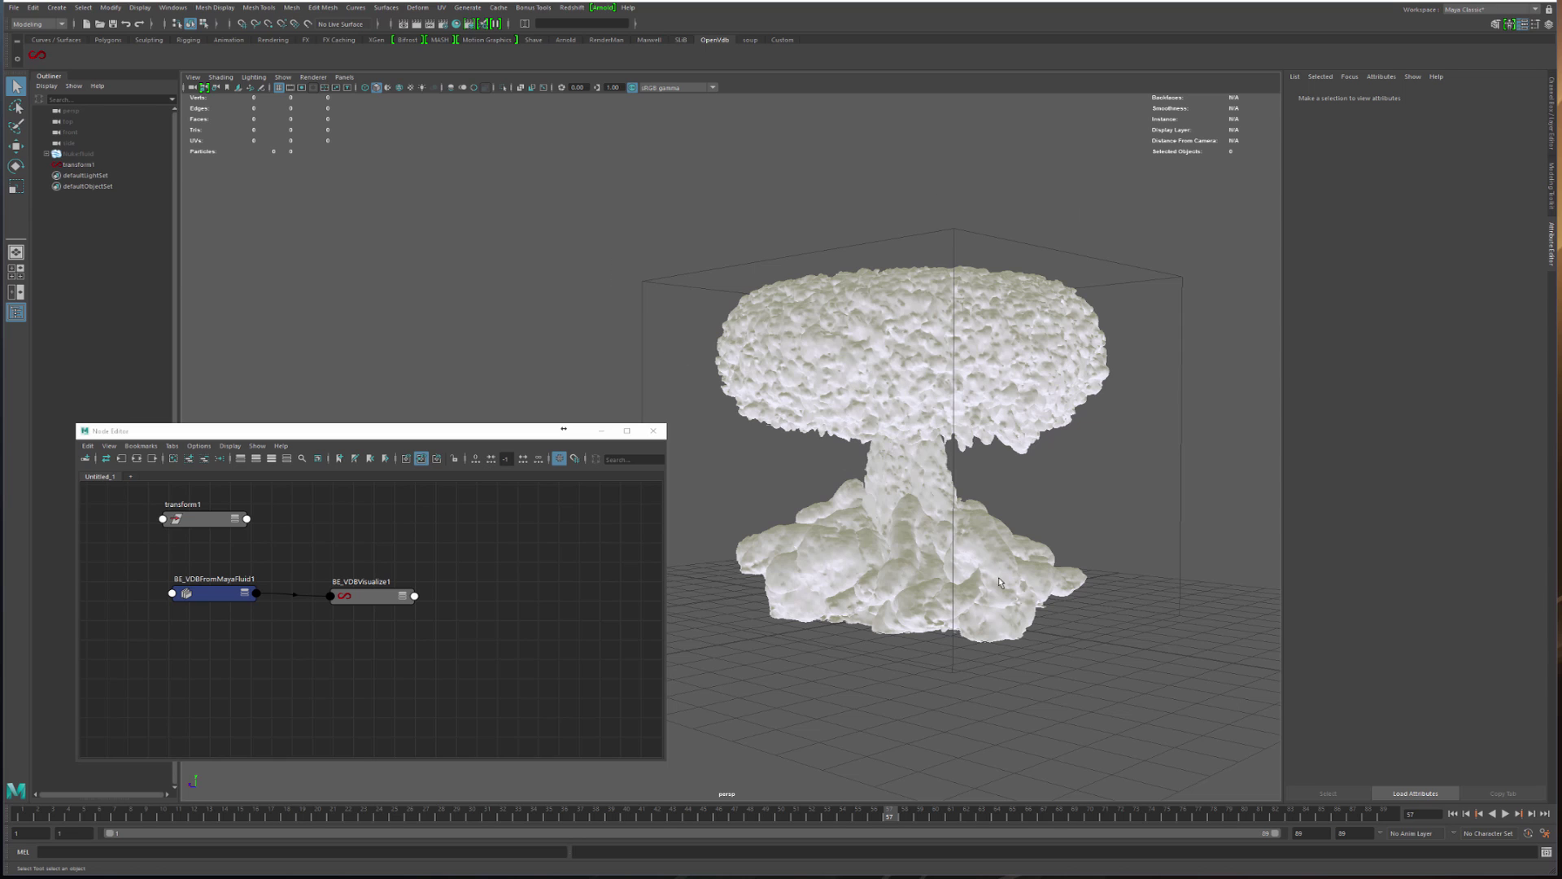
{"action": "left_click", "coordinate": [912, 628]}
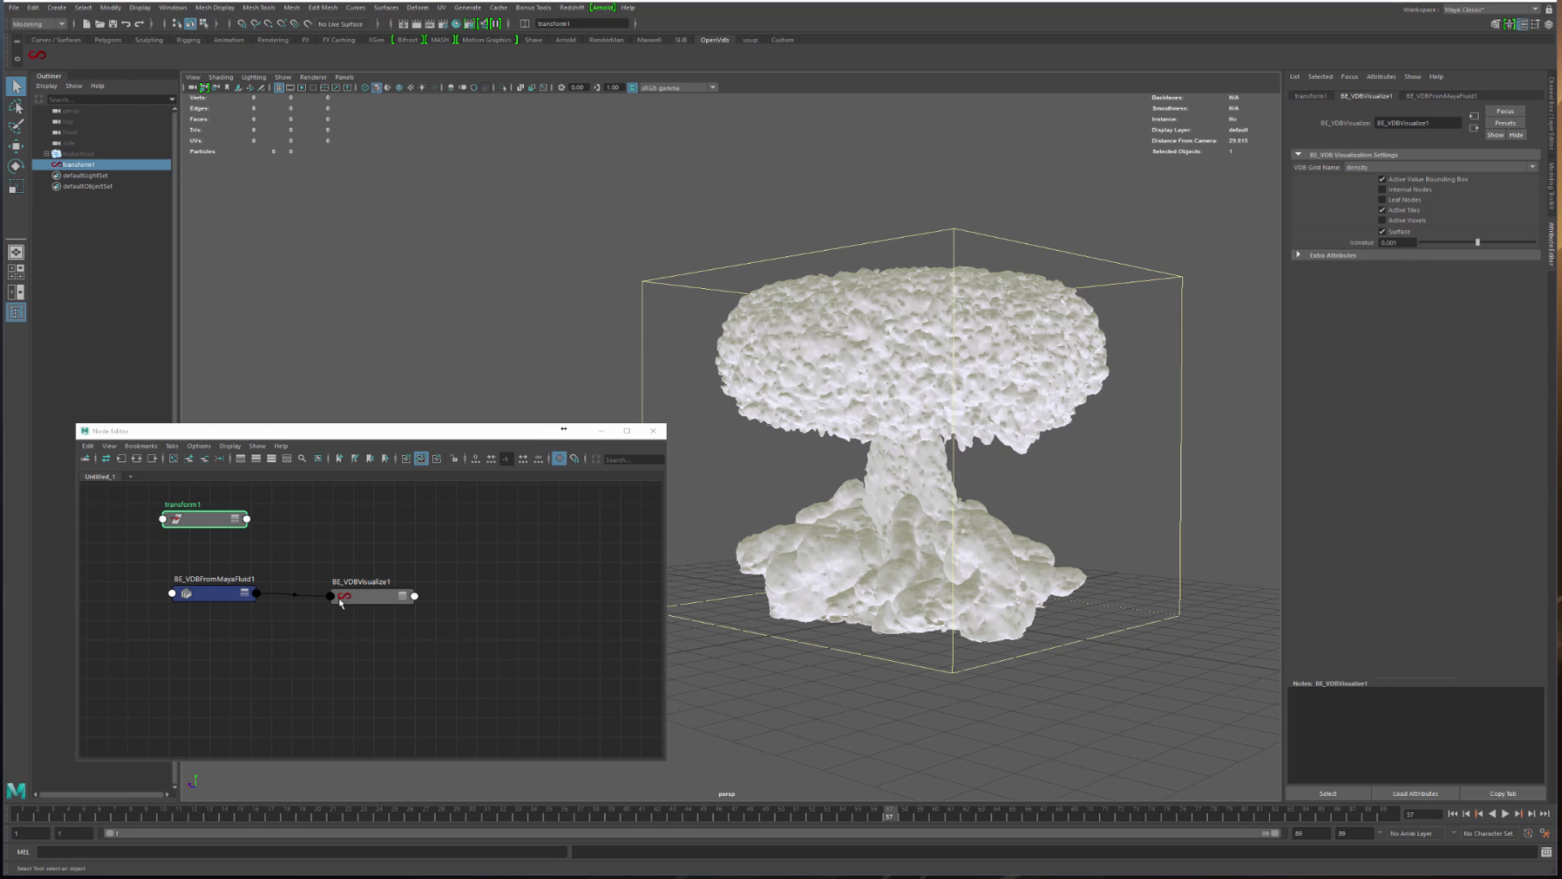
{"action": "left_click_drag", "start_coordinate": [340, 602], "coordinate": [416, 599]}
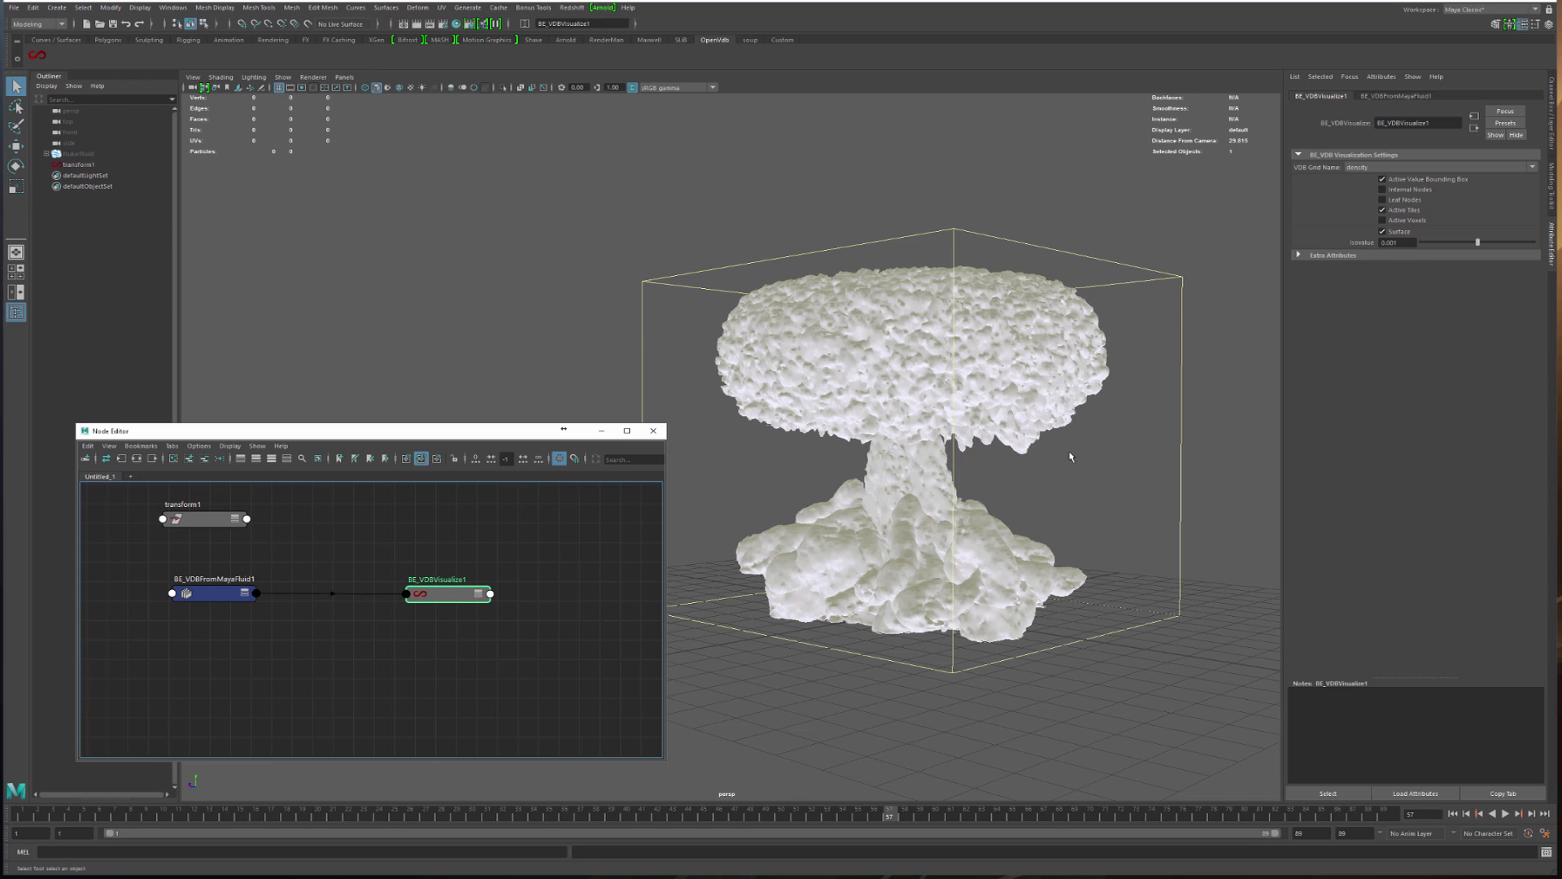
{"action": "left_click", "coordinate": [323, 646]}
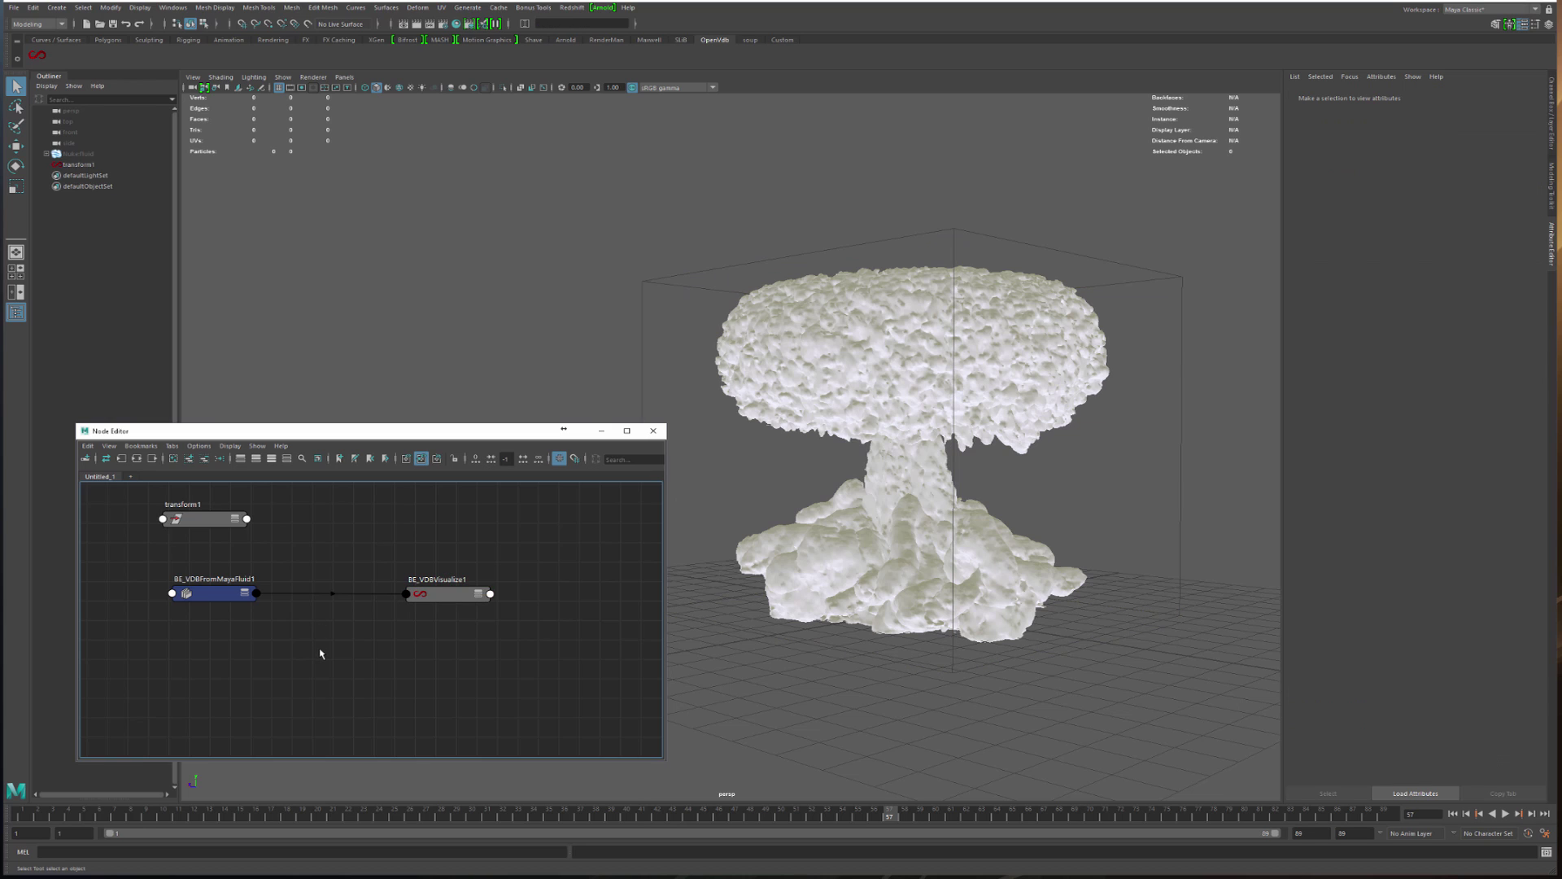
Add a BE_VDBWrite node to the node graph and place it below the link between the fluid conversion and visualize nodes
{"action": "key", "text": "Tab"}
{"action": "type", "text": "write"}
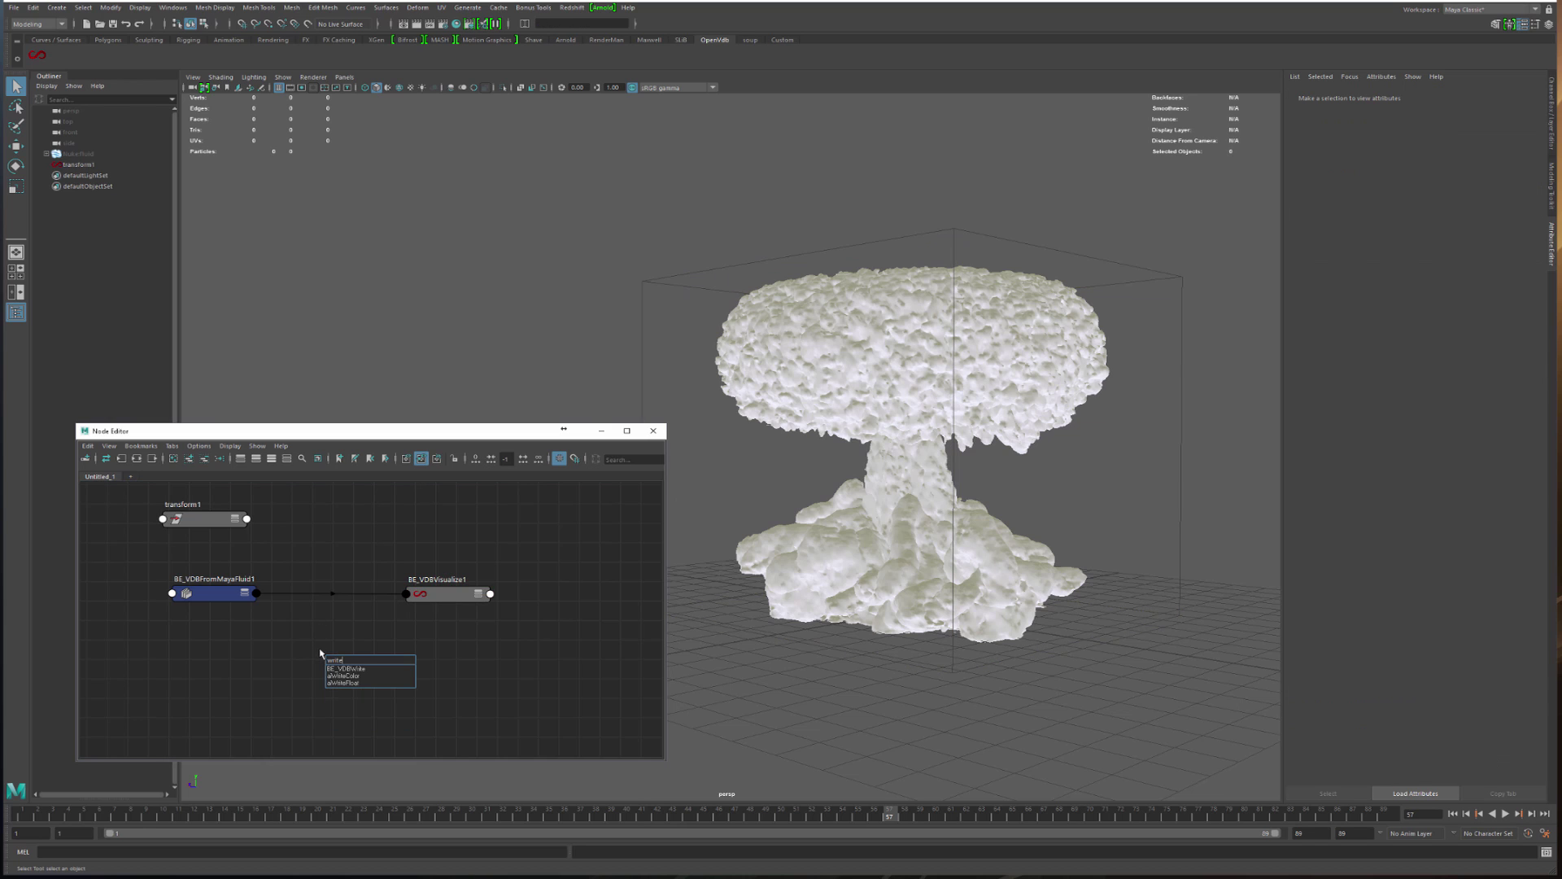
{"action": "key", "text": "Down"}
{"action": "key", "text": "Return"}
{"action": "left_click_drag", "start_coordinate": [383, 659], "coordinate": [334, 658]}
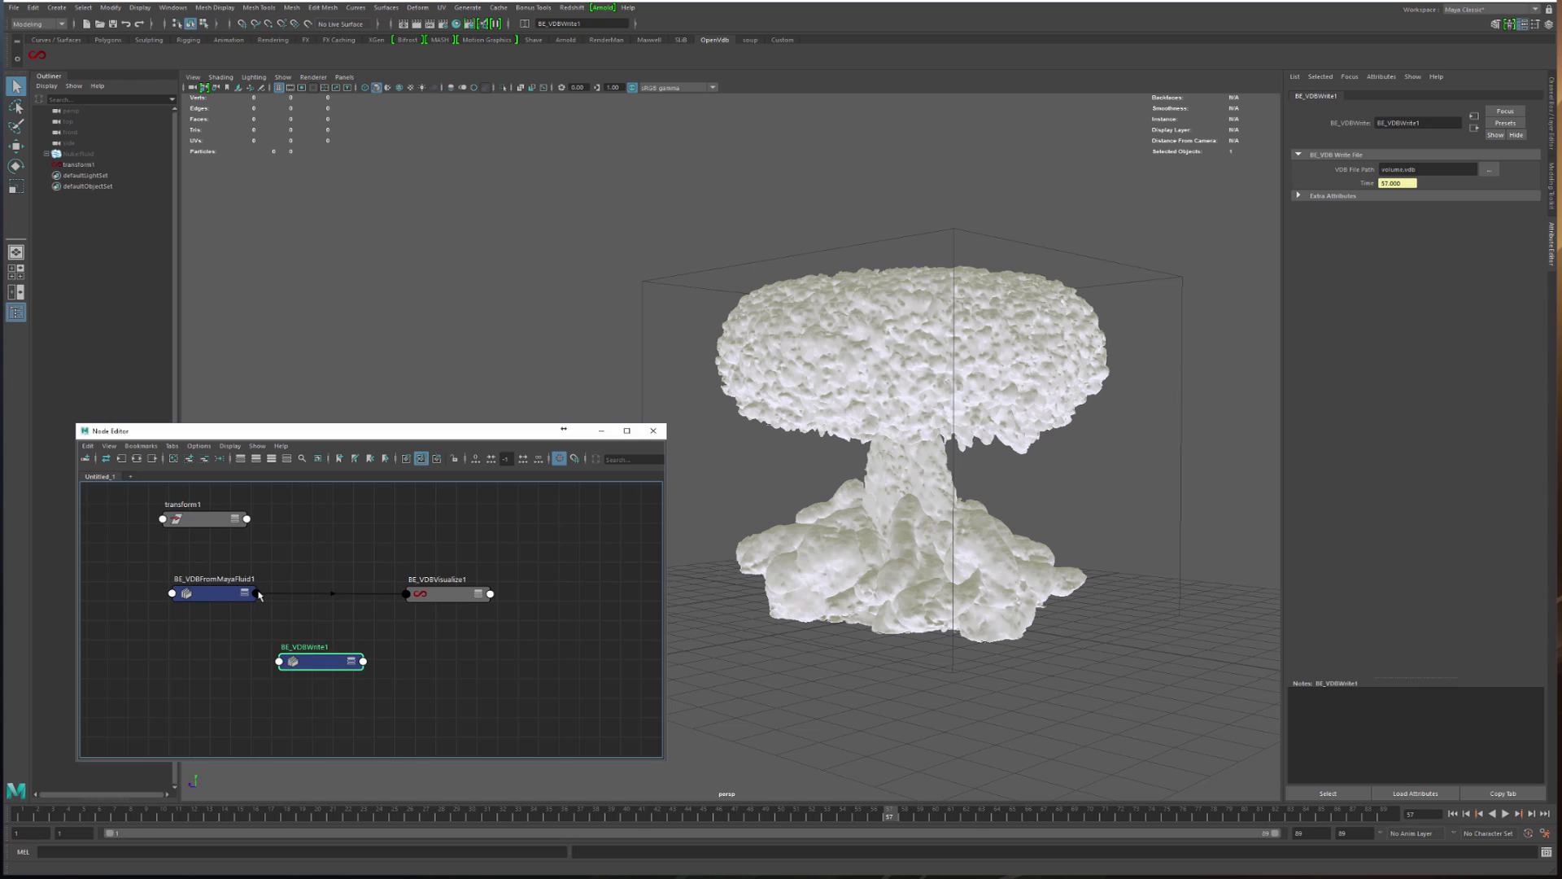
Connect the VdbOutput of BE_VDBFromMayaFluid1 to the VdbInput of BE_VDBWrite1
{"action": "left_click", "coordinate": [257, 593]}
{"action": "left_click", "coordinate": [284, 597]}
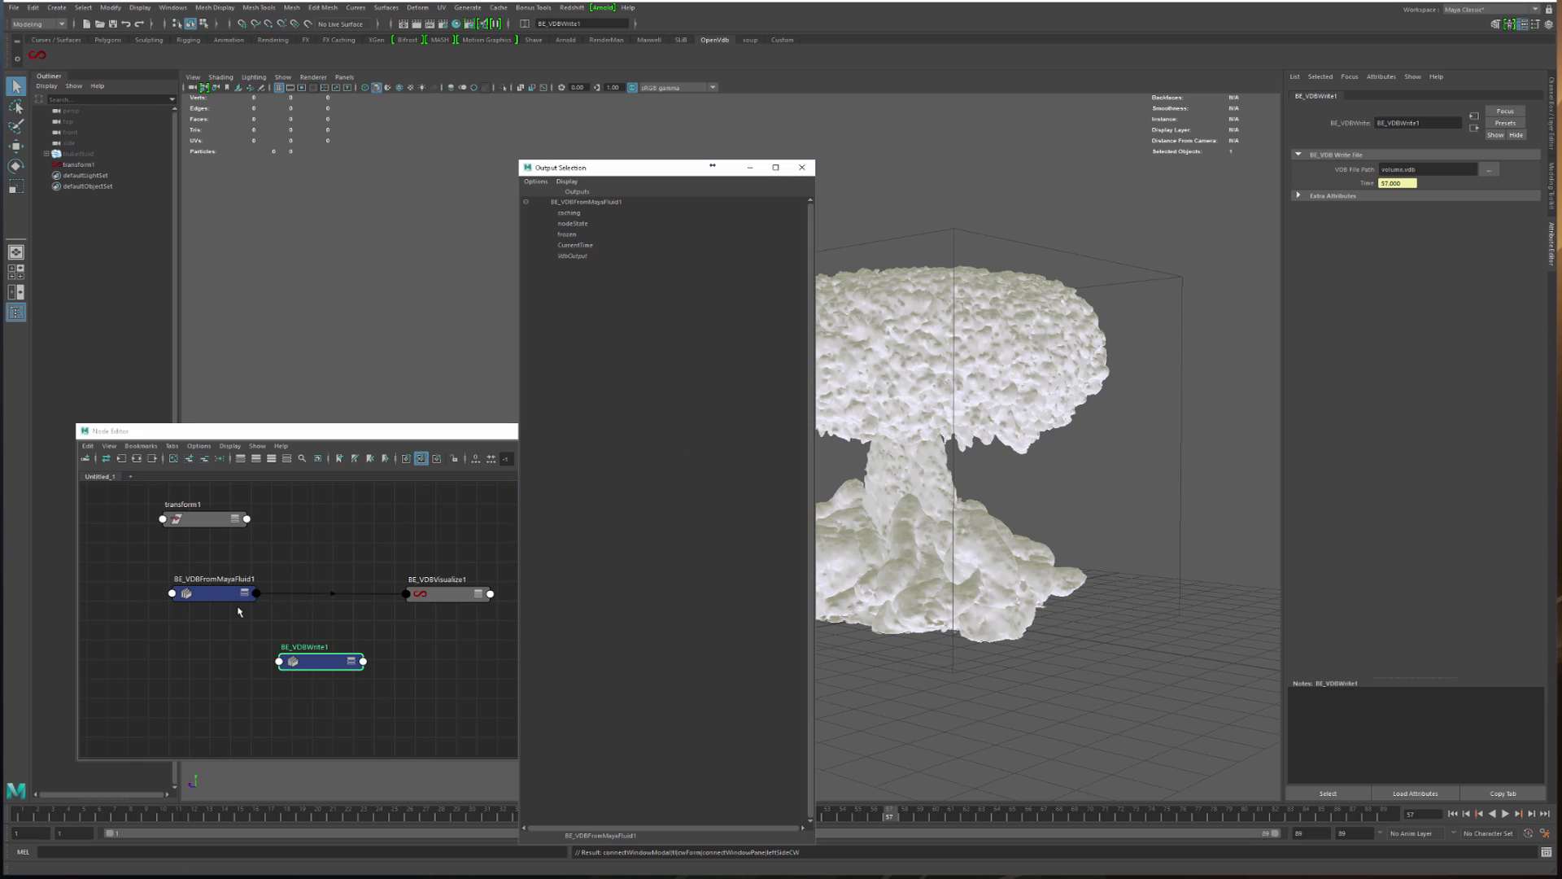
{"action": "left_click", "coordinate": [573, 255]}
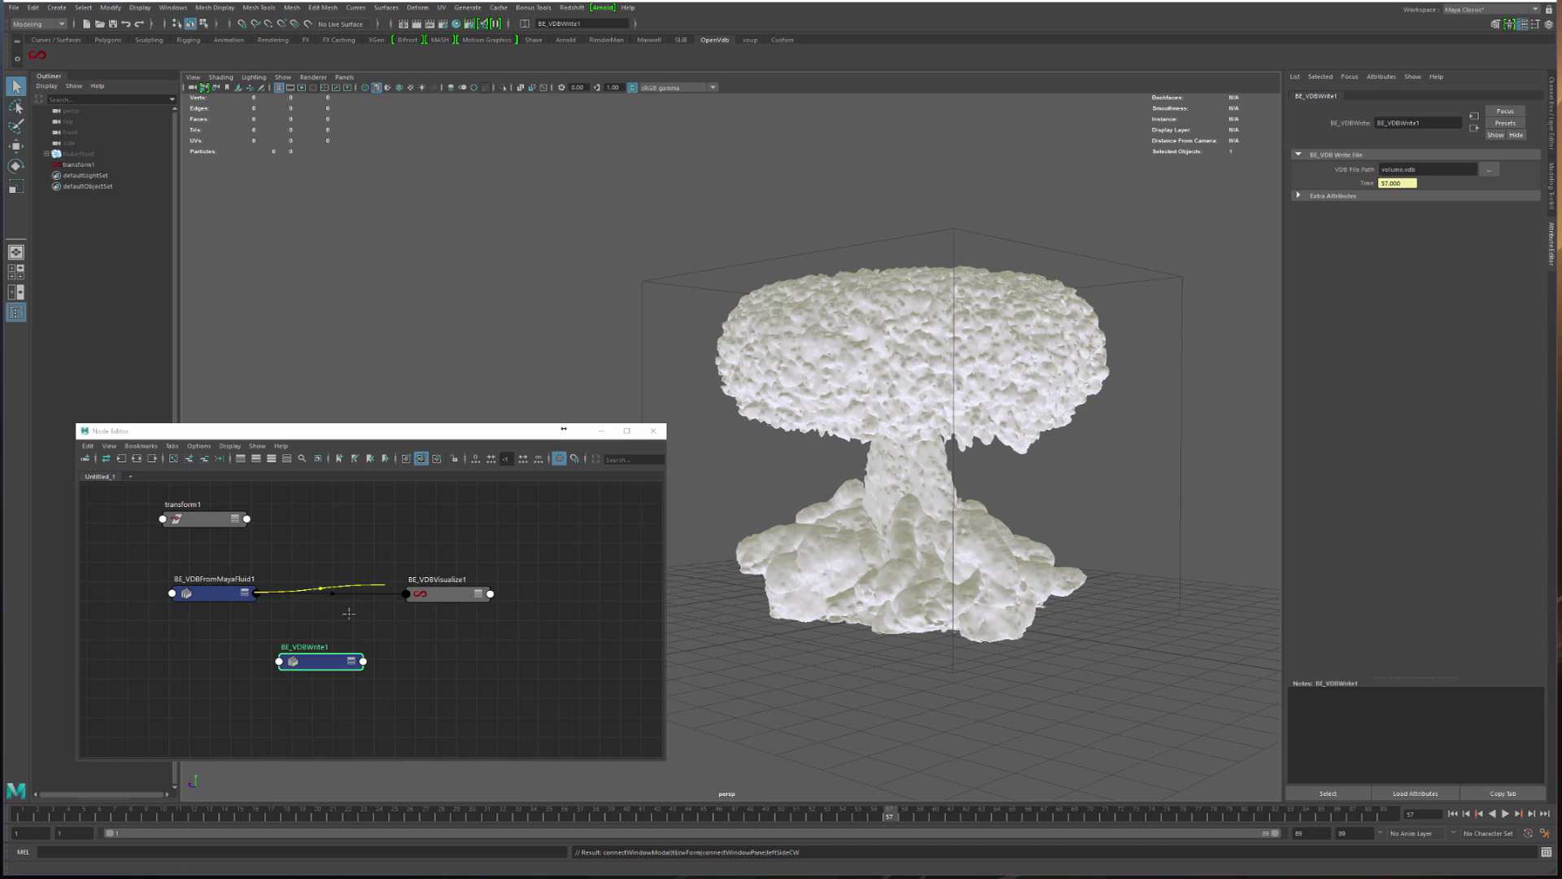
{"action": "left_click", "coordinate": [289, 660]}
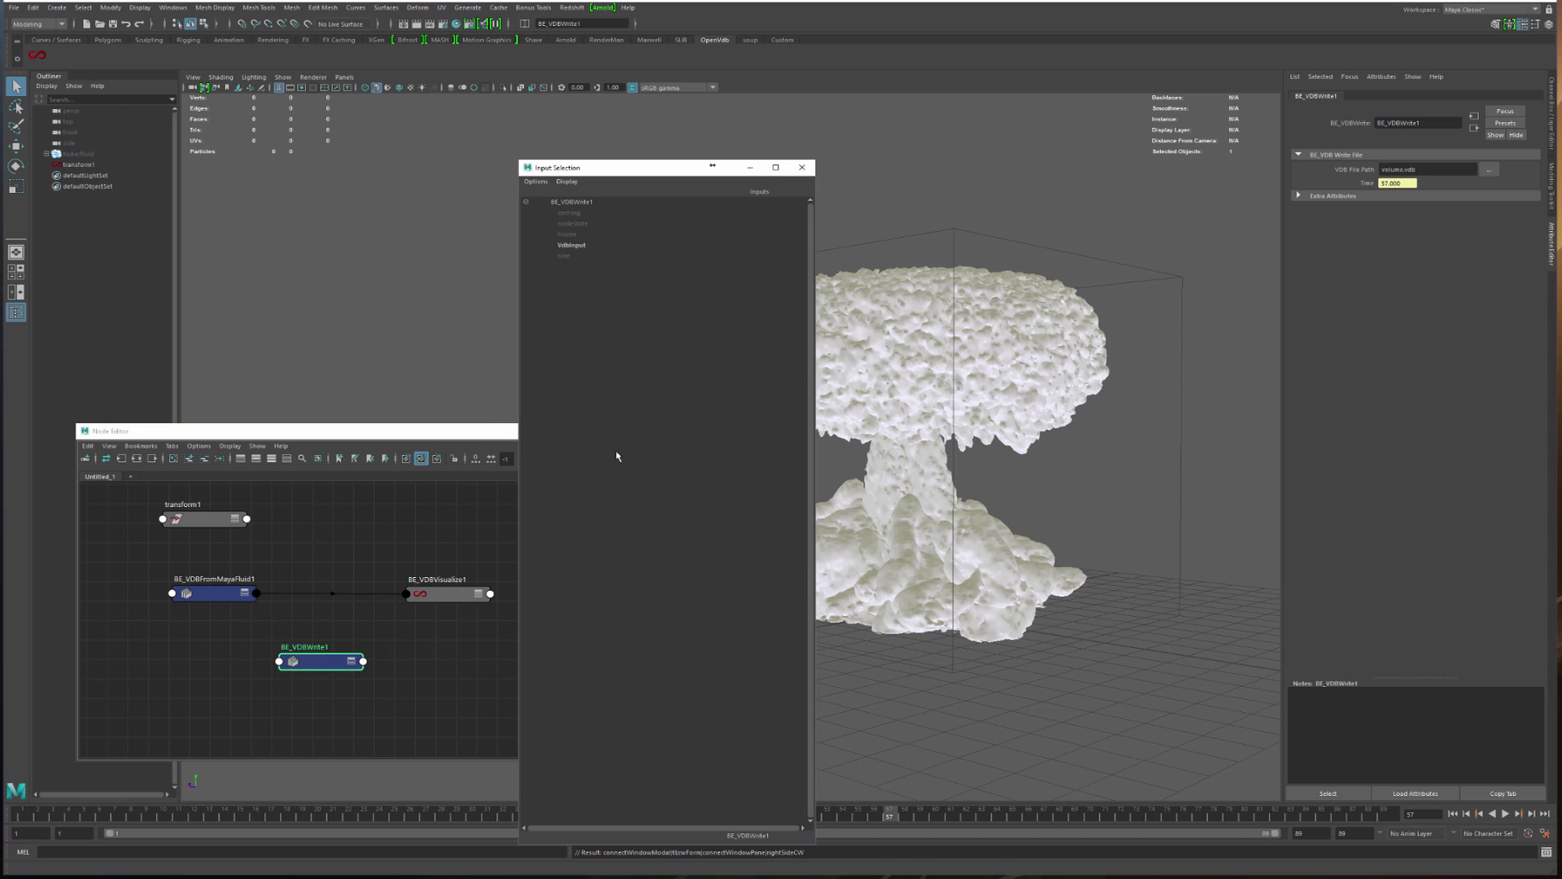
{"action": "left_click", "coordinate": [578, 246]}
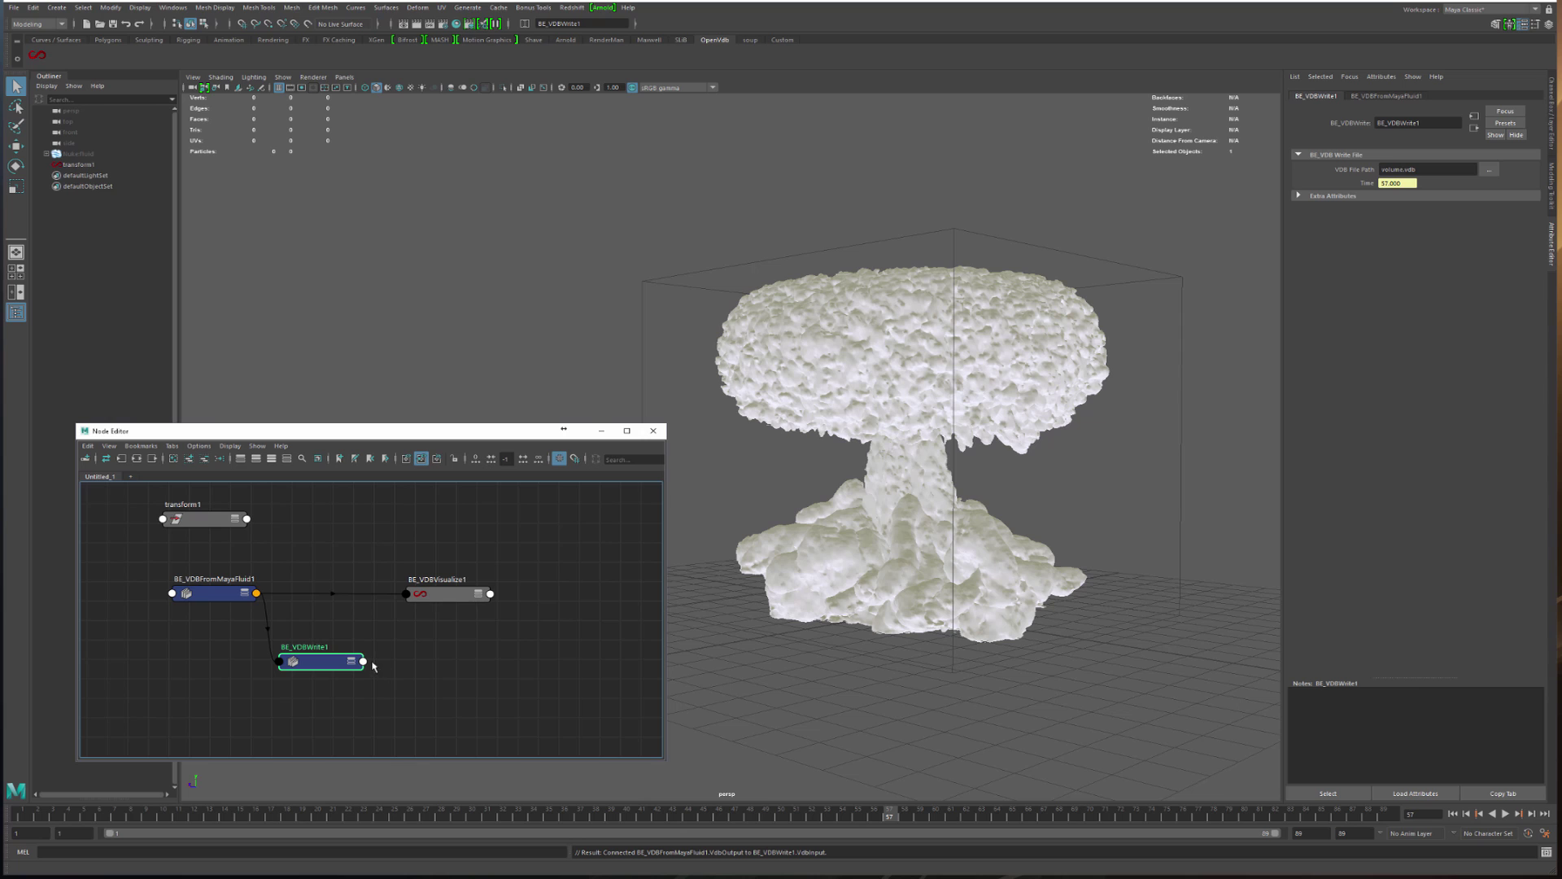
Connect the VdbOutput of BE_VDBWrite1 to the VDBInput of BE_VDBVisualize1
{"action": "left_click_drag", "start_coordinate": [363, 660], "coordinate": [416, 600]}
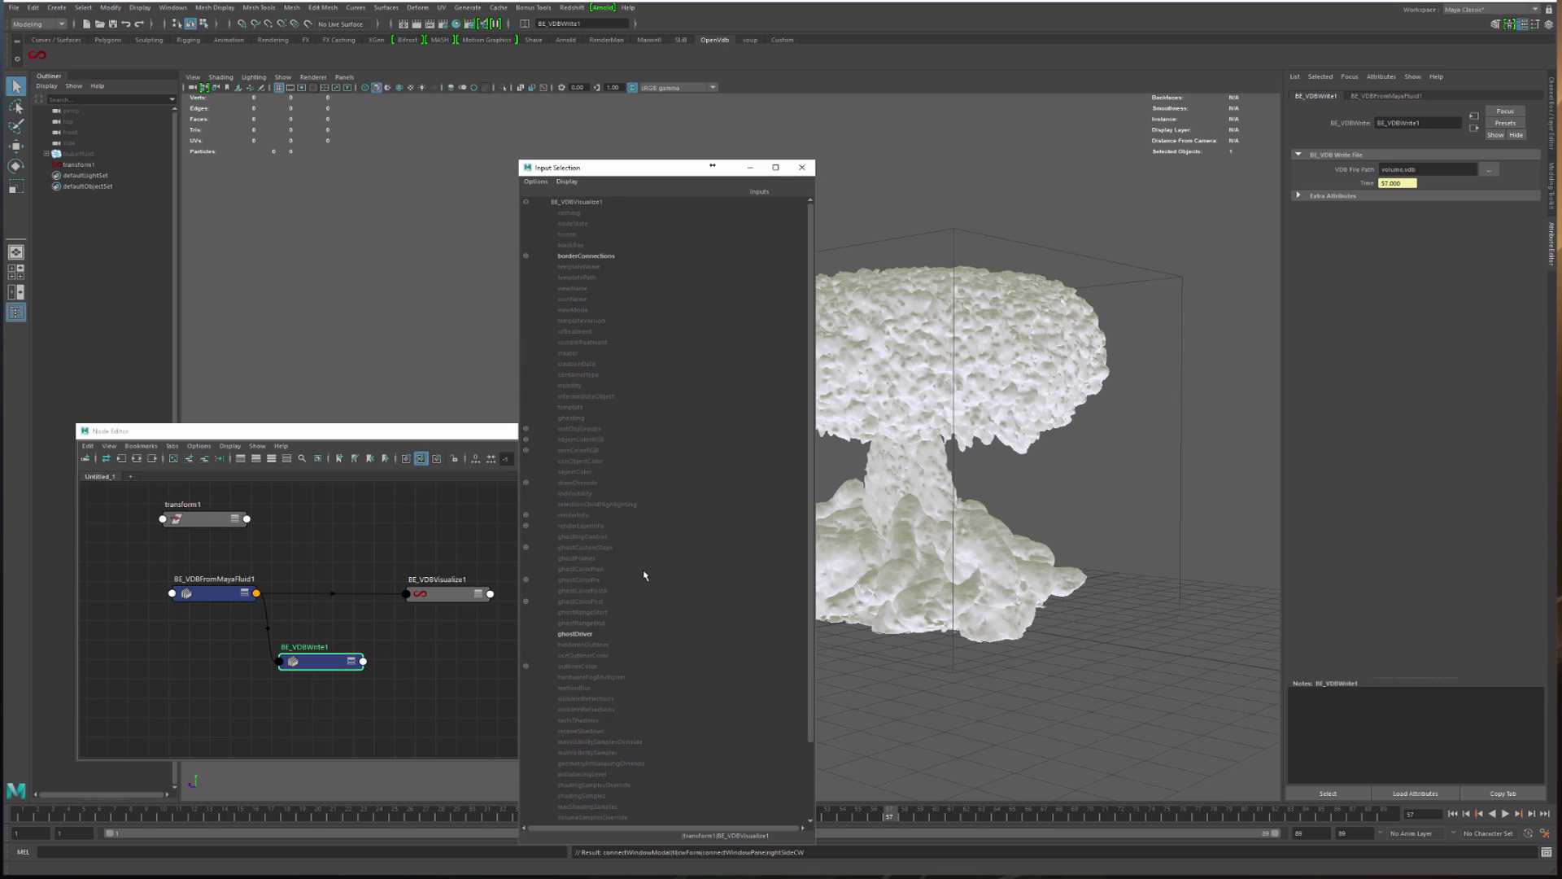
{"action": "scroll", "coordinate": [643, 575], "scroll_direction": "down", "scroll_amount": 3}
{"action": "left_click", "coordinate": [572, 816]}
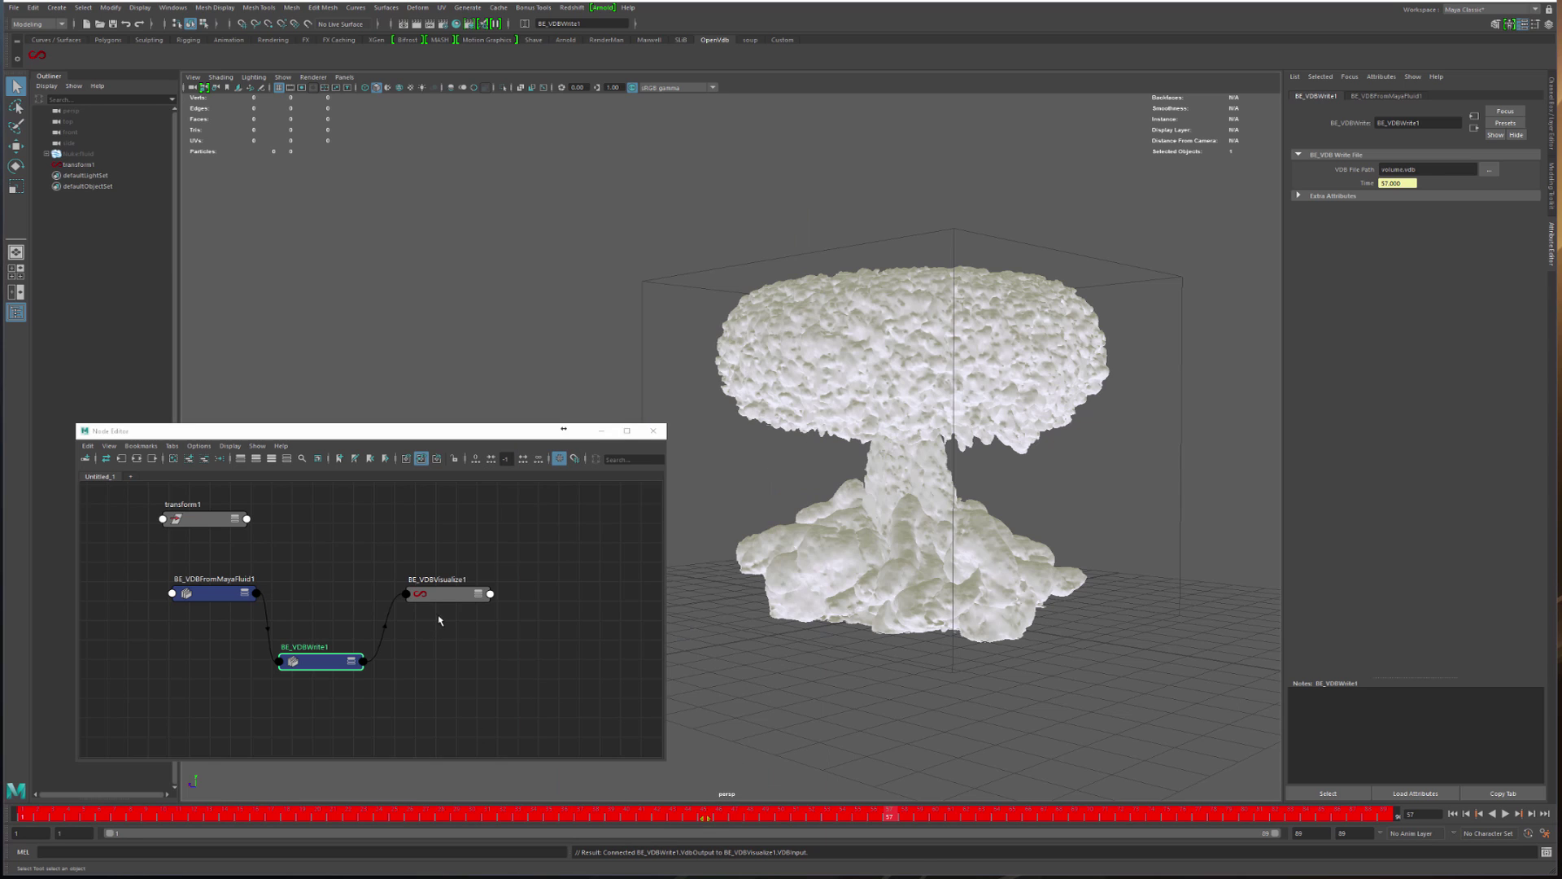
Arrange BE_VDBWrite1 between the fluid conversion node and BE_VDBVisualize1 in the node graph
{"action": "left_click_drag", "start_coordinate": [439, 593], "coordinate": [493, 581]}
{"action": "left_click_drag", "start_coordinate": [332, 666], "coordinate": [383, 613]}
{"action": "mouse_move", "coordinate": [499, 582]}
{"action": "left_mouse_down"}
{"action": "mouse_move", "coordinate": [526, 596]}
{"action": "mouse_move", "coordinate": [514, 601]}
{"action": "left_mouse_up"}
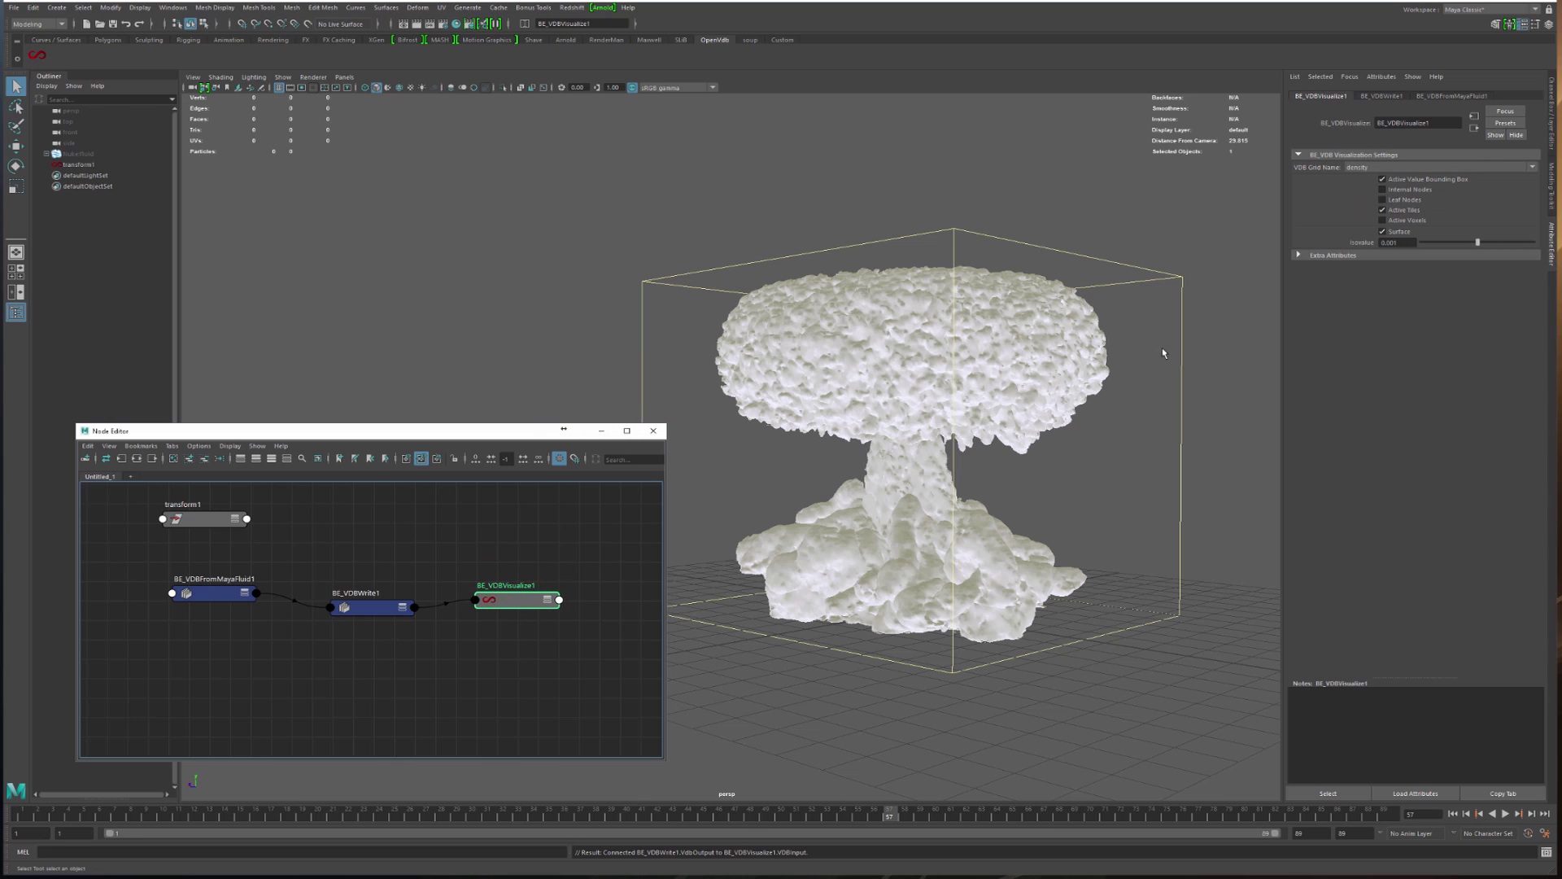
{"action": "left_click_drag", "start_coordinate": [1256, 179], "coordinate": [570, 718]}
{"action": "middle_click_drag", "start_coordinate": [1009, 338], "coordinate": [819, 366]}
{"action": "right_click_drag", "start_coordinate": [866, 371], "coordinate": [875, 371], "text": "alt"}
{"action": "left_click_drag", "start_coordinate": [830, 371], "coordinate": [837, 412], "text": "alt"}
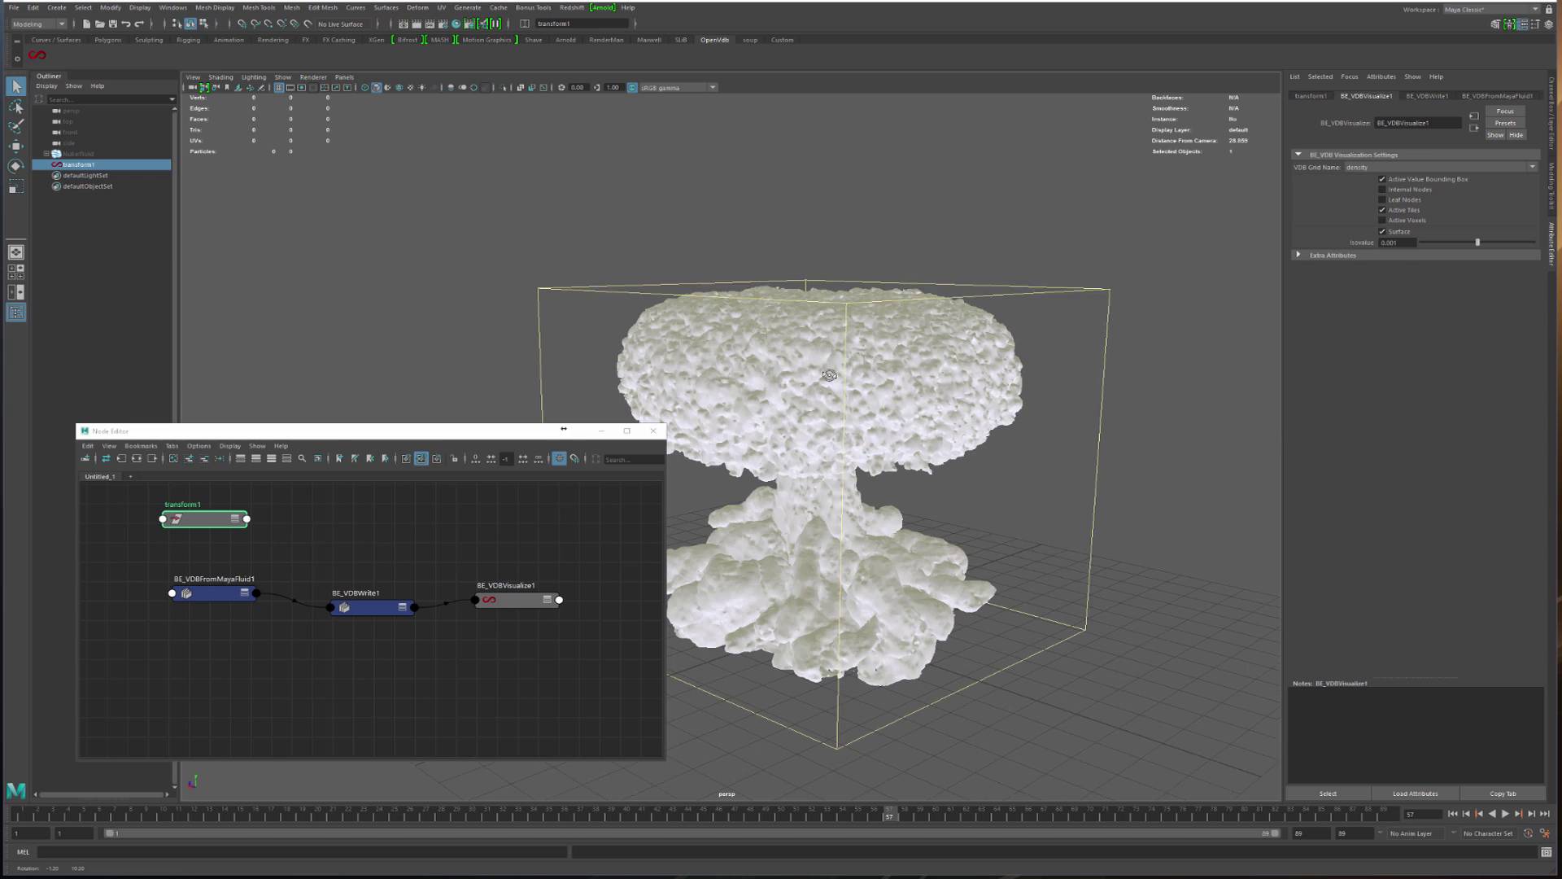
Align the three connected VDB nodes in a straighter row and show the conversion settings of BE_VDBFromMayaFluid1
{"action": "left_click", "coordinate": [384, 539]}
{"action": "left_click_drag", "start_coordinate": [518, 609], "coordinate": [548, 595]}
{"action": "left_click_drag", "start_coordinate": [370, 608], "coordinate": [378, 594]}
{"action": "left_click_drag", "start_coordinate": [205, 600], "coordinate": [232, 582]}
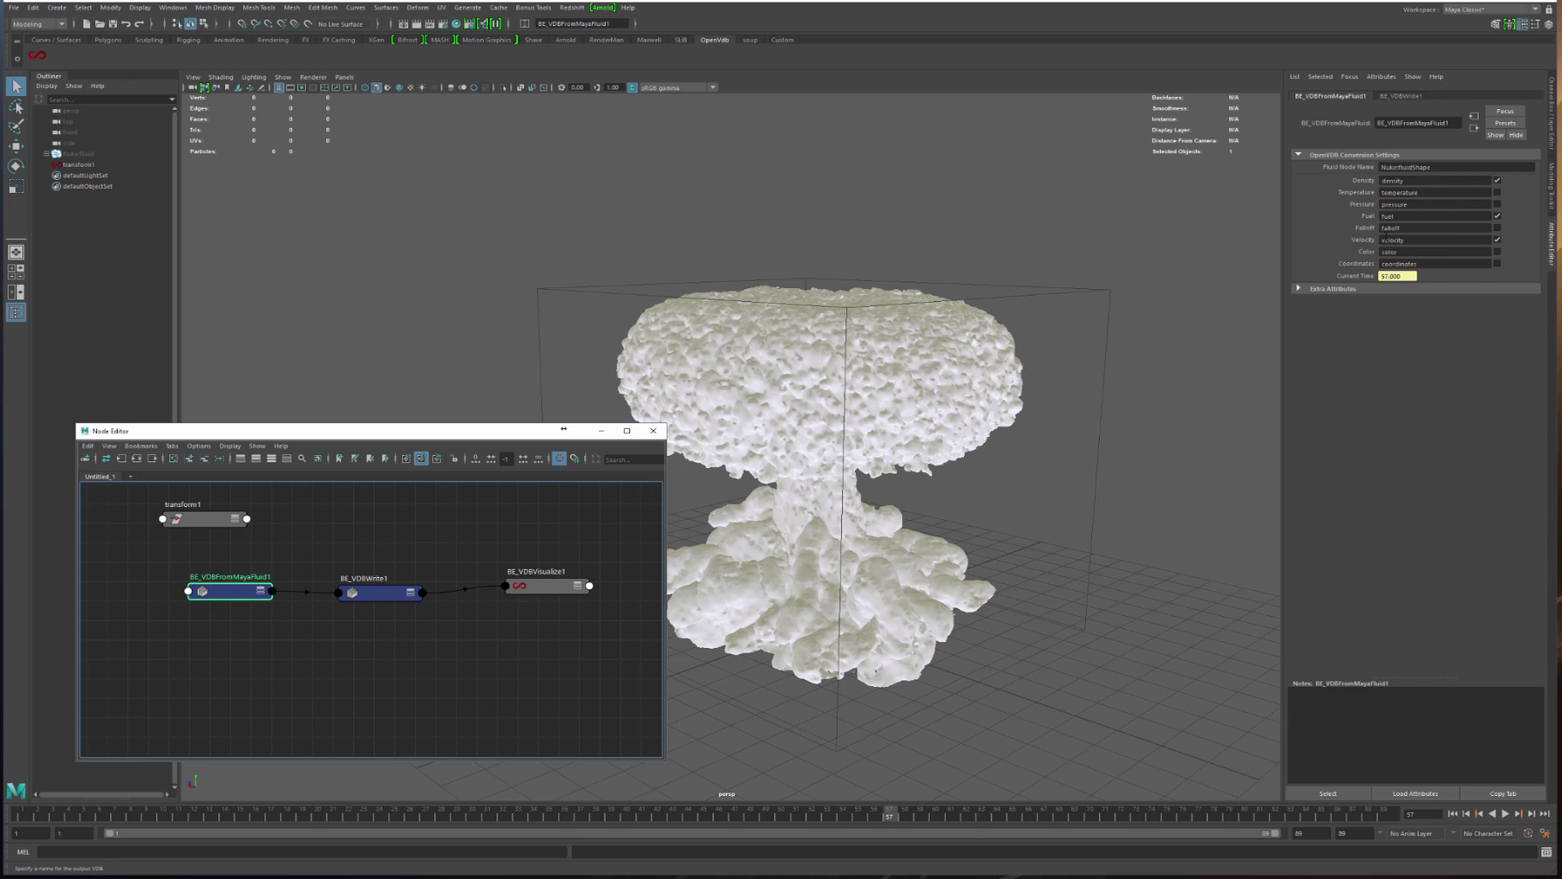
{"action": "left_click_drag", "start_coordinate": [373, 597], "coordinate": [370, 596]}
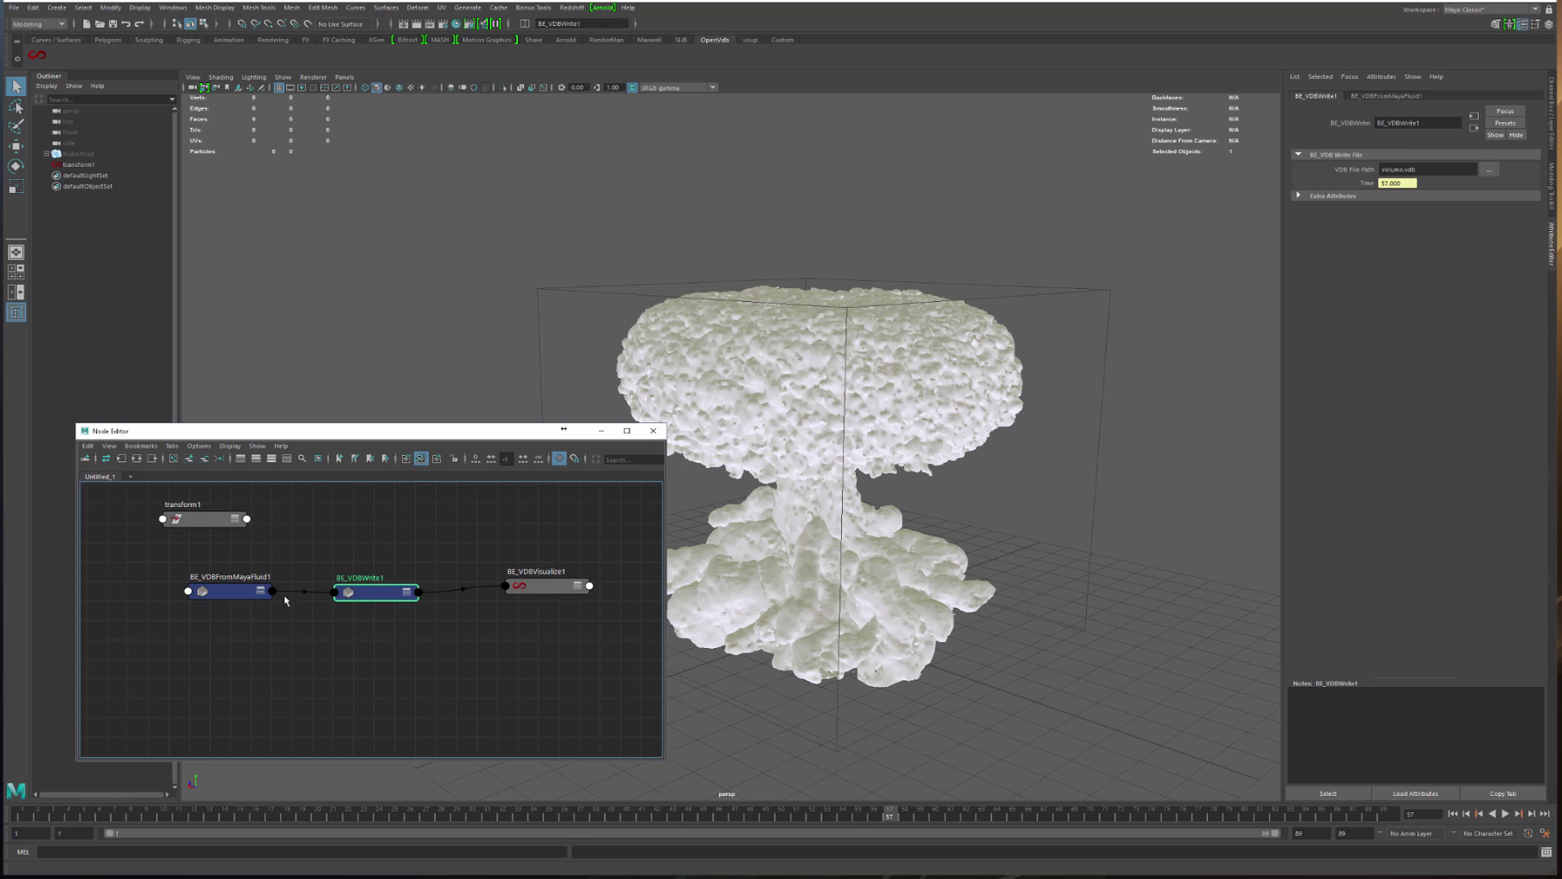
{"action": "left_click", "coordinate": [245, 594]}
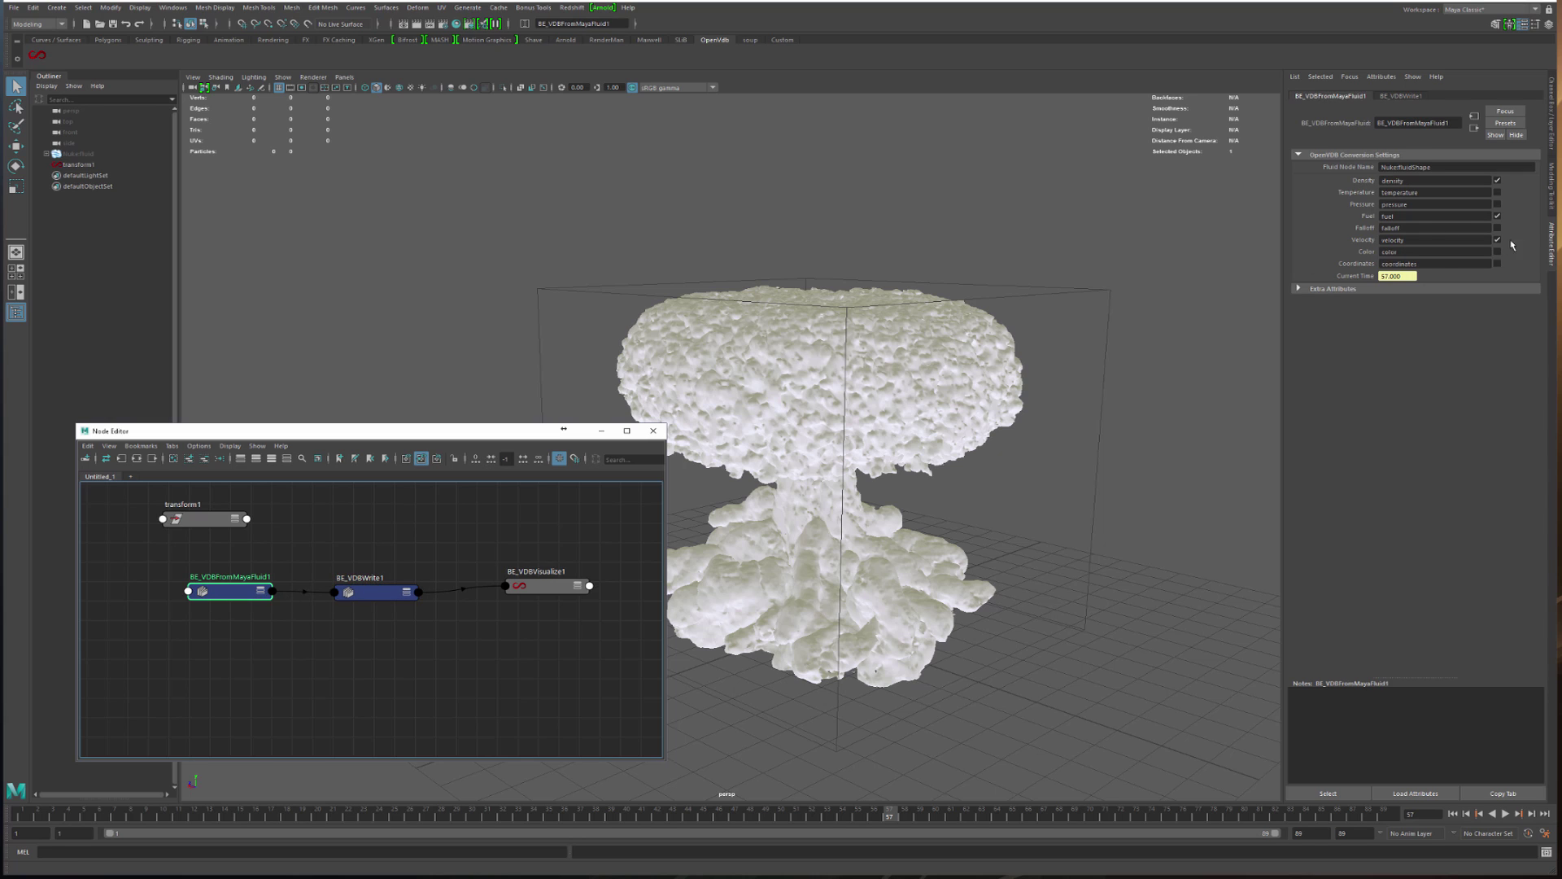
Set the VDB File Path of BE_VDBWrite1 to NukeTest.####.vdb in the VDBTEST folder
{"action": "left_click_drag", "start_coordinate": [374, 596], "coordinate": [379, 596]}
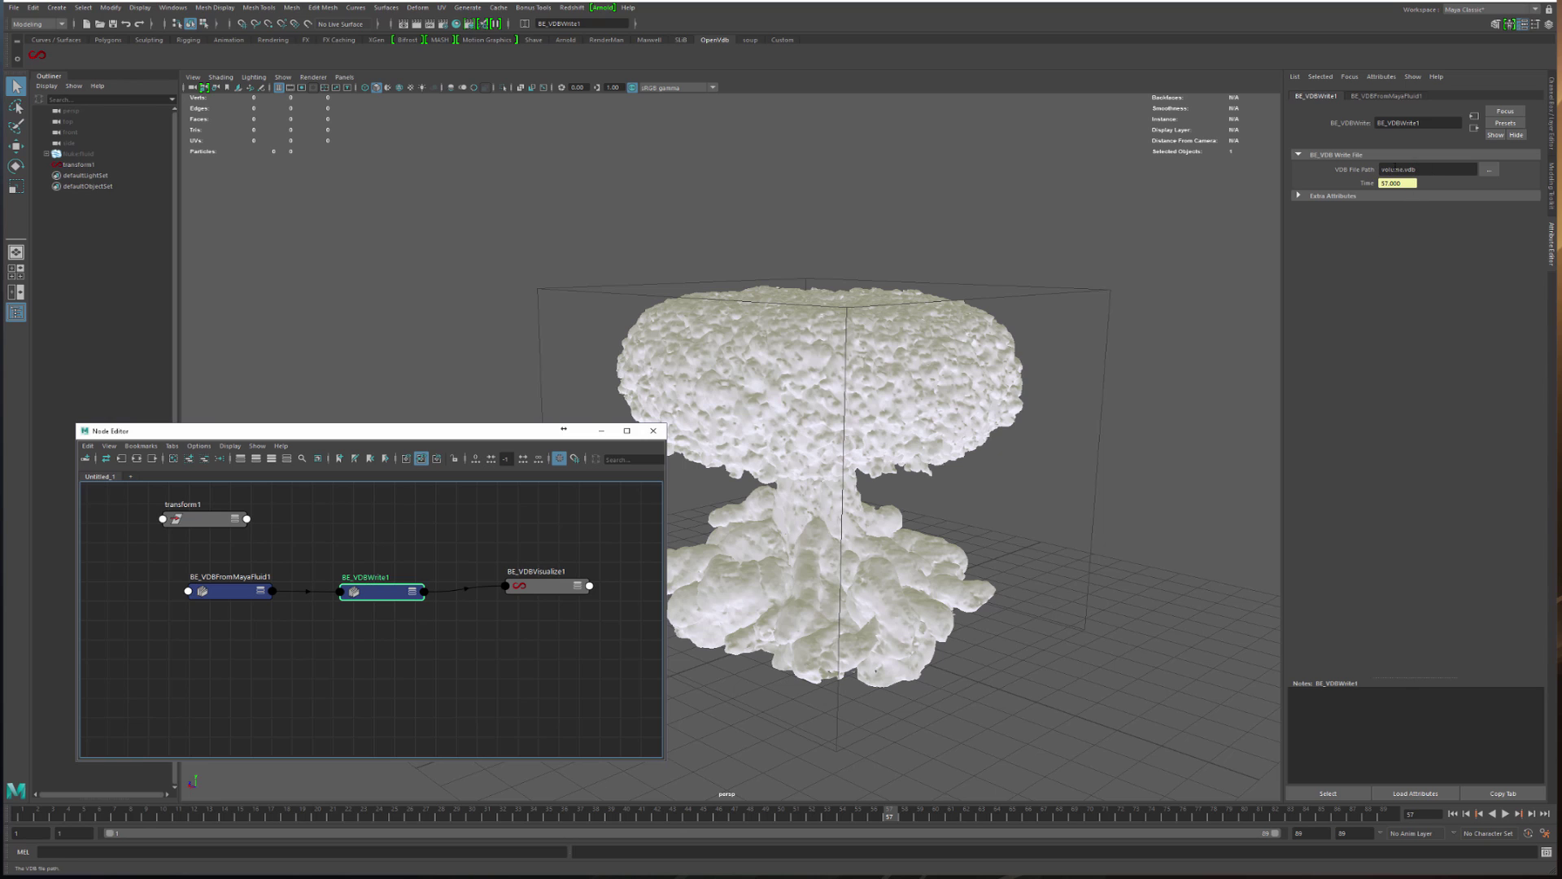
{"action": "left_click", "coordinate": [1489, 169]}
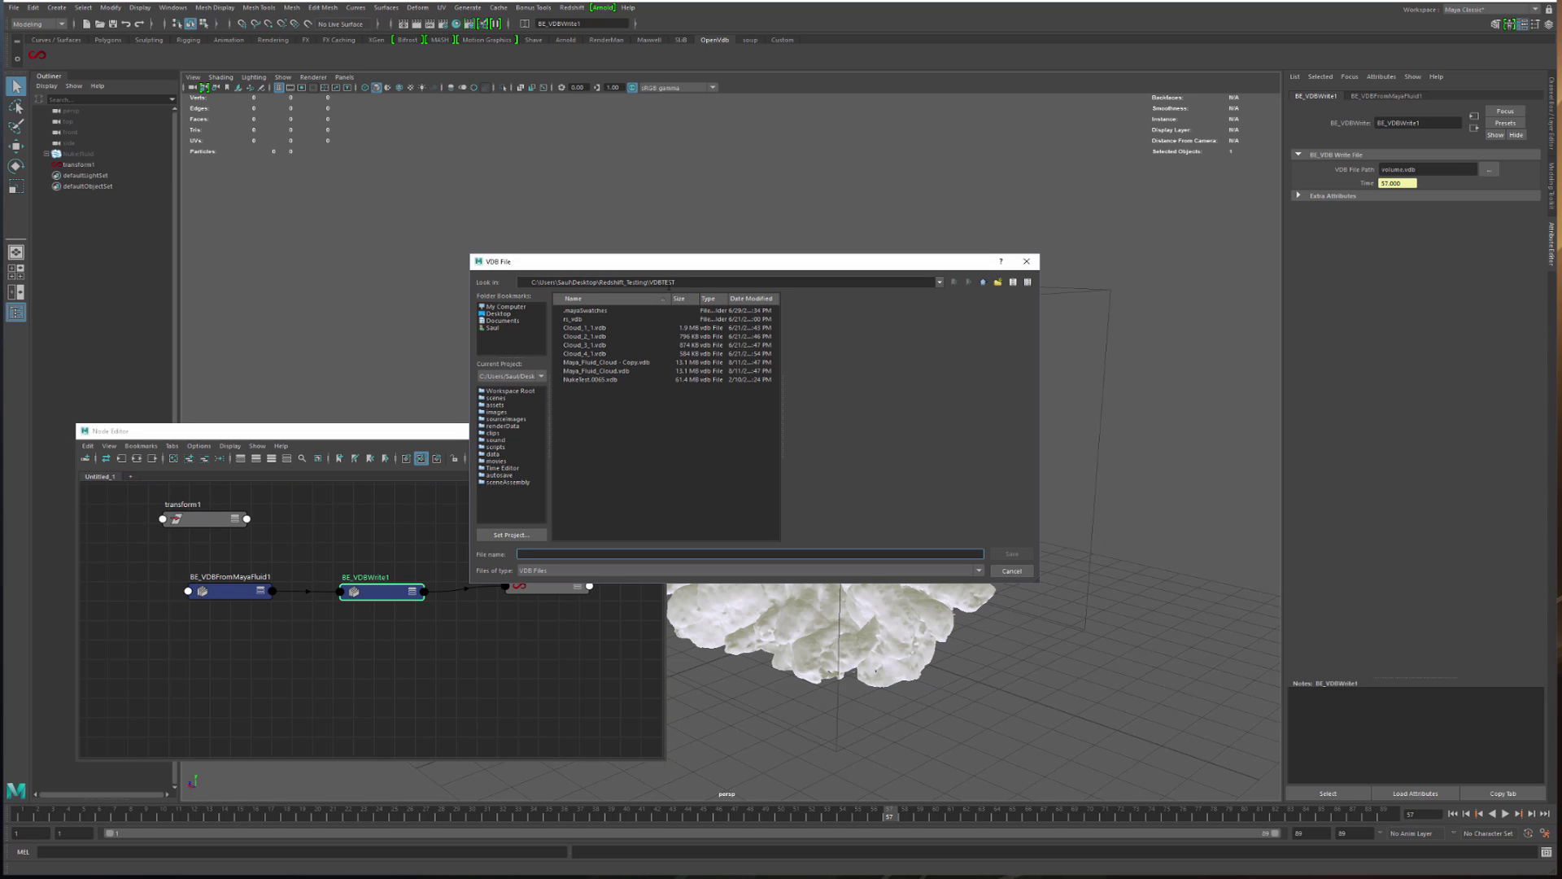
{"action": "left_click", "coordinate": [590, 380]}
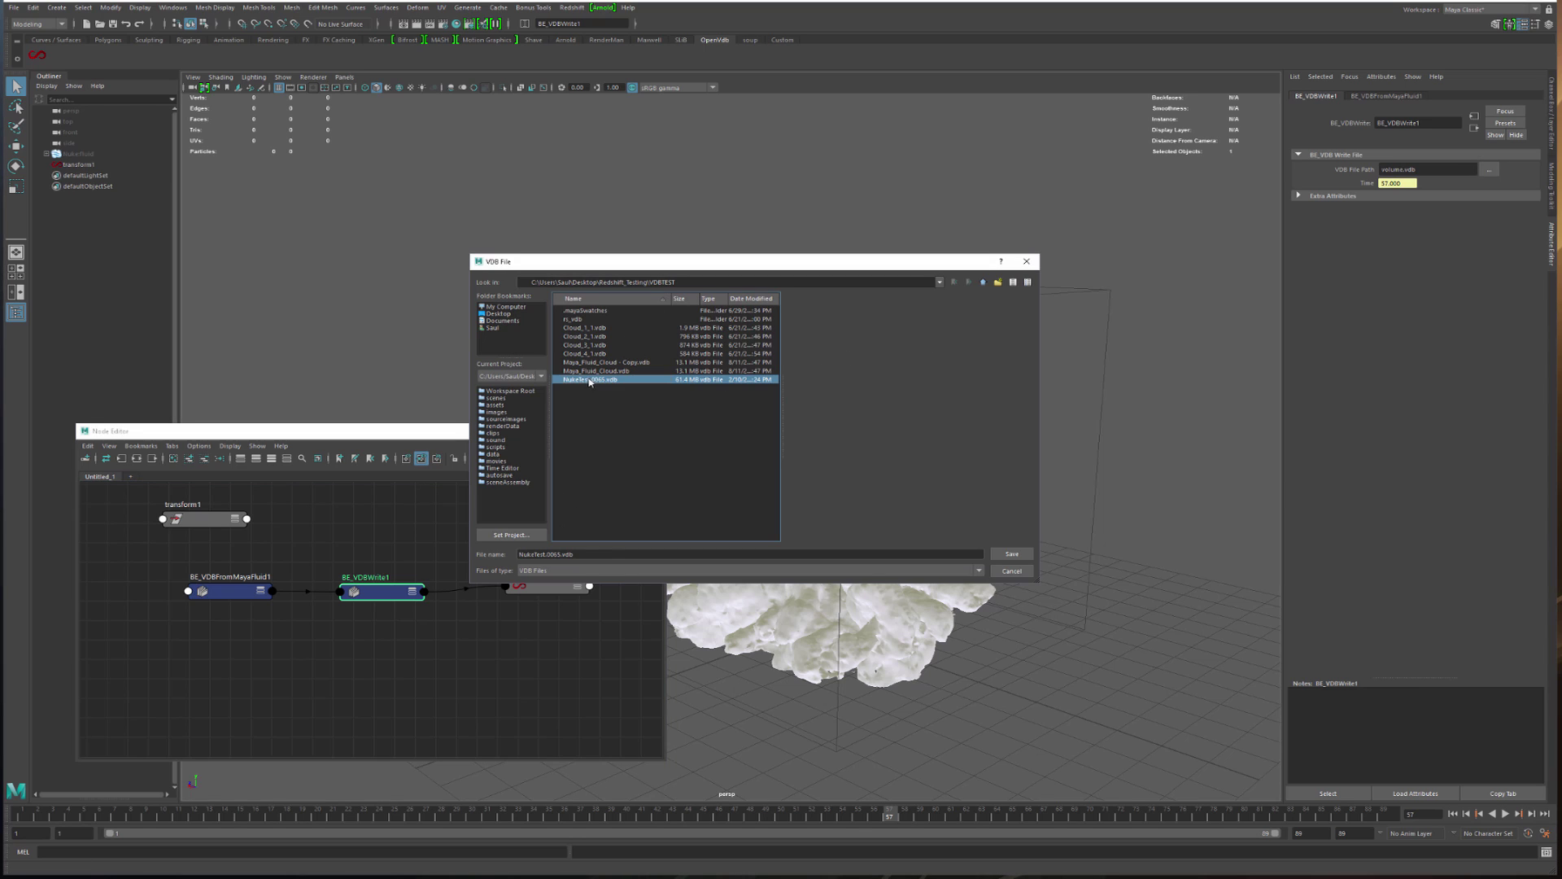
{"action": "left_click", "coordinate": [540, 554]}
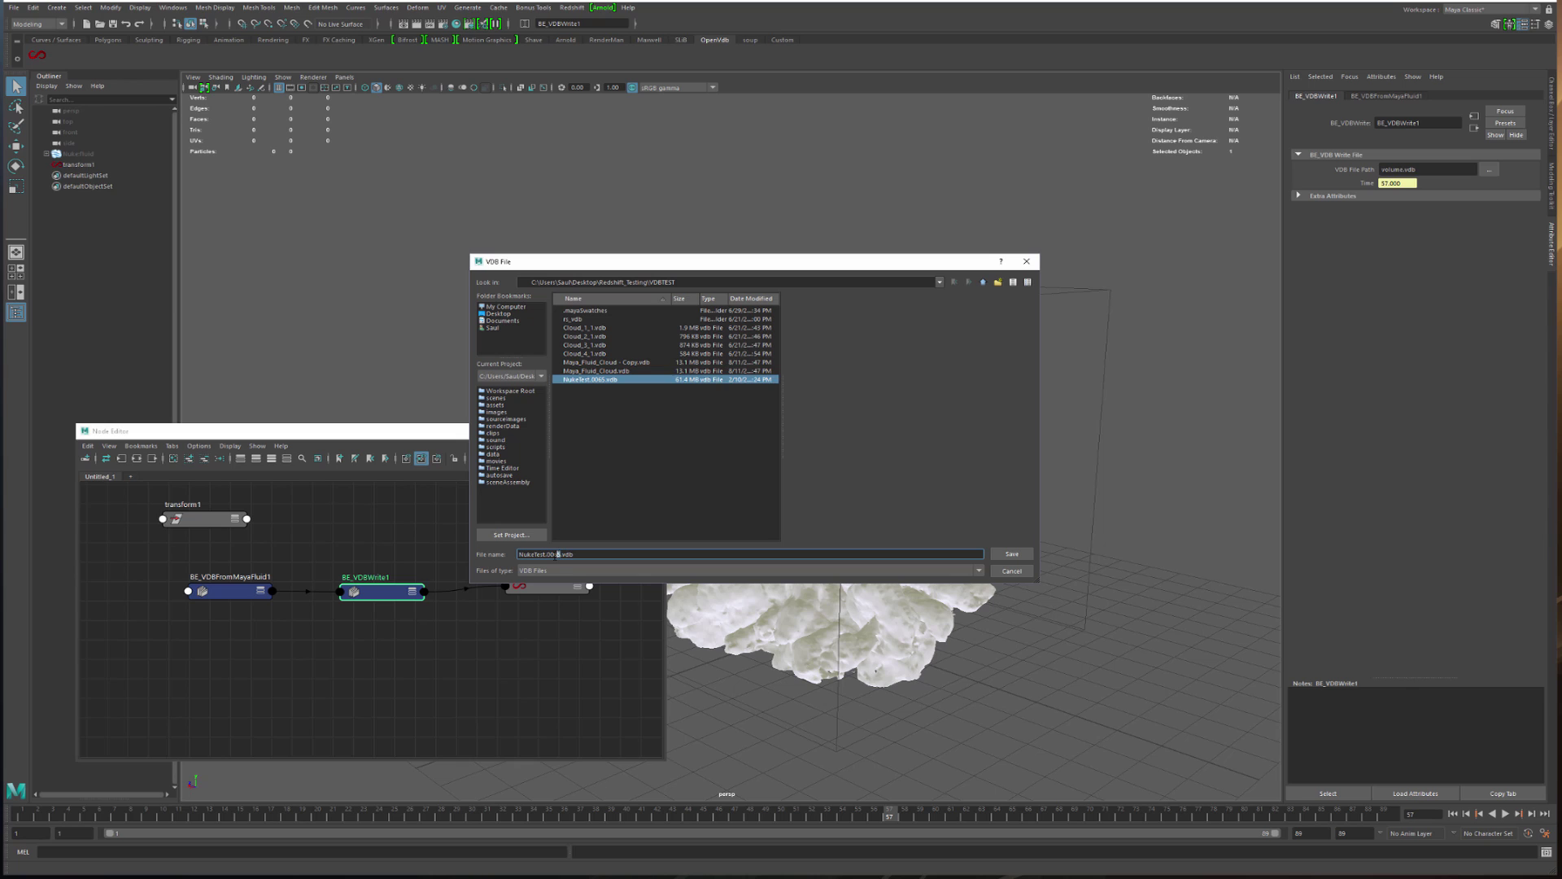
{"action": "double_click", "coordinate": [558, 554]}
{"action": "triple_click", "coordinate": [548, 554]}
{"action": "type", "text": "N"}
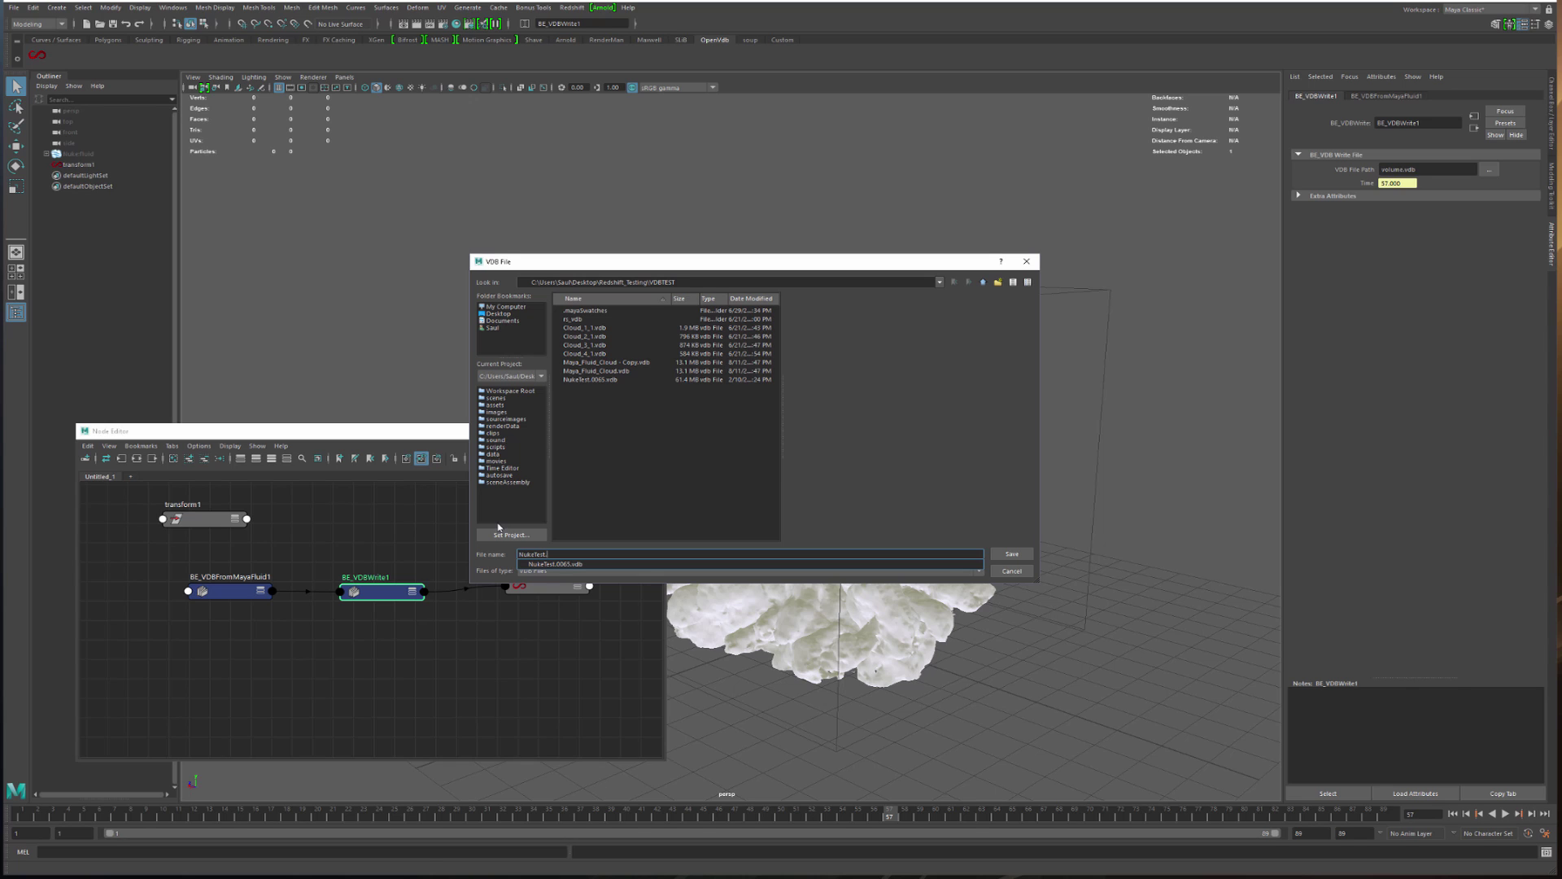
{"action": "key", "text": "Escape"}
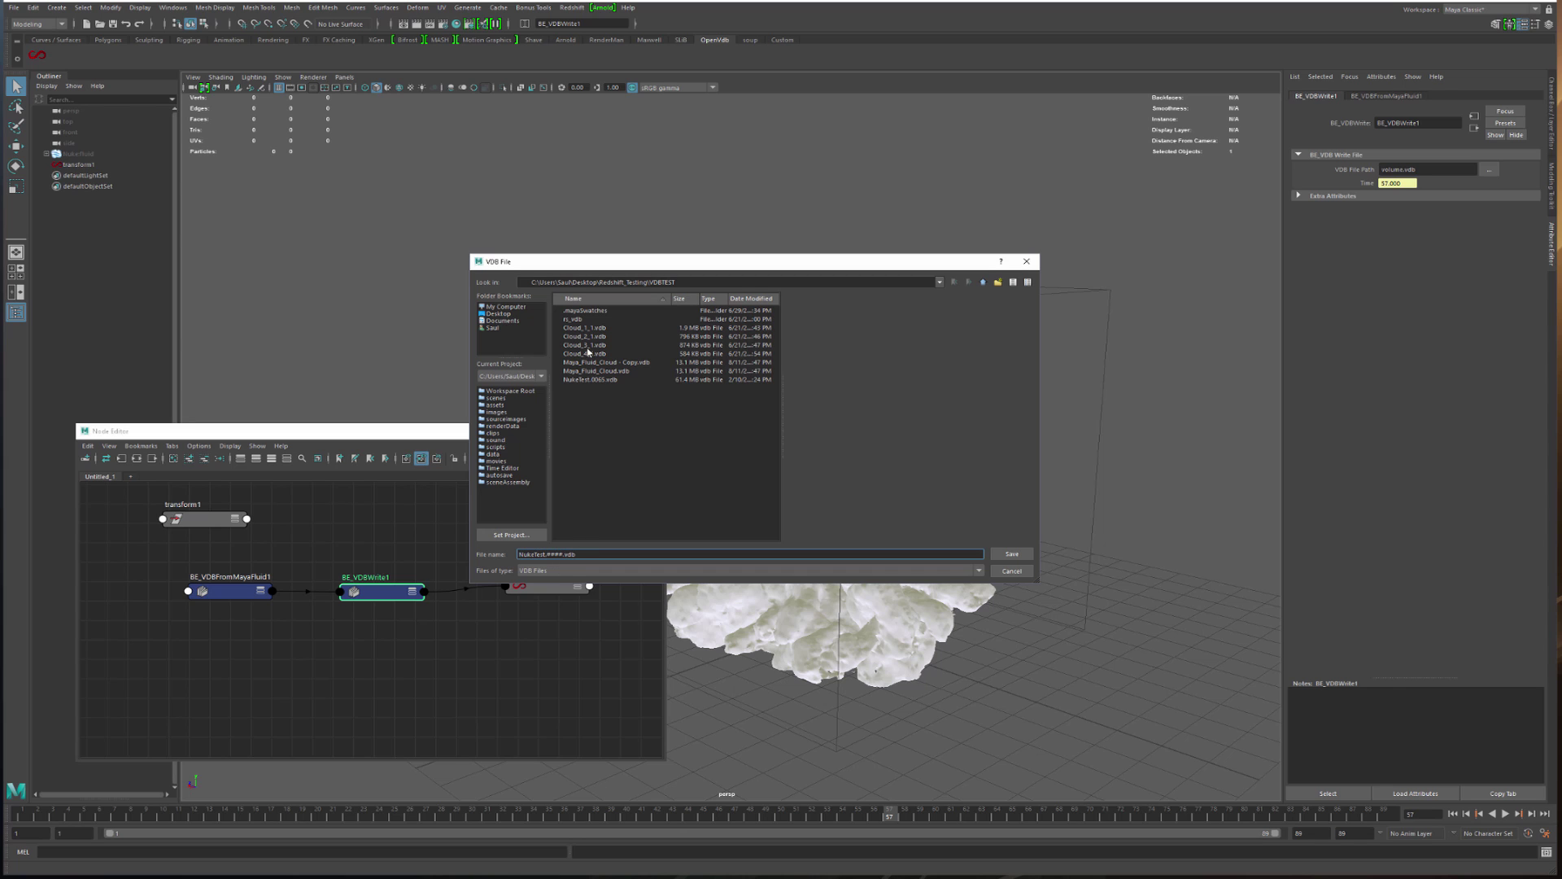
{"action": "left_click", "coordinate": [1012, 554]}
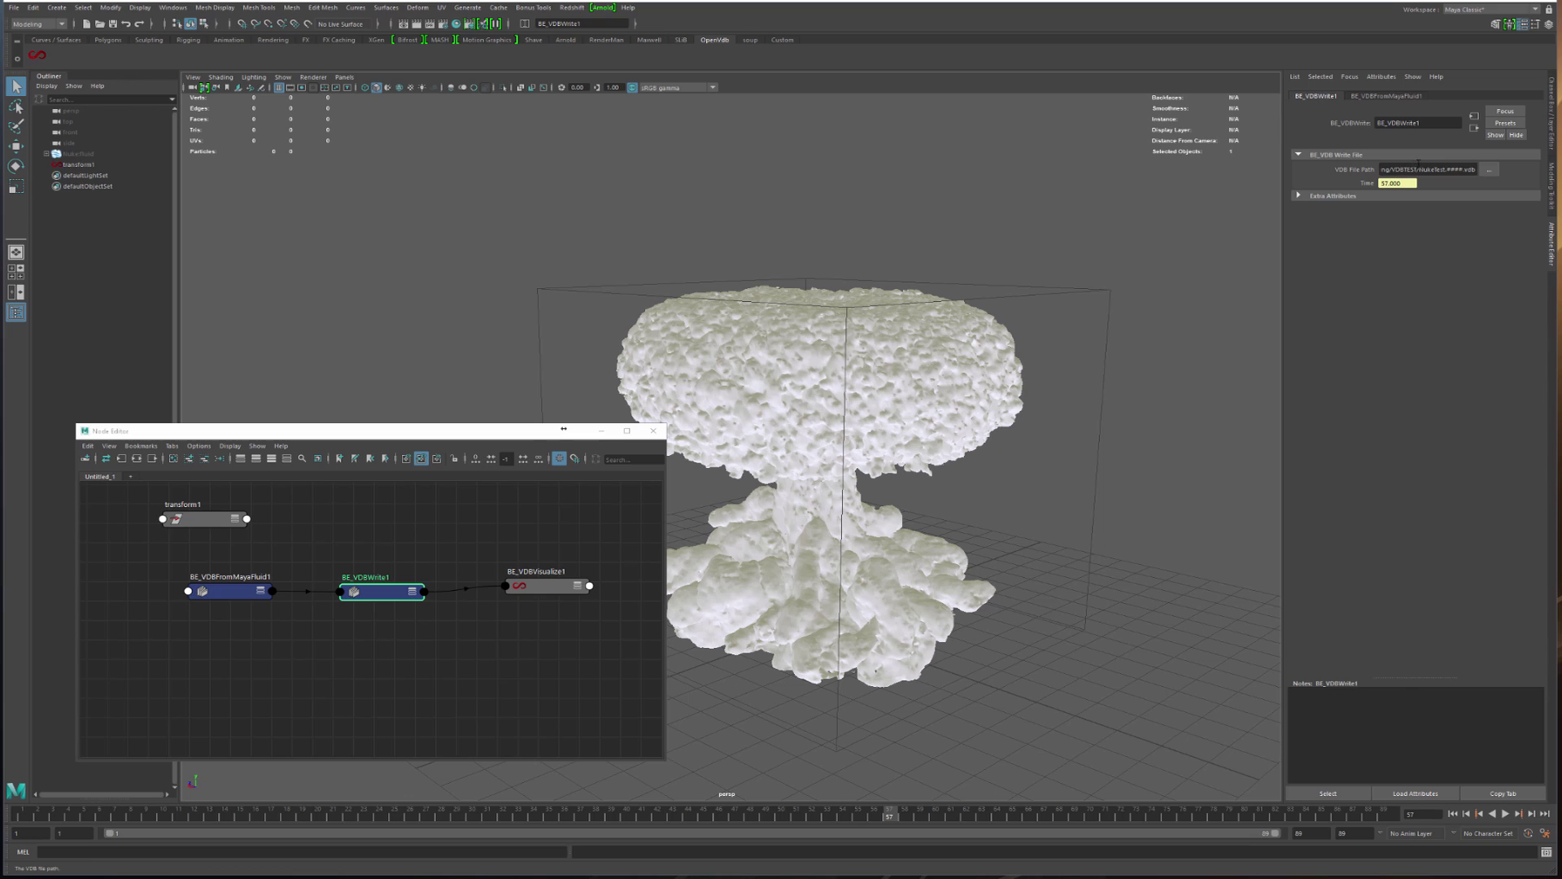
Examine the file name, the #### frame padding and the extension in the VDB File Path of BE_VDBWrite1
{"action": "left_click_drag", "start_coordinate": [1417, 170], "coordinate": [1526, 170]}
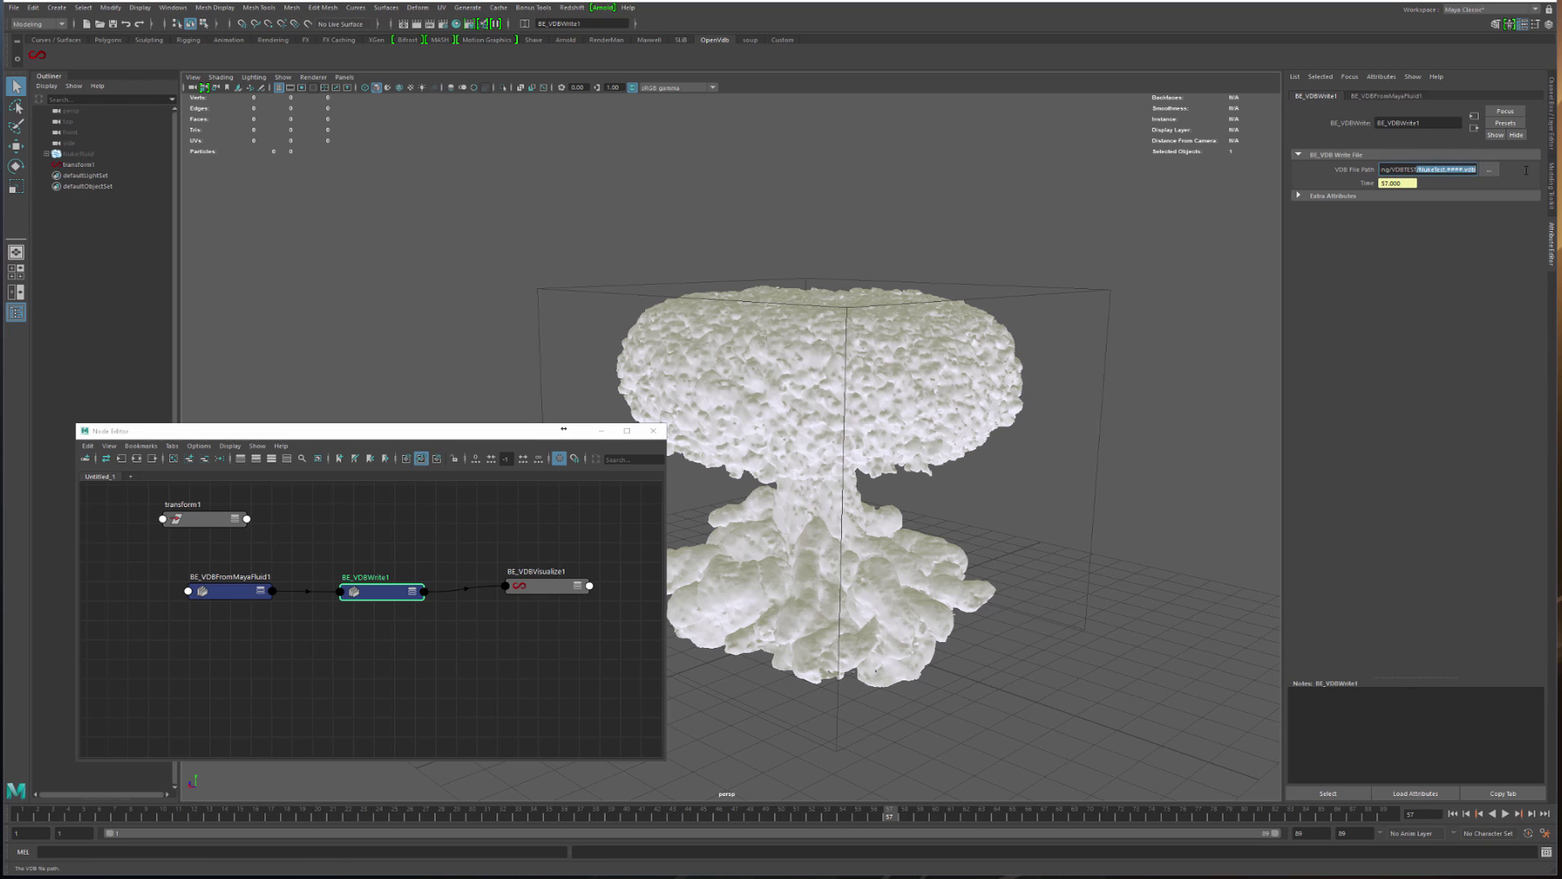
{"action": "left_click", "coordinate": [1438, 170]}
{"action": "left_click_drag", "start_coordinate": [1417, 170], "coordinate": [1446, 170]}
{"action": "left_click", "coordinate": [1420, 170]}
{"action": "left_click_drag", "start_coordinate": [1448, 170], "coordinate": [1462, 170]}
{"action": "left_click", "coordinate": [1465, 171]}
{"action": "left_click_drag", "start_coordinate": [1464, 170], "coordinate": [1447, 170]}
{"action": "left_click", "coordinate": [1454, 169]}
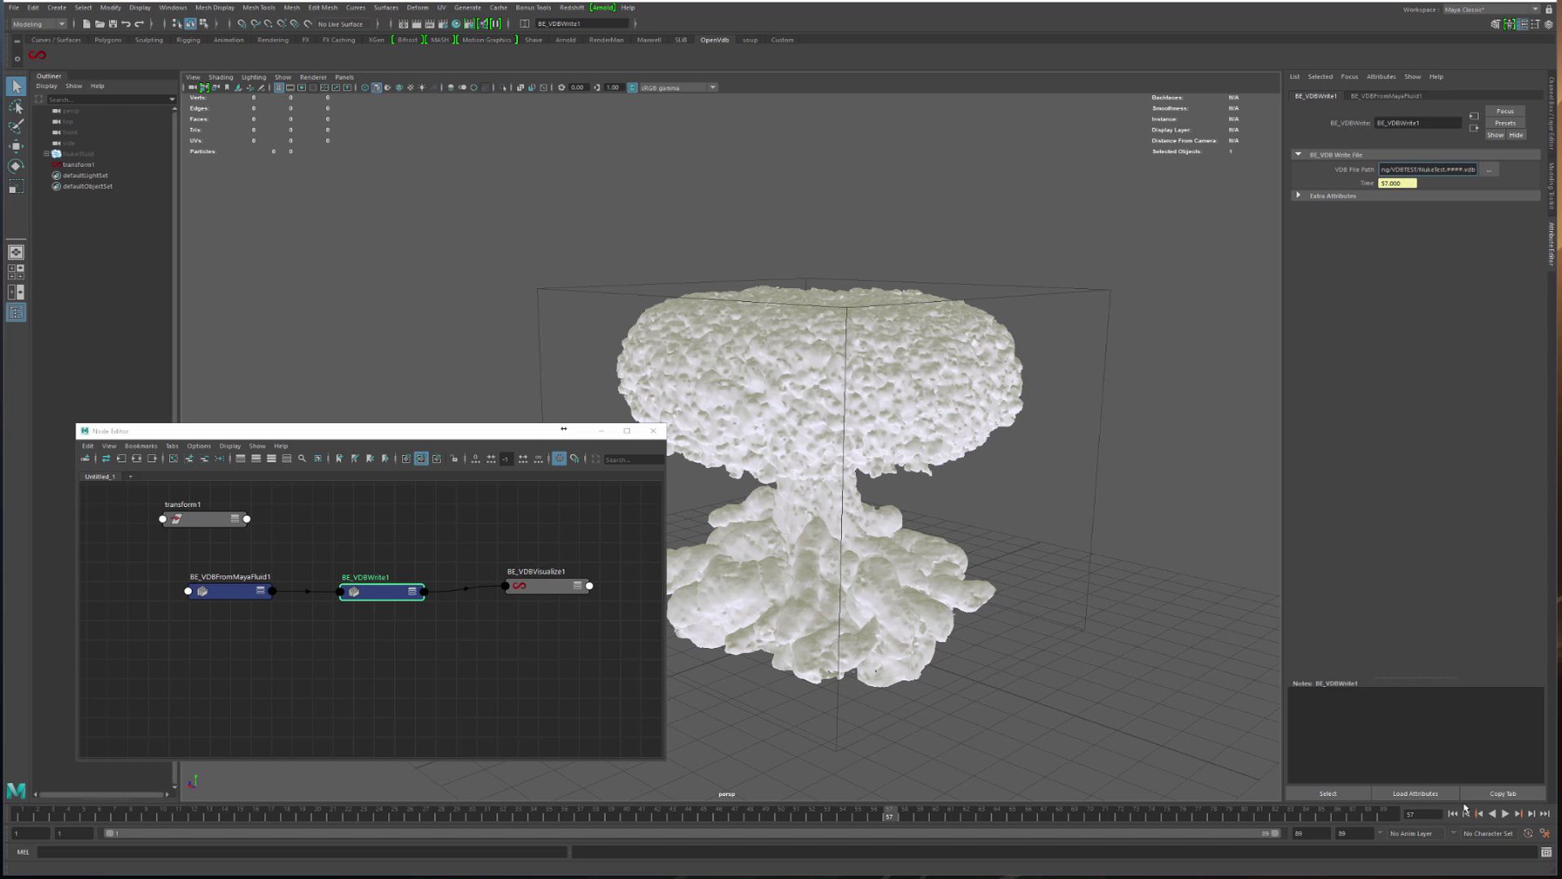
Return to the first frame and nudge BE_VDBVisualize1 and BE_VDBWrite1 in the node graph
{"action": "left_click", "coordinate": [1452, 814]}
{"action": "left_click_drag", "start_coordinate": [532, 584], "coordinate": [545, 593]}
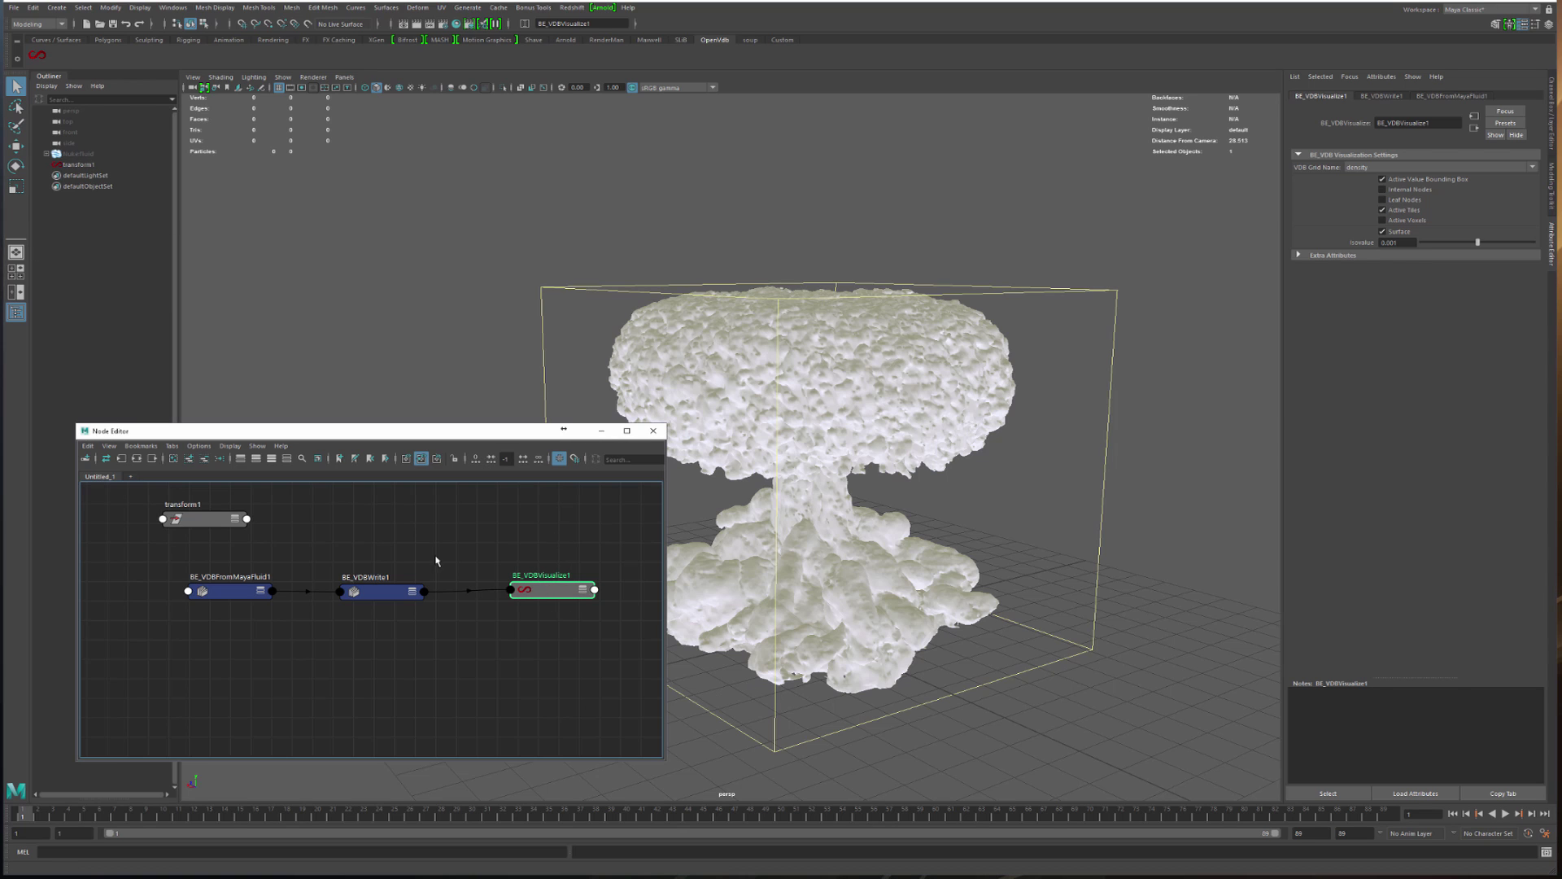
{"action": "left_click_drag", "start_coordinate": [338, 572], "coordinate": [345, 567]}
Unhide the NukeFluid container and play the timeline from the start to write out the VDB sequence
{"action": "left_click", "coordinate": [78, 154]}
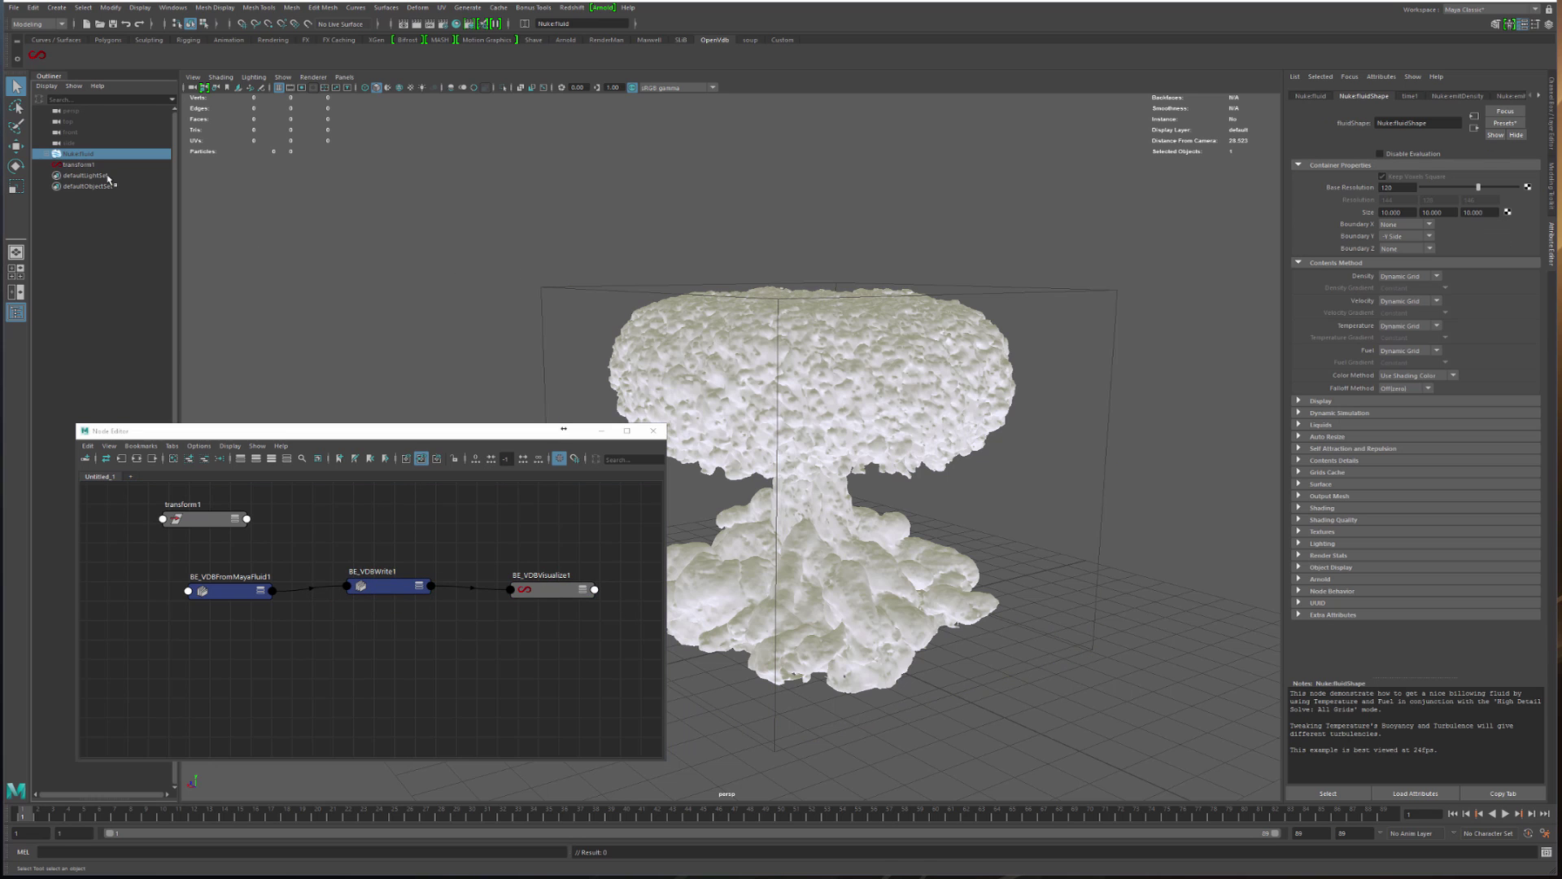
{"action": "left_click", "coordinate": [501, 323]}
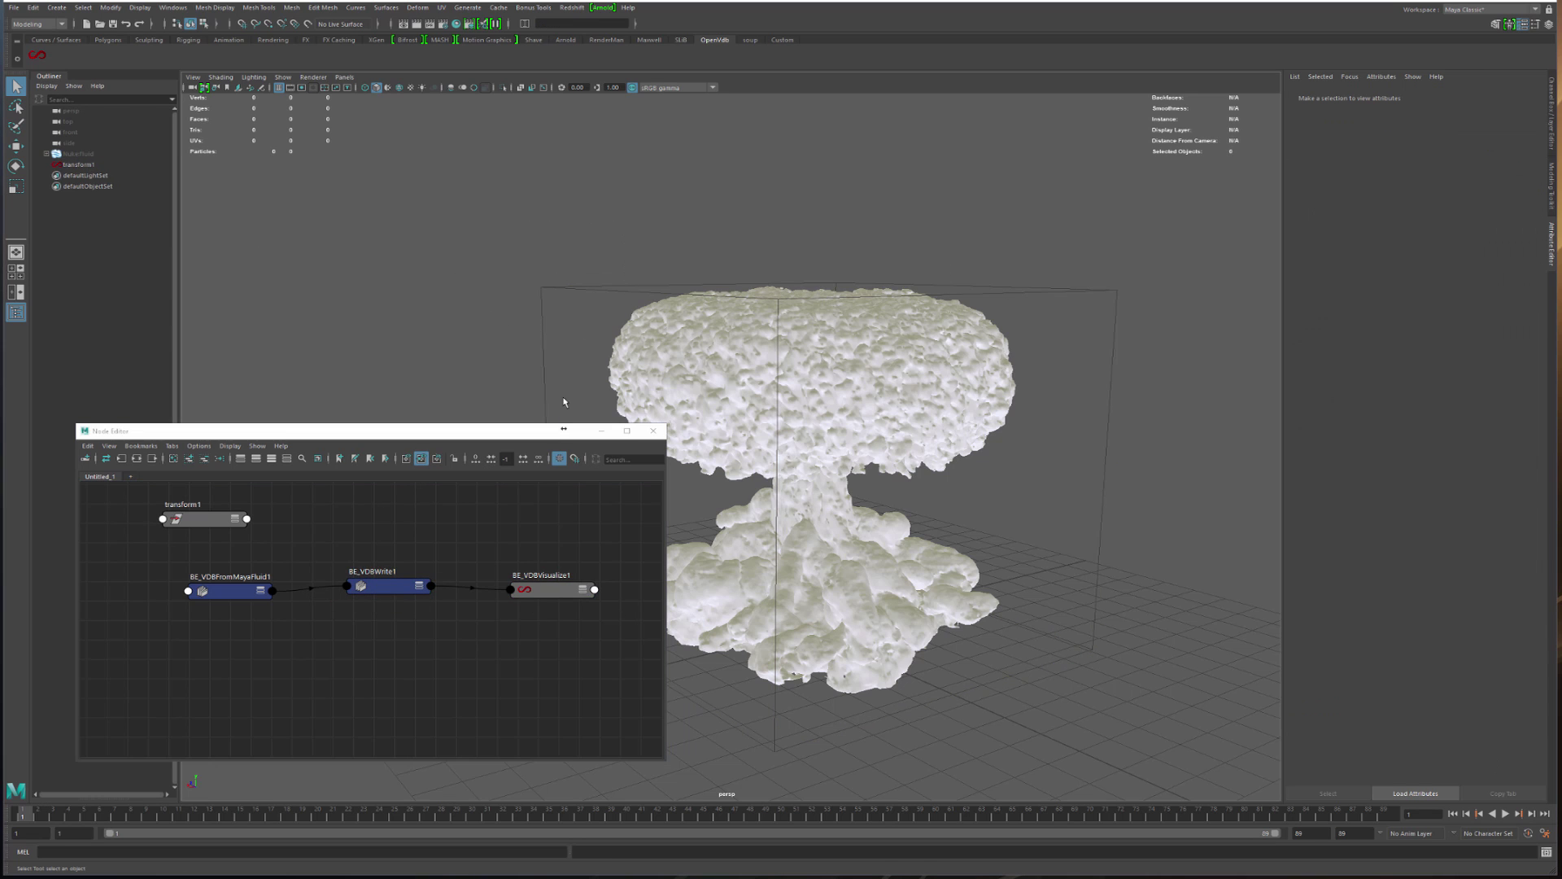
{"action": "left_click", "coordinate": [74, 154]}
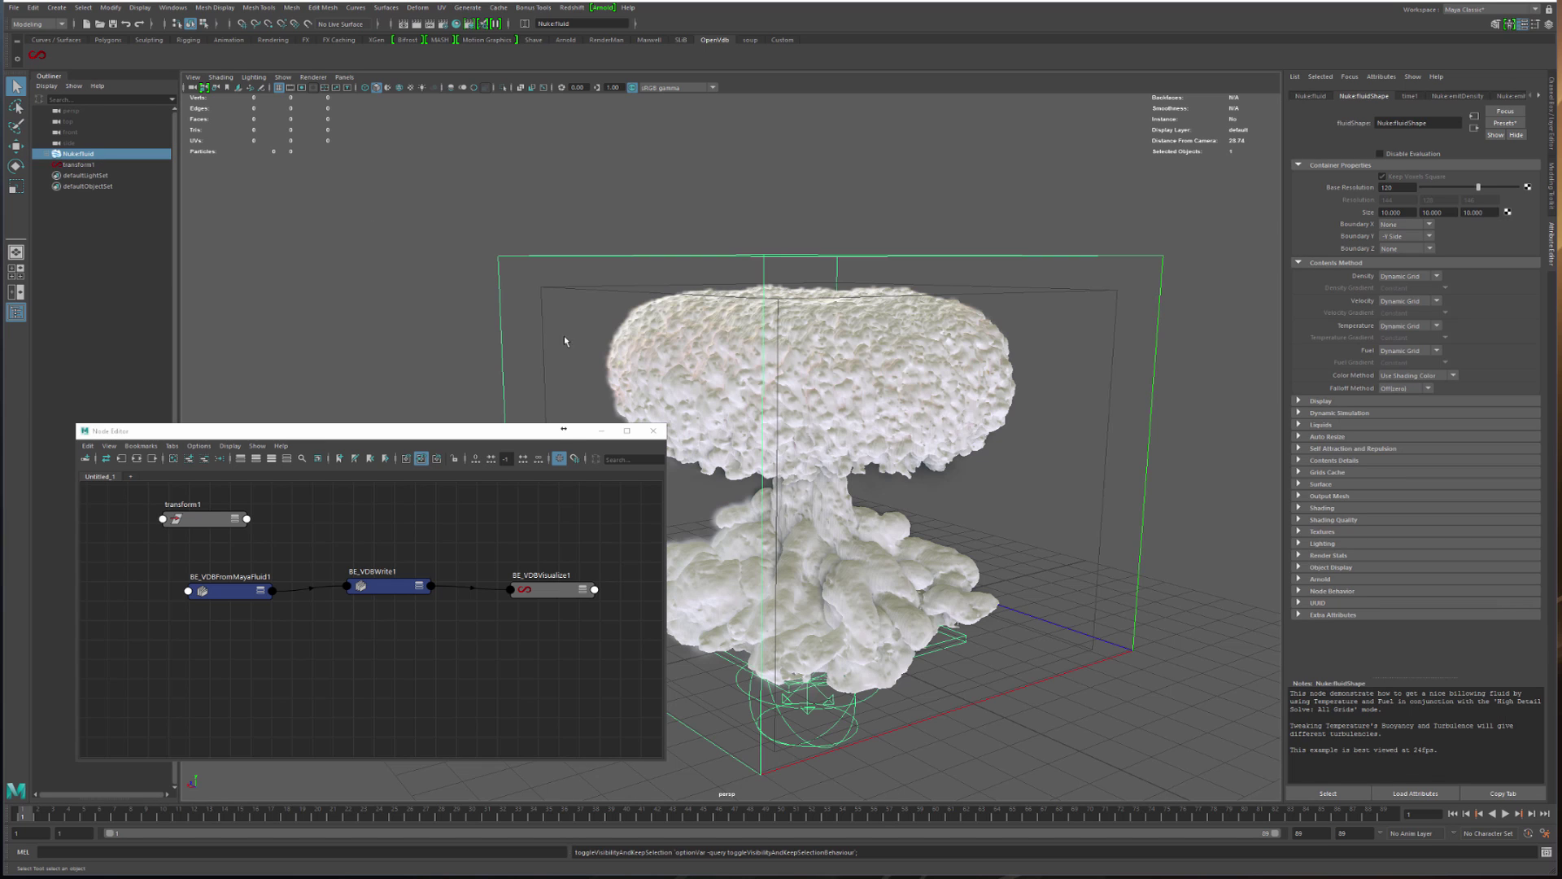
{"action": "left_click", "coordinate": [1505, 813]}
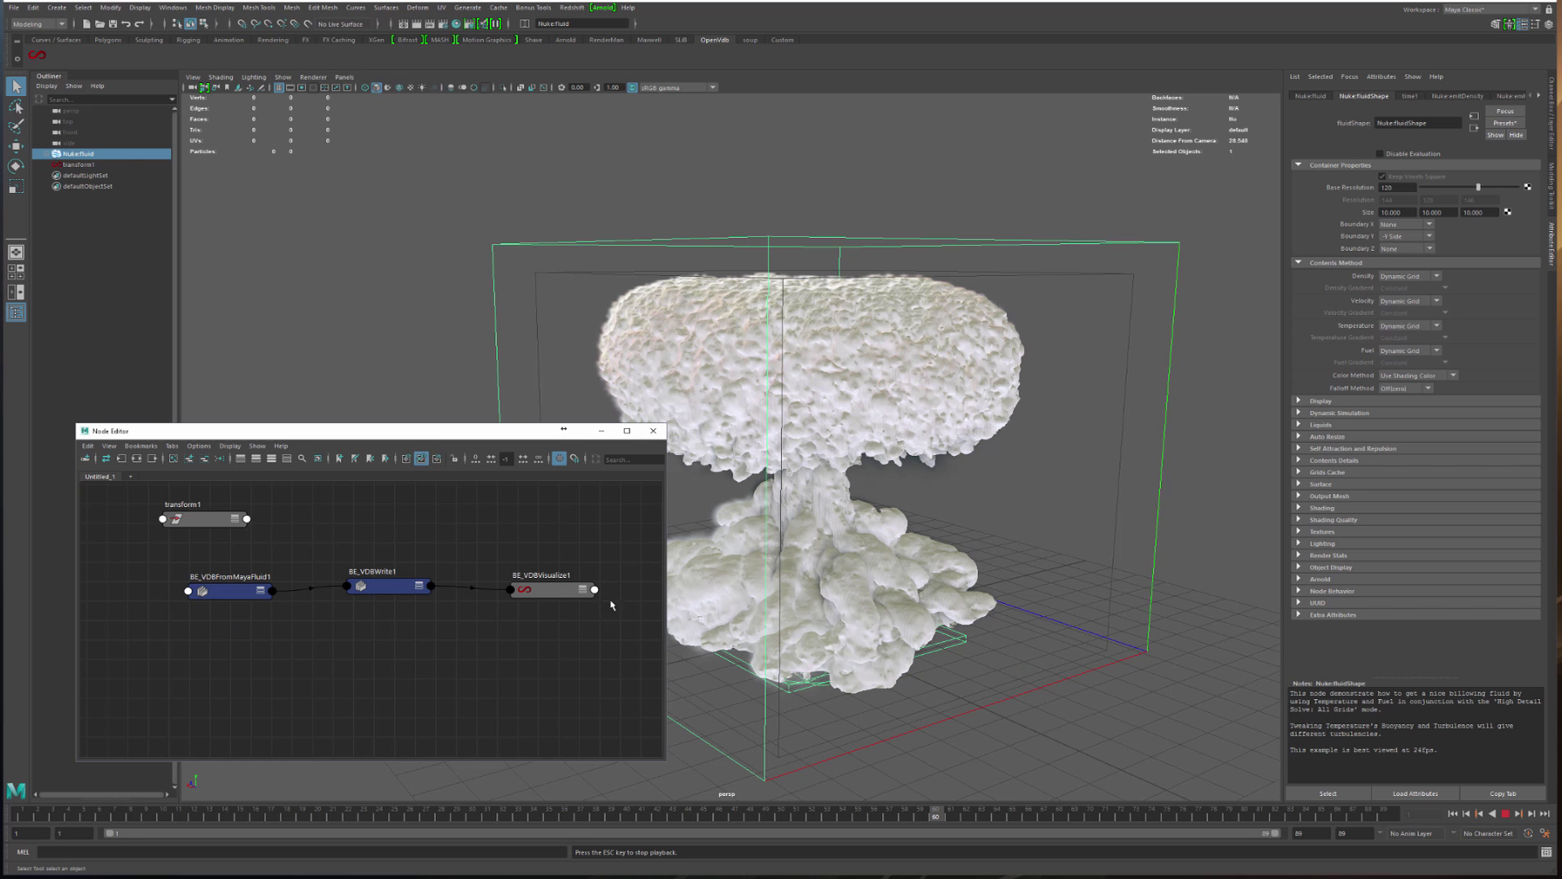
{"action": "left_click_drag", "start_coordinate": [202, 592], "coordinate": [535, 600]}
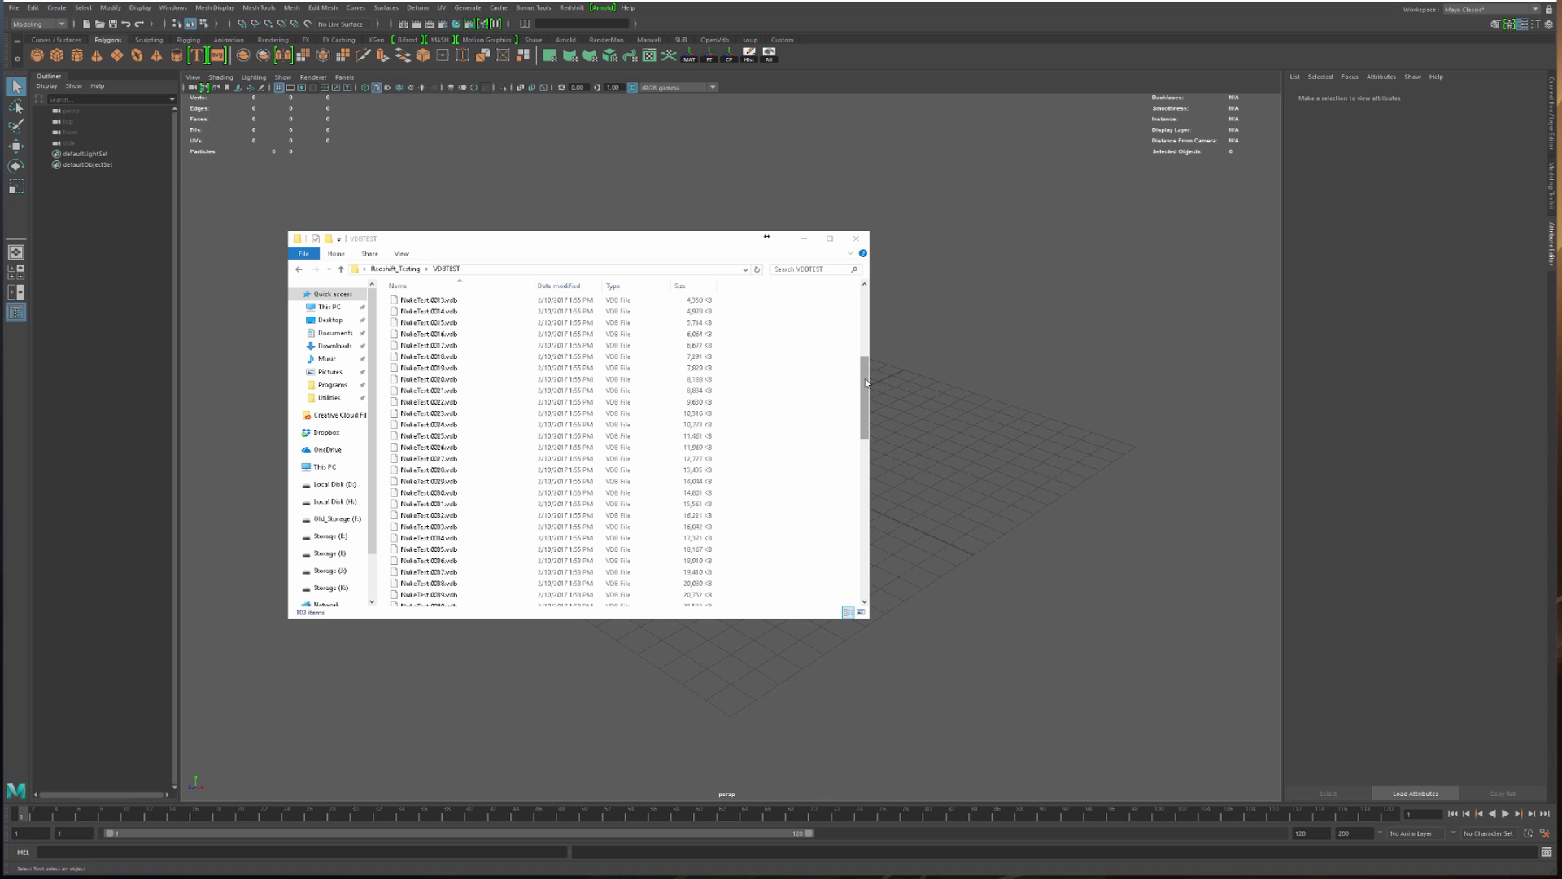
Look through the written NukeTest VDB files in the VDBTEST folder and close the file window
{"action": "left_click_drag", "start_coordinate": [866, 391], "coordinate": [871, 455]}
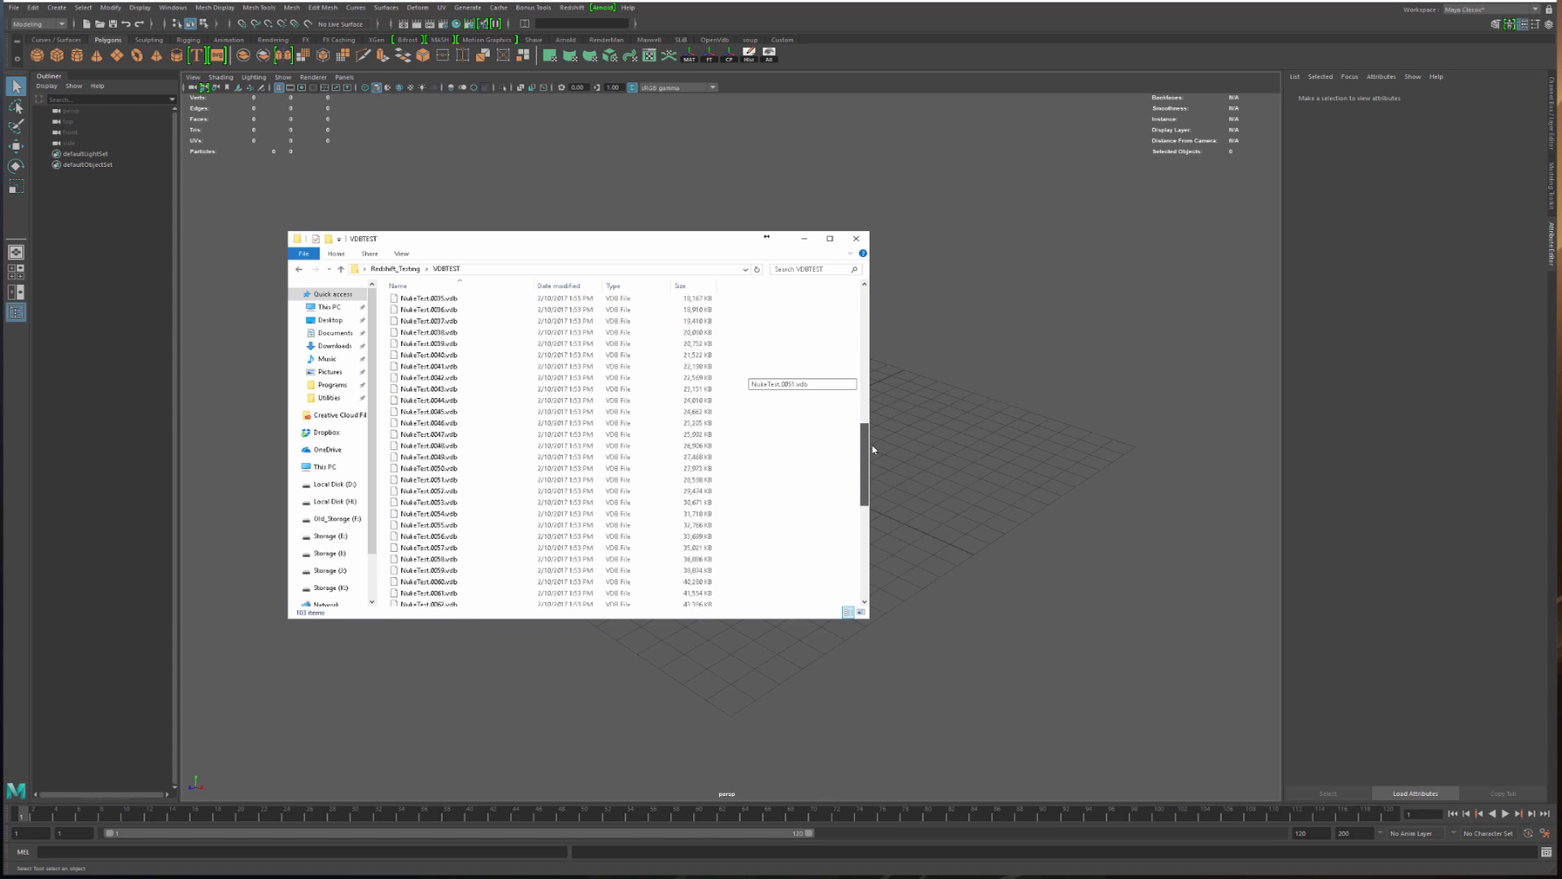
{"action": "left_click", "coordinate": [856, 241]}
{"action": "left_click_drag", "start_coordinate": [335, 309], "coordinate": [1069, 668]}
{"action": "left_click_drag", "start_coordinate": [1079, 667], "coordinate": [396, 334]}
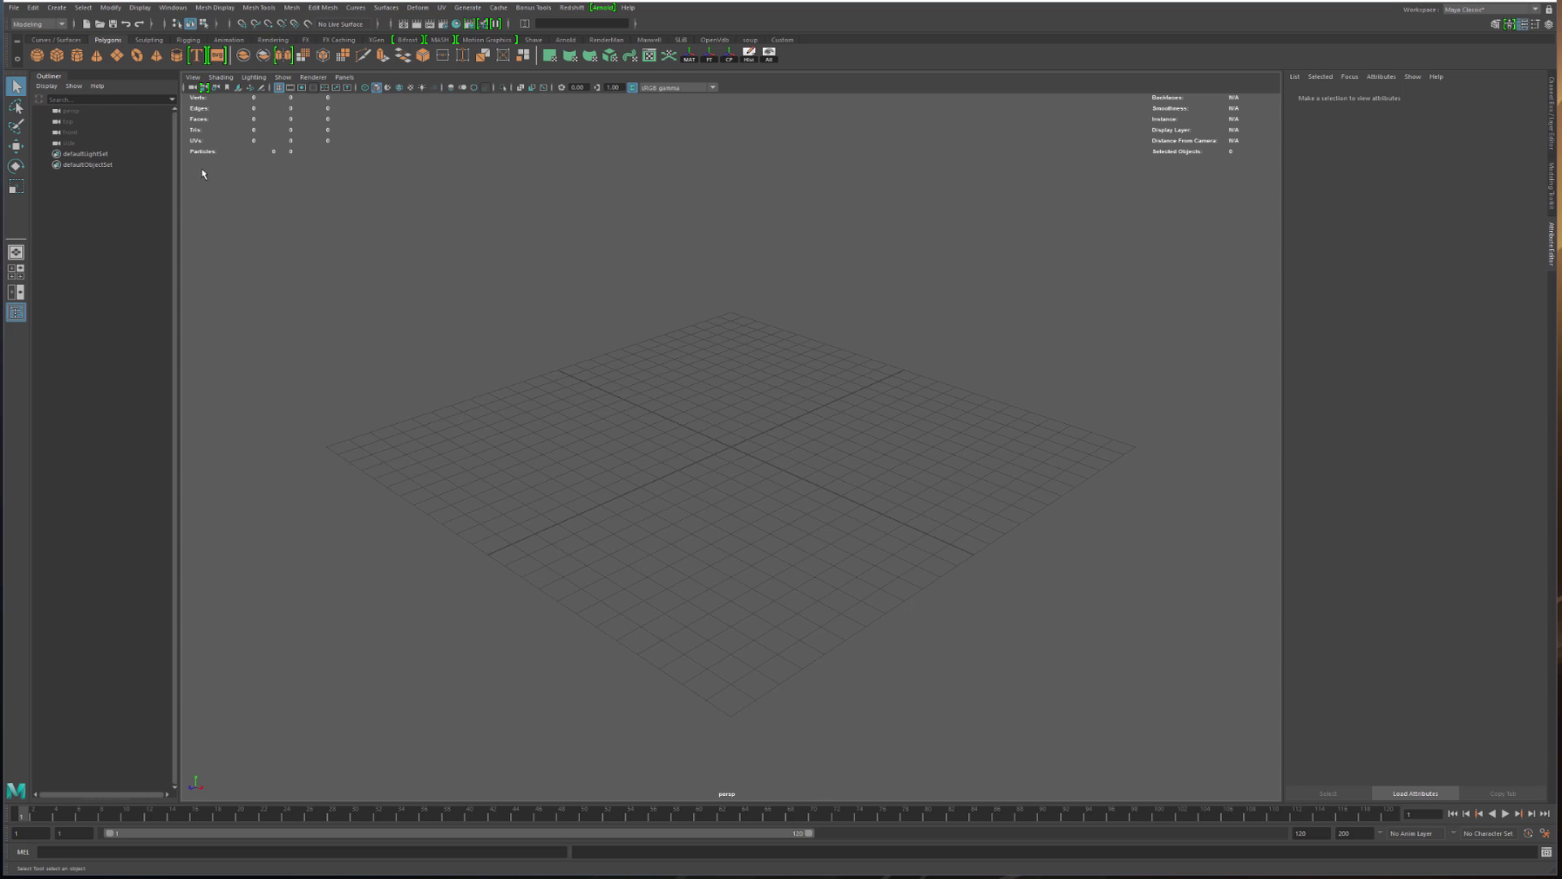
Create a polygon plane at the origin, scale it uniformly to cover the whole grid, and clear the selection
{"action": "left_click", "coordinate": [117, 54]}
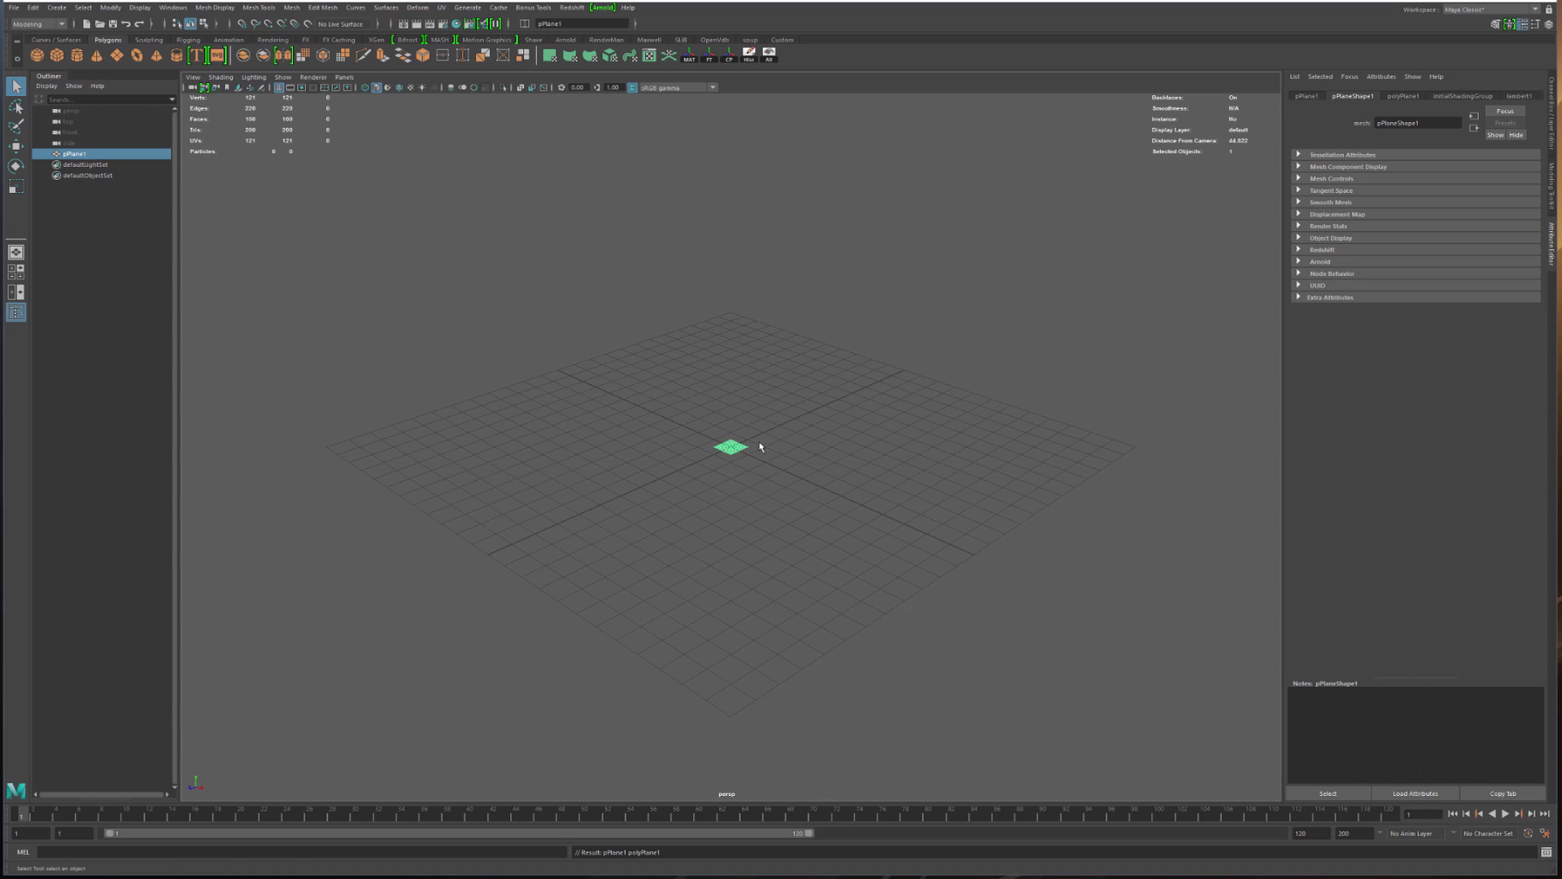
{"action": "key", "text": "e"}
{"action": "key", "text": "r"}
{"action": "middle_click_drag", "start_coordinate": [826, 474], "coordinate": [1108, 516]}
{"action": "left_click", "coordinate": [1103, 513]}
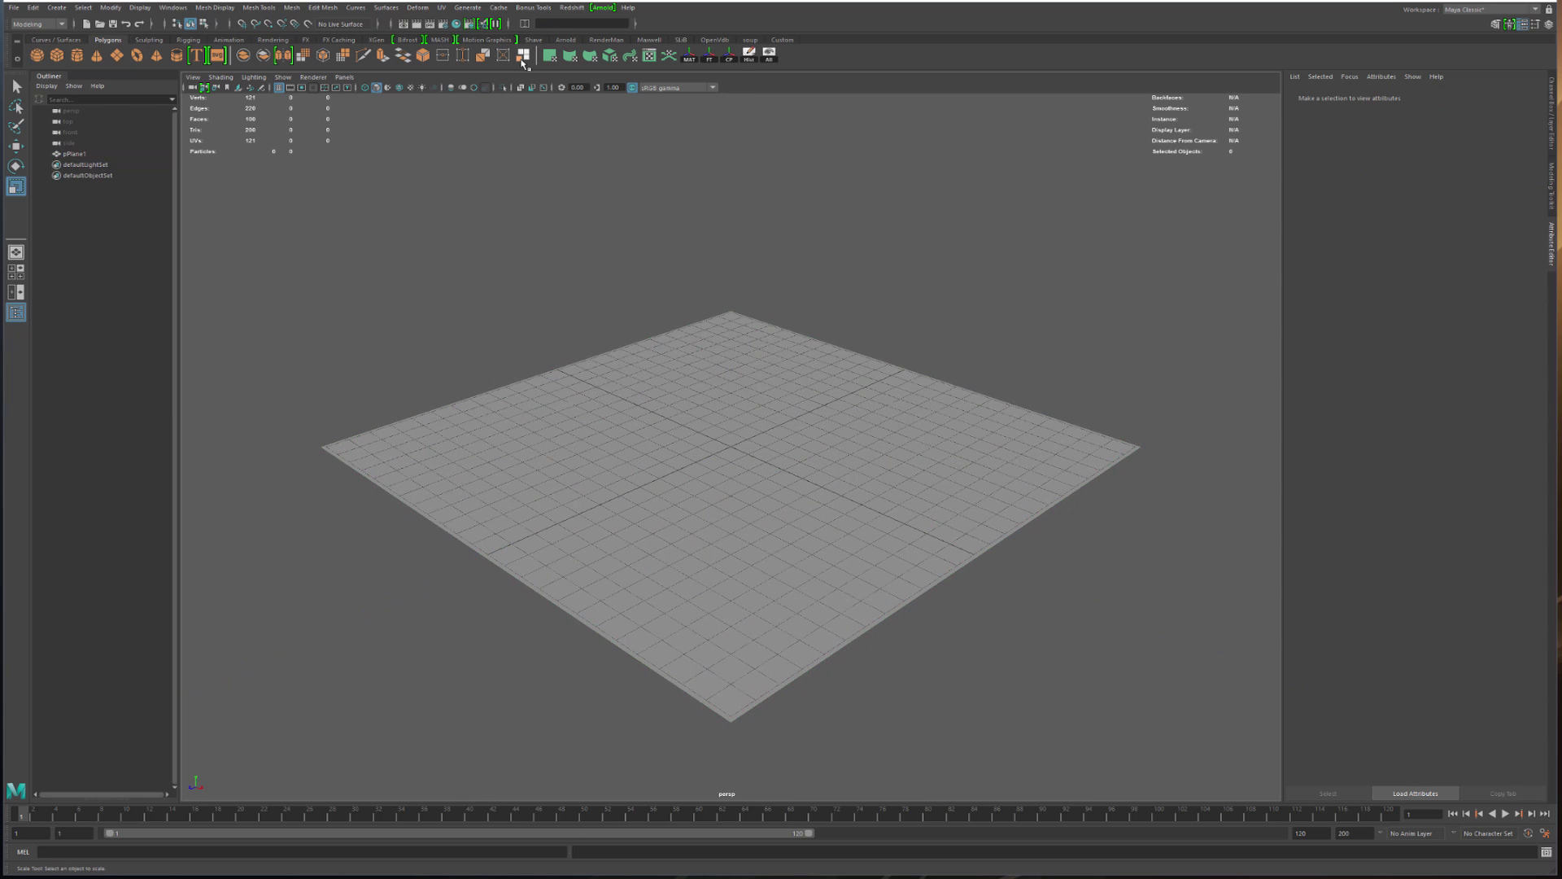
Create a Redshift Dome Light, lower its Gamma to about 0.218, and clear the selection
{"action": "left_click", "coordinate": [571, 8]}
{"action": "mouse_move", "coordinate": [643, 49]}
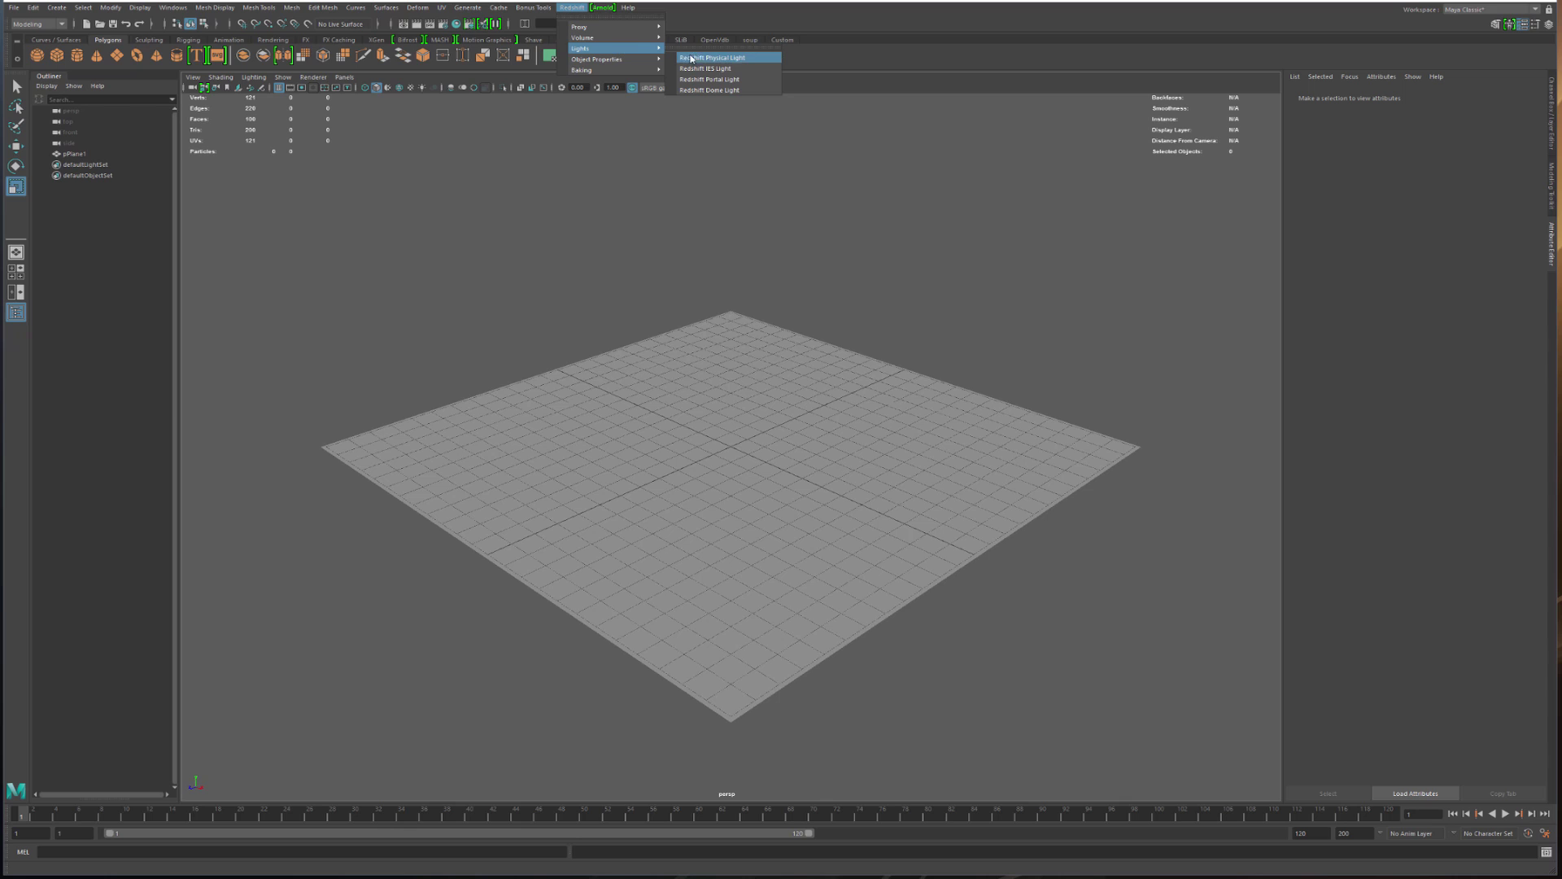
{"action": "left_click", "coordinate": [714, 89]}
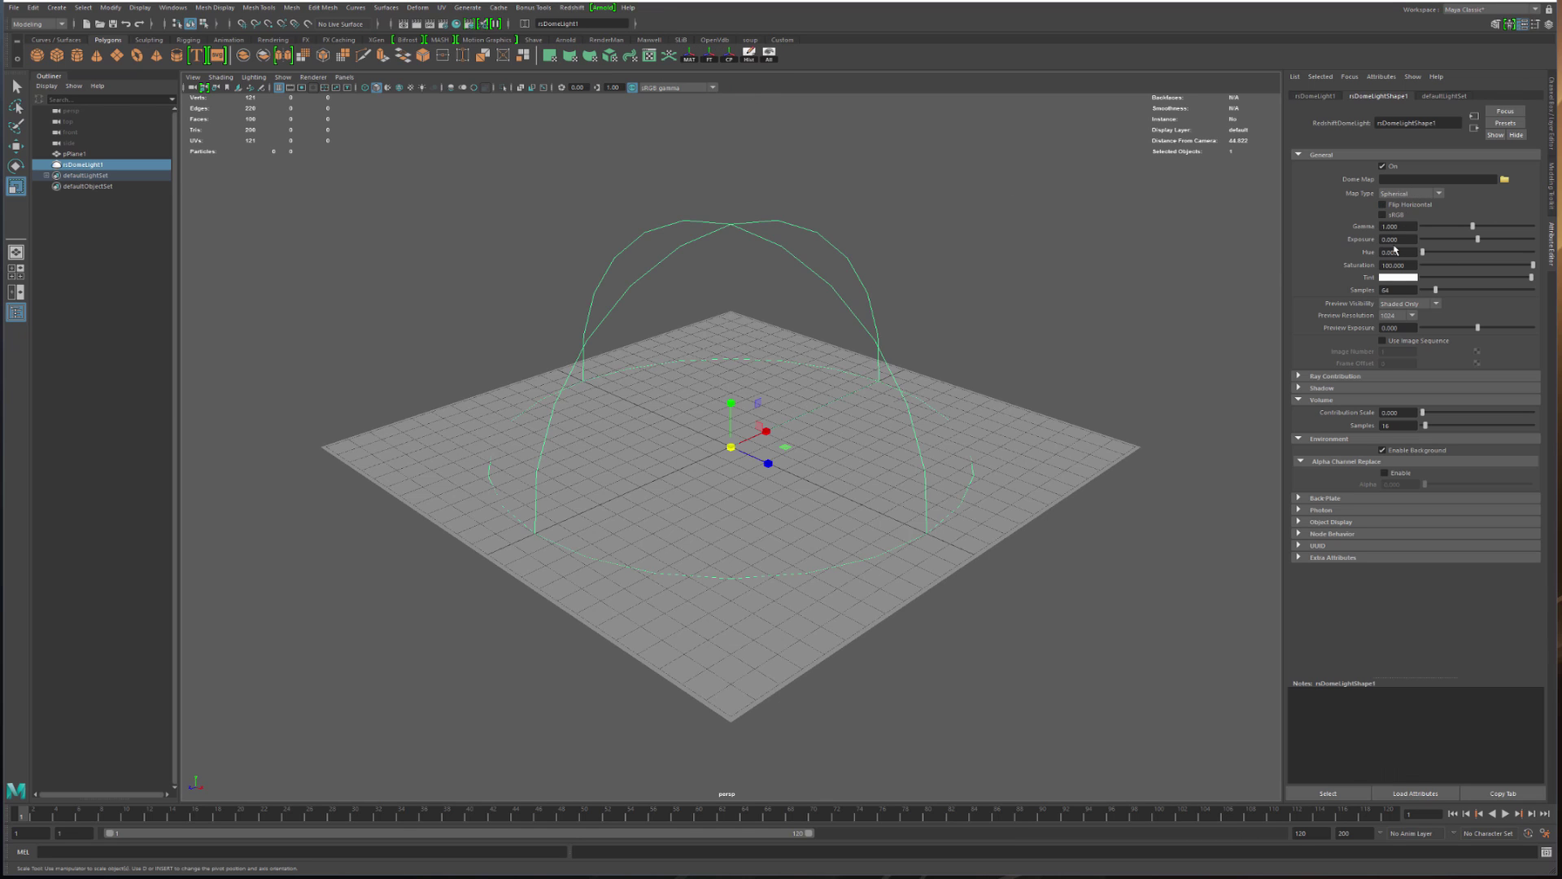
{"action": "left_click", "coordinate": [1403, 230]}
{"action": "left_click_drag", "start_coordinate": [1436, 228], "coordinate": [1434, 231]}
{"action": "left_click", "coordinate": [770, 403]}
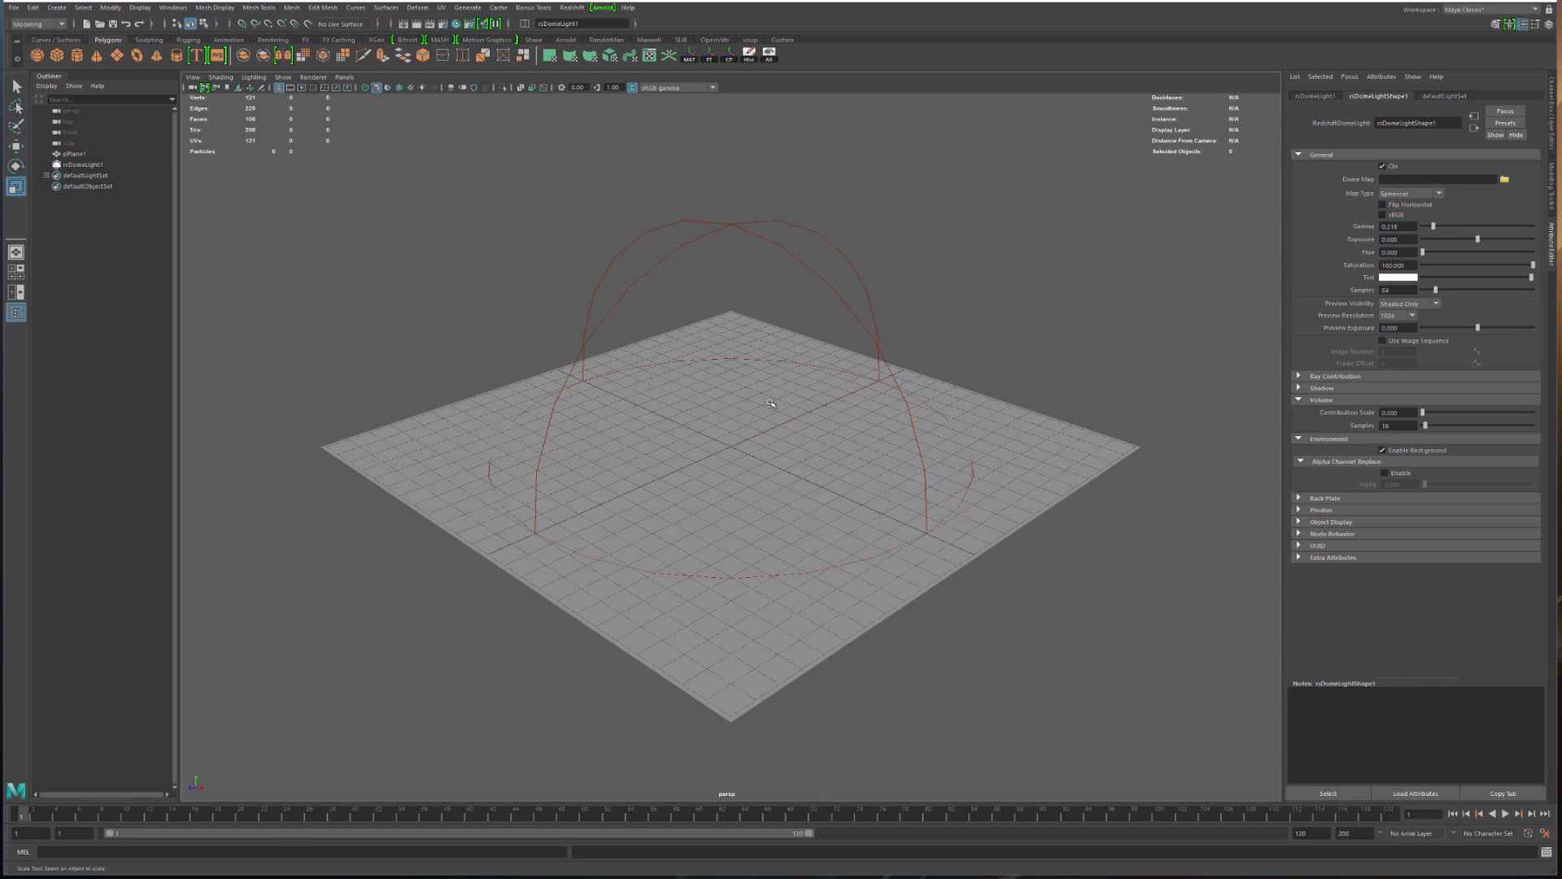
Create a Redshift Volume Shape with its own volume material in the scene
{"action": "middle_click_drag", "start_coordinate": [553, 290], "coordinate": [544, 321], "text": "alt"}
{"action": "right_click_drag", "start_coordinate": [545, 320], "coordinate": [638, 326], "text": "alt"}
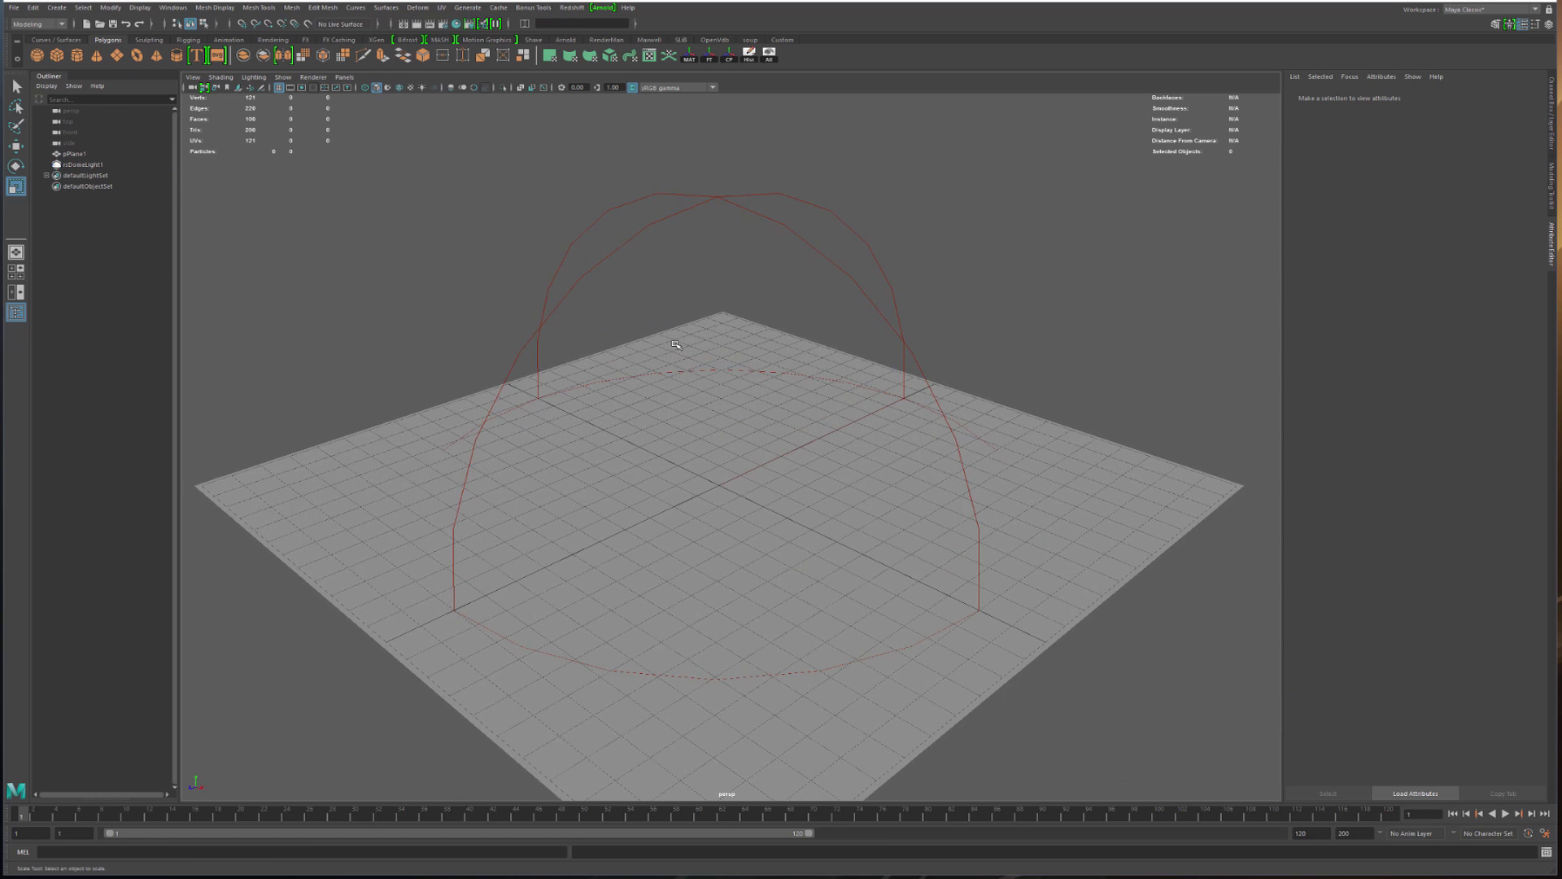
{"action": "middle_click_drag", "start_coordinate": [639, 326], "coordinate": [642, 288], "text": "alt"}
{"action": "right_click_drag", "start_coordinate": [641, 288], "coordinate": [598, 275], "text": "alt"}
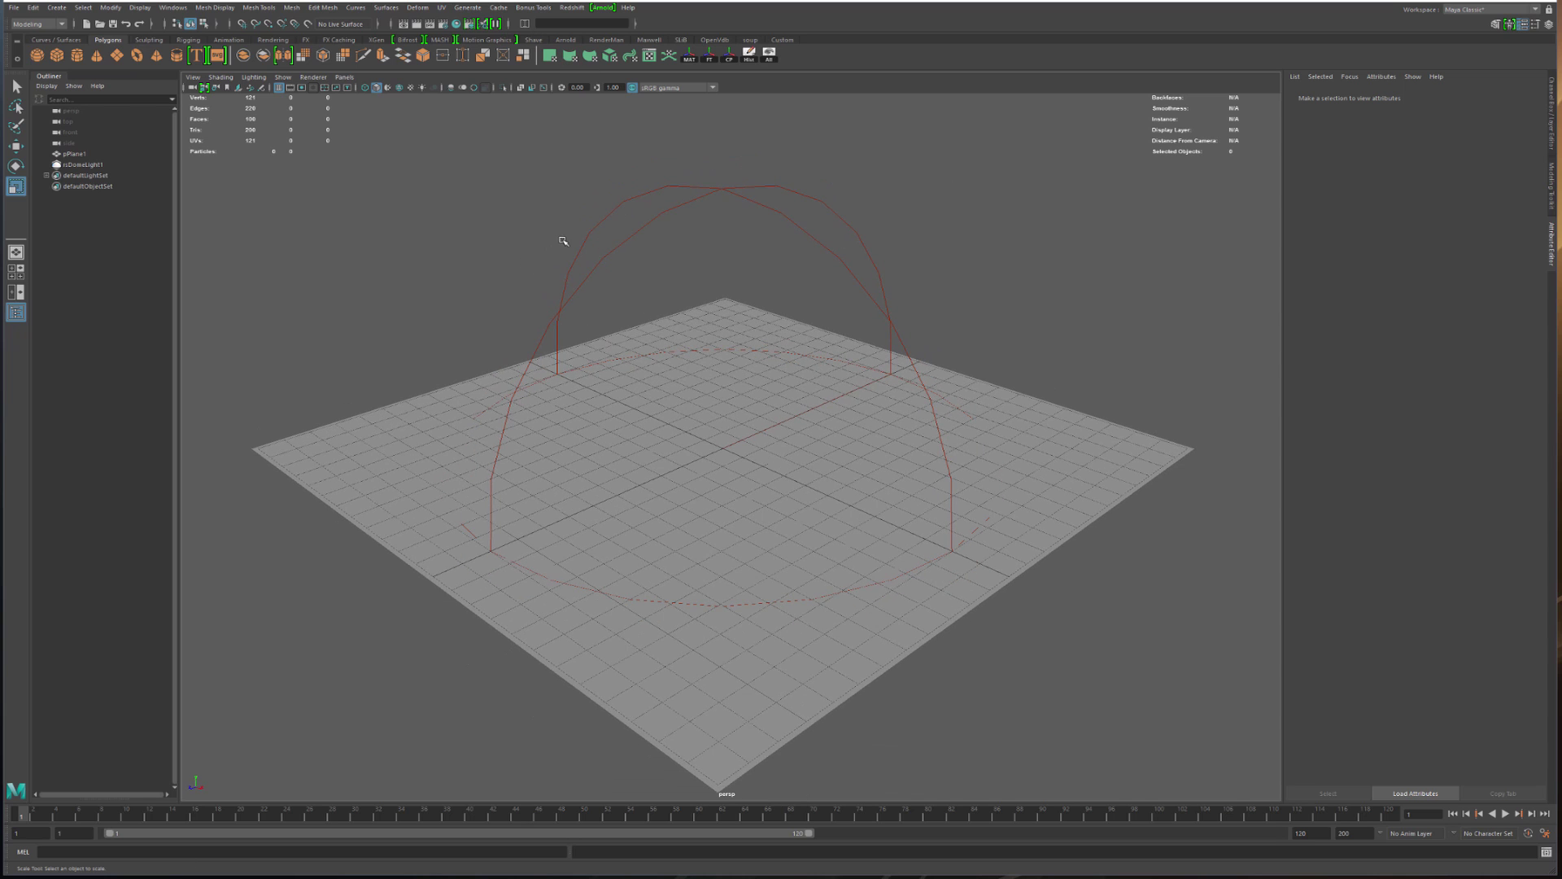
{"action": "left_click", "coordinate": [572, 7]}
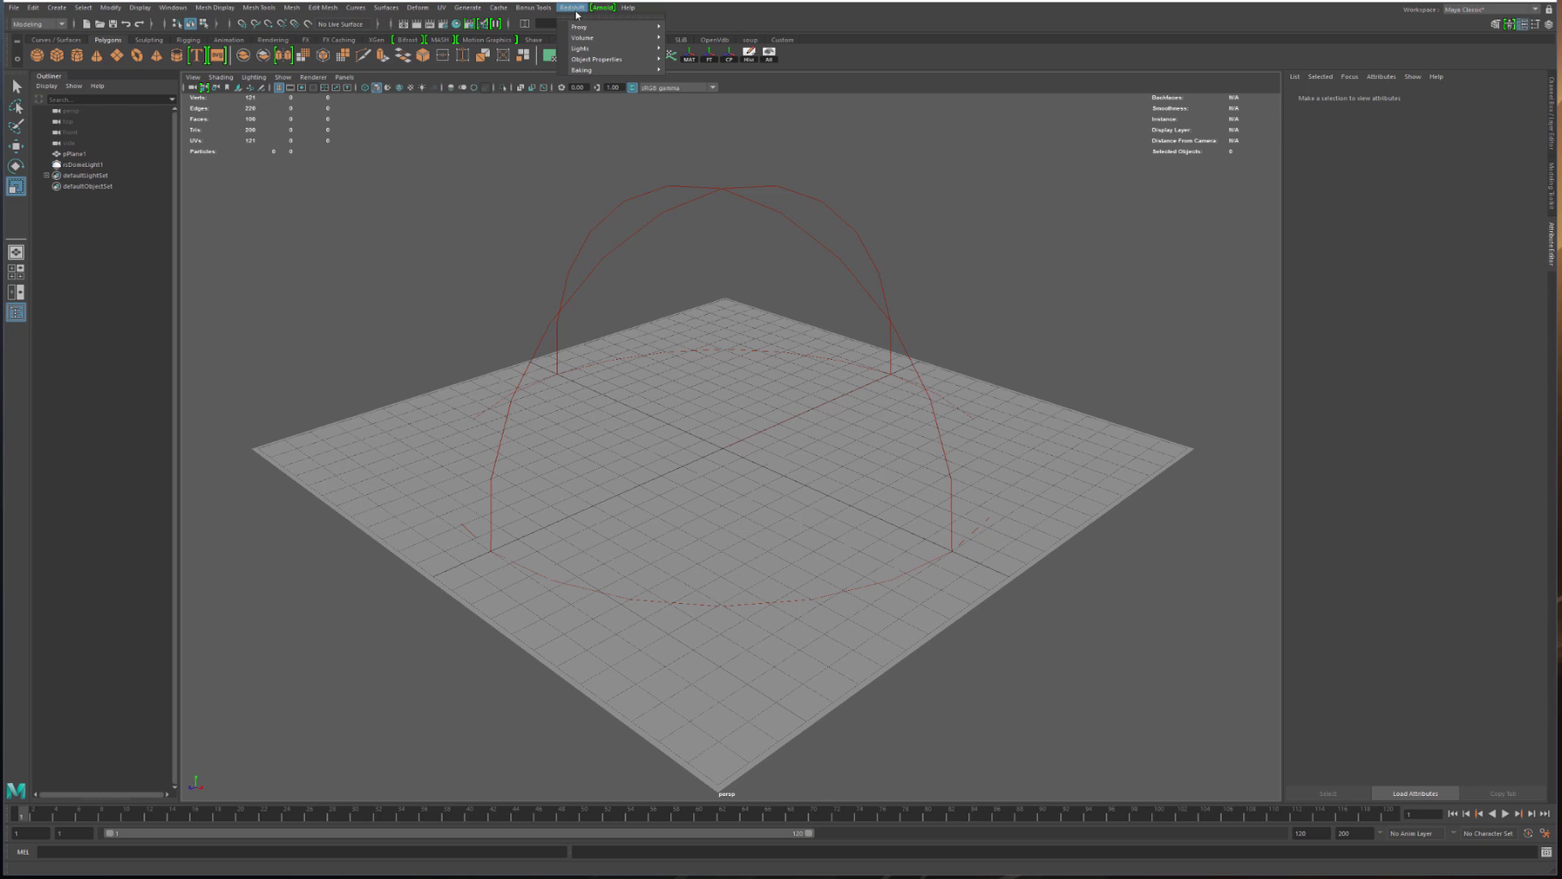
{"action": "mouse_move", "coordinate": [587, 30]}
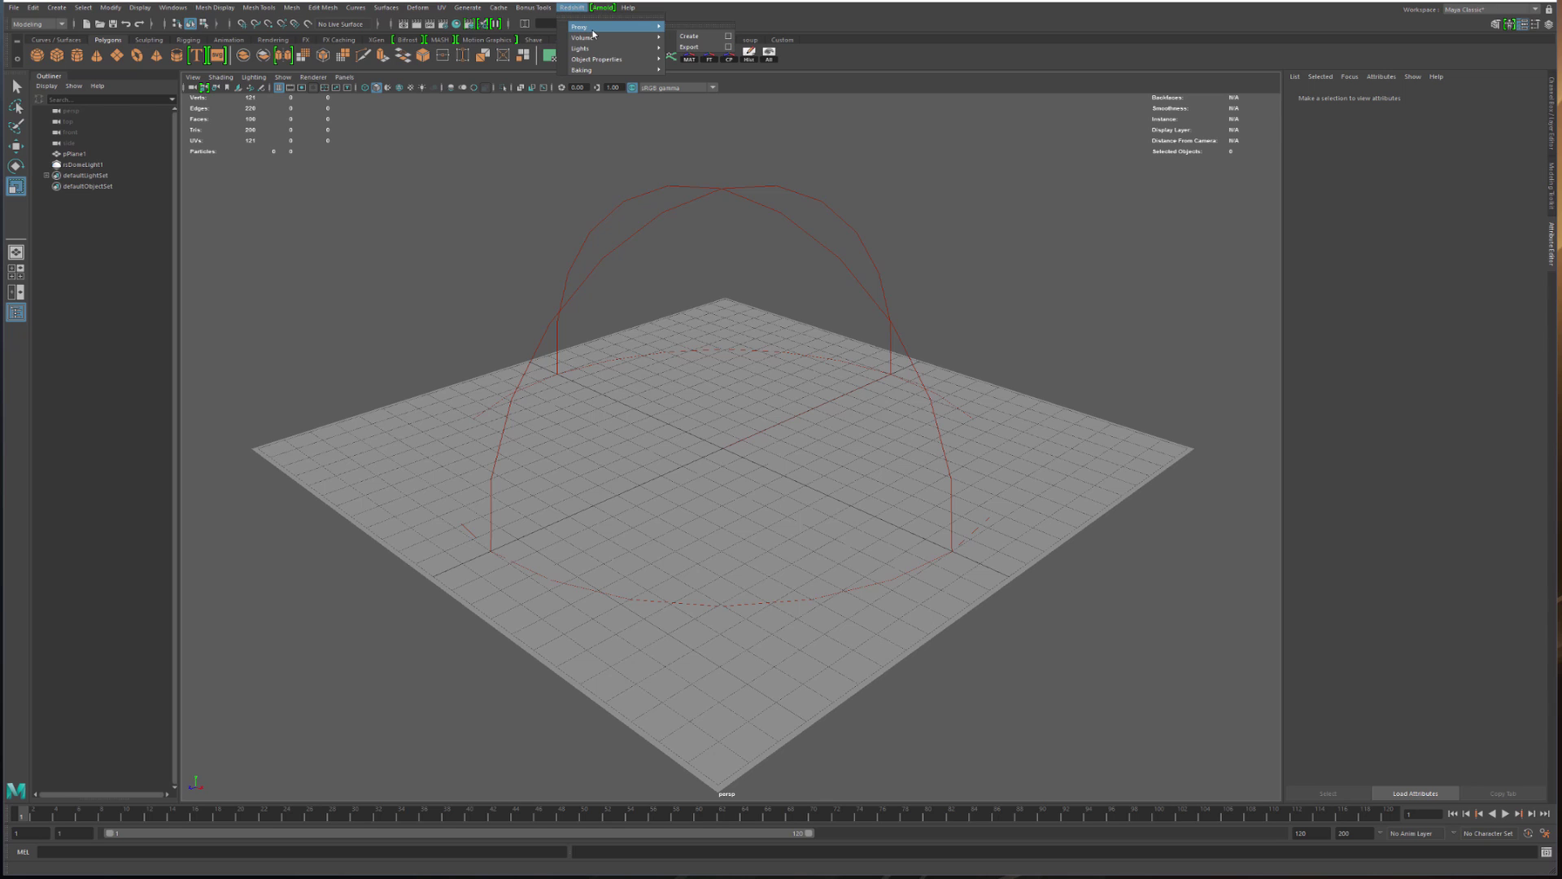
{"action": "mouse_move", "coordinate": [641, 38]}
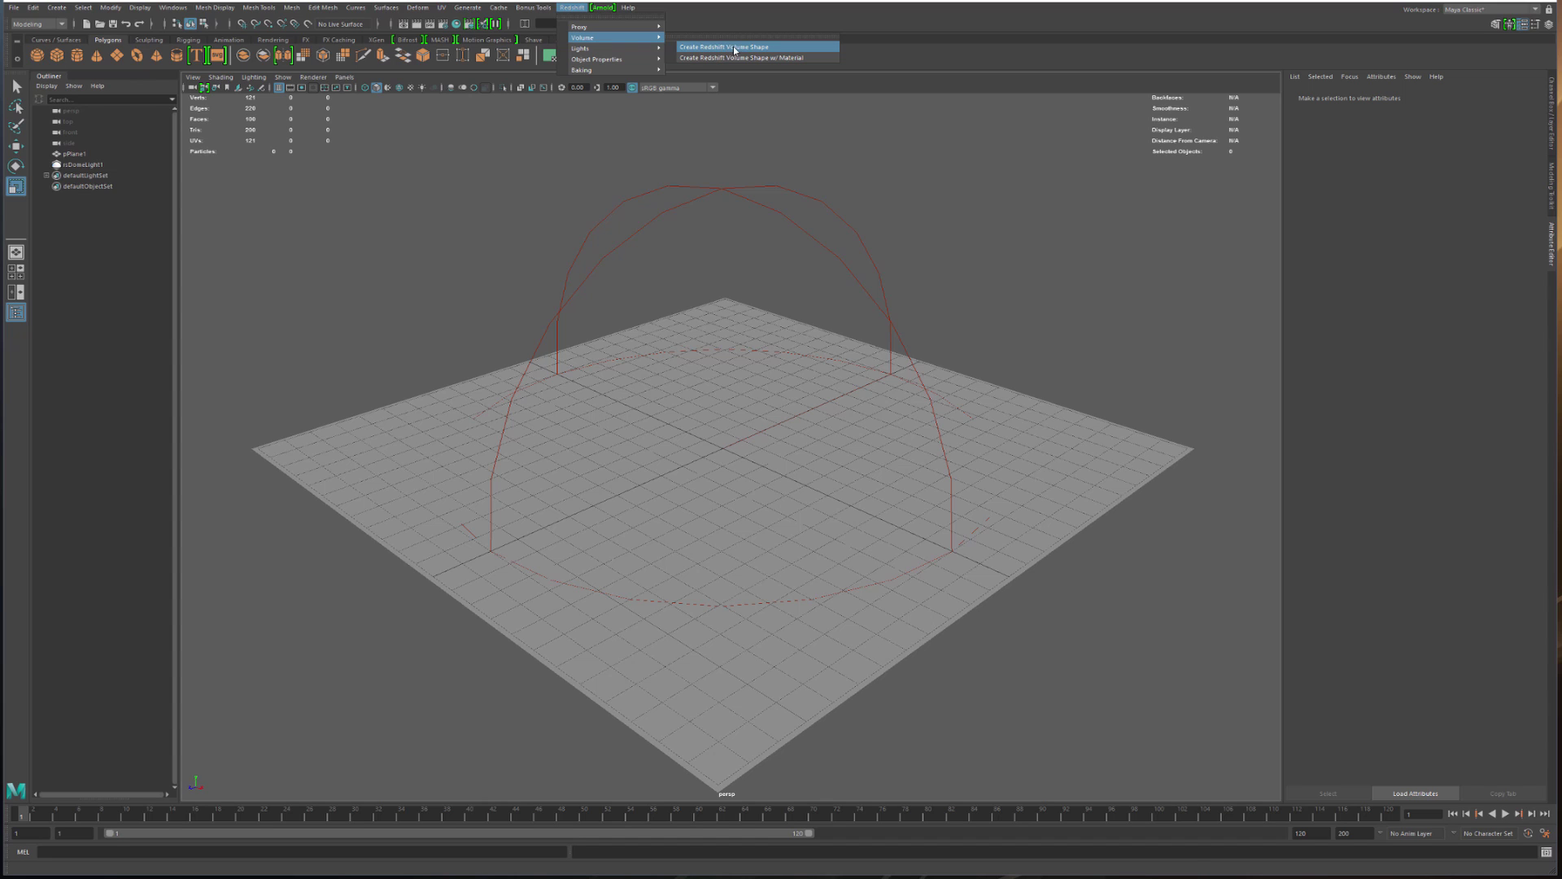
{"action": "left_click", "coordinate": [793, 59]}
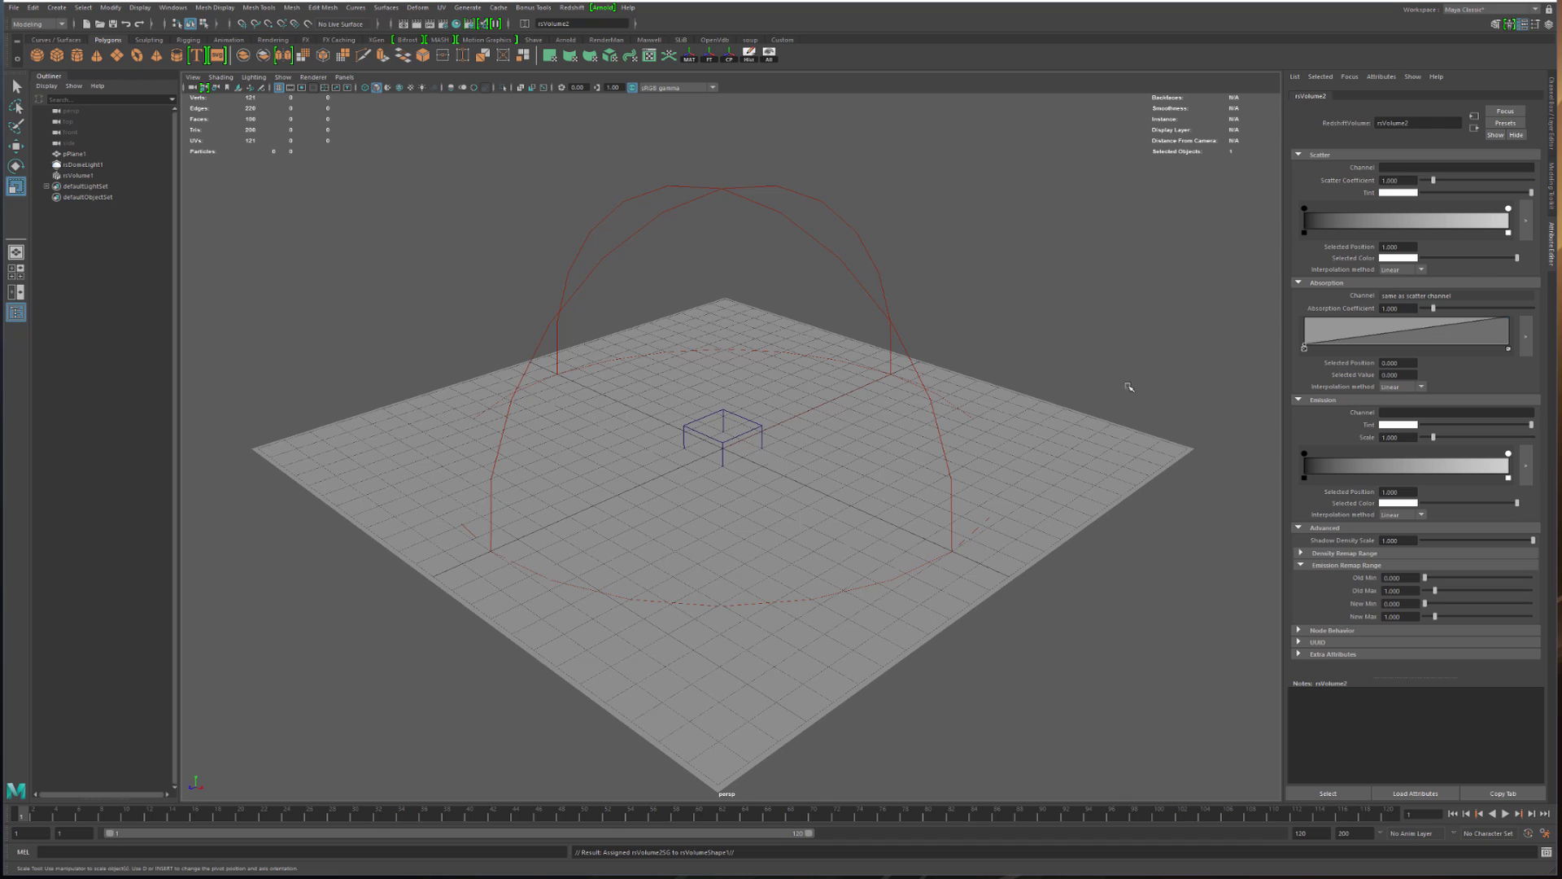
Load NukeTest.0001.vdb from the VDBTEST folder into the Redshift volume shape and enable Use File Sequence
{"action": "left_click", "coordinate": [761, 428]}
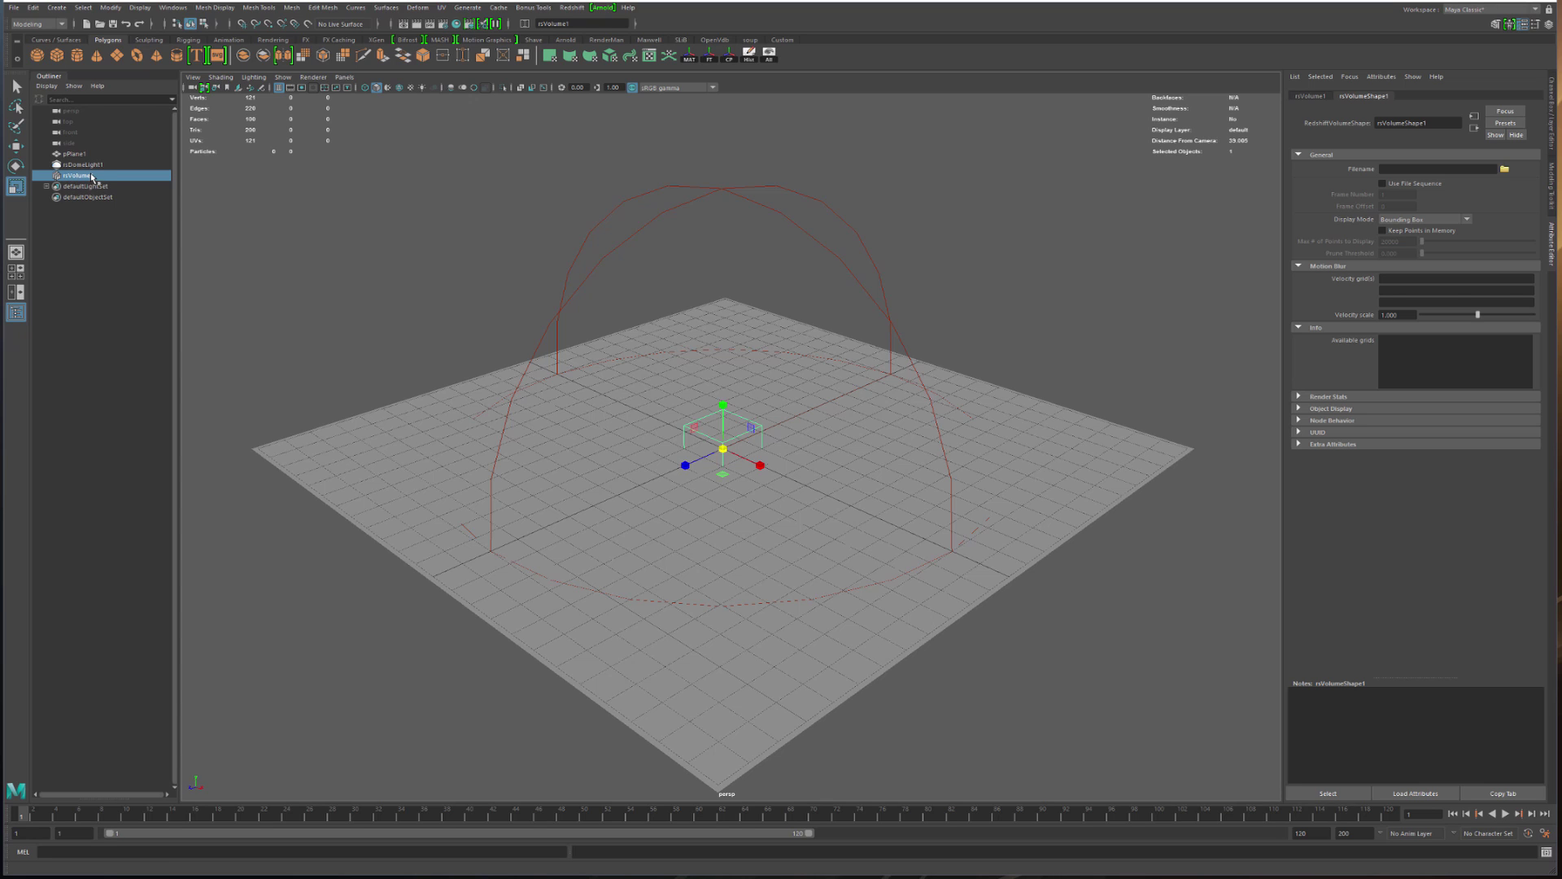
{"action": "left_click", "coordinate": [1465, 169]}
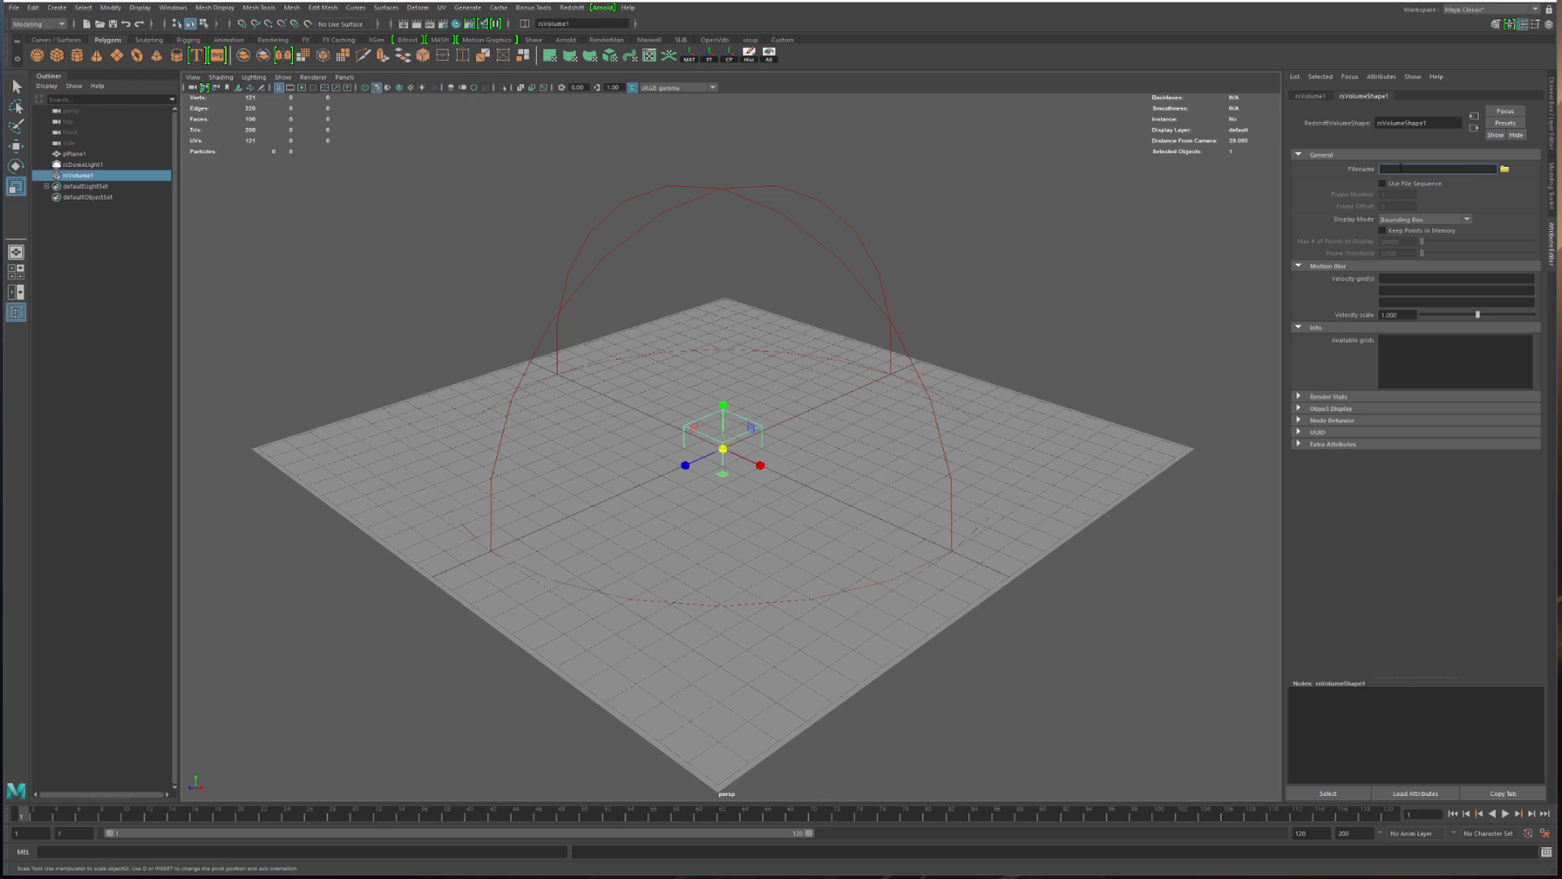
{"action": "left_click", "coordinate": [1504, 168]}
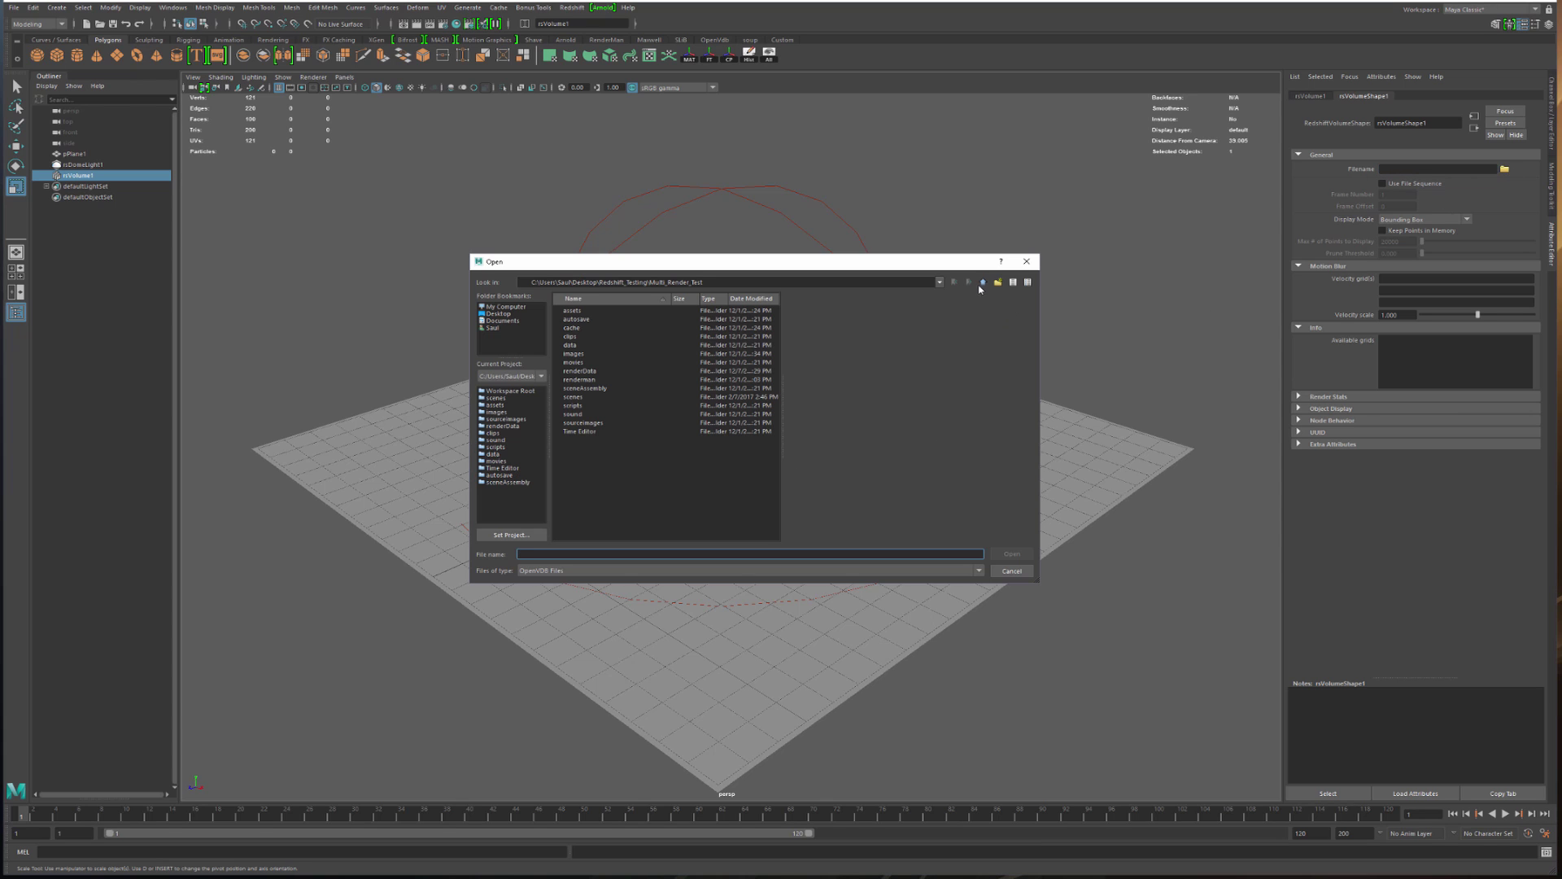
{"action": "left_click", "coordinate": [982, 282]}
{"action": "double_click", "coordinate": [572, 397]}
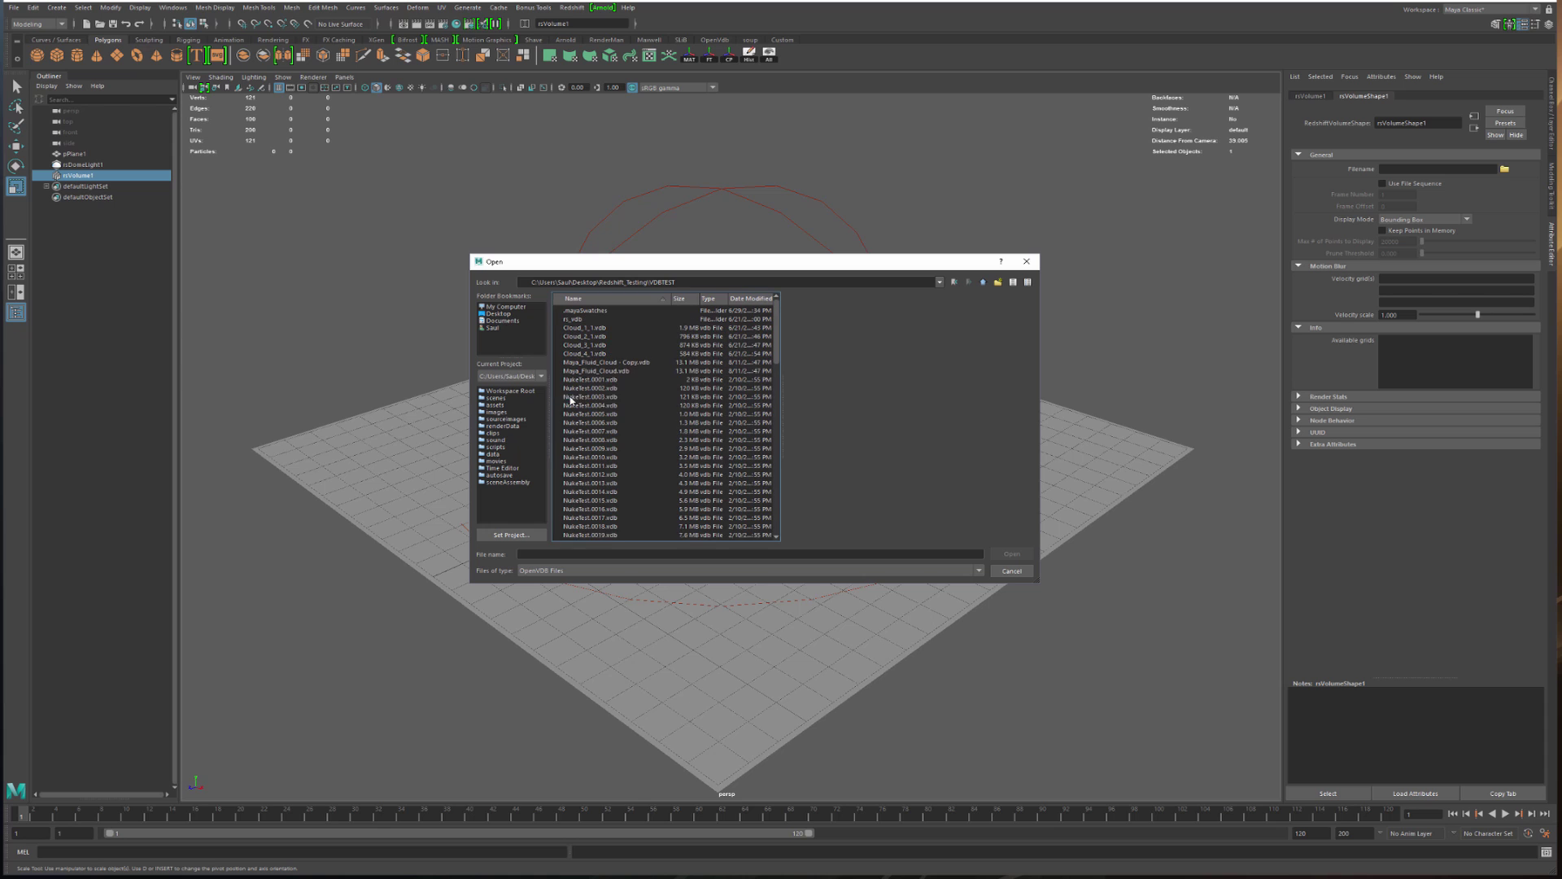
{"action": "double_click", "coordinate": [614, 380]}
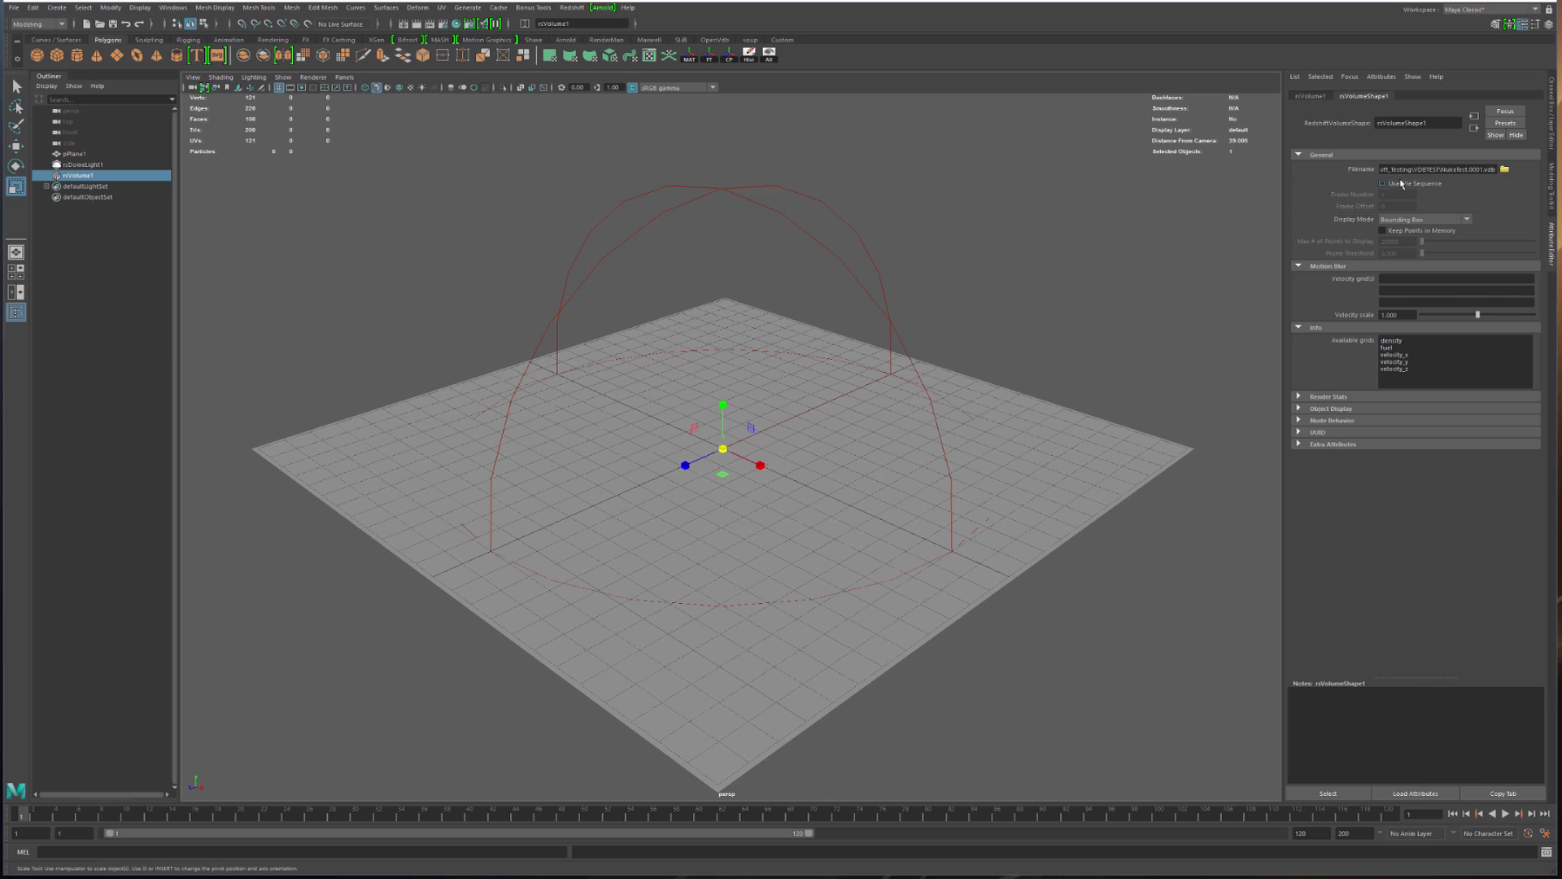
{"action": "left_click", "coordinate": [1402, 184]}
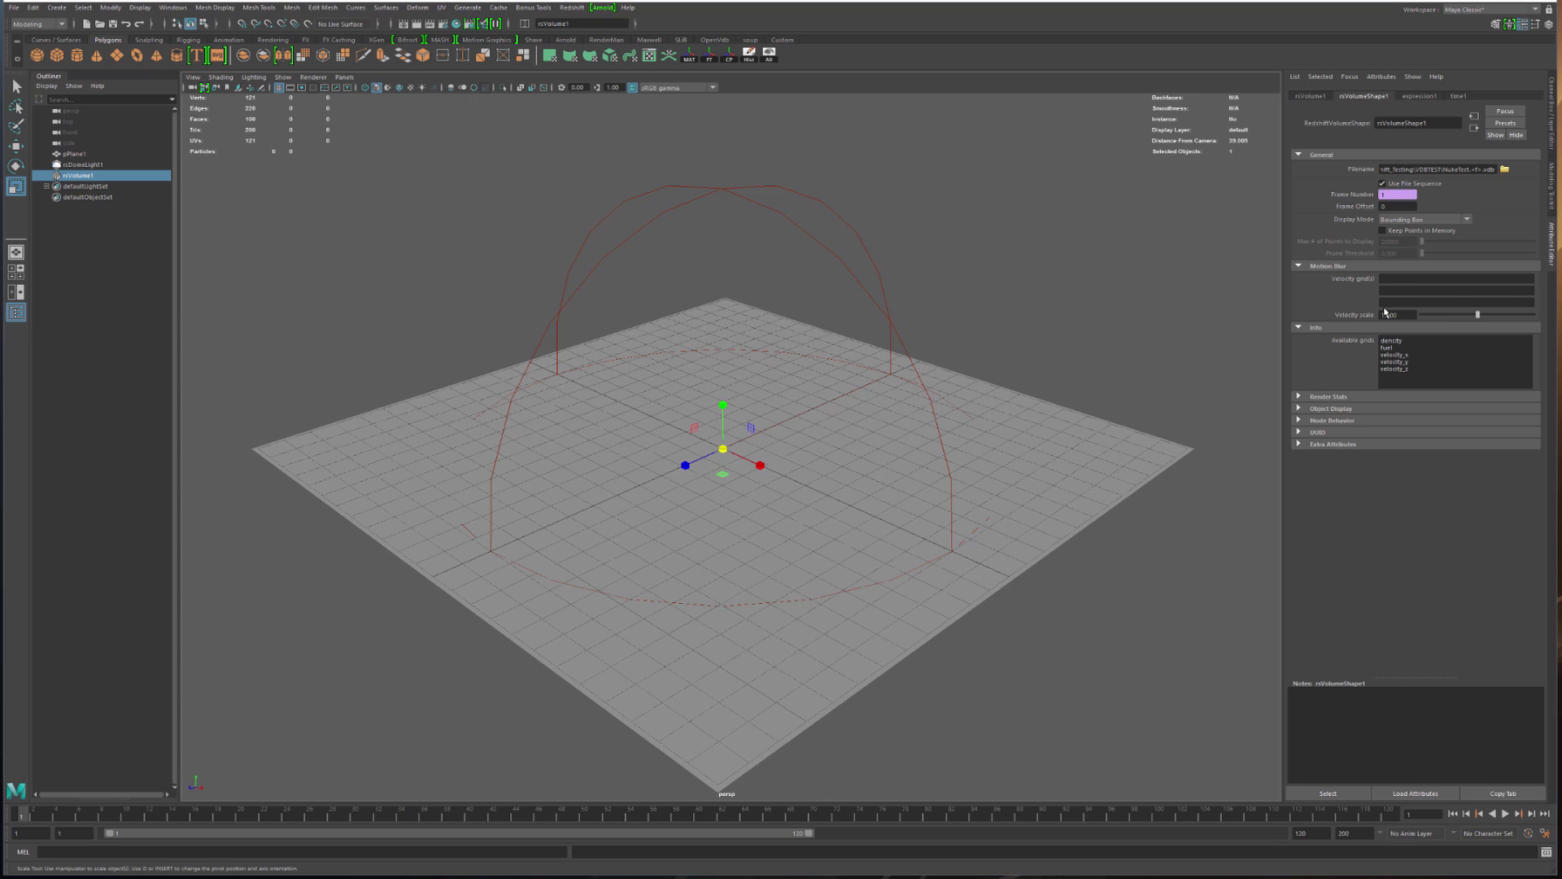
Set the volume's Display Mode to Bounding Box & Points and go to frame 31
{"action": "left_click", "coordinate": [1466, 220]}
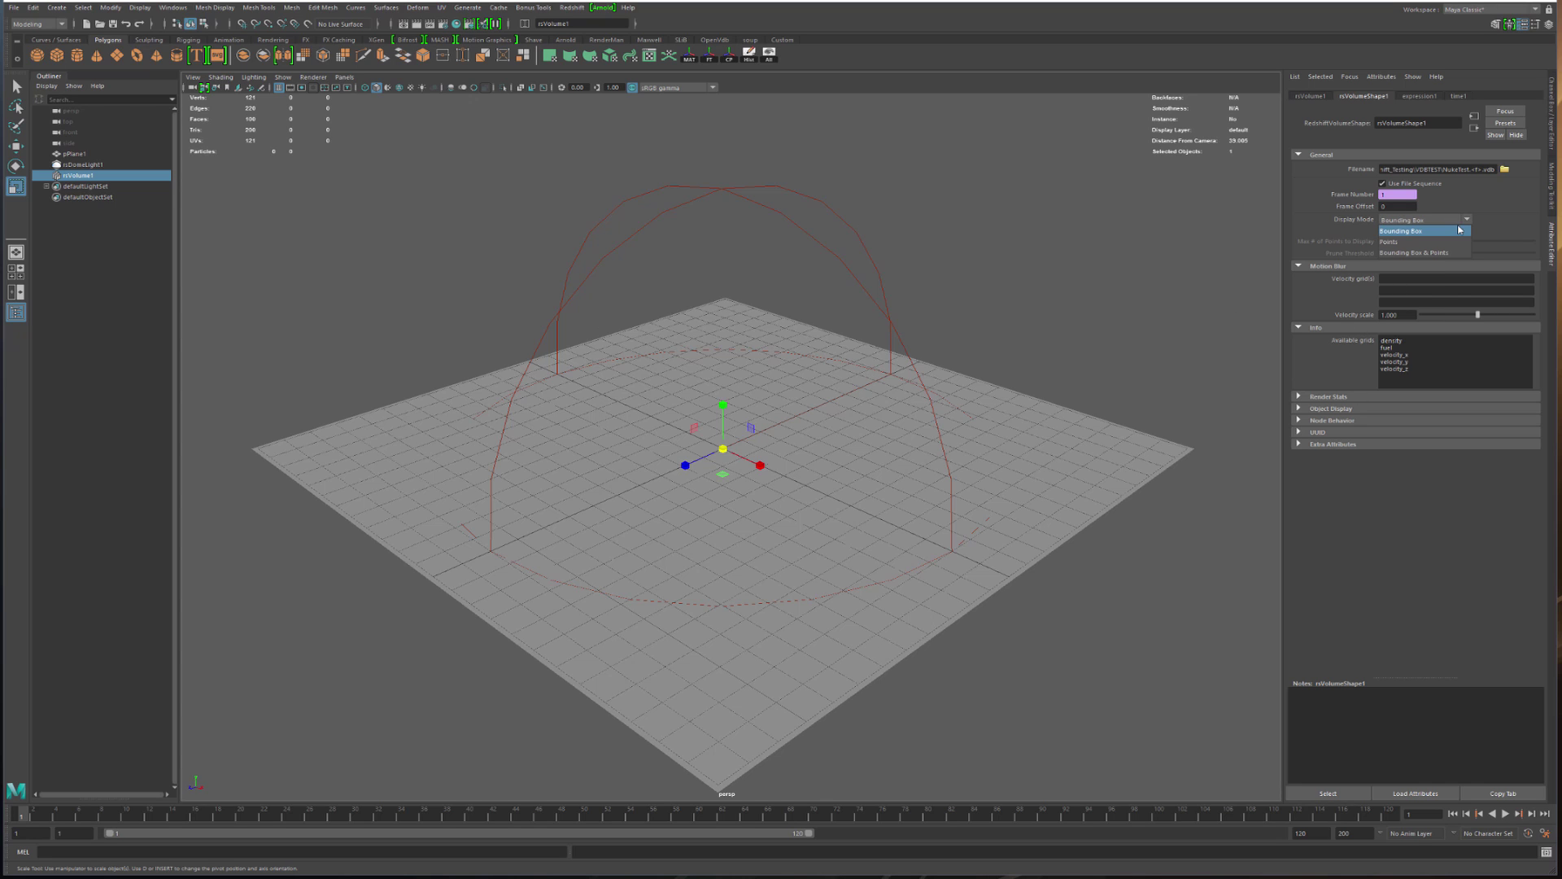
{"action": "left_click", "coordinate": [1422, 253]}
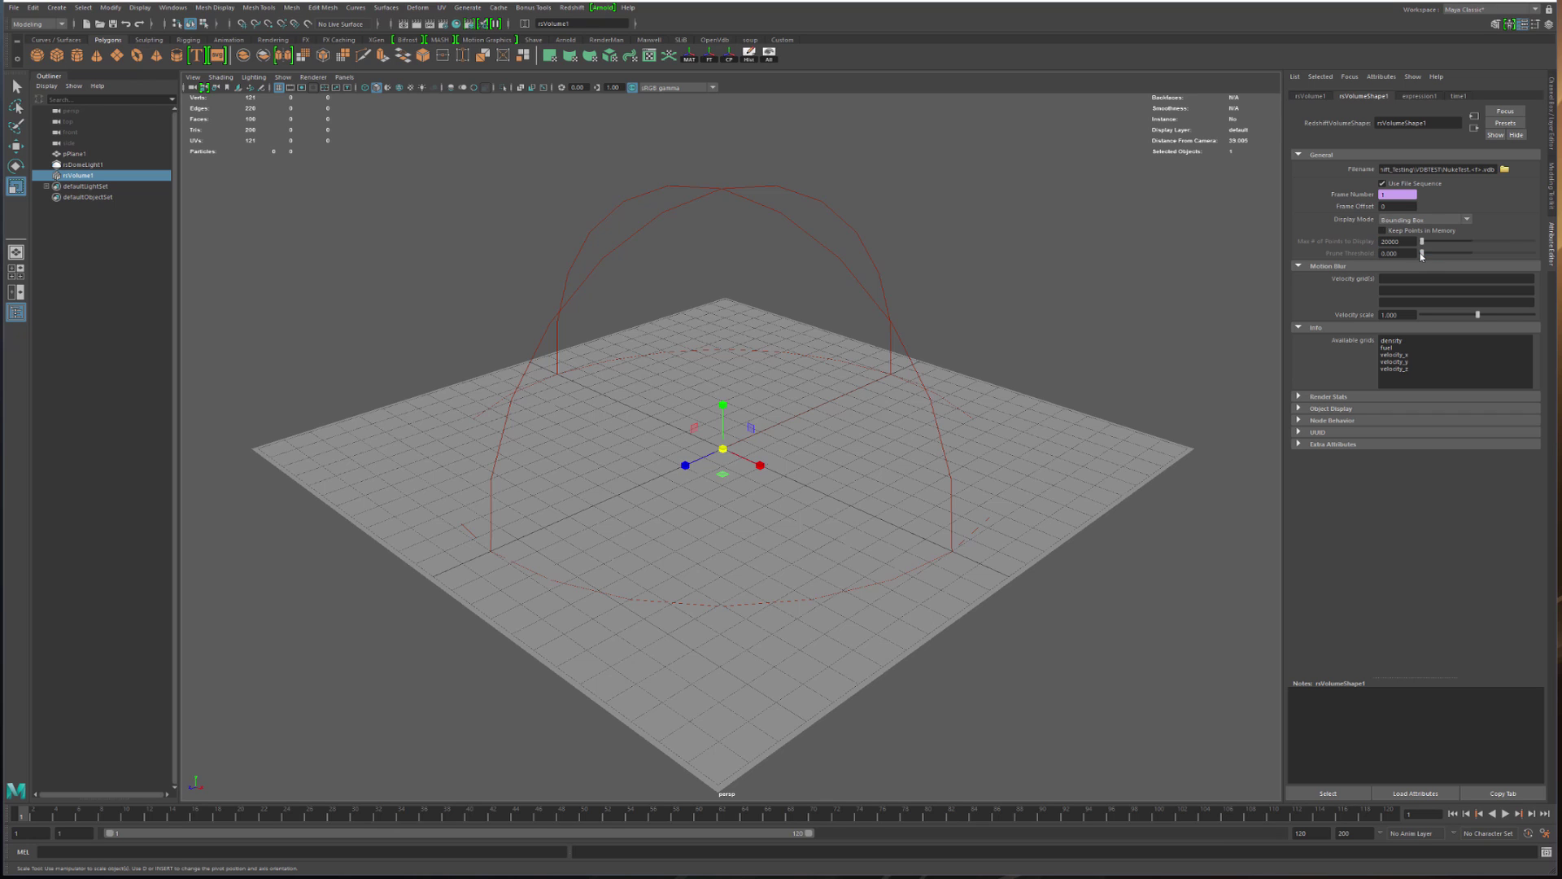
{"action": "left_click", "coordinate": [367, 815]}
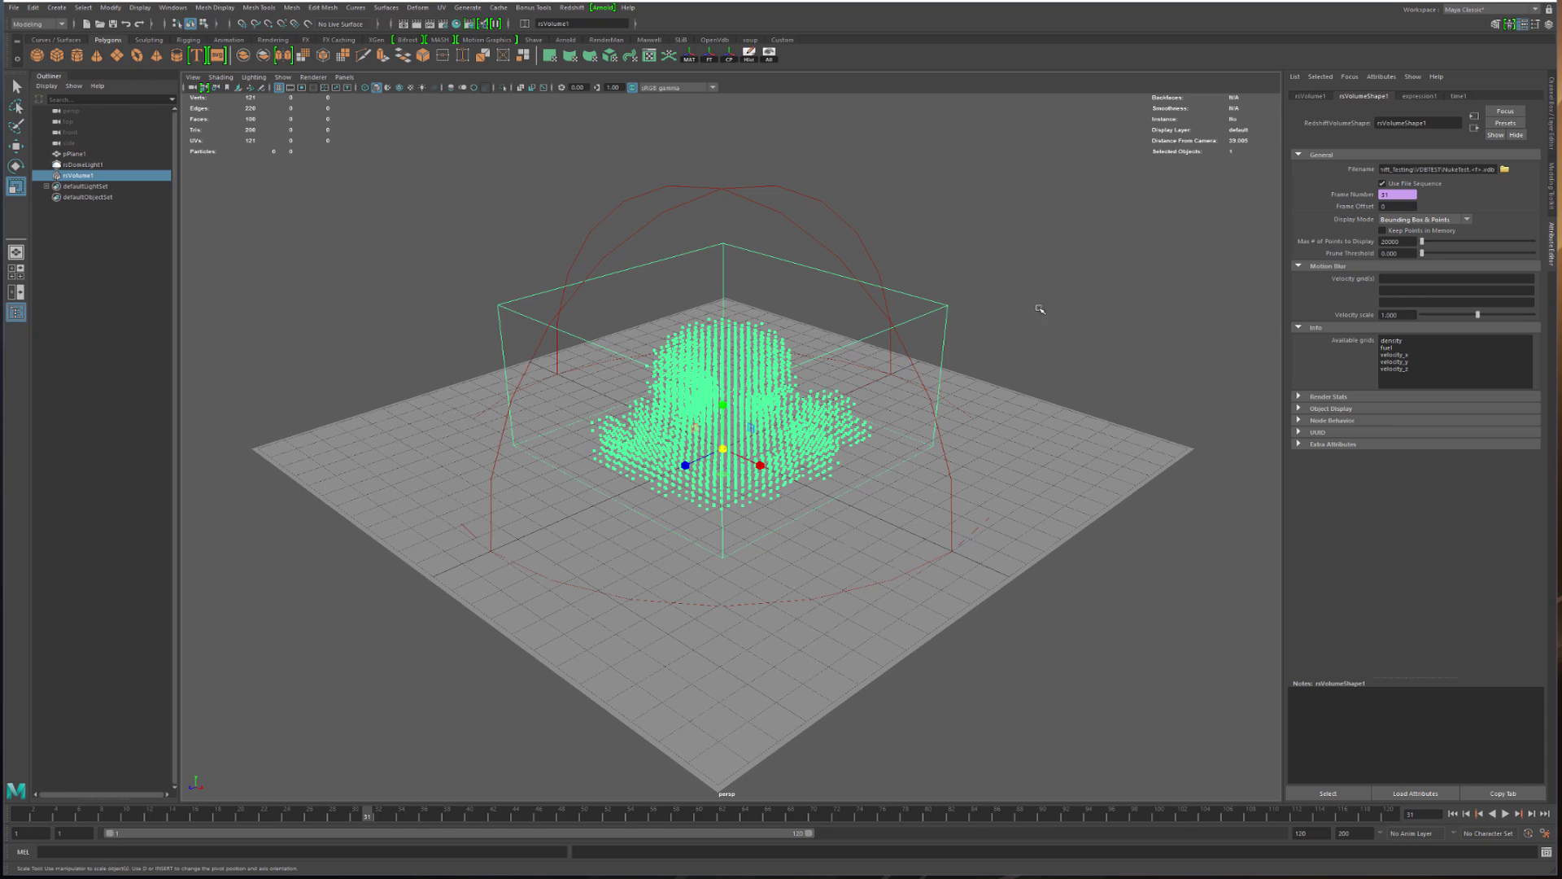
Compare the volume's Bounding Box and Points display modes, and restore Bounding Box & Points
{"action": "left_click", "coordinate": [1445, 221]}
{"action": "left_click", "coordinate": [1436, 232]}
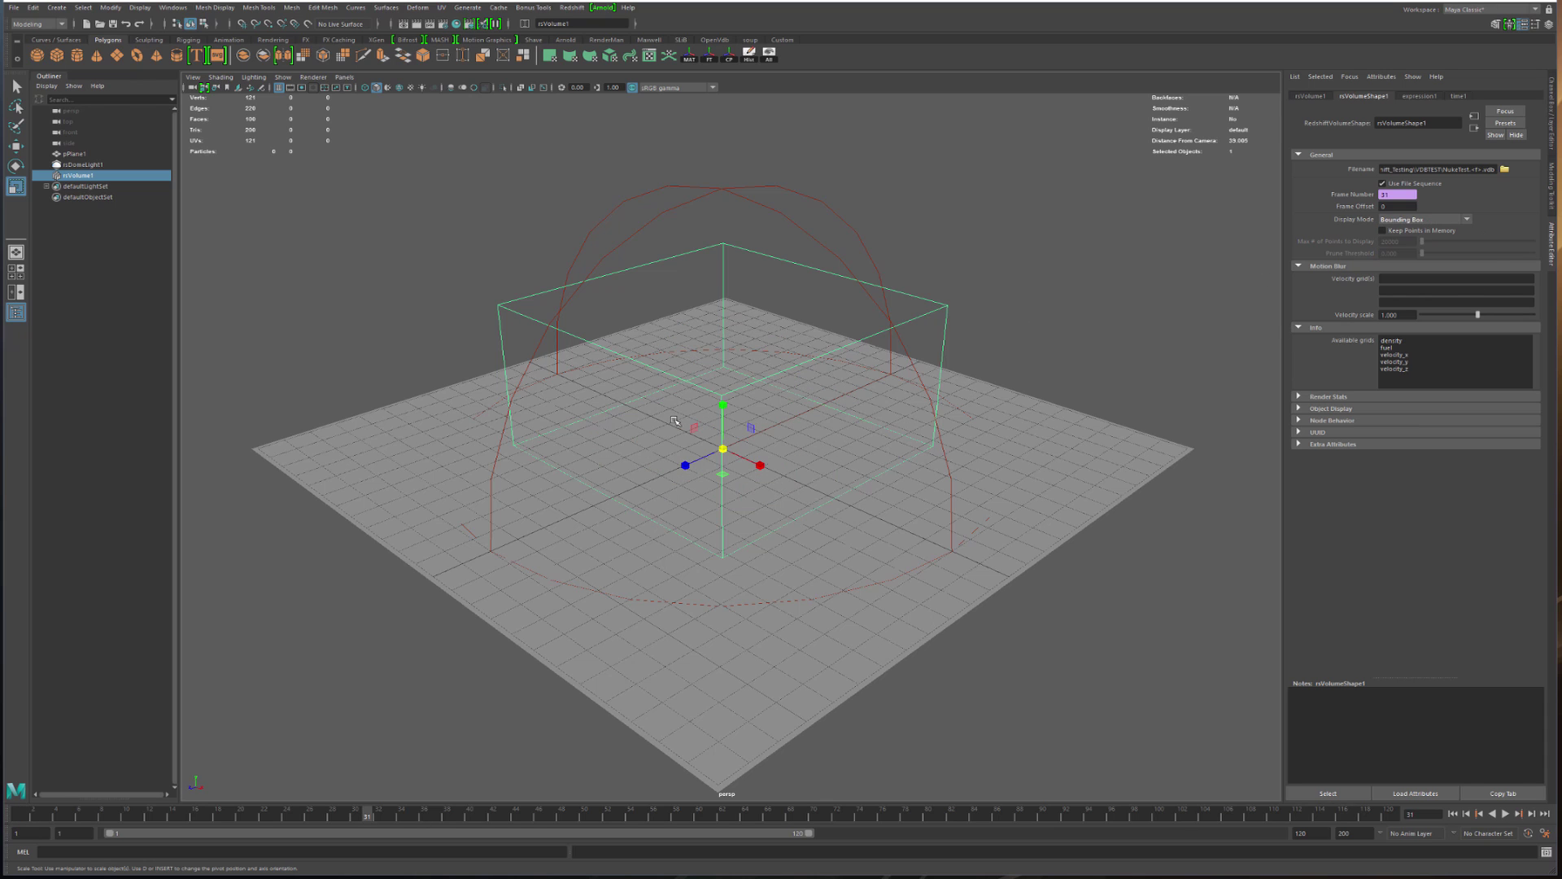
{"action": "left_click", "coordinate": [1436, 221]}
{"action": "left_click", "coordinate": [1399, 242]}
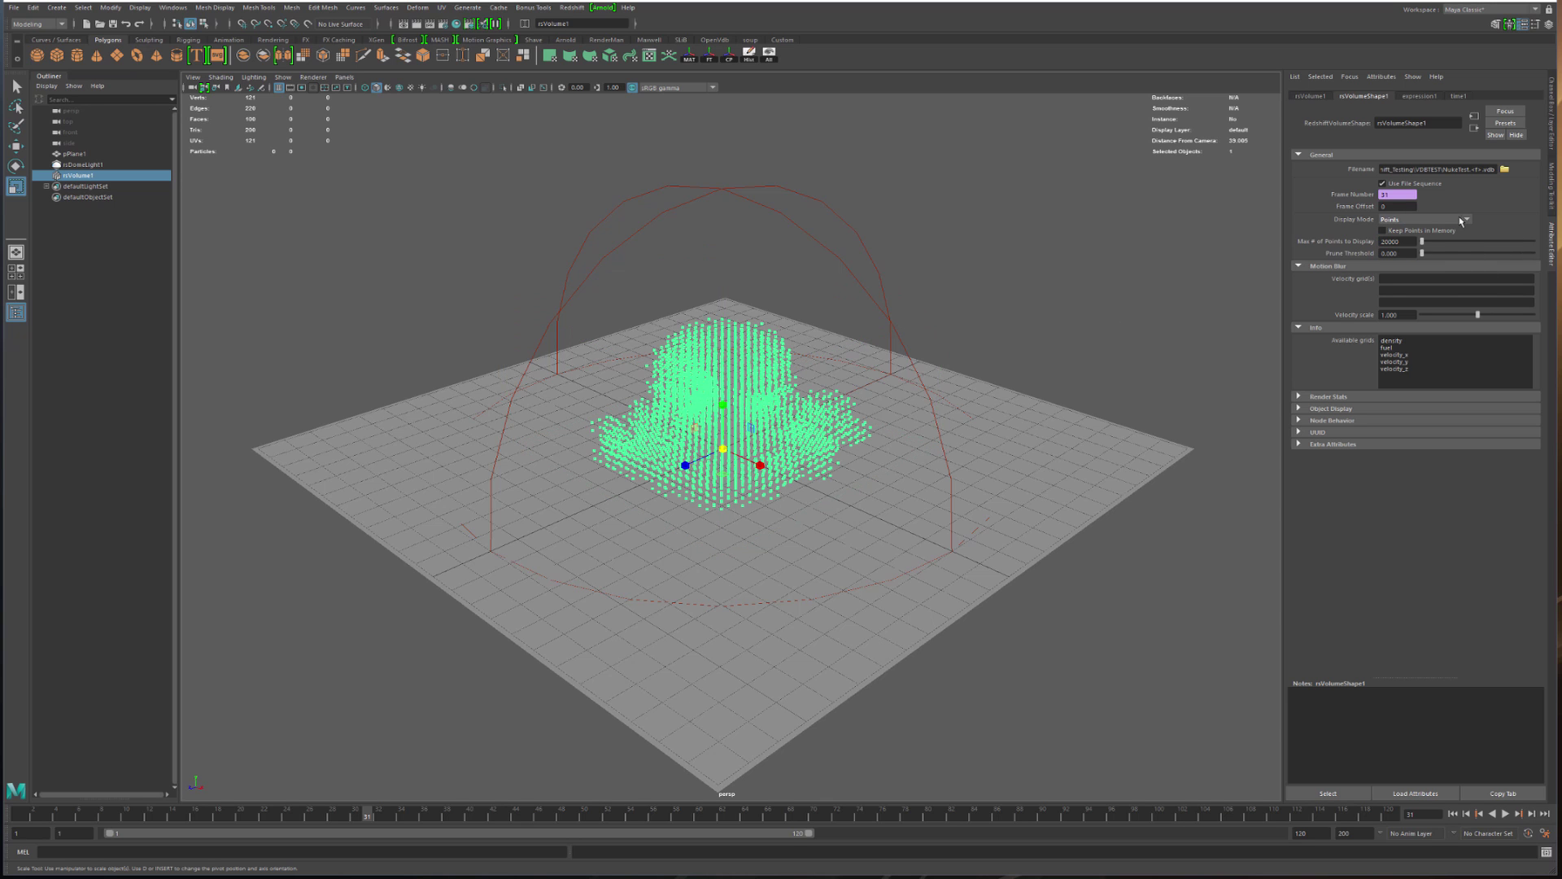
{"action": "left_click", "coordinate": [1431, 220]}
{"action": "left_click", "coordinate": [1410, 253]}
Assign velocity_x, velocity_y and velocity_z to the volume's three motion blur velocity grids, and clear the selection
{"action": "left_click_drag", "start_coordinate": [726, 326], "coordinate": [727, 299], "text": "alt"}
{"action": "right_click_drag", "start_coordinate": [727, 300], "coordinate": [838, 289], "text": "alt"}
{"action": "middle_click_drag", "start_coordinate": [838, 289], "coordinate": [869, 369], "text": "alt"}
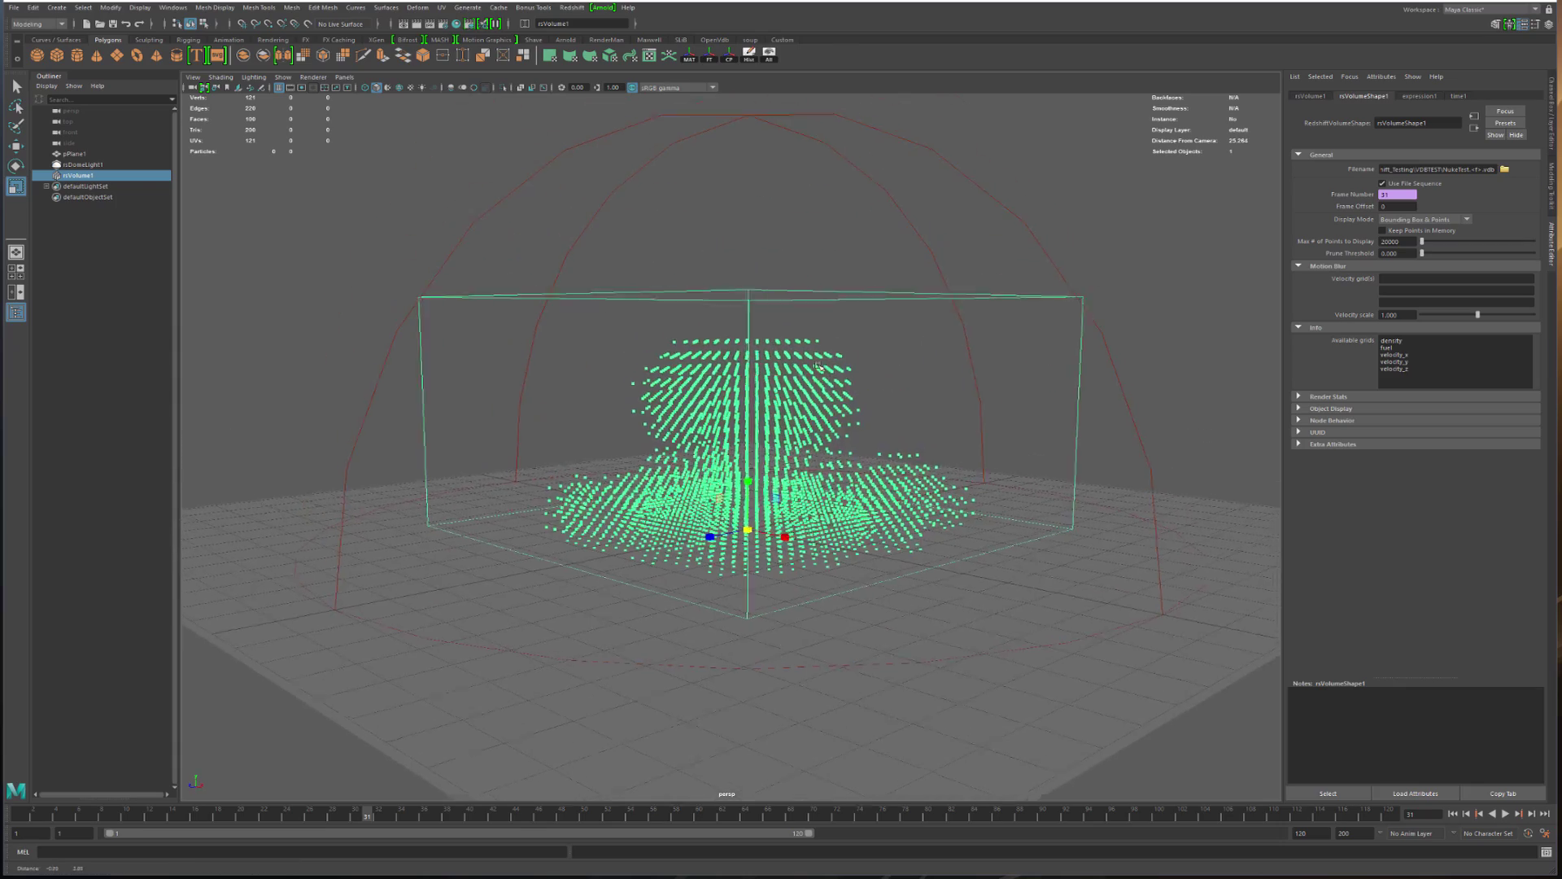
{"action": "mouse_move", "coordinate": [869, 368]}
{"action": "left_mouse_down", "text": "alt"}
{"action": "mouse_move", "coordinate": [802, 395]}
{"action": "mouse_move", "coordinate": [772, 375]}
{"action": "mouse_move", "coordinate": [961, 330]}
{"action": "mouse_move", "coordinate": [886, 362]}
{"action": "left_mouse_up", "text": "alt"}
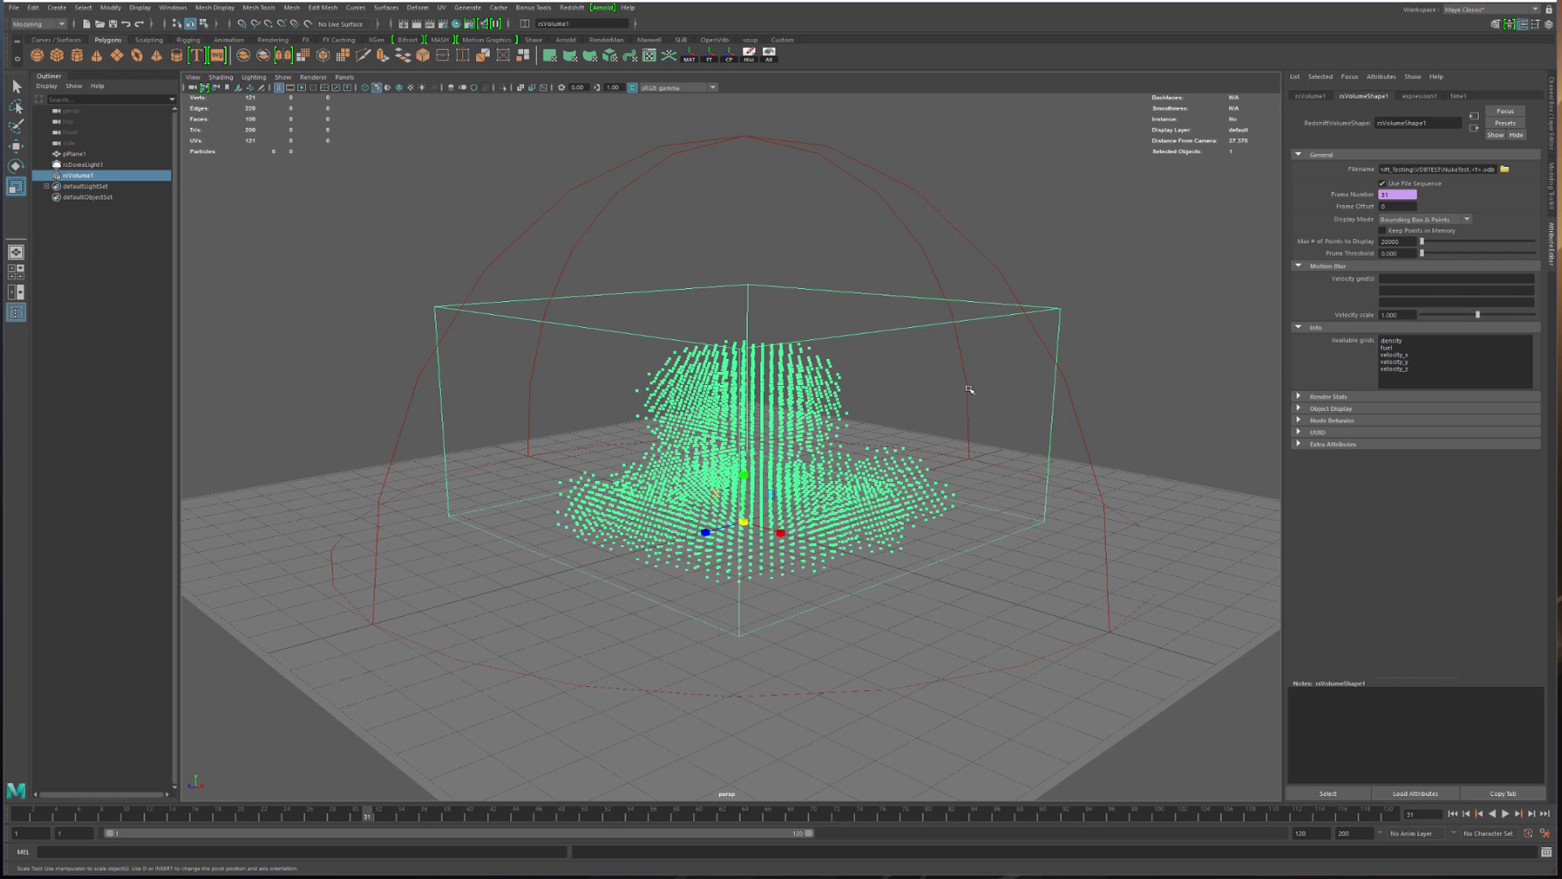
{"action": "left_click_drag", "start_coordinate": [987, 381], "coordinate": [1350, 311], "text": "alt"}
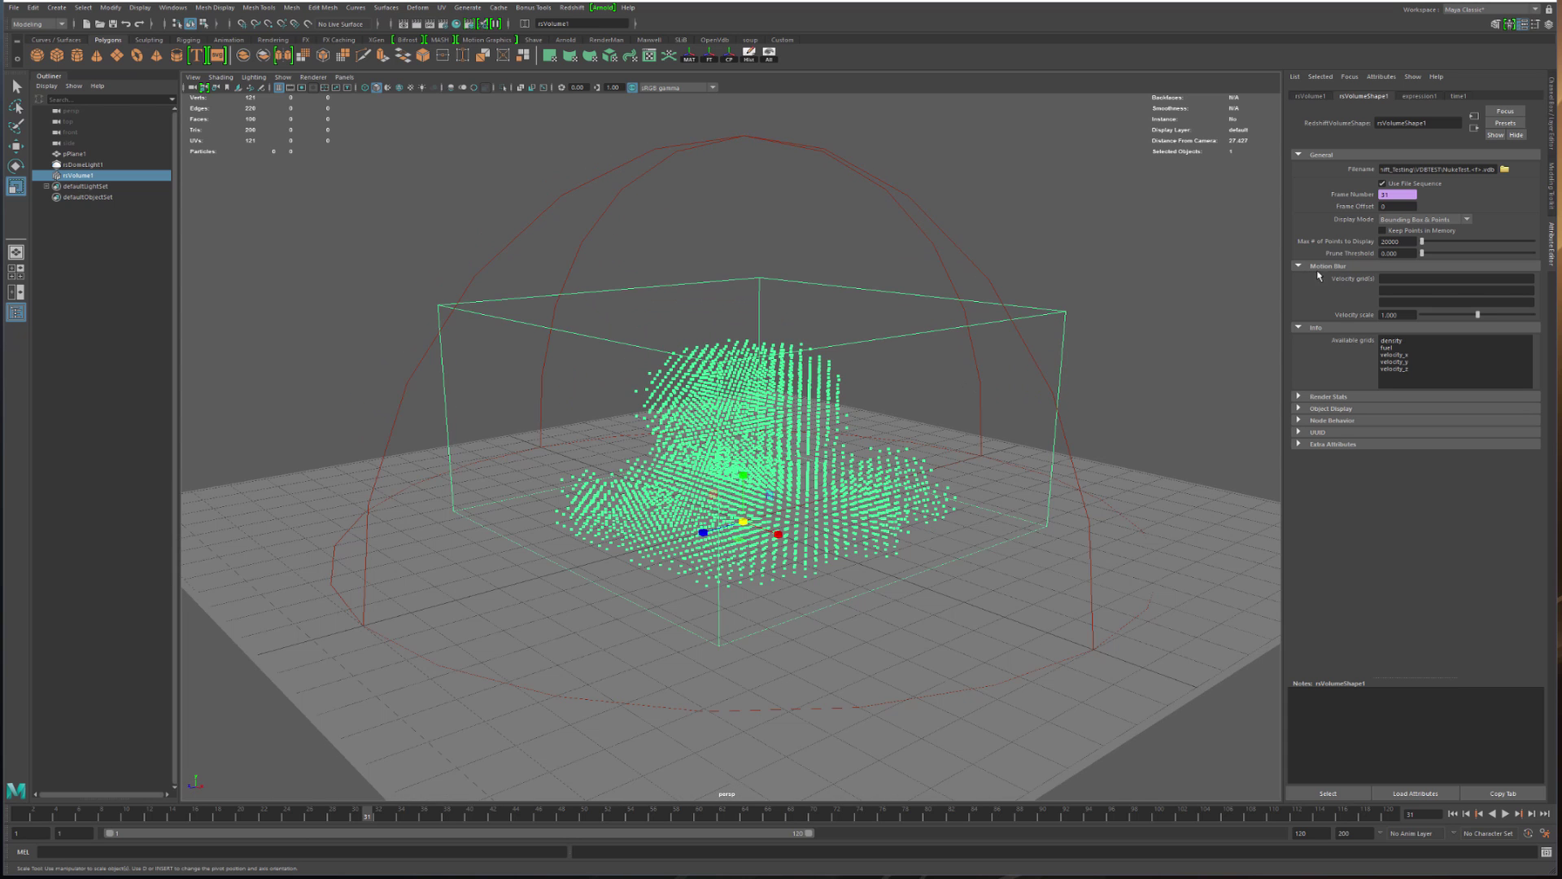
{"action": "left_click", "coordinate": [1400, 284]}
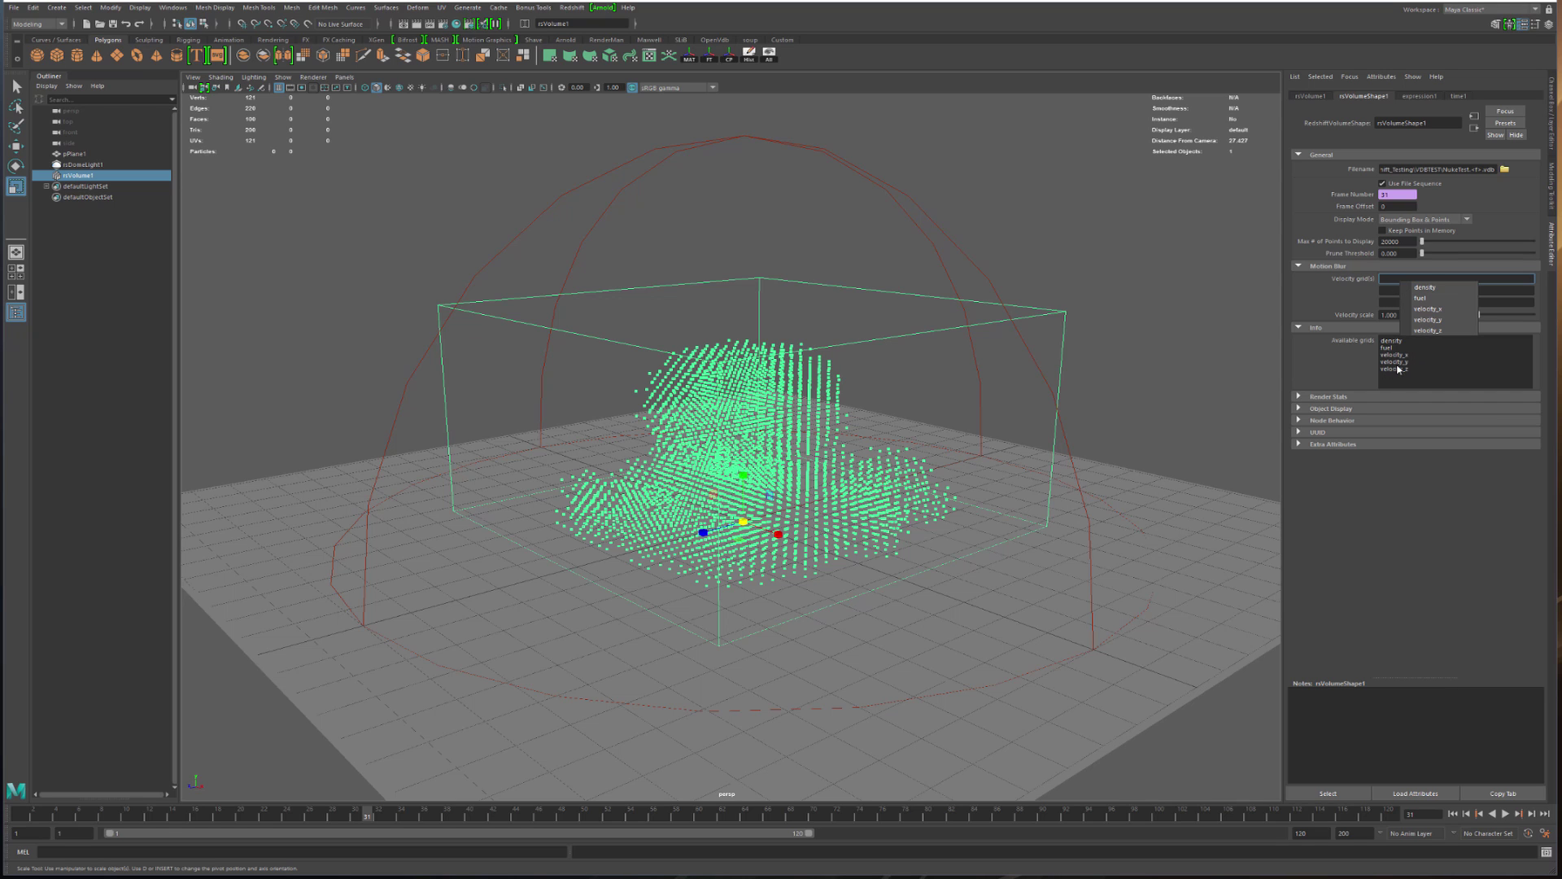
{"action": "left_click", "coordinate": [1428, 309]}
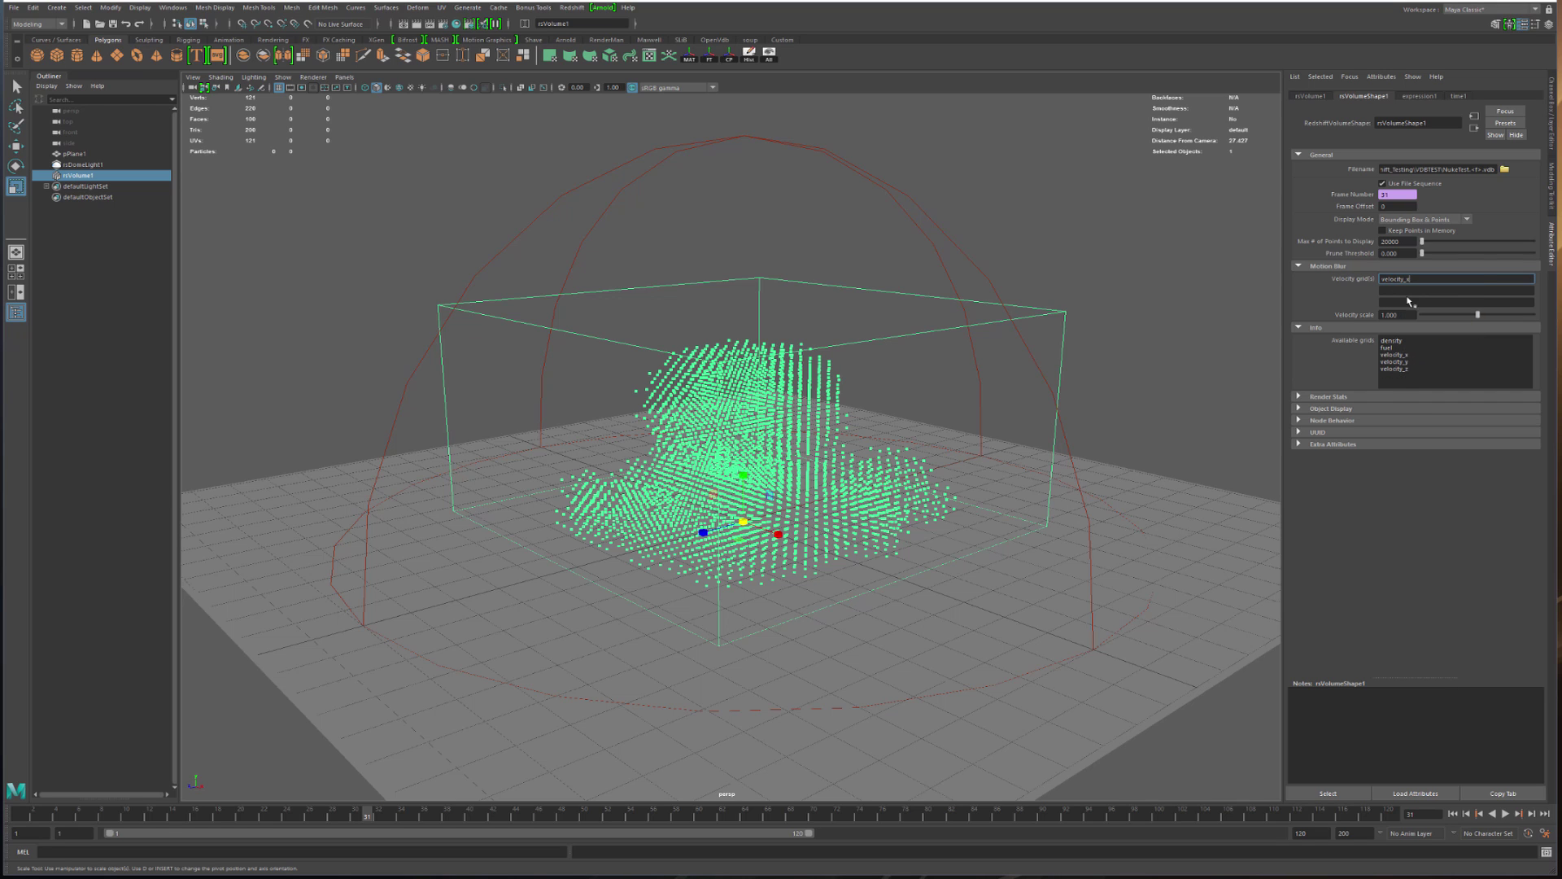
{"action": "left_click", "coordinate": [1402, 291]}
{"action": "left_click", "coordinate": [1432, 333]}
{"action": "left_click", "coordinate": [1391, 303]}
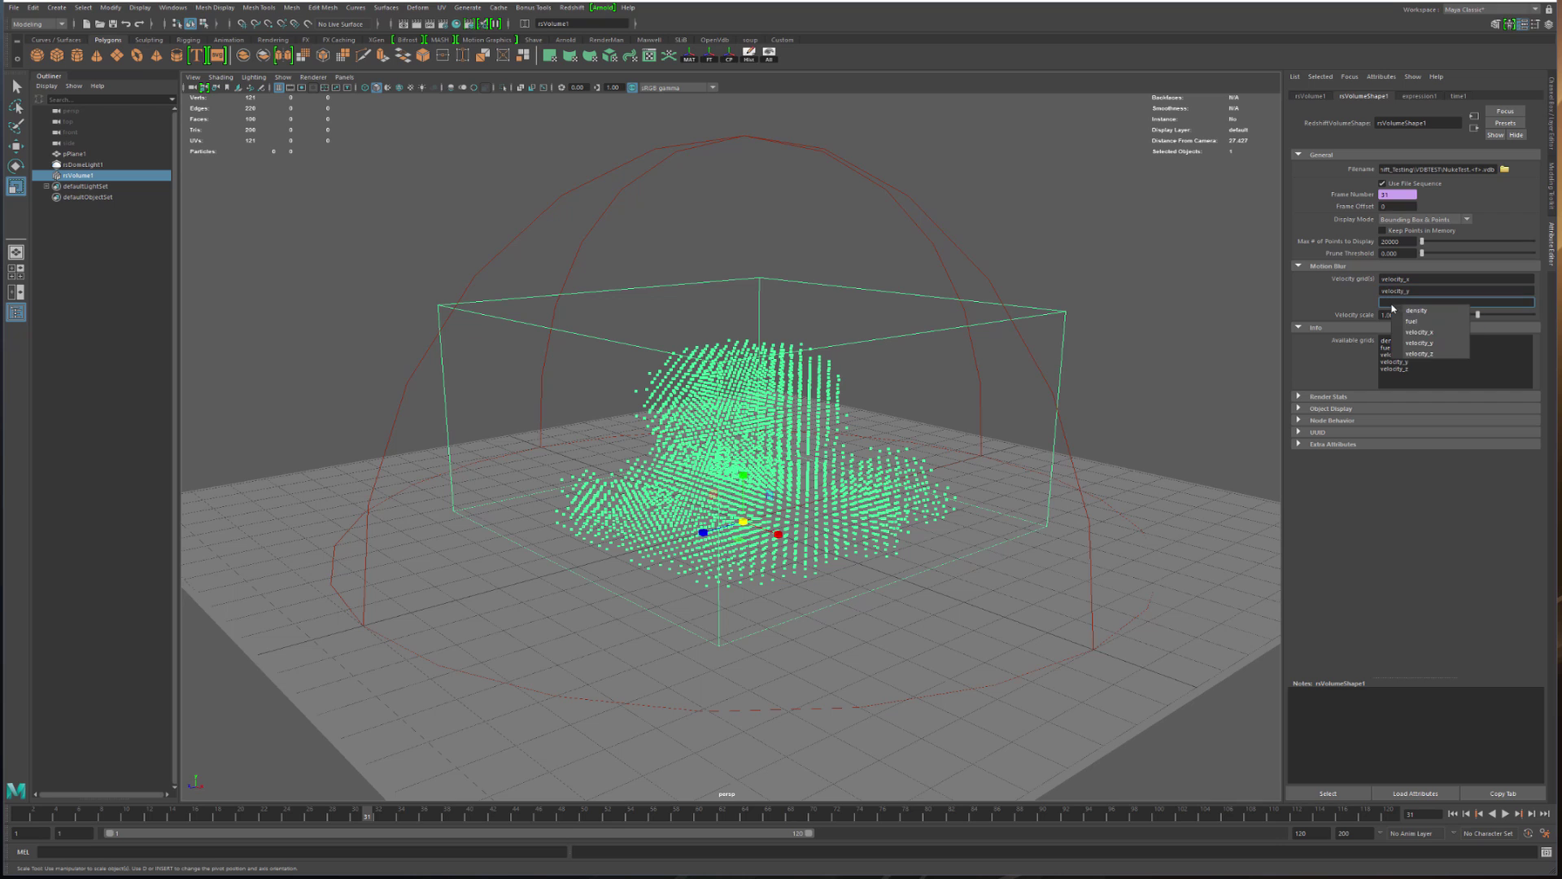
{"action": "left_click", "coordinate": [1420, 355]}
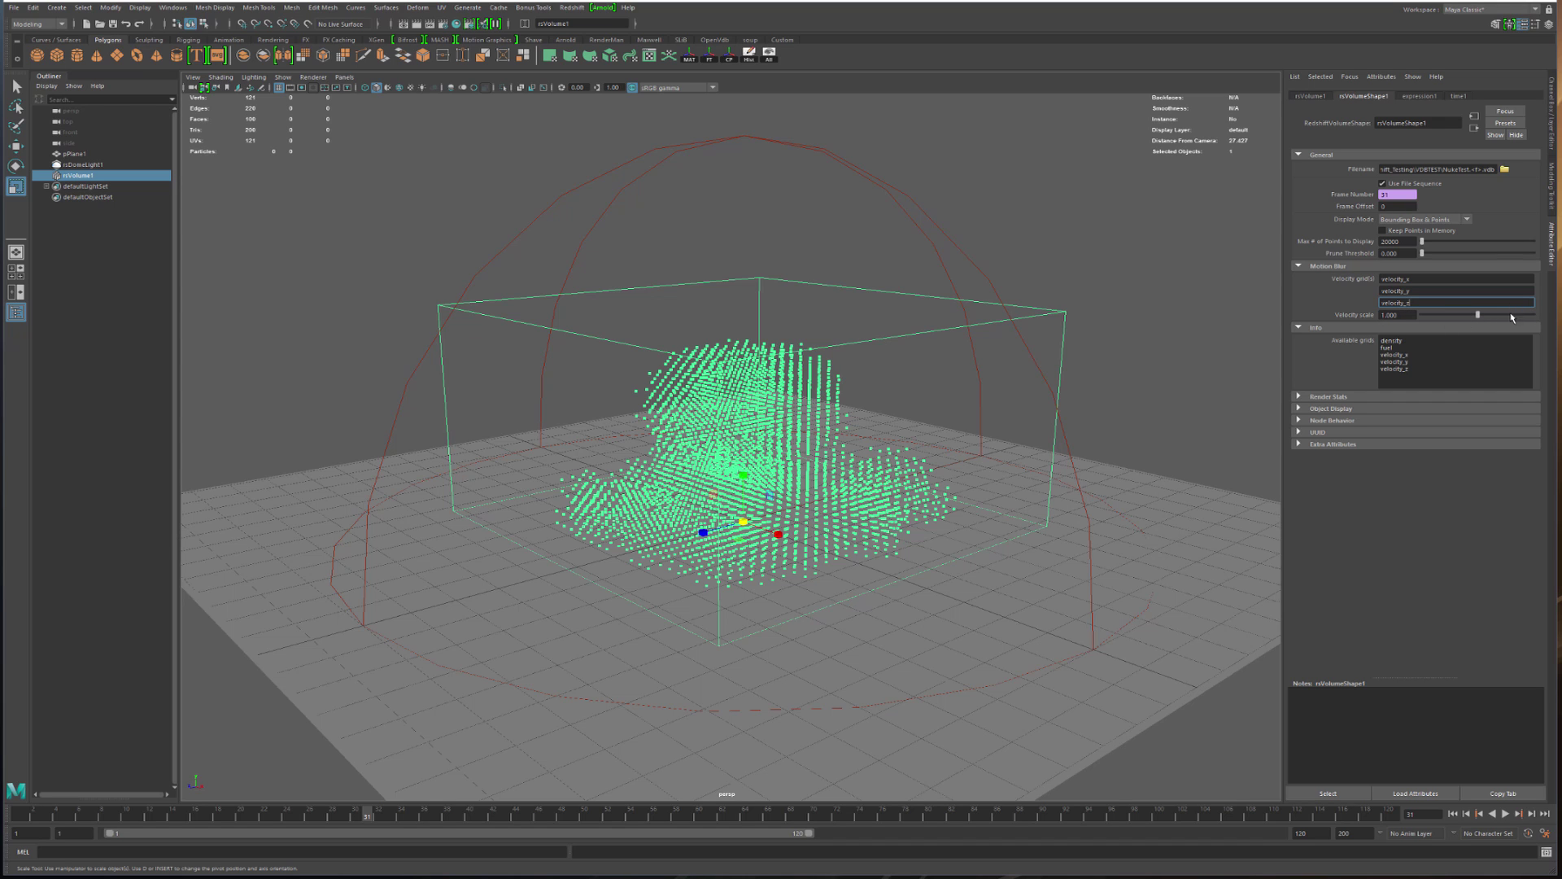
{"action": "left_click", "coordinate": [1397, 314]}
{"action": "left_click", "coordinate": [1214, 327]}
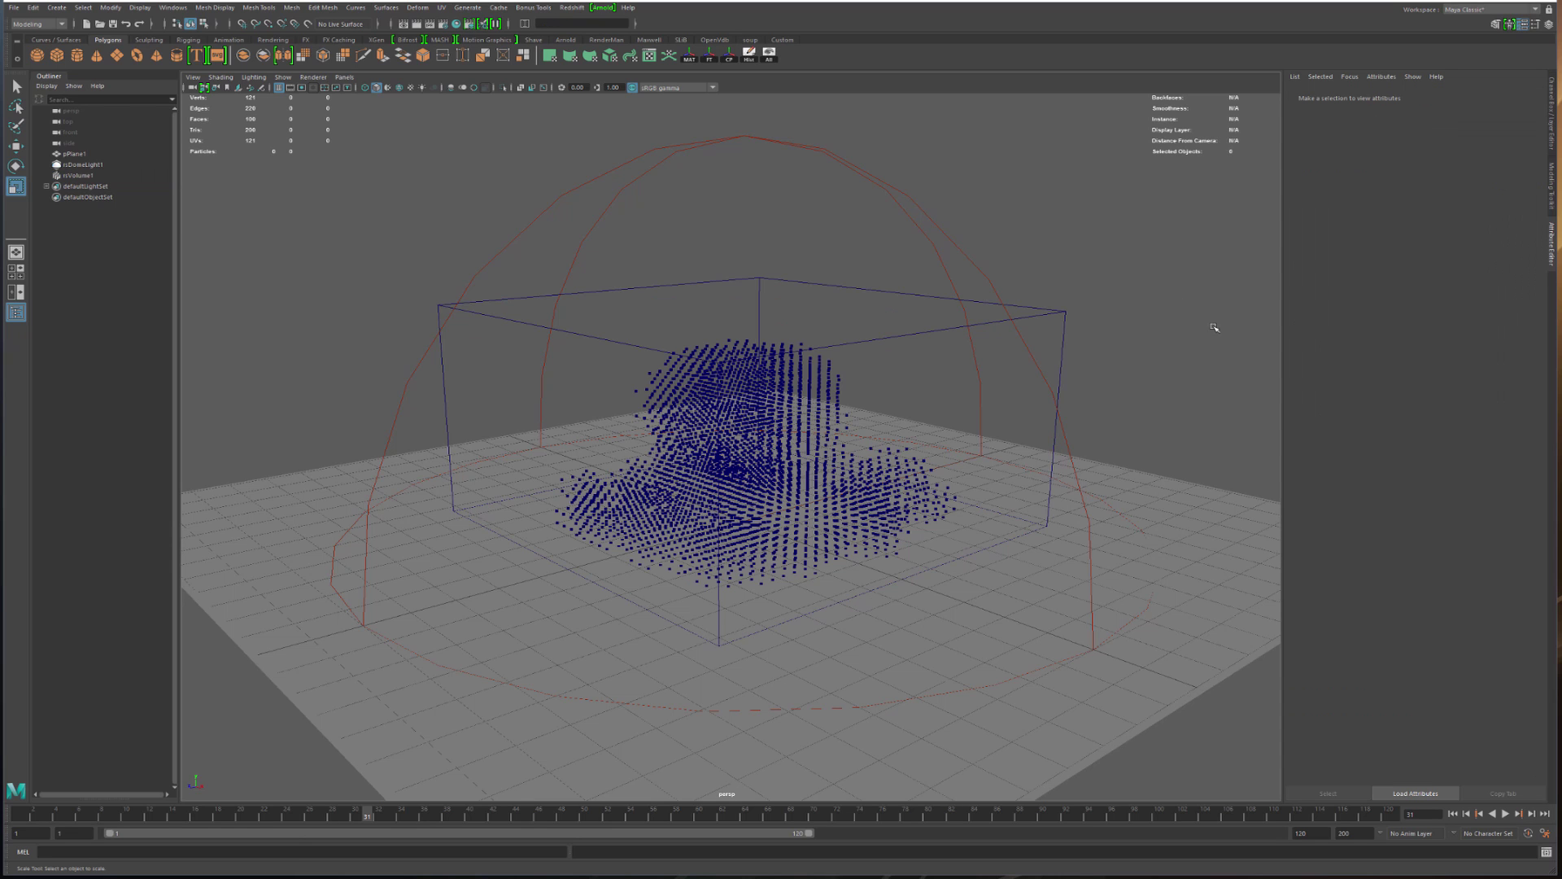
Reselect the volume, check its explosion shape at several frames up to frame 80, and stop at frame 34
{"action": "left_click", "coordinate": [790, 432]}
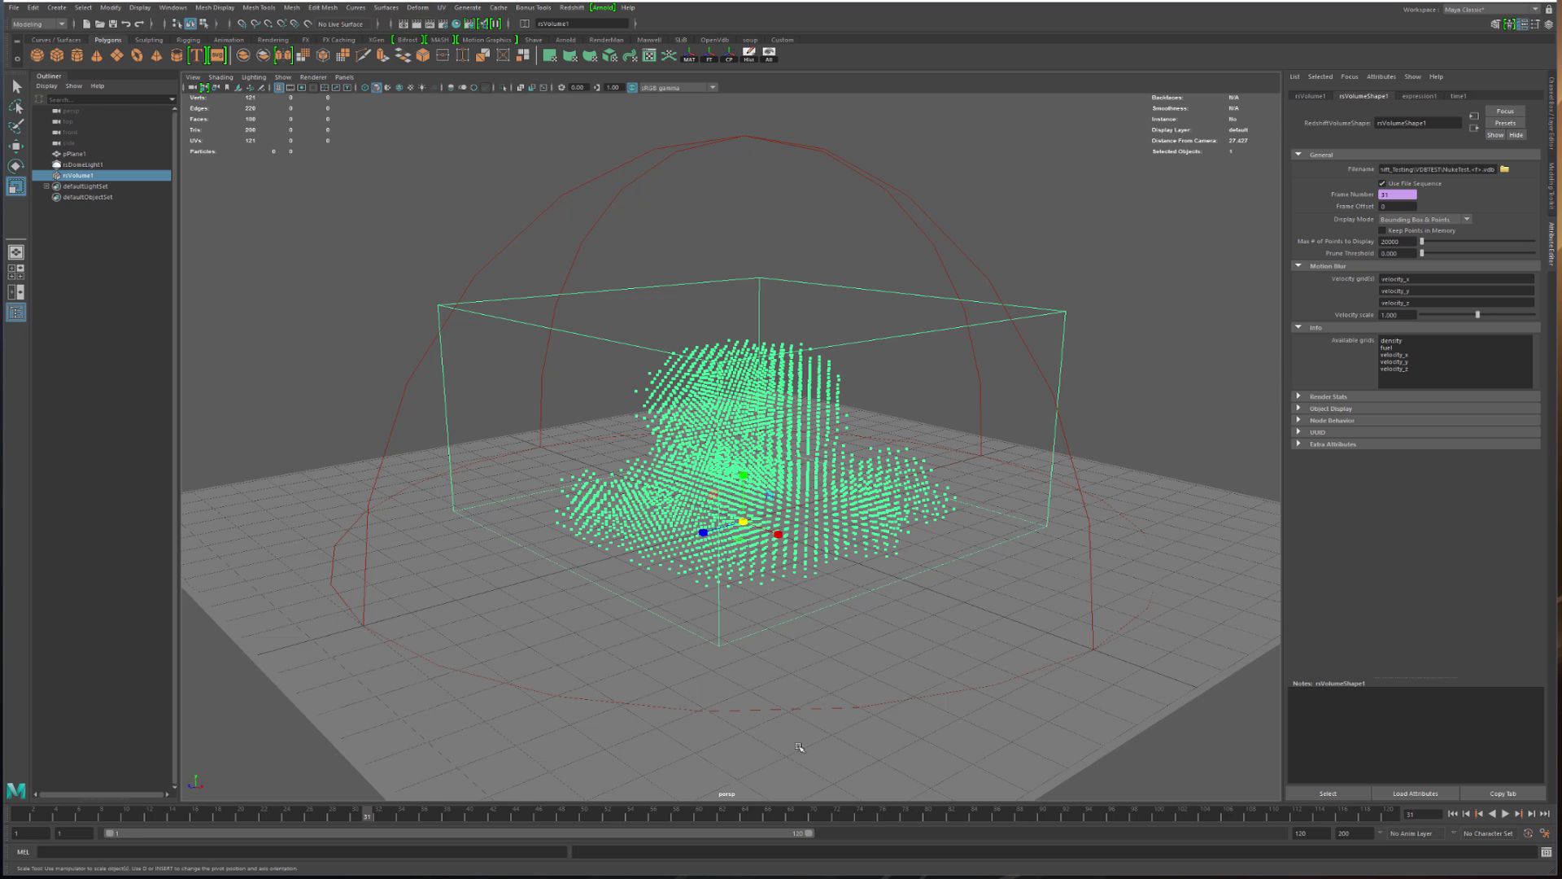
{"action": "double_click", "coordinate": [768, 814]}
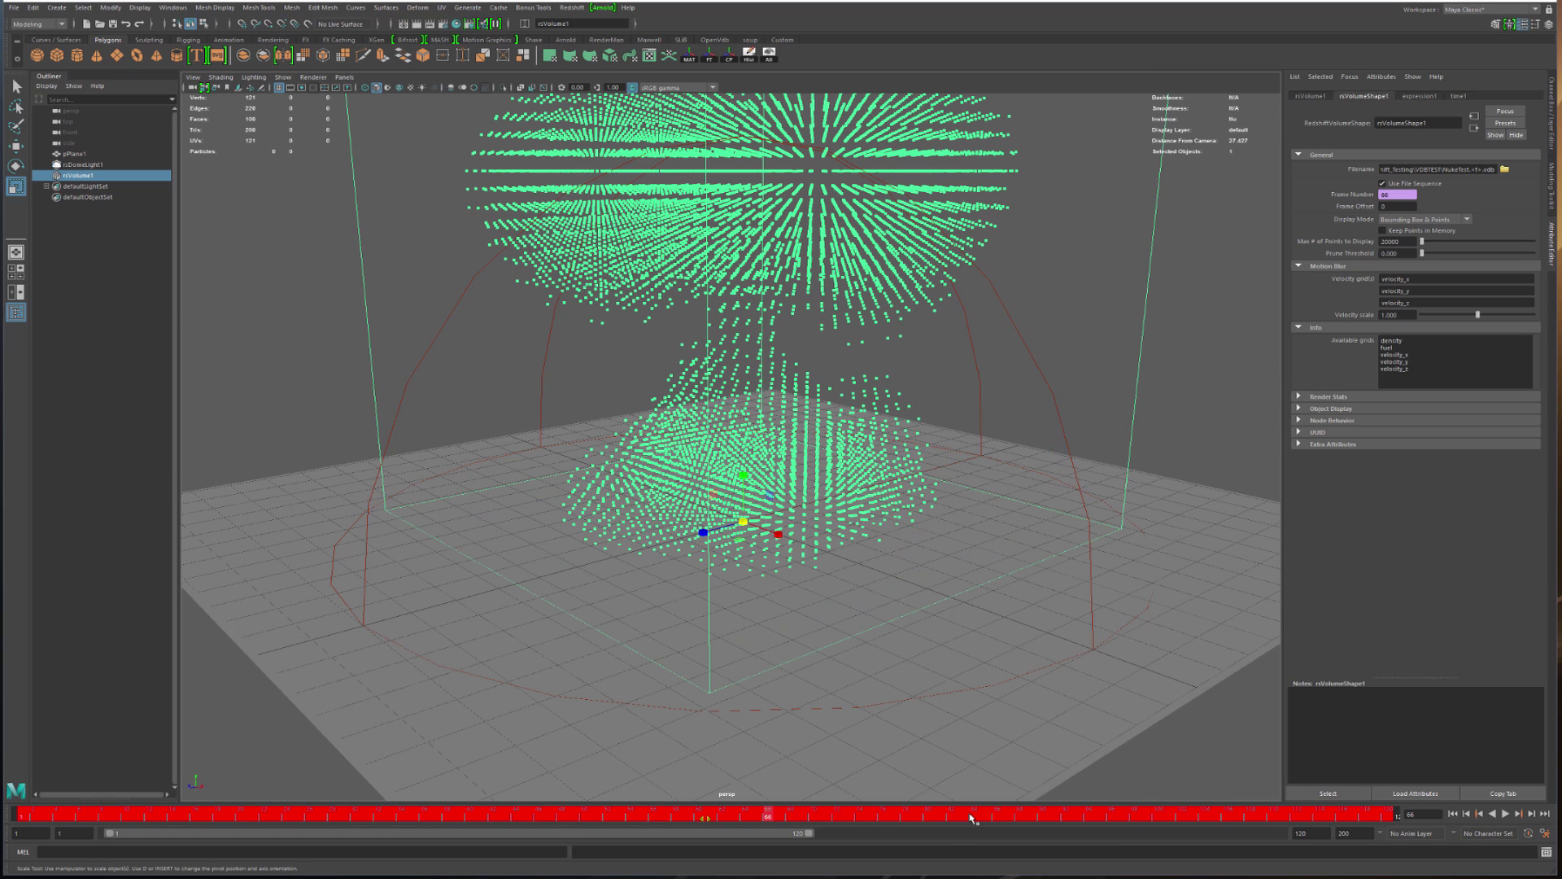
{"action": "left_click_drag", "start_coordinate": [970, 816], "coordinate": [930, 817]}
{"action": "scroll", "coordinate": [767, 473], "scroll_direction": "down", "scroll_amount": 3}
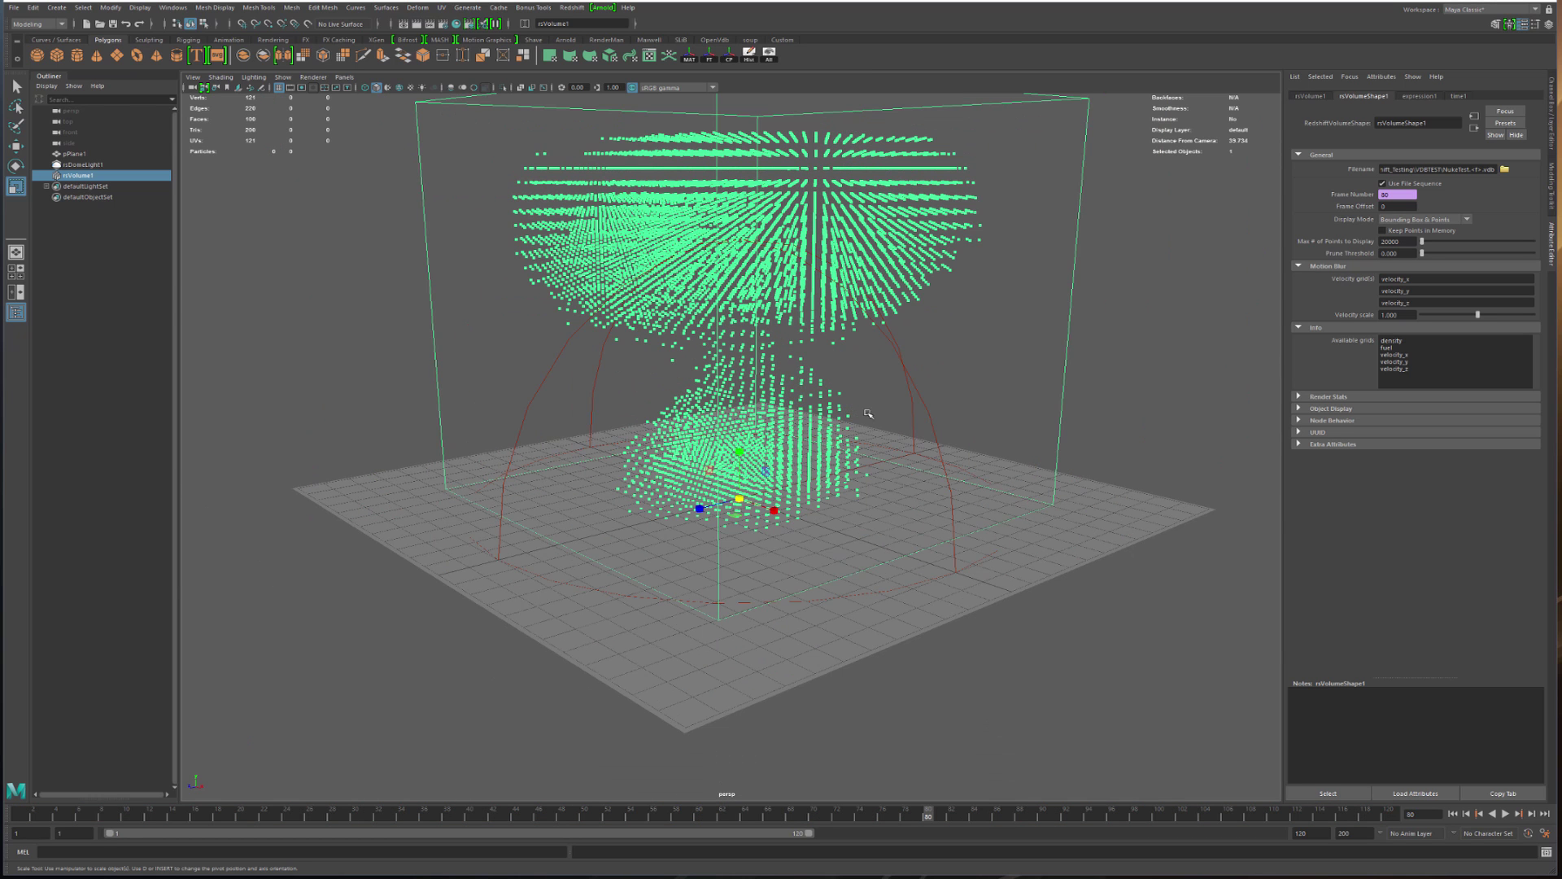
{"action": "scroll", "coordinate": [906, 342], "scroll_direction": "down", "scroll_amount": 2}
{"action": "left_click", "coordinate": [517, 814]}
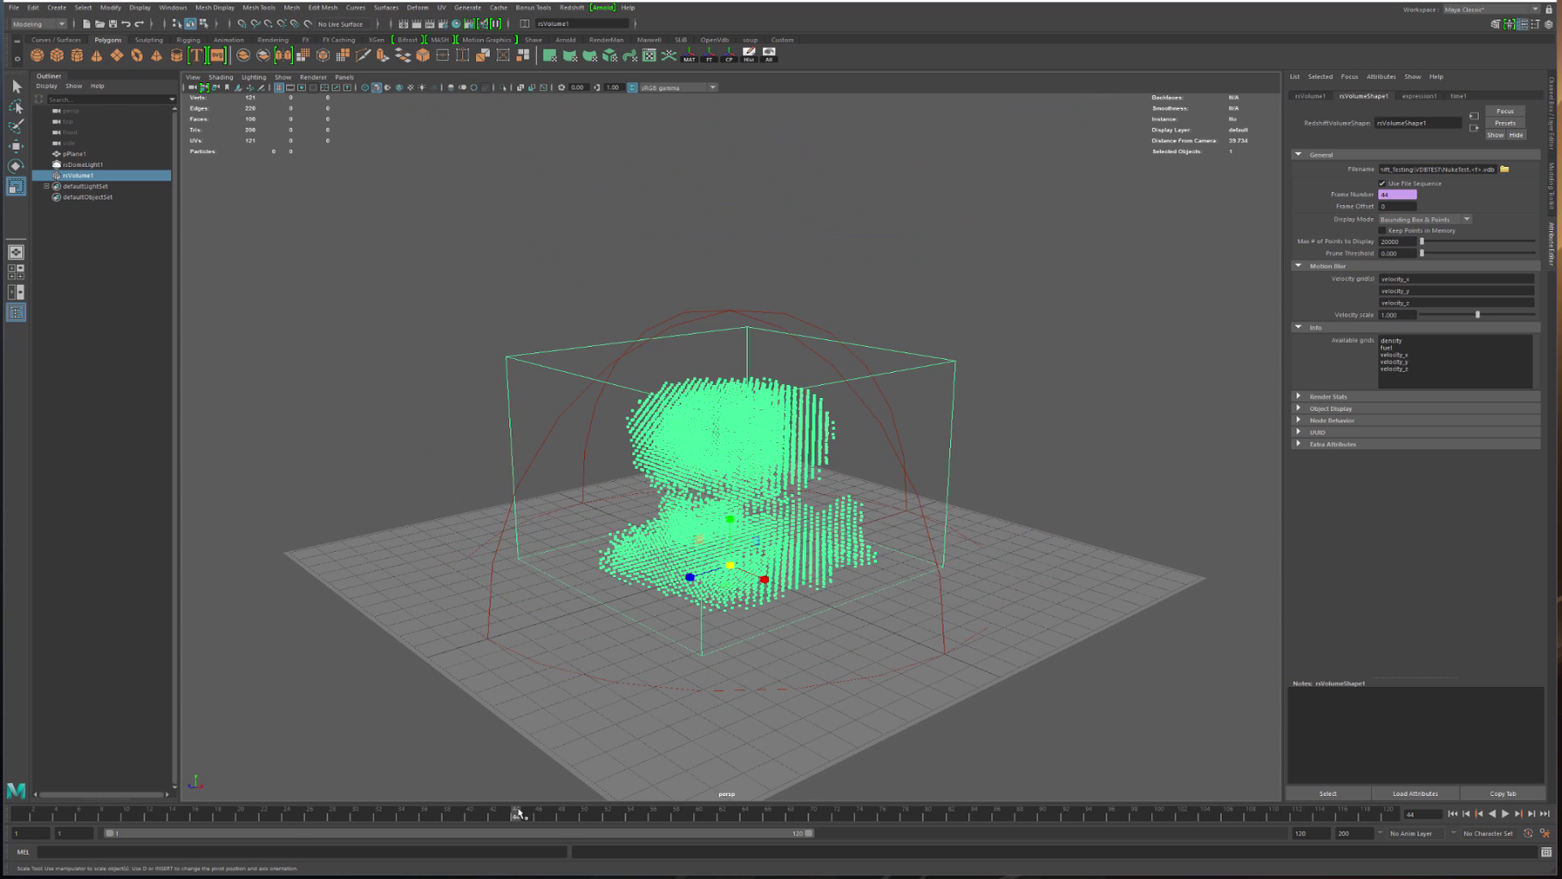
{"action": "left_click", "coordinate": [408, 811]}
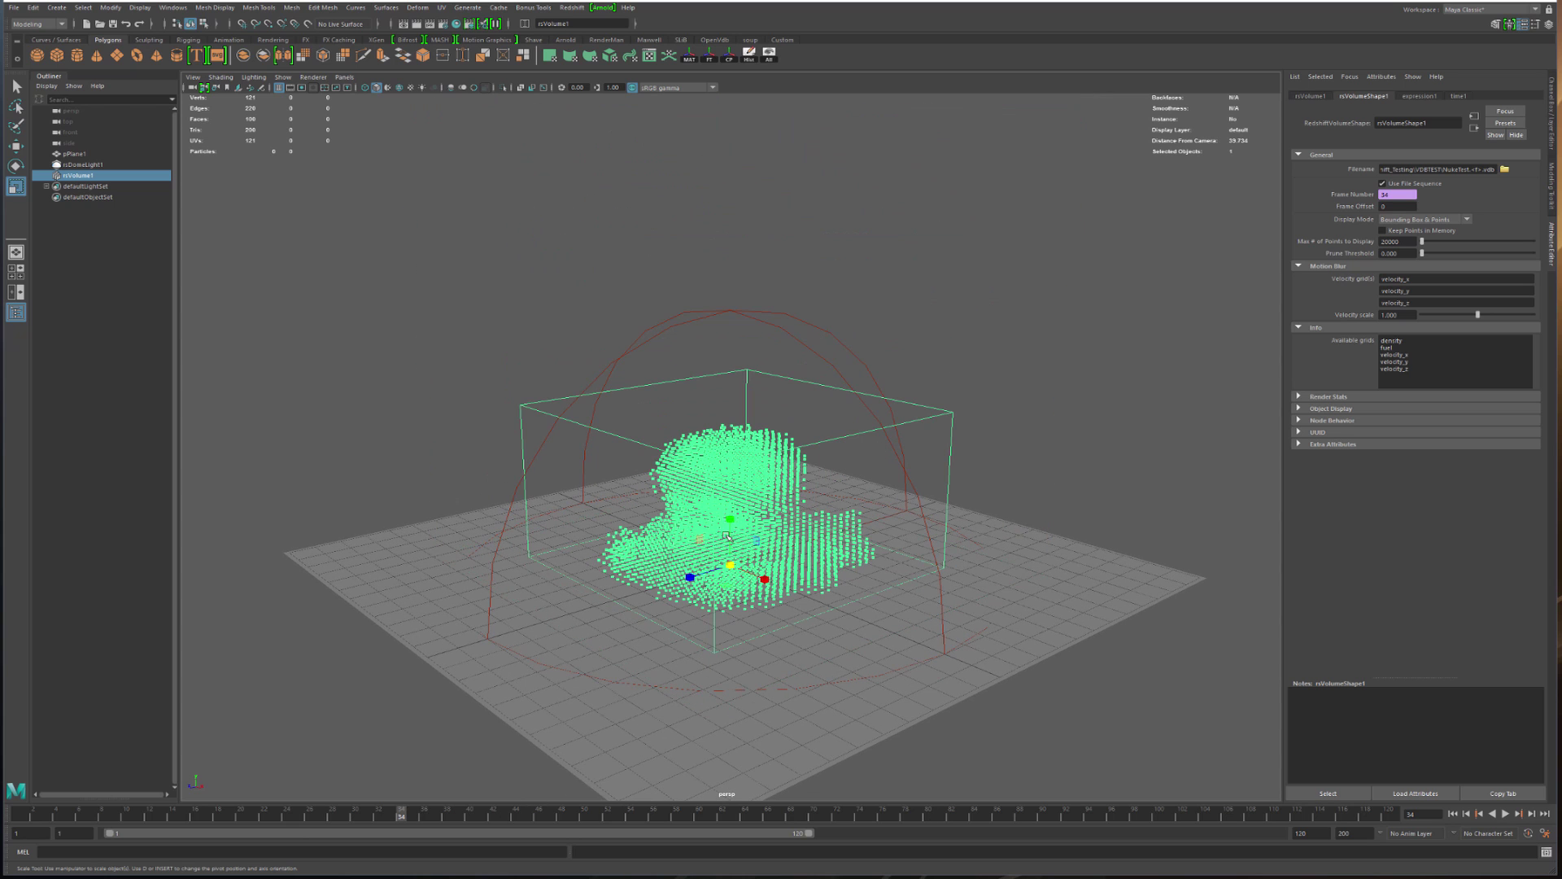
Open the volume material from the volume's shading group and set its Scatter Channel to density
{"action": "right_click", "coordinate": [766, 480]}
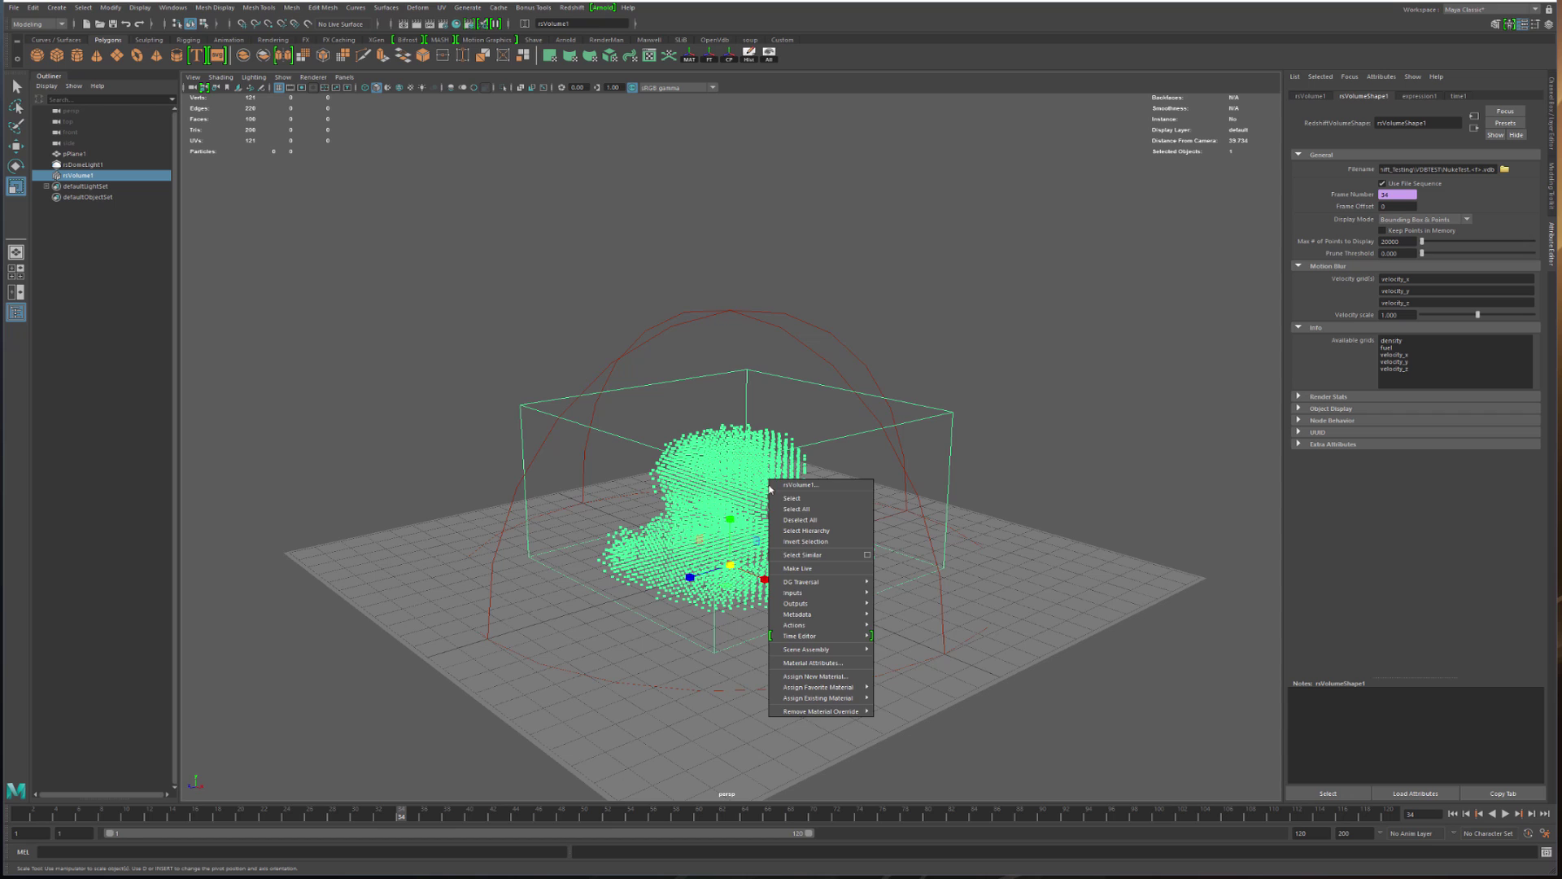
{"action": "left_click", "coordinate": [822, 664]}
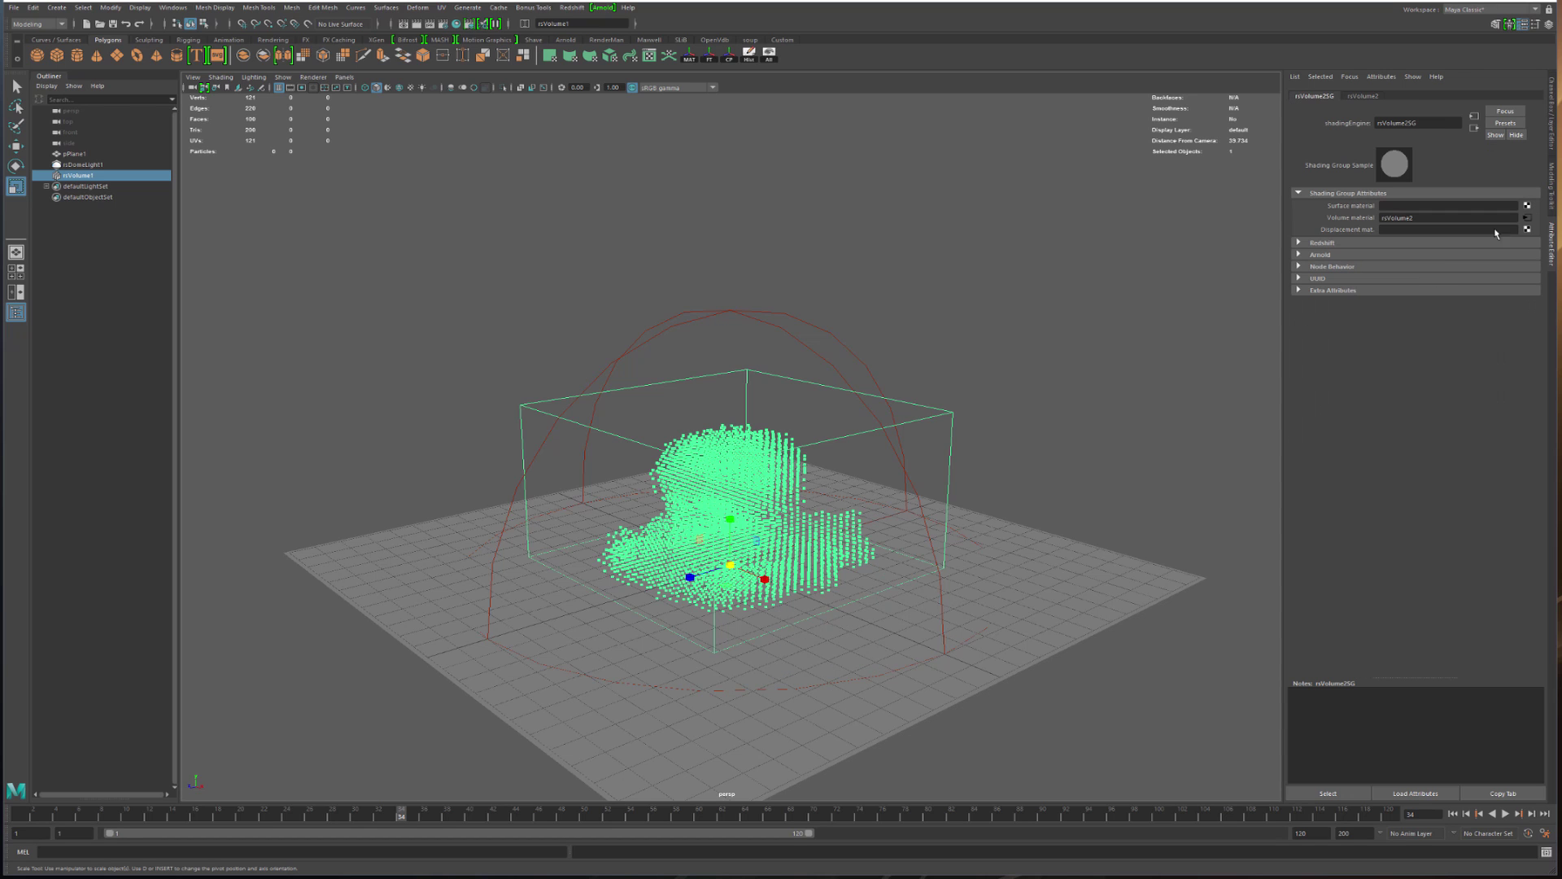
{"action": "left_click", "coordinate": [1527, 218]}
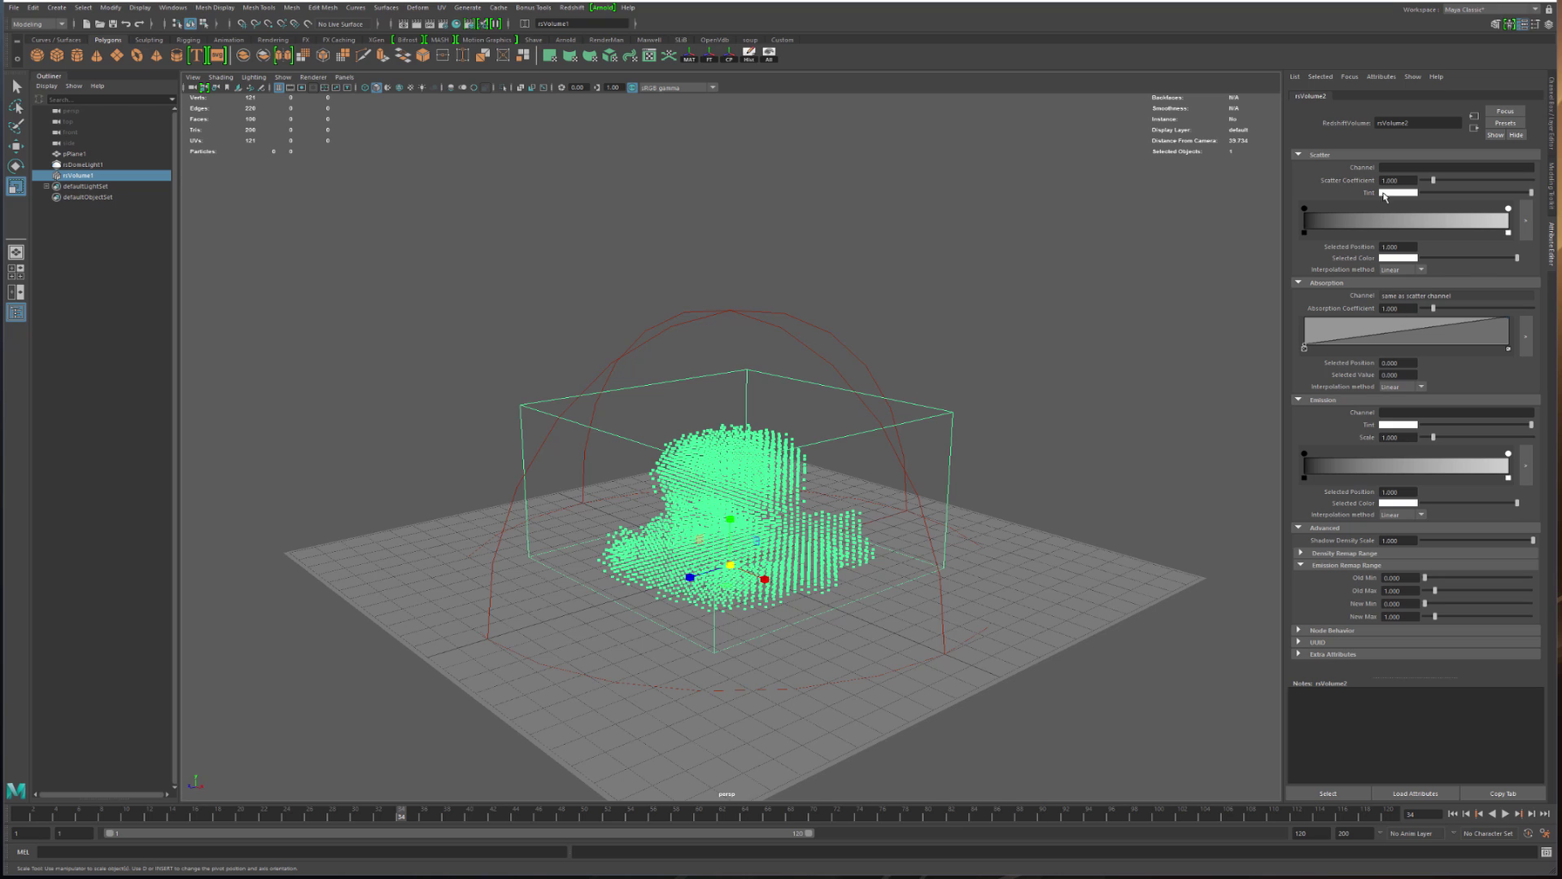
{"action": "left_click", "coordinate": [1399, 168]}
{"action": "type", "text": "density"}
{"action": "left_click", "coordinate": [1403, 169]}
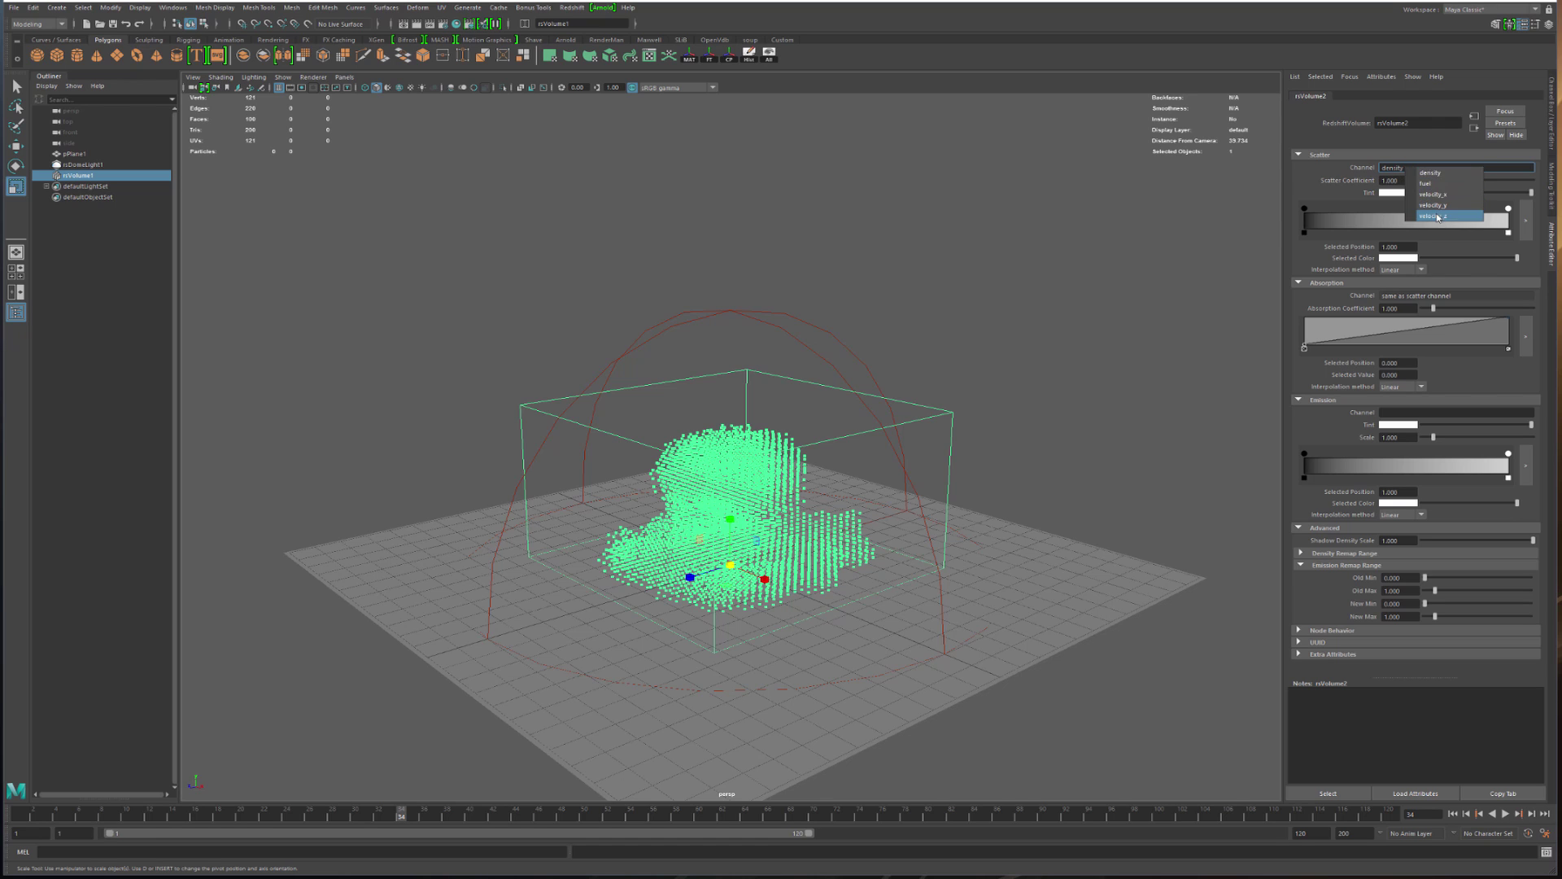
{"action": "left_click", "coordinate": [1433, 174]}
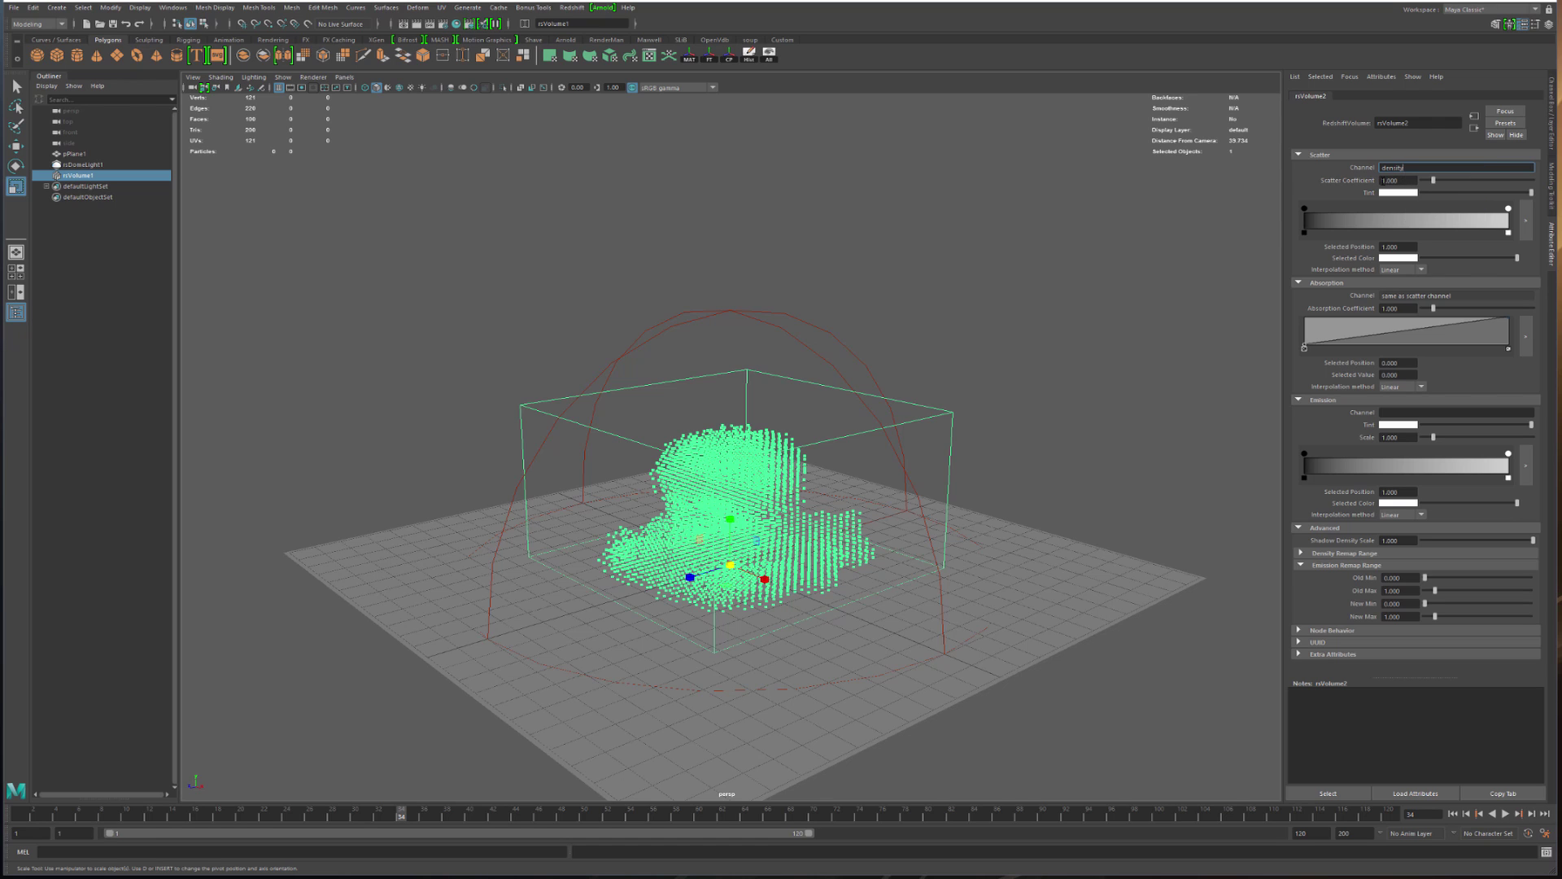
{"action": "left_click", "coordinate": [988, 371]}
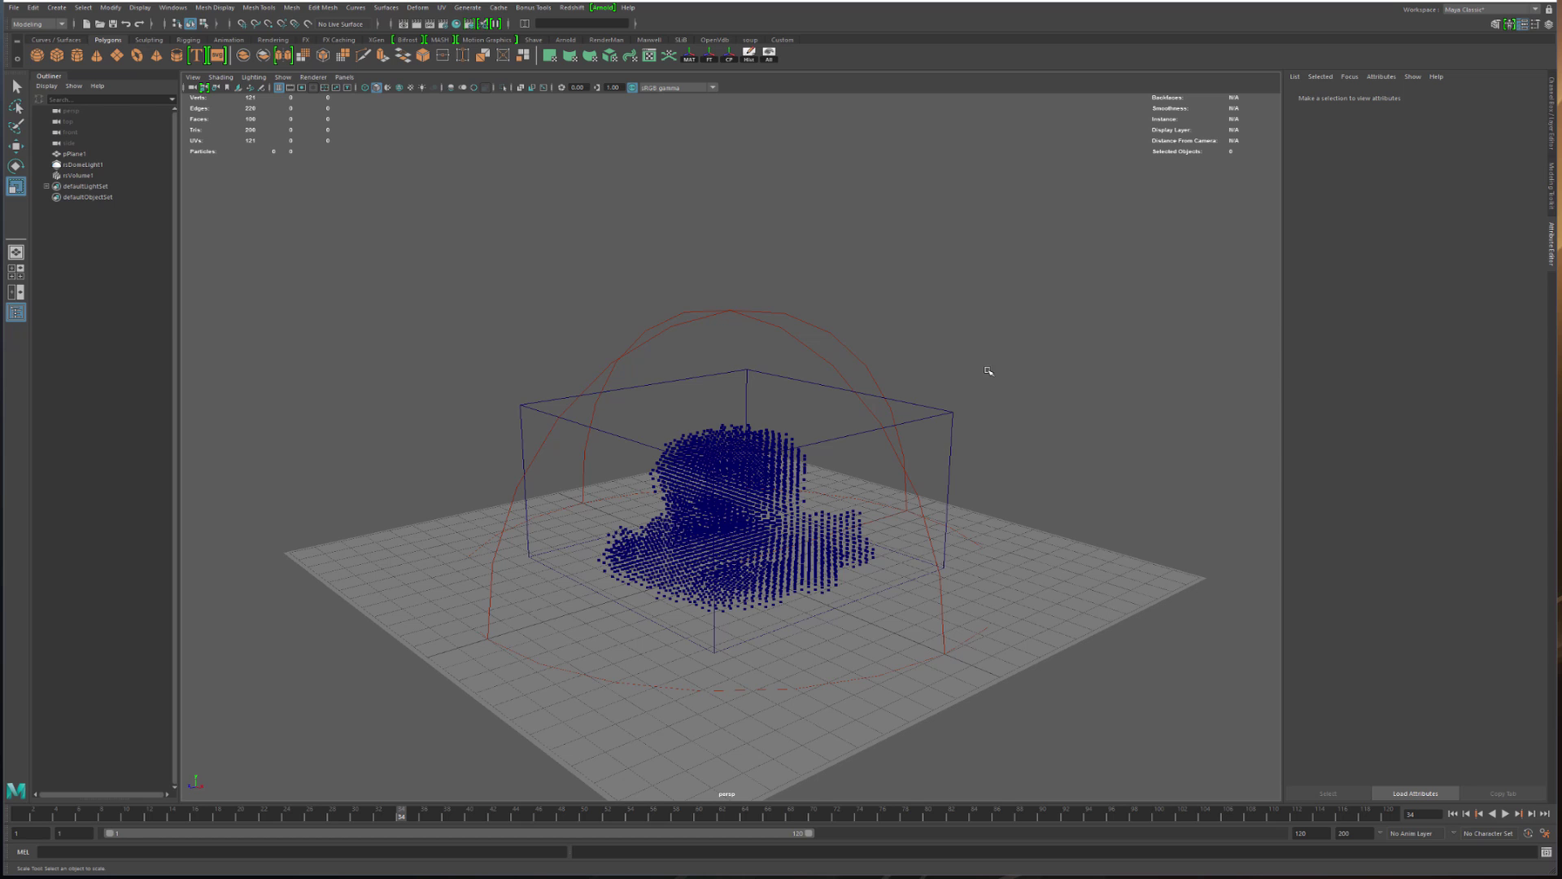
{"action": "left_click", "coordinate": [805, 446]}
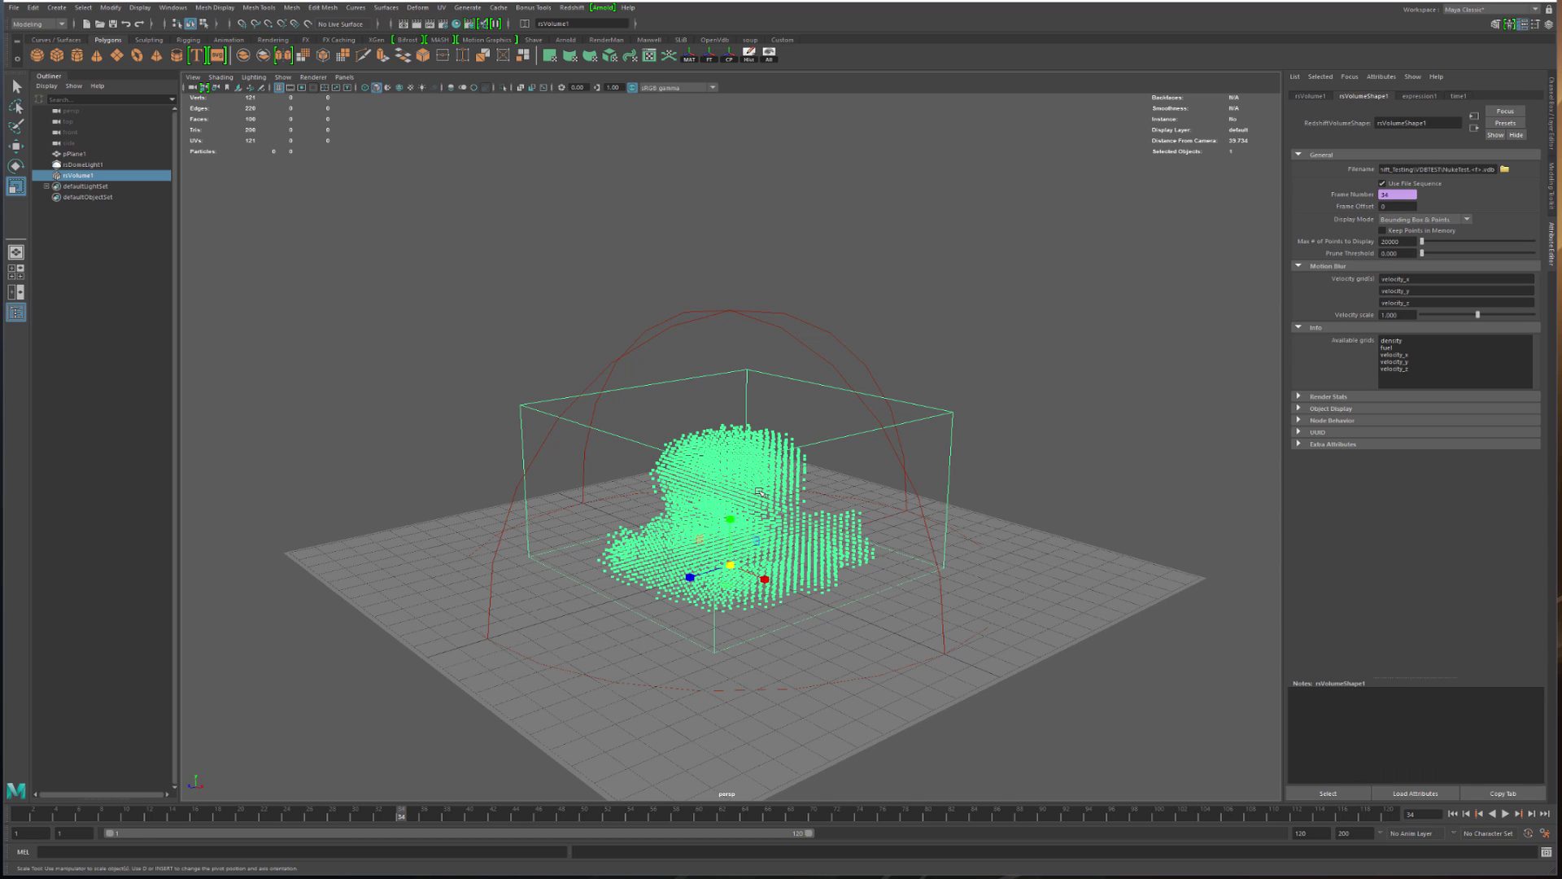
{"action": "right_click", "coordinate": [761, 494]}
{"action": "left_click", "coordinate": [822, 318]}
{"action": "left_click", "coordinate": [722, 233]}
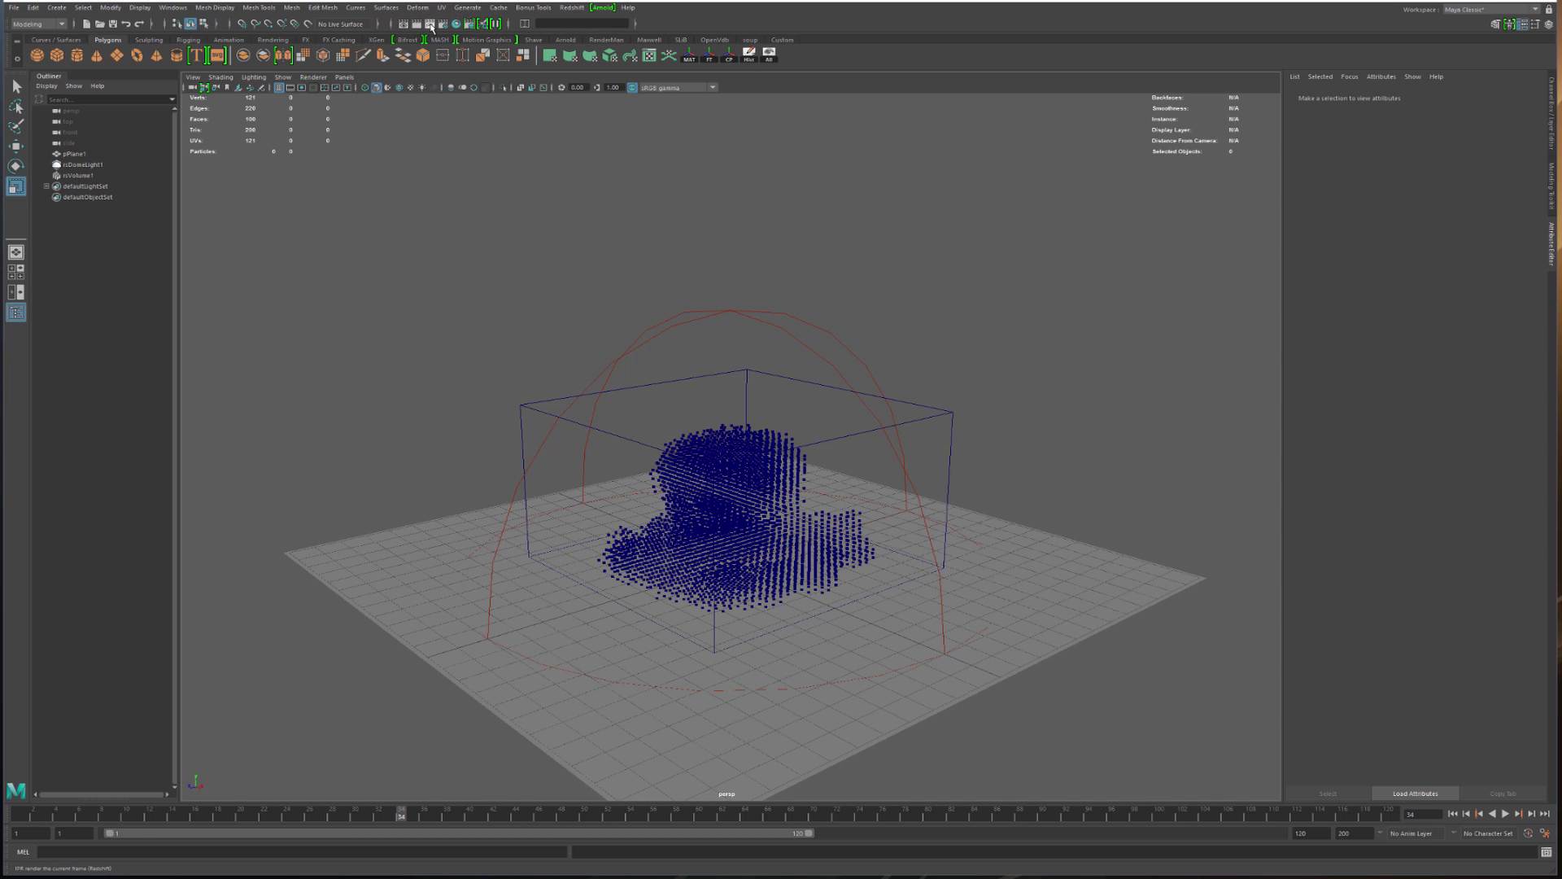
Start an interactive Redshift render of the current frame and frame the explosion closer in the Render View
{"action": "left_click", "coordinate": [431, 27]}
{"action": "left_click_drag", "start_coordinate": [946, 371], "coordinate": [282, 221]}
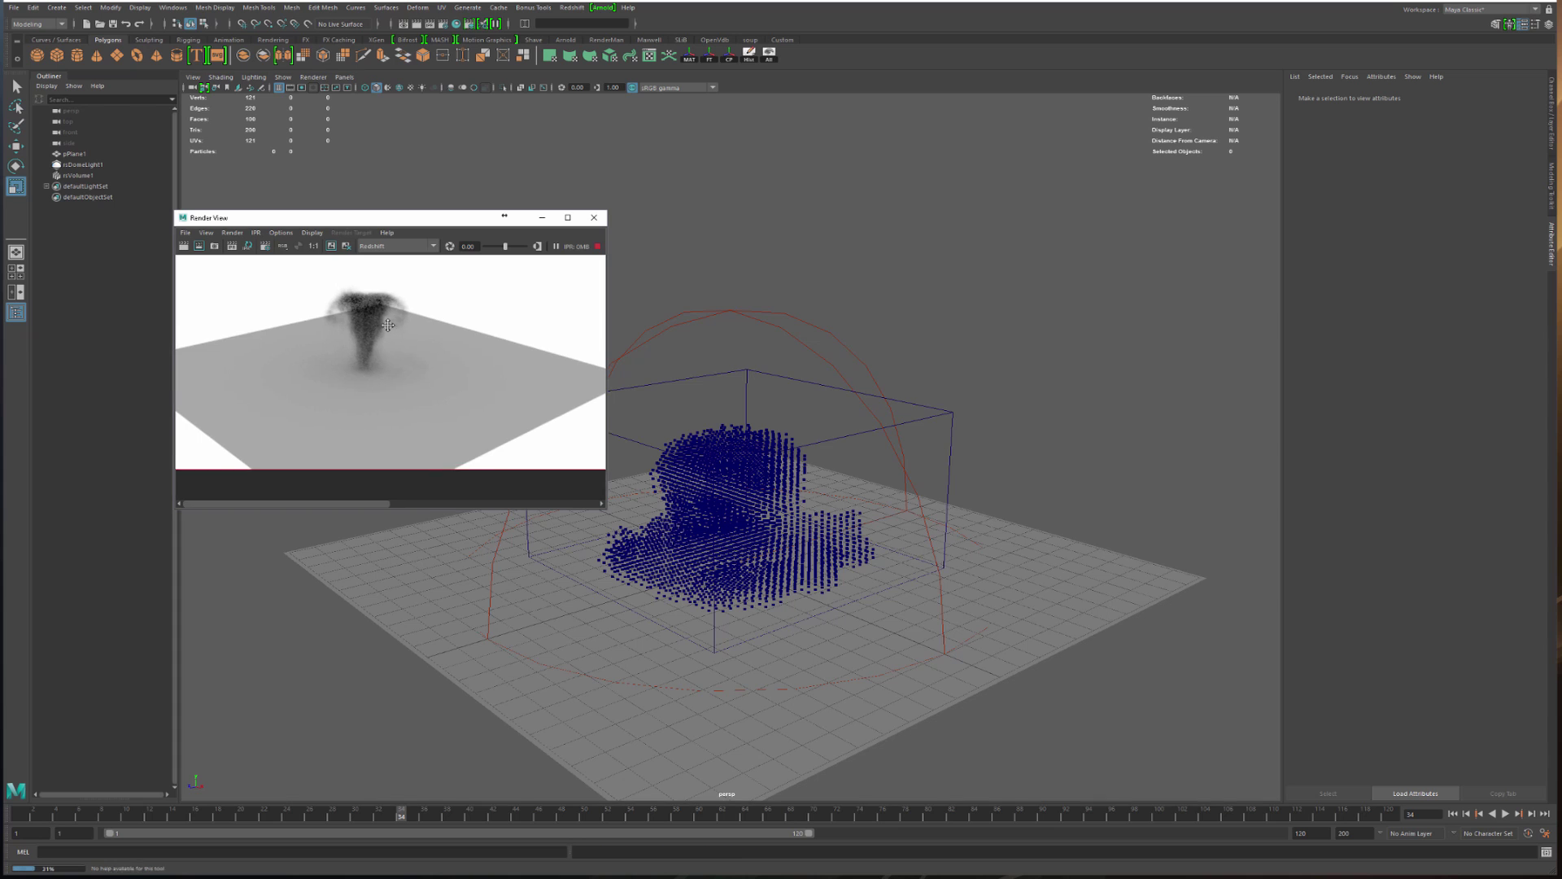
{"action": "right_click_drag", "start_coordinate": [415, 343], "coordinate": [513, 352], "text": "alt"}
{"action": "middle_click_drag", "start_coordinate": [435, 343], "coordinate": [427, 338], "text": "alt"}
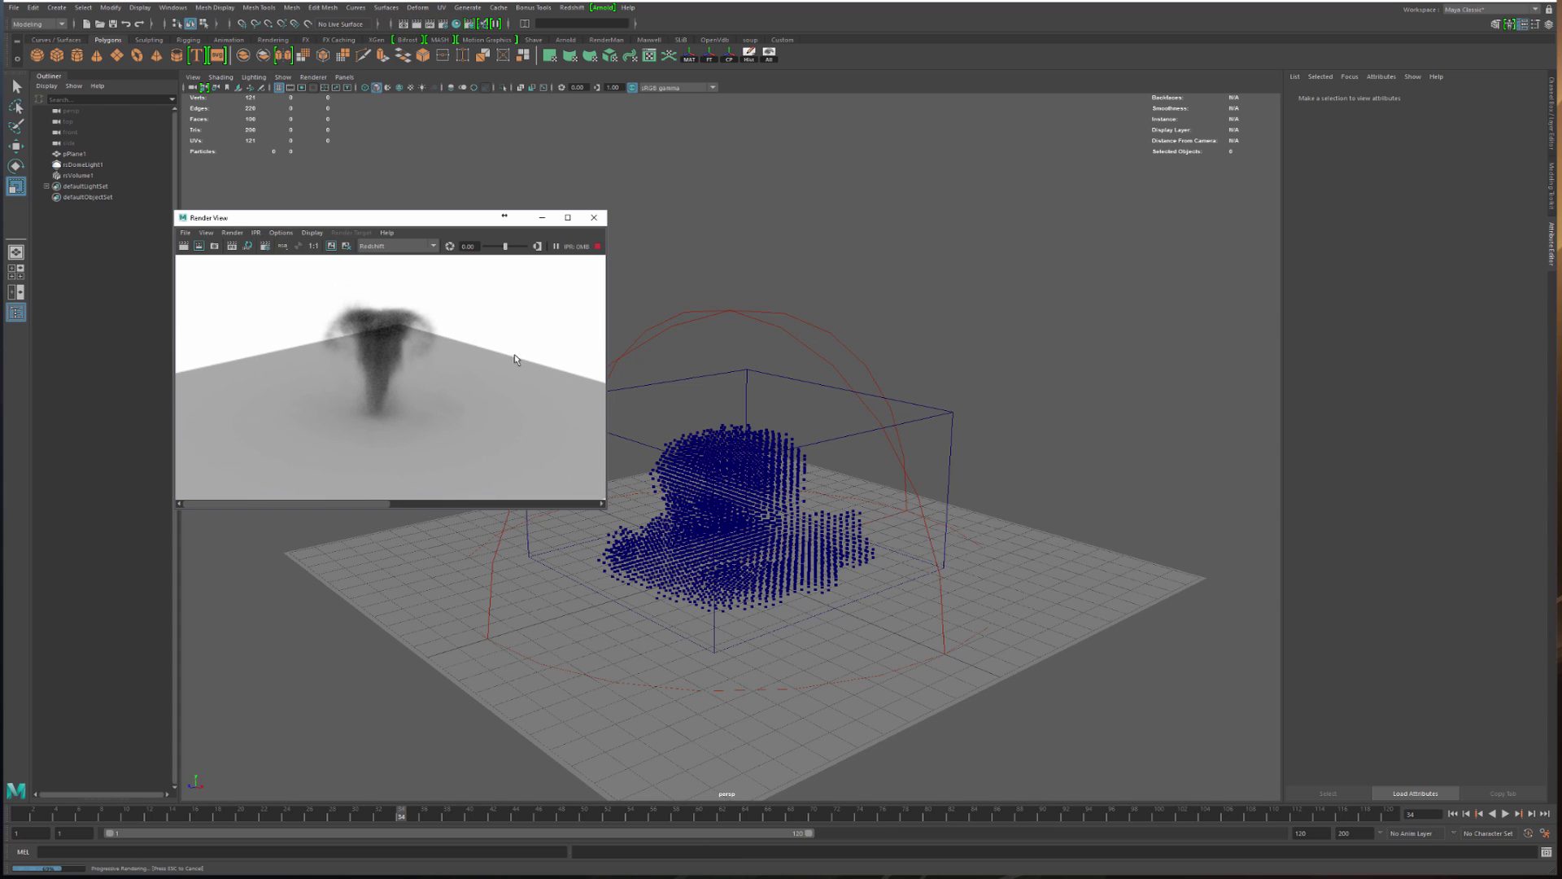
{"action": "left_click_drag", "start_coordinate": [787, 454], "coordinate": [900, 310], "text": "alt"}
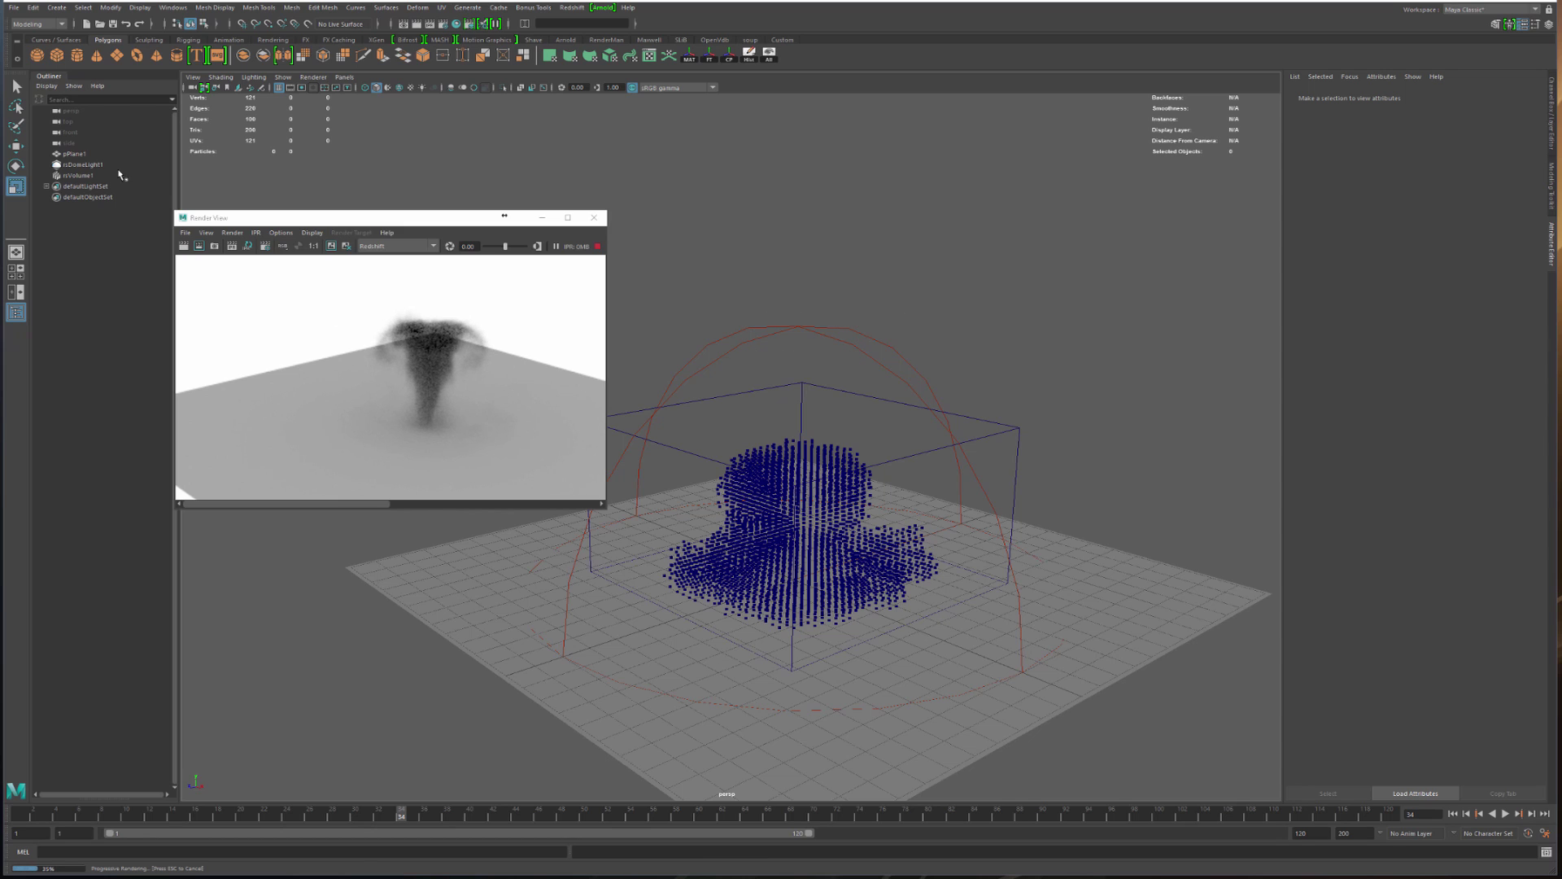
Set the dome light's Gamma to 1 and lower its Exposure to about -4.2
{"action": "left_click", "coordinate": [81, 165]}
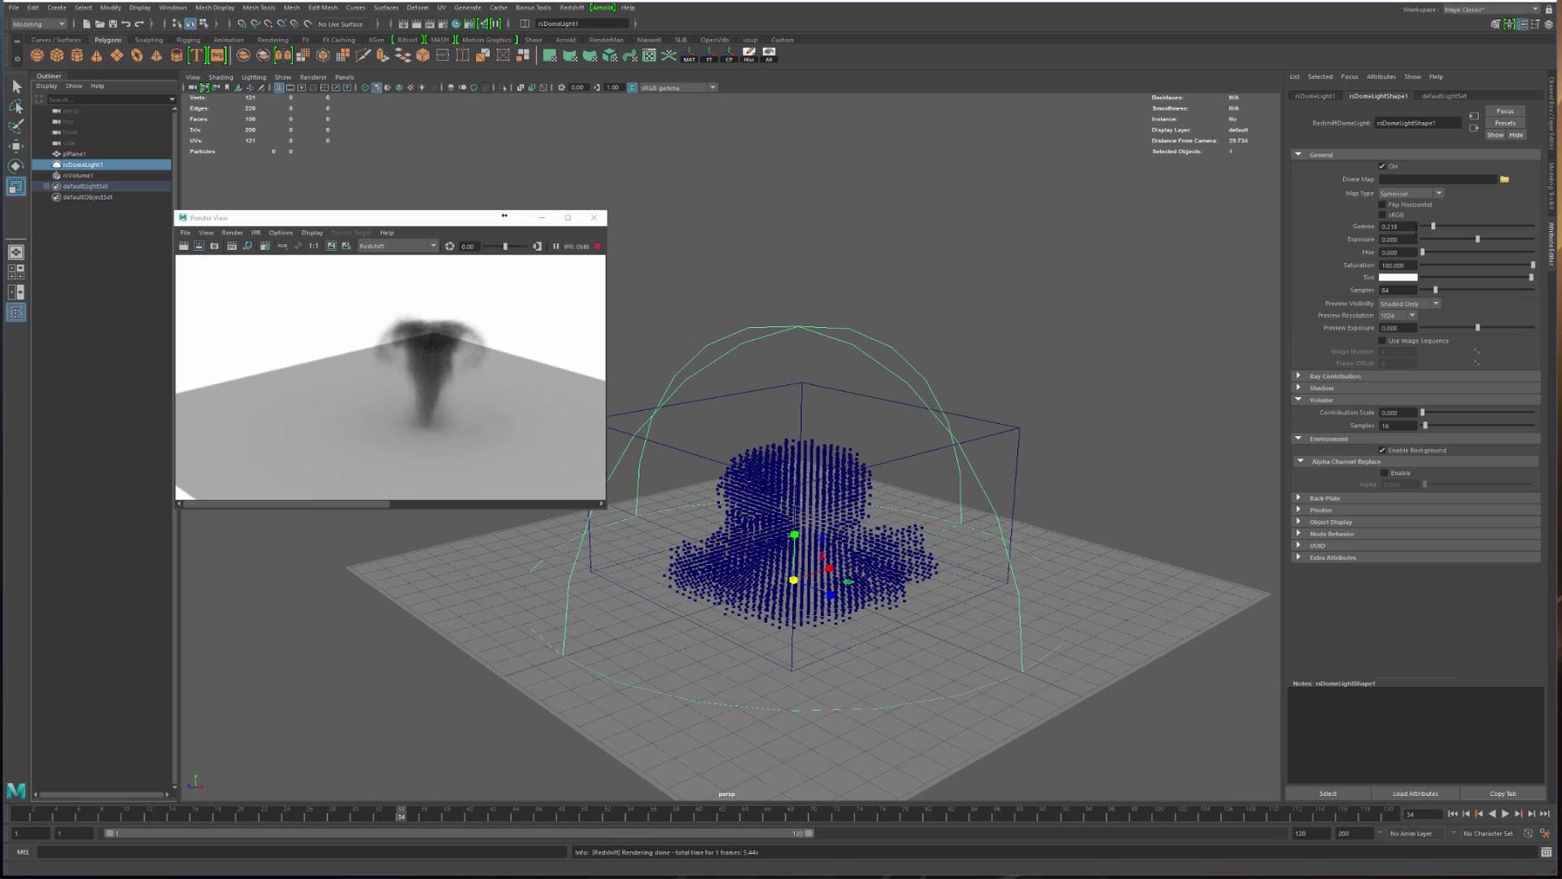
{"action": "left_click", "coordinate": [1396, 226]}
{"action": "type", "text": "1"}
{"action": "key", "text": "Return"}
{"action": "left_click", "coordinate": [1403, 240]}
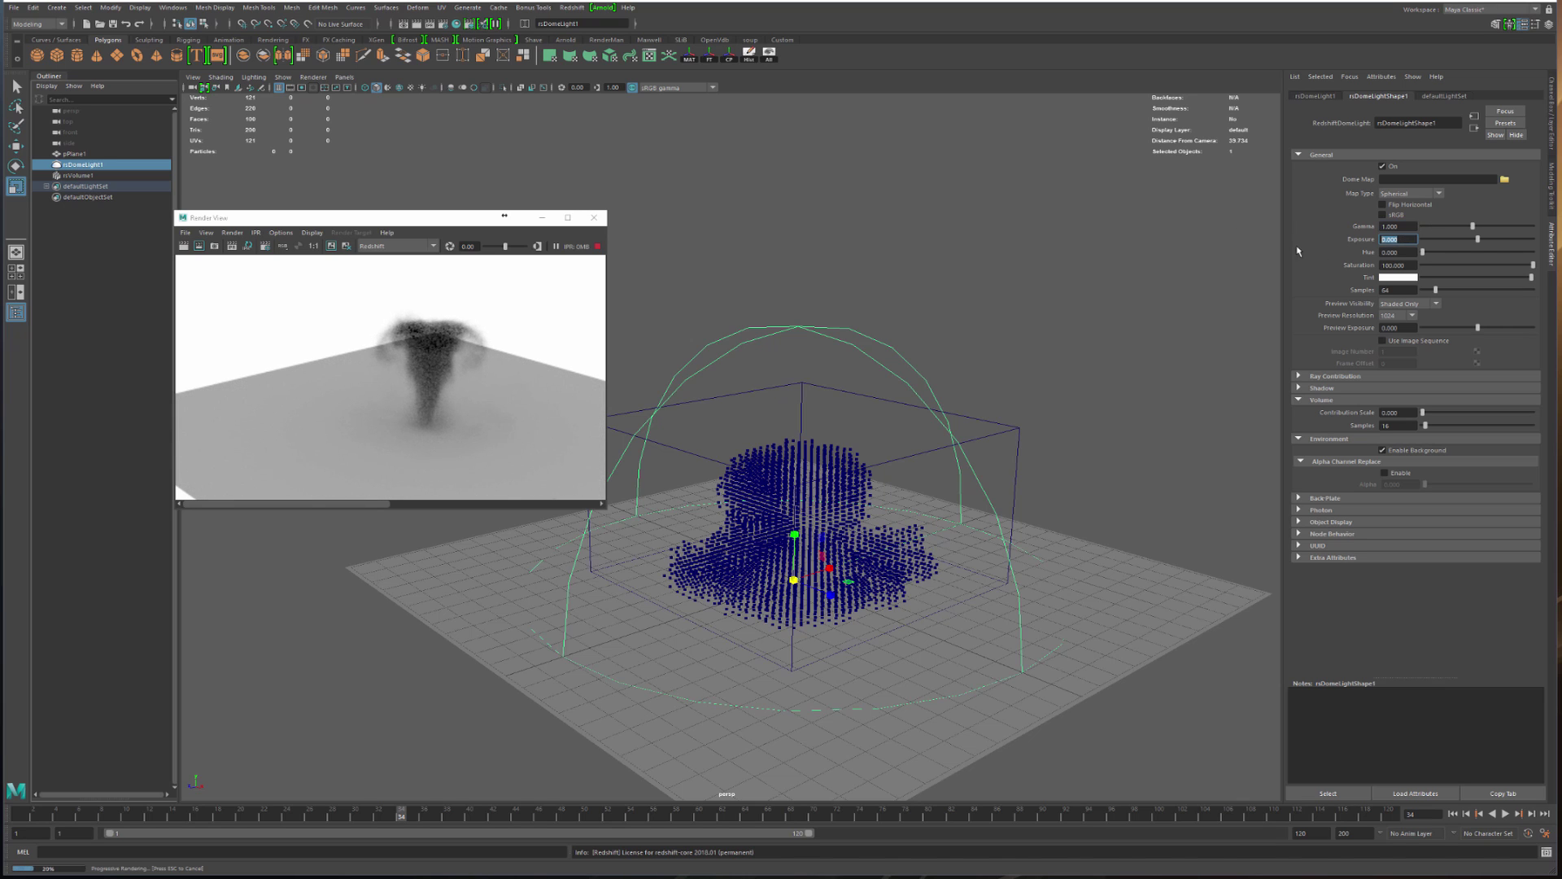
{"action": "left_click", "coordinate": [1442, 239]}
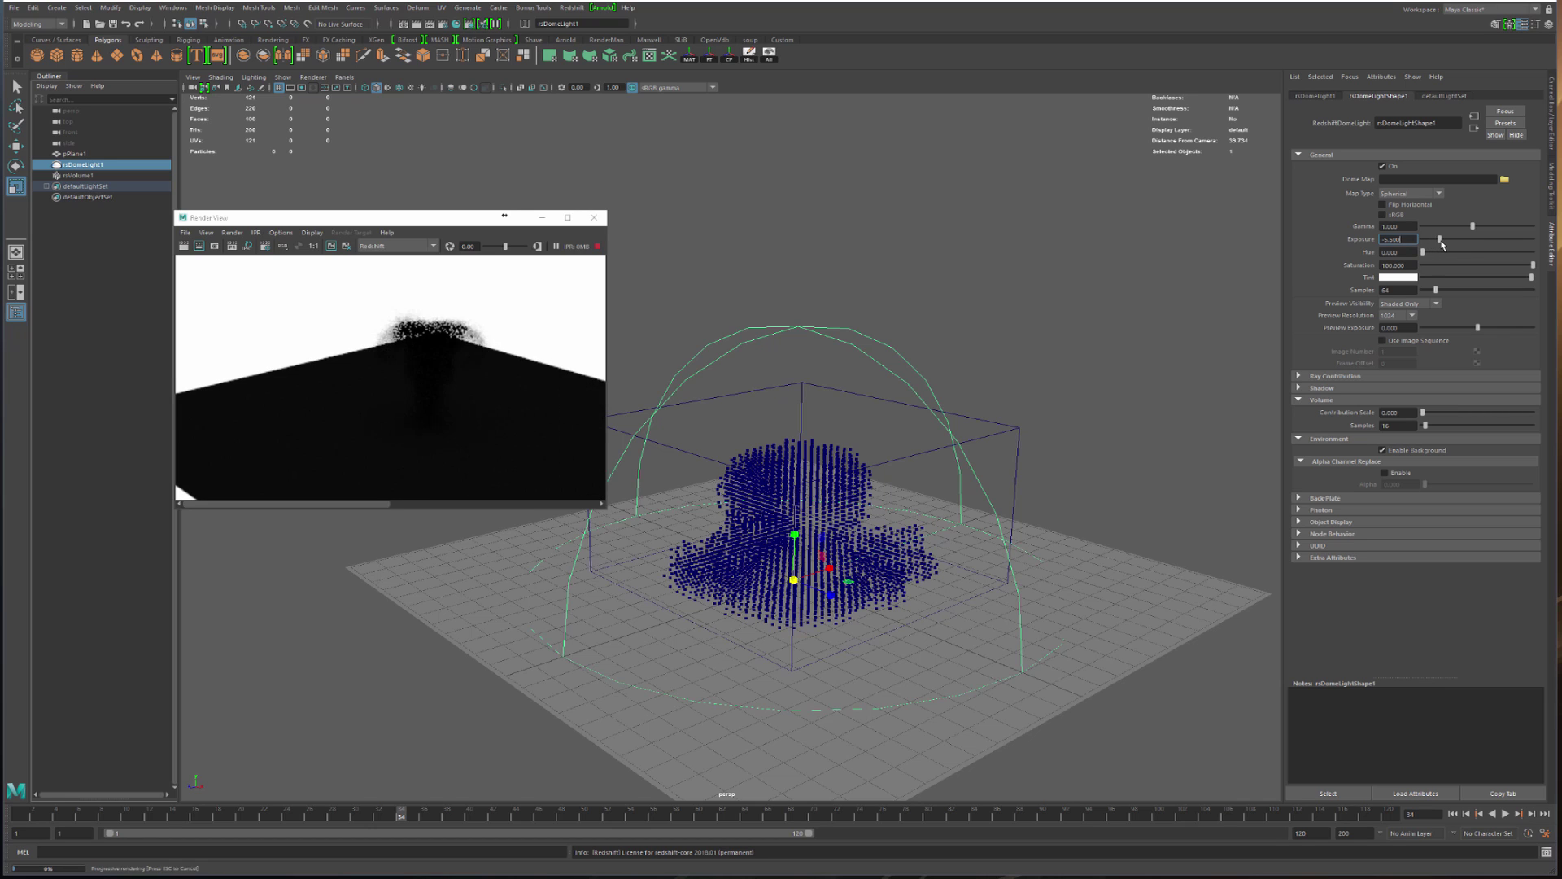
{"action": "left_click", "coordinate": [1445, 240]}
Disable the dome light's Enable Background option
{"action": "left_click", "coordinate": [1417, 461]}
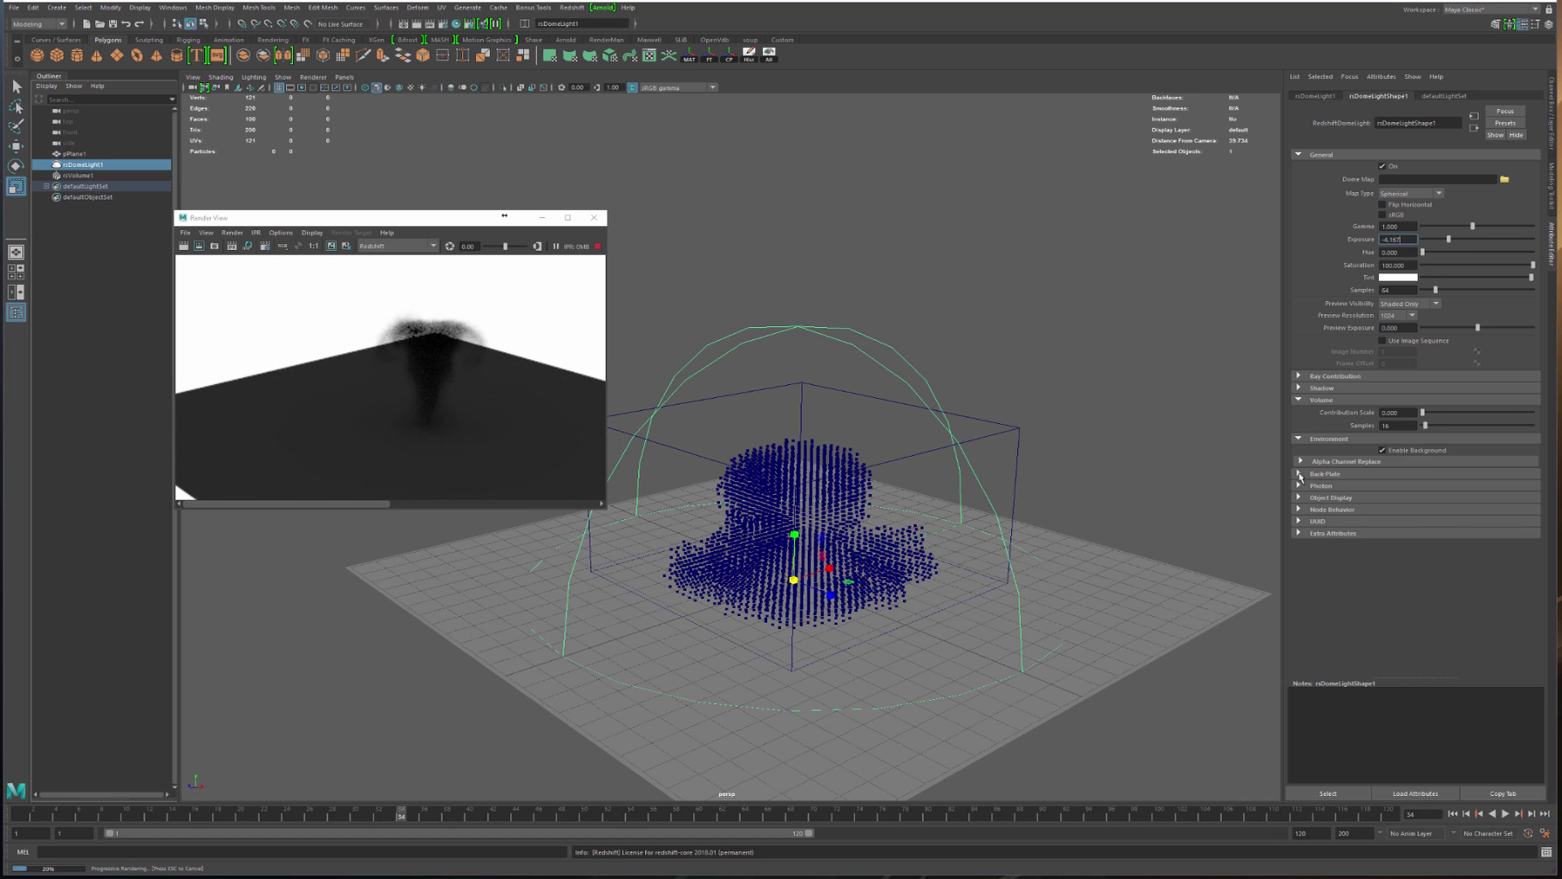
{"action": "left_click", "coordinate": [1408, 452]}
{"action": "left_click", "coordinate": [1314, 462]}
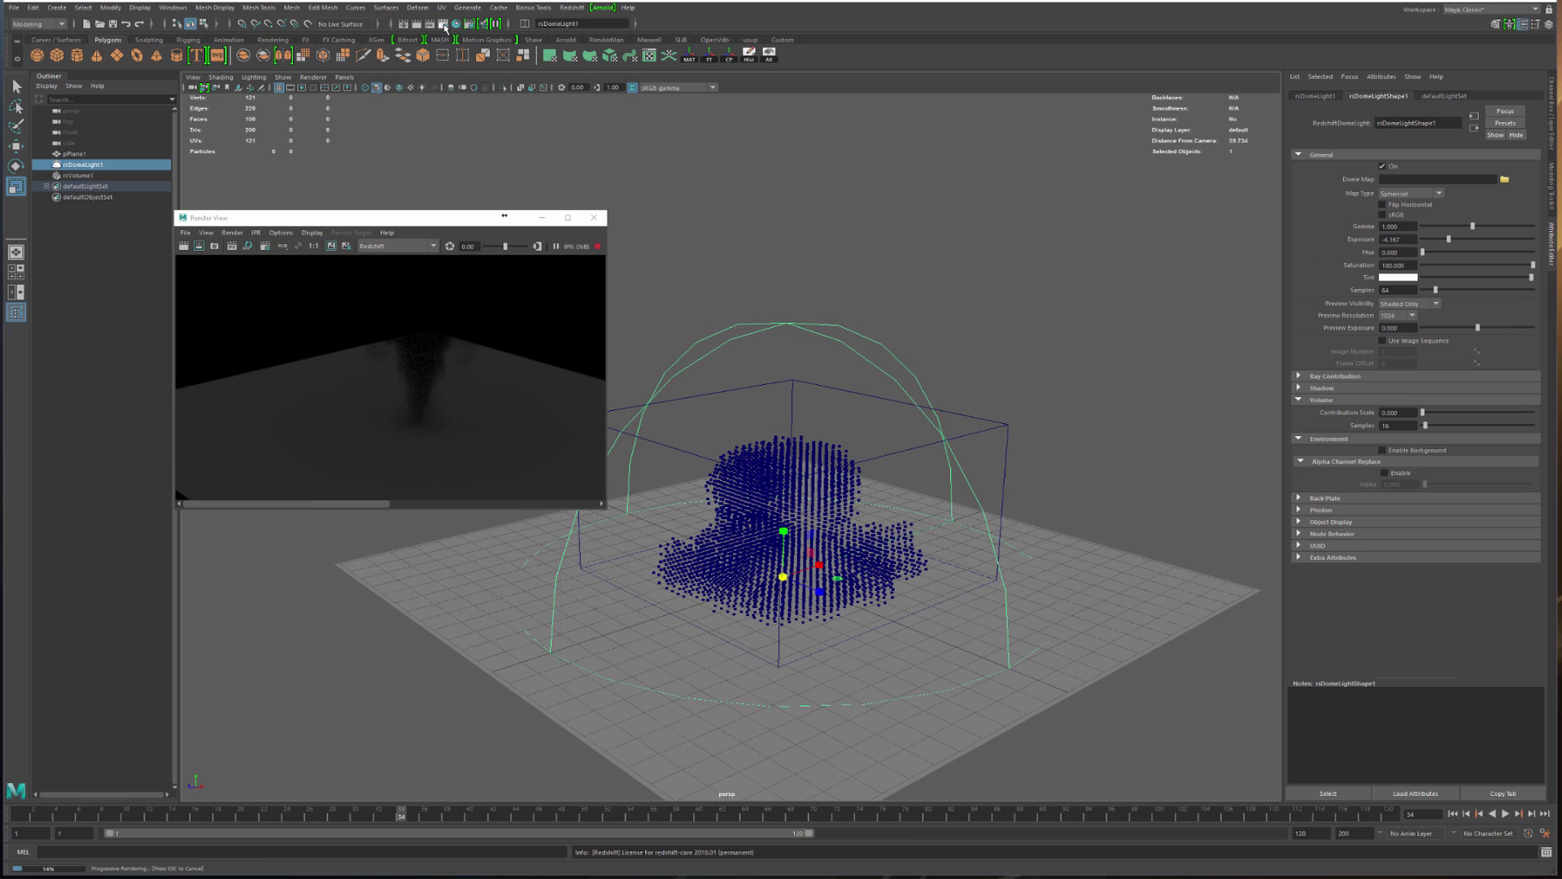
Set both the primary and secondary GI engines to Brute Force in the Redshift render settings
{"action": "left_click", "coordinate": [444, 24]}
{"action": "left_click_drag", "start_coordinate": [395, 156], "coordinate": [883, 161]}
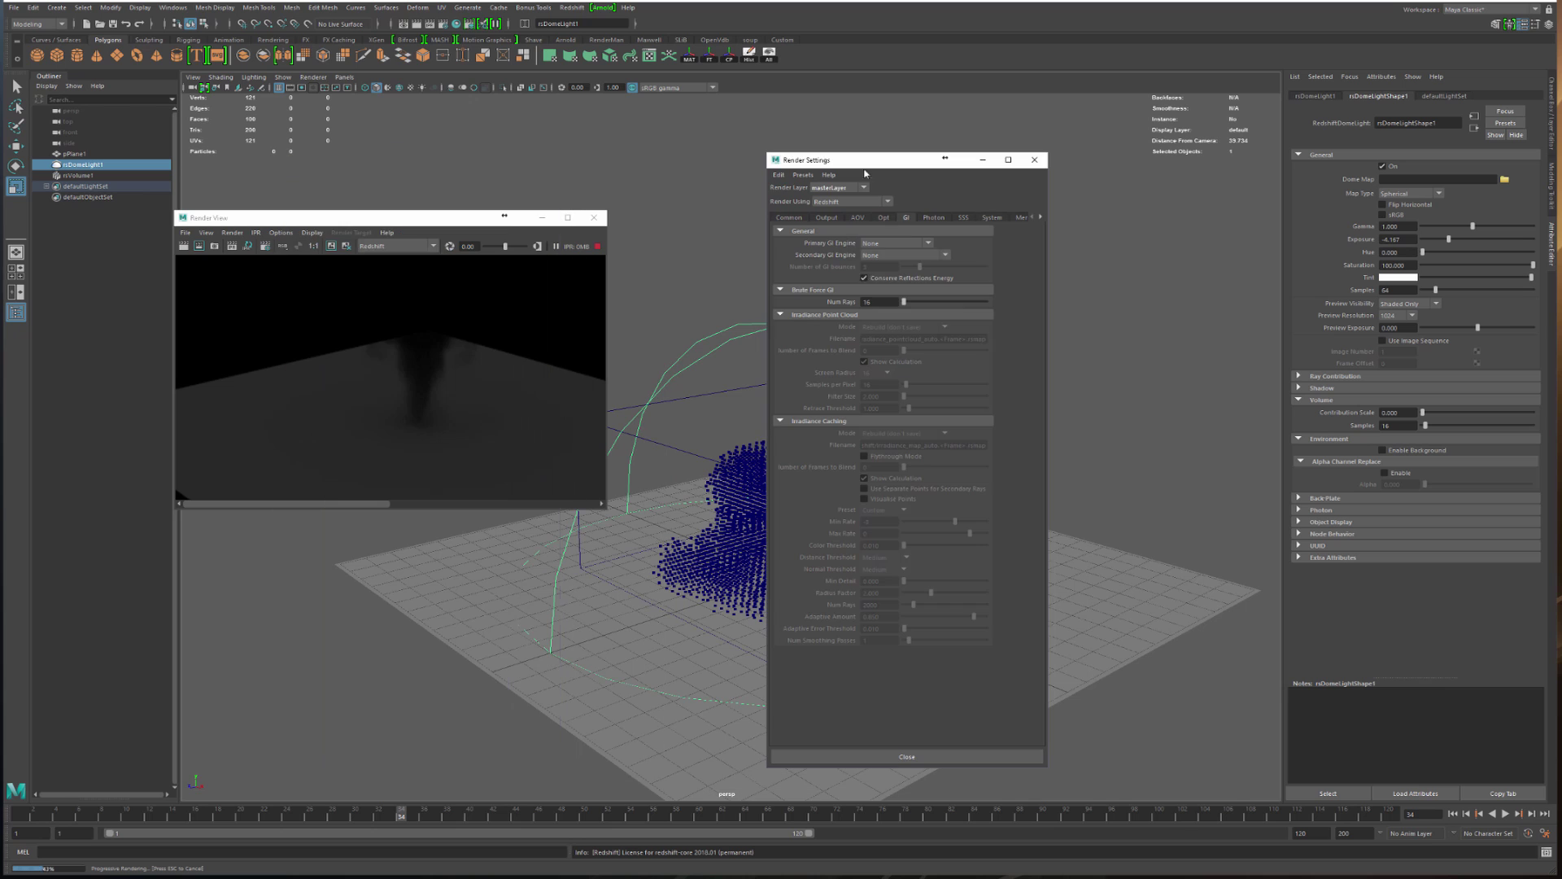
{"action": "left_click", "coordinate": [873, 247]}
{"action": "left_click", "coordinate": [887, 288]}
{"action": "left_click", "coordinate": [902, 255]}
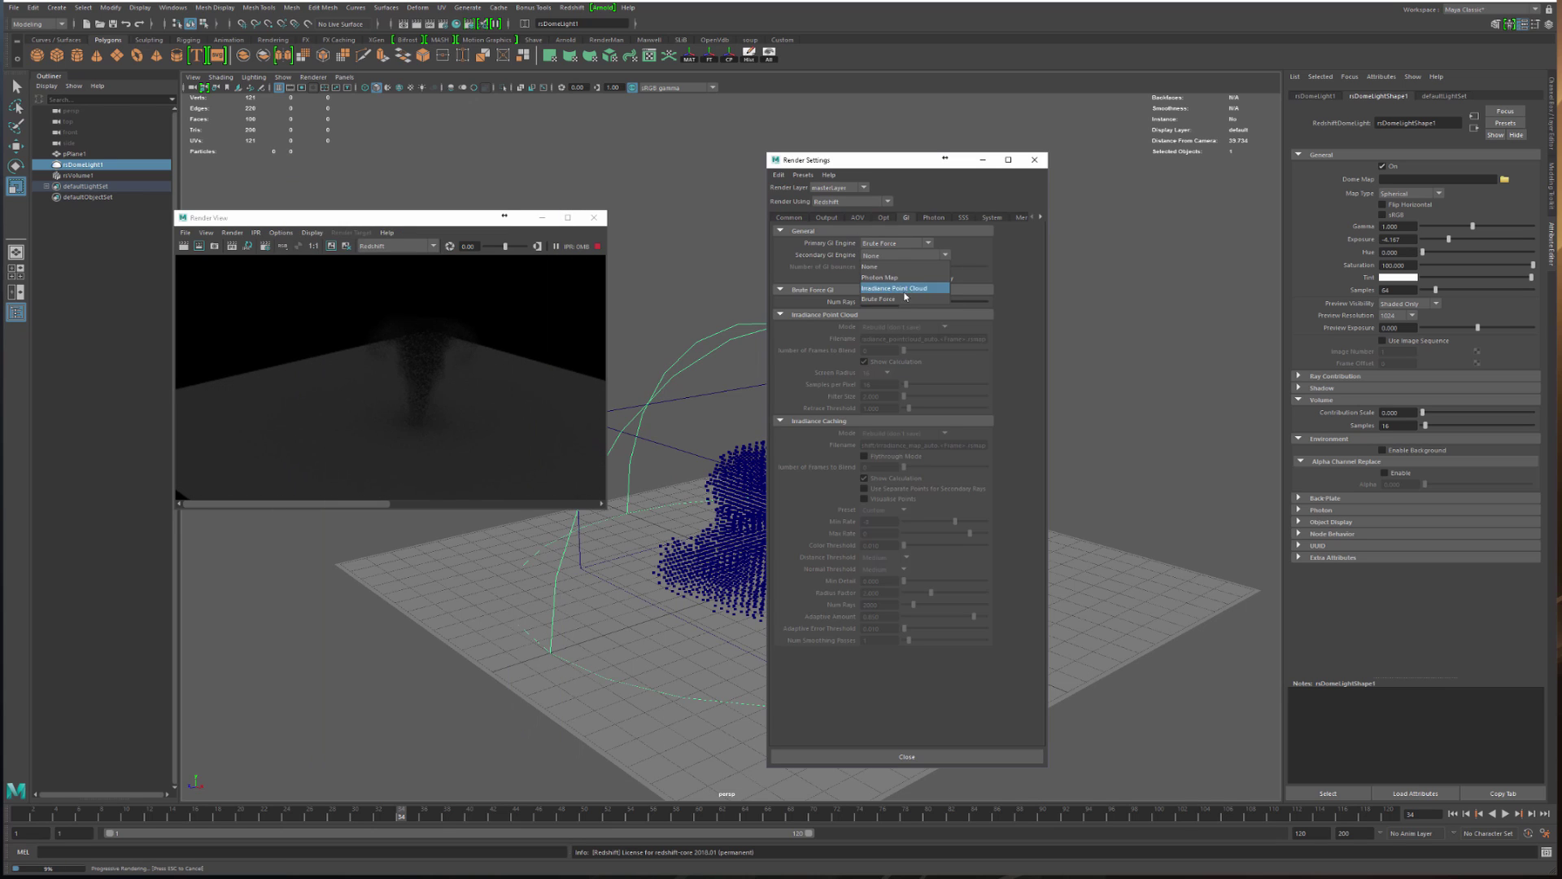
{"action": "left_click", "coordinate": [887, 298]}
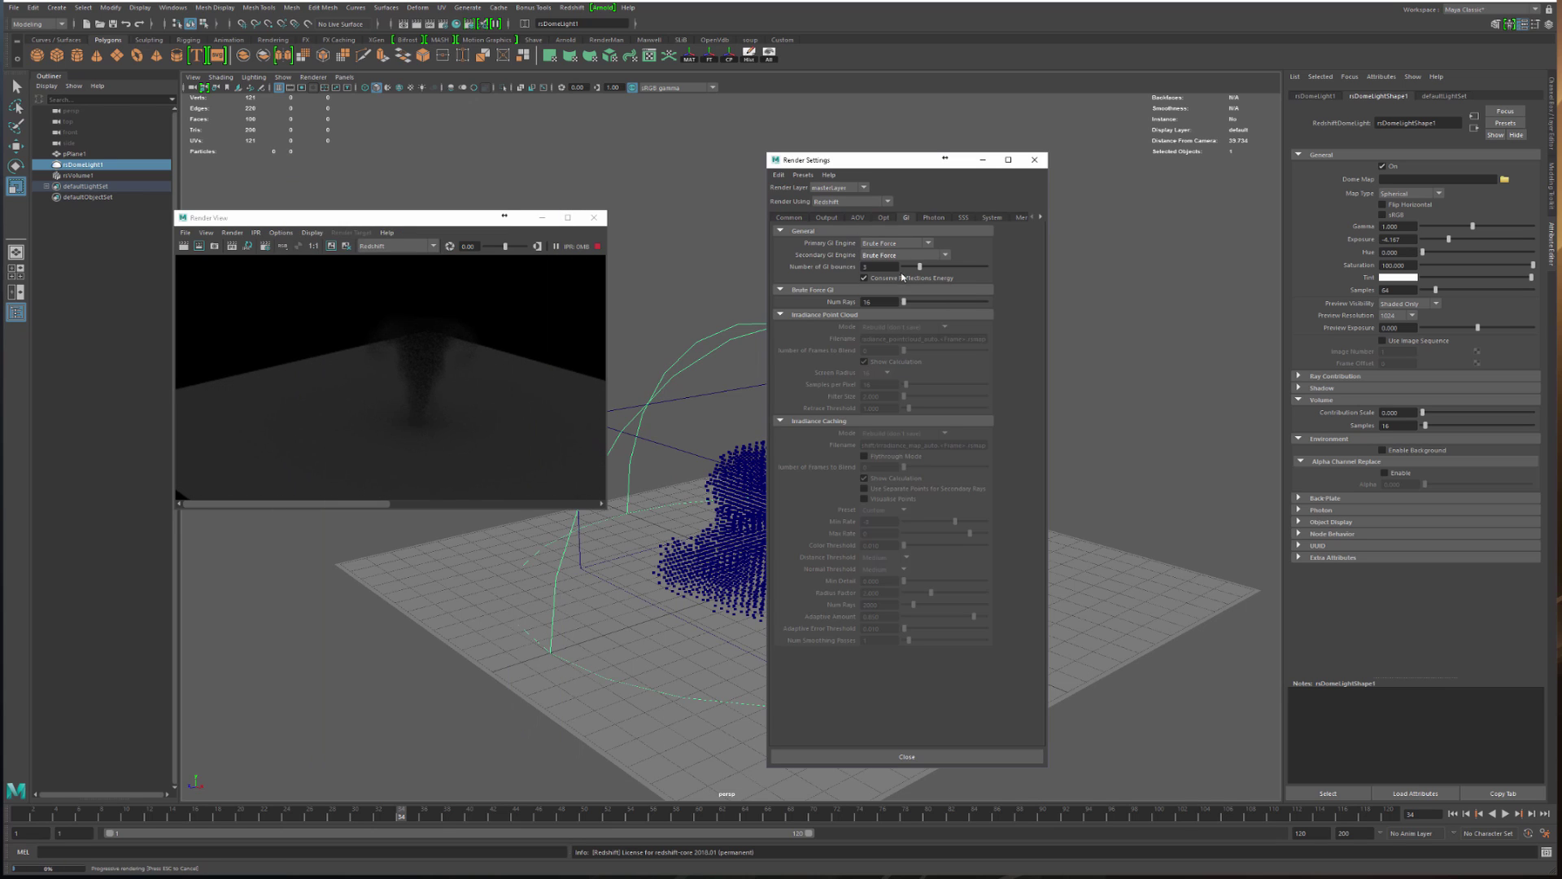
{"action": "left_click", "coordinate": [1034, 159]}
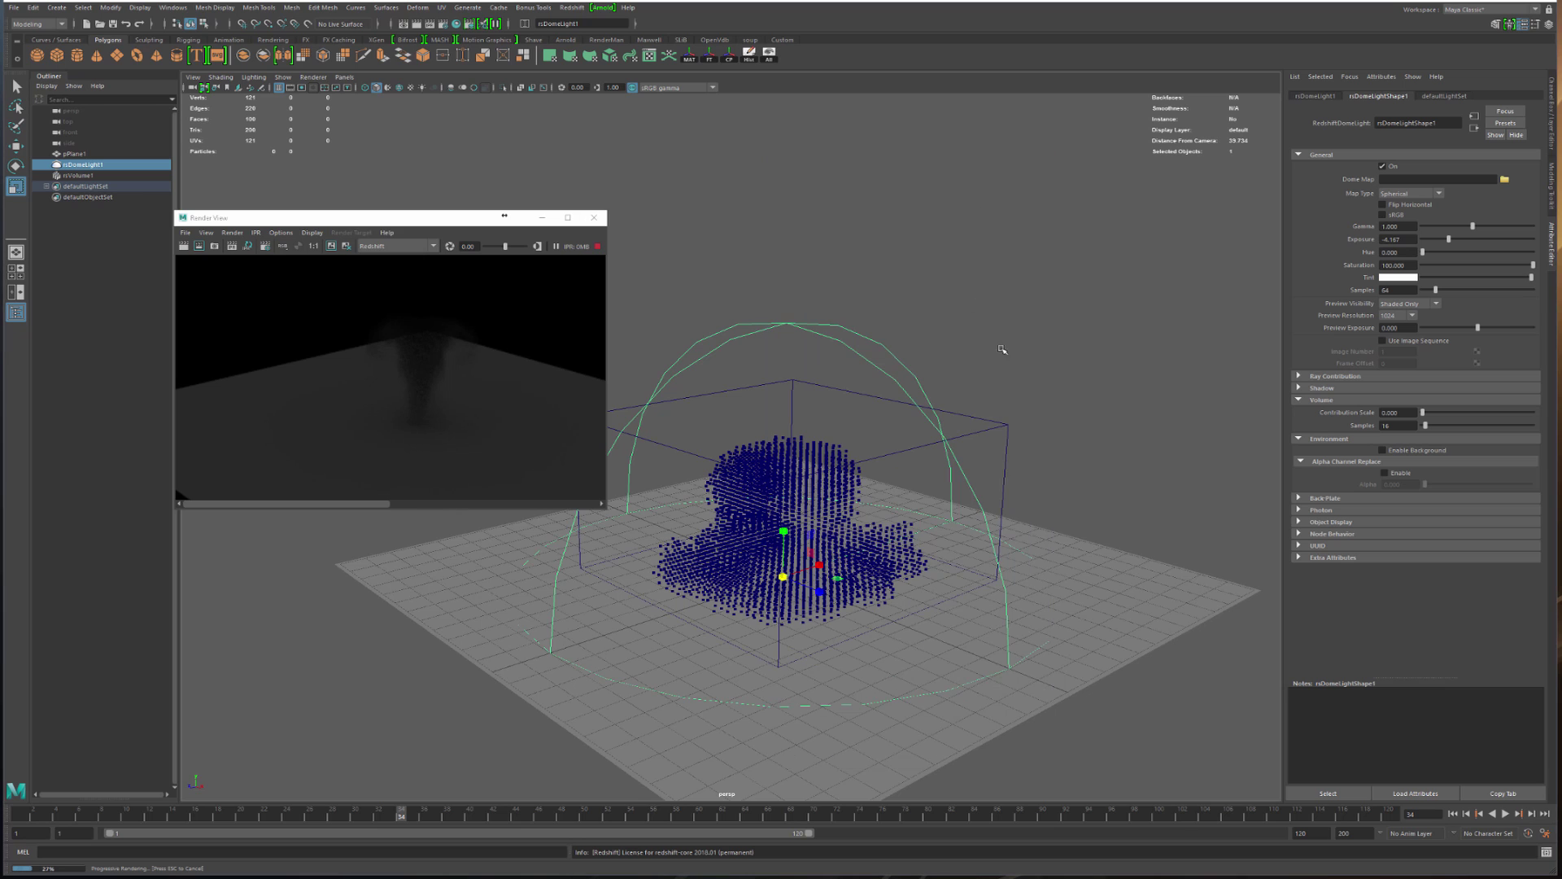
Create a Redshift Physical Light, move it to one side of the explosion, and raise it above the ground plane
{"action": "left_click", "coordinate": [931, 261]}
{"action": "left_click", "coordinate": [572, 7]}
{"action": "mouse_move", "coordinate": [619, 48]}
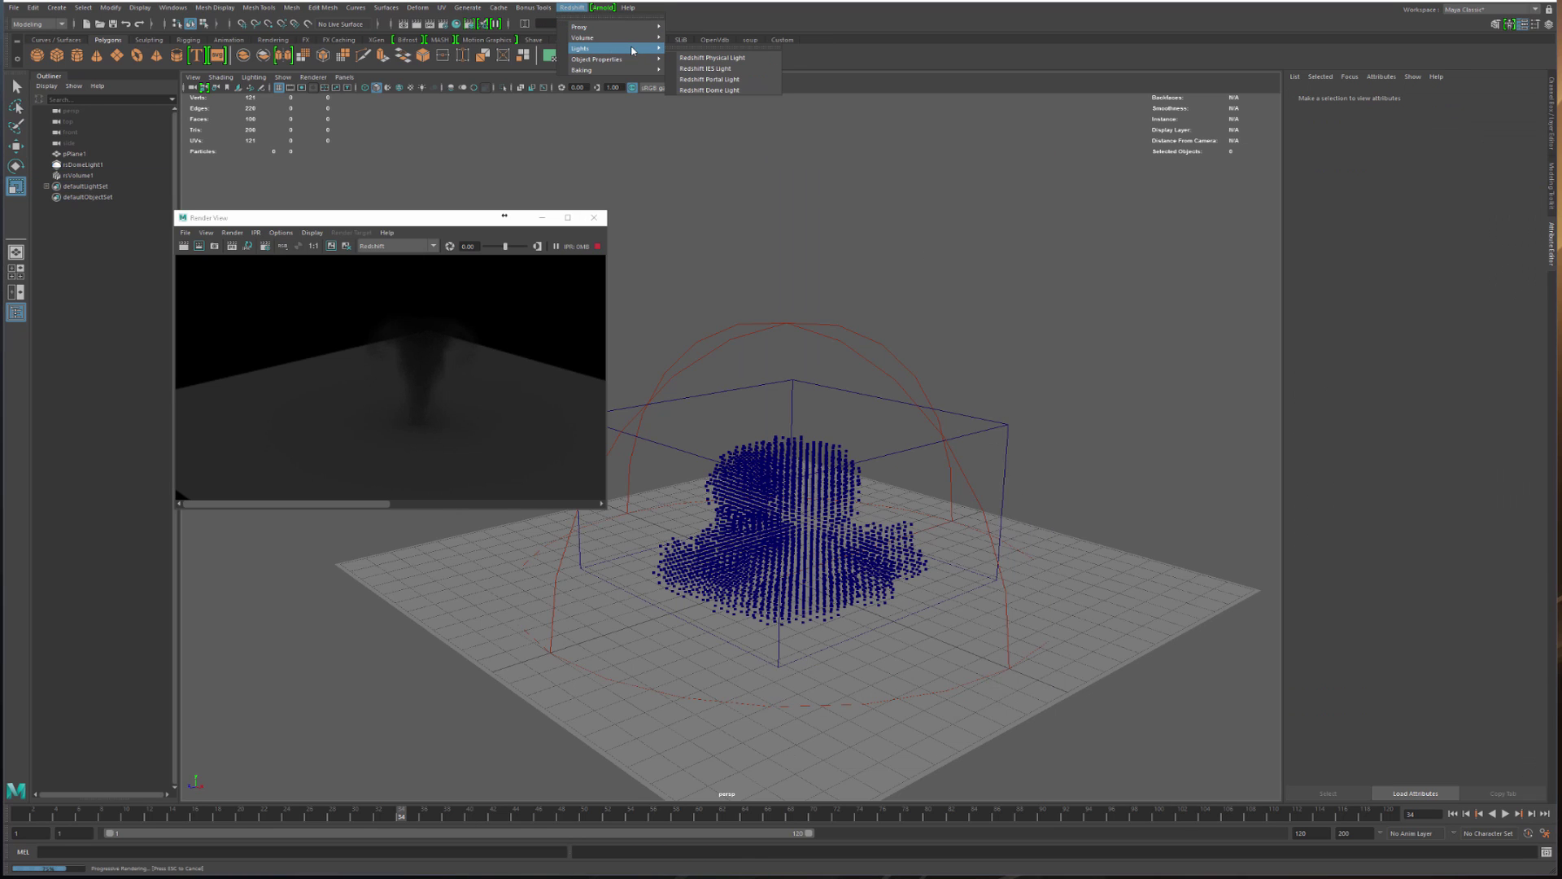
{"action": "left_click", "coordinate": [713, 57]}
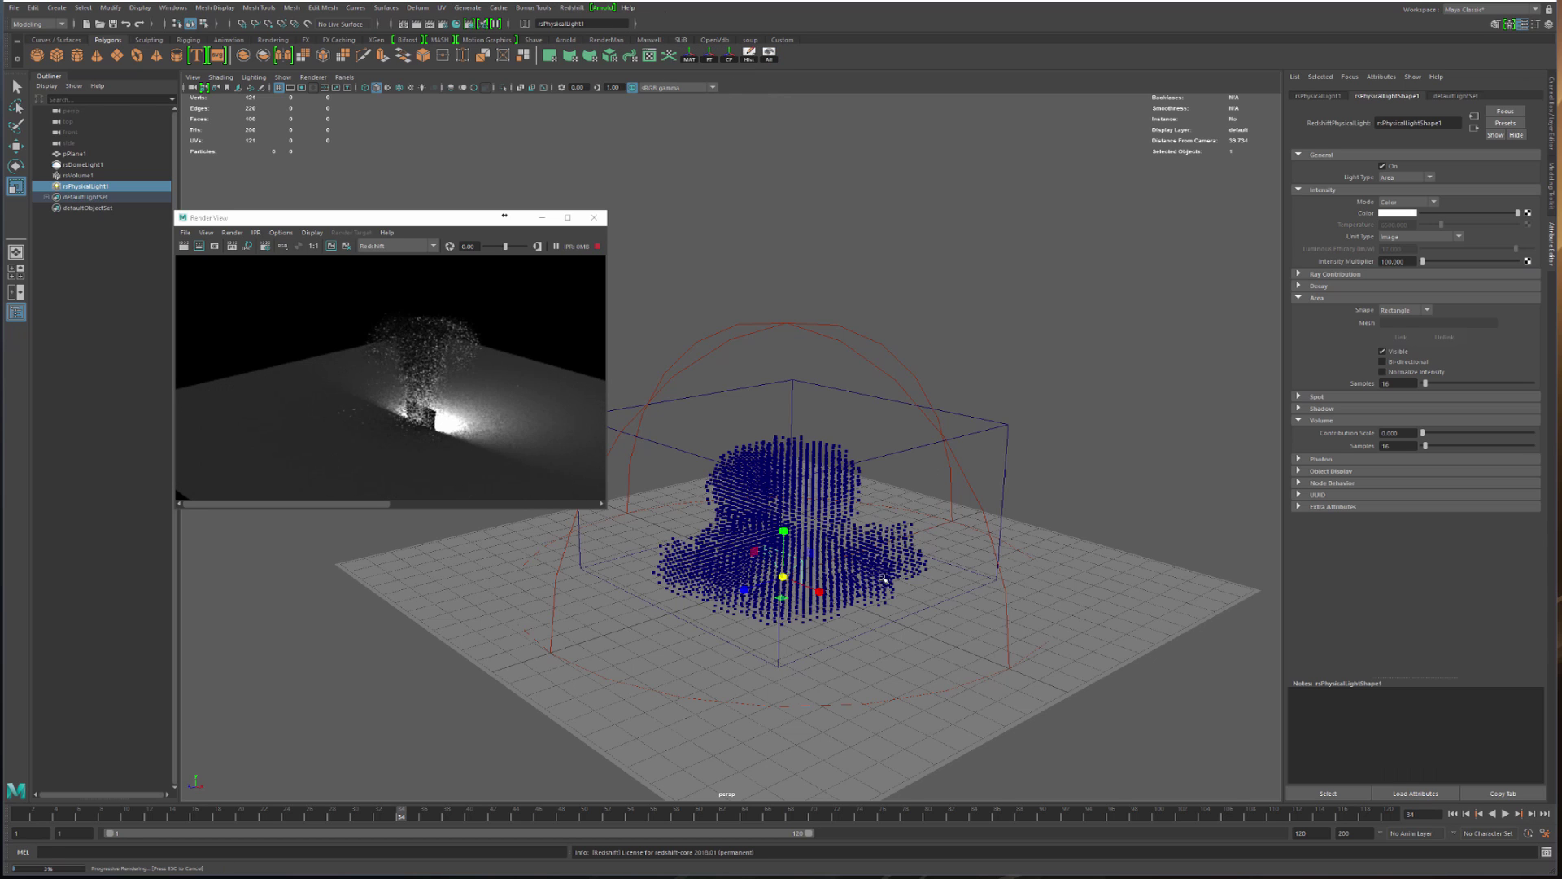
{"action": "key", "text": "w"}
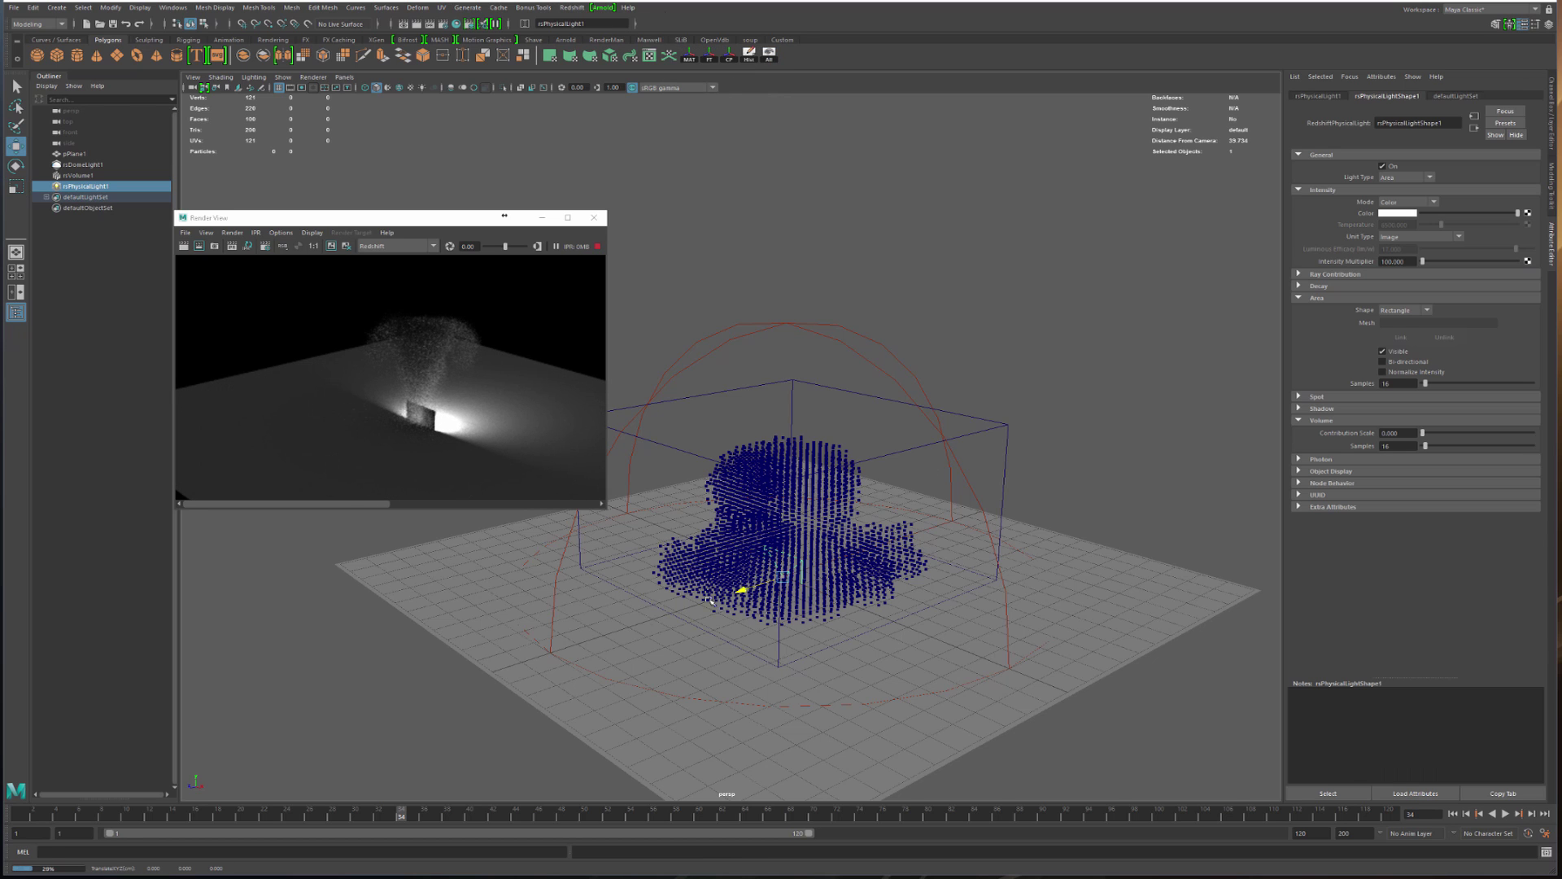
{"action": "left_click_drag", "start_coordinate": [741, 589], "coordinate": [620, 627]}
{"action": "left_click_drag", "start_coordinate": [662, 569], "coordinate": [658, 488]}
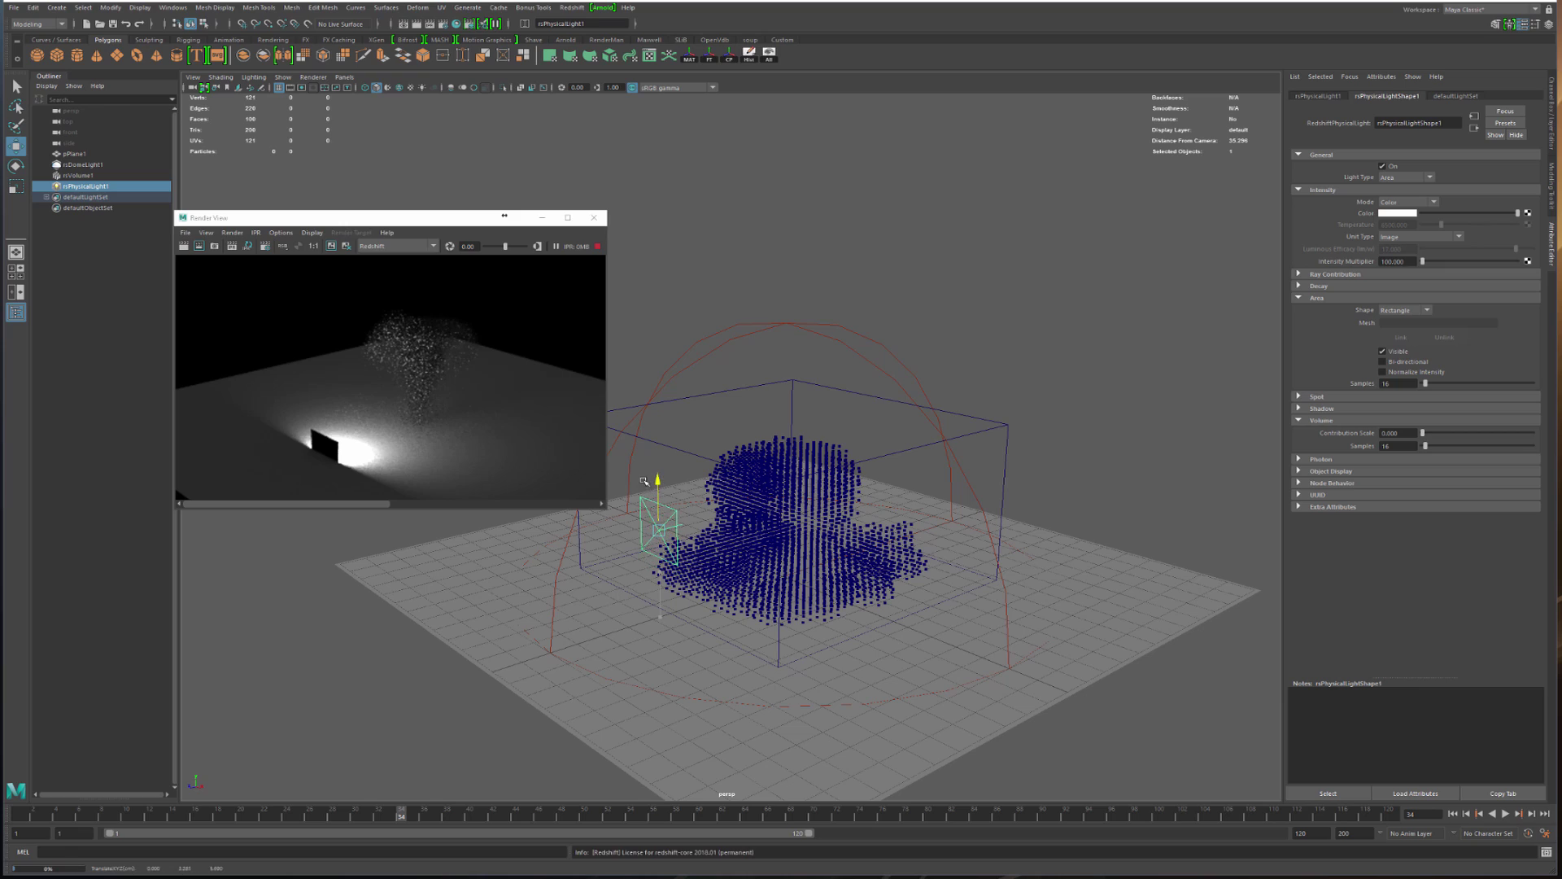
Reframe the explosion and area light from a lower, closer angle and enlarge the Render View
{"action": "right_click_drag", "start_coordinate": [892, 442], "coordinate": [926, 443], "text": "alt"}
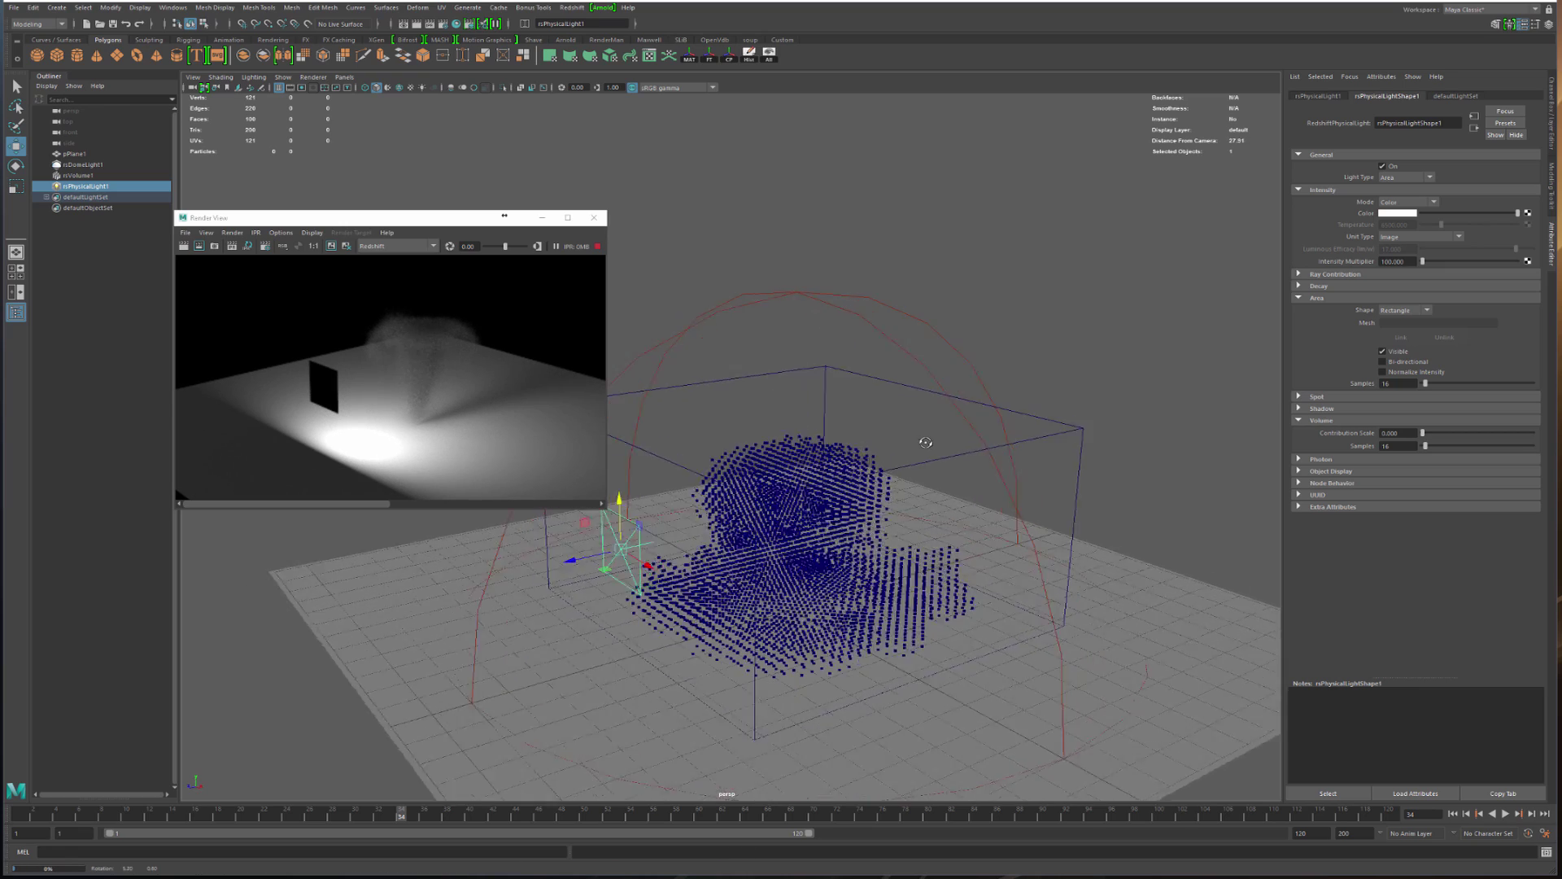
{"action": "left_click_drag", "start_coordinate": [926, 443], "coordinate": [871, 428], "text": "alt"}
{"action": "middle_click_drag", "start_coordinate": [822, 469], "coordinate": [941, 424], "text": "alt"}
{"action": "right_click_drag", "start_coordinate": [941, 424], "coordinate": [975, 425], "text": "alt"}
{"action": "middle_click_drag", "start_coordinate": [975, 425], "coordinate": [884, 438], "text": "alt"}
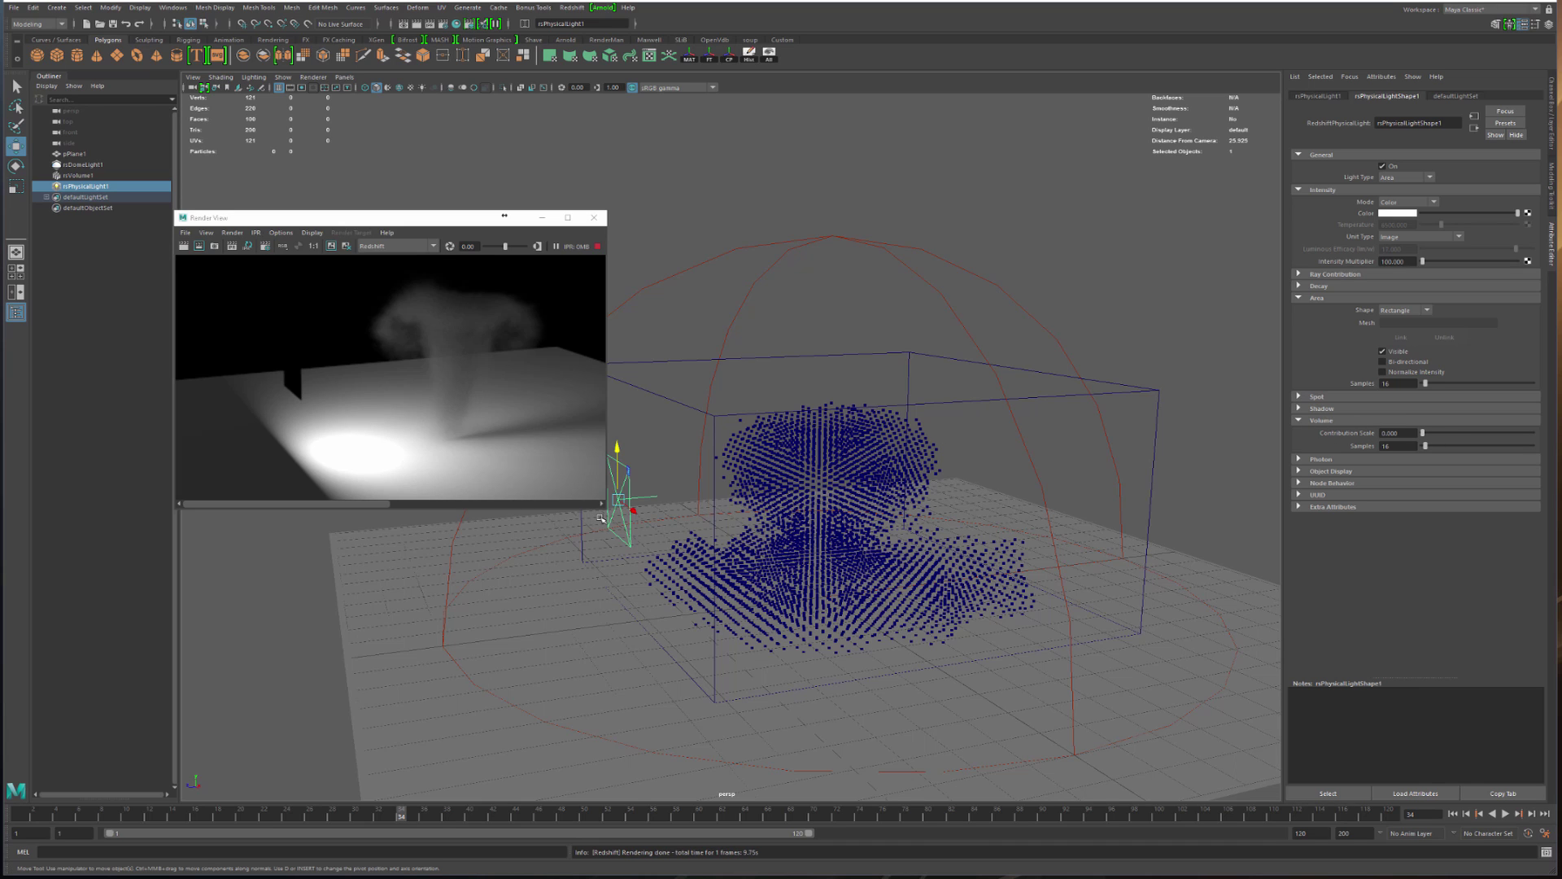
{"action": "left_click_drag", "start_coordinate": [608, 513], "coordinate": [891, 689]}
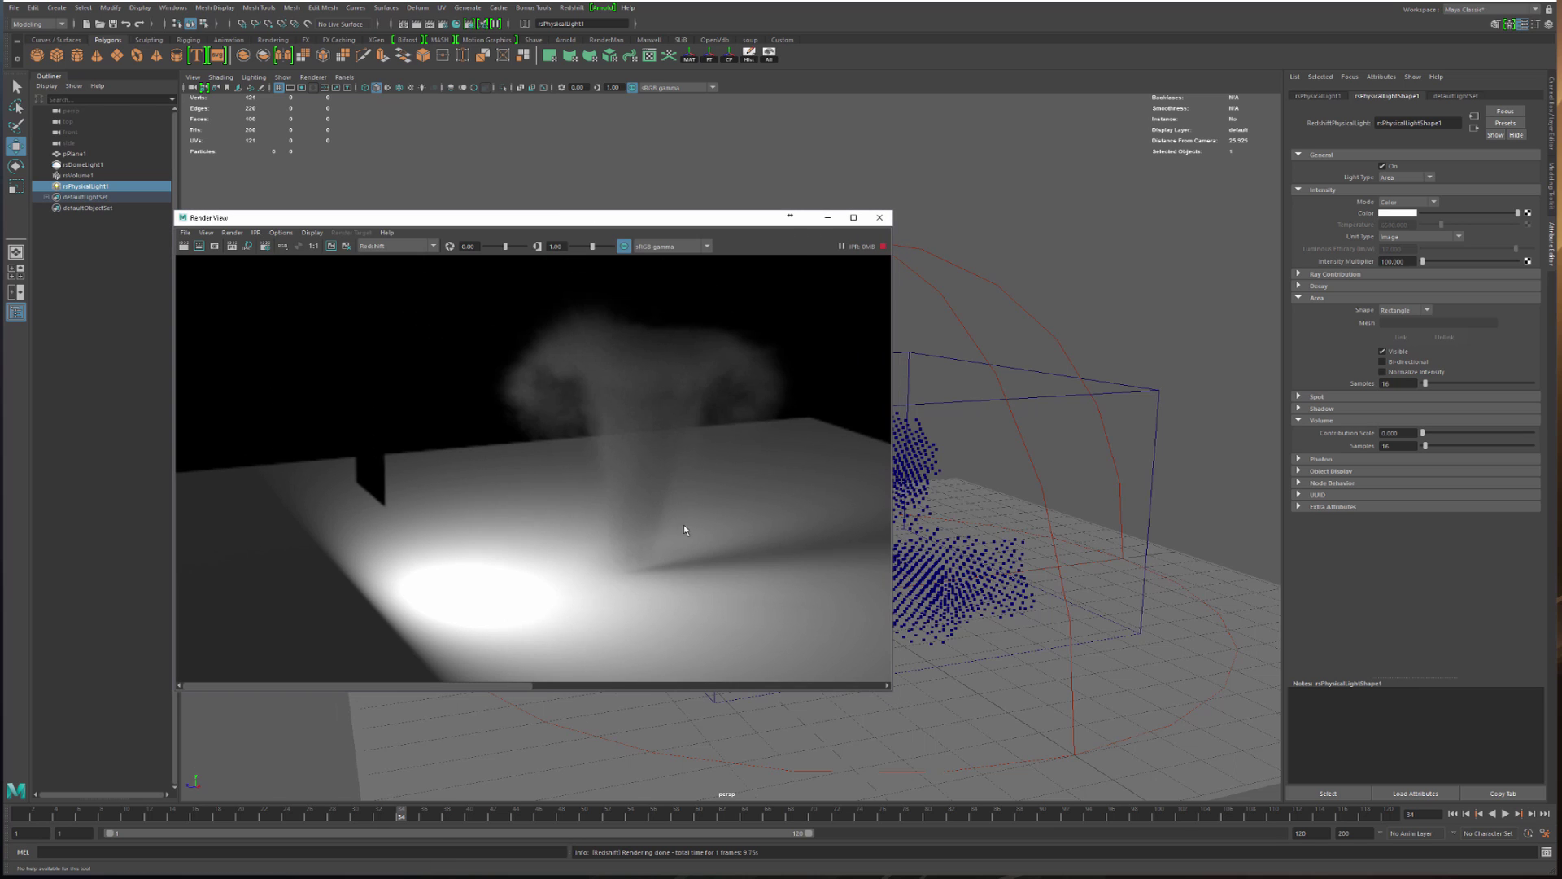
{"action": "middle_click_drag", "start_coordinate": [681, 482], "coordinate": [544, 474], "text": "alt"}
Compare low and high Volume Contribution Scale values on the physical light, and leave it at 1
{"action": "left_click_drag", "start_coordinate": [1423, 432], "coordinate": [1536, 433]}
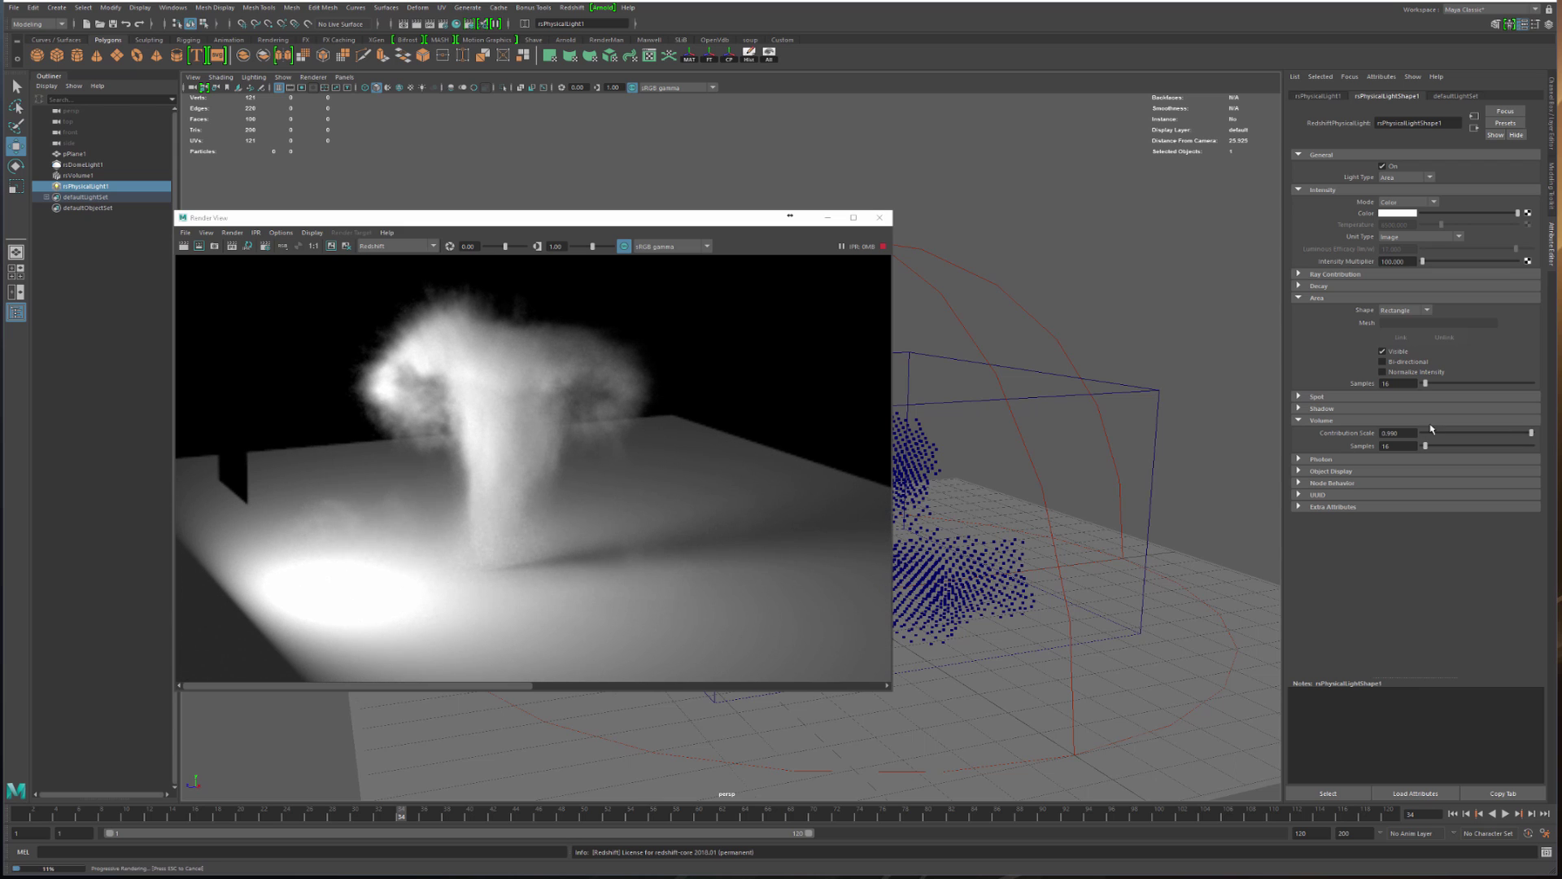
{"action": "left_click_drag", "start_coordinate": [1431, 432], "coordinate": [1256, 454]}
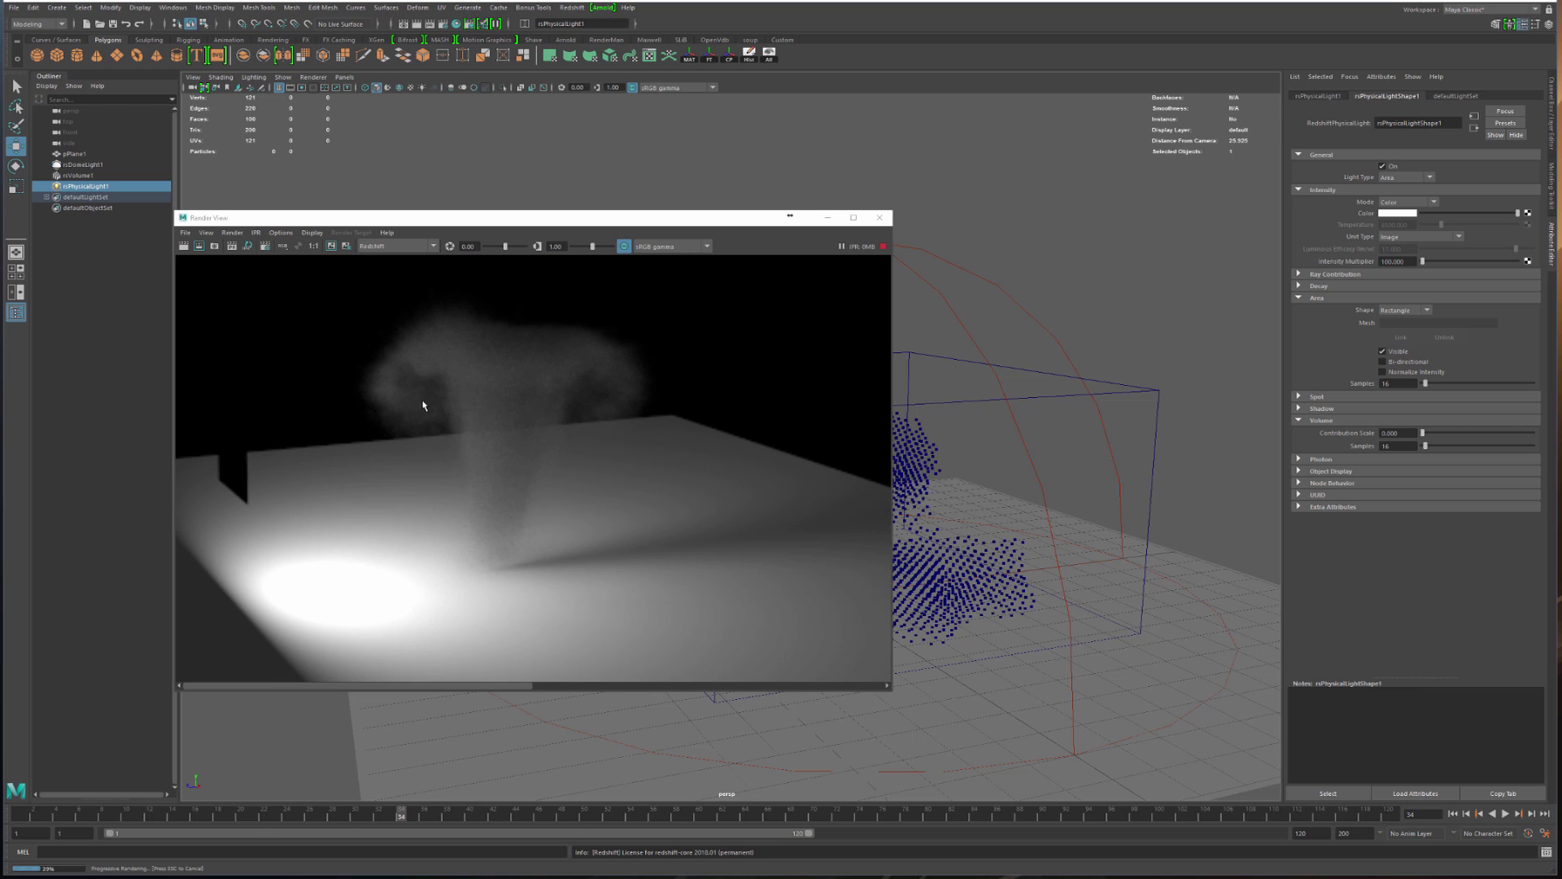
{"action": "left_click", "coordinate": [1445, 434]}
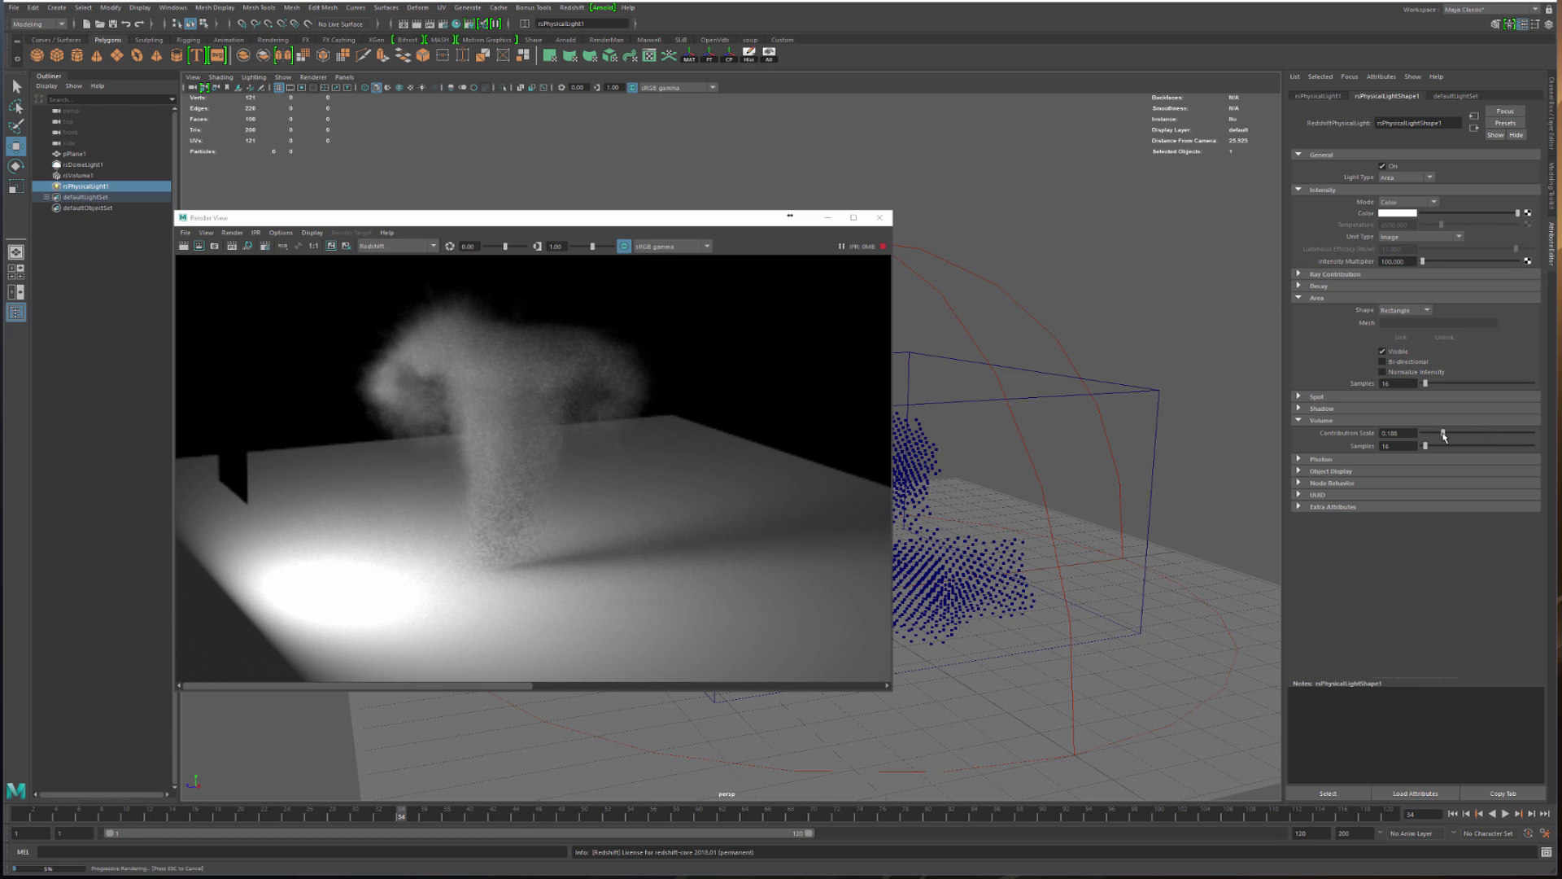
{"action": "left_click_drag", "start_coordinate": [1473, 437], "coordinate": [1558, 437]}
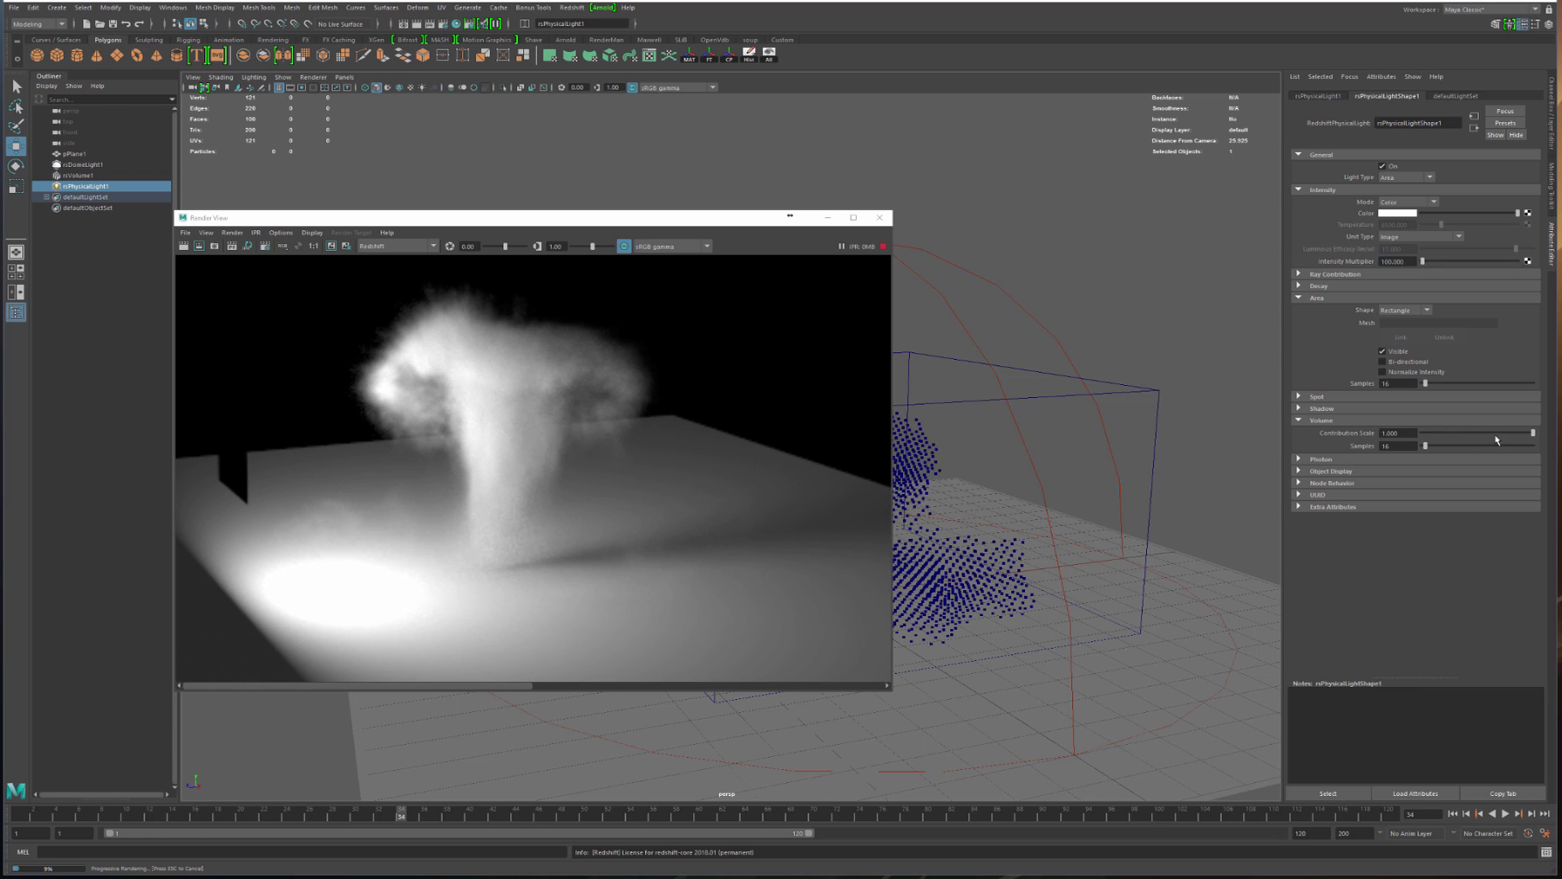
Set the physical light's Intensity Multiplier to 25 and its color to a pale blue
{"action": "left_click", "coordinate": [1408, 262]}
{"action": "type", "text": "25"}
{"action": "key", "text": "Return"}
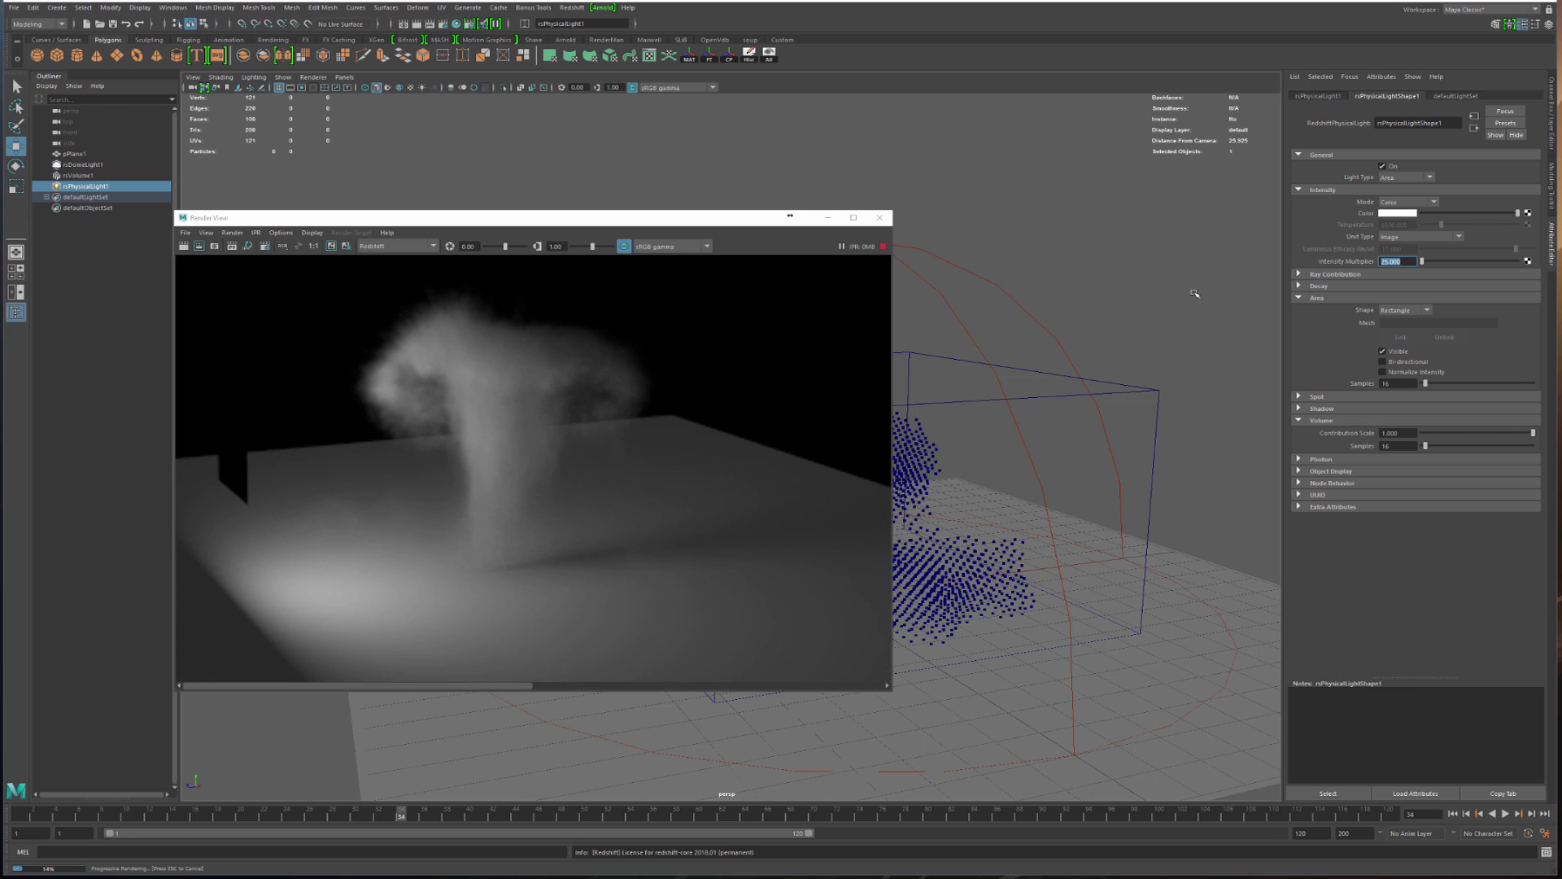
{"action": "left_click", "coordinate": [1387, 214]}
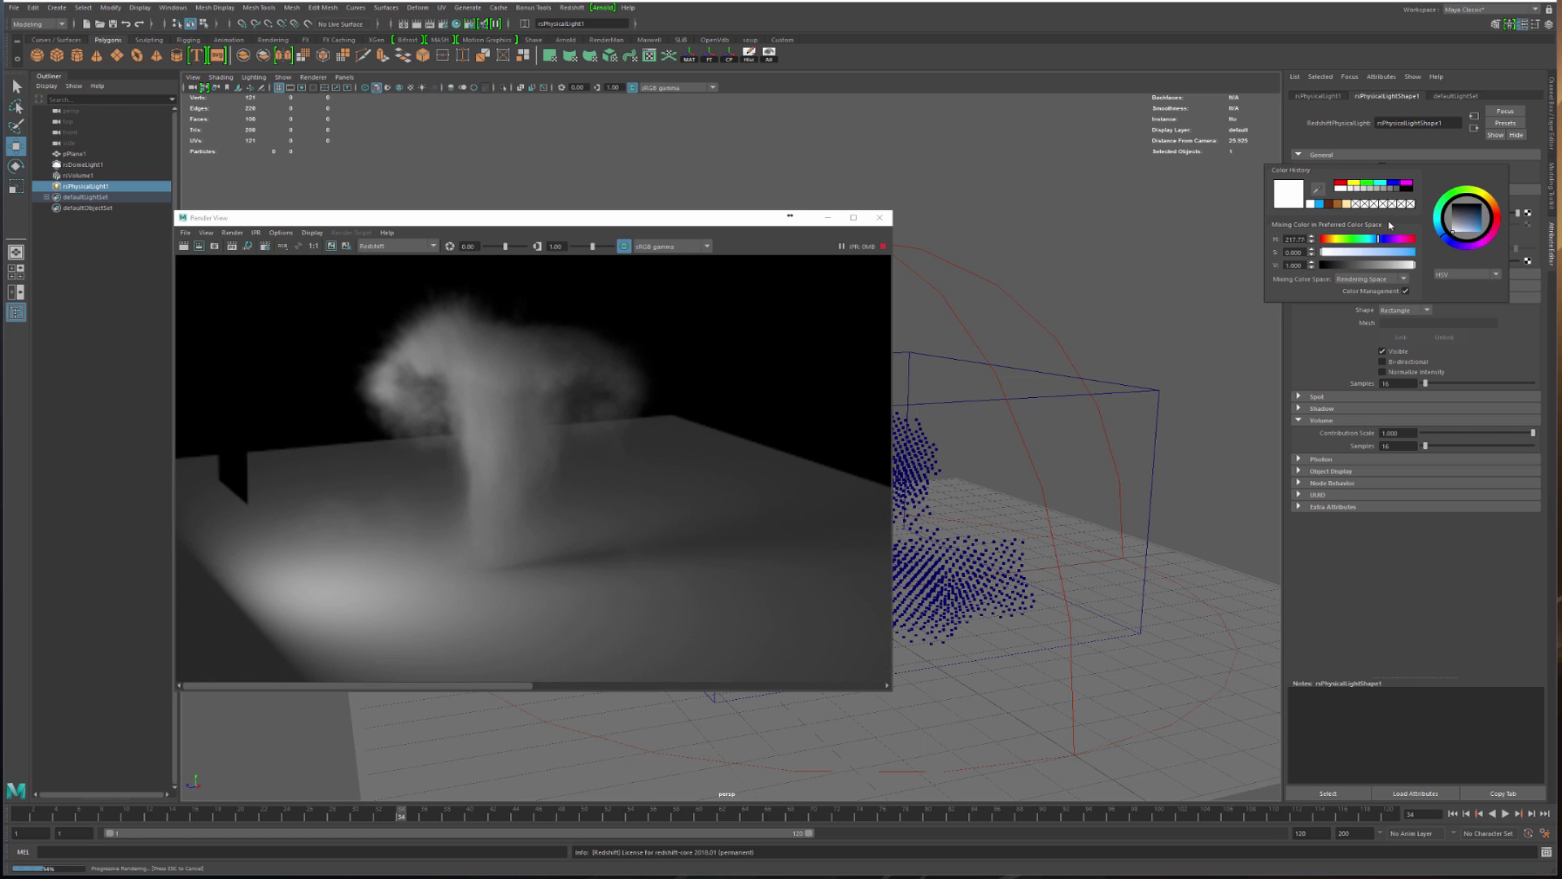
{"action": "left_click", "coordinate": [1320, 204]}
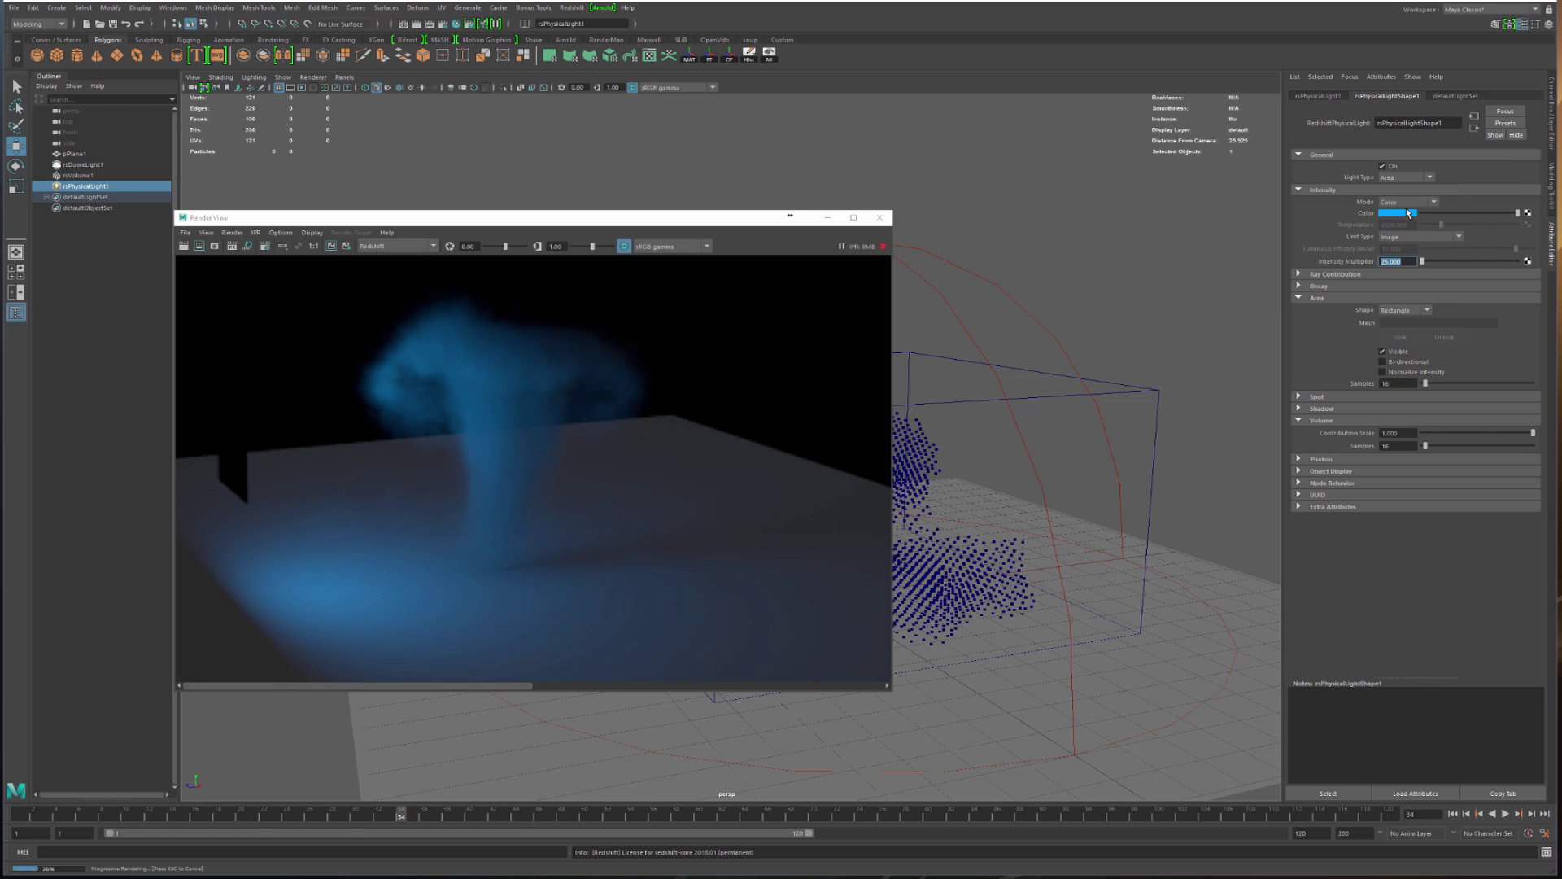
{"action": "left_click", "coordinate": [1409, 213]}
{"action": "left_click_drag", "start_coordinate": [1424, 252], "coordinate": [1386, 261]}
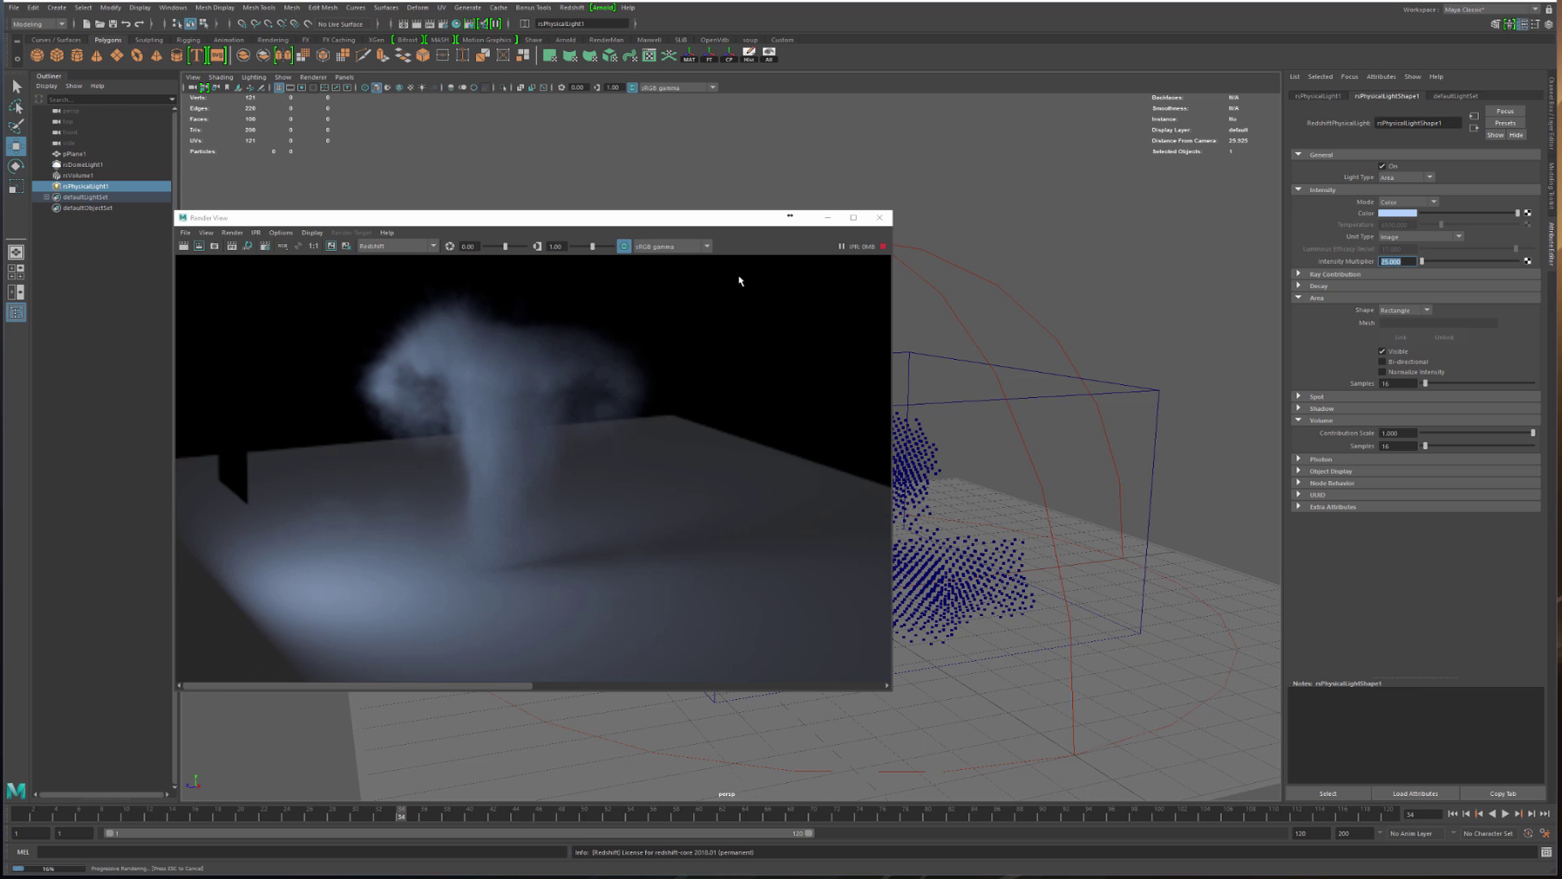
Turn off the area light's Visible option and reframe the explosion from a lower side angle with the Render View moved aside
{"action": "left_click_drag", "start_coordinate": [592, 227], "coordinate": [968, 257]}
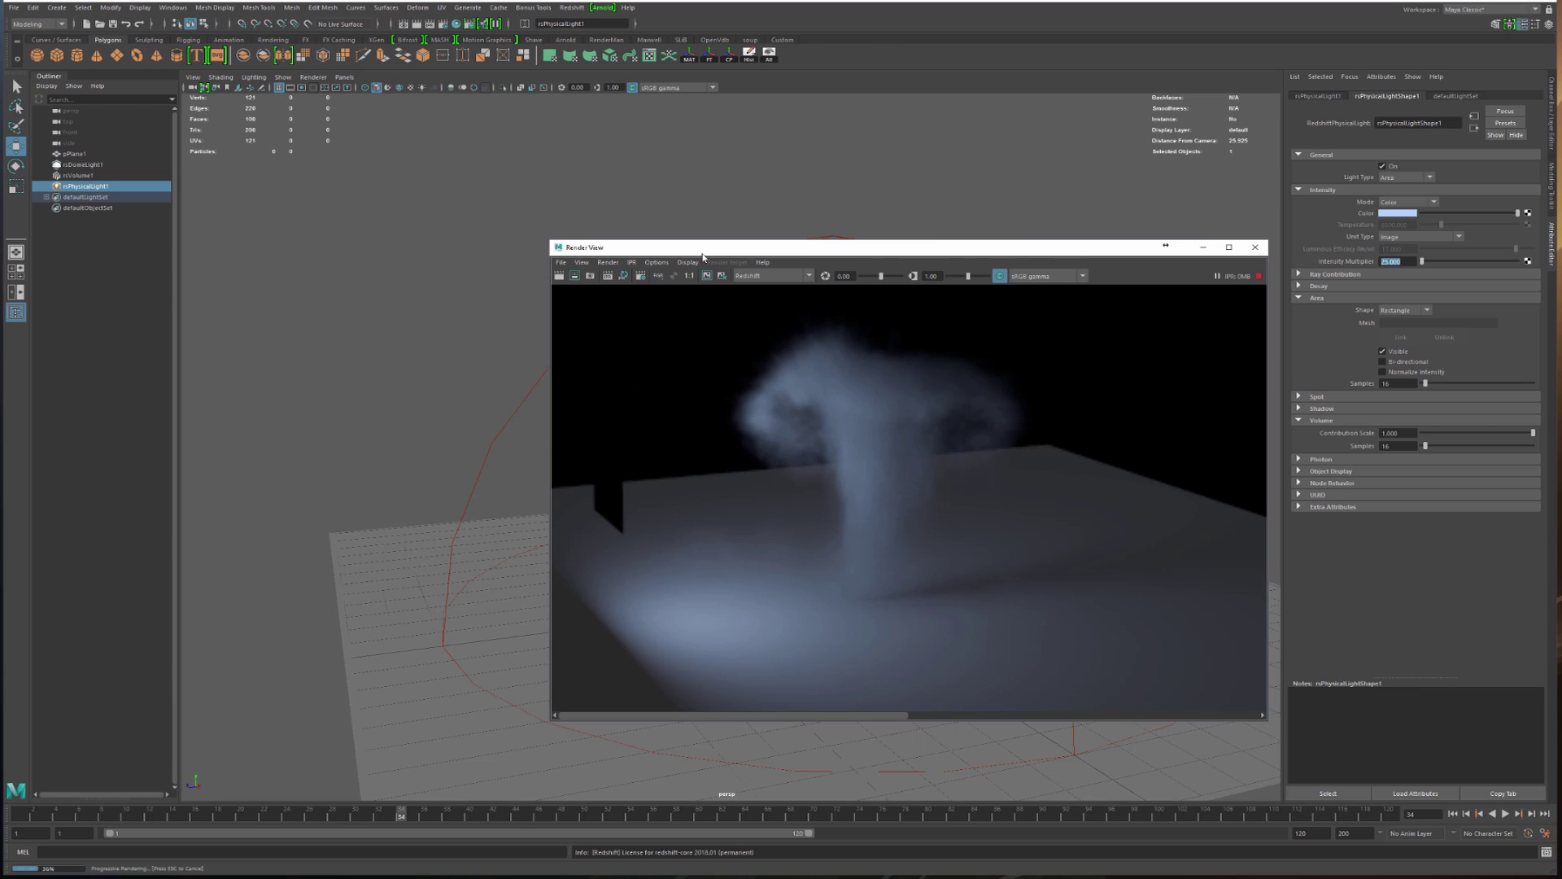
{"action": "left_click_drag", "start_coordinate": [703, 254], "coordinate": [901, 211]}
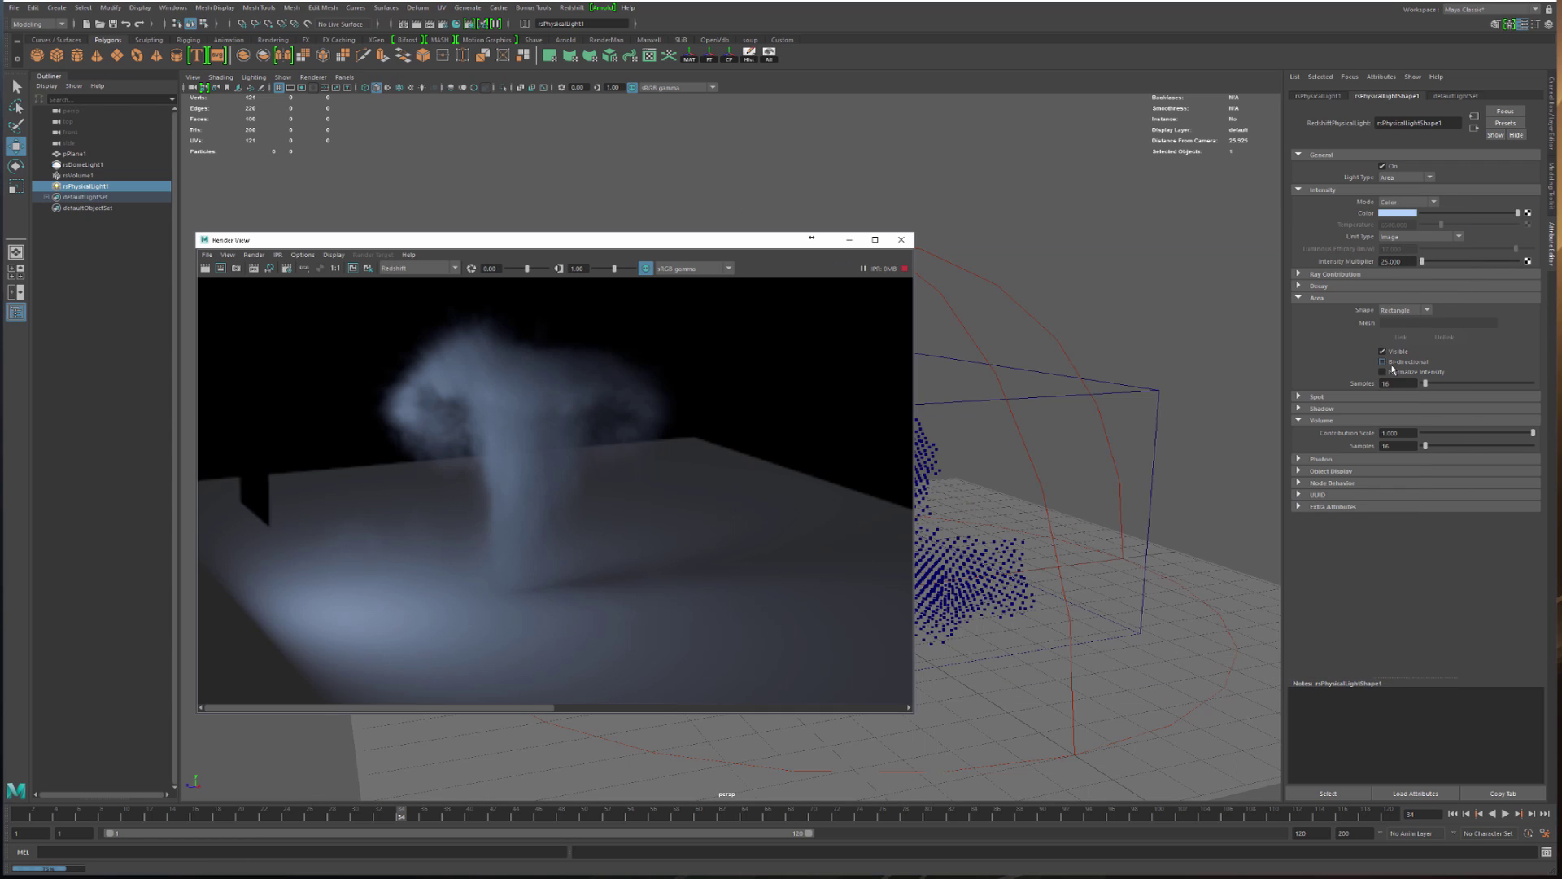
{"action": "left_click", "coordinate": [1381, 351]}
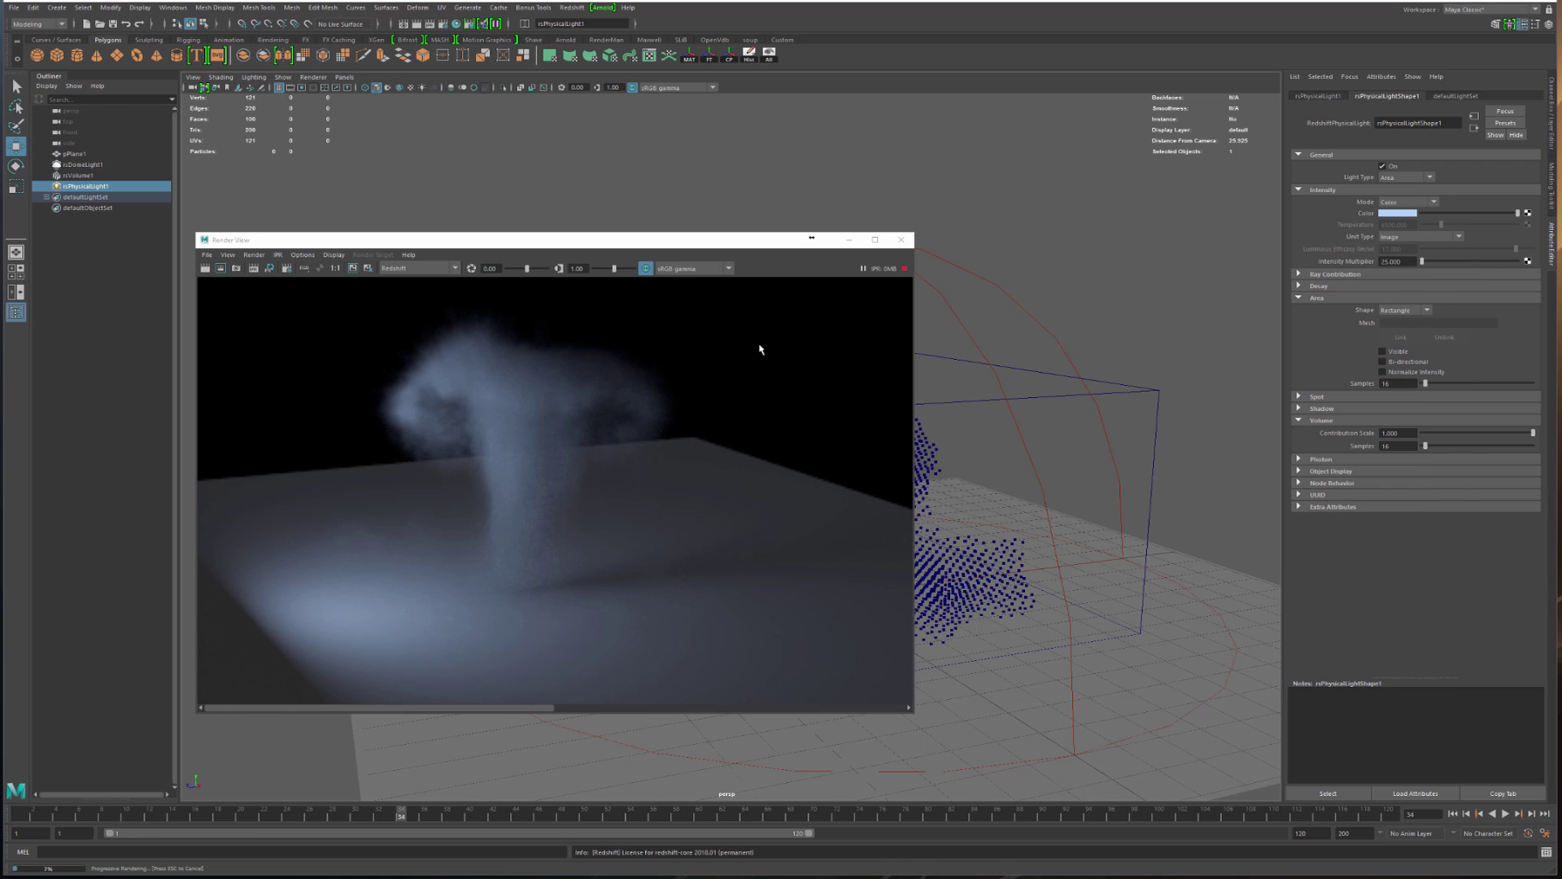
{"action": "left_click_drag", "start_coordinate": [627, 244], "coordinate": [541, 216]}
{"action": "left_click_drag", "start_coordinate": [863, 310], "coordinate": [1074, 299], "text": "alt"}
{"action": "middle_click_drag", "start_coordinate": [1074, 298], "coordinate": [1114, 290], "text": "alt"}
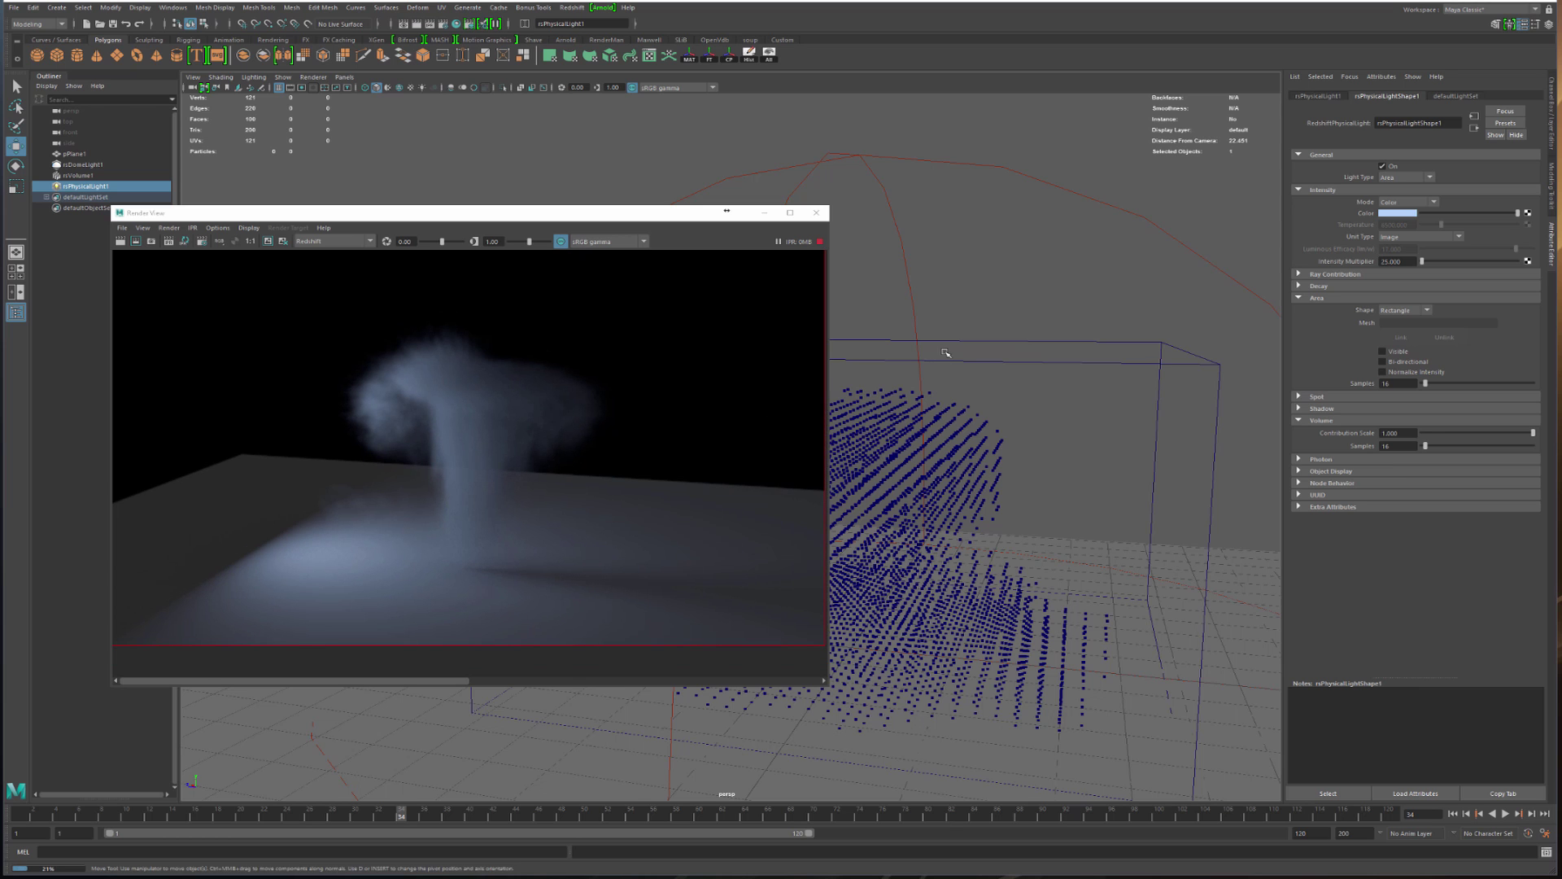
{"action": "middle_click_drag", "start_coordinate": [973, 359], "coordinate": [1014, 362], "text": "alt"}
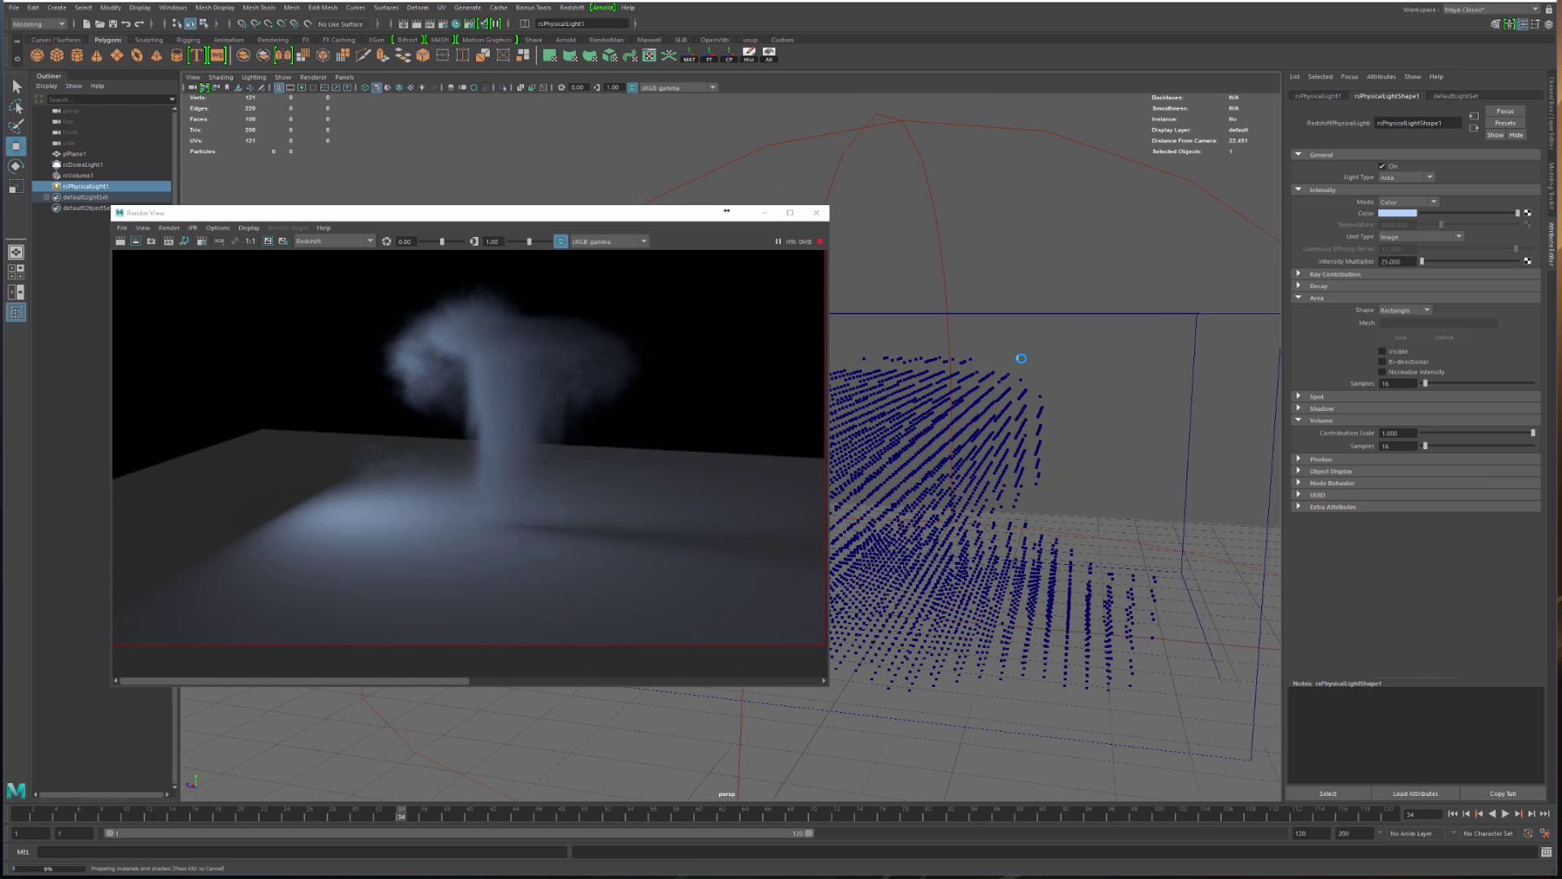
Select the explosion's Redshift volume and open the settings of its assigned volume material
{"action": "left_click", "coordinate": [1003, 429]}
{"action": "left_click", "coordinate": [1003, 430]}
{"action": "right_click", "coordinate": [1009, 413]}
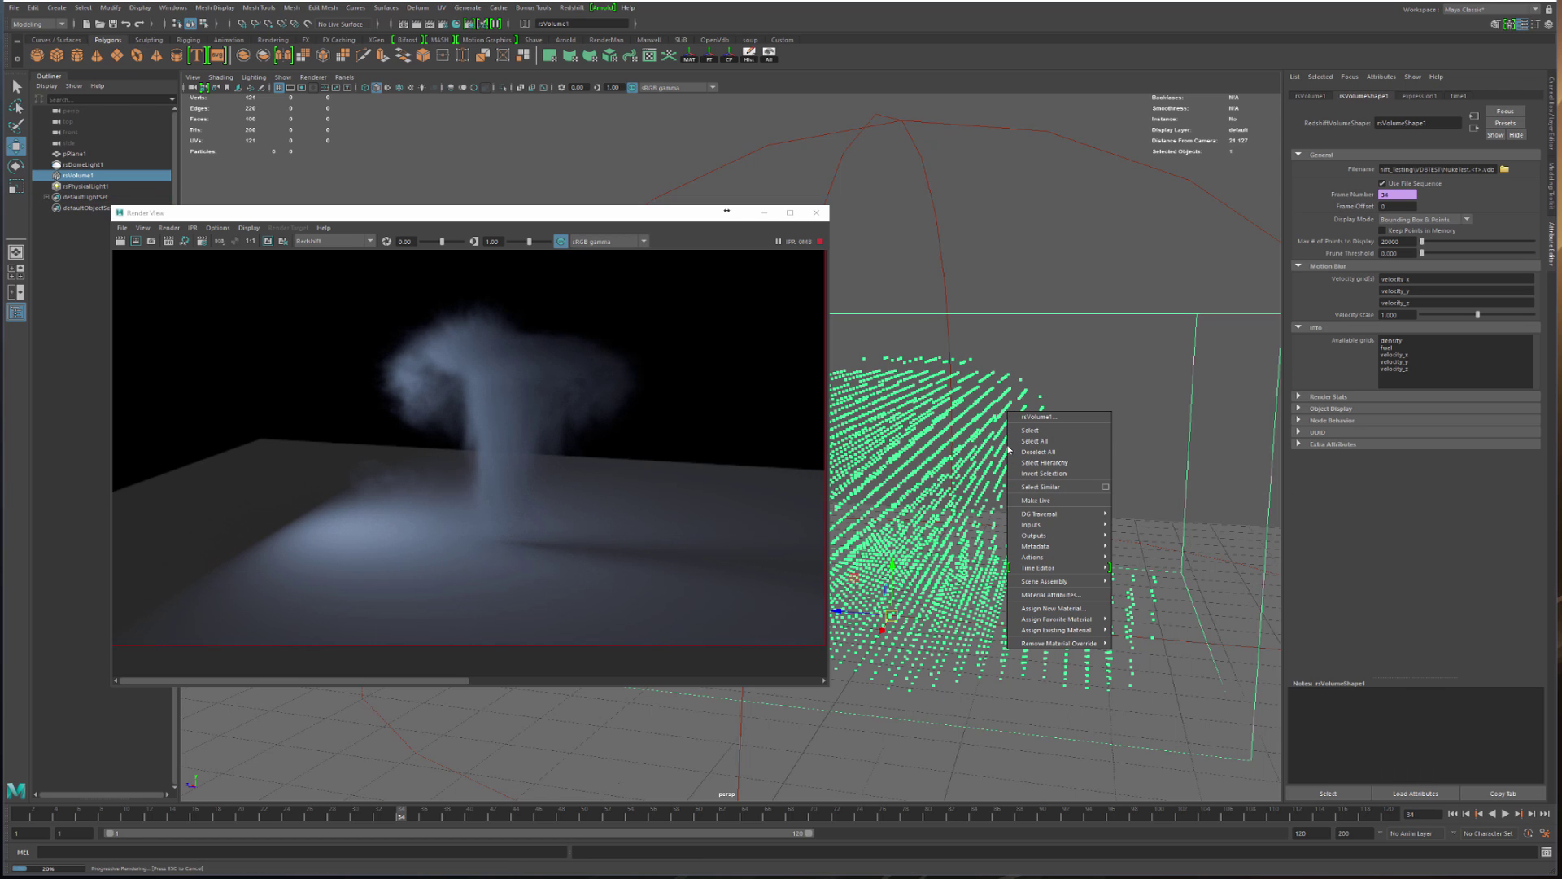
{"action": "left_click", "coordinate": [1051, 595]}
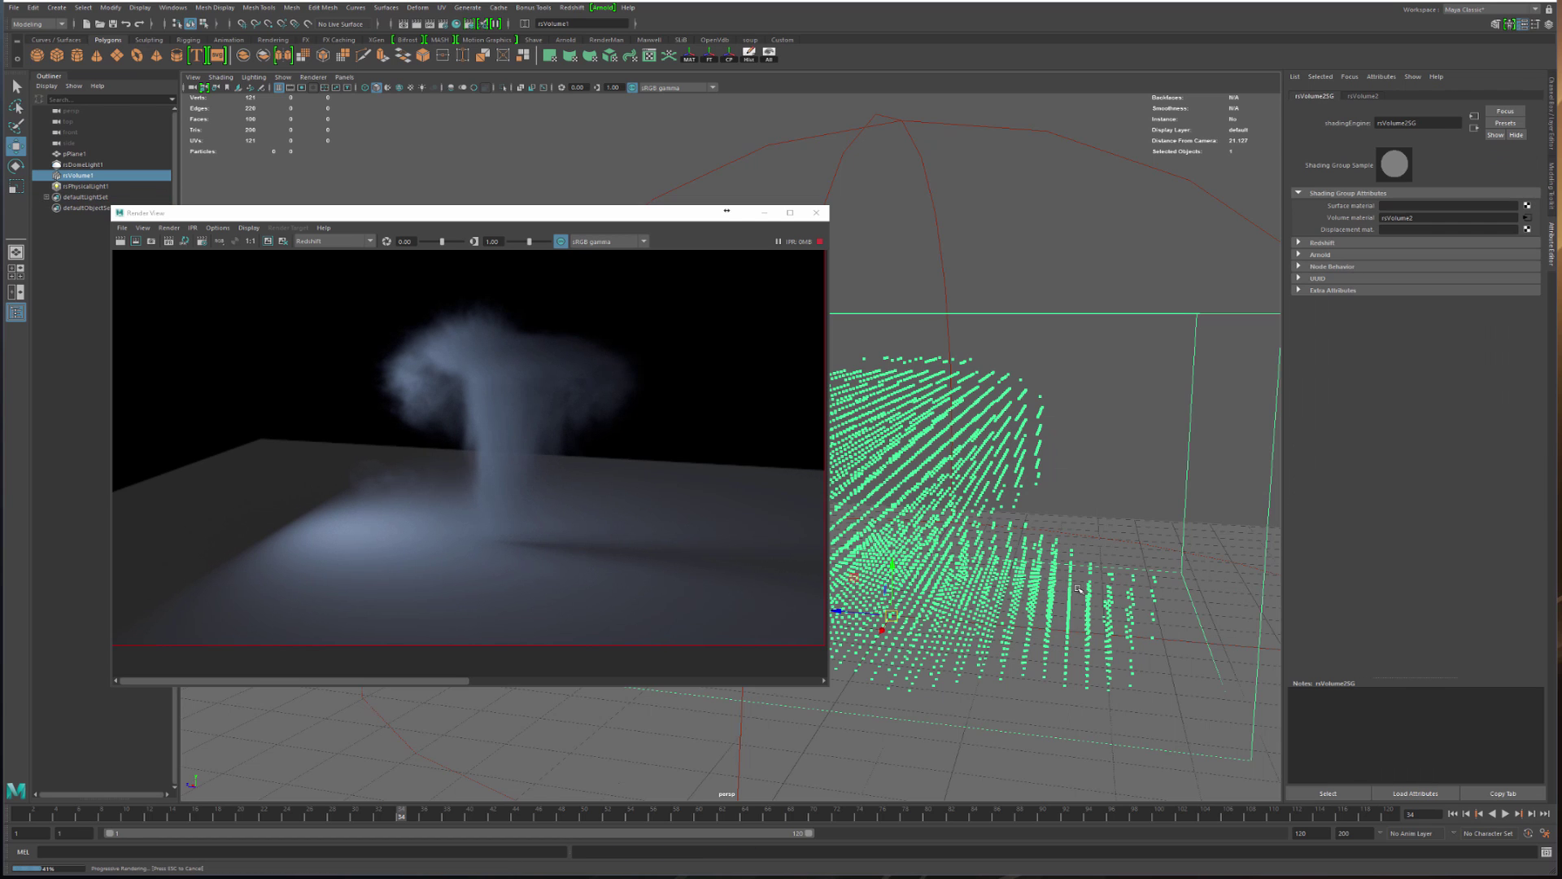
{"action": "left_click", "coordinate": [1529, 218]}
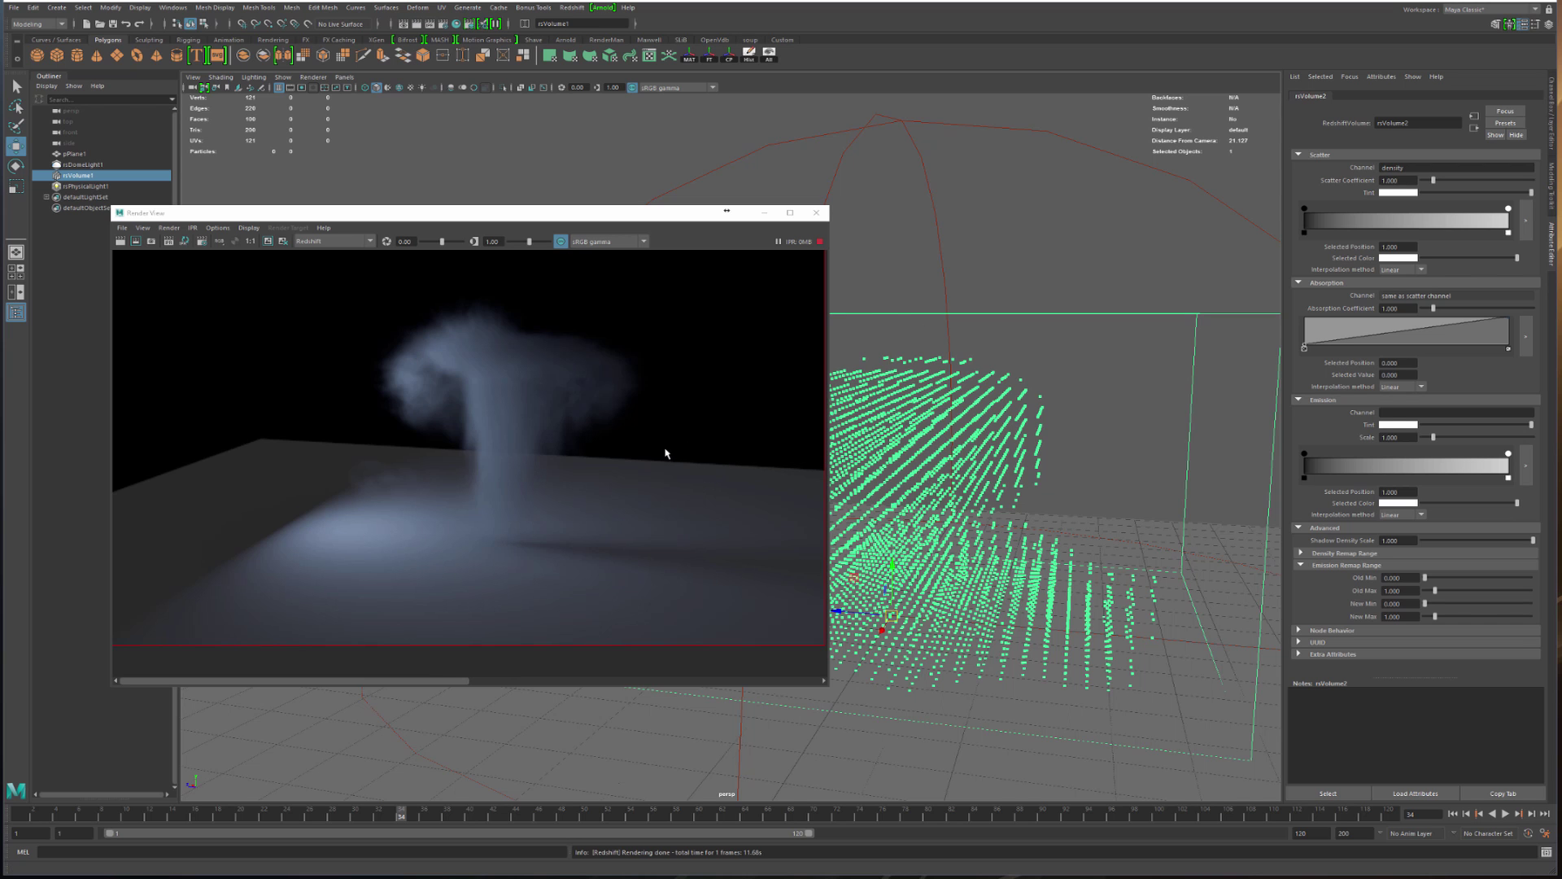
Set the volume material's Emission channel to fuel
{"action": "scroll", "coordinate": [1061, 454], "scroll_direction": "up", "scroll_amount": 4}
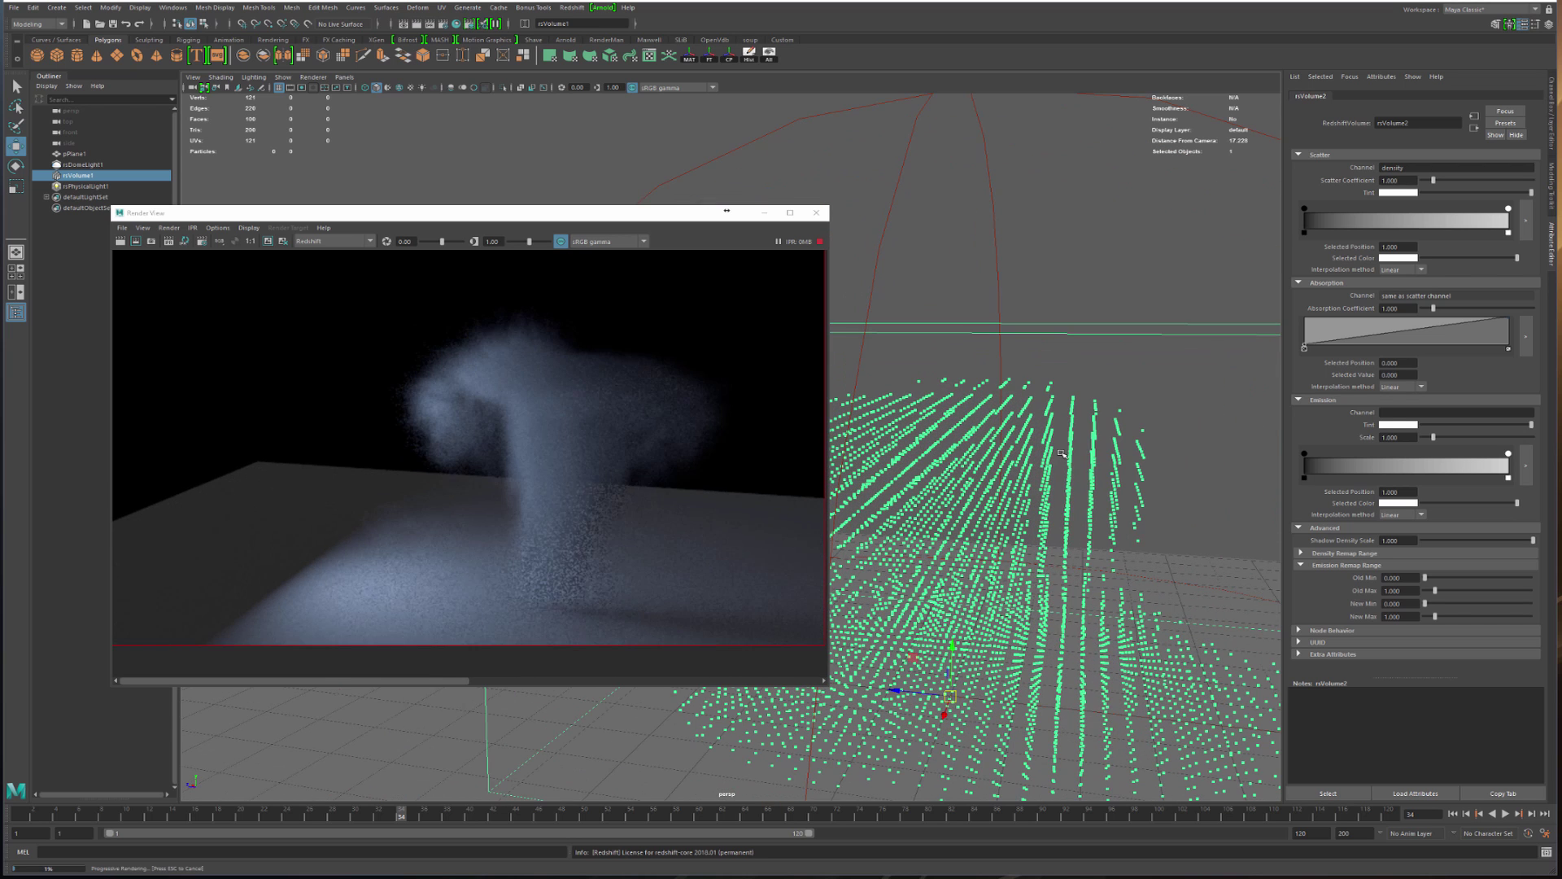
{"action": "left_click_drag", "start_coordinate": [1061, 453], "coordinate": [987, 417], "text": "alt"}
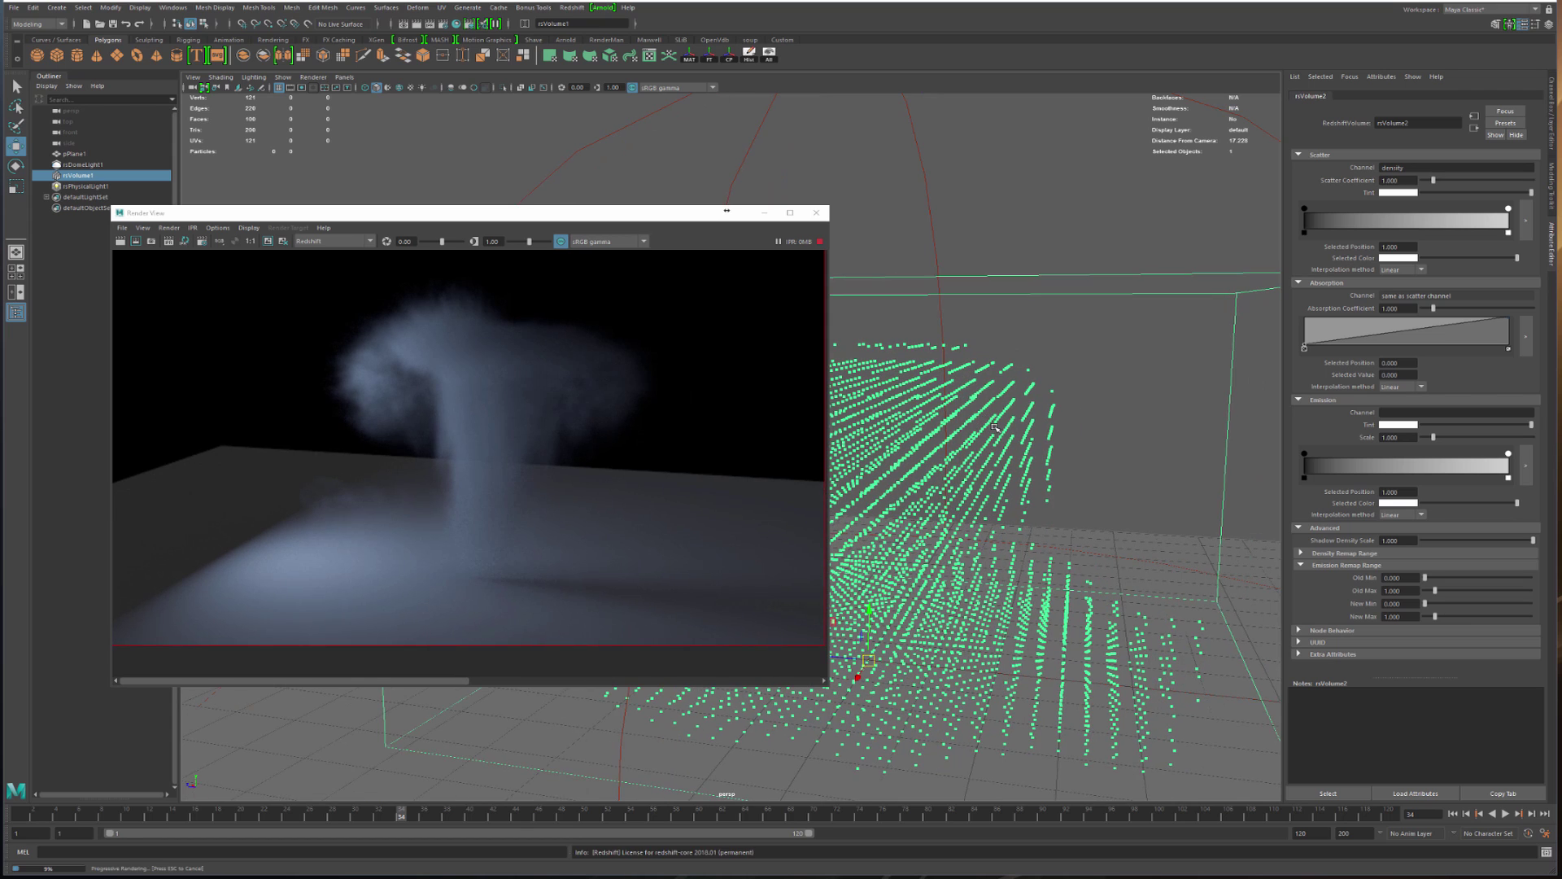
{"action": "scroll", "coordinate": [995, 431], "scroll_direction": "down", "scroll_amount": 3}
{"action": "left_click_drag", "start_coordinate": [1001, 439], "coordinate": [976, 438], "text": "alt"}
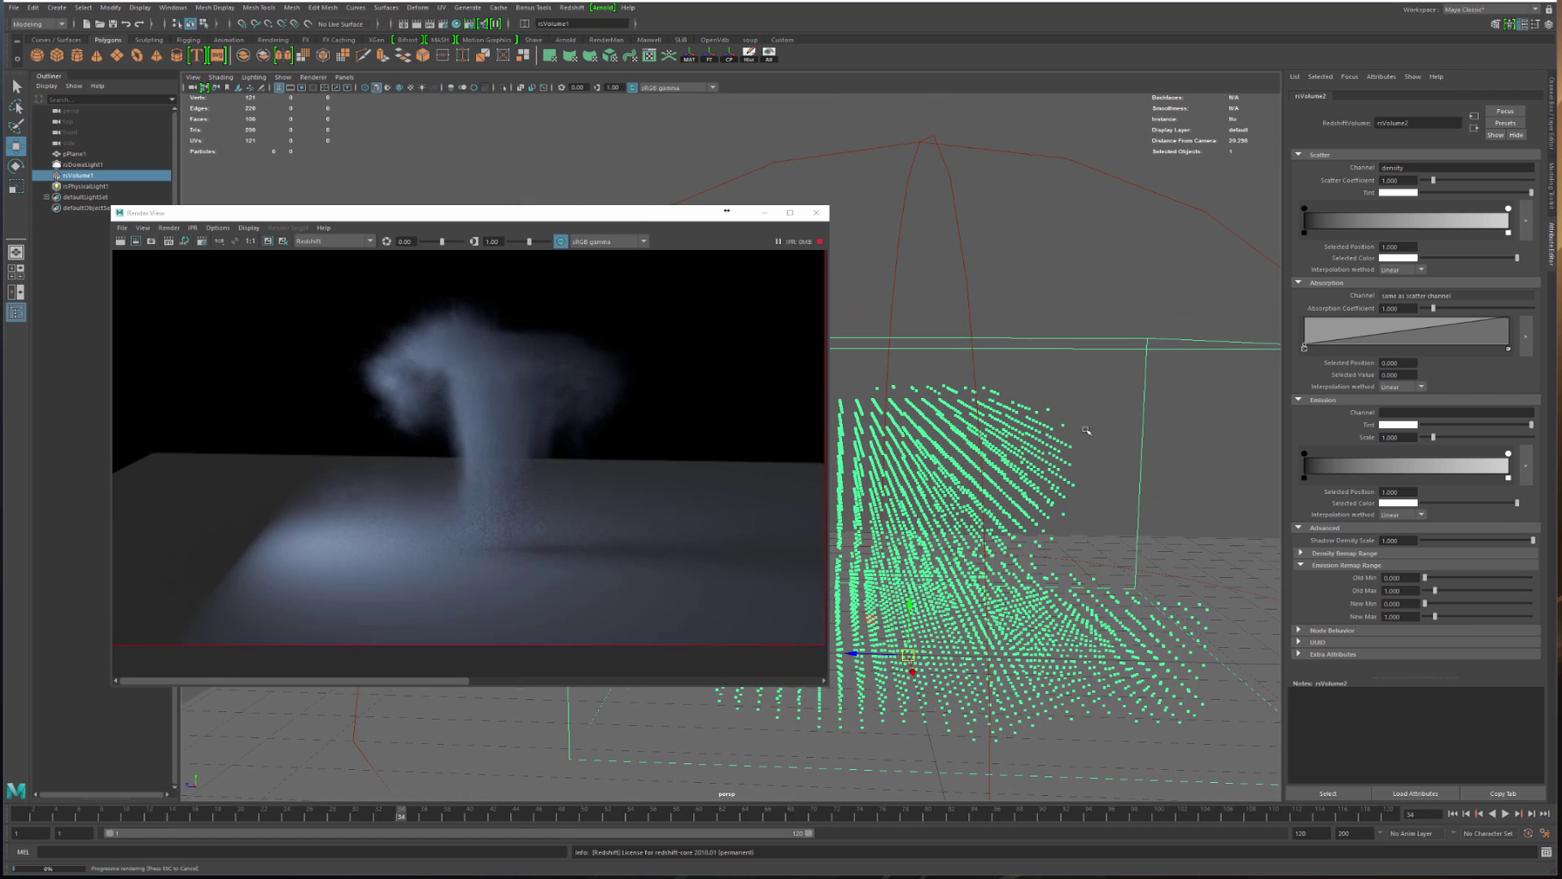
{"action": "left_click", "coordinate": [1393, 413]}
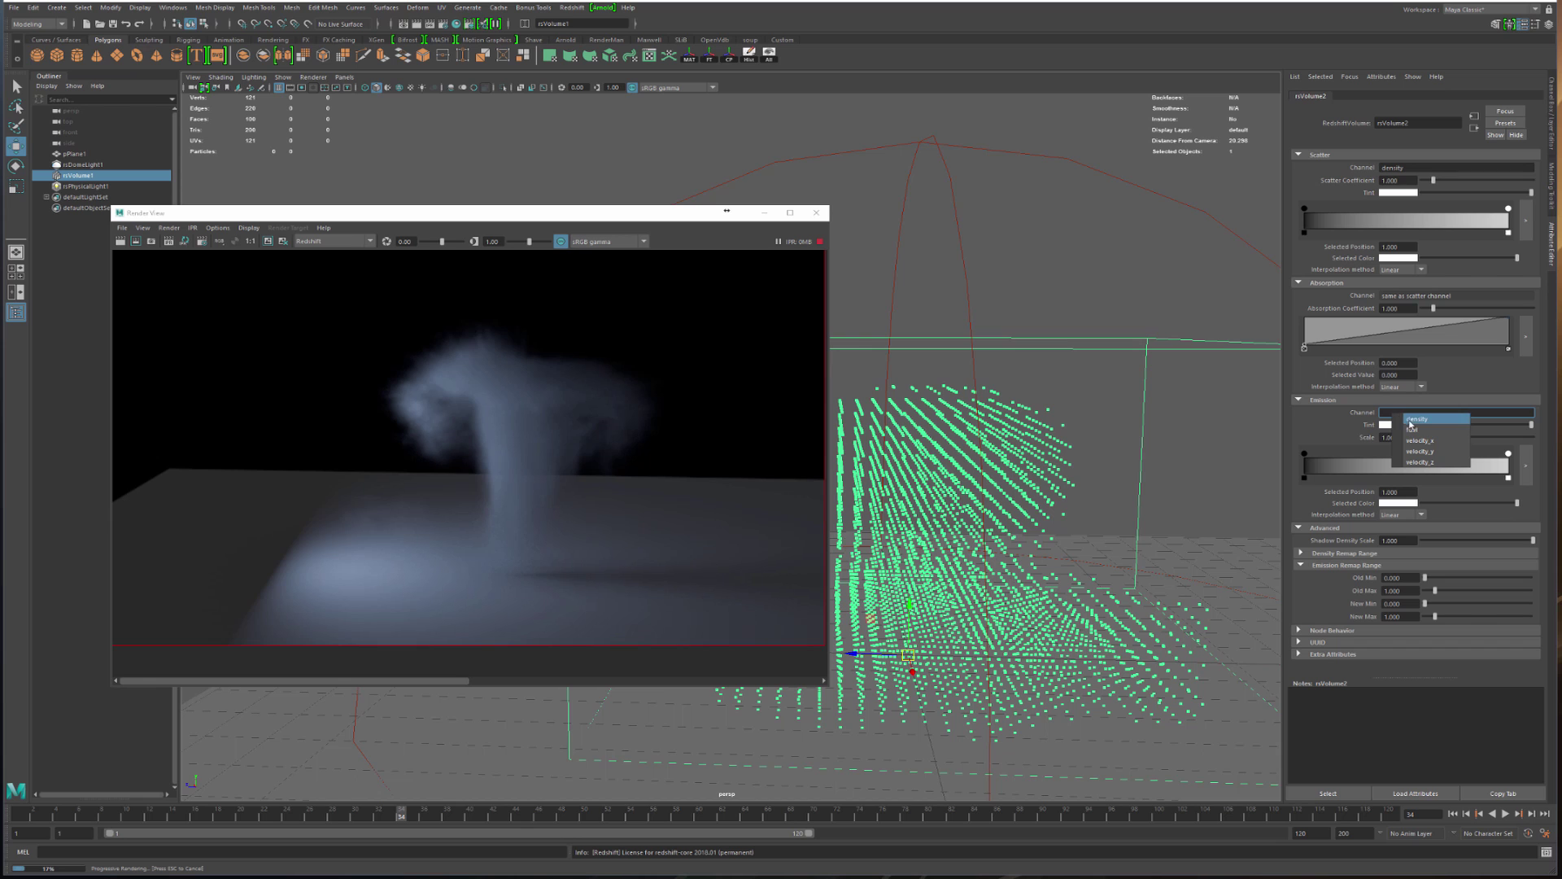
{"action": "left_click", "coordinate": [1417, 430]}
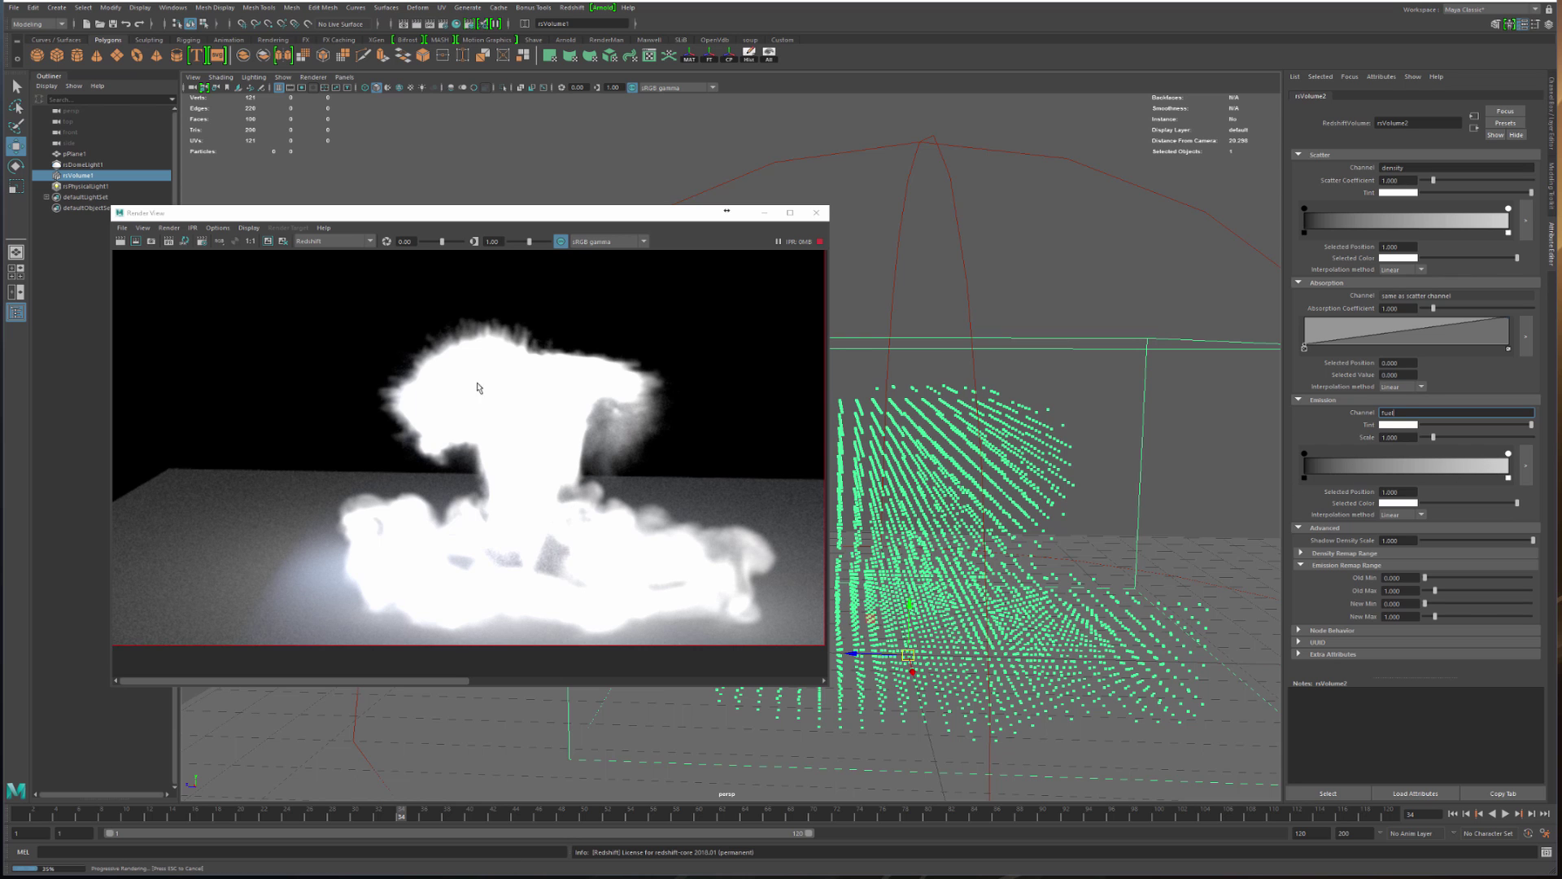
Open the emission ramp in its enlarged editor and color its end key pale yellow
{"action": "left_click_drag", "start_coordinate": [1137, 499], "coordinate": [1028, 363], "text": "alt"}
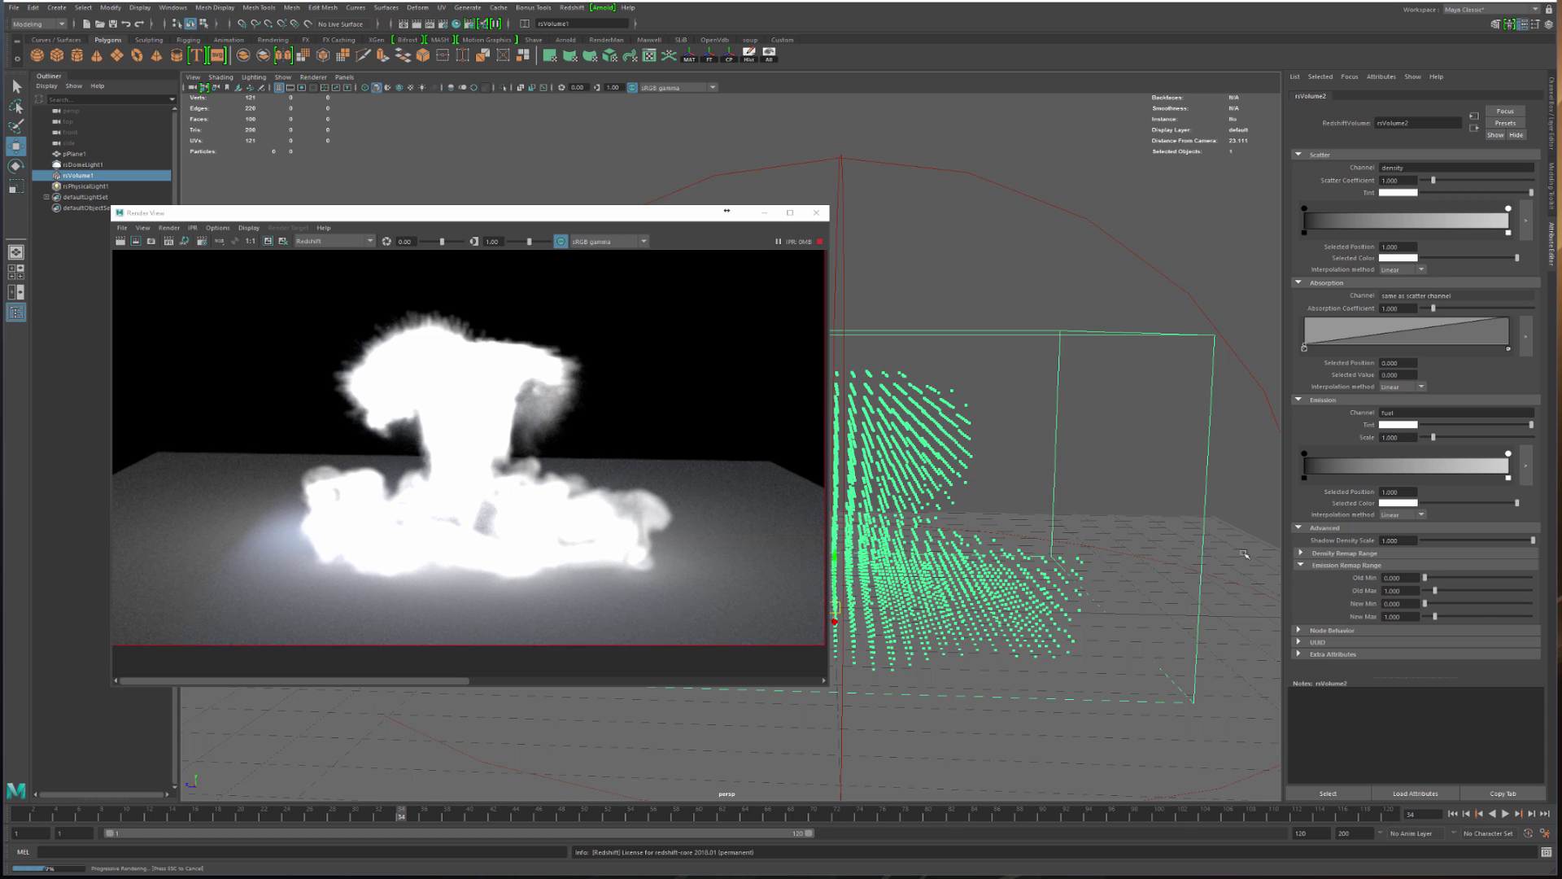
{"action": "left_click", "coordinate": [1526, 465]}
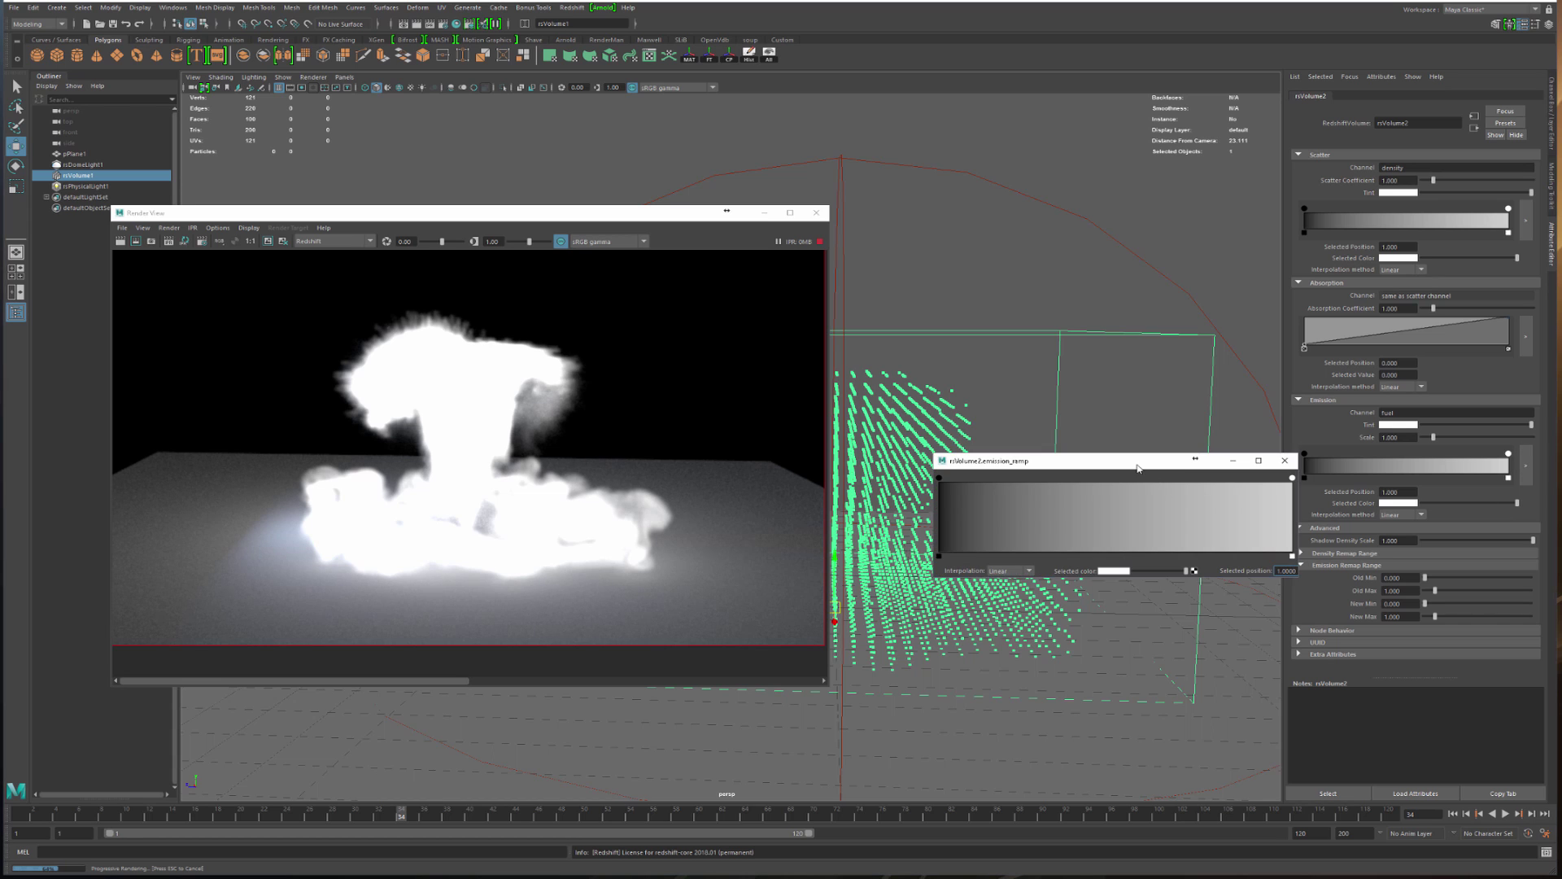
{"action": "left_click_drag", "start_coordinate": [1137, 467], "coordinate": [1047, 323]}
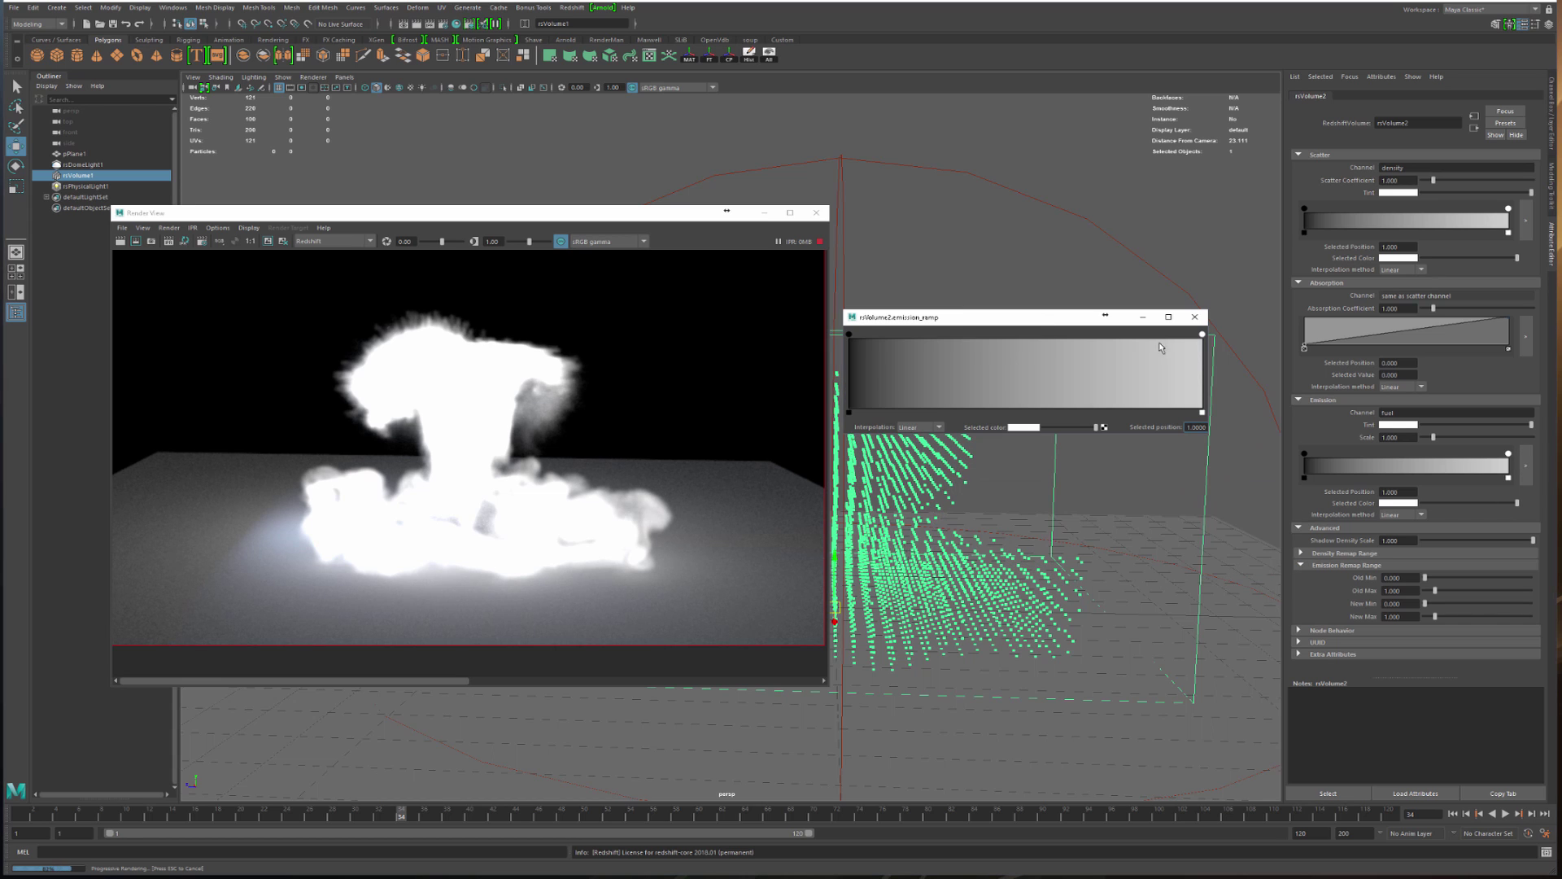
{"action": "left_click", "coordinate": [1018, 429]}
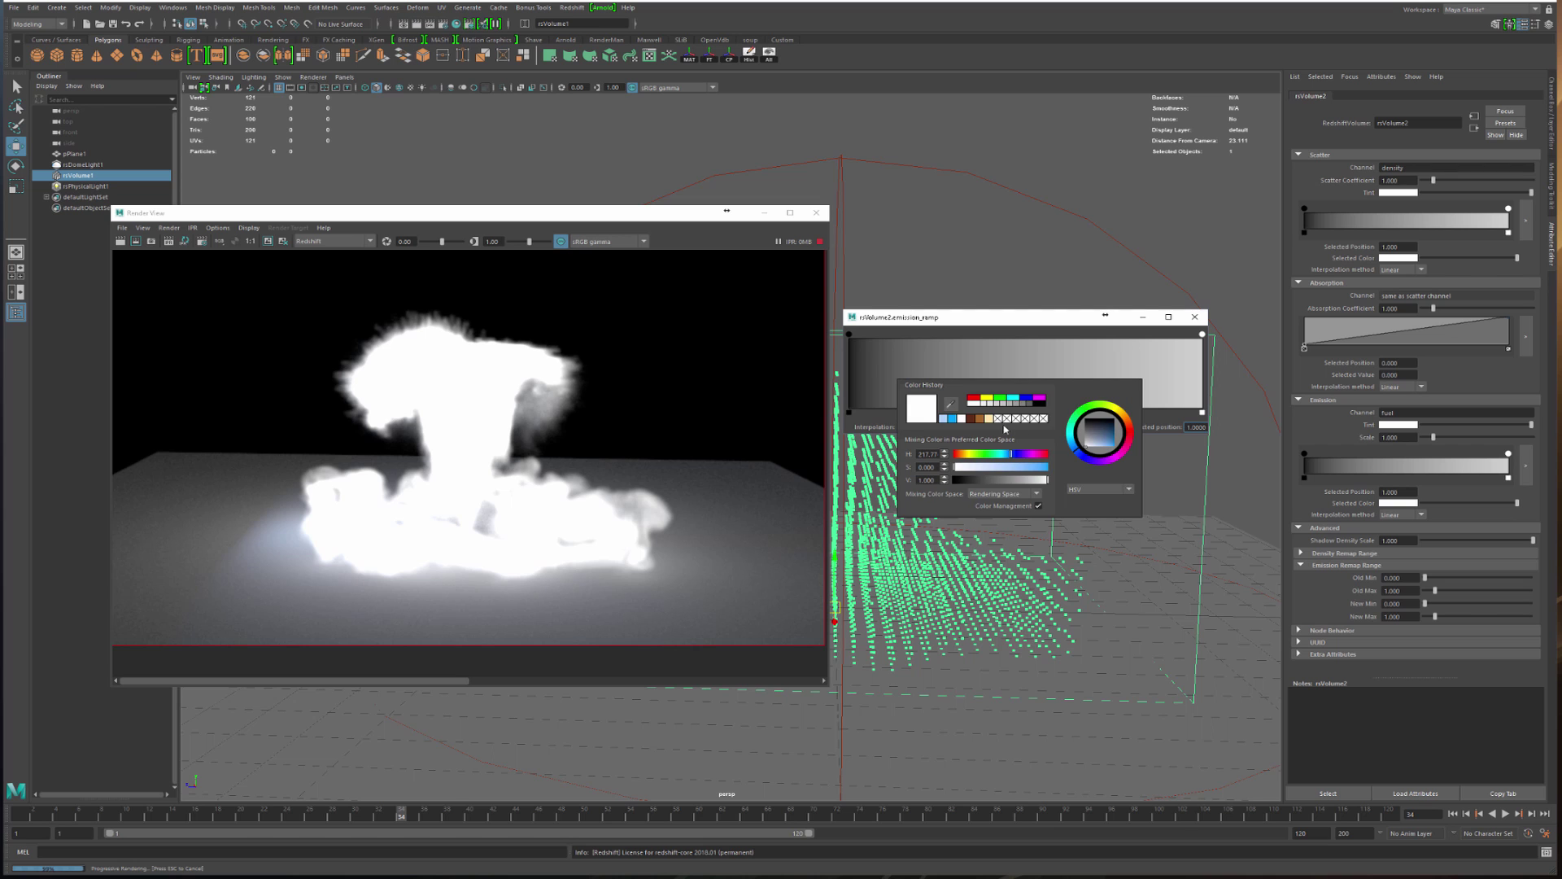
{"action": "left_click", "coordinate": [986, 419]}
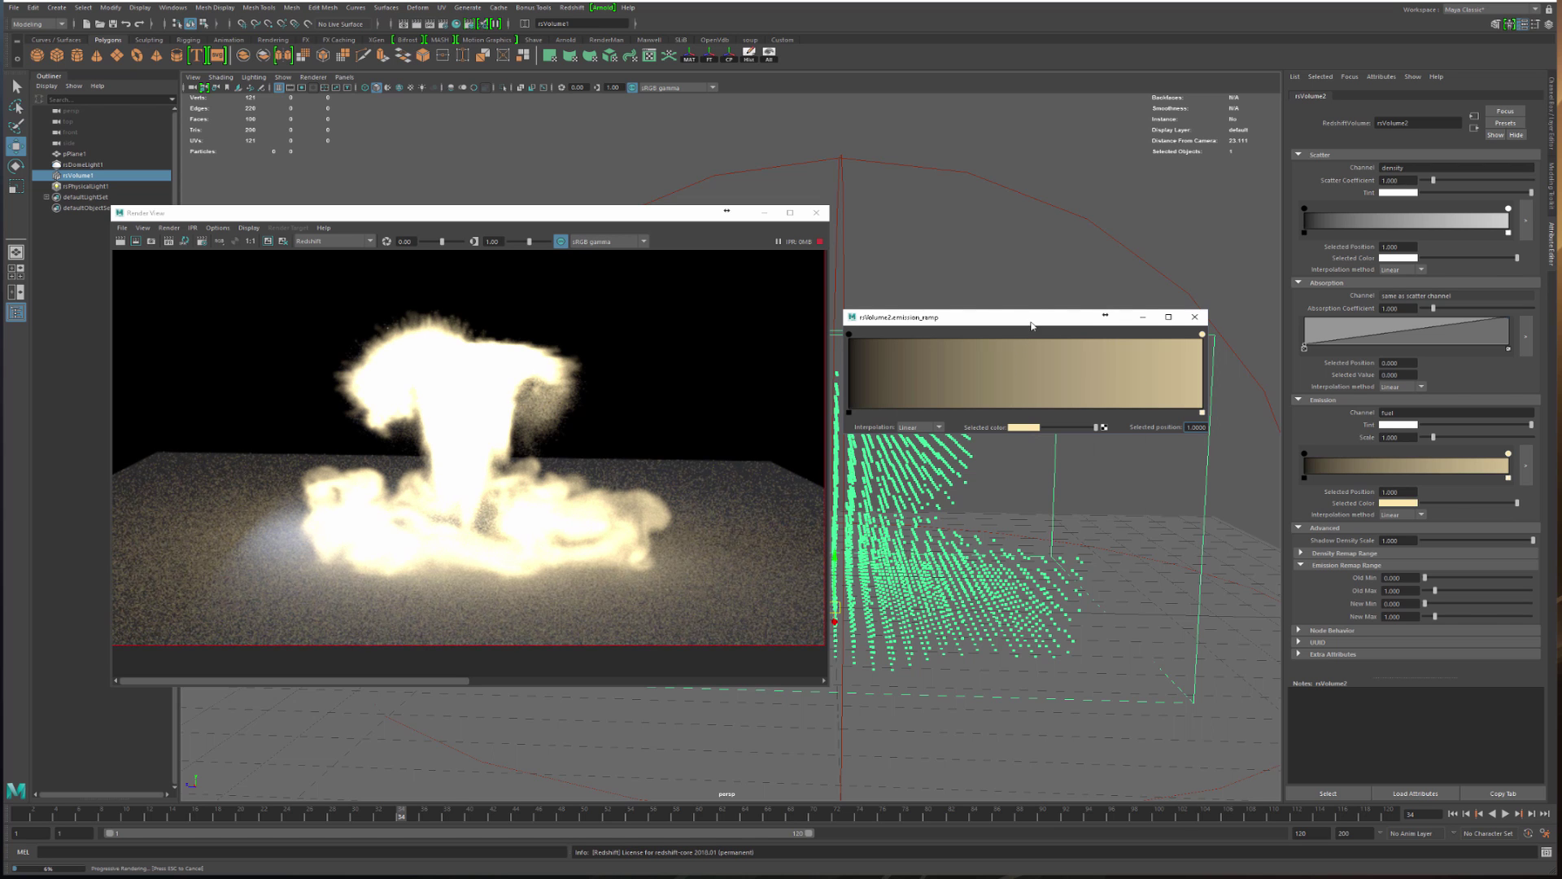
Add an orange-brown key at about 0.69 and a dark red key at about 0.32 to the emission ramp
{"action": "left_click", "coordinate": [1093, 372]}
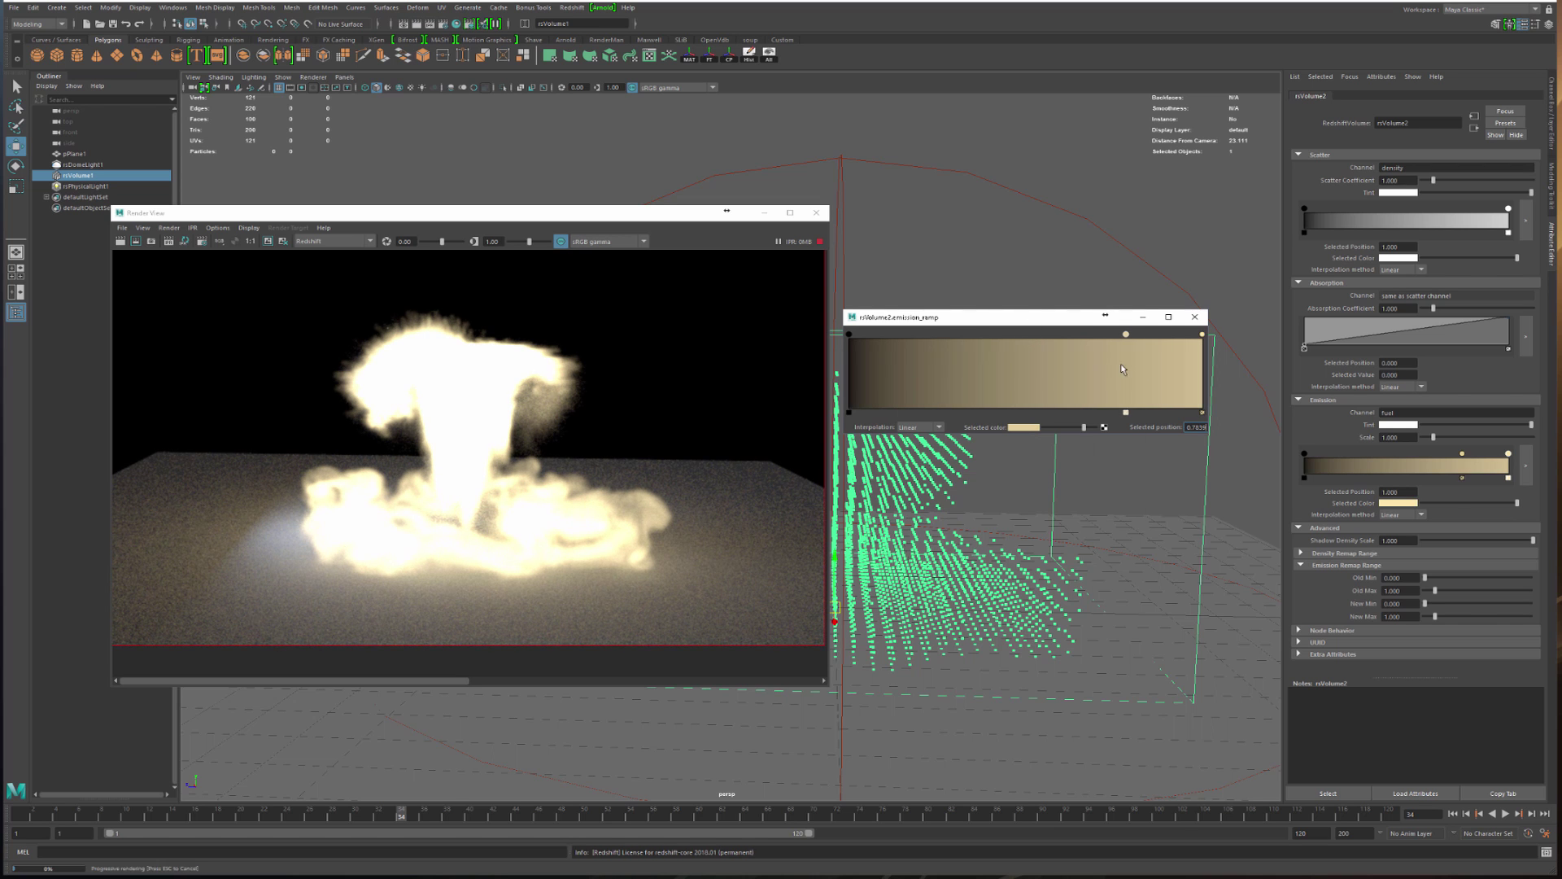
{"action": "left_click", "coordinate": [1019, 428]}
{"action": "left_click", "coordinate": [993, 421]}
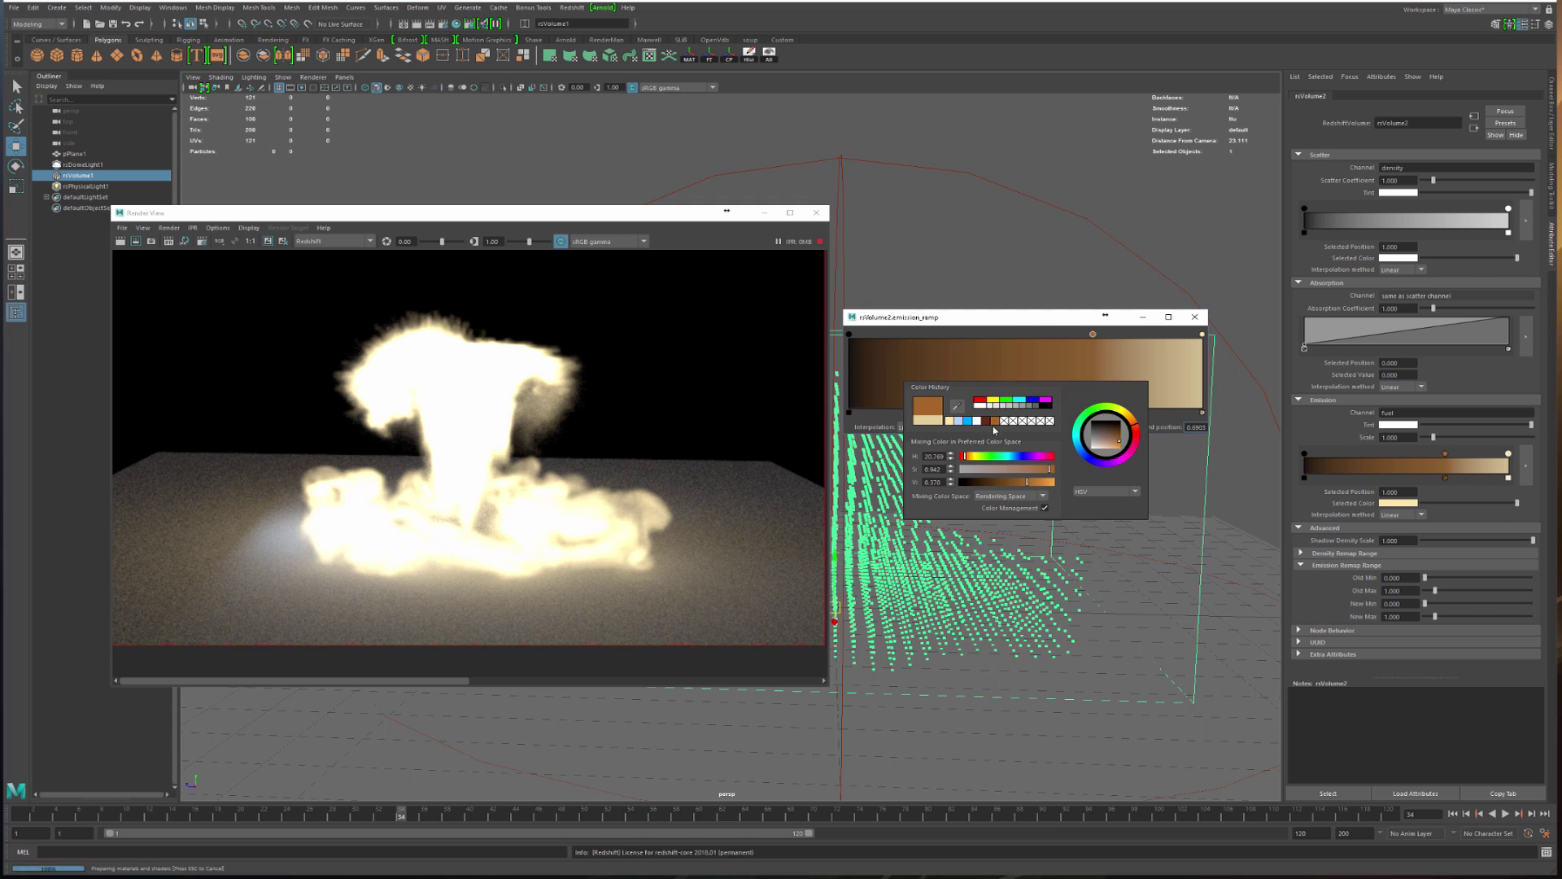
{"action": "left_click", "coordinate": [962, 376]}
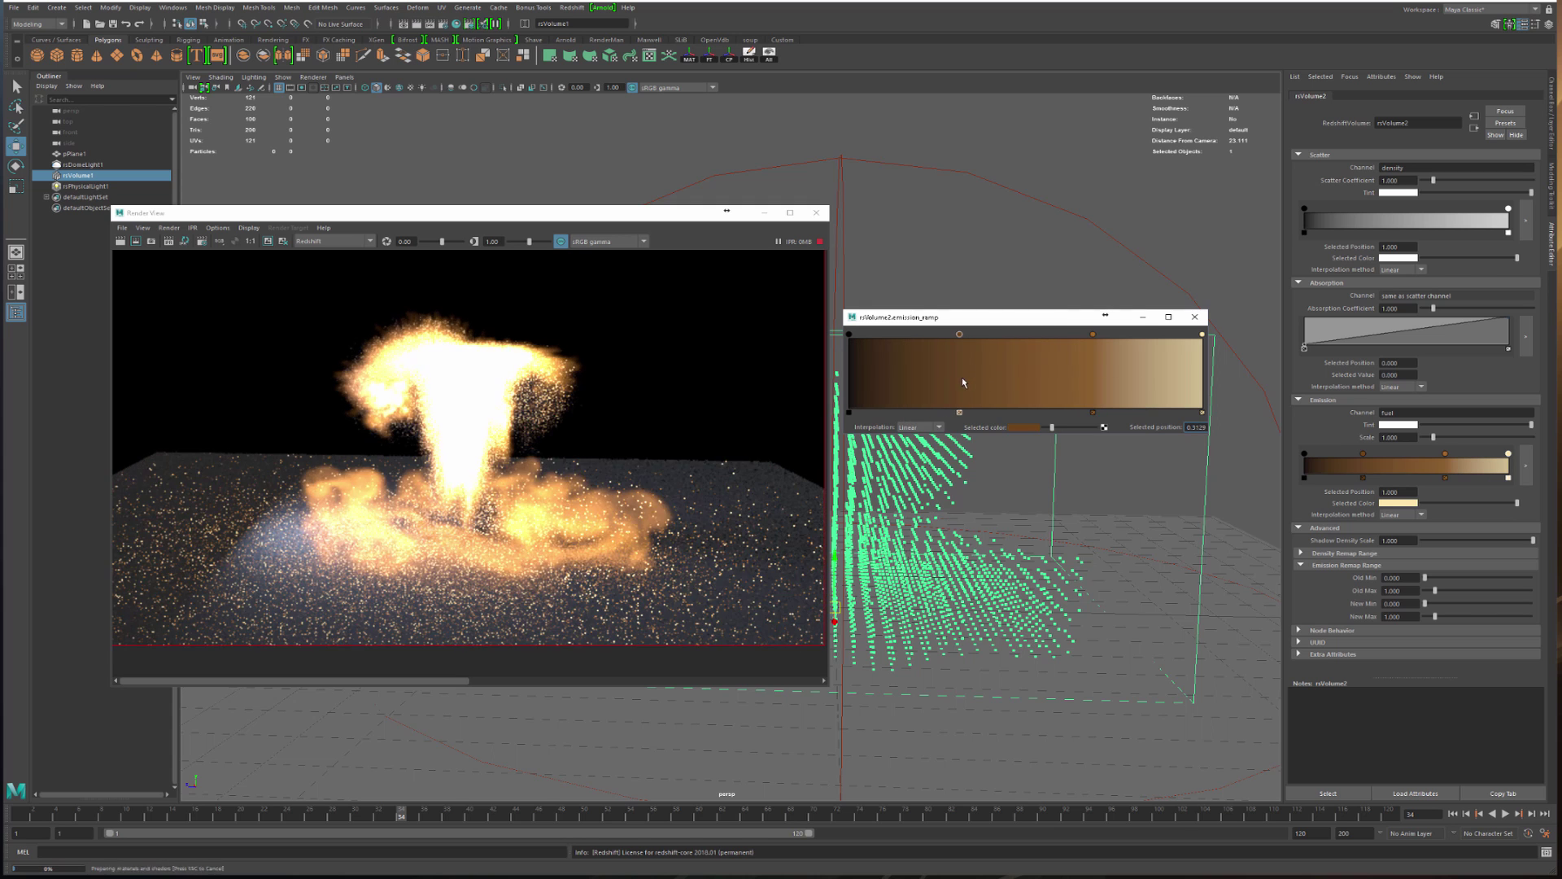
{"action": "left_click", "coordinate": [1015, 428]}
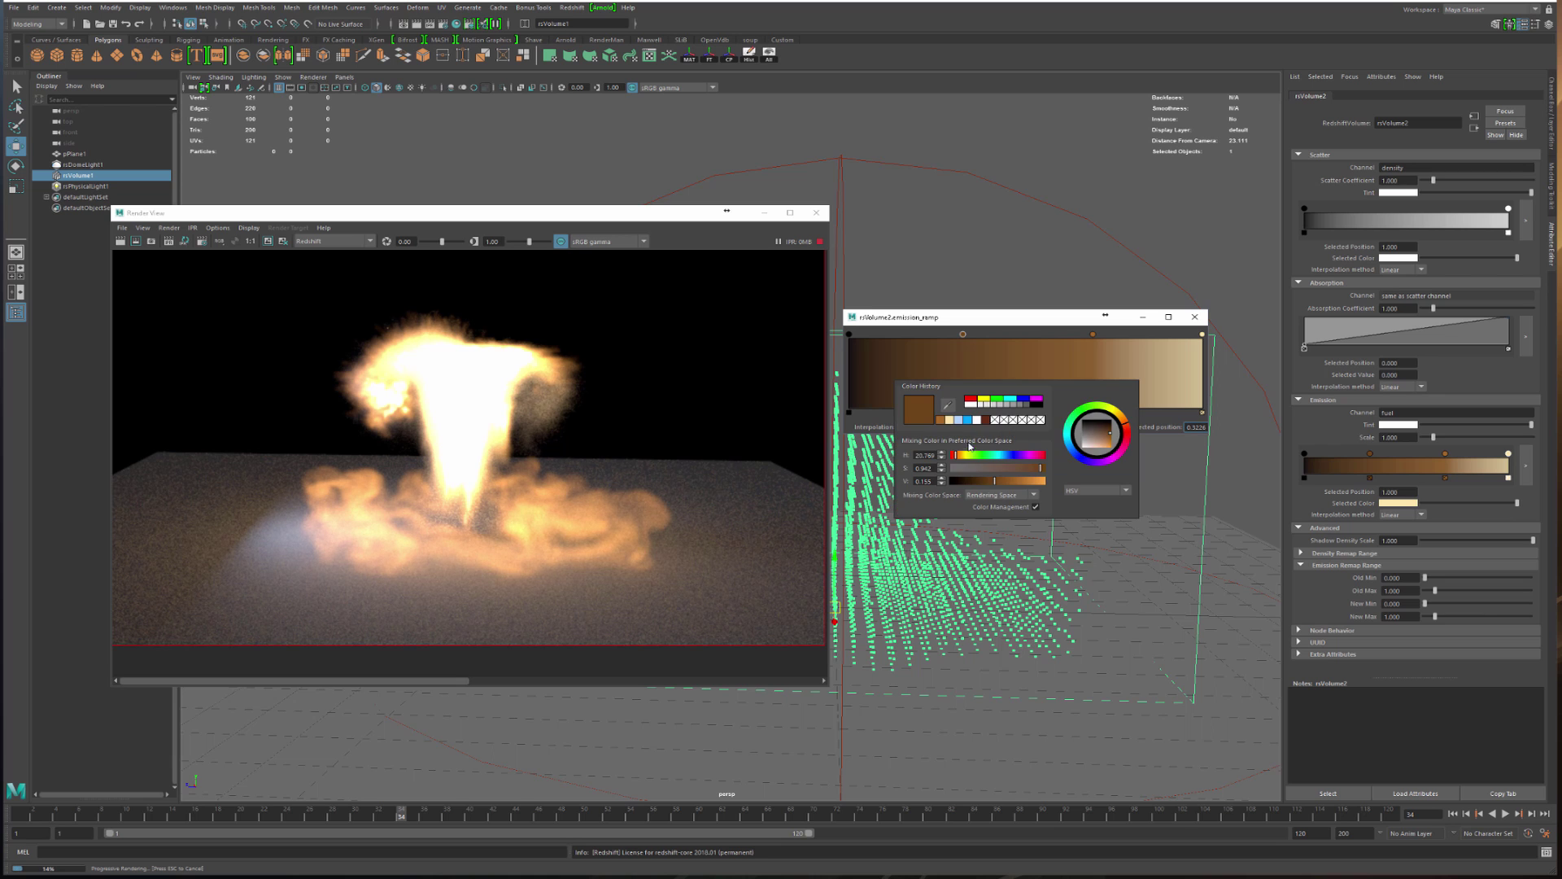
{"action": "left_click", "coordinate": [978, 421]}
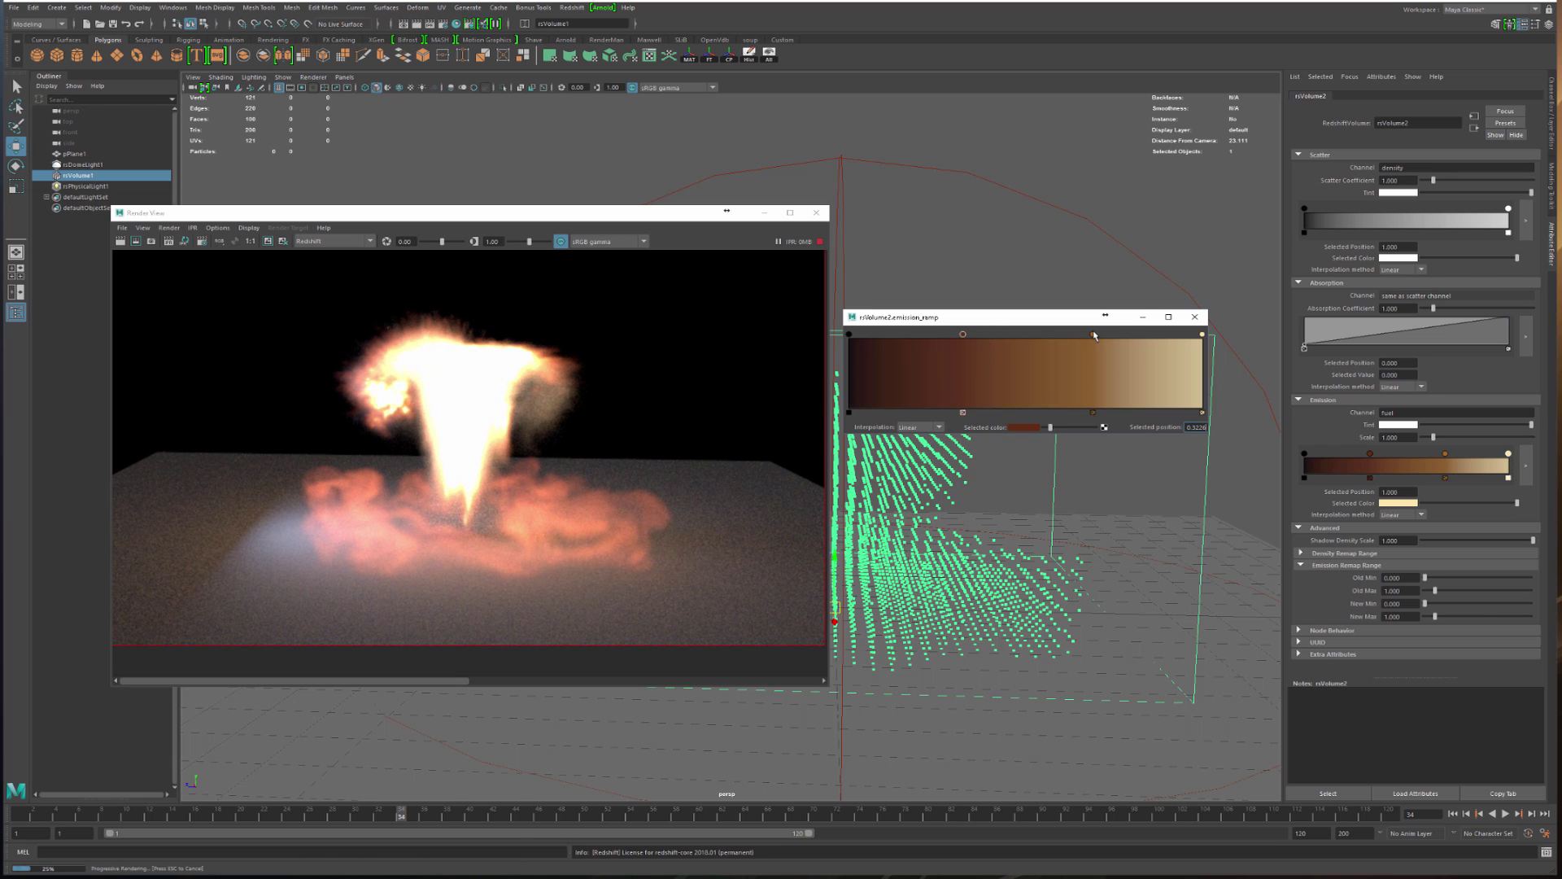
Move the emission ramp's dark red key to about 0.55 and its orange-brown key to about 0.80, and close the ramp editor
{"action": "left_click_drag", "start_coordinate": [1095, 334], "coordinate": [1157, 346]}
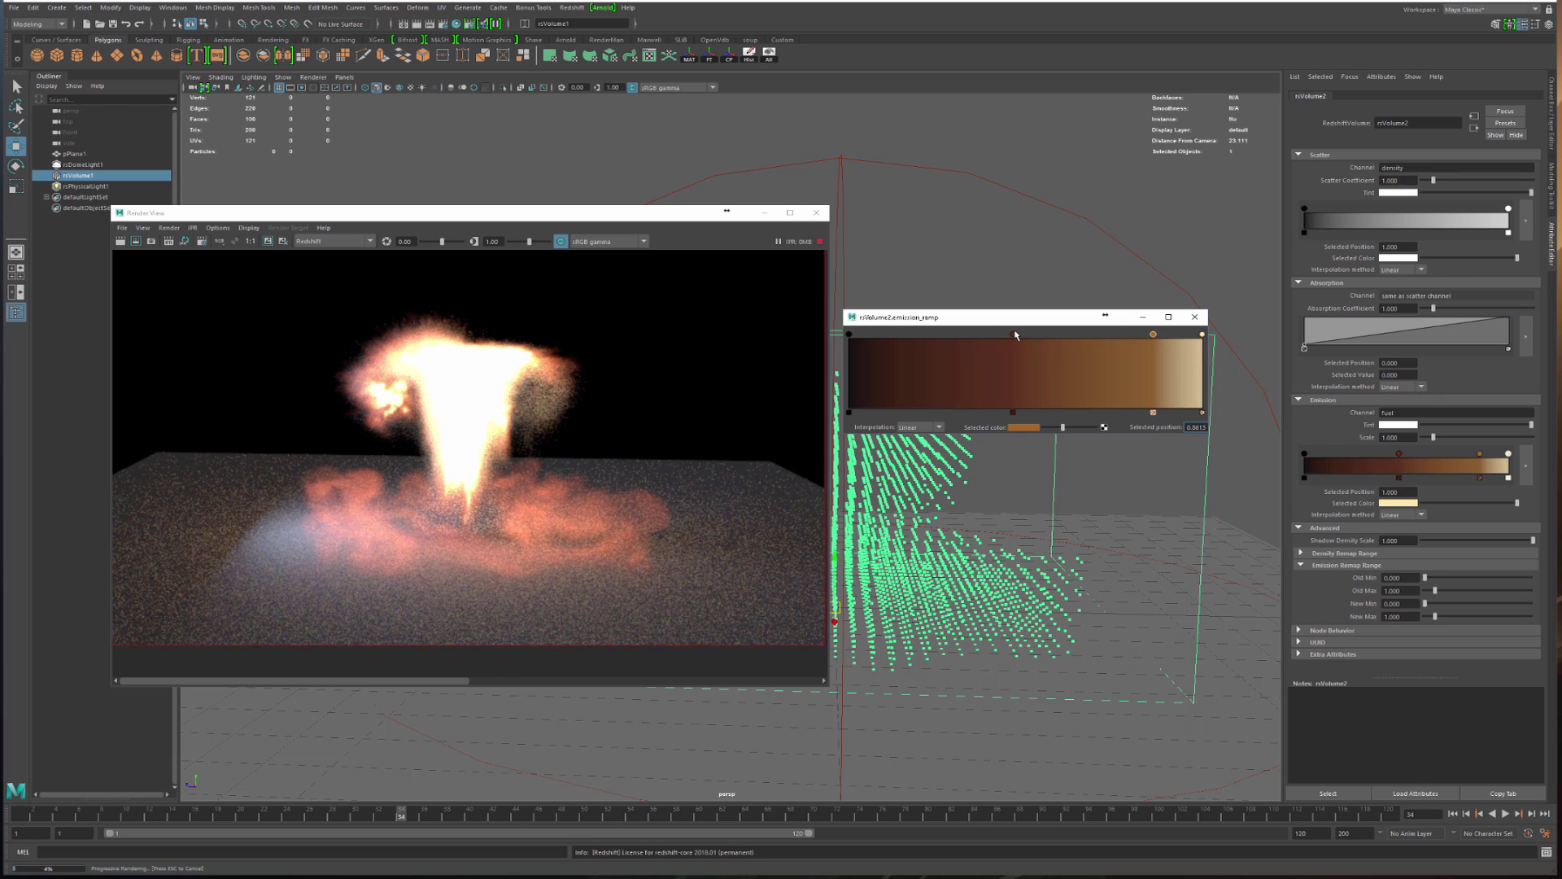
{"action": "left_click_drag", "start_coordinate": [1014, 335], "coordinate": [1043, 335]}
{"action": "mouse_move", "coordinate": [849, 334]}
{"action": "left_mouse_down"}
{"action": "mouse_move", "coordinate": [933, 338]}
{"action": "mouse_move", "coordinate": [826, 334]}
{"action": "left_mouse_up"}
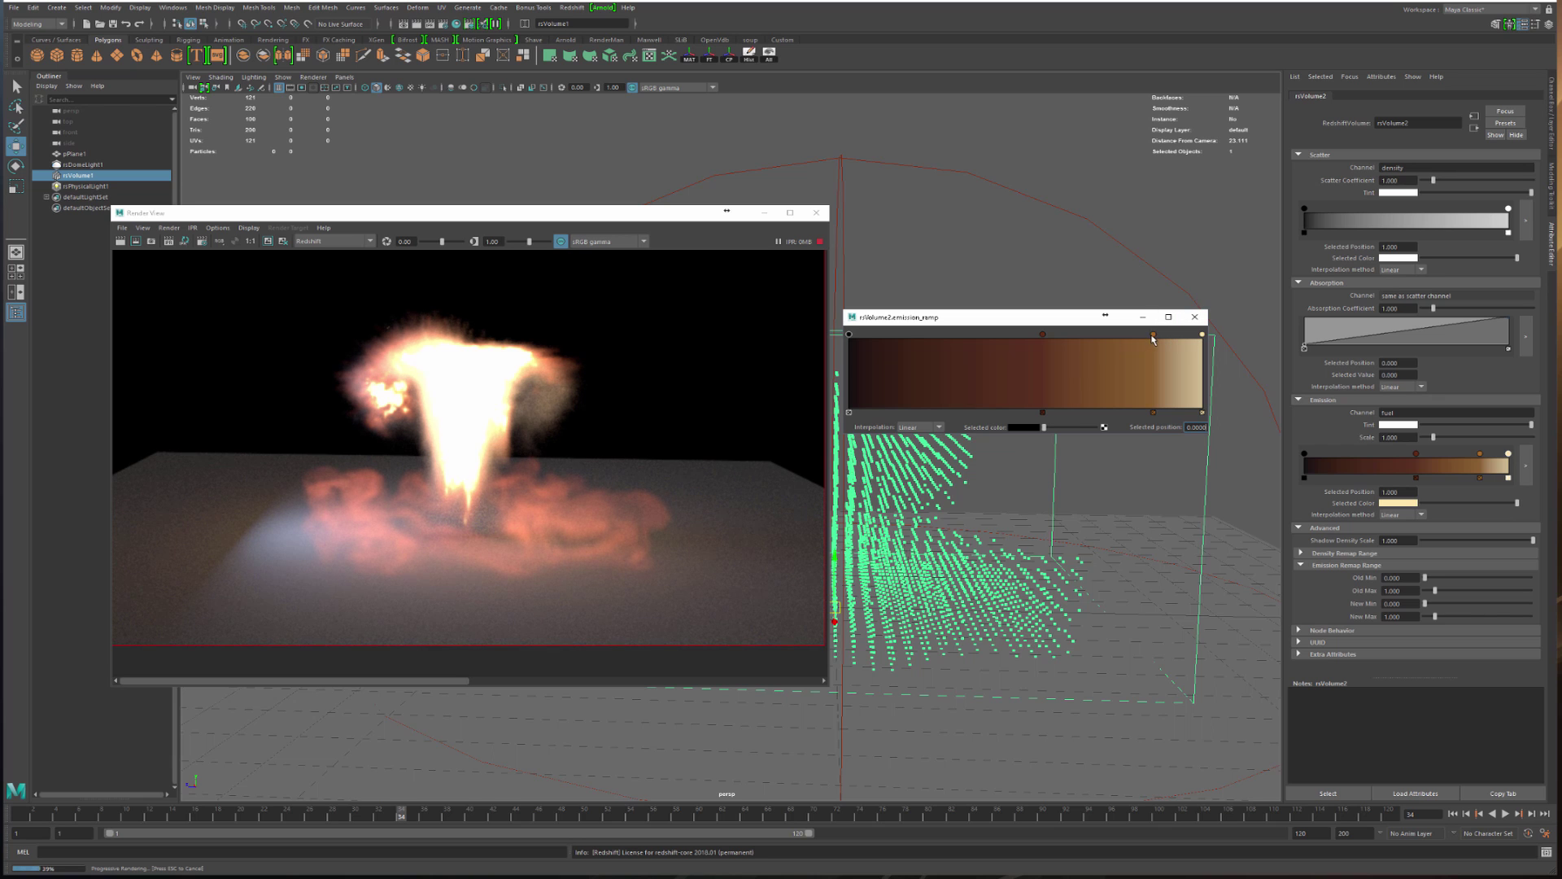
{"action": "left_click_drag", "start_coordinate": [1152, 340], "coordinate": [1132, 339]}
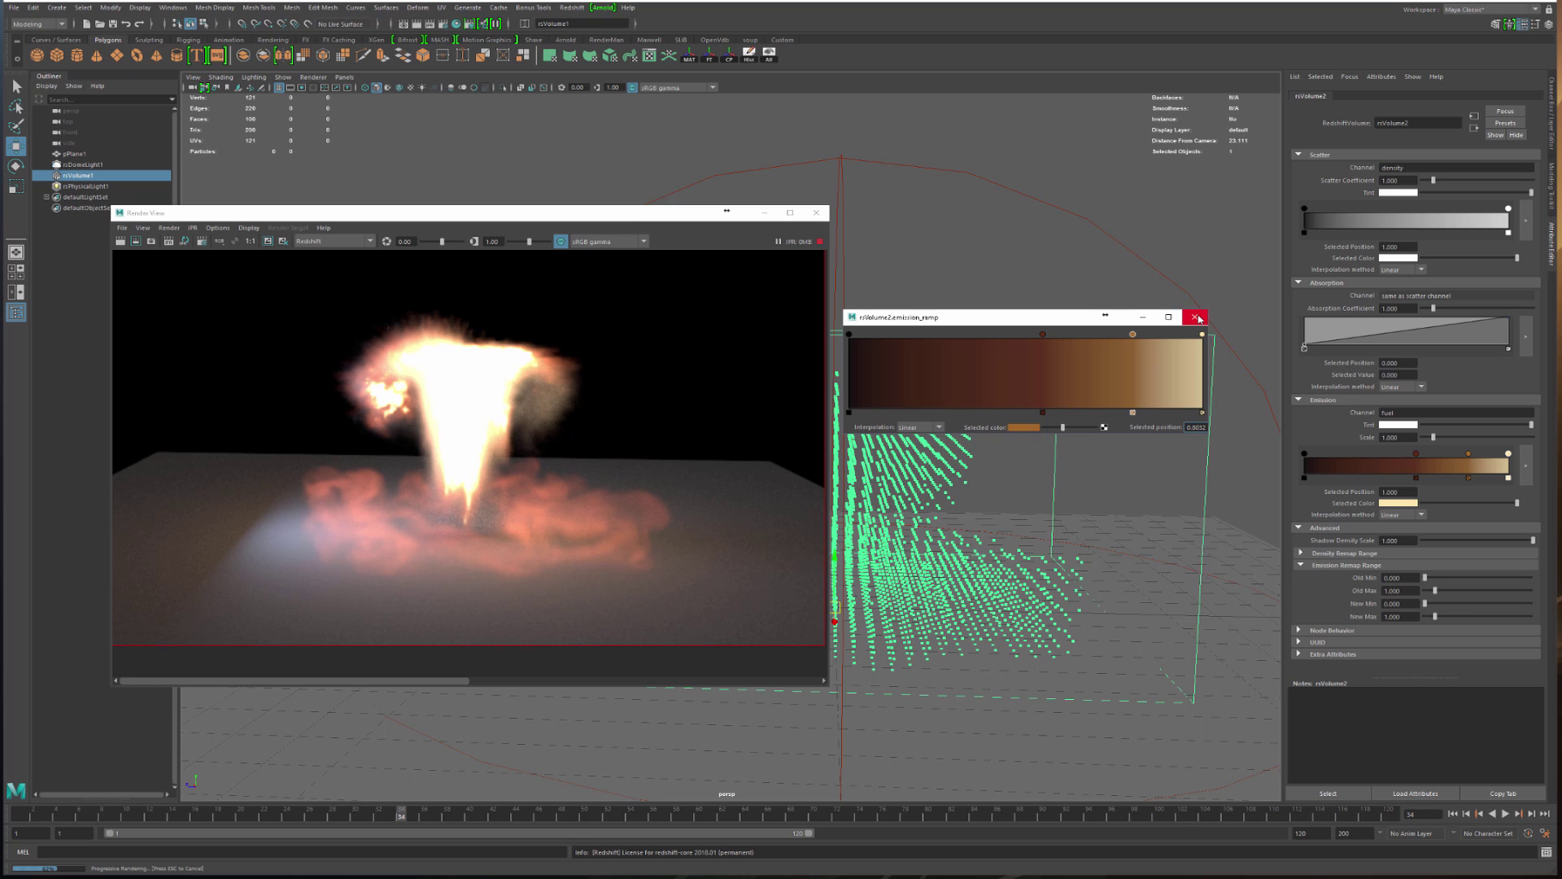
{"action": "left_click", "coordinate": [1196, 317]}
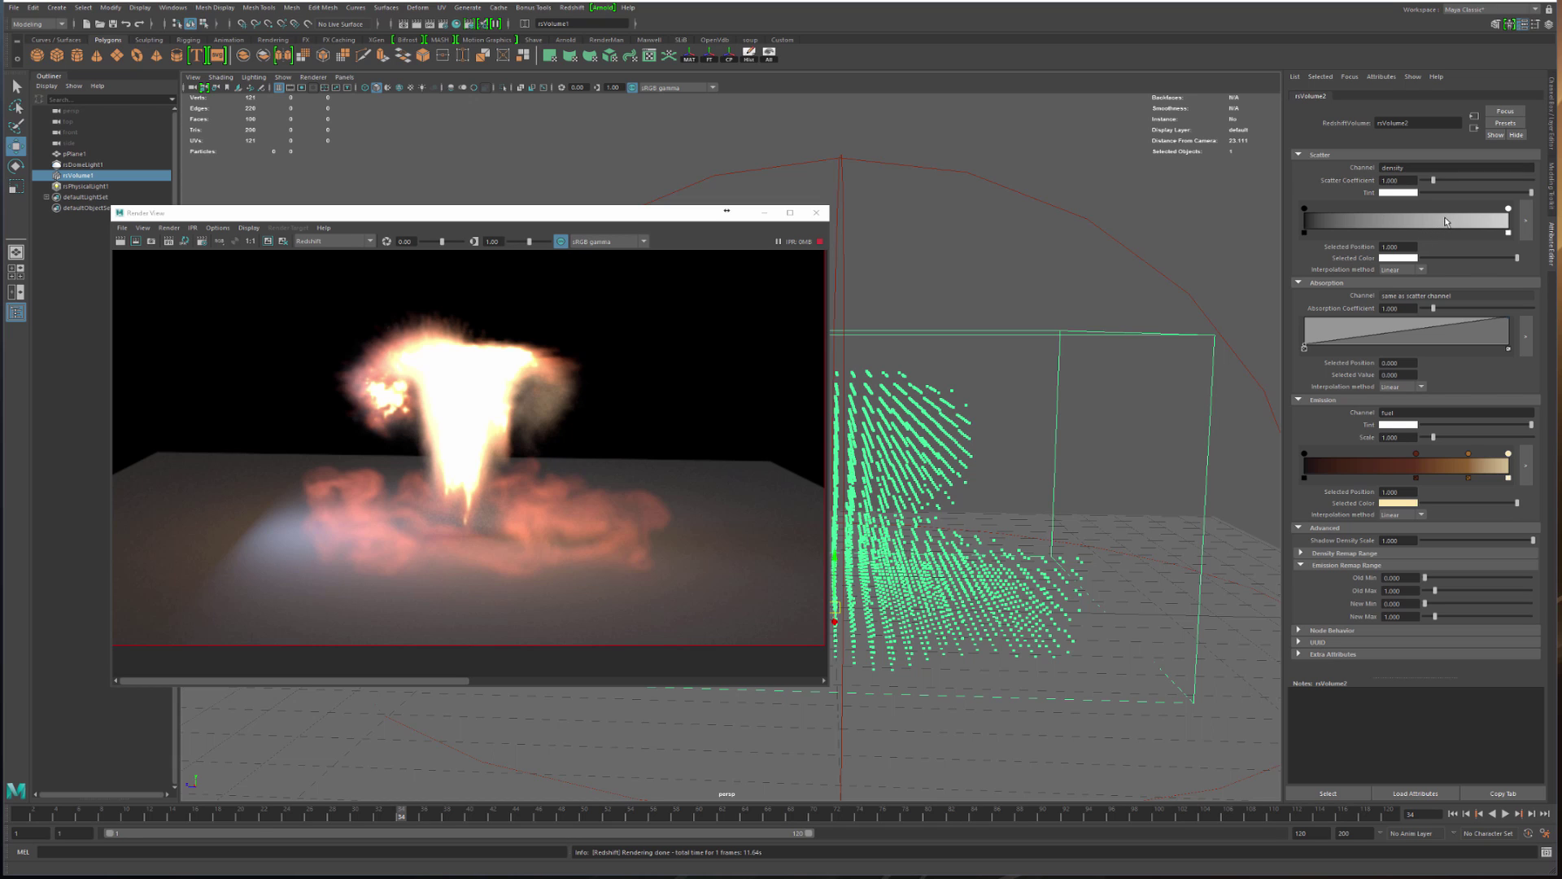
Clear the Emission channel so that the volume material no longer emits light
{"action": "left_click", "coordinate": [1524, 233]}
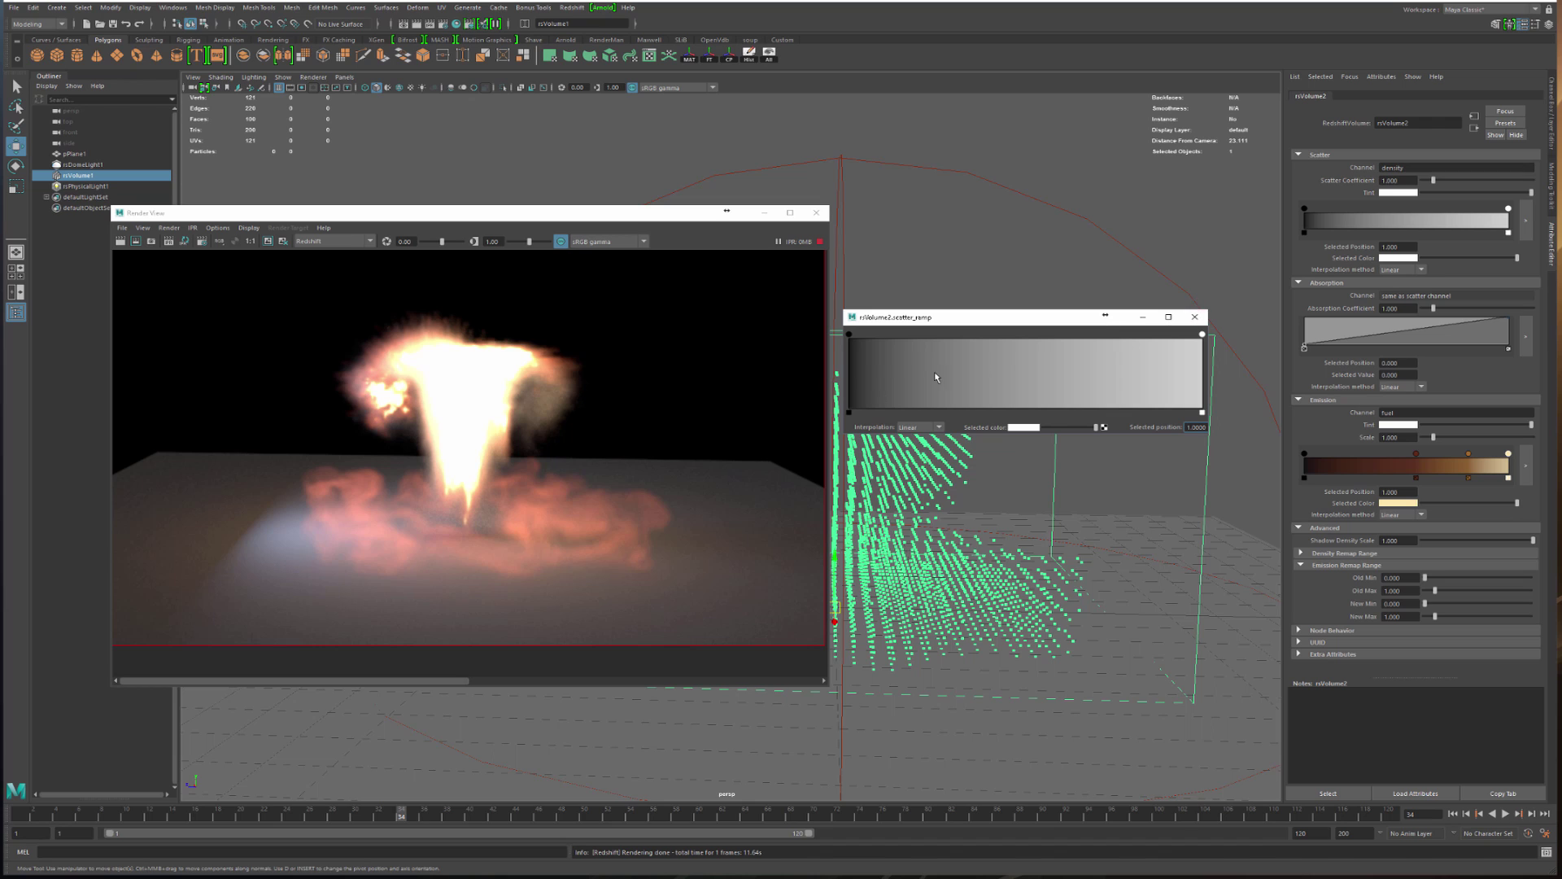
{"action": "left_click", "coordinate": [1195, 318]}
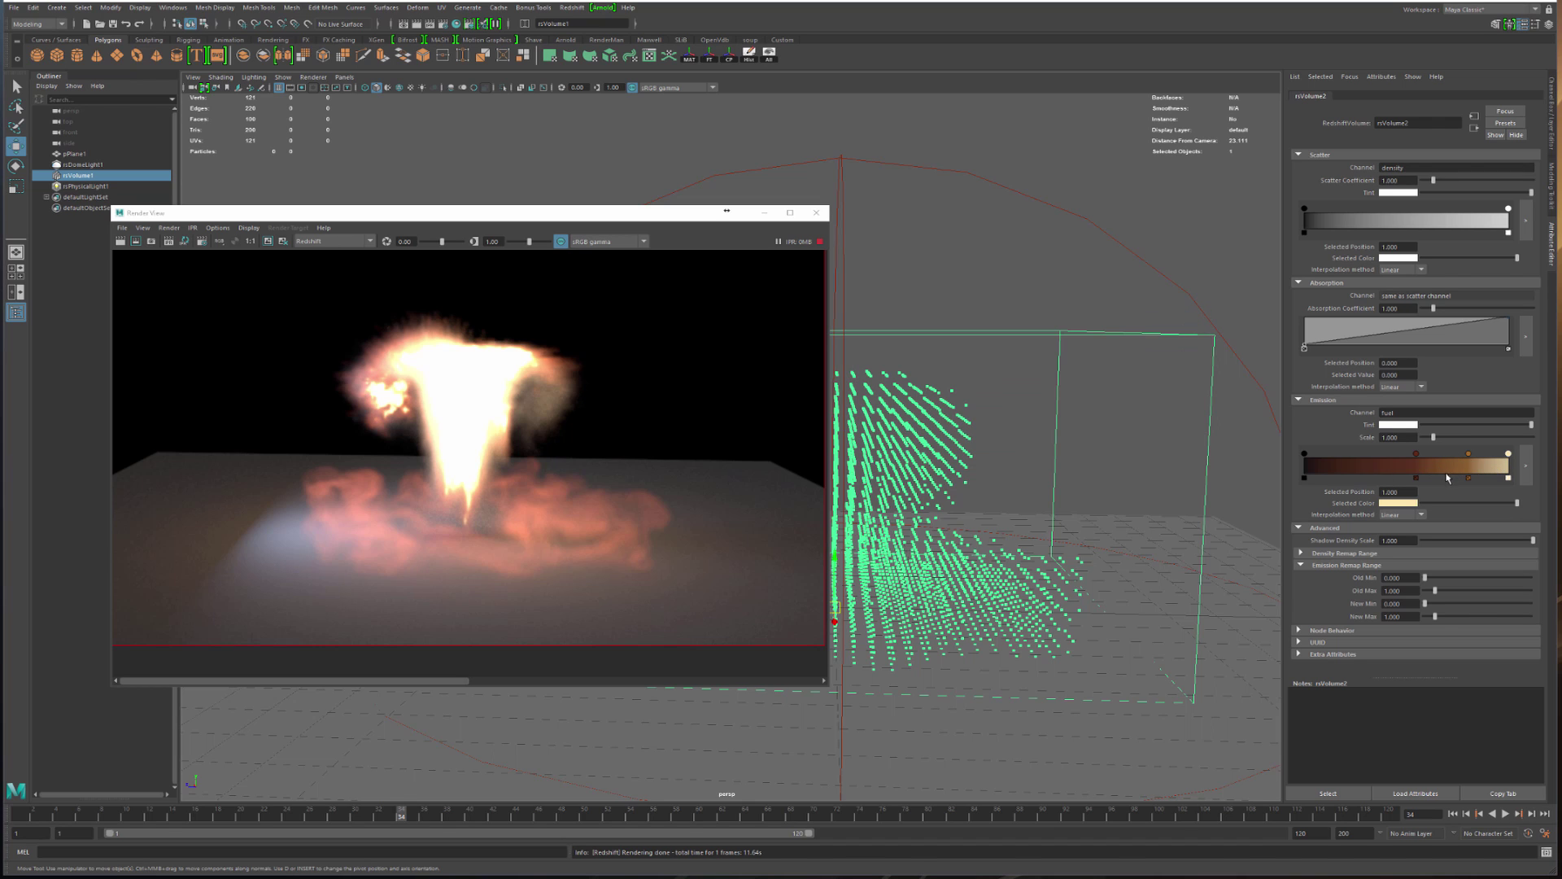
{"action": "double_click", "coordinate": [1434, 414]}
{"action": "key", "text": "BackSpace"}
{"action": "key", "text": "Return"}
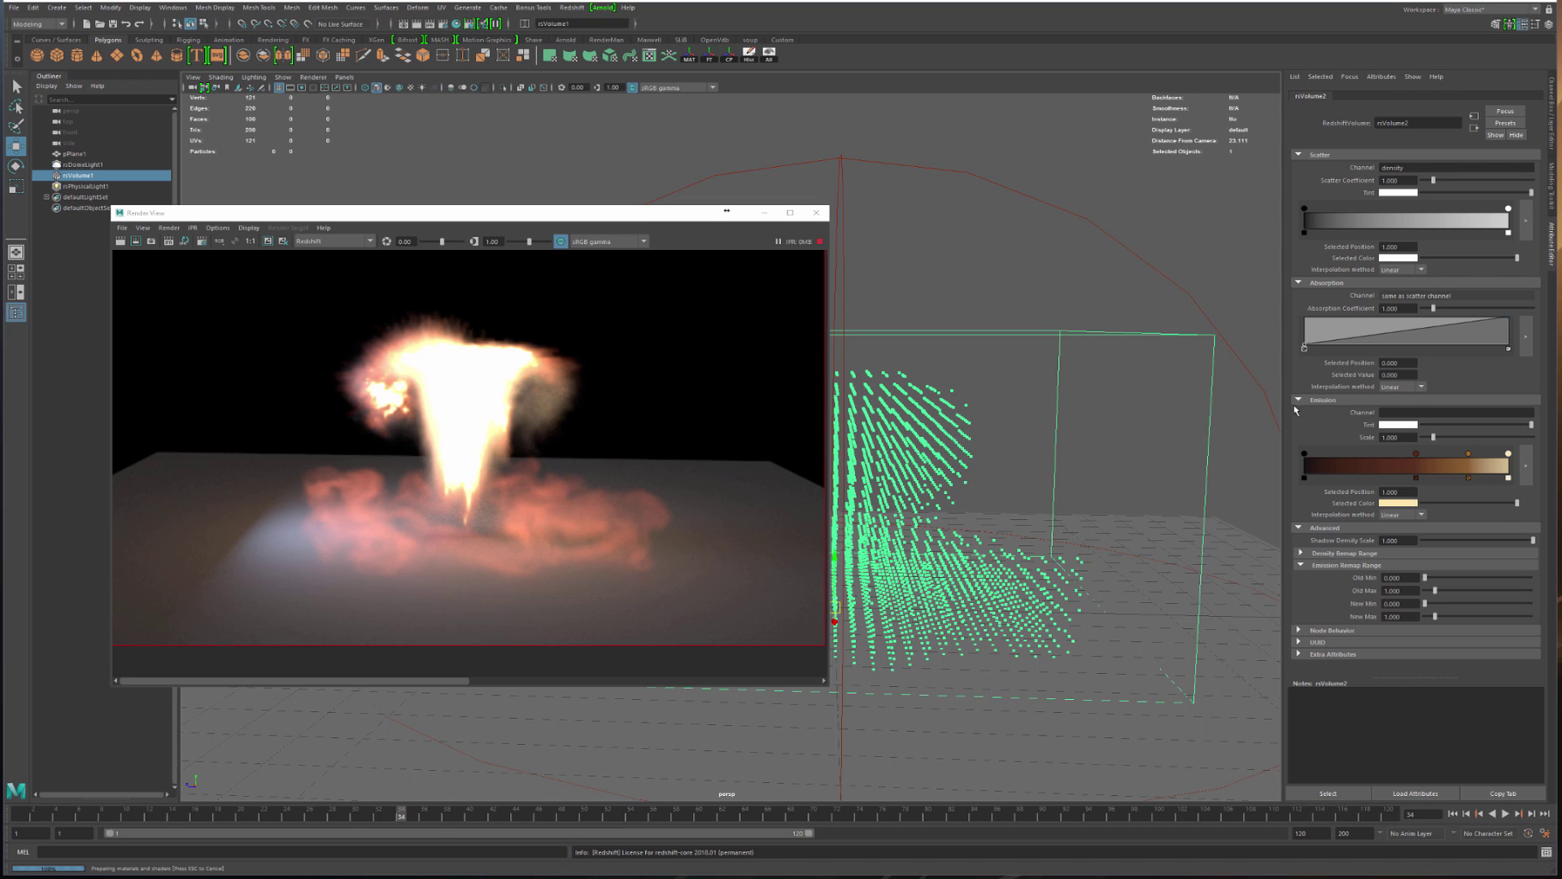
Move the scatter ramp's white key to about 0.042, close to the black key, and close the ramp editor
{"action": "left_click", "coordinate": [1527, 221]}
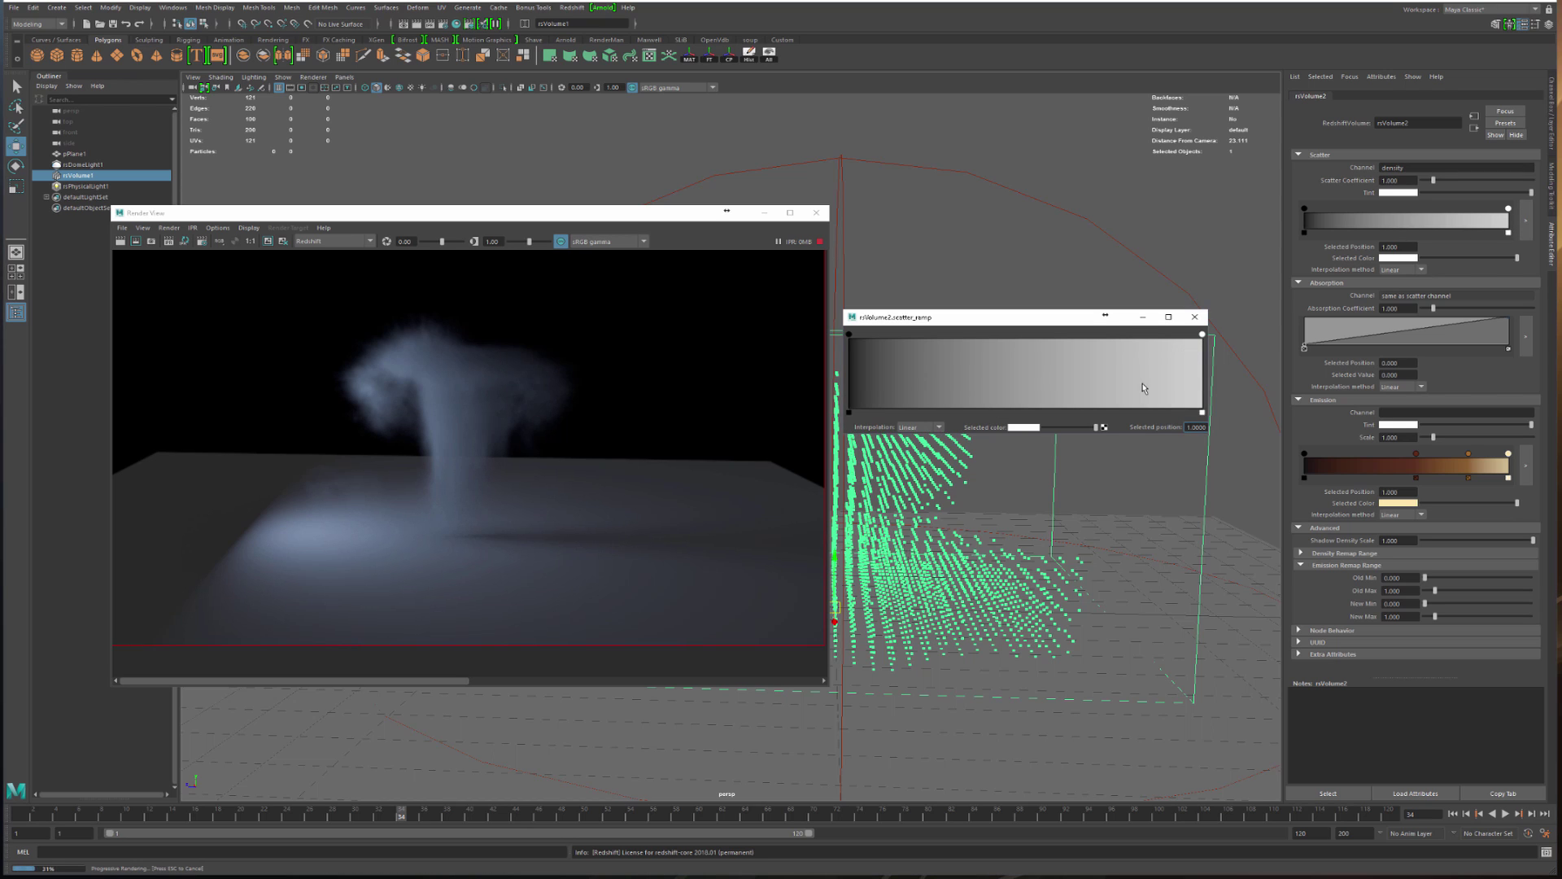
{"action": "mouse_move", "coordinate": [849, 334]}
{"action": "left_mouse_down"}
{"action": "mouse_move", "coordinate": [1056, 335]}
{"action": "mouse_move", "coordinate": [850, 334]}
{"action": "left_mouse_up"}
{"action": "left_click_drag", "start_coordinate": [1201, 334], "coordinate": [864, 334]}
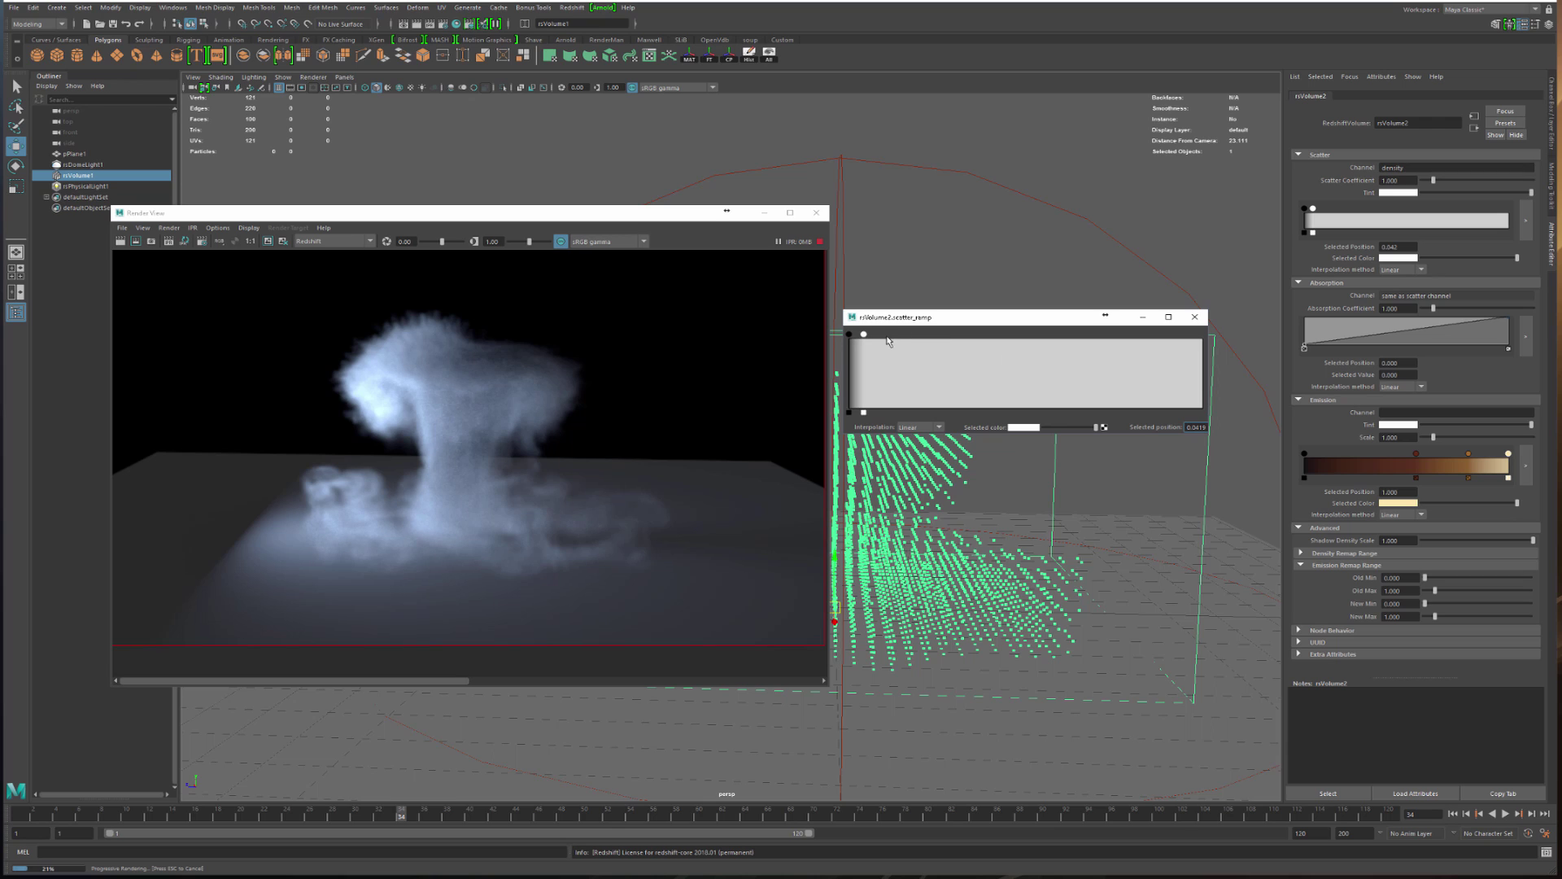
{"action": "left_click", "coordinate": [1195, 317]}
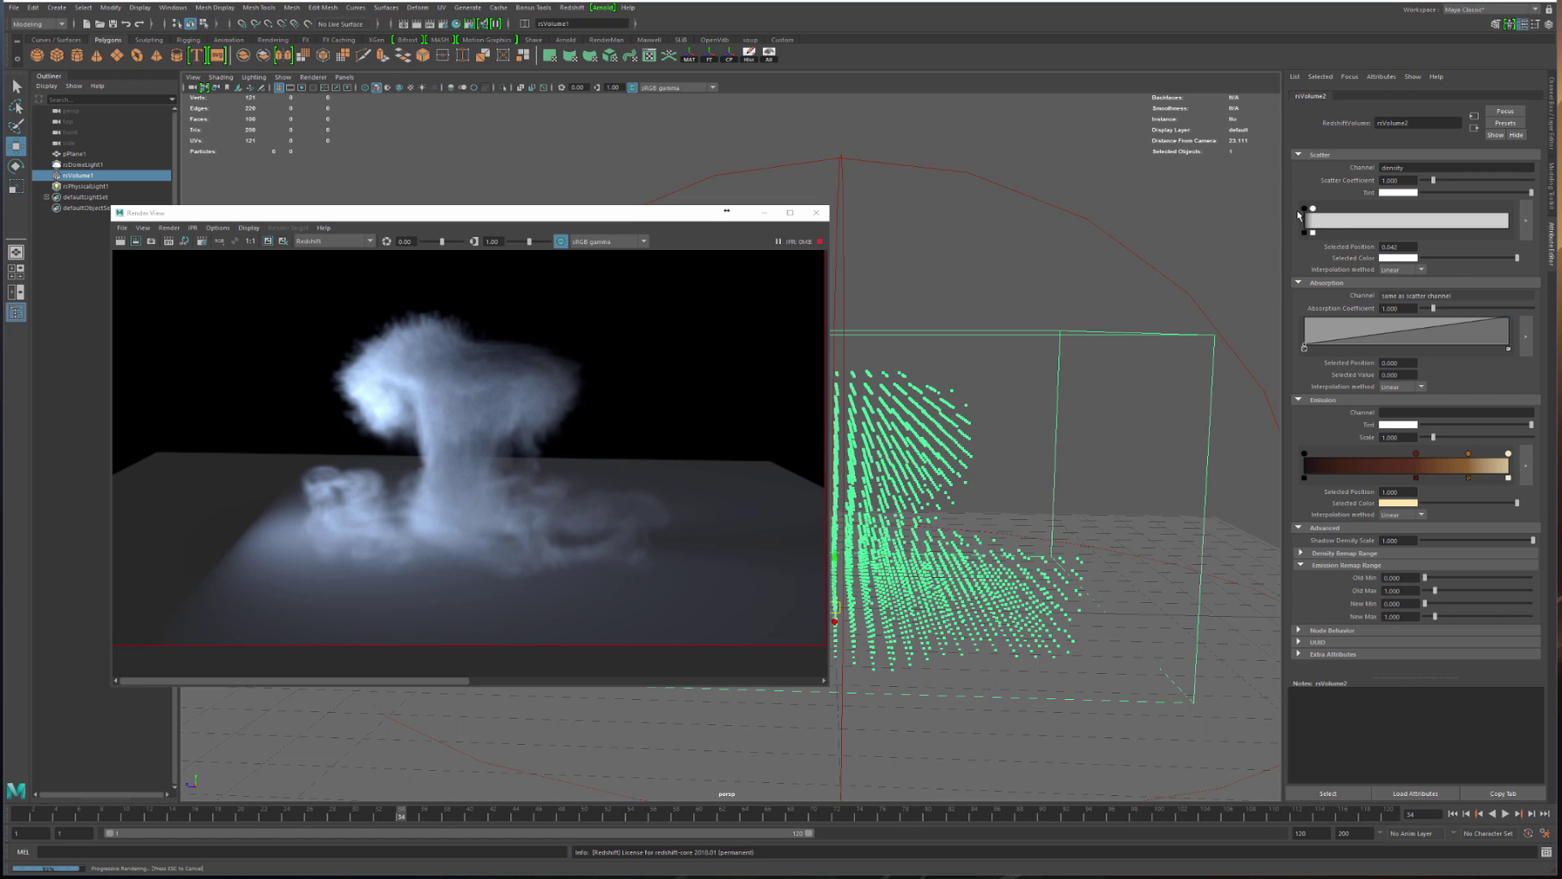
Examine the closely spaced black and white keys of the scatter ramp in an enlarged ramp editor
{"action": "left_click", "coordinate": [1306, 209]}
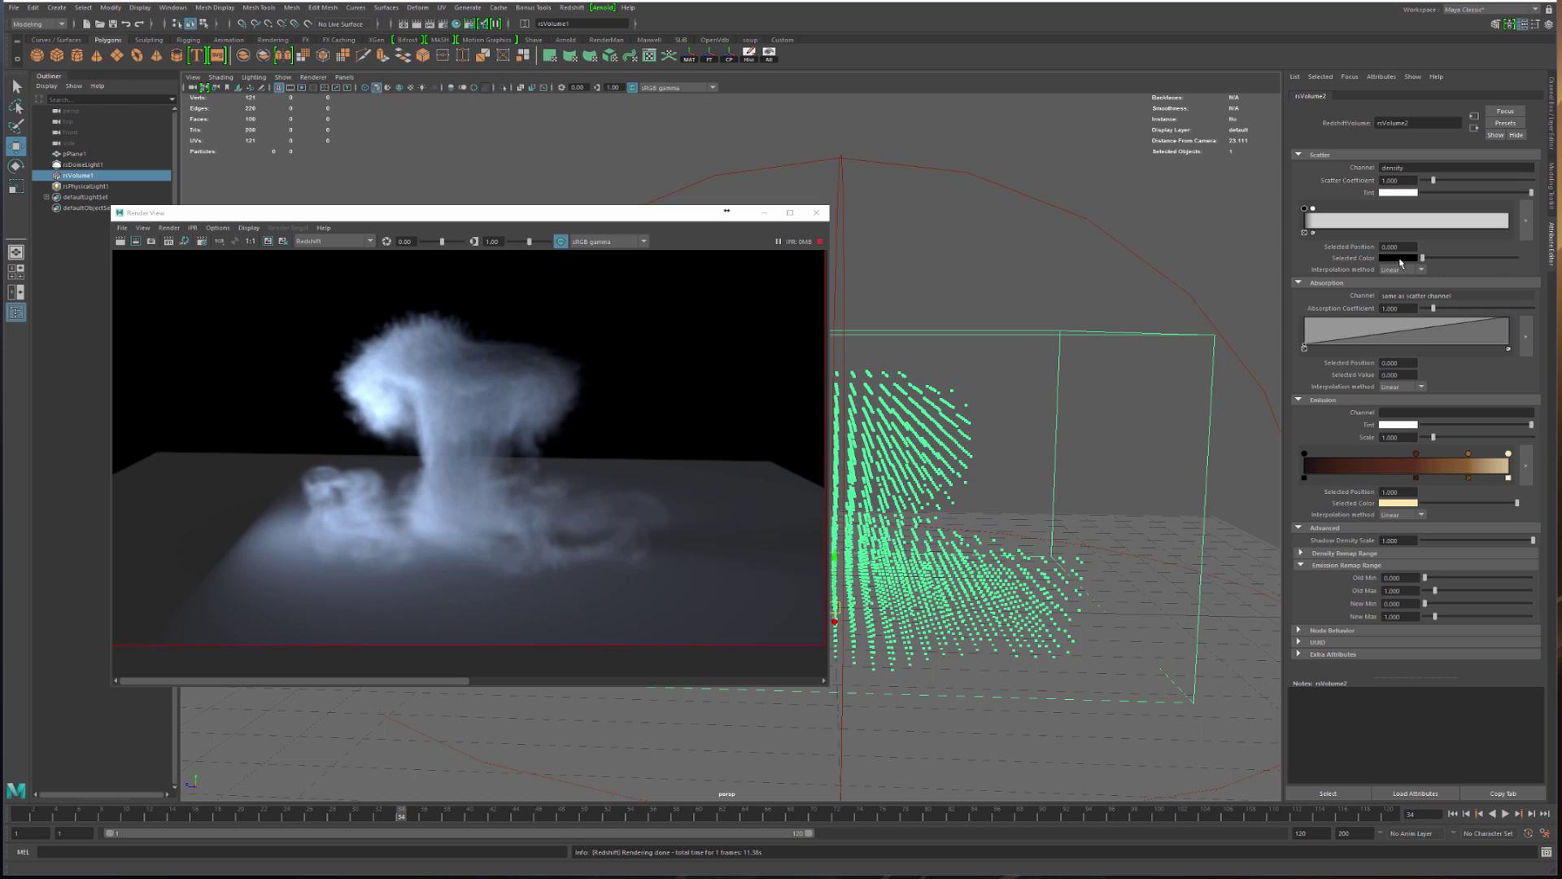
{"action": "left_click", "coordinate": [1526, 221]}
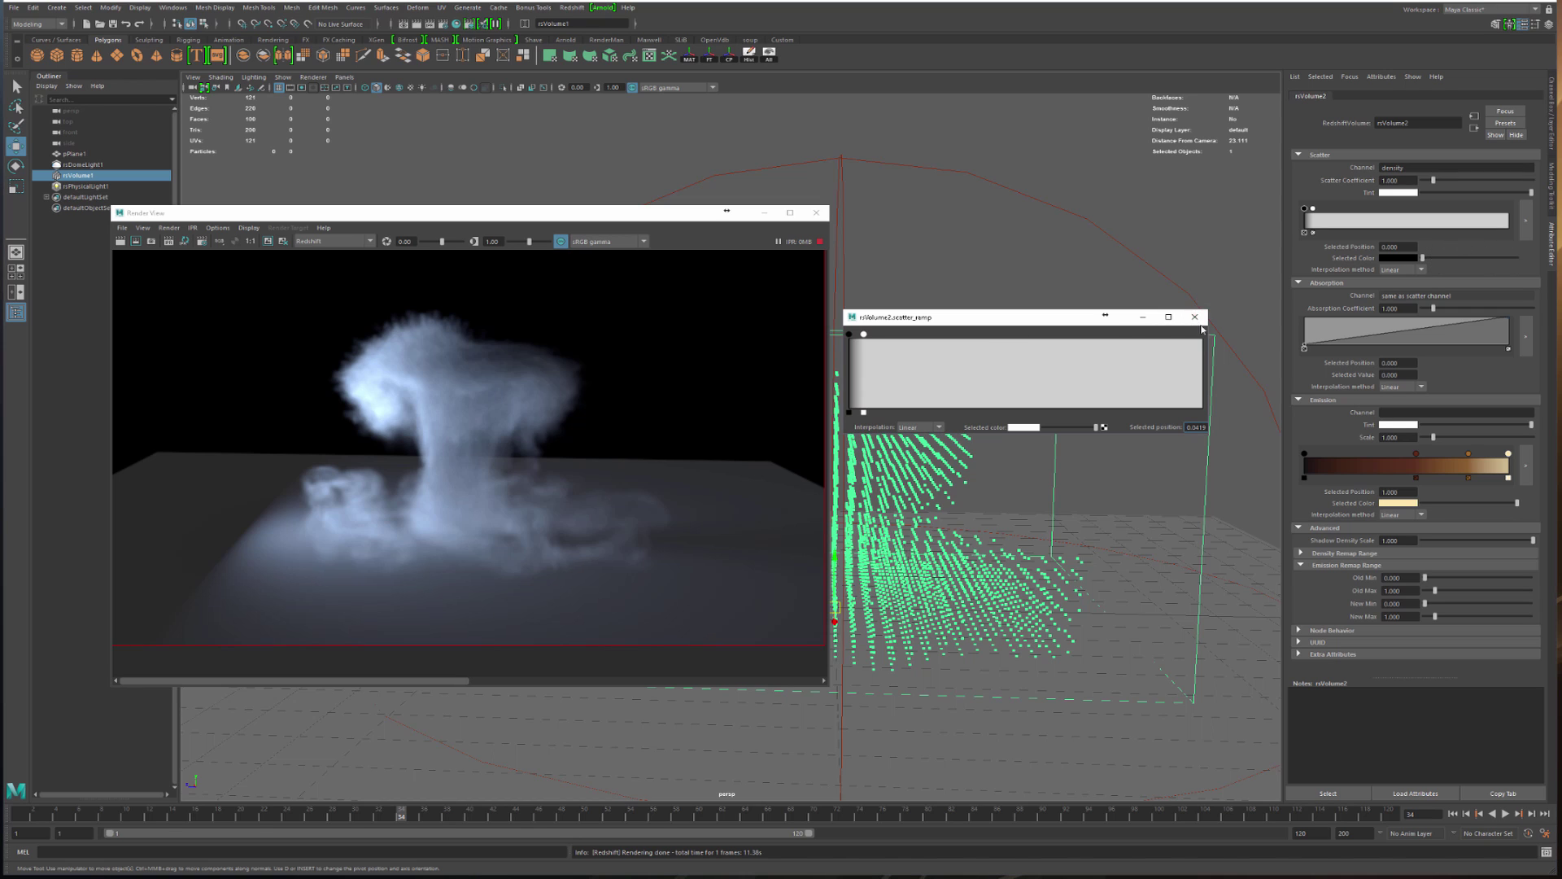
{"action": "left_click_drag", "start_coordinate": [1207, 432], "coordinate": [1496, 509]}
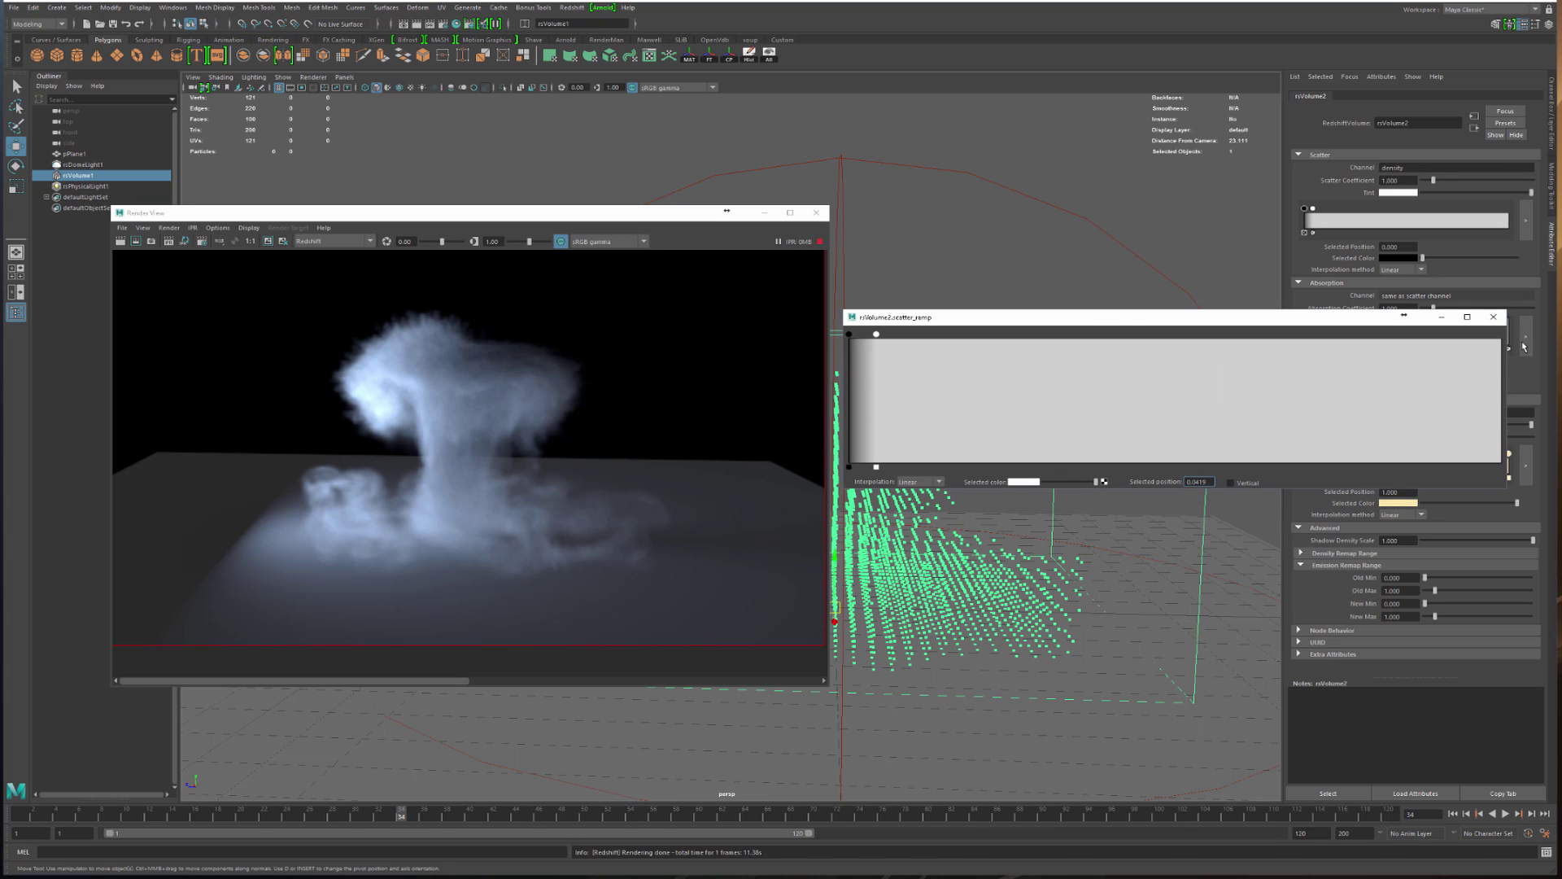
{"action": "left_click", "coordinate": [1493, 318]}
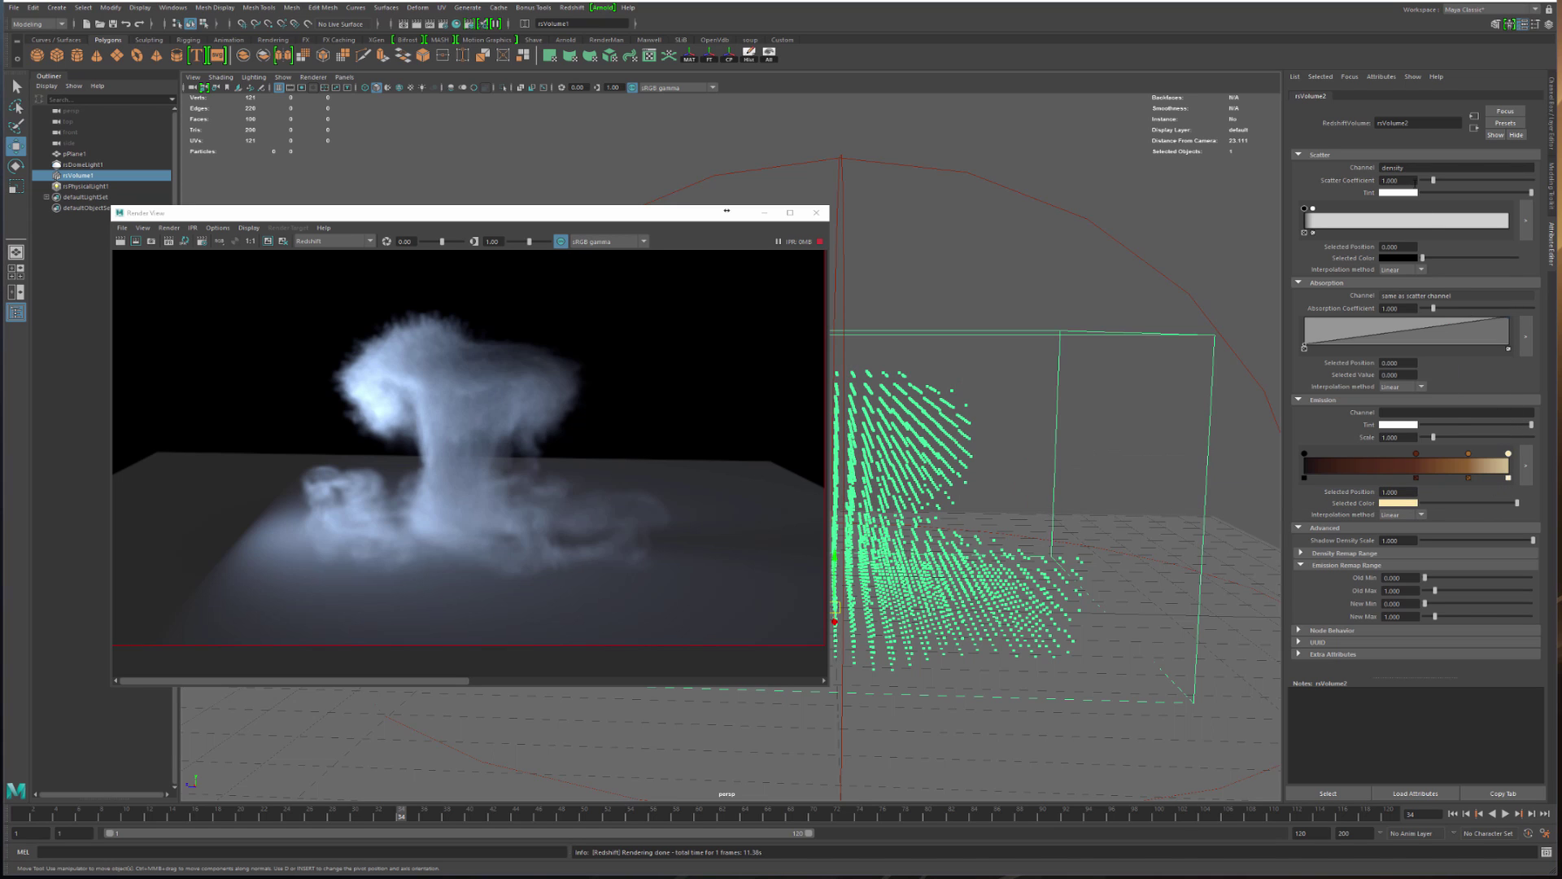
Try a Scatter Coefficient of about 6.25 on the volume material and return it to 1
{"action": "left_click", "coordinate": [1411, 179]}
{"action": "left_click_drag", "start_coordinate": [1434, 181], "coordinate": [1492, 187]}
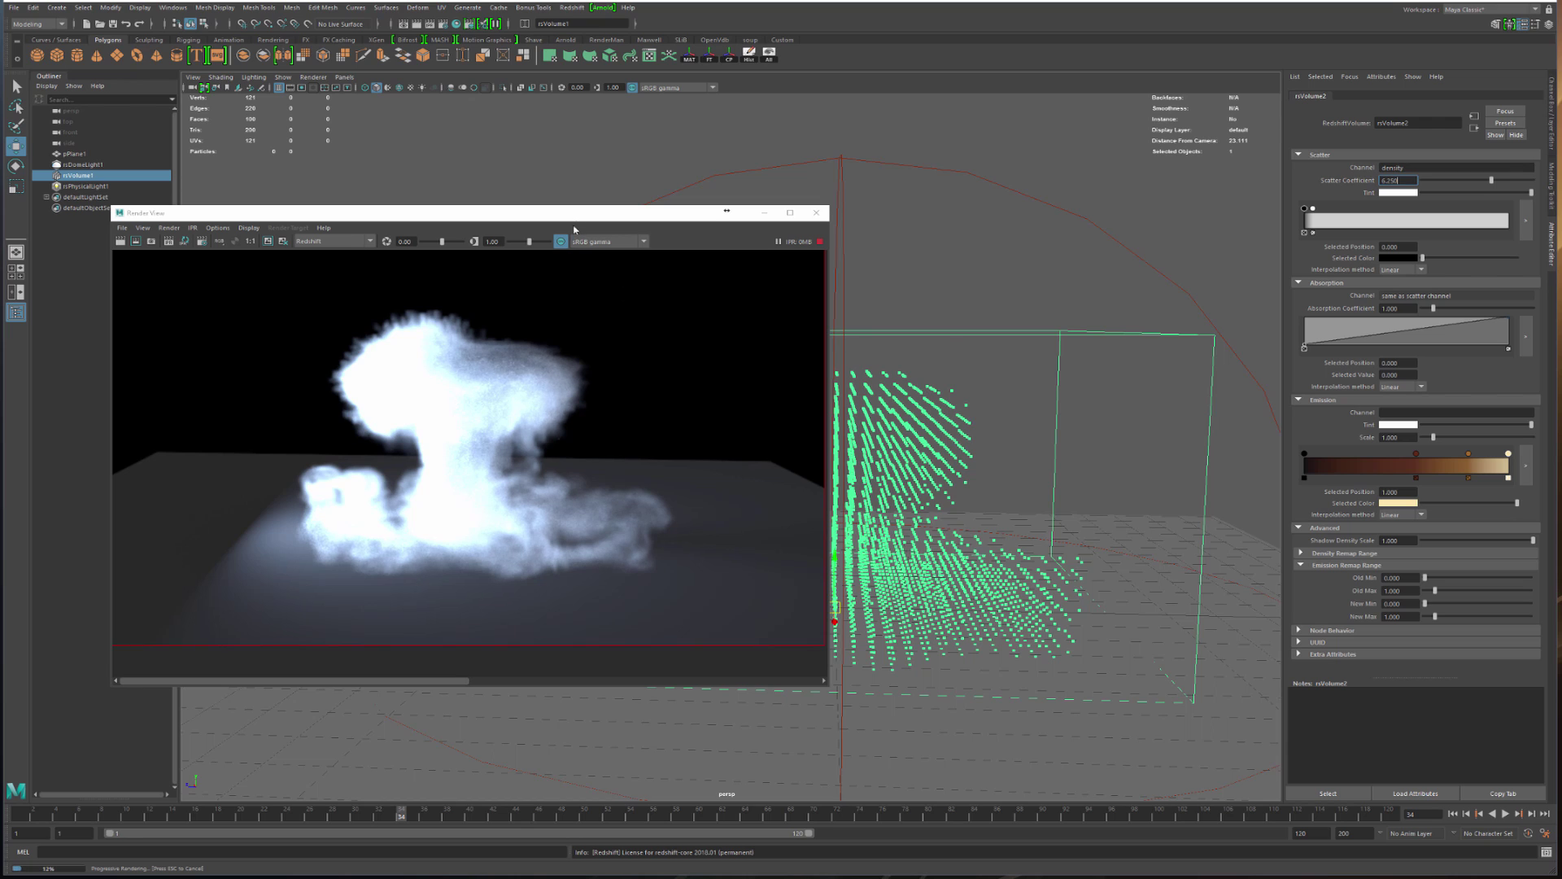
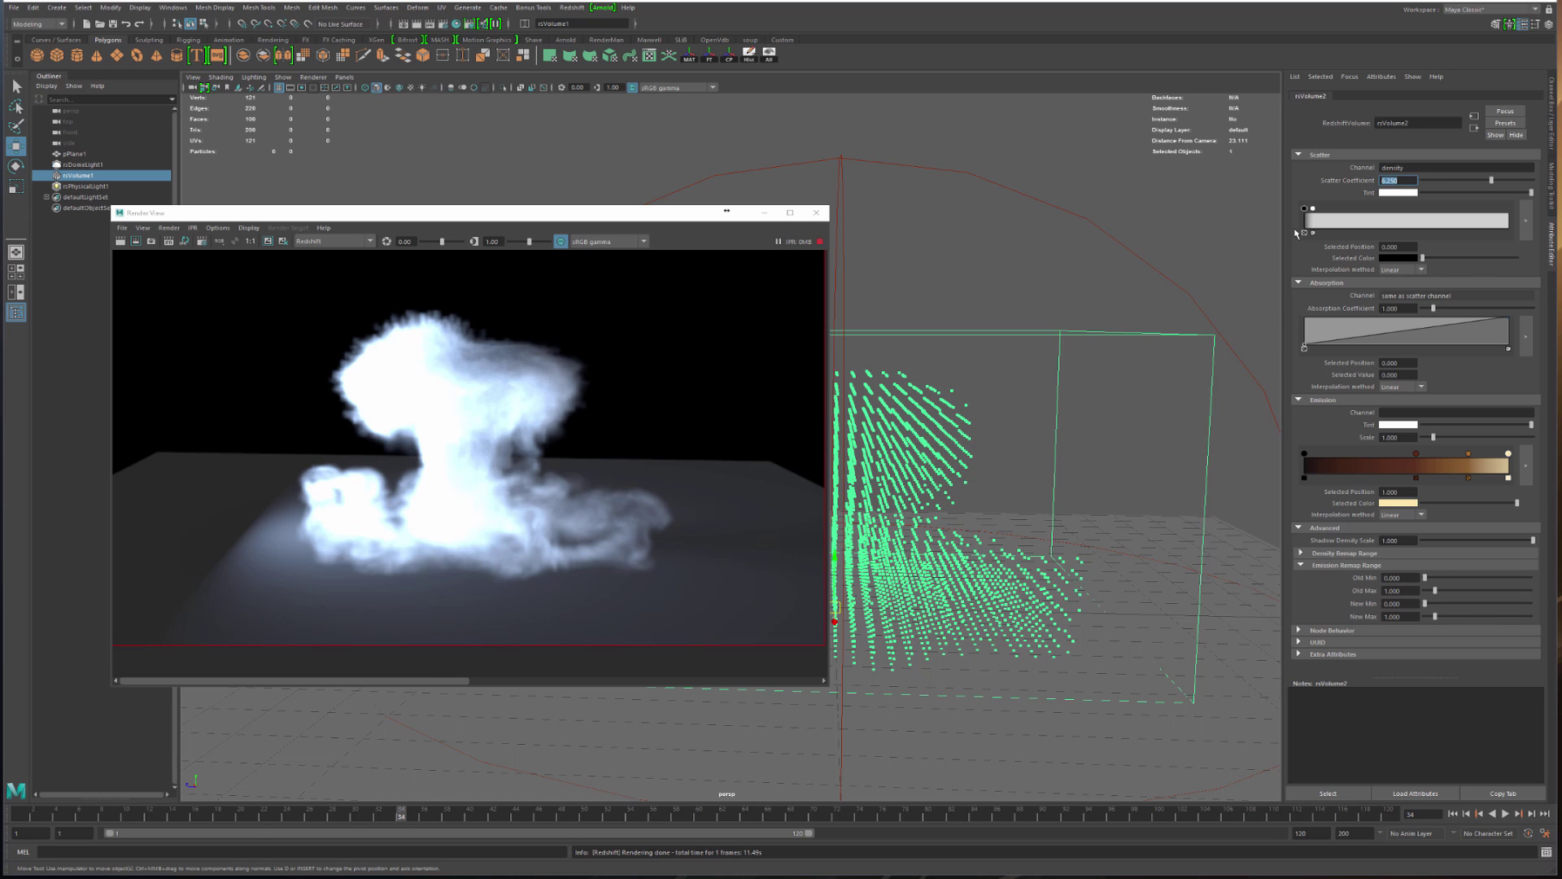
{"action": "type", "text": "1"}
{"action": "key", "text": "Return"}
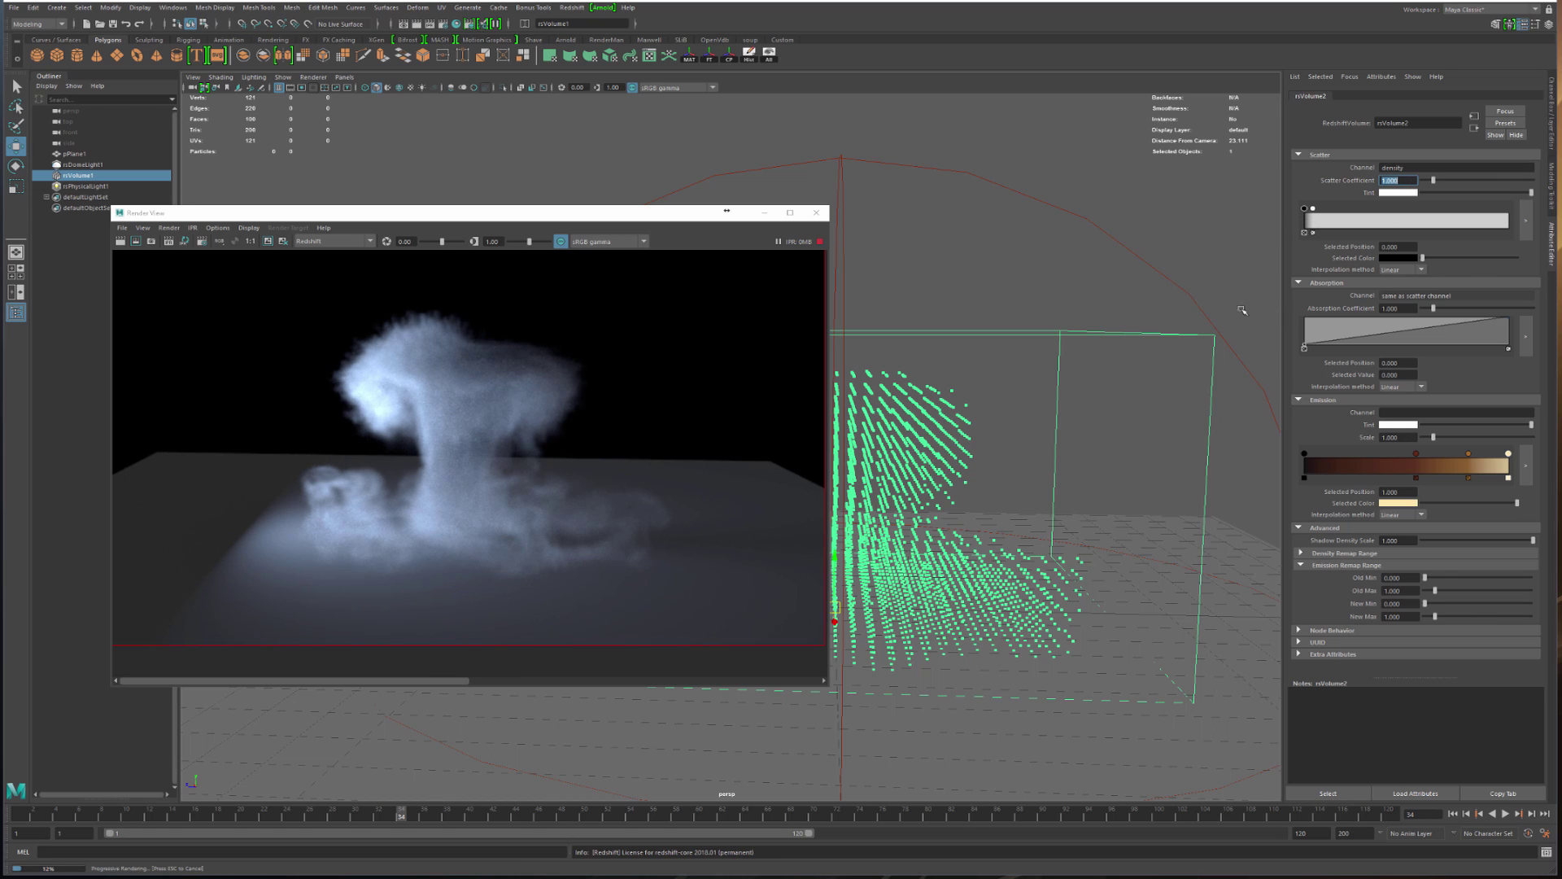
Try Scatter Coefficients of about 0.1 and 0.4 on the volume material and return the value to 1
{"action": "left_click", "coordinate": [1424, 181]}
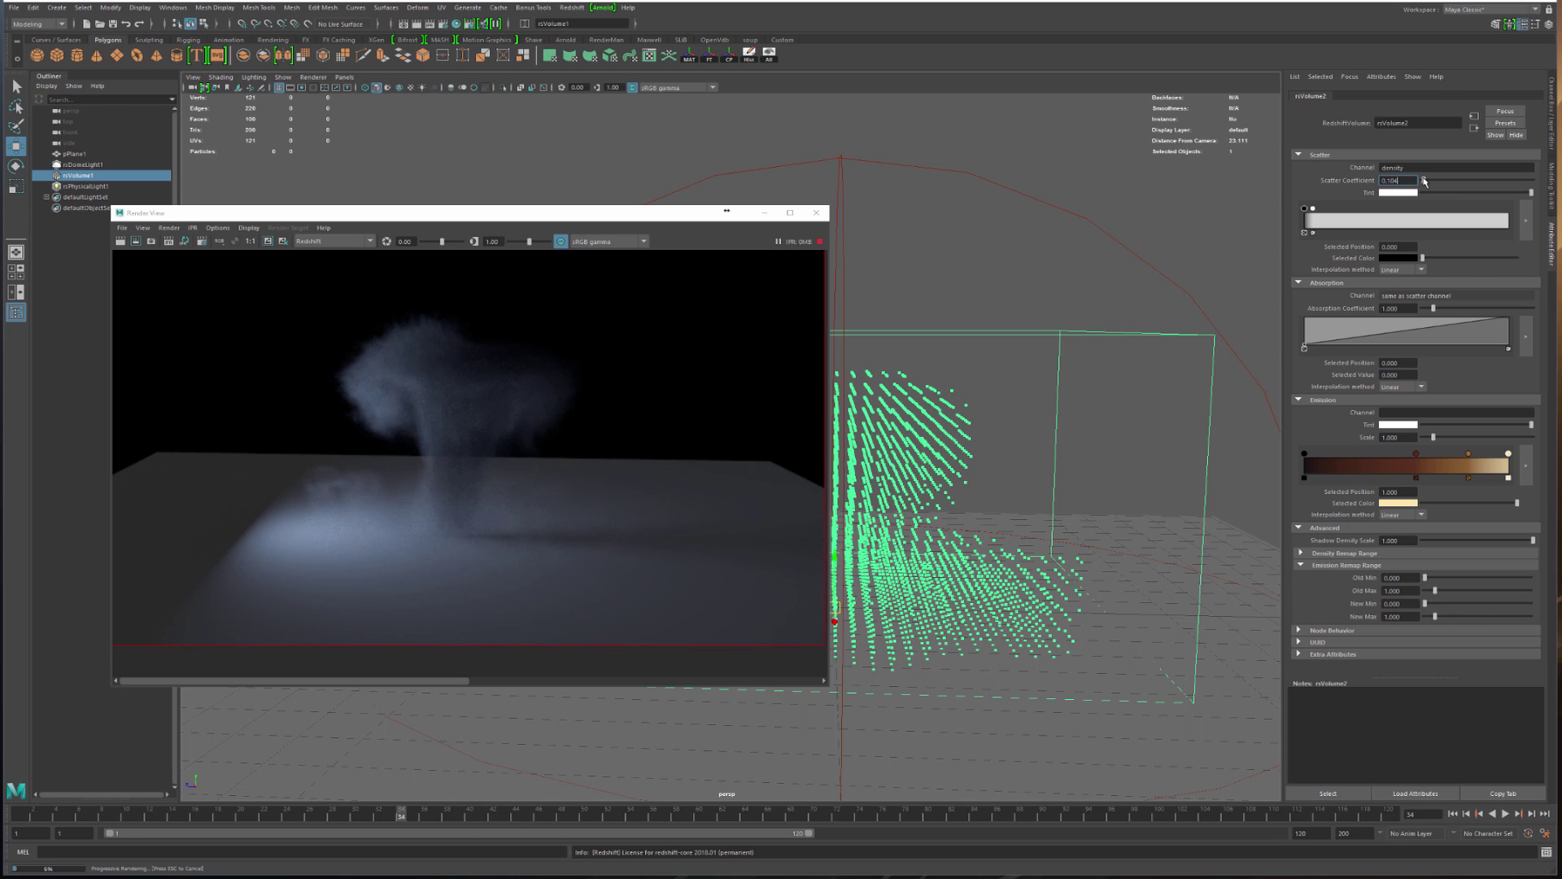
{"action": "left_click_drag", "start_coordinate": [1424, 181], "coordinate": [1427, 181]}
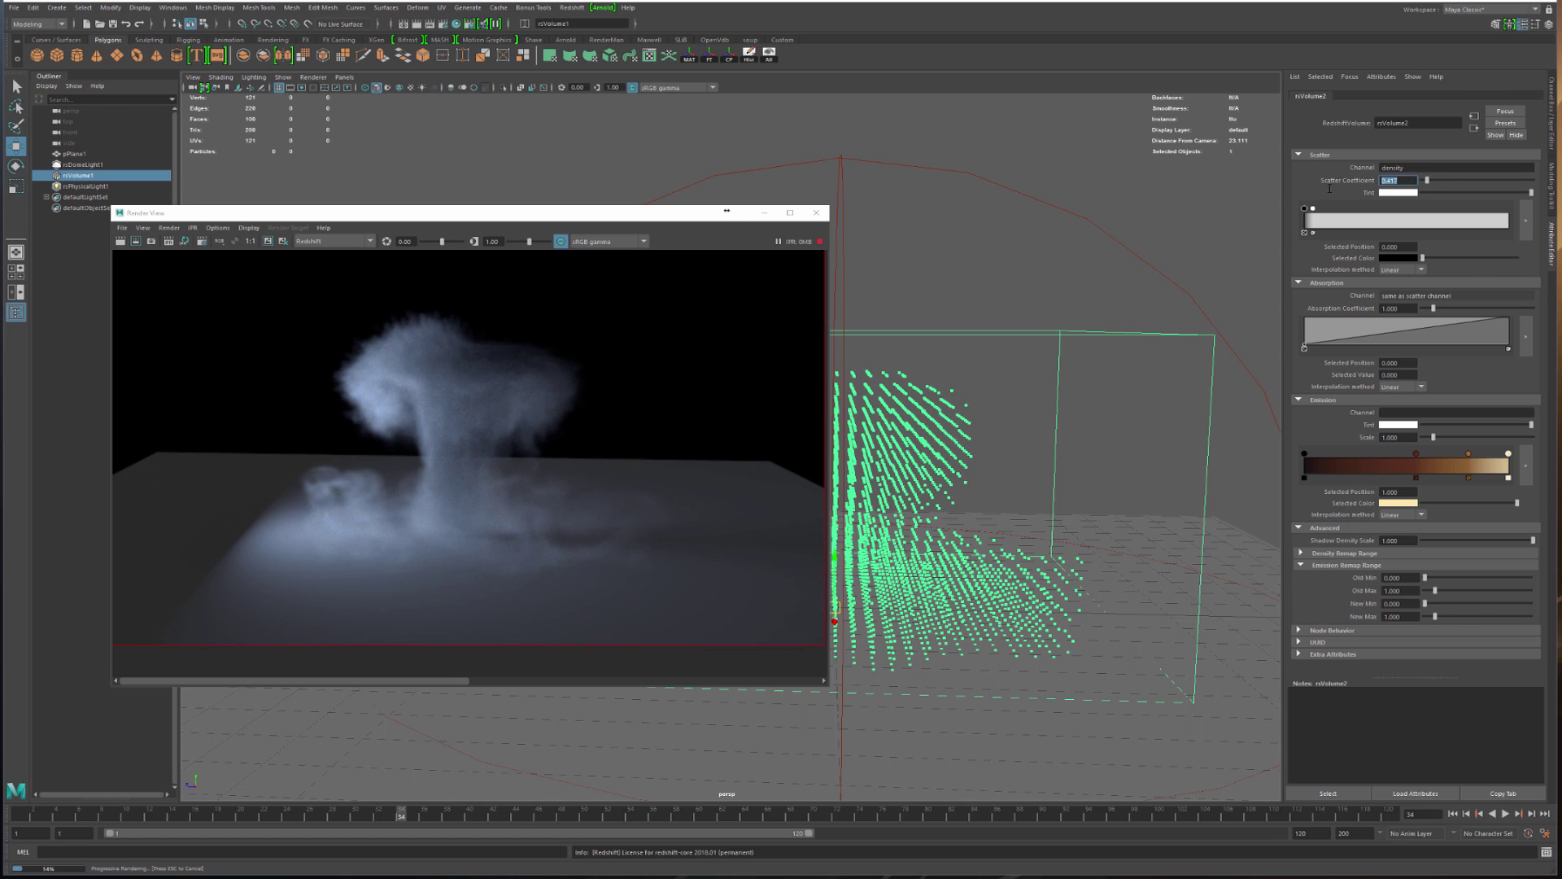
{"action": "type", "text": "1"}
{"action": "key", "text": "Return"}
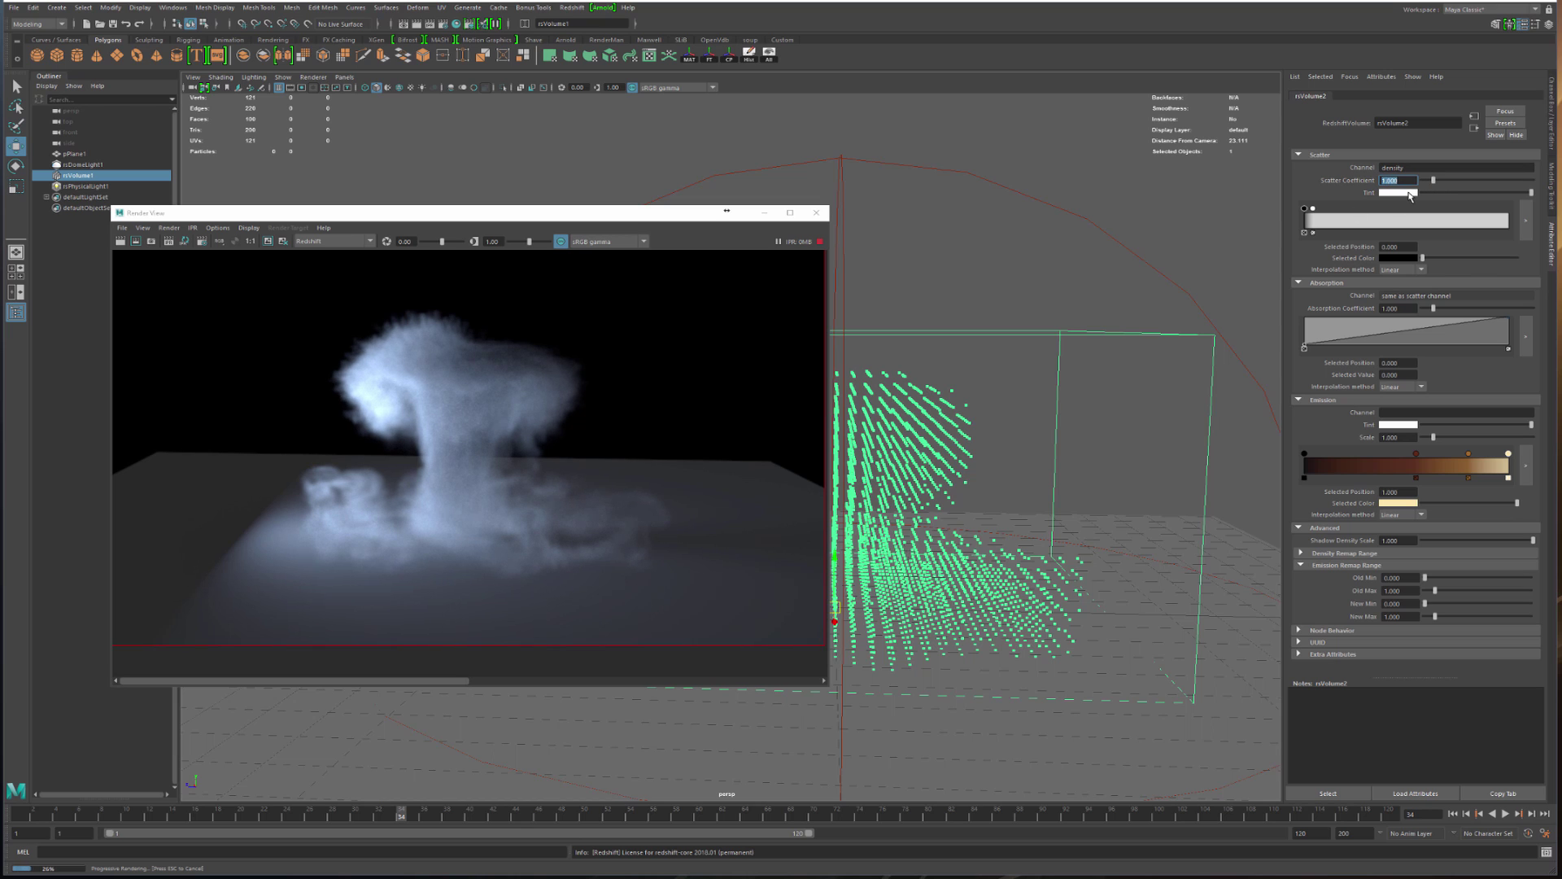
Try a red scatter tint on the volume material, restore white, and keep the scatter ramp's interpolation method at Linear
{"action": "left_click", "coordinate": [1410, 194]}
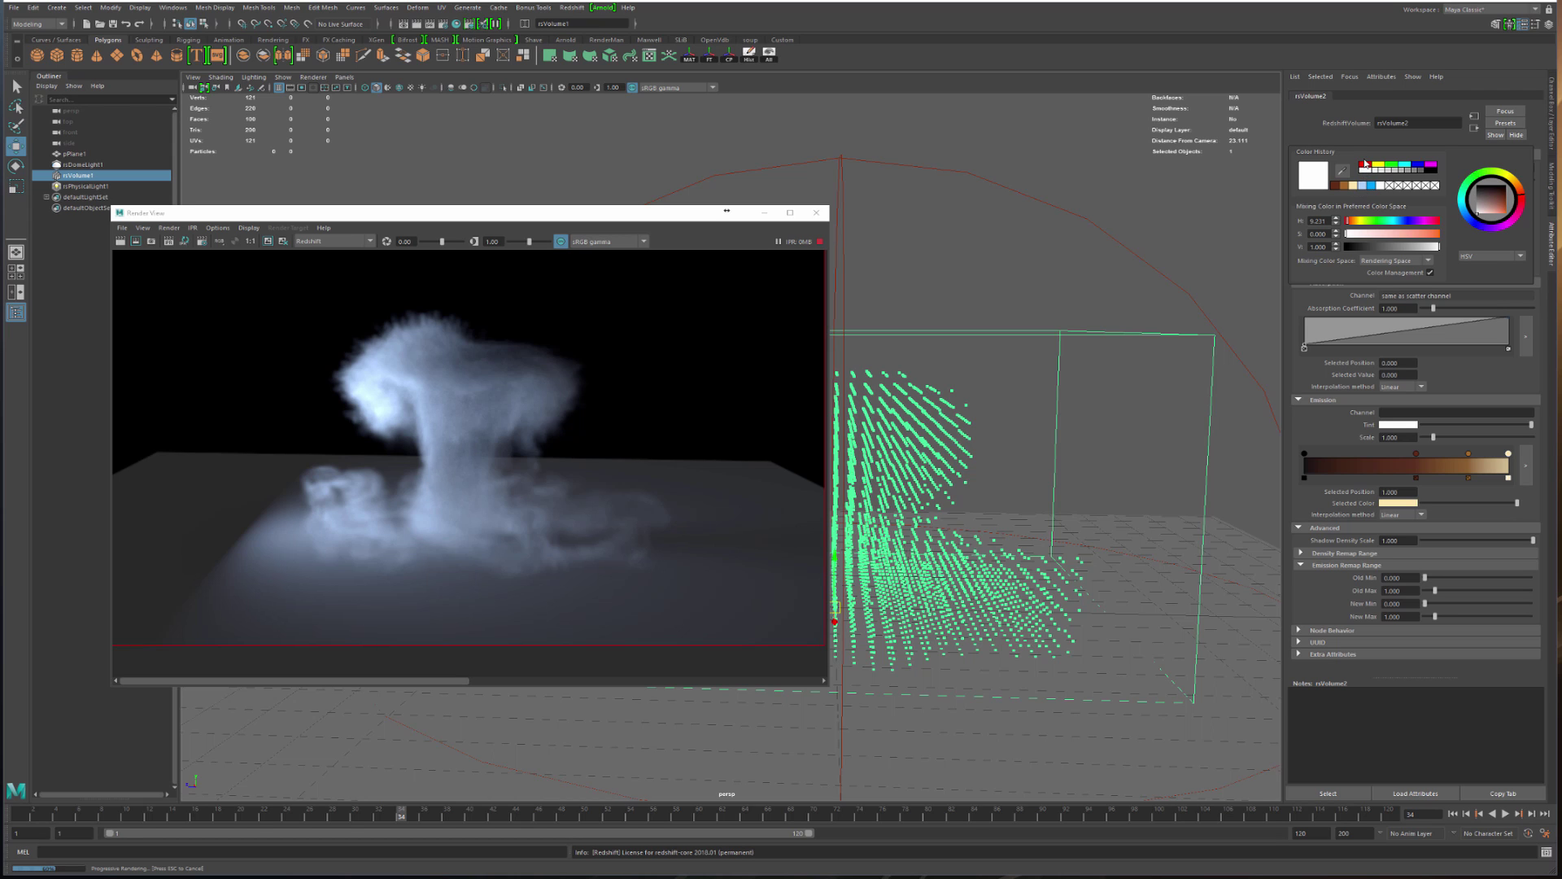
{"action": "left_click", "coordinate": [1364, 166]}
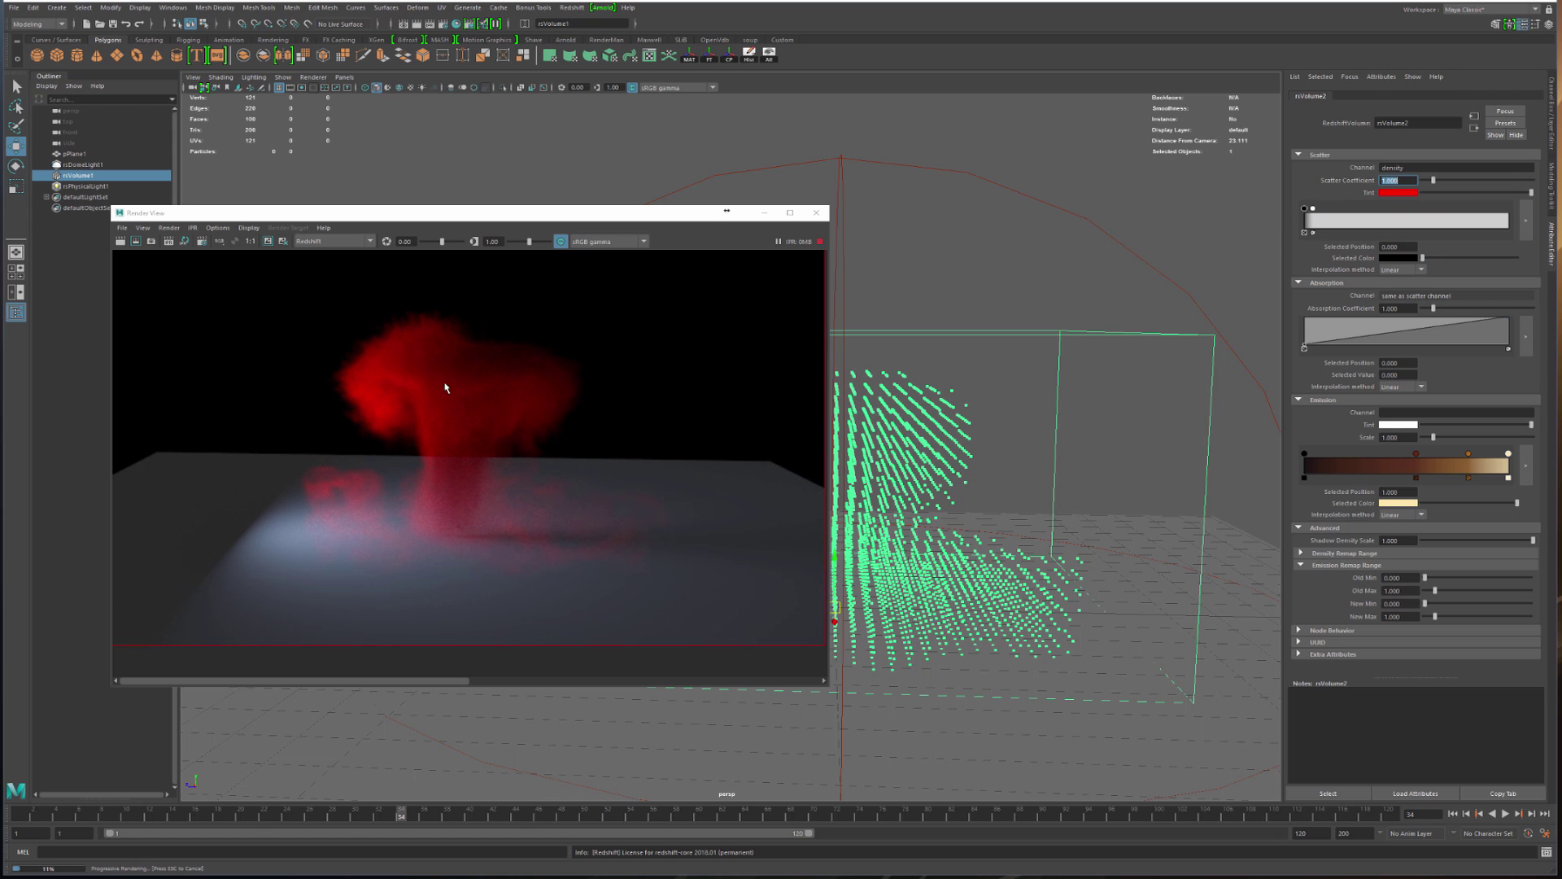
{"action": "left_click", "coordinate": [1409, 194]}
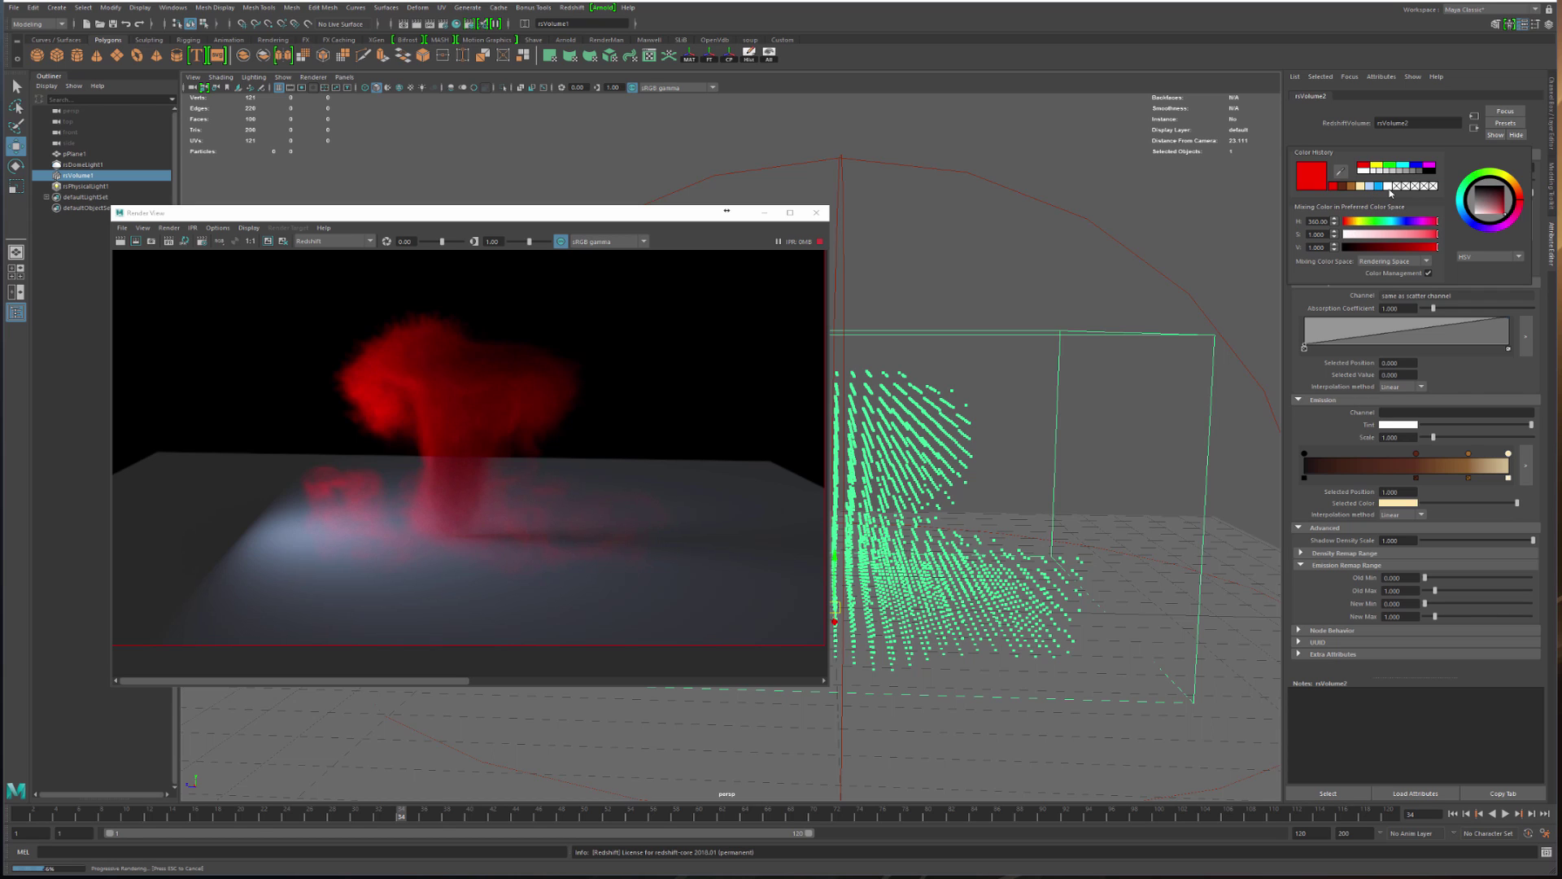
{"action": "left_click", "coordinate": [1388, 186]}
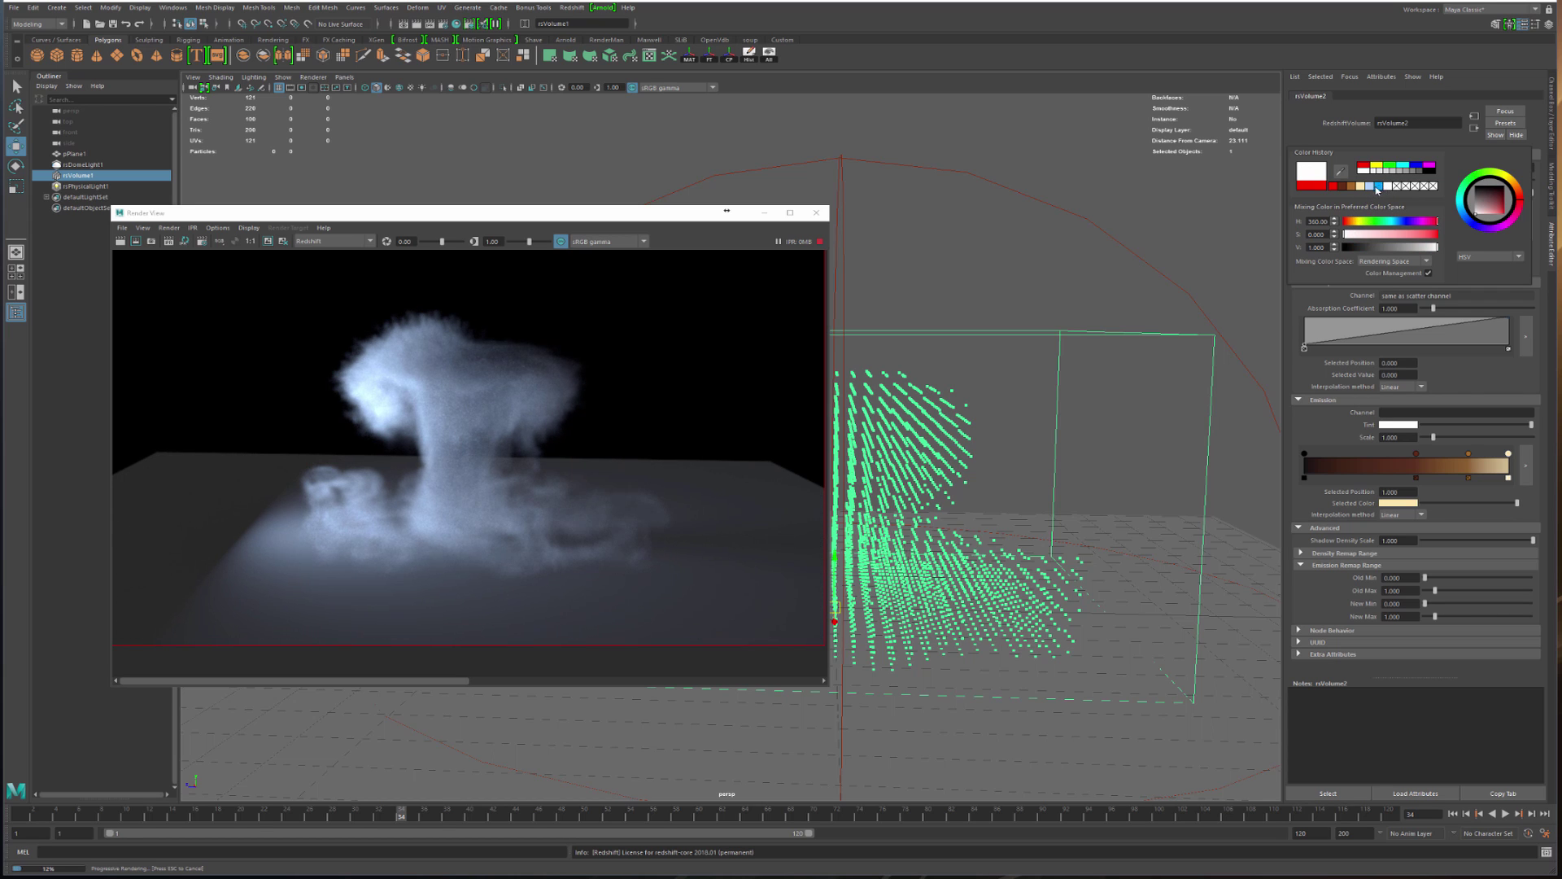
{"action": "mouse_move", "coordinate": [1418, 250]}
{"action": "left_mouse_down"}
{"action": "mouse_move", "coordinate": [1376, 250]}
{"action": "mouse_move", "coordinate": [1404, 250]}
{"action": "left_mouse_up"}
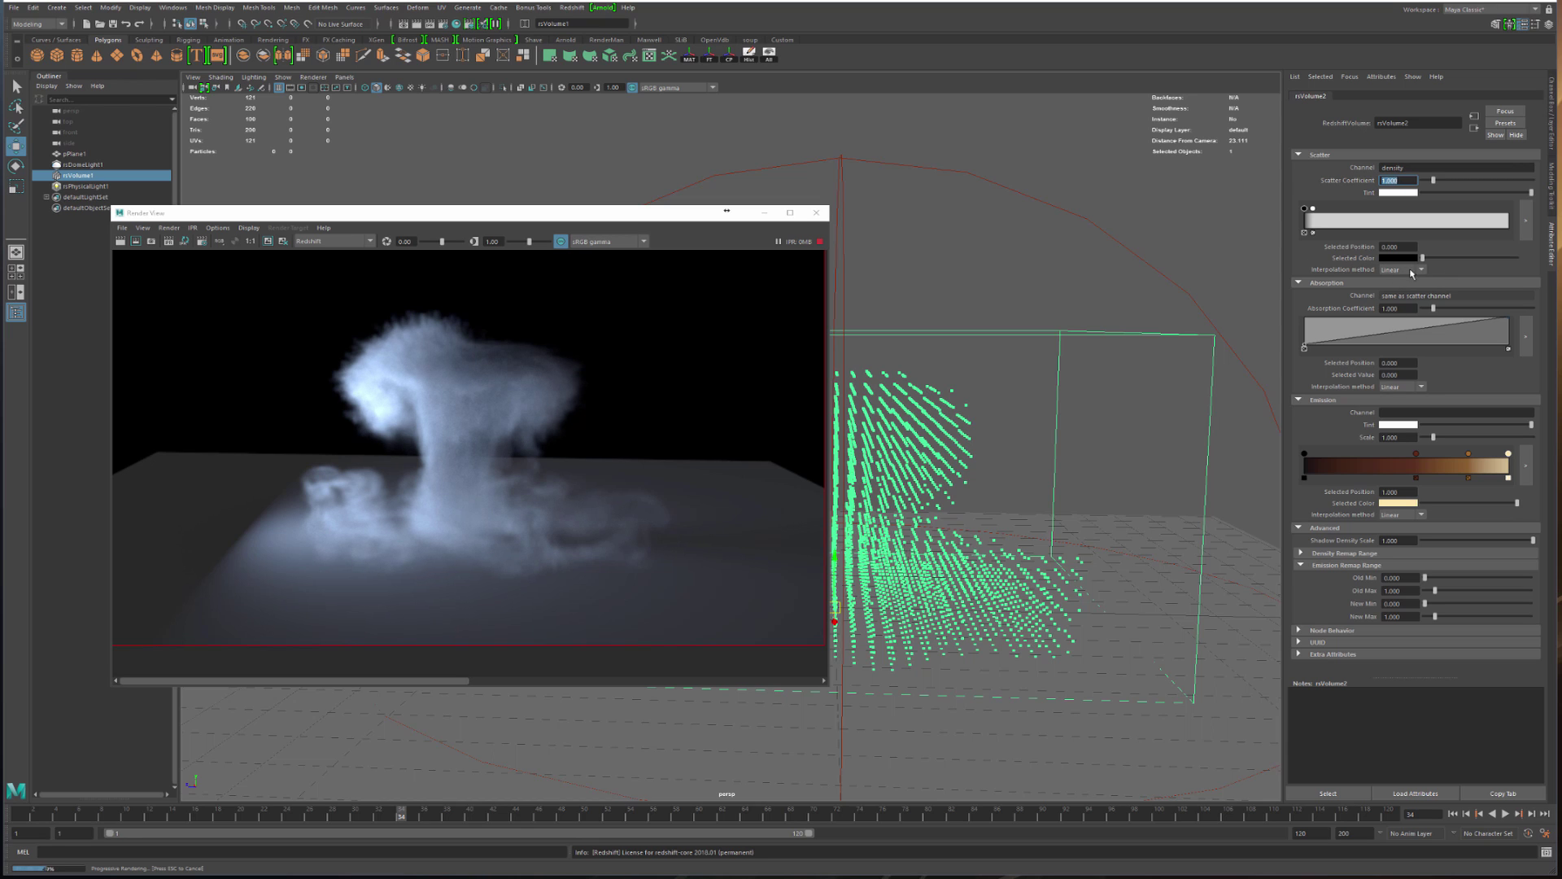
{"action": "left_click", "coordinate": [1406, 269]}
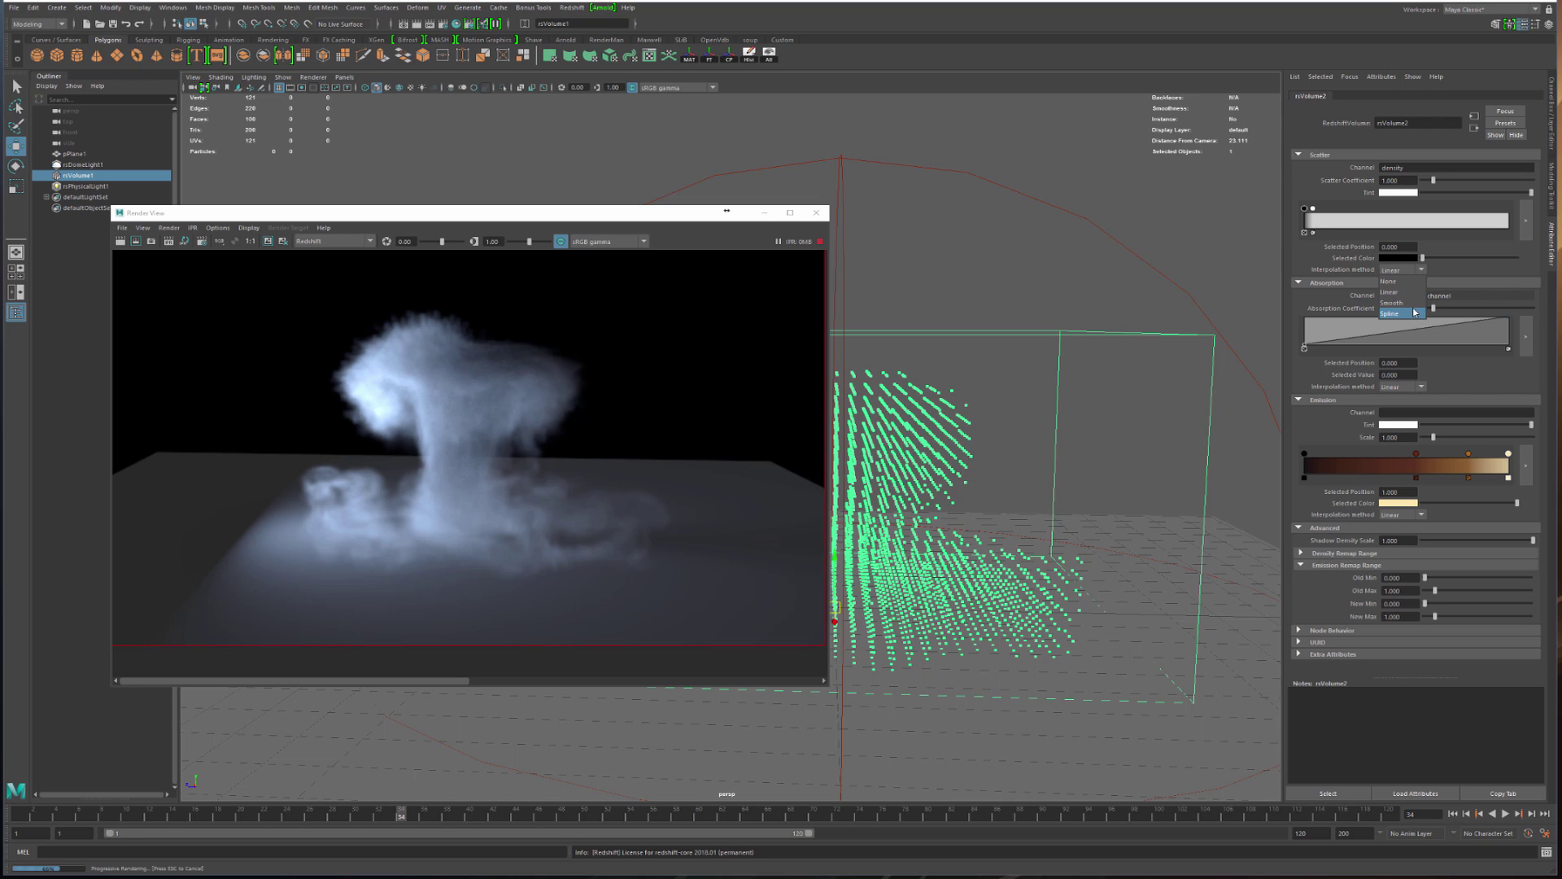
{"action": "left_click", "coordinate": [1391, 292]}
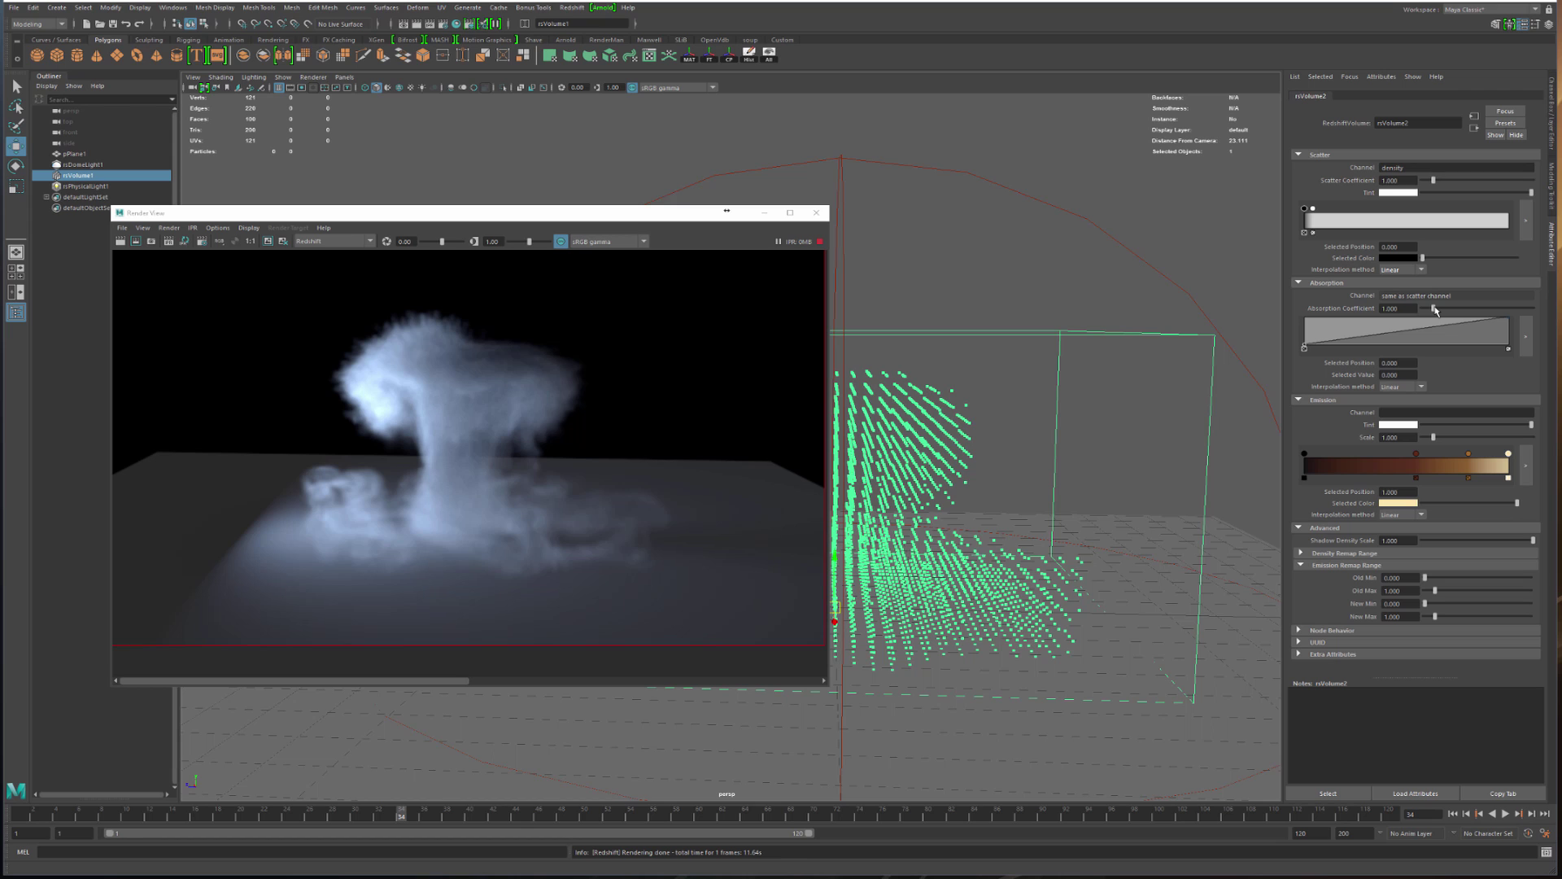
Set the volume material's Absorption Coefficient to 5
{"action": "left_click_drag", "start_coordinate": [1434, 310], "coordinate": [1469, 309]}
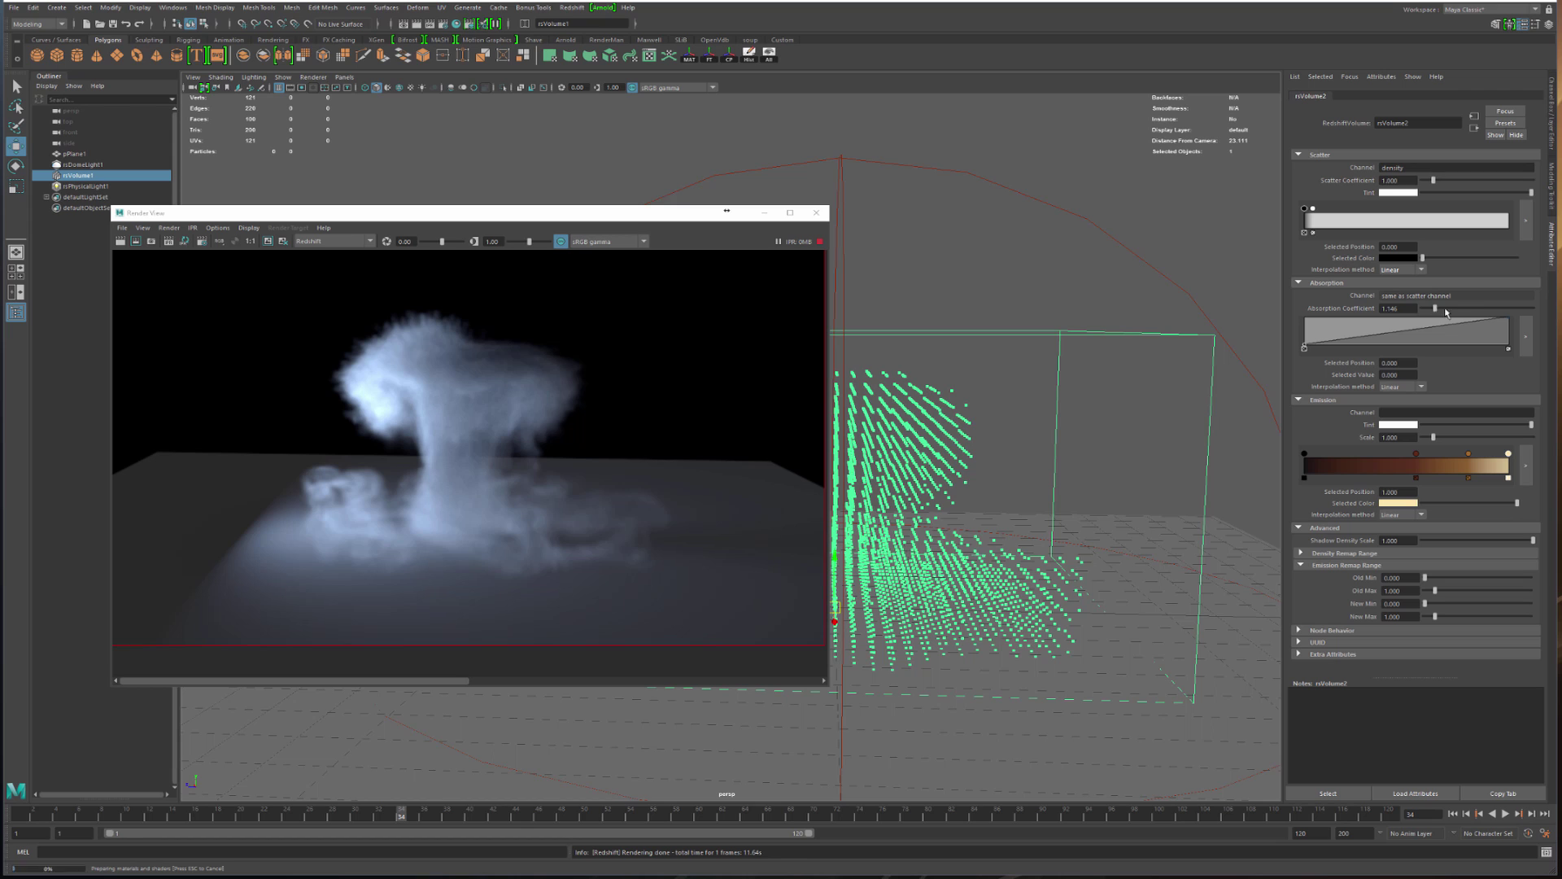
{"action": "left_click", "coordinate": [1487, 309]}
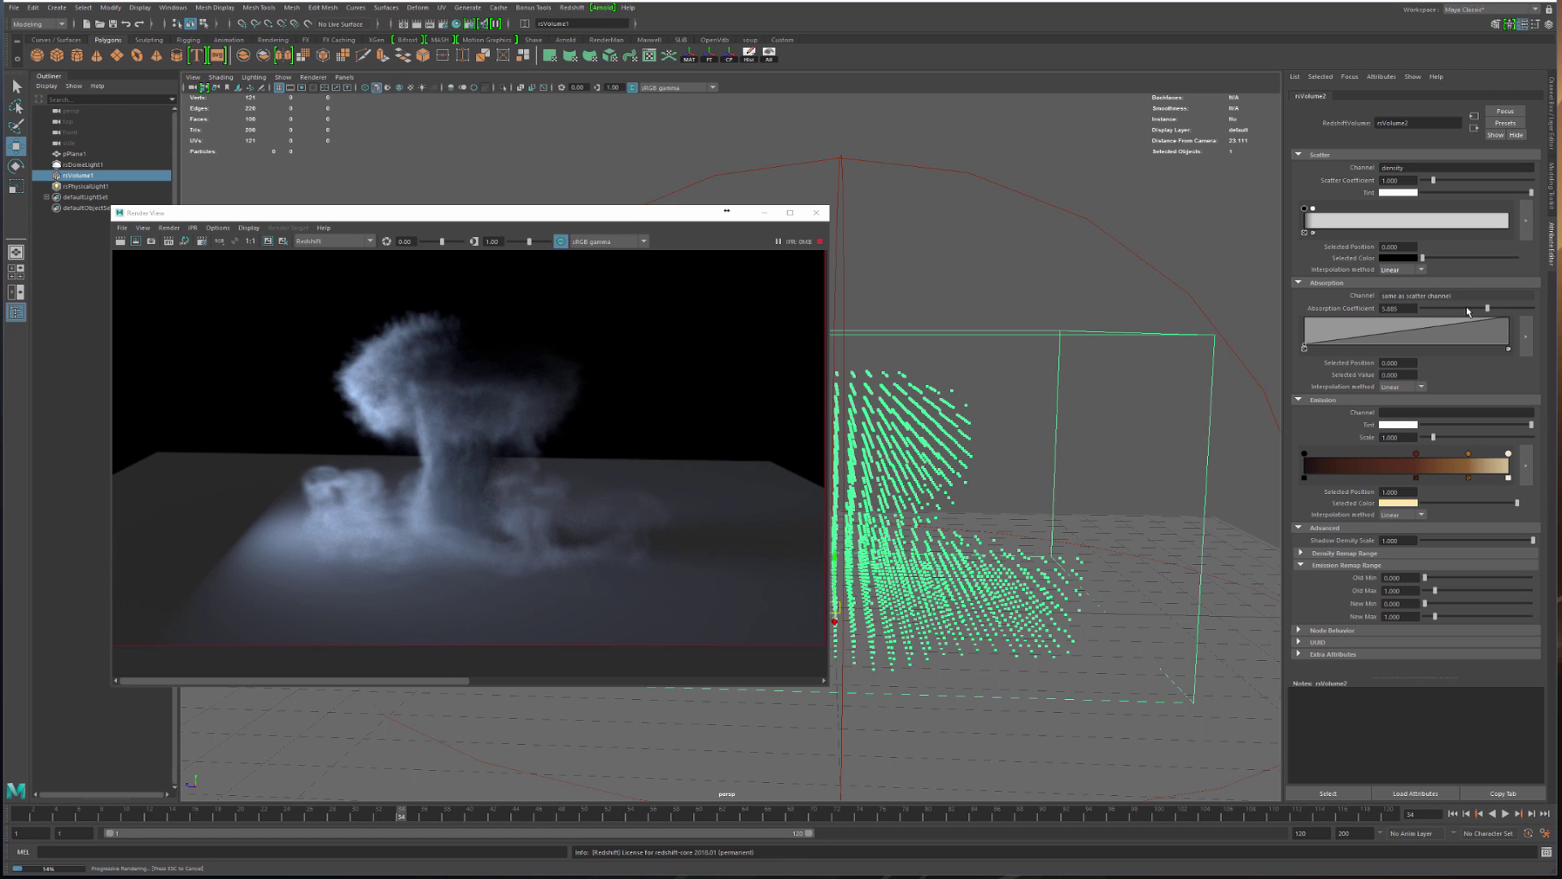
{"action": "left_click", "coordinate": [1412, 309]}
{"action": "left_click_drag", "start_coordinate": [1414, 309], "coordinate": [1355, 317]}
{"action": "type", "text": "5"}
{"action": "key", "text": "Return"}
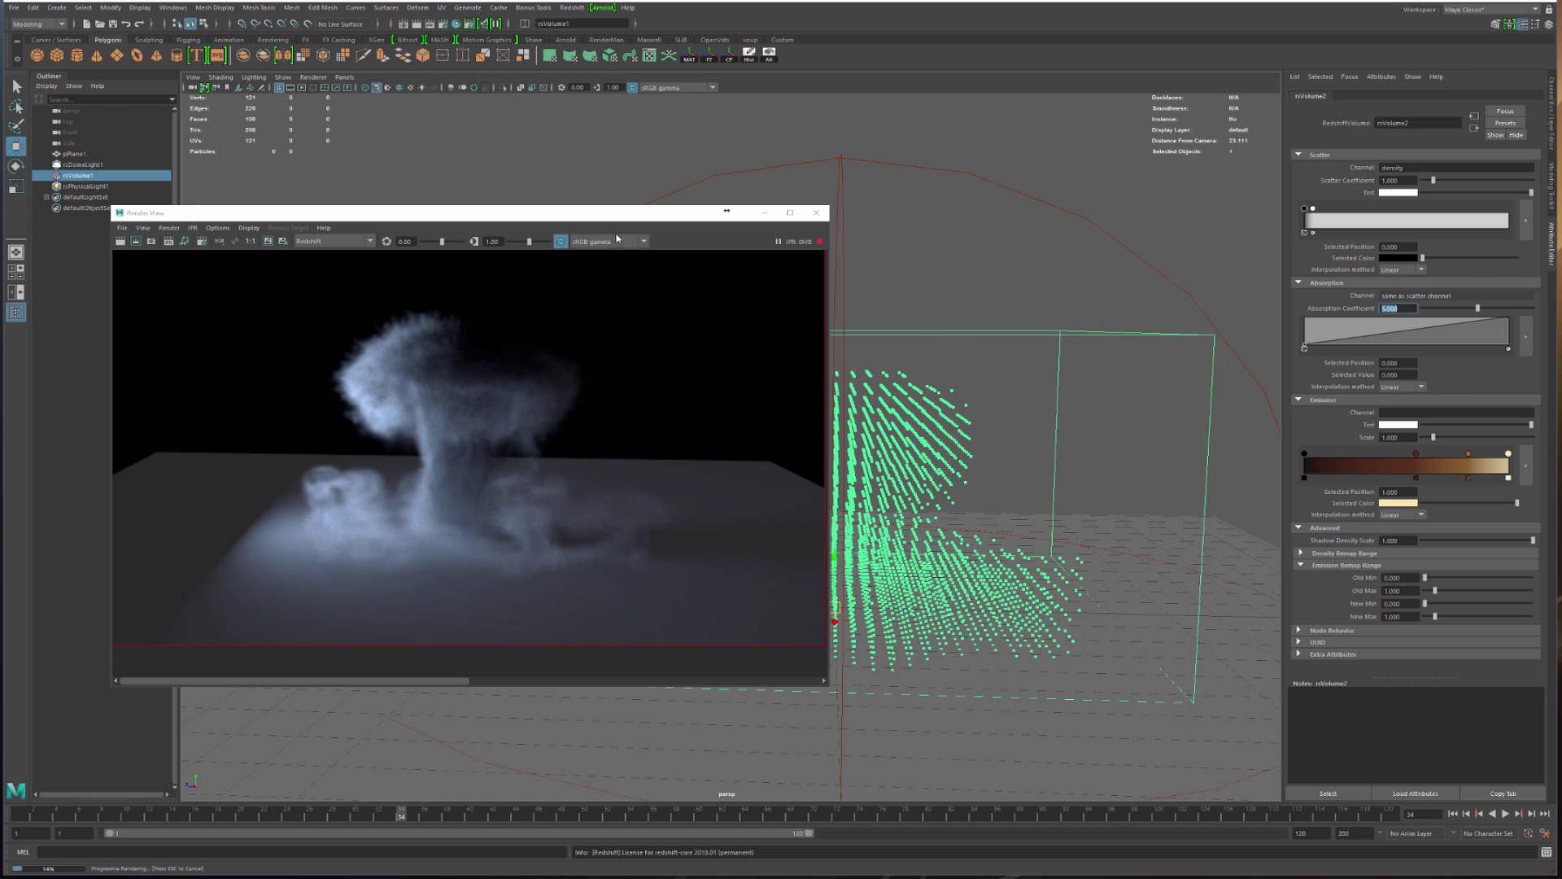
Select the dome light, try an Exposure of 0, and set its Exposure to -3
{"action": "left_click_drag", "start_coordinate": [623, 213], "coordinate": [607, 258]}
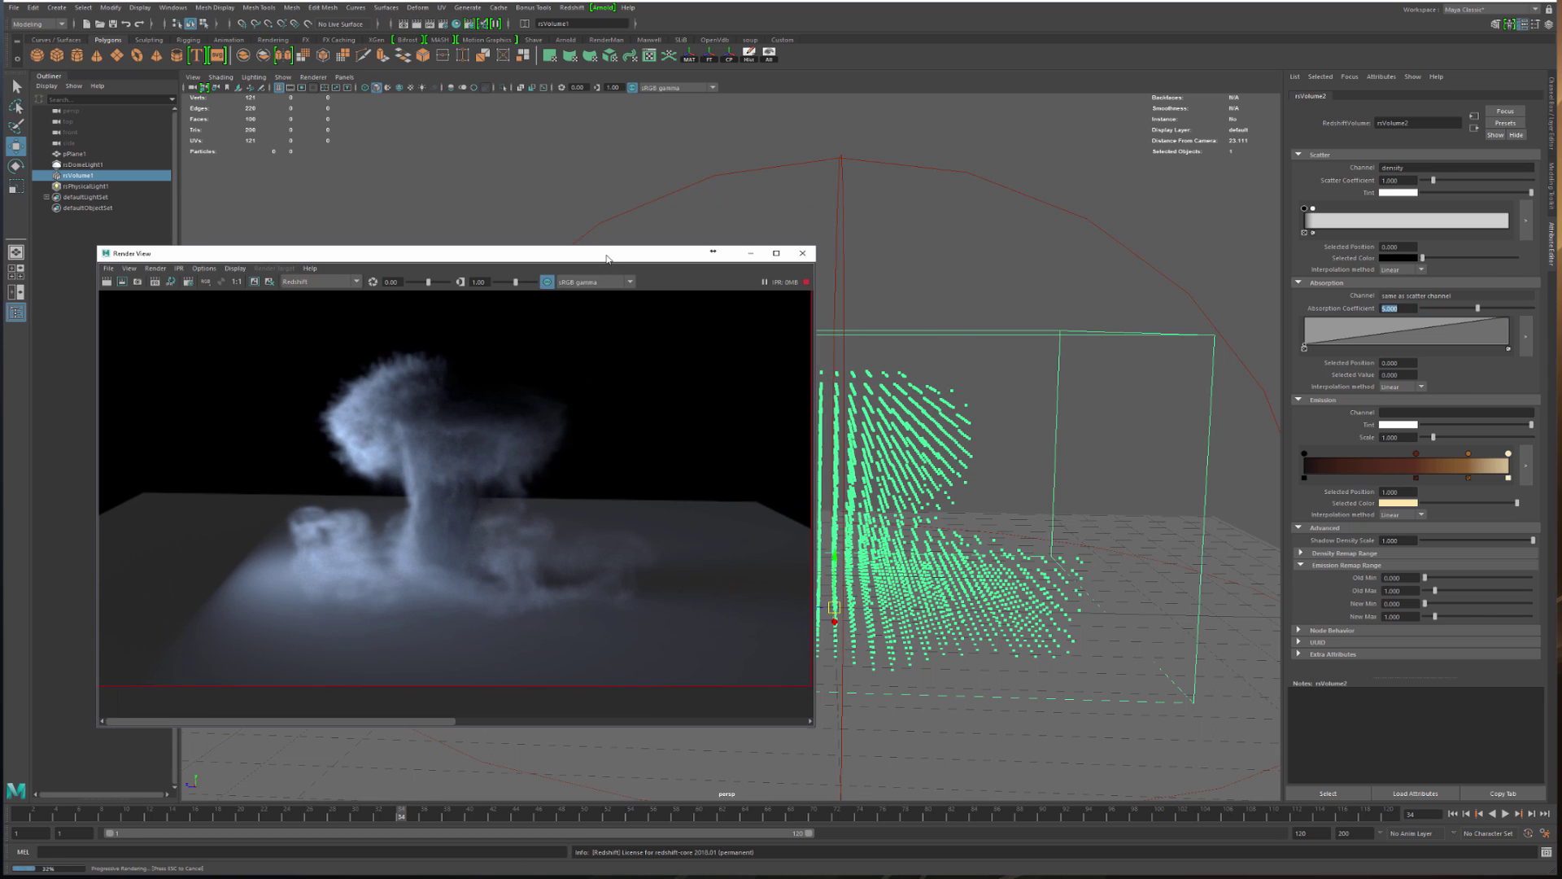
{"action": "left_click", "coordinate": [953, 157]}
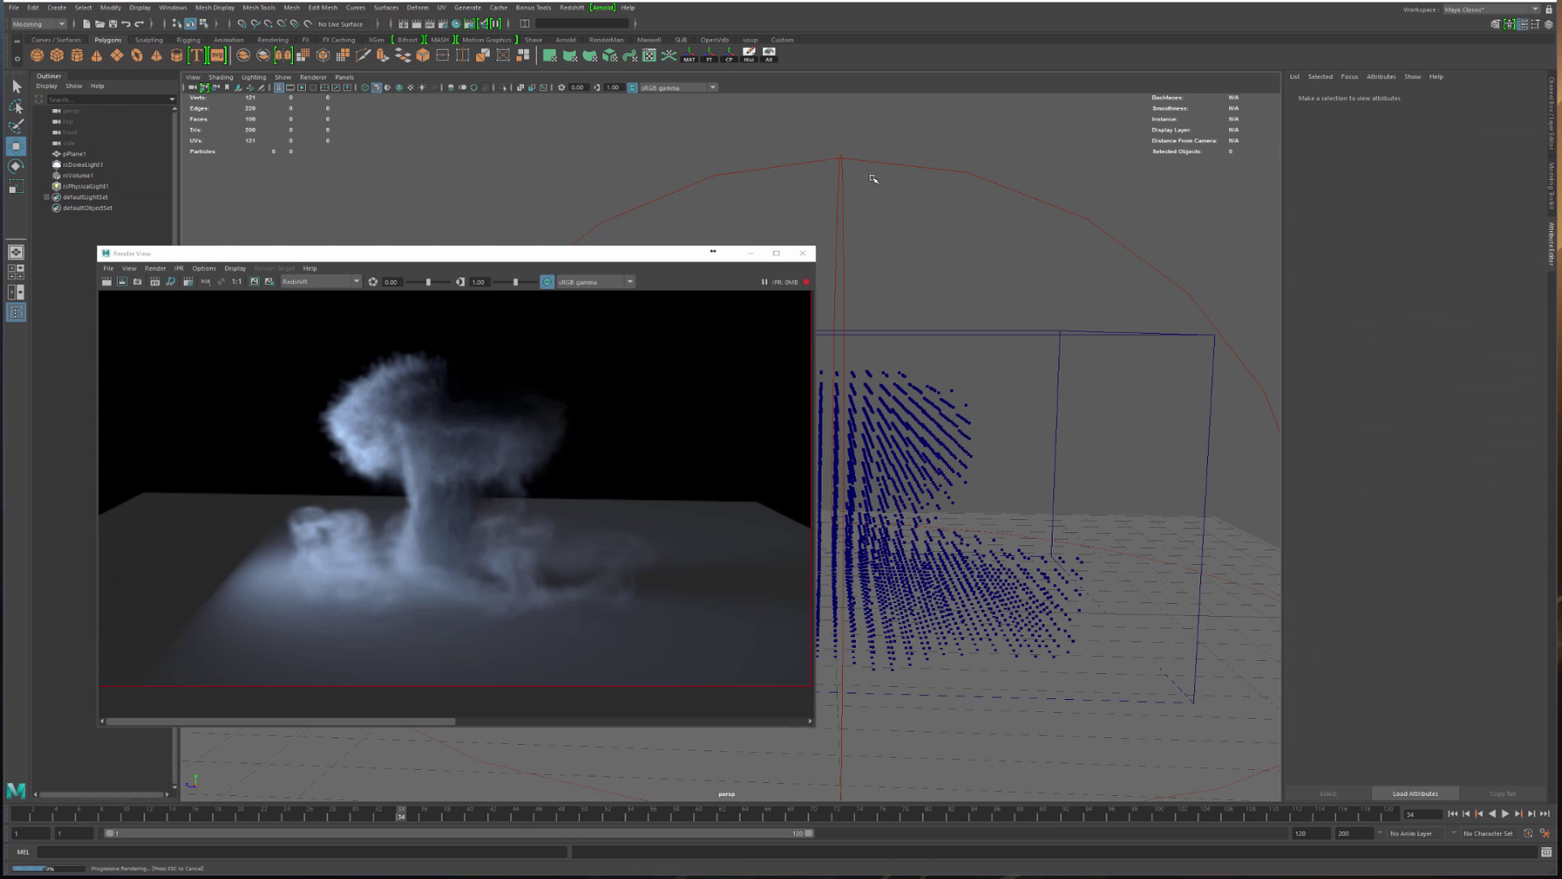
{"action": "left_click", "coordinate": [82, 164]}
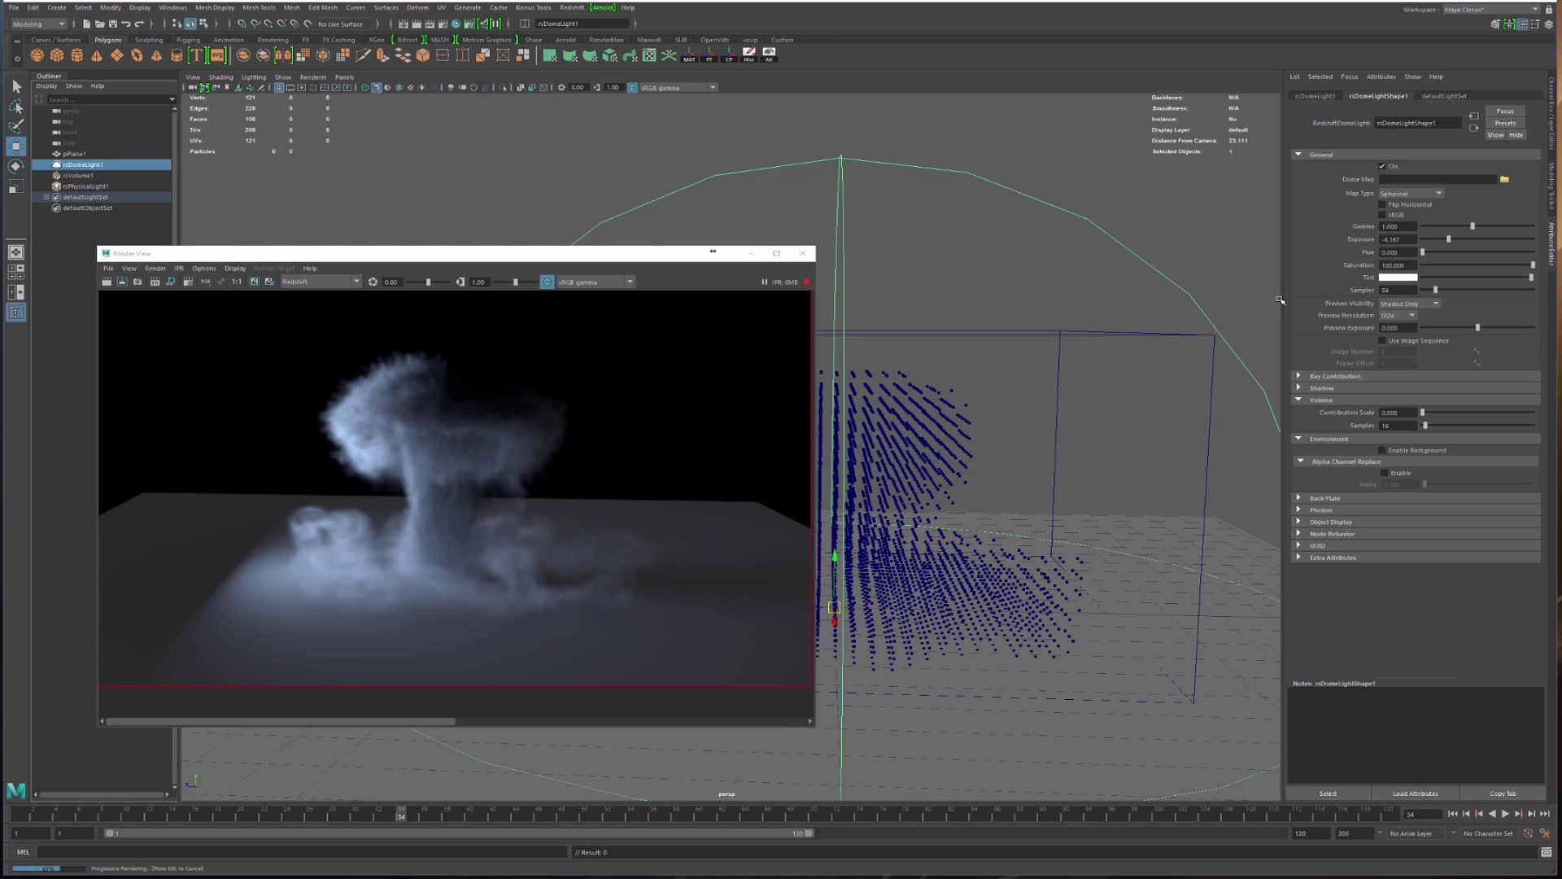
{"action": "left_click", "coordinate": [1407, 238]}
{"action": "type", "text": "0"}
{"action": "key", "text": "Return"}
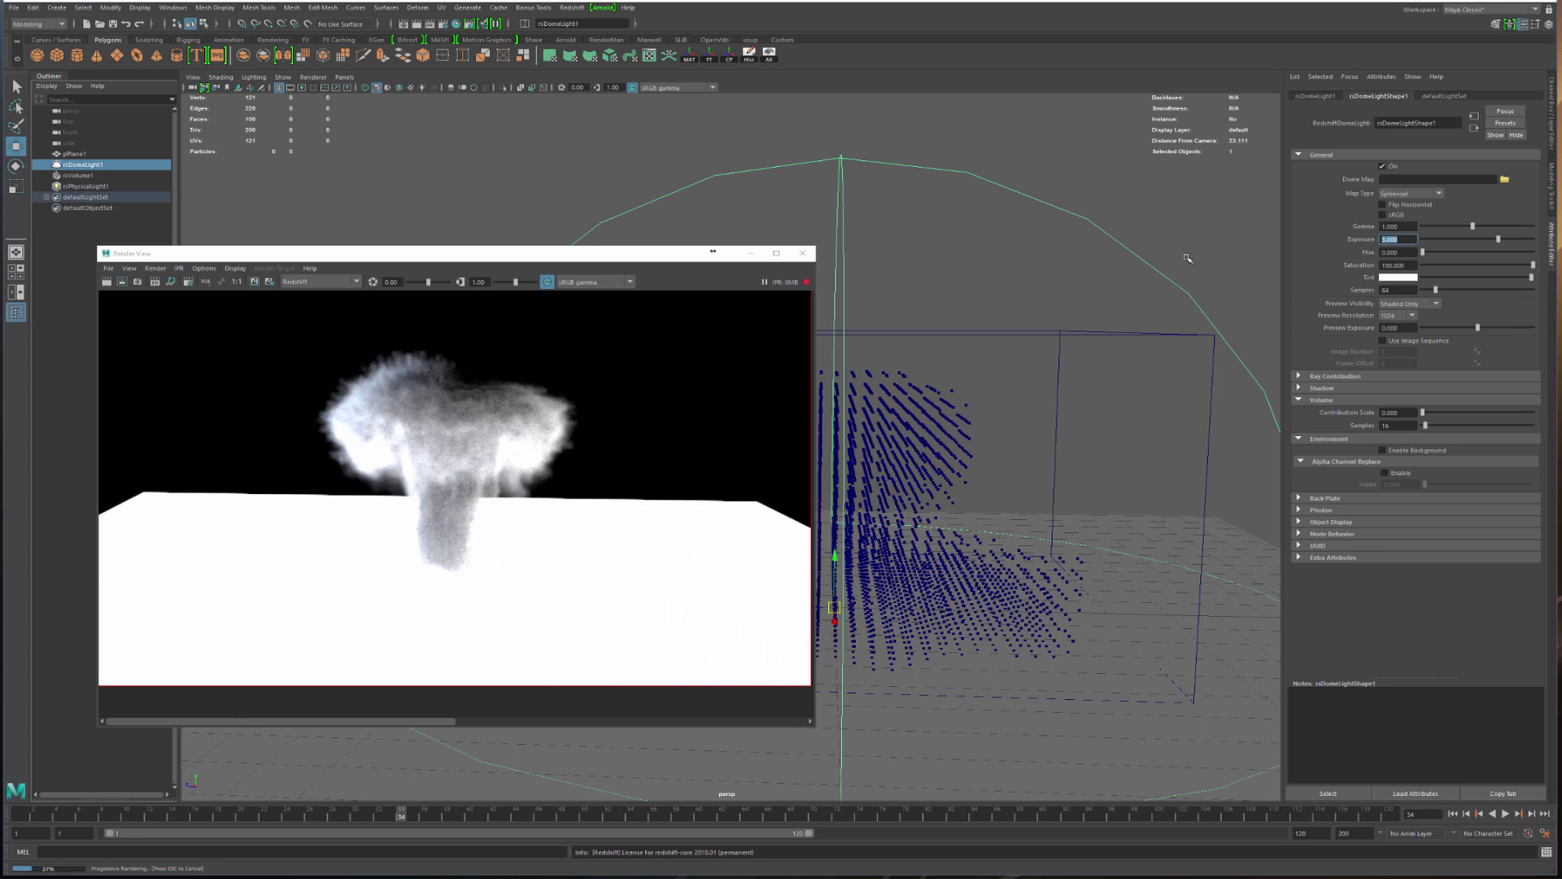
{"action": "left_click", "coordinate": [1457, 240]}
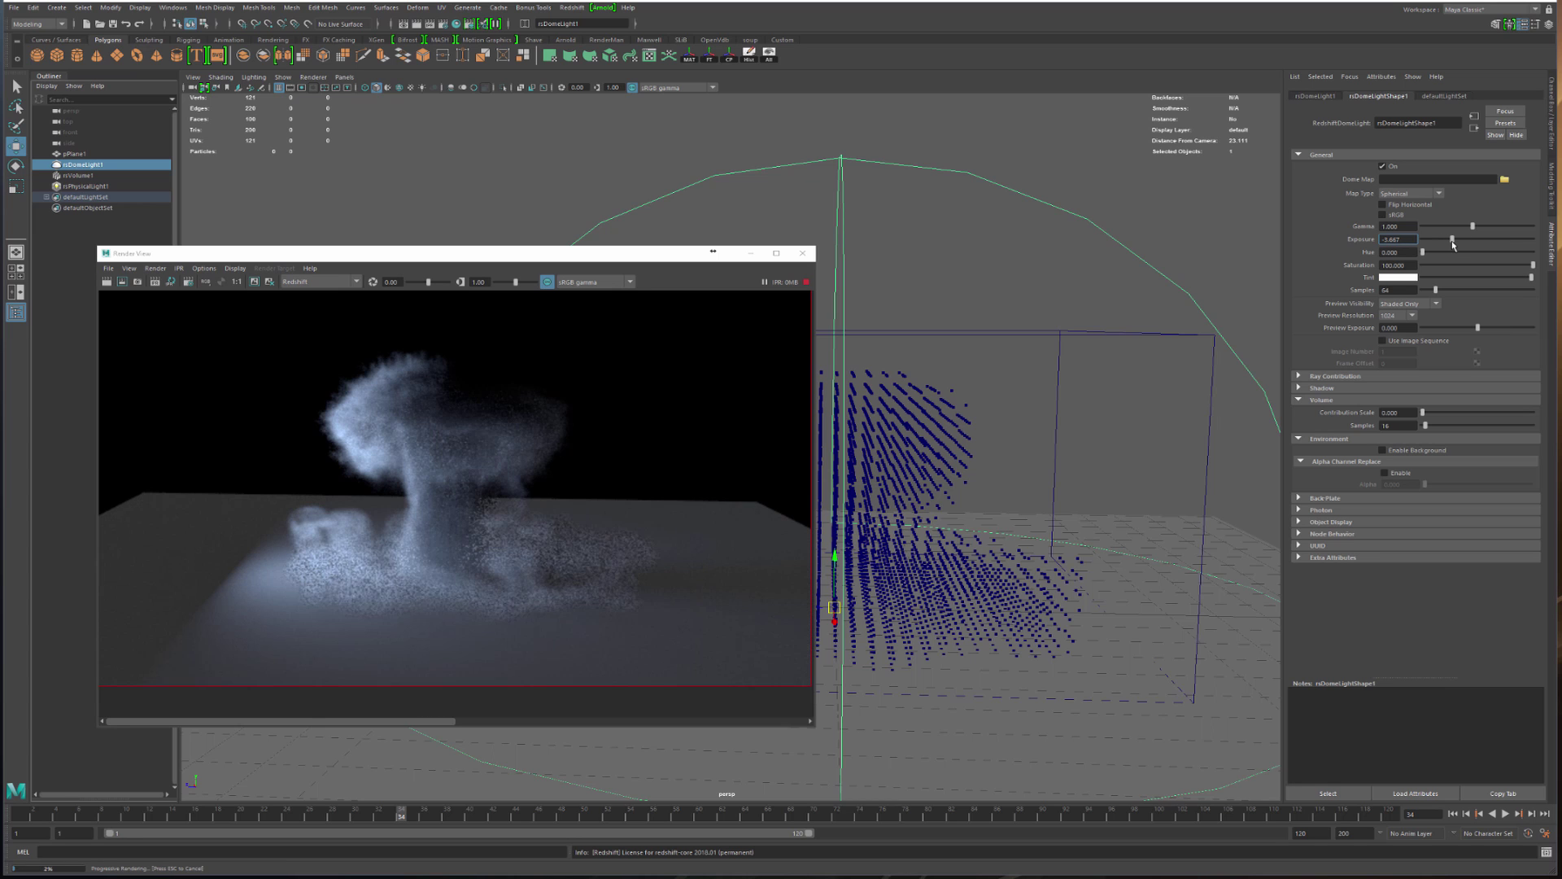
{"action": "left_click", "coordinate": [1459, 240]}
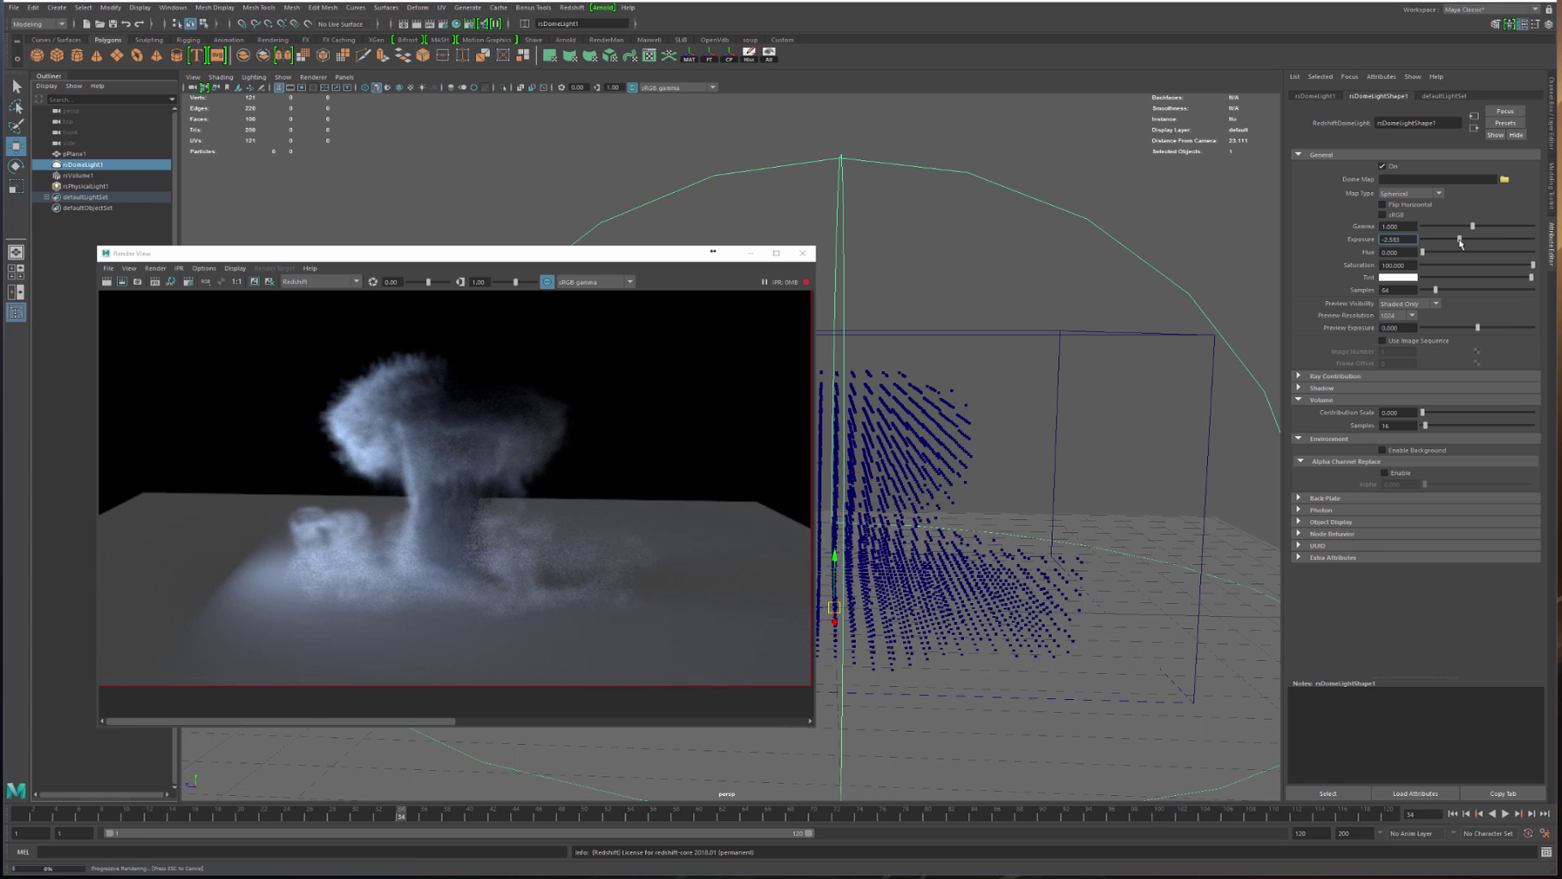
{"action": "left_click", "coordinate": [1457, 240]}
{"action": "type", "text": "-3"}
{"action": "key", "text": "Return"}
Select the existing area light beside the volume, moving the render window aside to reach it
{"action": "left_click_drag", "start_coordinate": [492, 253], "coordinate": [1088, 226]}
{"action": "left_click", "coordinate": [578, 446]}
{"action": "left_click", "coordinate": [579, 445]}
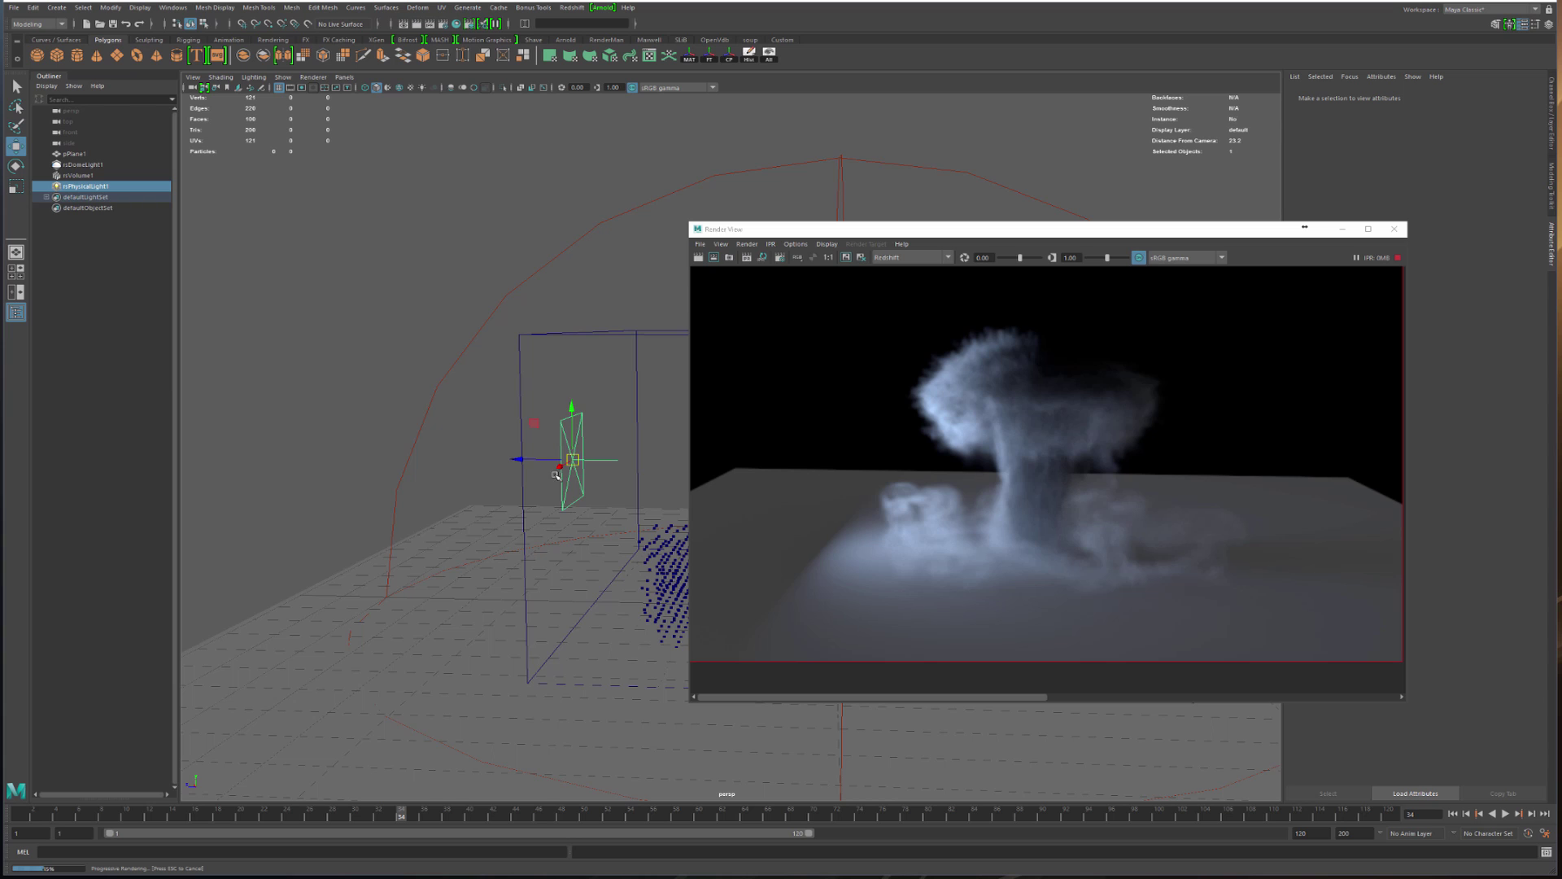
{"action": "left_click_drag", "start_coordinate": [1019, 230], "coordinate": [576, 266]}
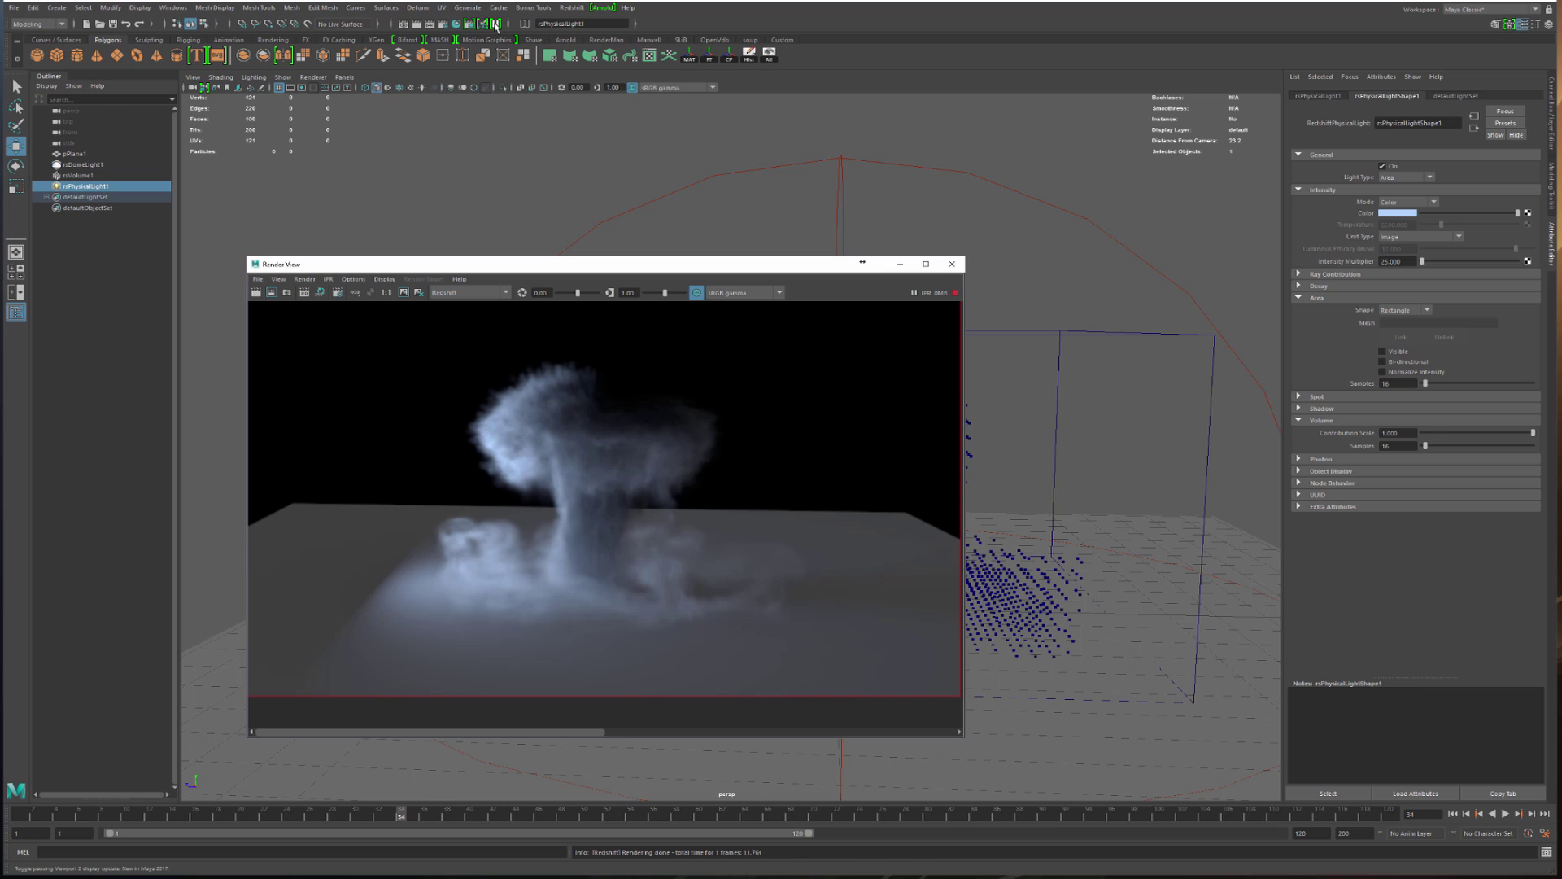
Open the Light Editor, uncover it from the render window, and create a new Redshift physical light
{"action": "left_click", "coordinate": [495, 25]}
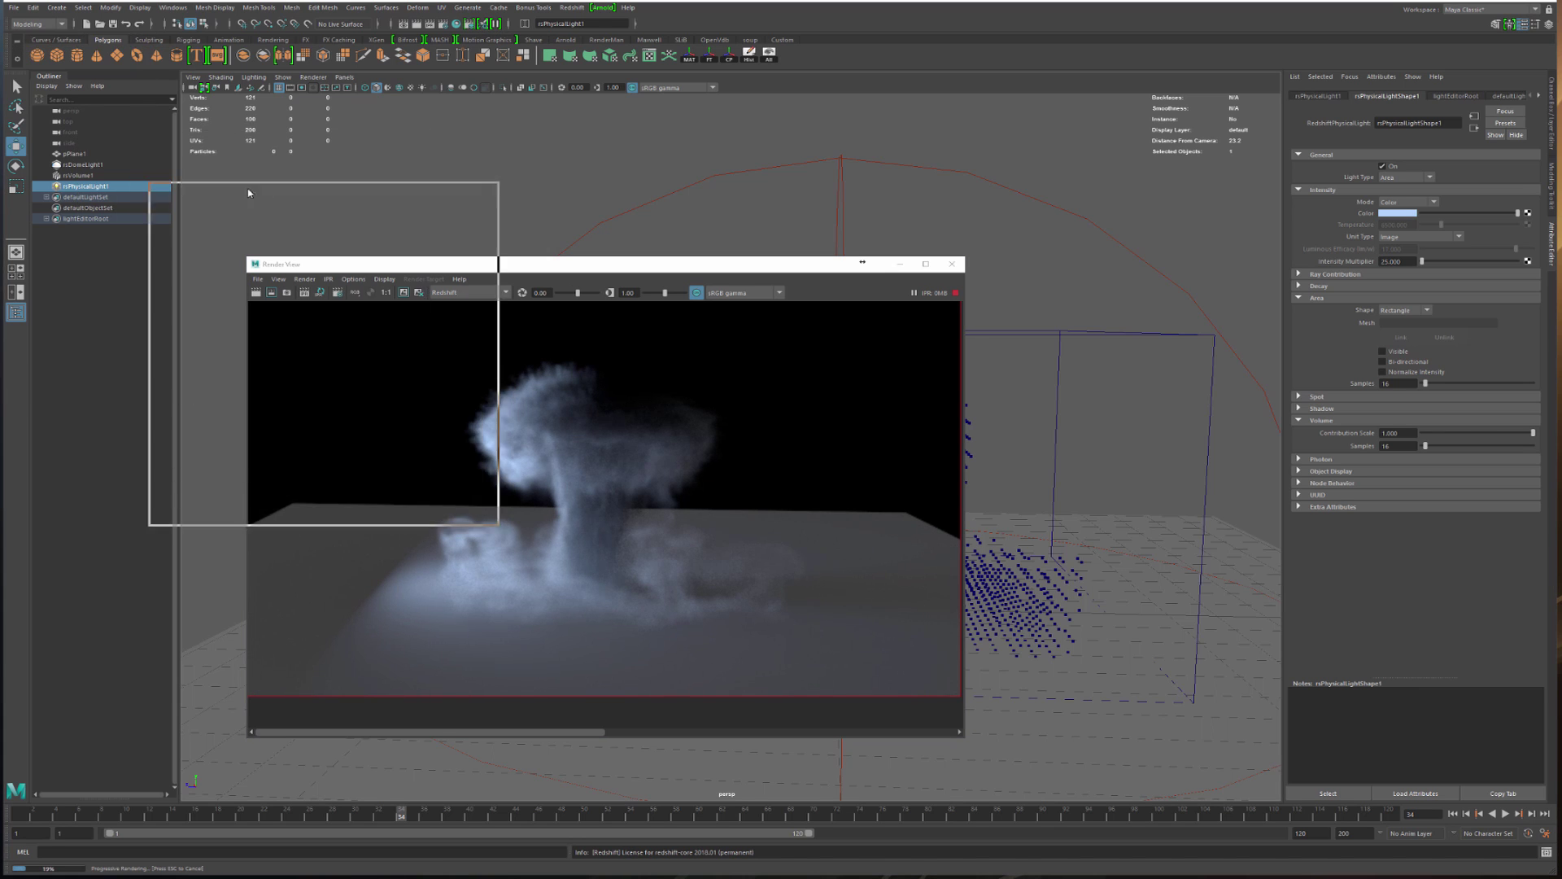
{"action": "left_click_drag", "start_coordinate": [606, 264], "coordinate": [1088, 218]}
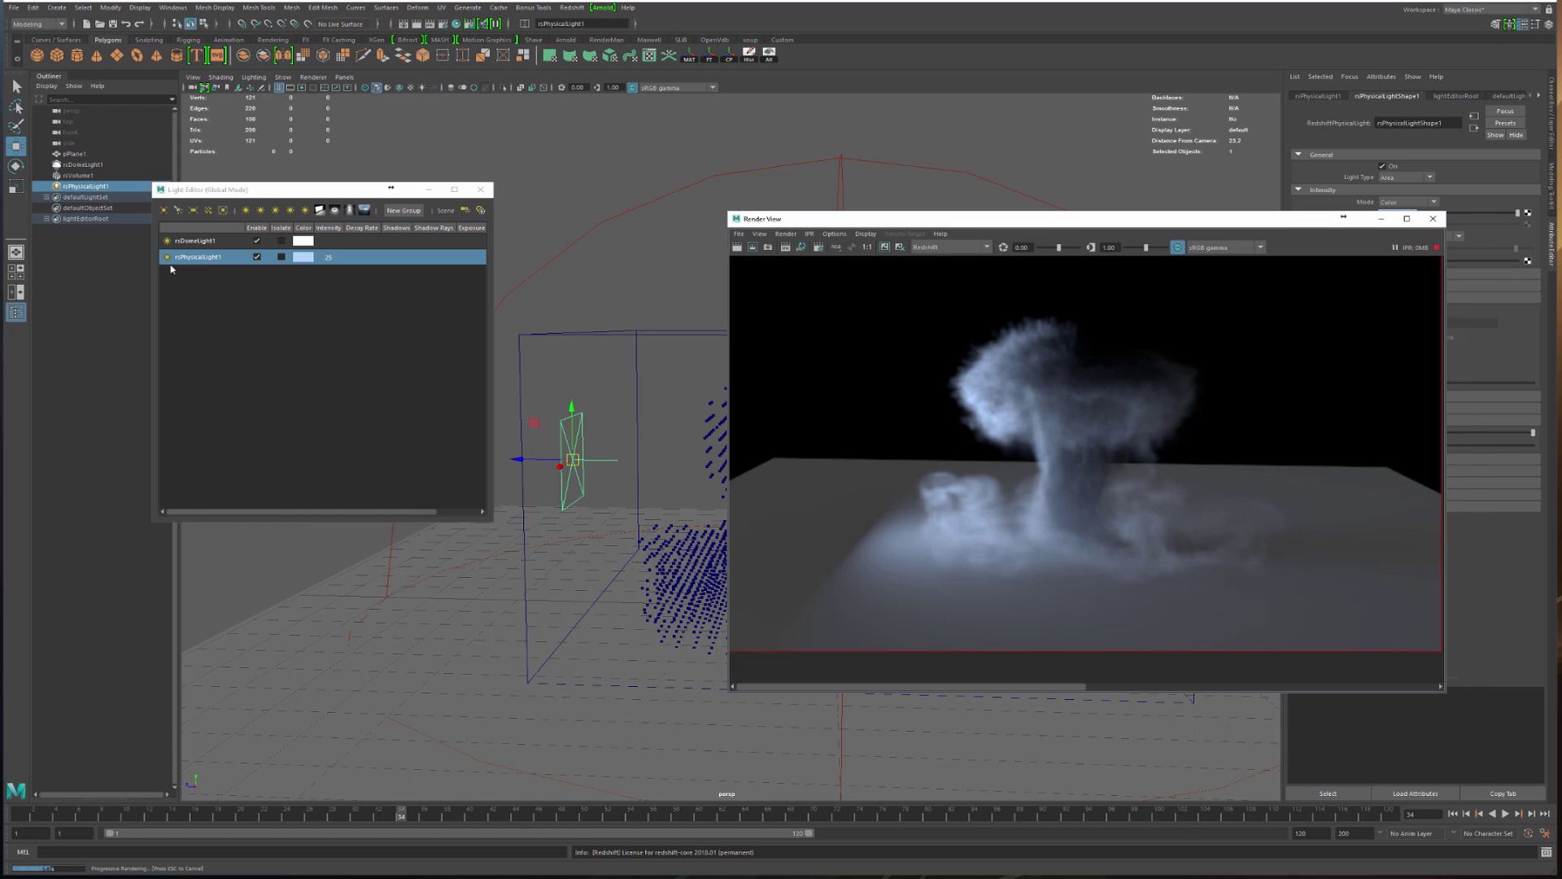
{"action": "left_click", "coordinate": [248, 299]}
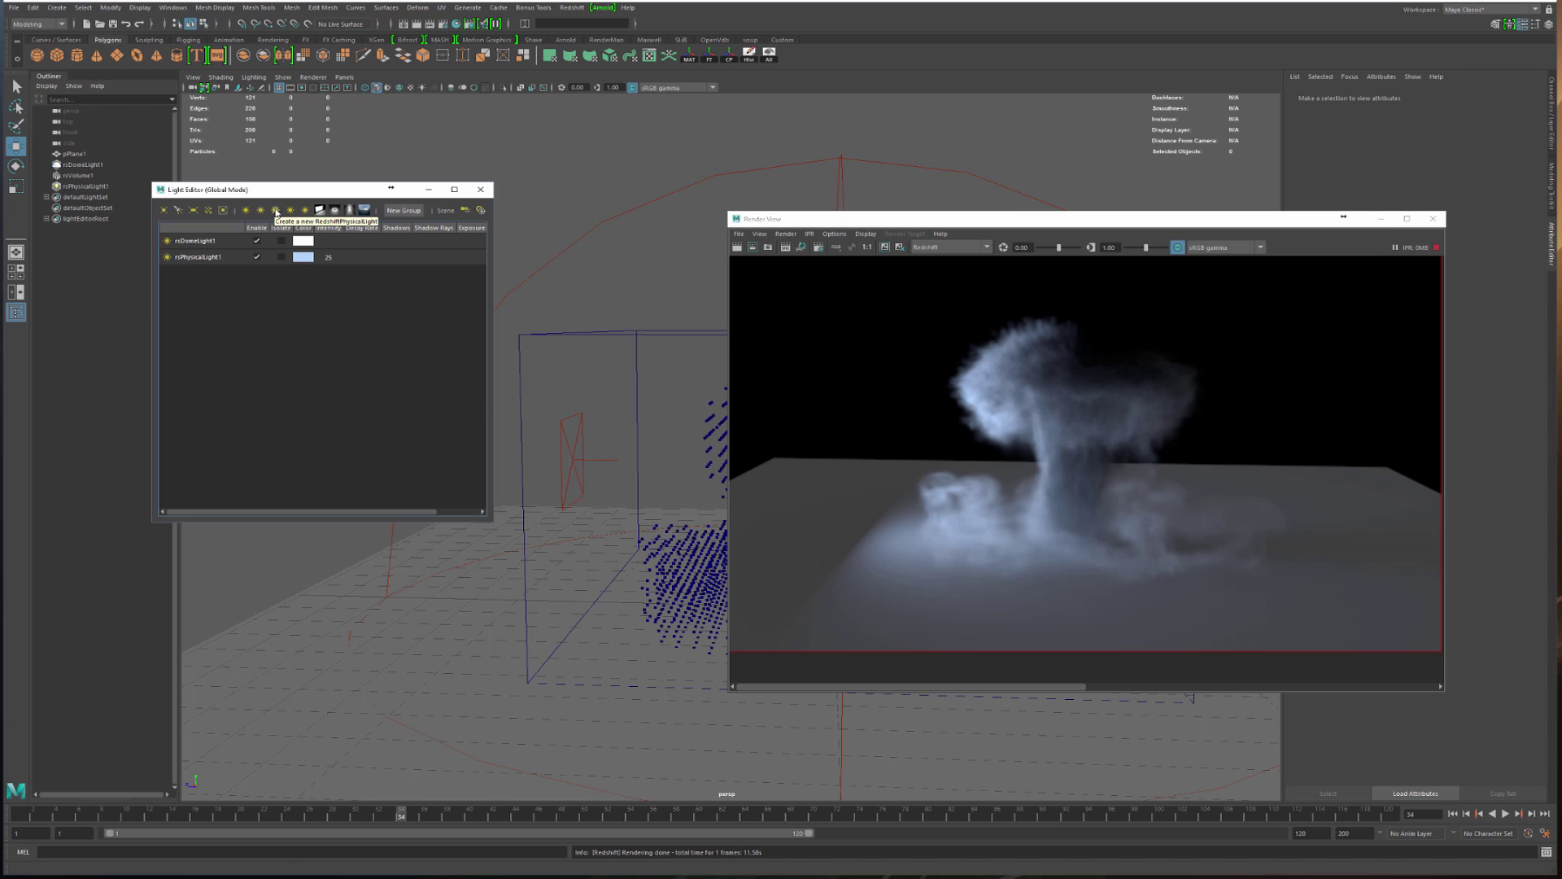
{"action": "left_click", "coordinate": [276, 211]}
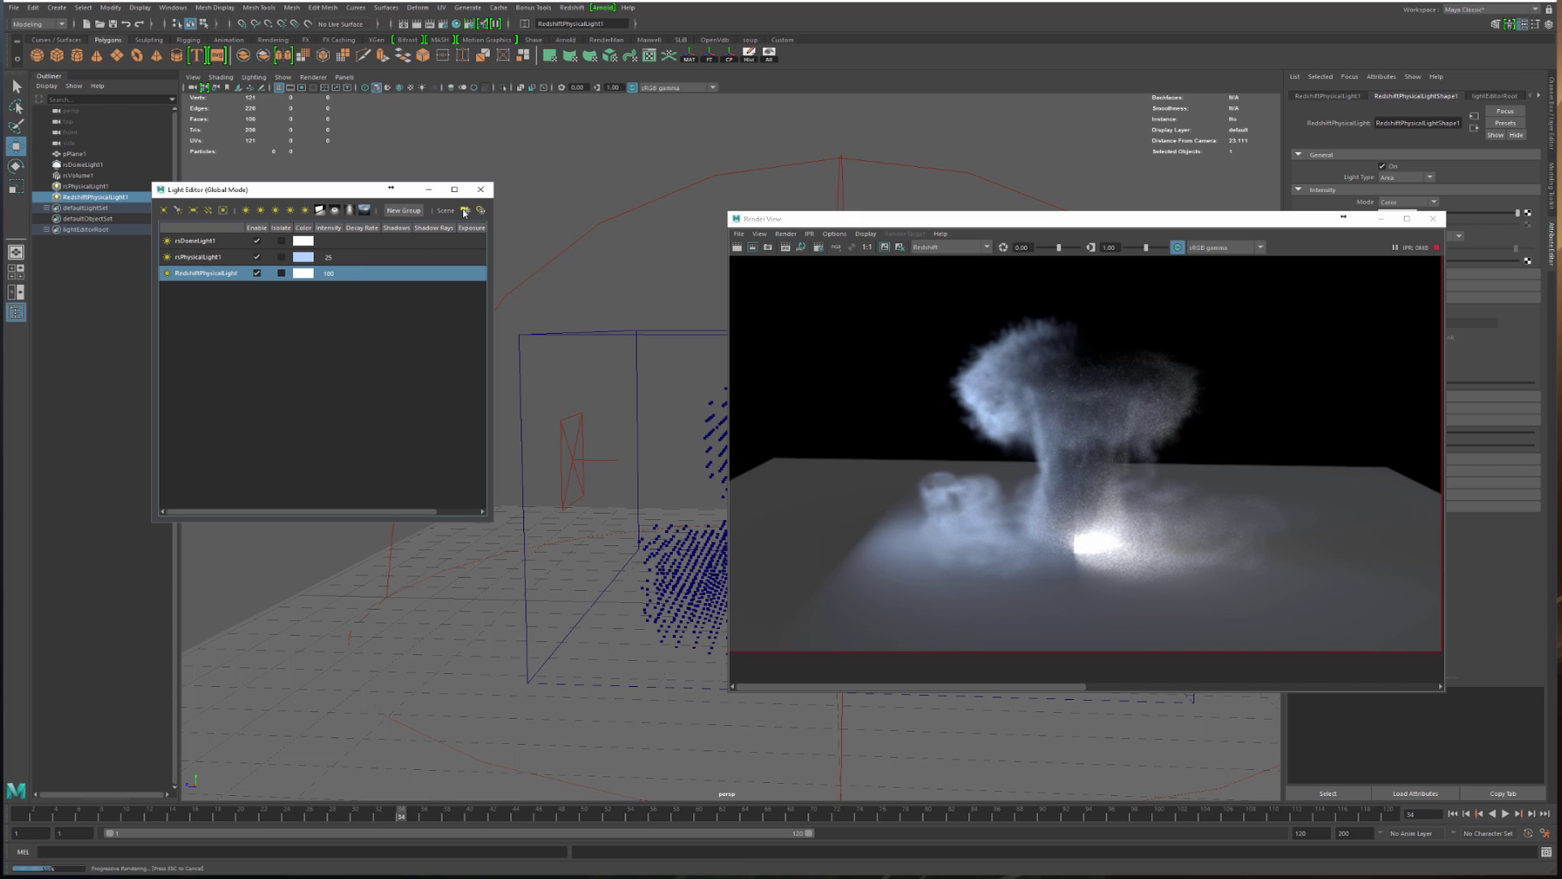
Look through the new physical light in an enlarged window and pull the light back until it faces the whole smoke column
{"action": "left_click", "coordinate": [464, 213]}
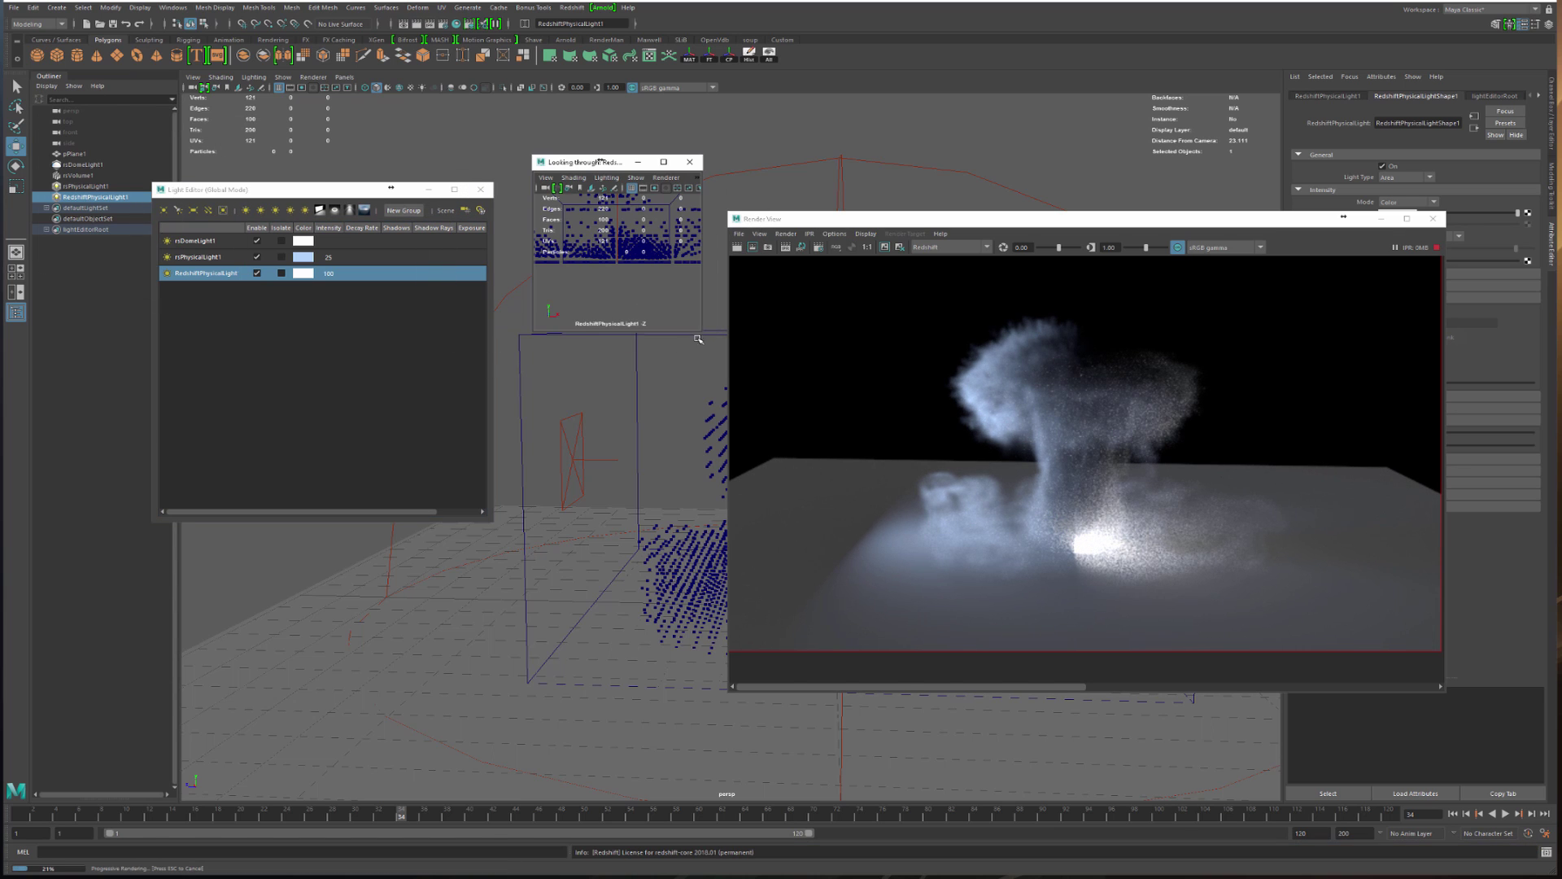
{"action": "left_click_drag", "start_coordinate": [699, 339], "coordinate": [978, 583]}
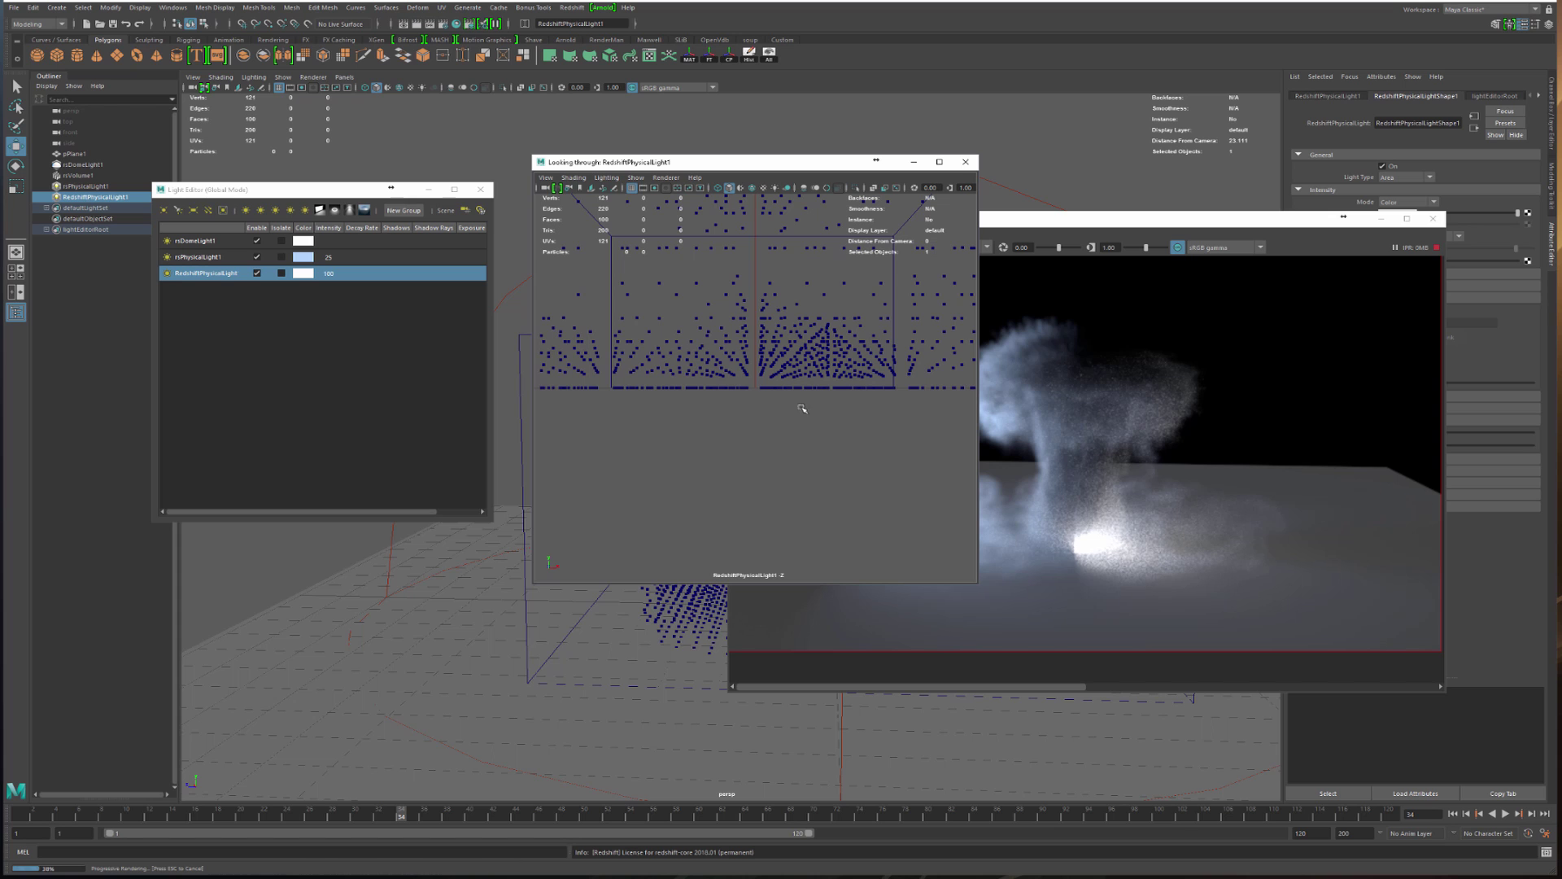
{"action": "right_click_drag", "start_coordinate": [836, 332], "coordinate": [697, 307], "text": "alt"}
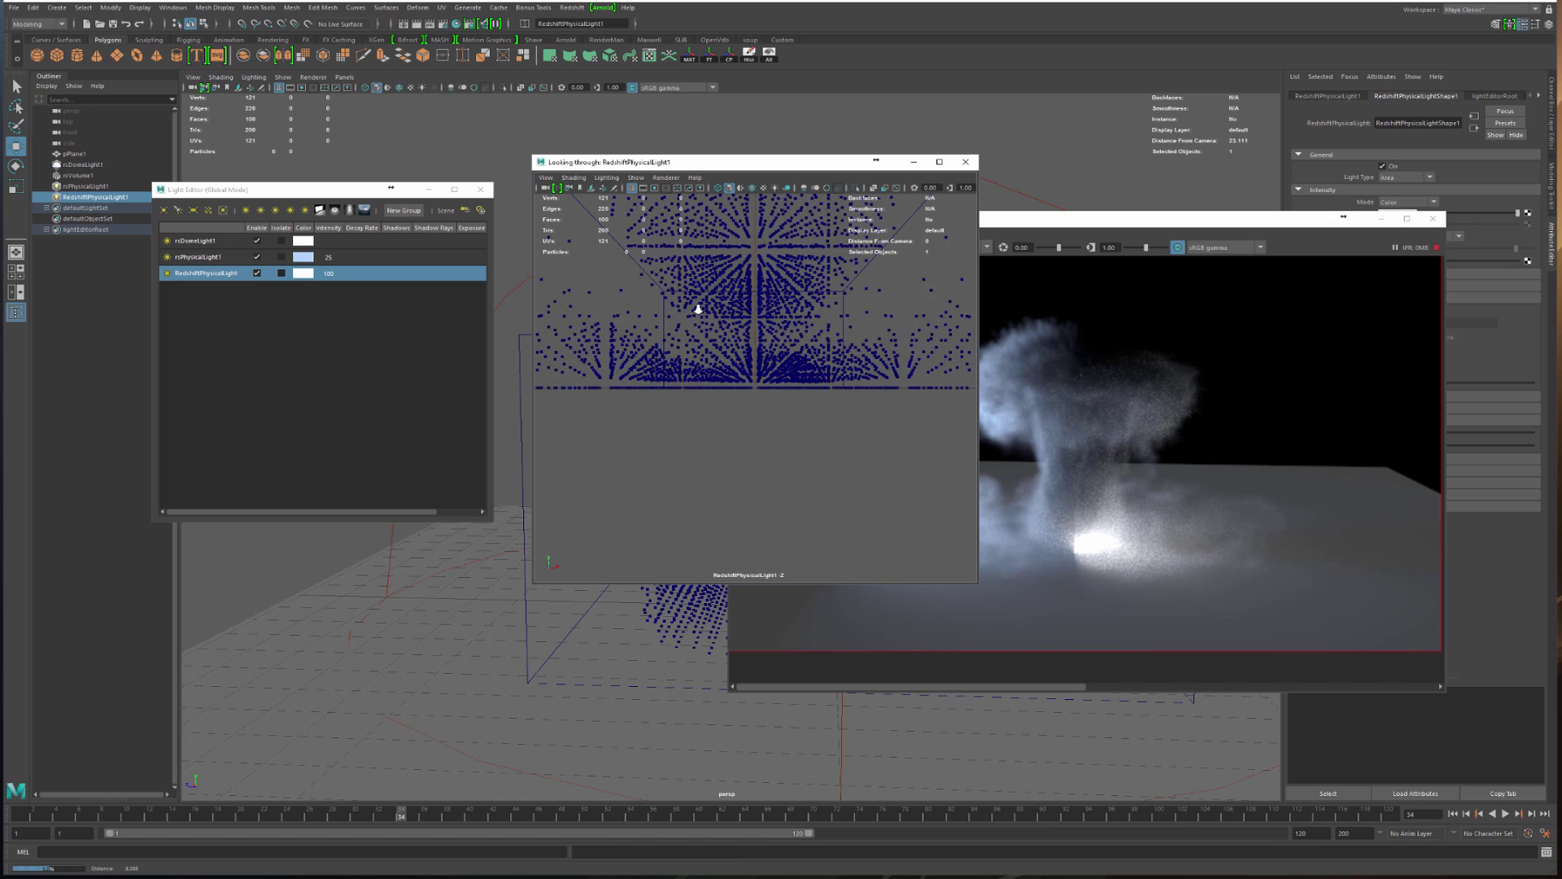
{"action": "left_click_drag", "start_coordinate": [697, 307], "coordinate": [842, 358], "text": "alt"}
{"action": "right_click_drag", "start_coordinate": [842, 358], "coordinate": [787, 349], "text": "alt"}
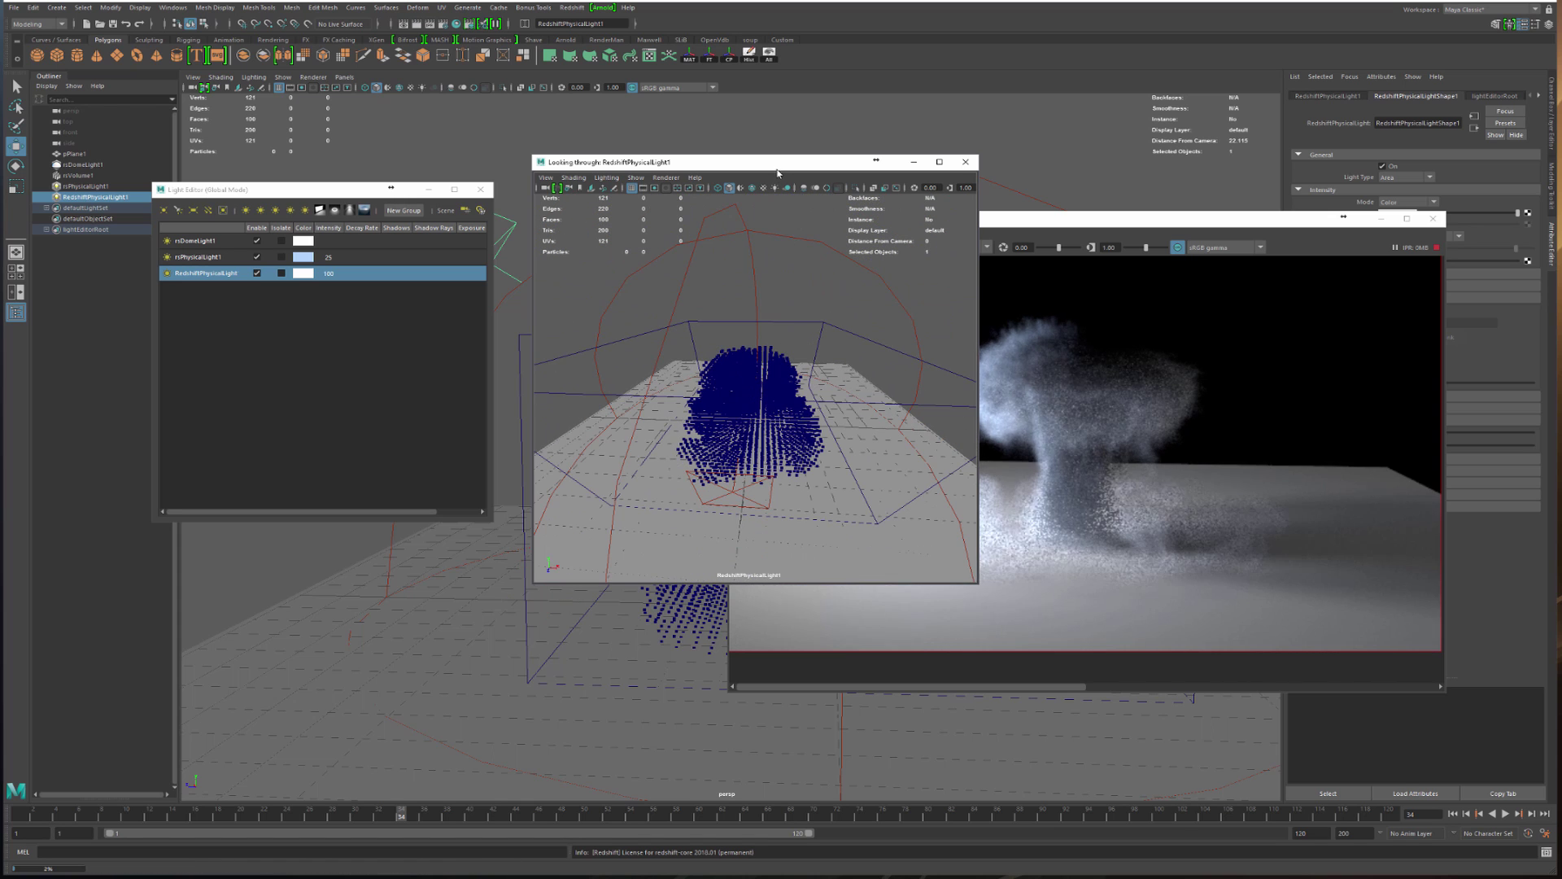
Swing the new physical light around to a high diagonal position aimed down at the smoke column, keeping the light list accessible
{"action": "left_click_drag", "start_coordinate": [787, 162], "coordinate": [682, 189]}
{"action": "left_click_drag", "start_coordinate": [730, 363], "coordinate": [581, 389], "text": "alt"}
{"action": "right_click_drag", "start_coordinate": [581, 389], "coordinate": [700, 395], "text": "alt"}
{"action": "left_click_drag", "start_coordinate": [732, 390], "coordinate": [692, 370], "text": "alt"}
{"action": "middle_click_drag", "start_coordinate": [691, 370], "coordinate": [707, 405], "text": "alt"}
{"action": "left_click_drag", "start_coordinate": [707, 405], "coordinate": [644, 376], "text": "alt"}
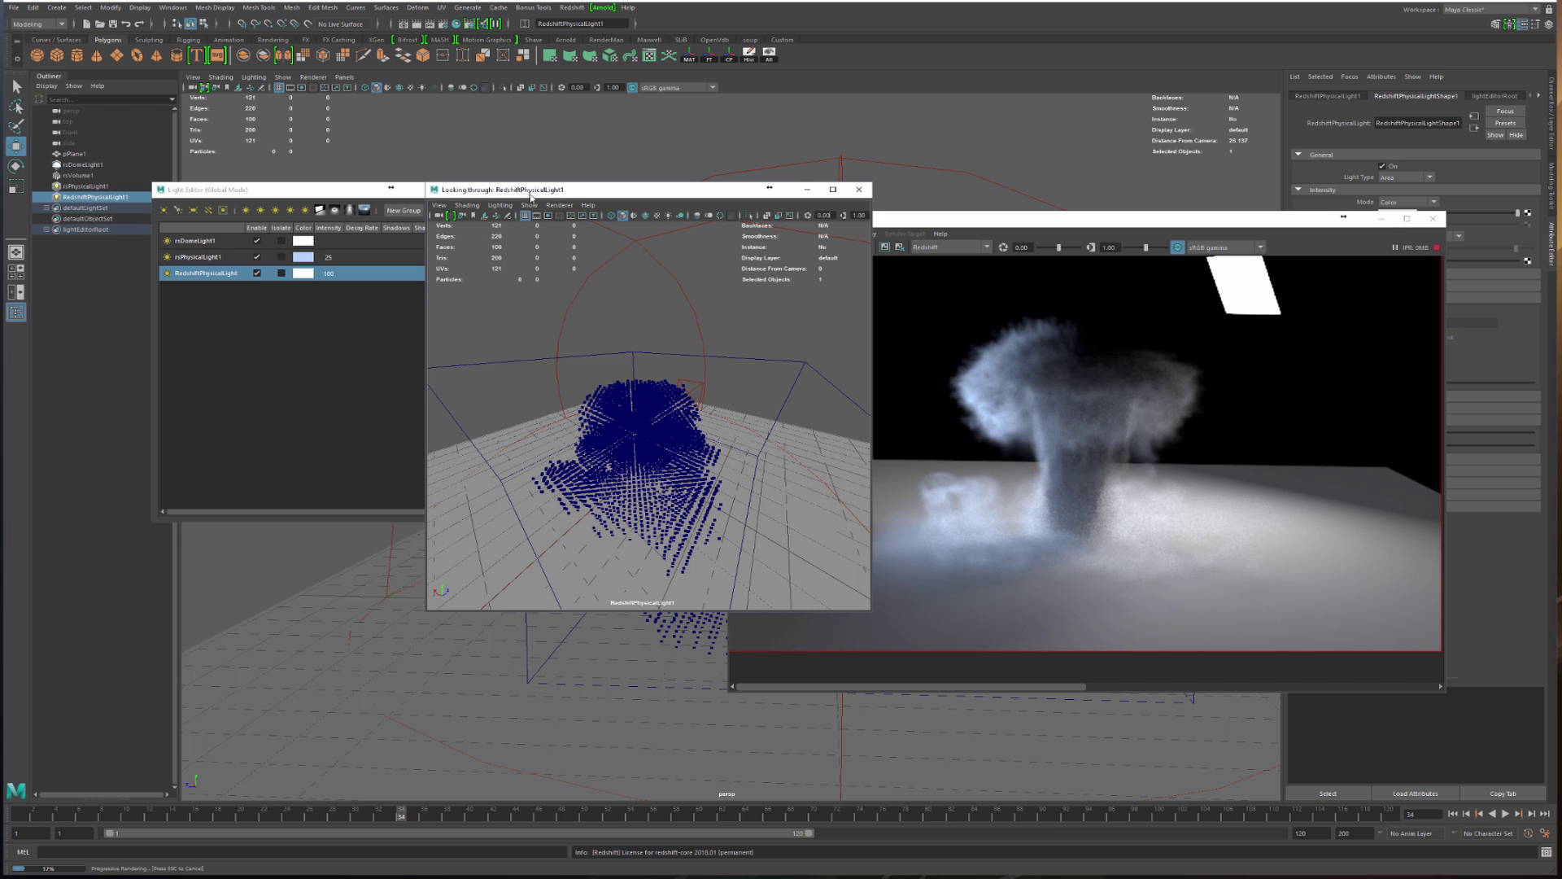
{"action": "left_click_drag", "start_coordinate": [527, 190], "coordinate": [560, 318]}
Select the dome light in the Light Editor and lower its Exposure
{"action": "left_click", "coordinate": [273, 314]}
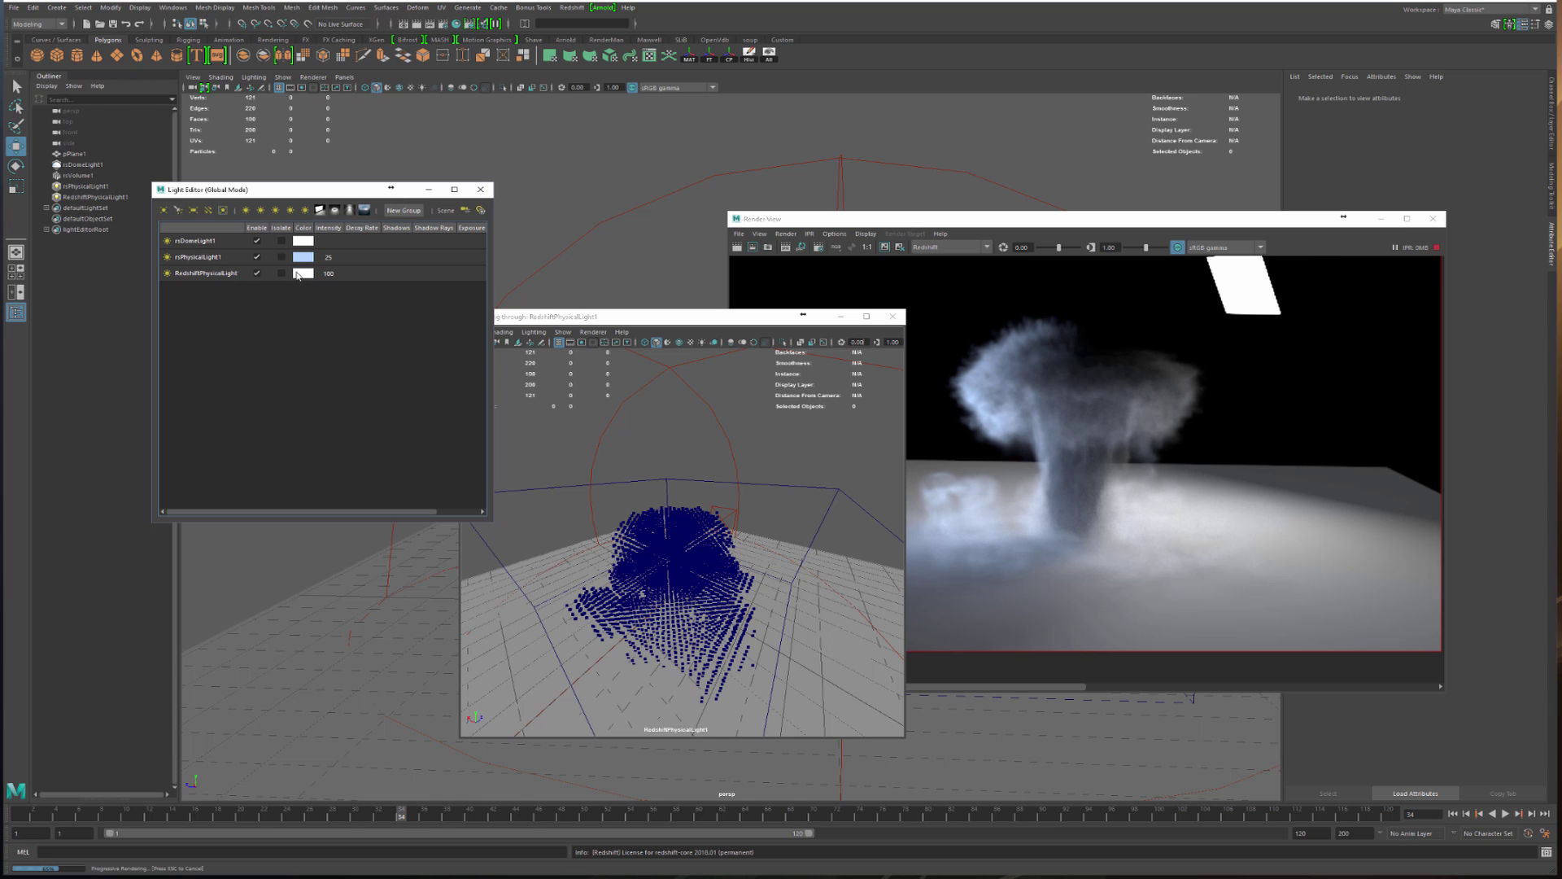
{"action": "left_click", "coordinate": [283, 243]}
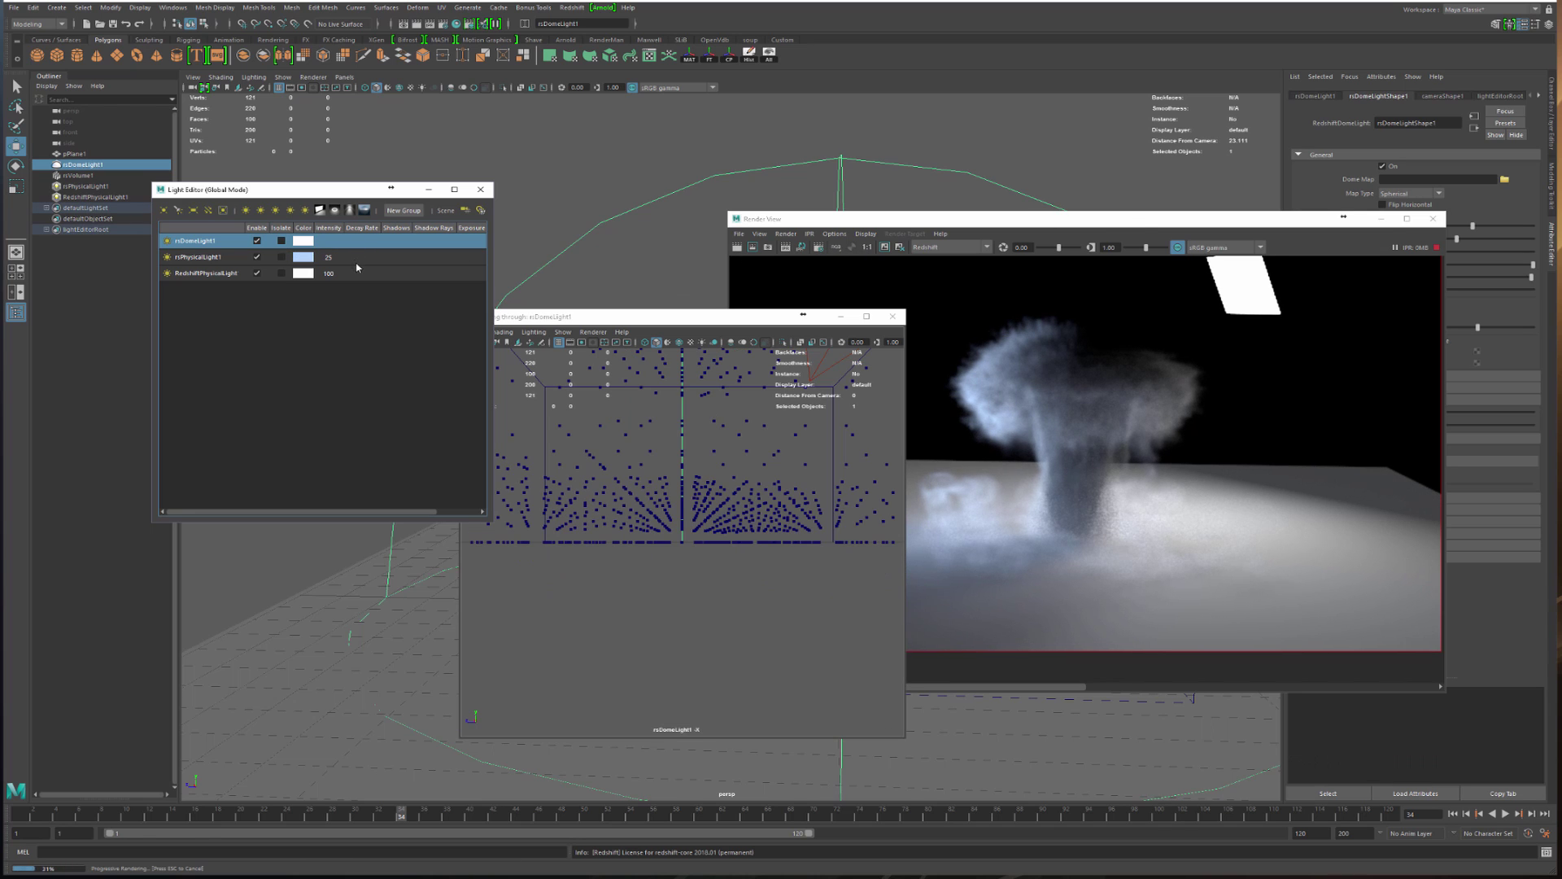
{"action": "left_click", "coordinate": [328, 276]}
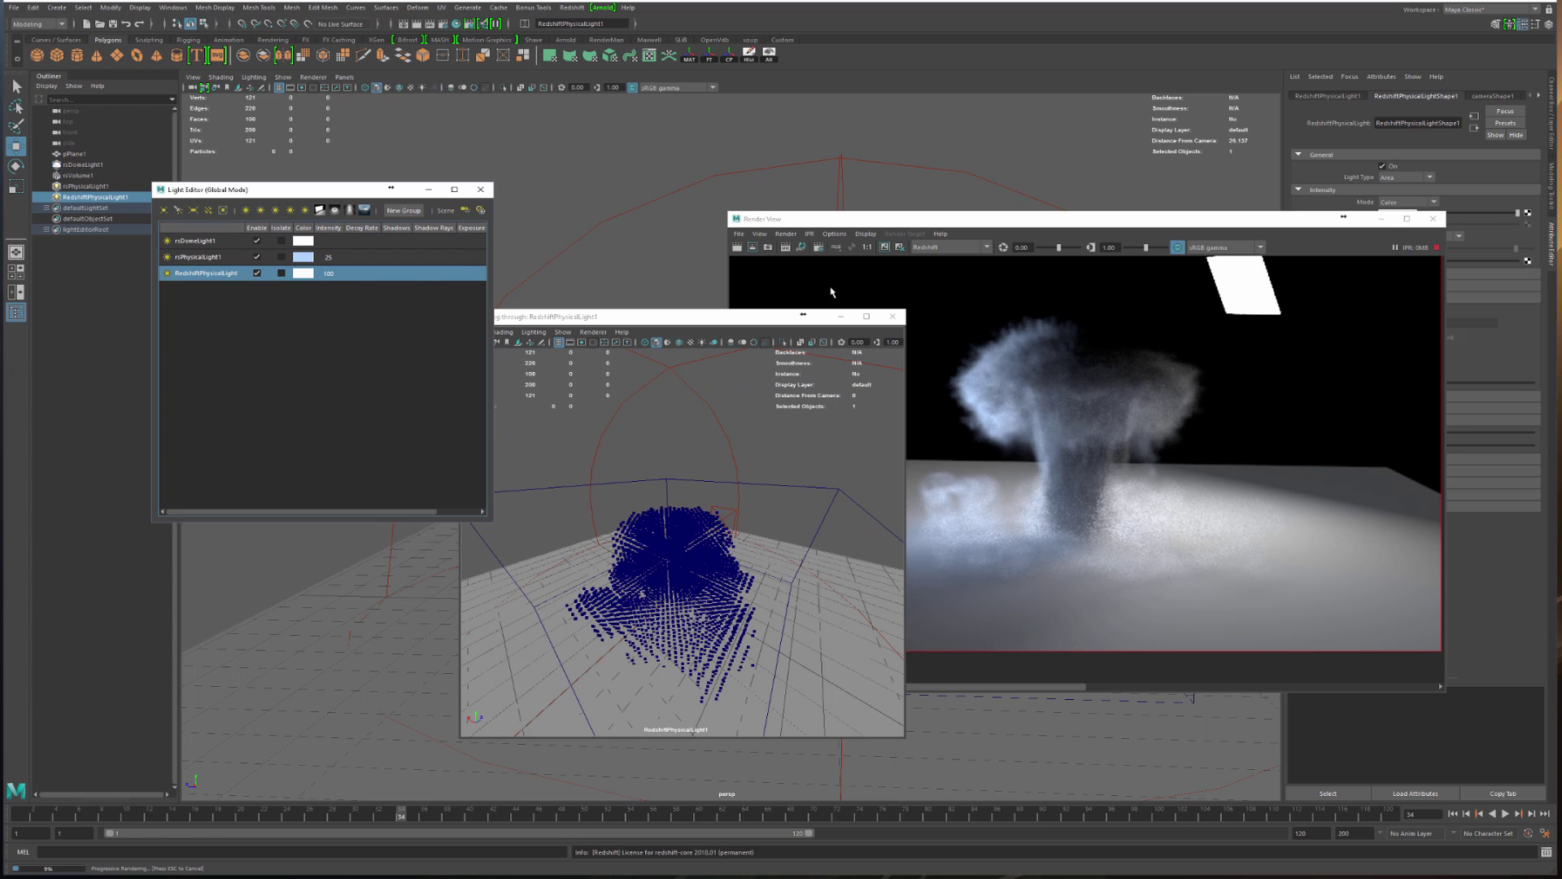
{"action": "left_click_drag", "start_coordinate": [975, 219], "coordinate": [877, 391]}
{"action": "left_click", "coordinate": [351, 244]}
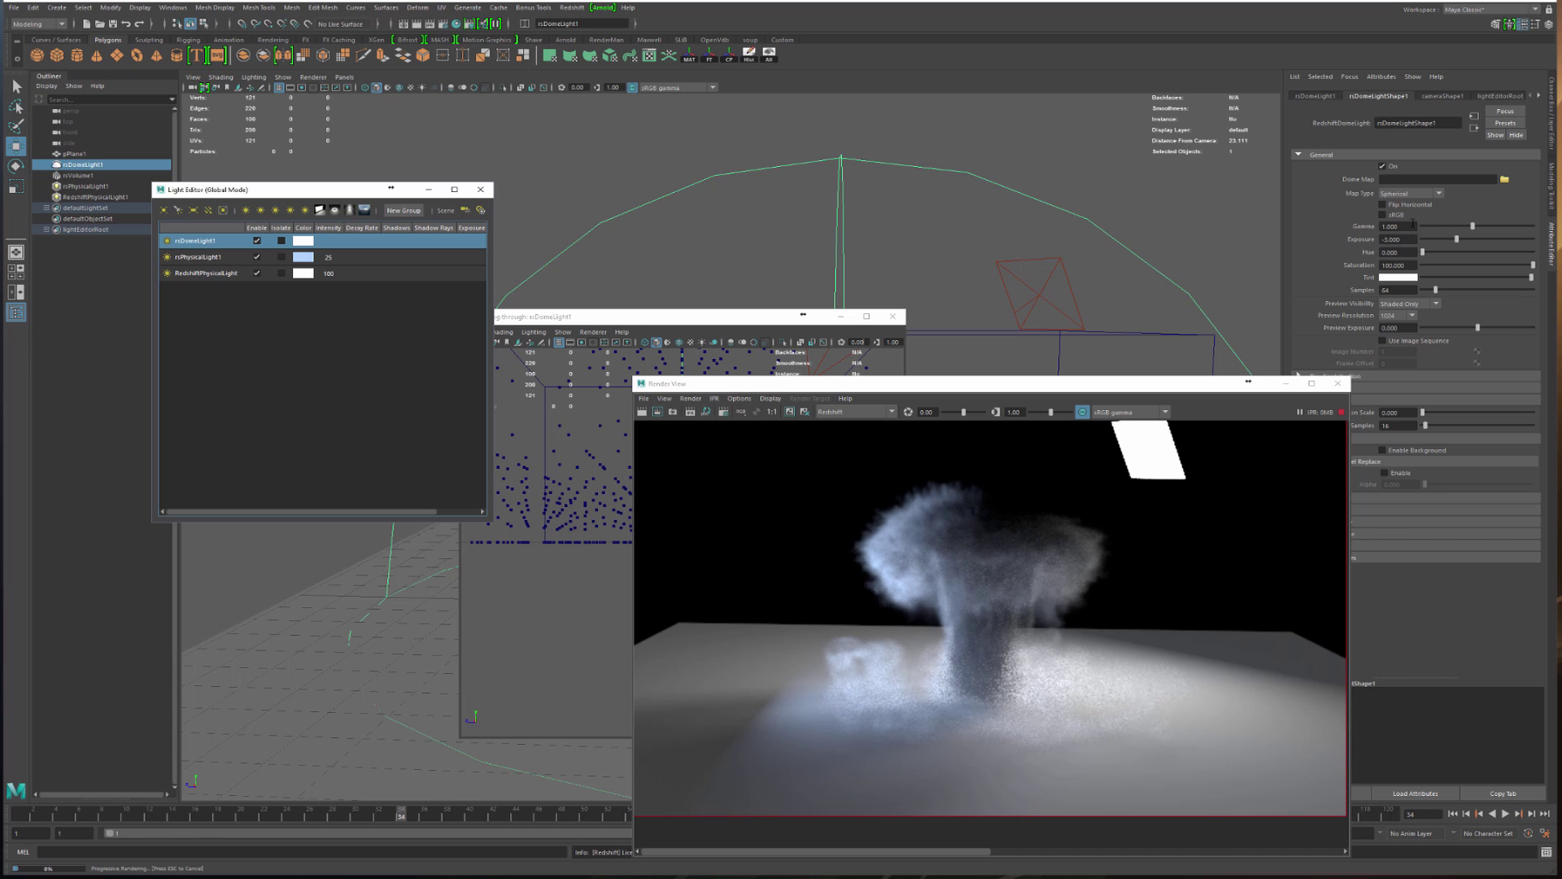
{"action": "left_click", "coordinate": [1437, 241]}
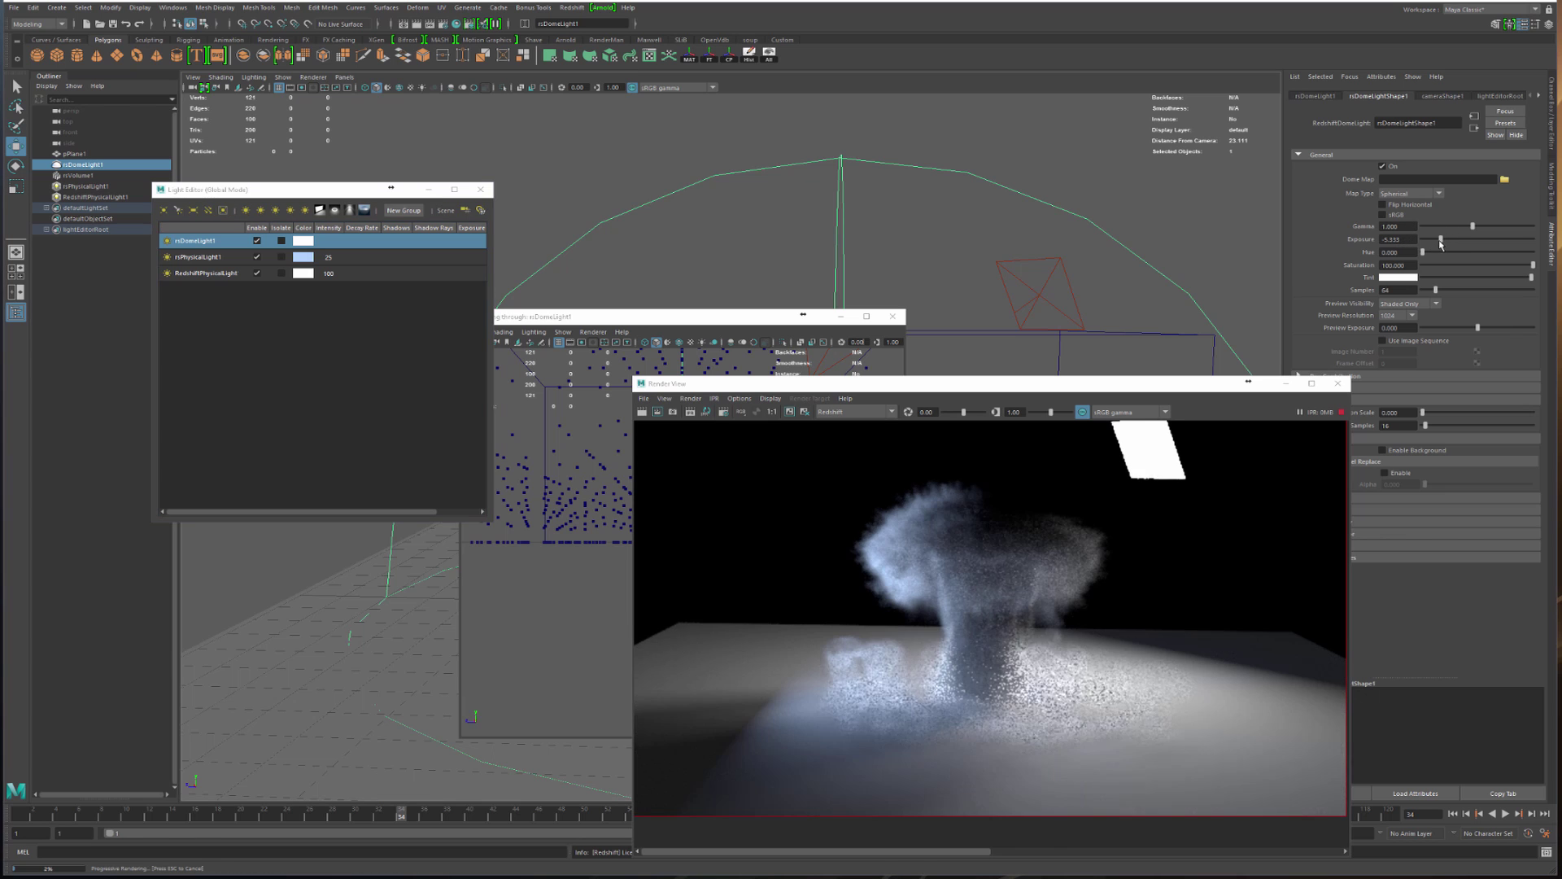
Set the dome light's Exposure to -5 and give it a muted violet-blue tint
{"action": "left_click_drag", "start_coordinate": [1437, 243], "coordinate": [1442, 242]}
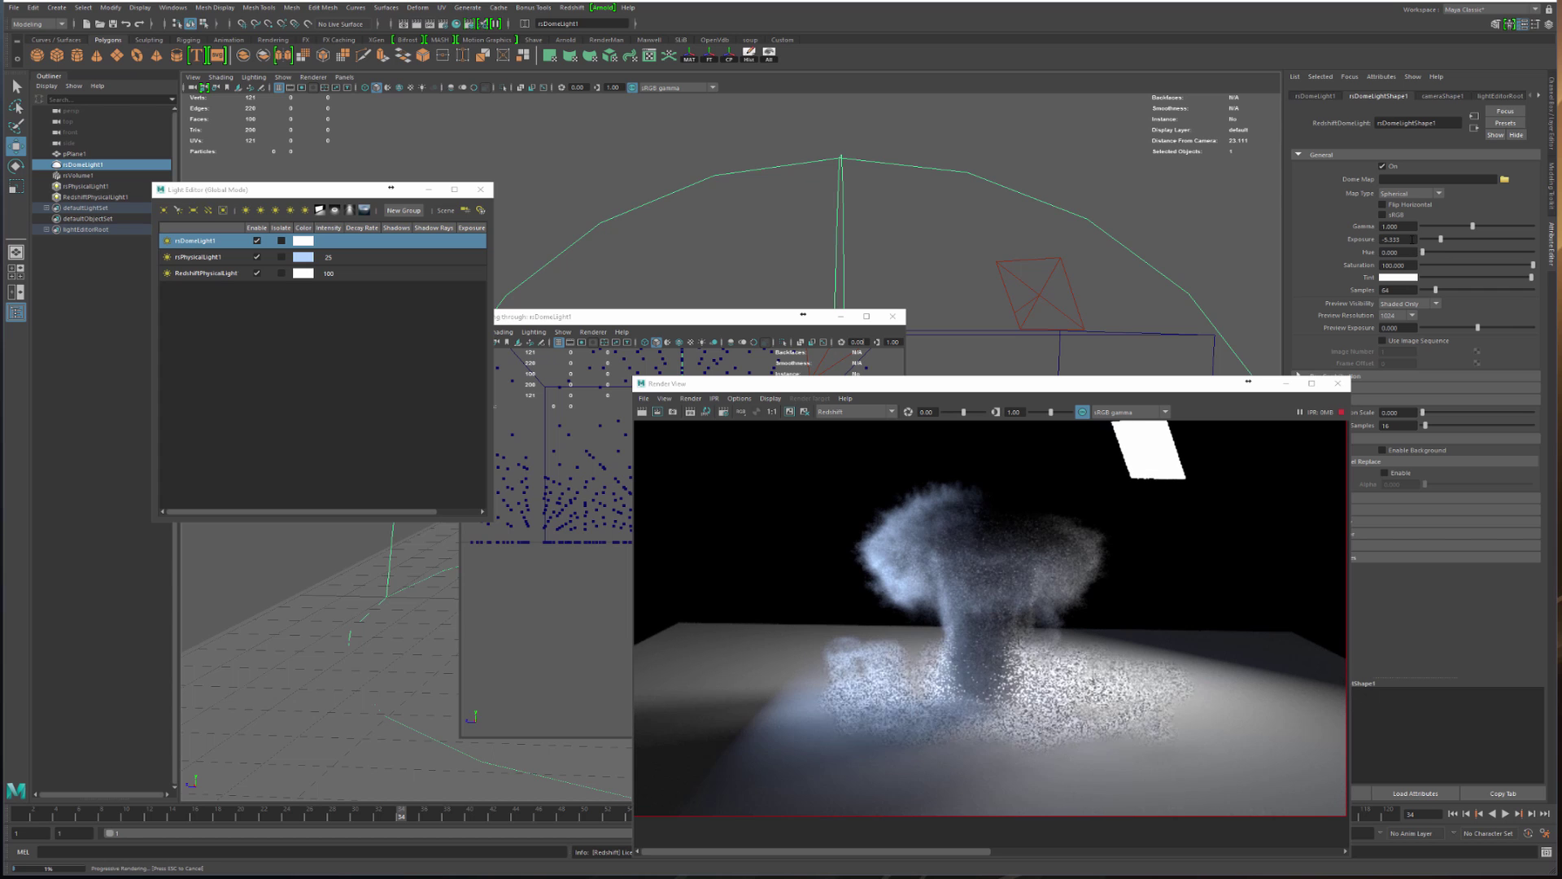
{"action": "type", "text": "-5"}
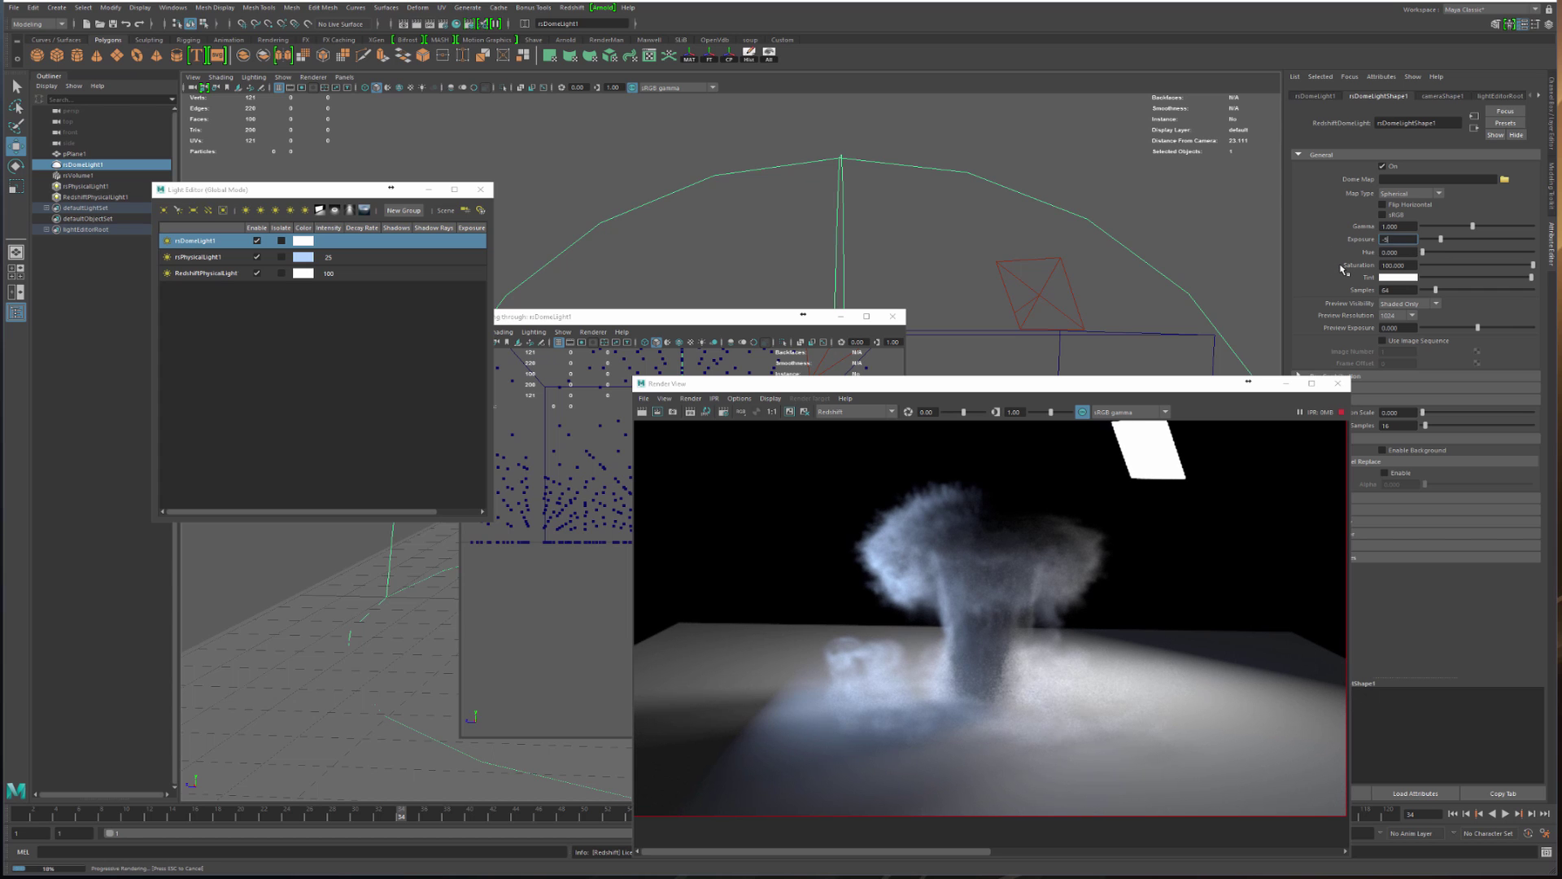
{"action": "key", "text": "Return"}
{"action": "left_click", "coordinate": [1398, 280]}
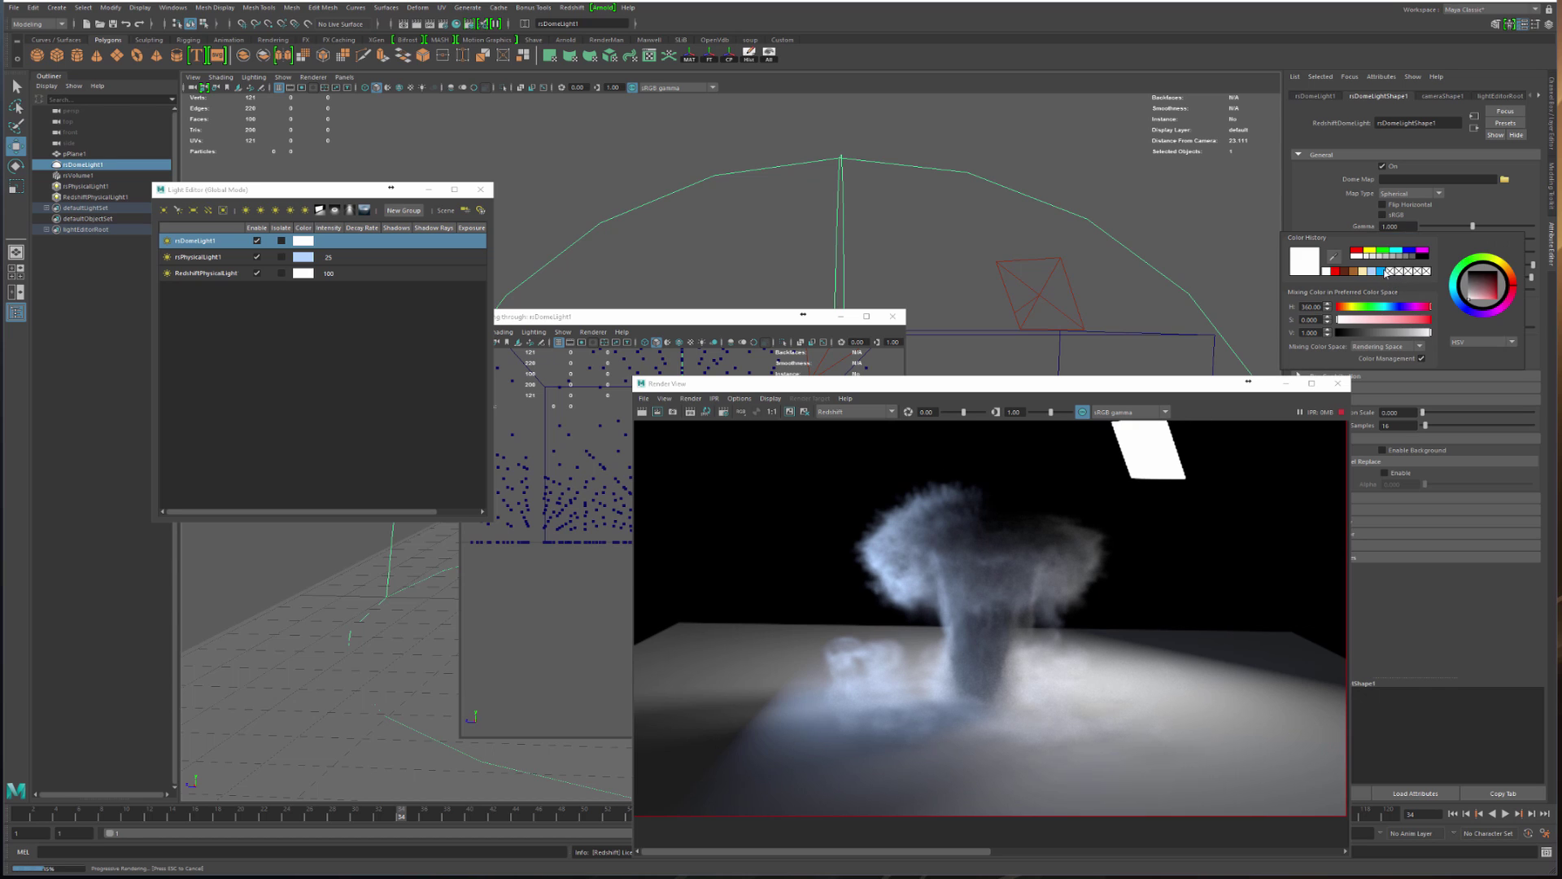
{"action": "left_click", "coordinate": [1401, 307]}
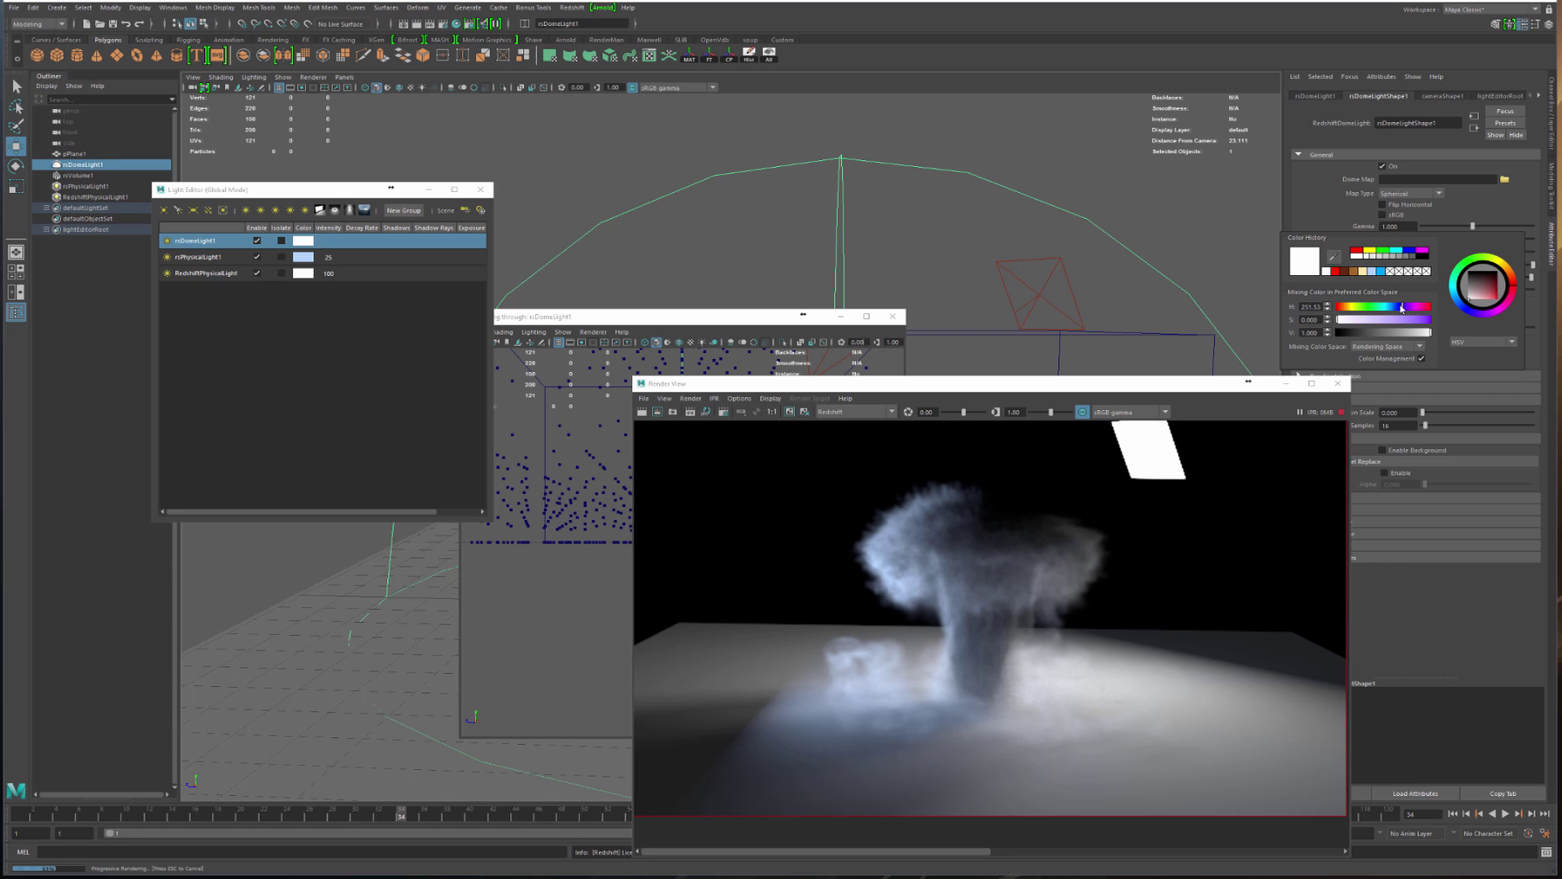
{"action": "mouse_move", "coordinate": [1399, 308]}
{"action": "left_mouse_down"}
{"action": "mouse_move", "coordinate": [1355, 325]}
{"action": "mouse_move", "coordinate": [1407, 335]}
{"action": "left_mouse_up"}
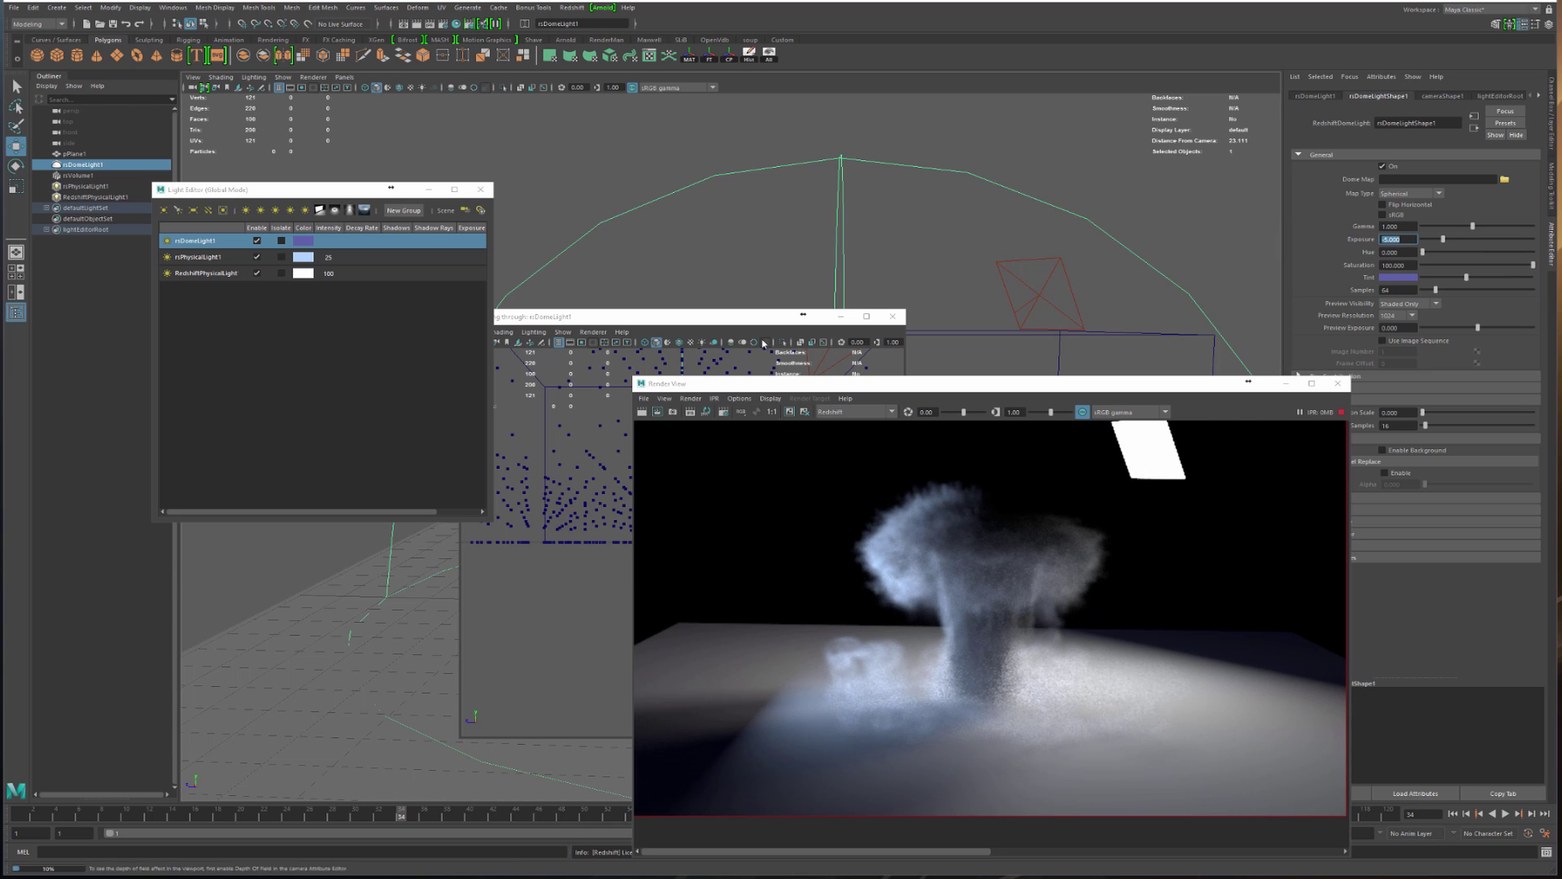
Select rsPhysicalLight1 in the light list and try an Intensity Multiplier of 5 before setting it to 10
{"action": "left_click", "coordinate": [203, 257]}
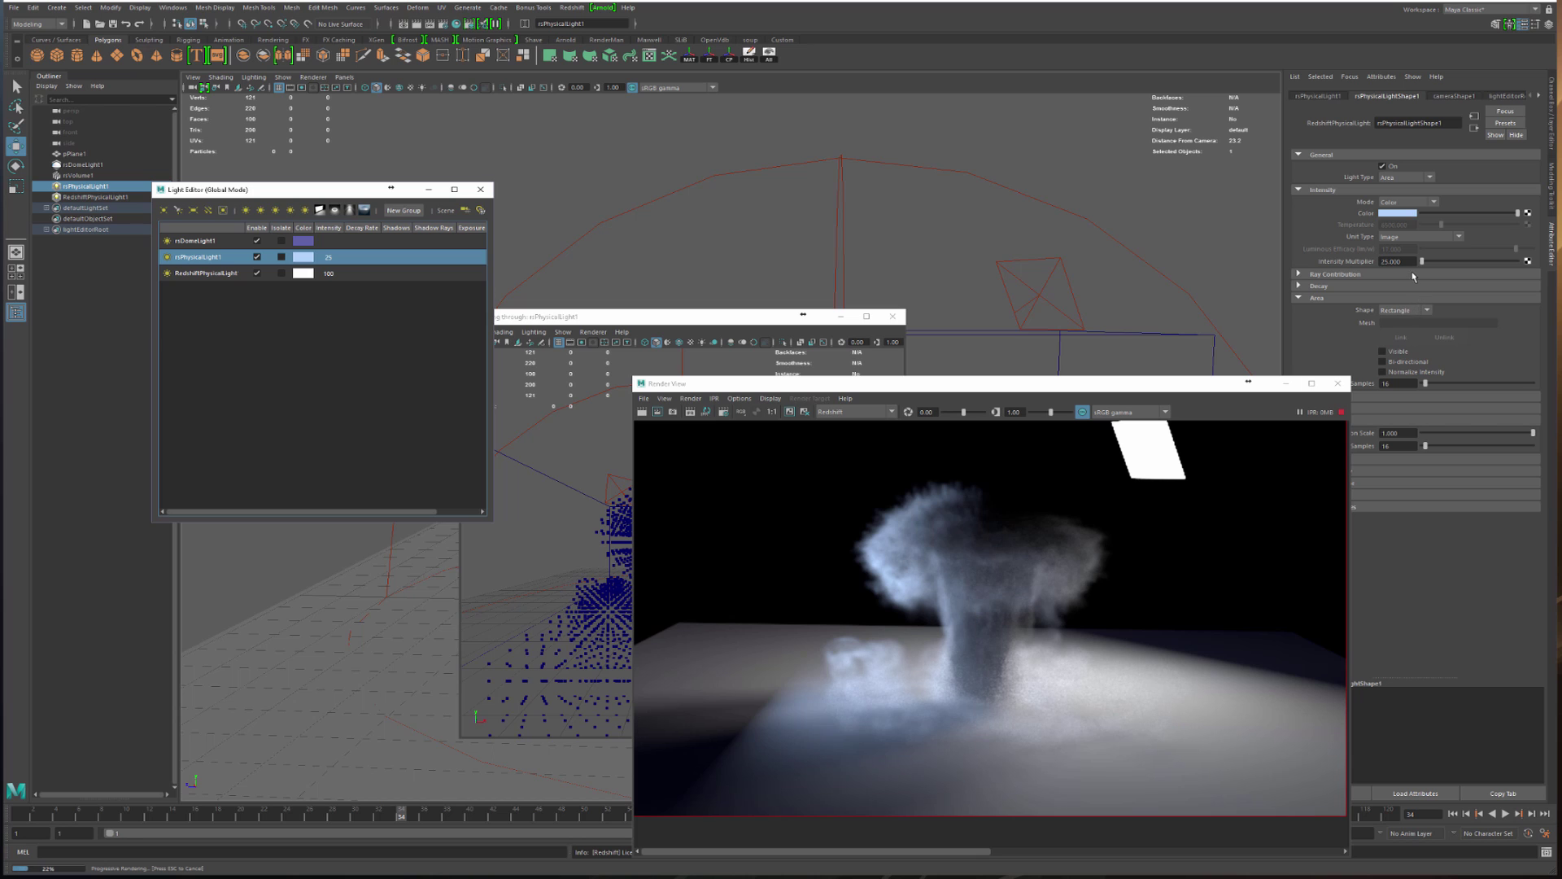
{"action": "left_click_drag", "start_coordinate": [1409, 261], "coordinate": [1368, 299]}
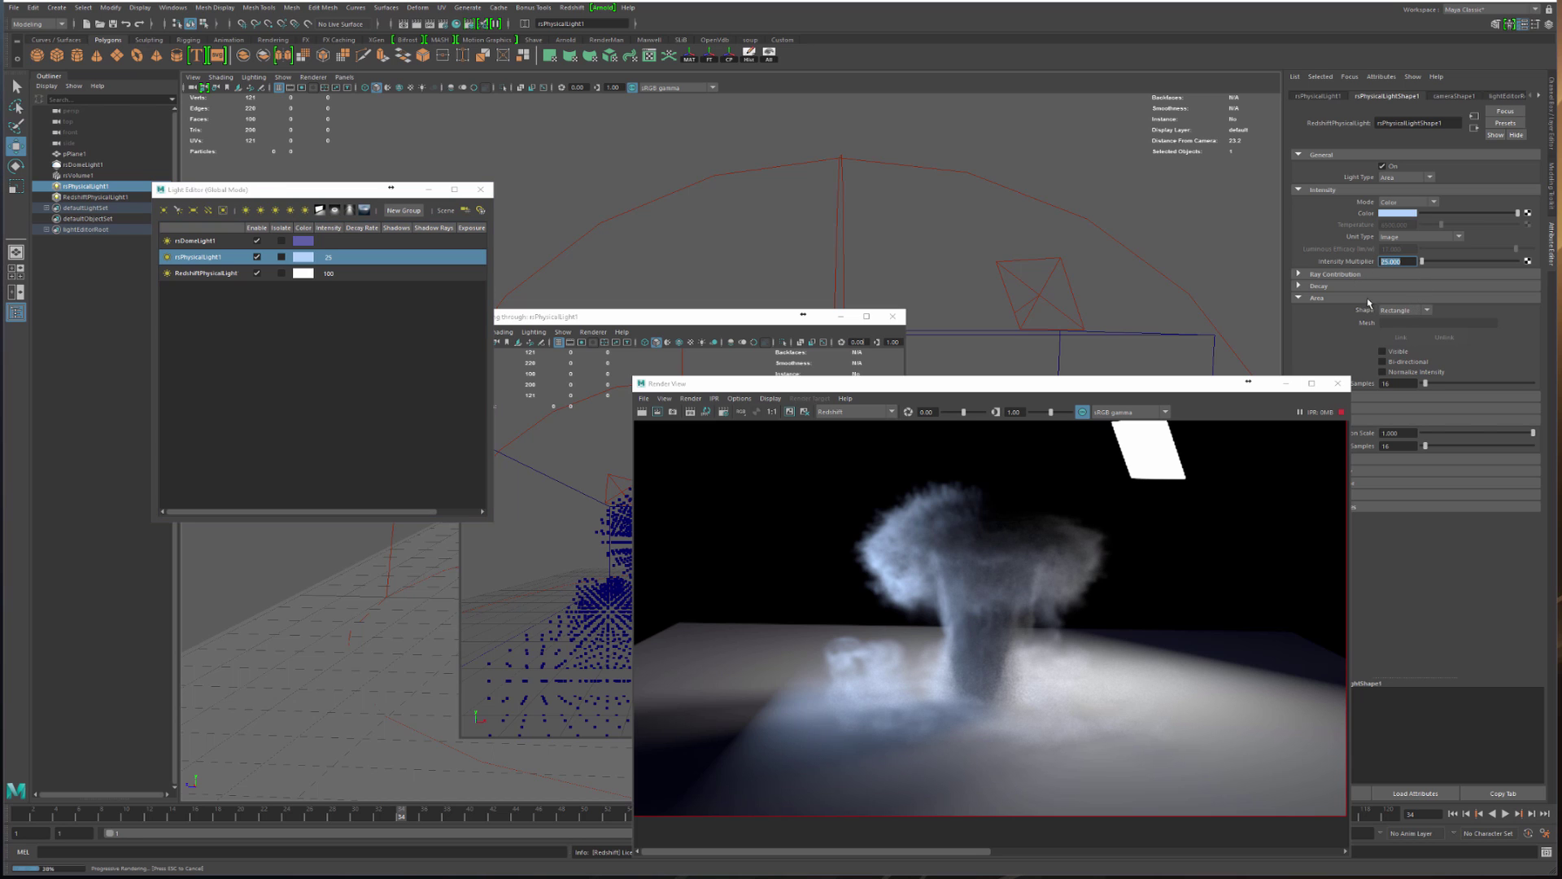
{"action": "type", "text": "5"}
{"action": "key", "text": "Return"}
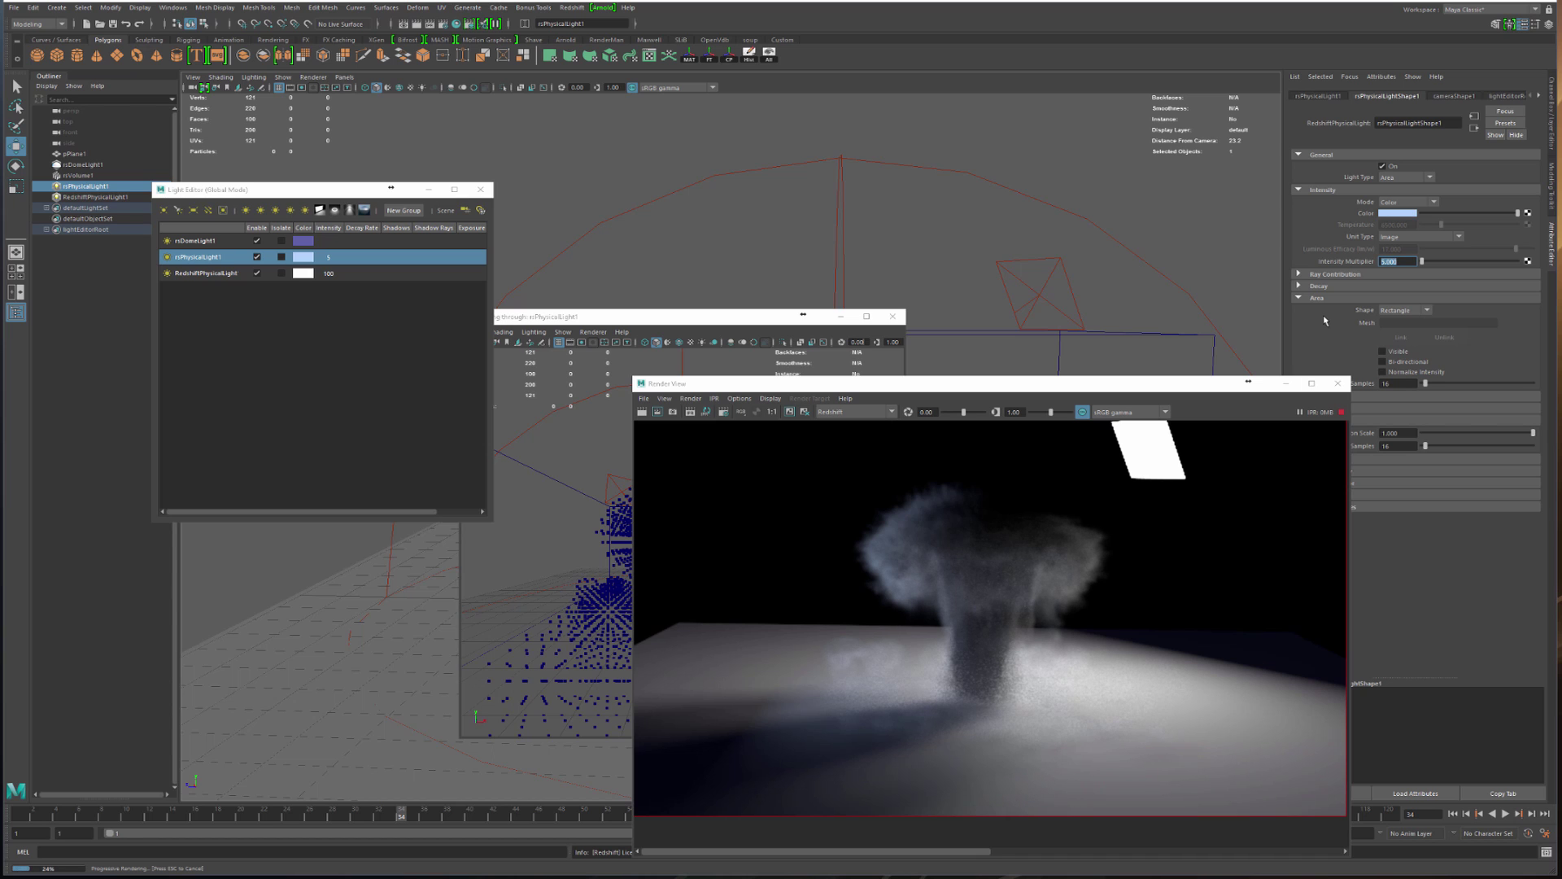
{"action": "type", "text": "10"}
{"action": "key", "text": "Return"}
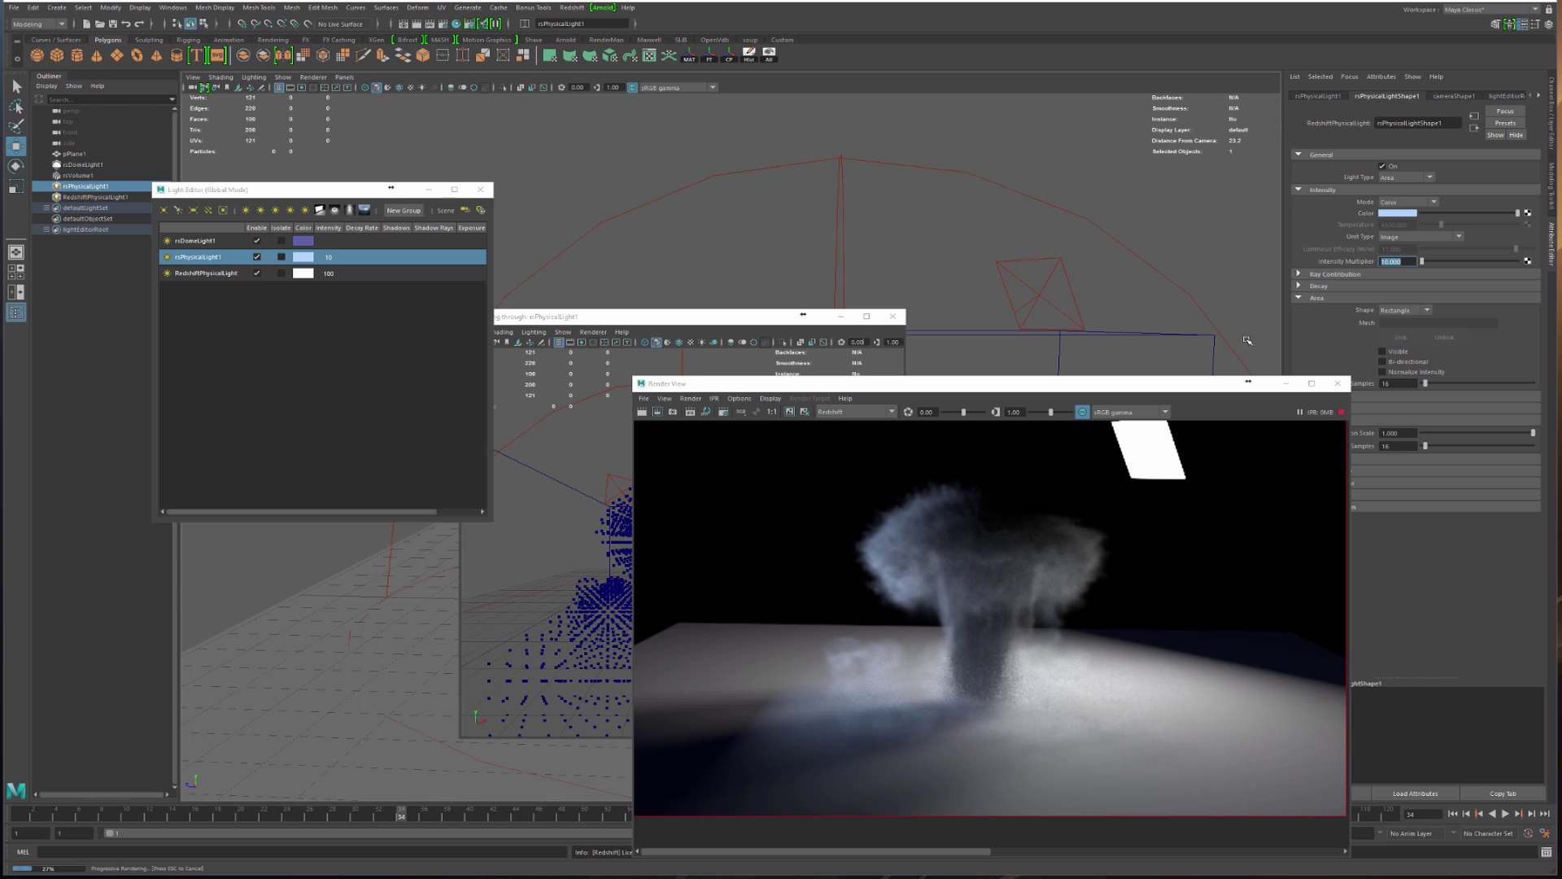
Select RedshiftPhysicalLight1, close the look-through window, and set the light's Intensity Multiplier to 15
{"action": "left_click", "coordinate": [213, 273]}
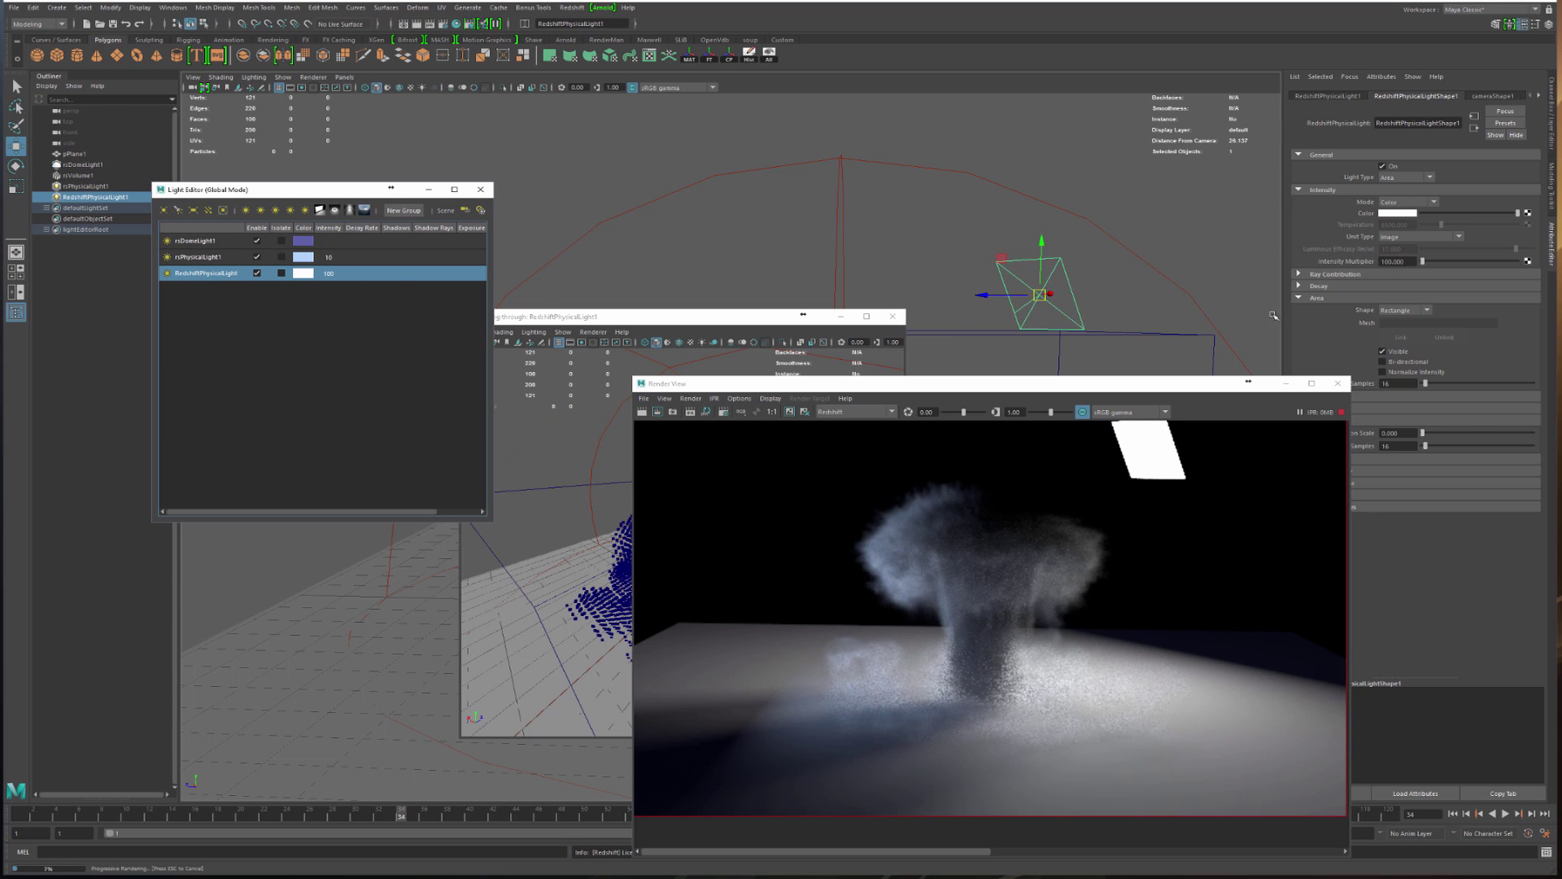
{"action": "left_click", "coordinate": [786, 321]}
{"action": "left_click", "coordinate": [892, 316]}
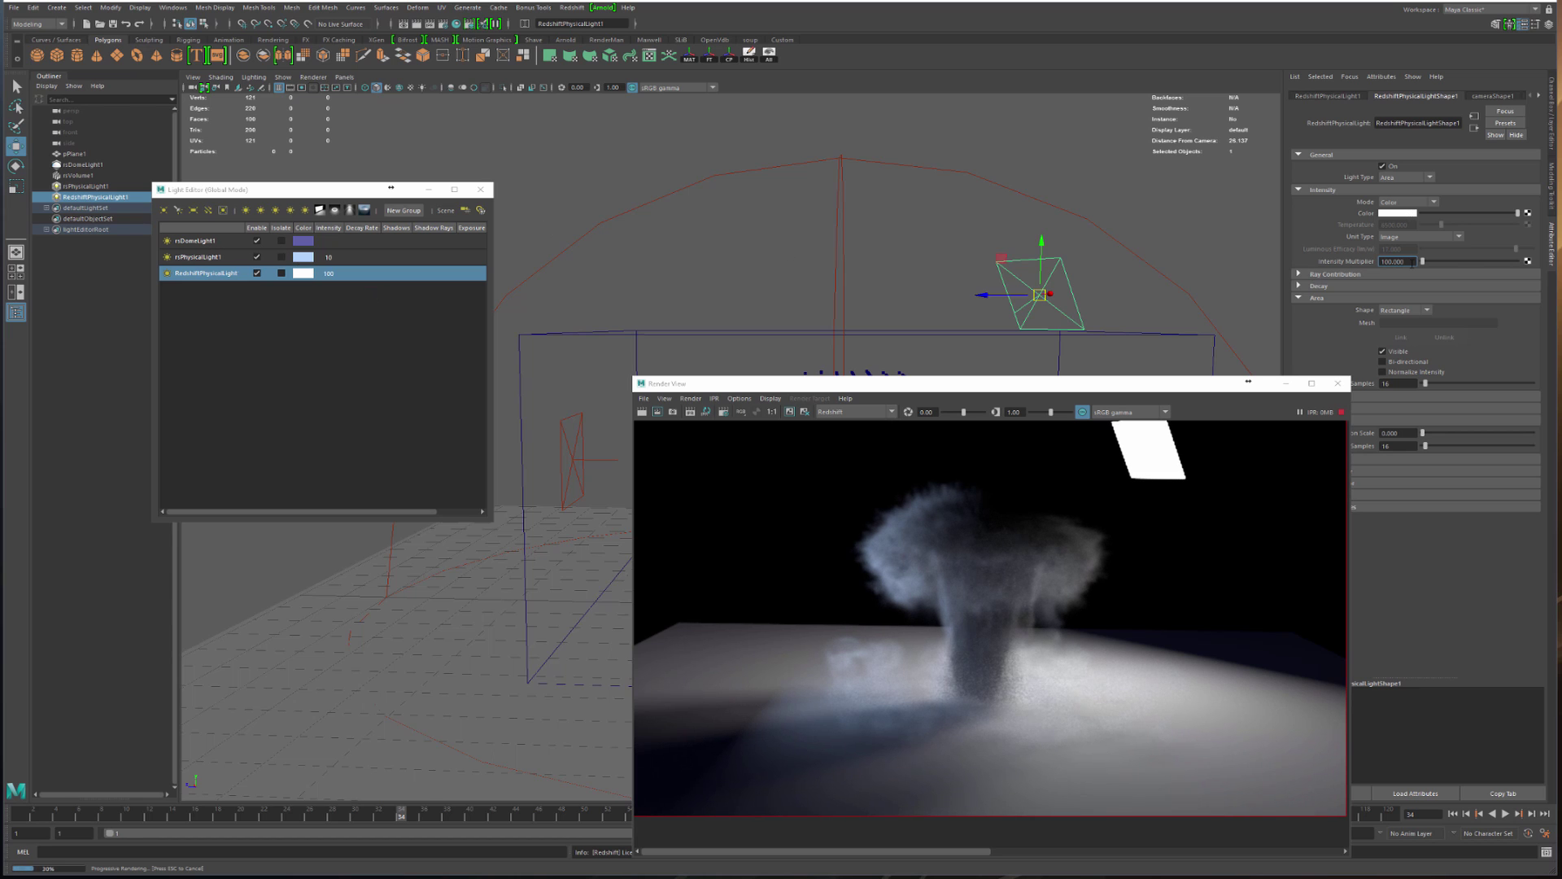
{"action": "left_click", "coordinate": [1391, 262]}
{"action": "type", "text": "15"}
{"action": "key", "text": "Return"}
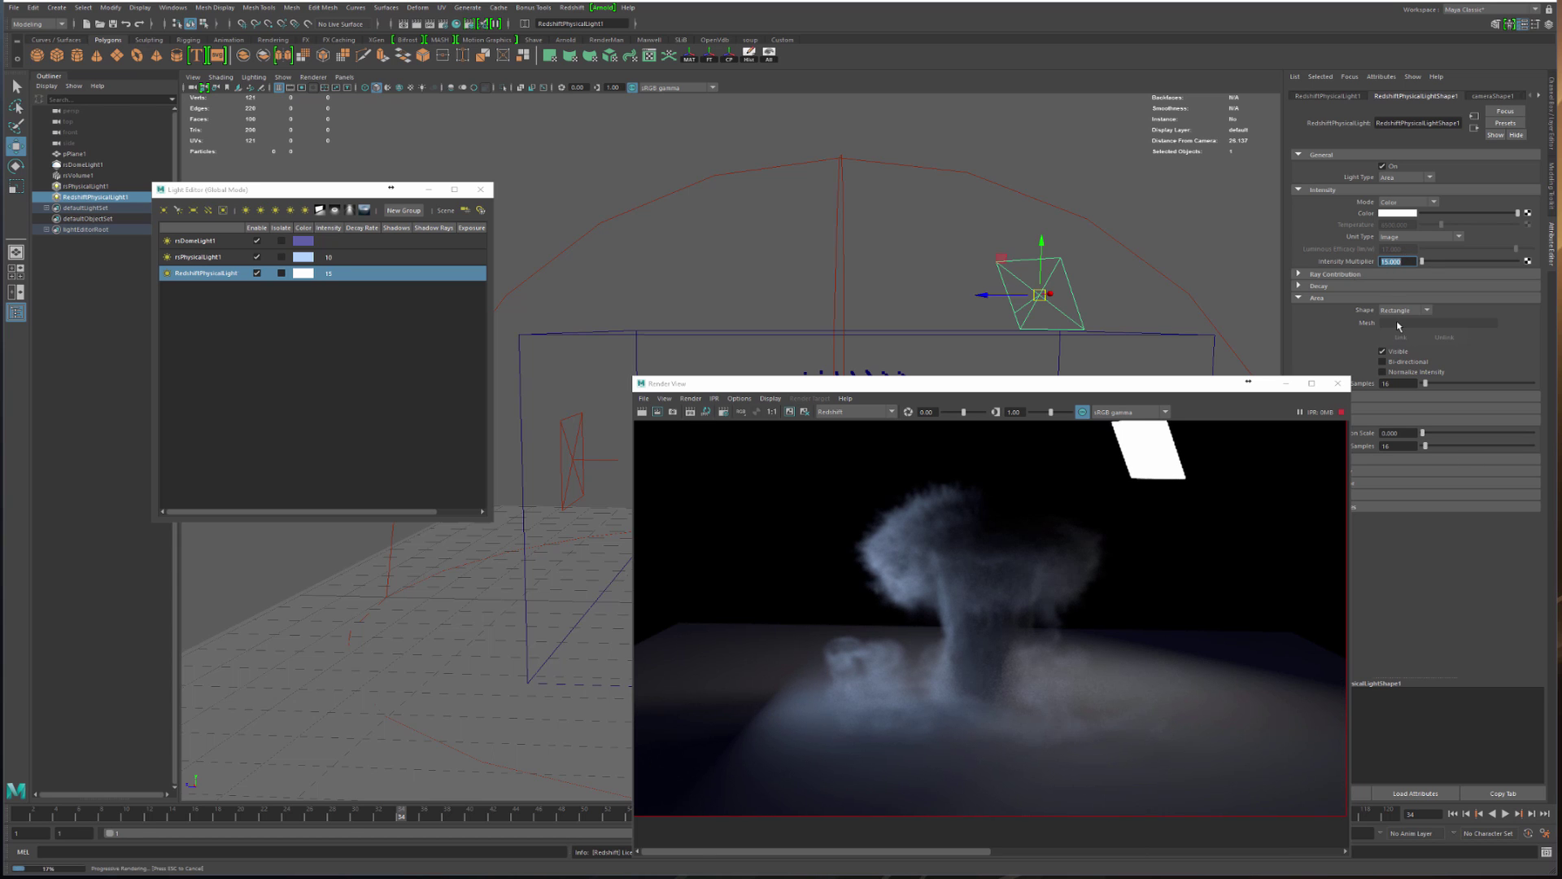
Give RedshiftPhysicalLight1 a pale warm peach color and make its area shape invisible in the render
{"action": "left_click", "coordinate": [1401, 216]}
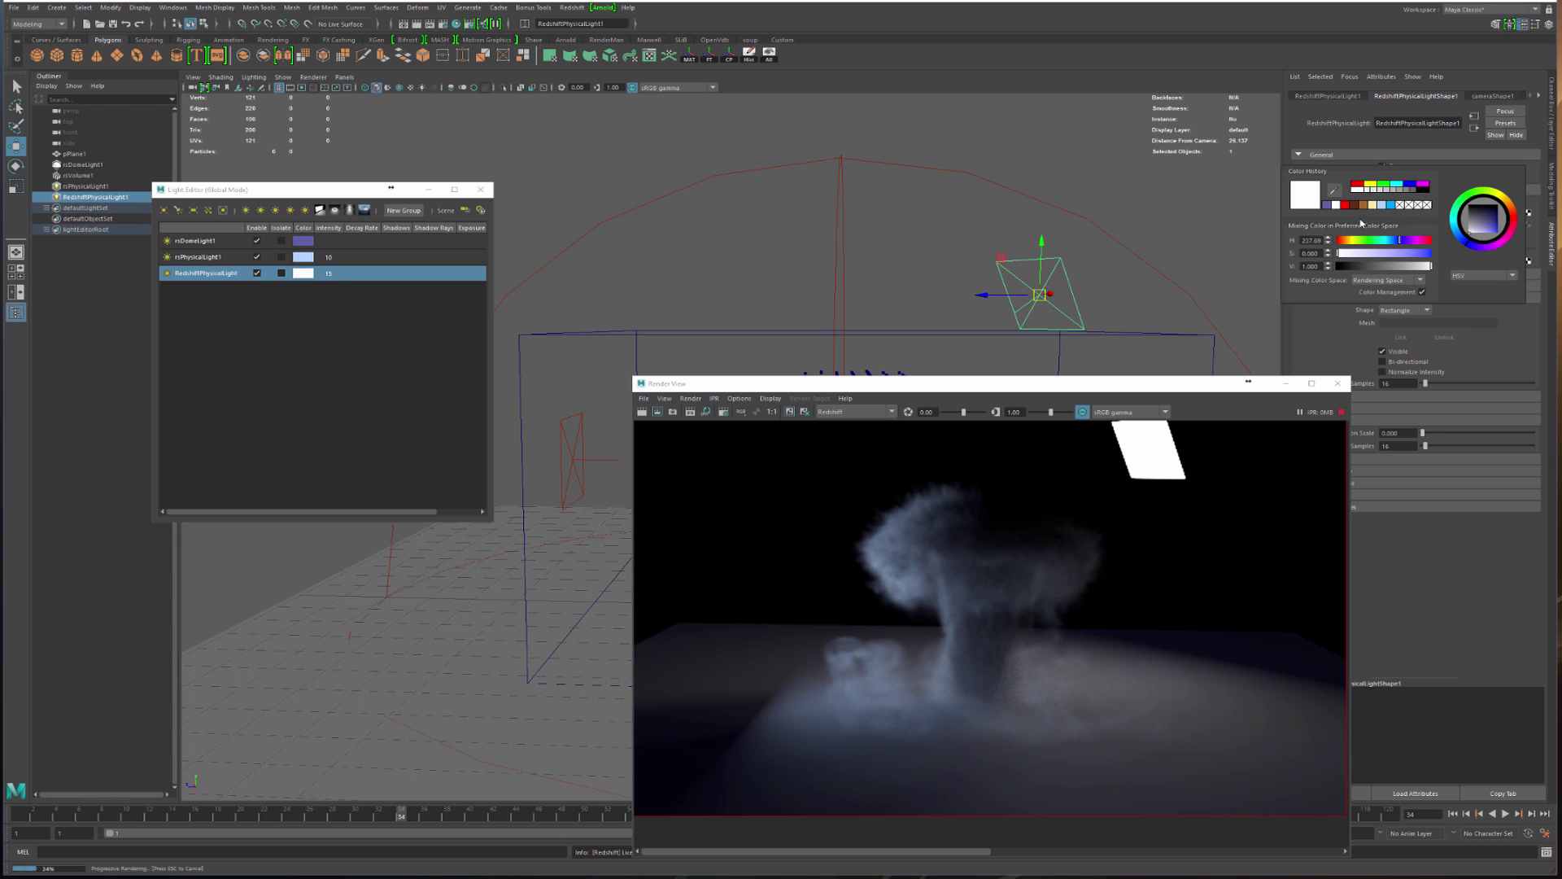
{"action": "left_click", "coordinate": [1342, 240]}
{"action": "left_click_drag", "start_coordinate": [1346, 253], "coordinate": [1379, 253]}
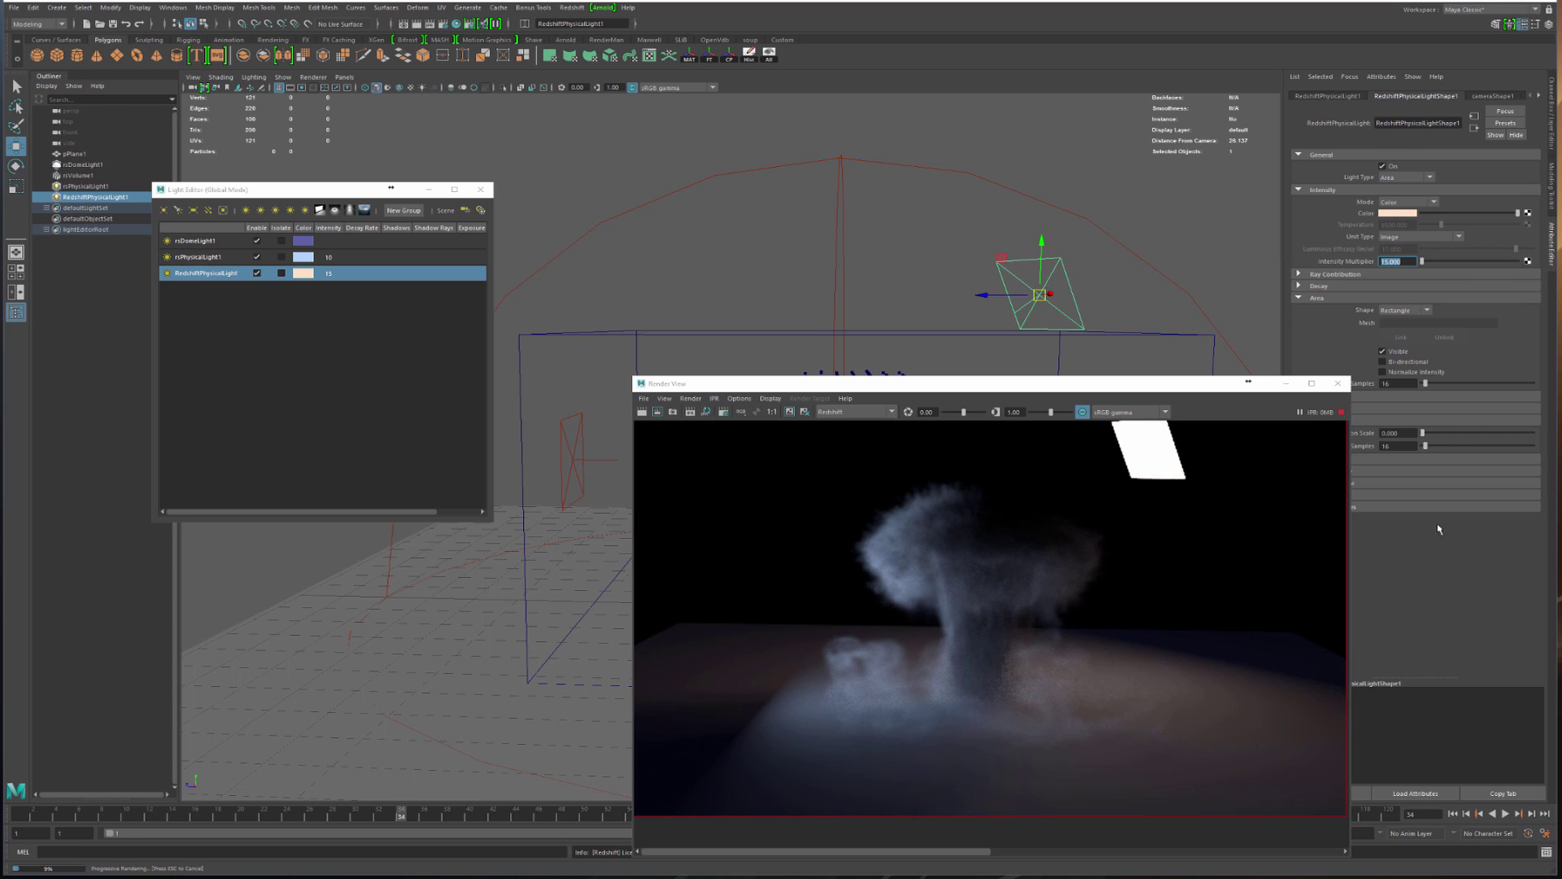
{"action": "left_click", "coordinate": [1406, 350]}
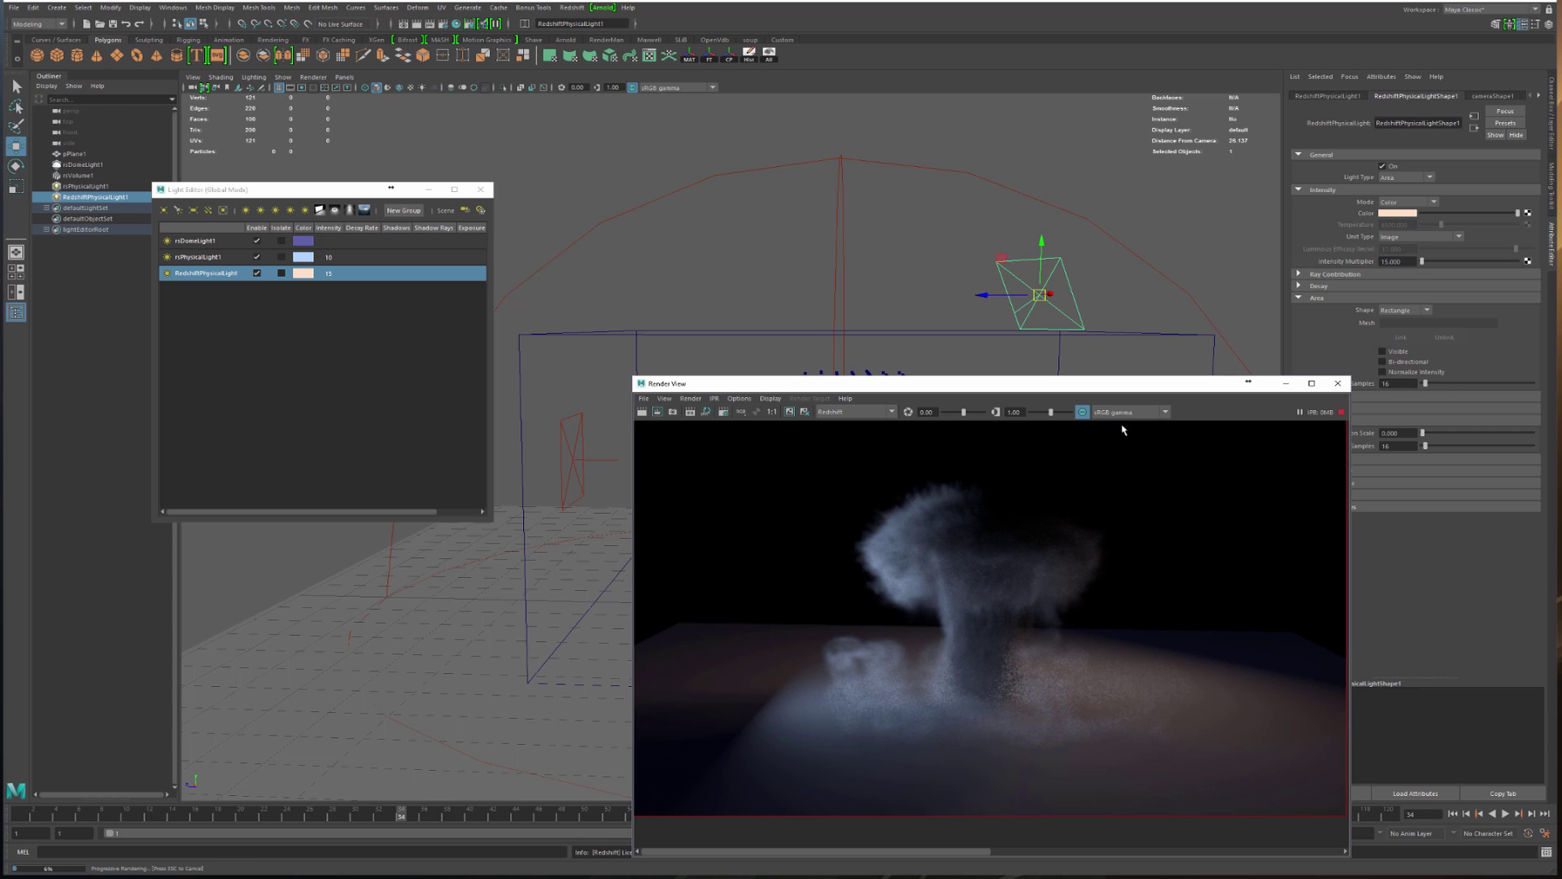
Uncover the light's attributes from the render window and change RedshiftPhysicalLight1's area shape to Disc, keeping its light type as Area
{"action": "left_click_drag", "start_coordinate": [1070, 383], "coordinate": [672, 288]}
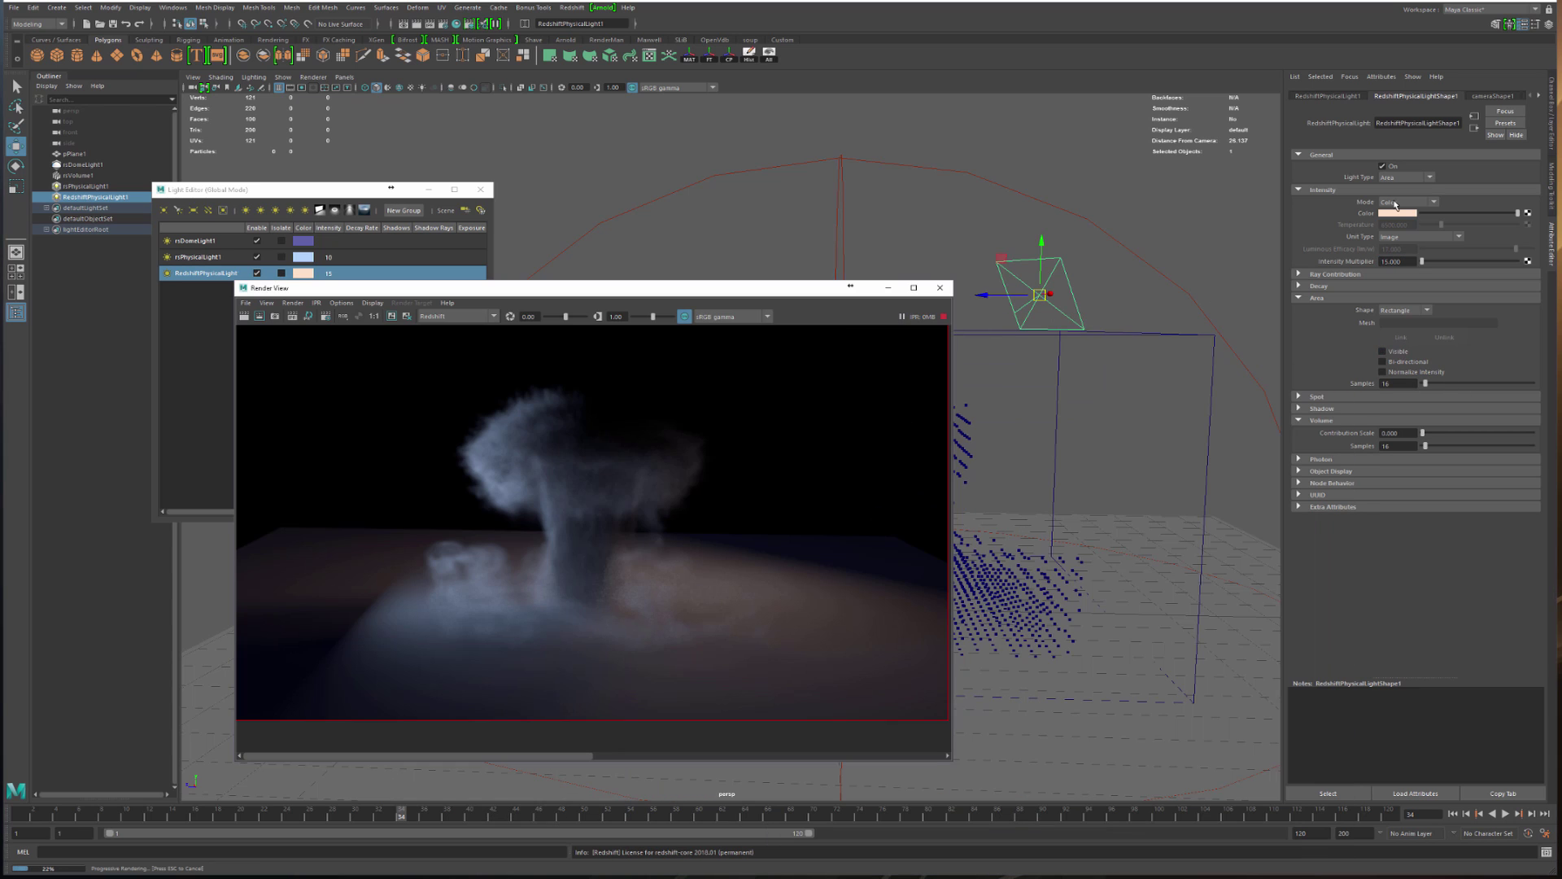
{"action": "left_click", "coordinate": [1393, 177]}
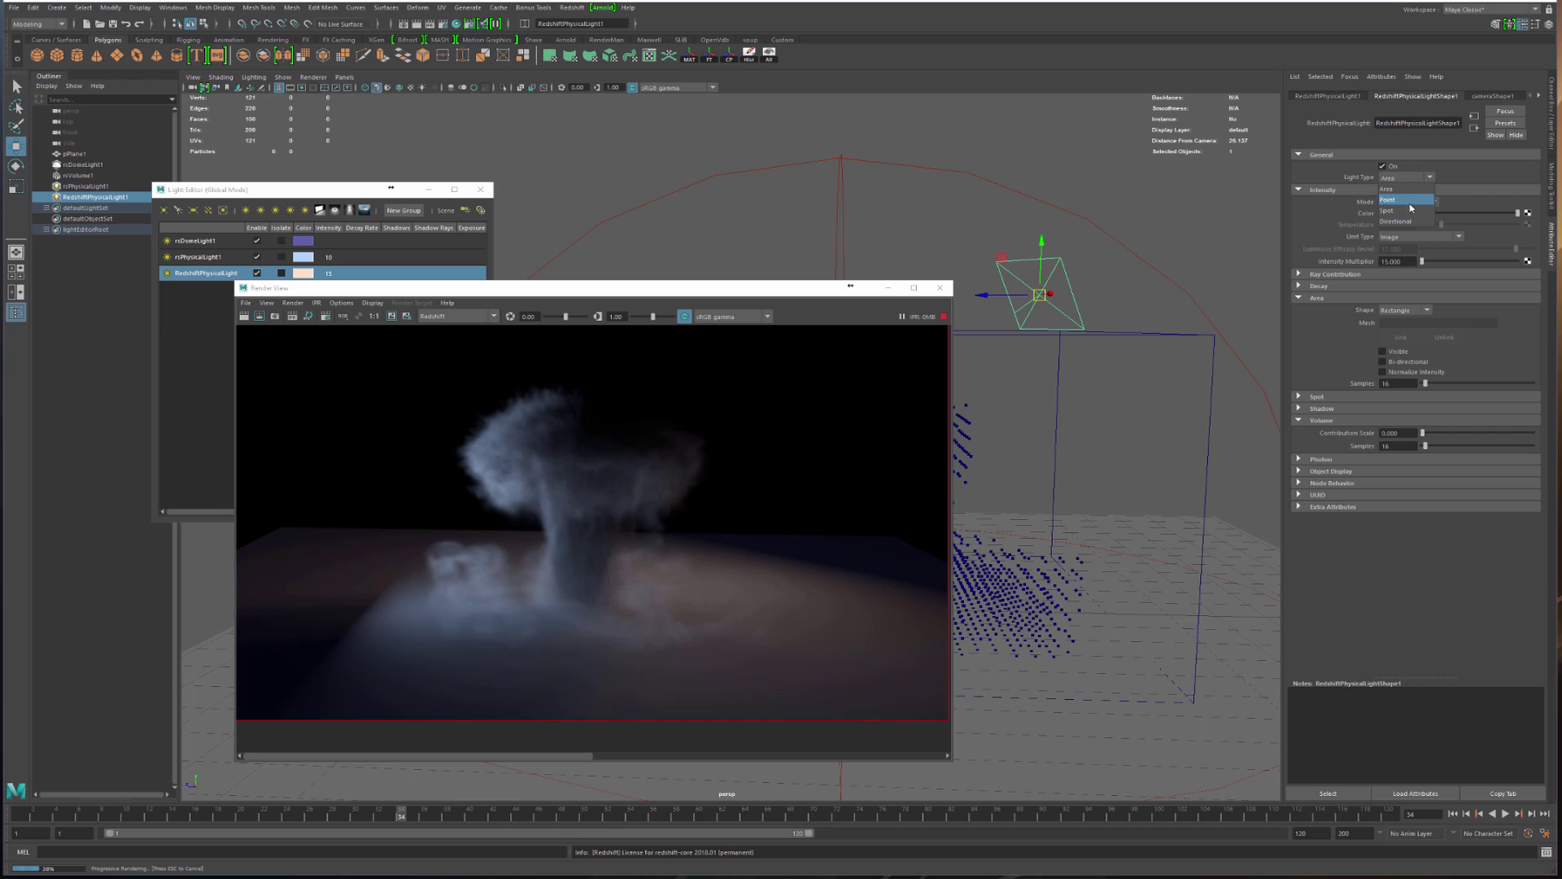
{"action": "left_click", "coordinate": [1403, 201]}
{"action": "left_click", "coordinate": [1403, 201]}
{"action": "left_click", "coordinate": [1406, 207]}
{"action": "left_click", "coordinate": [1403, 310]}
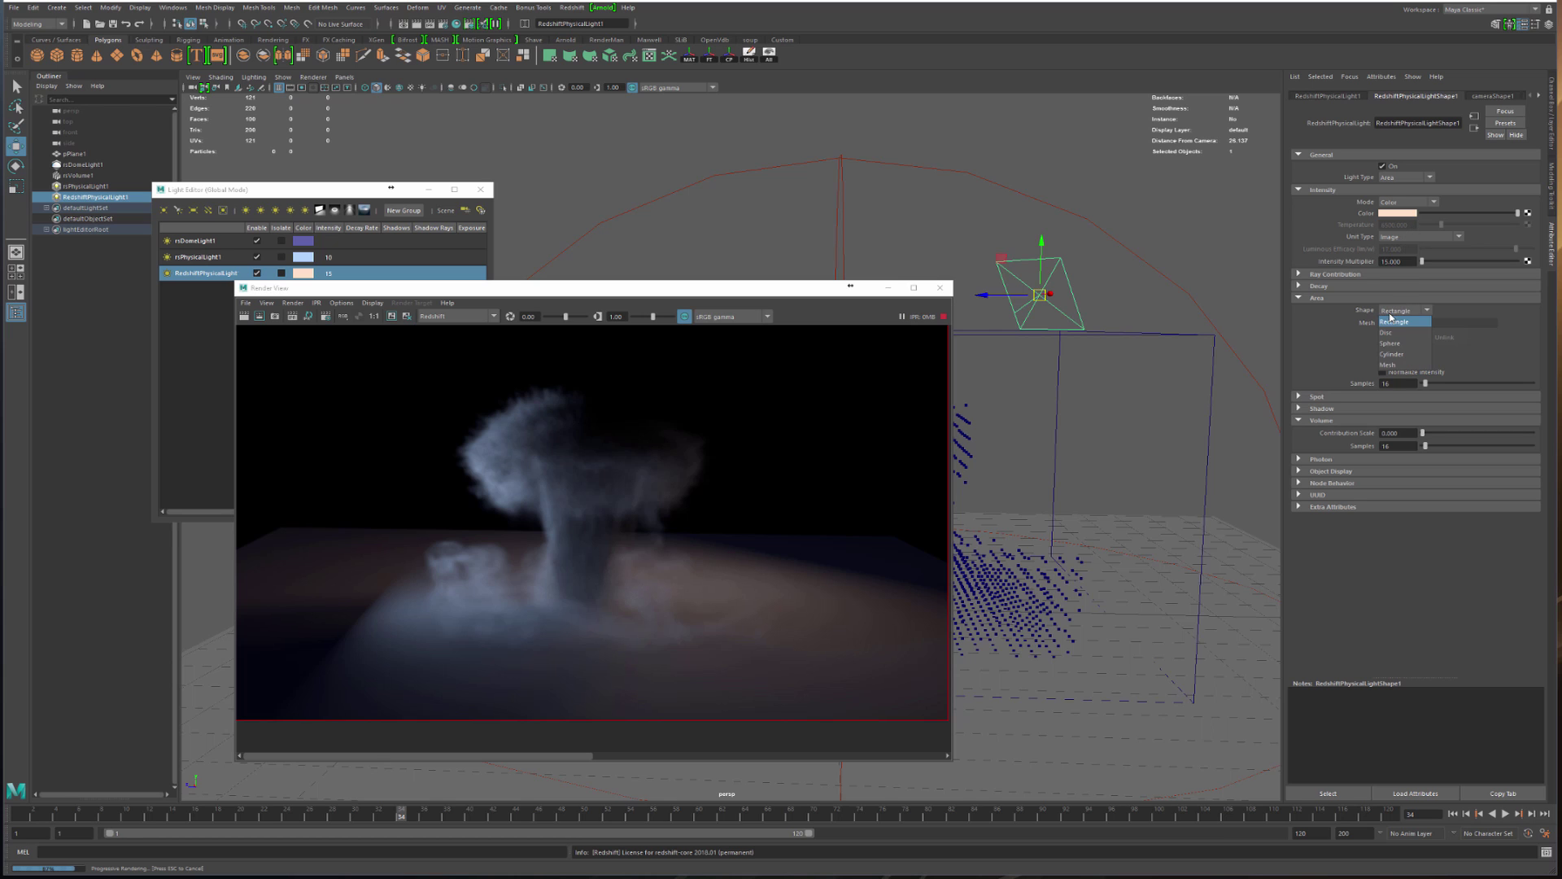
{"action": "left_click", "coordinate": [1402, 335]}
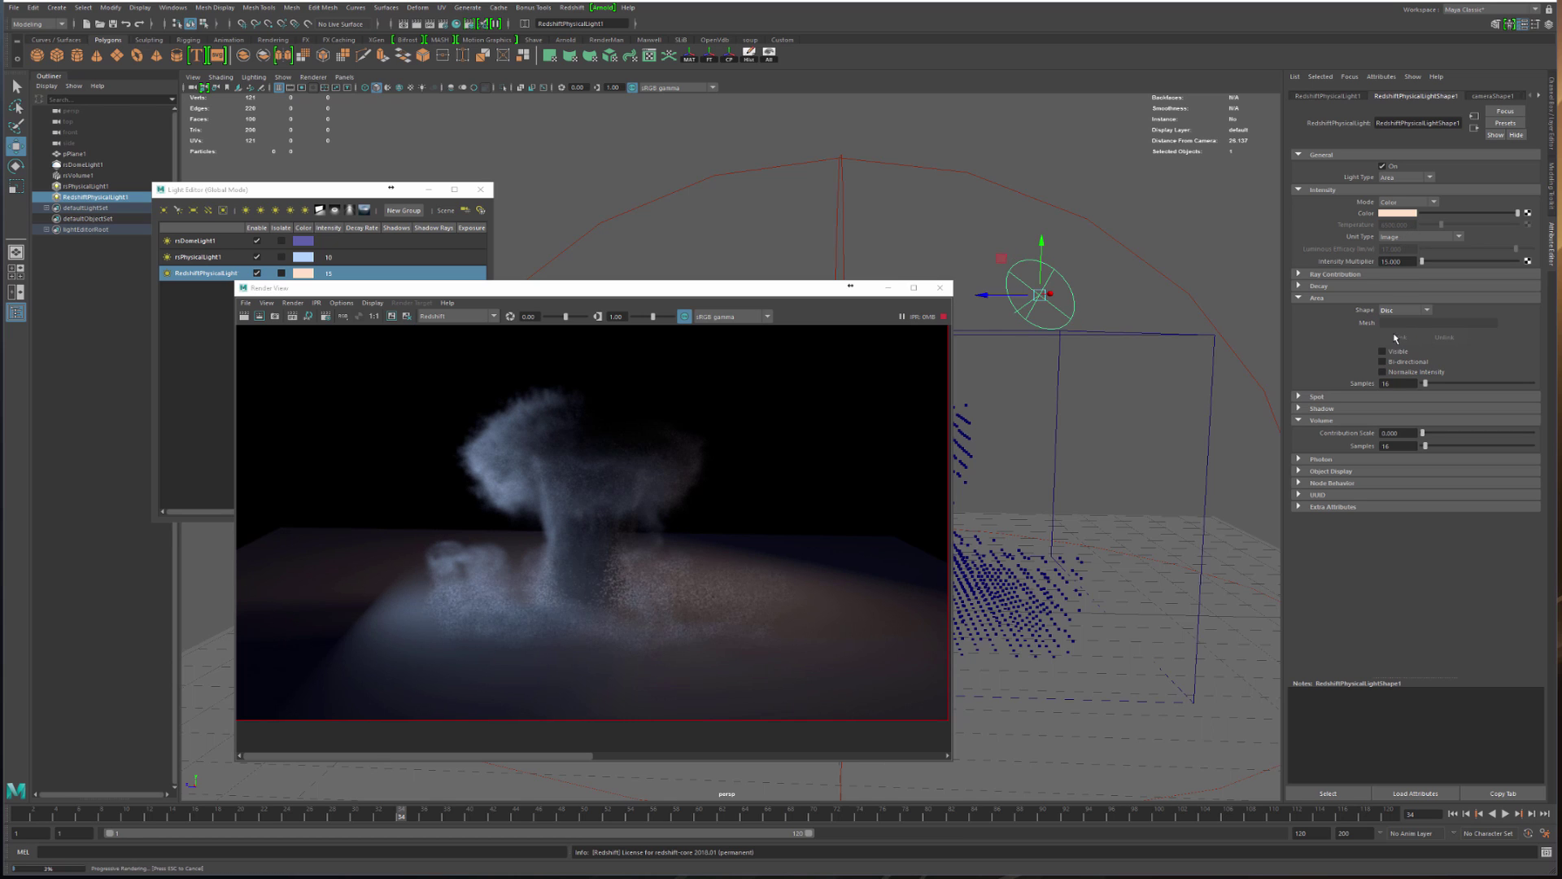
Uncover the light list and change rsPhysicalLight1's area shape to Disc
{"action": "left_click_drag", "start_coordinate": [612, 301], "coordinate": [861, 308]}
{"action": "left_click", "coordinate": [203, 257]}
{"action": "left_click", "coordinate": [1397, 309]}
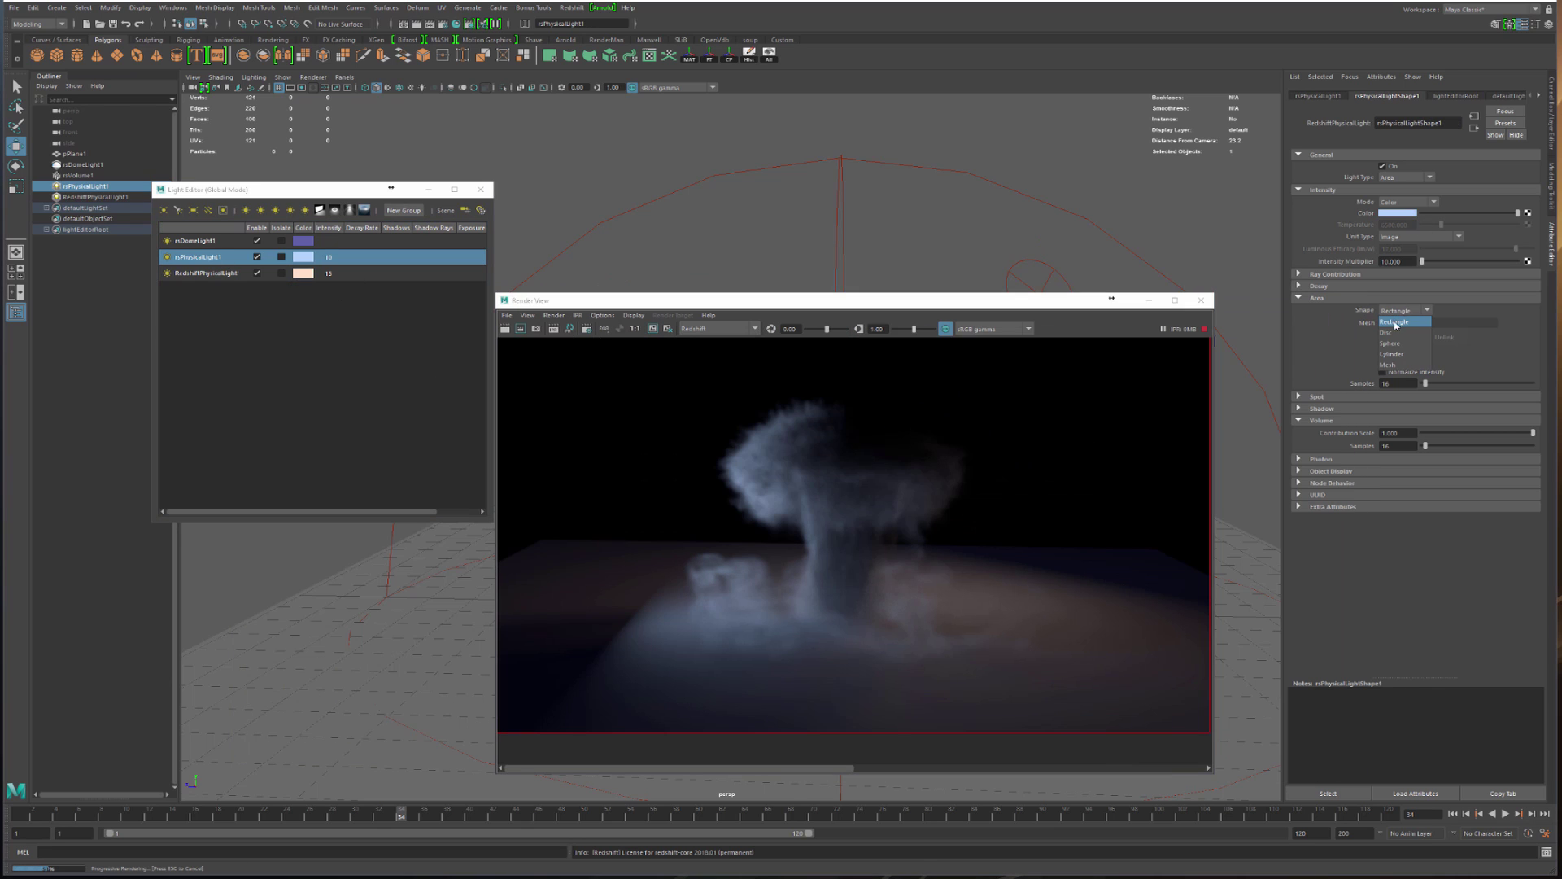
{"action": "left_click", "coordinate": [1393, 326]}
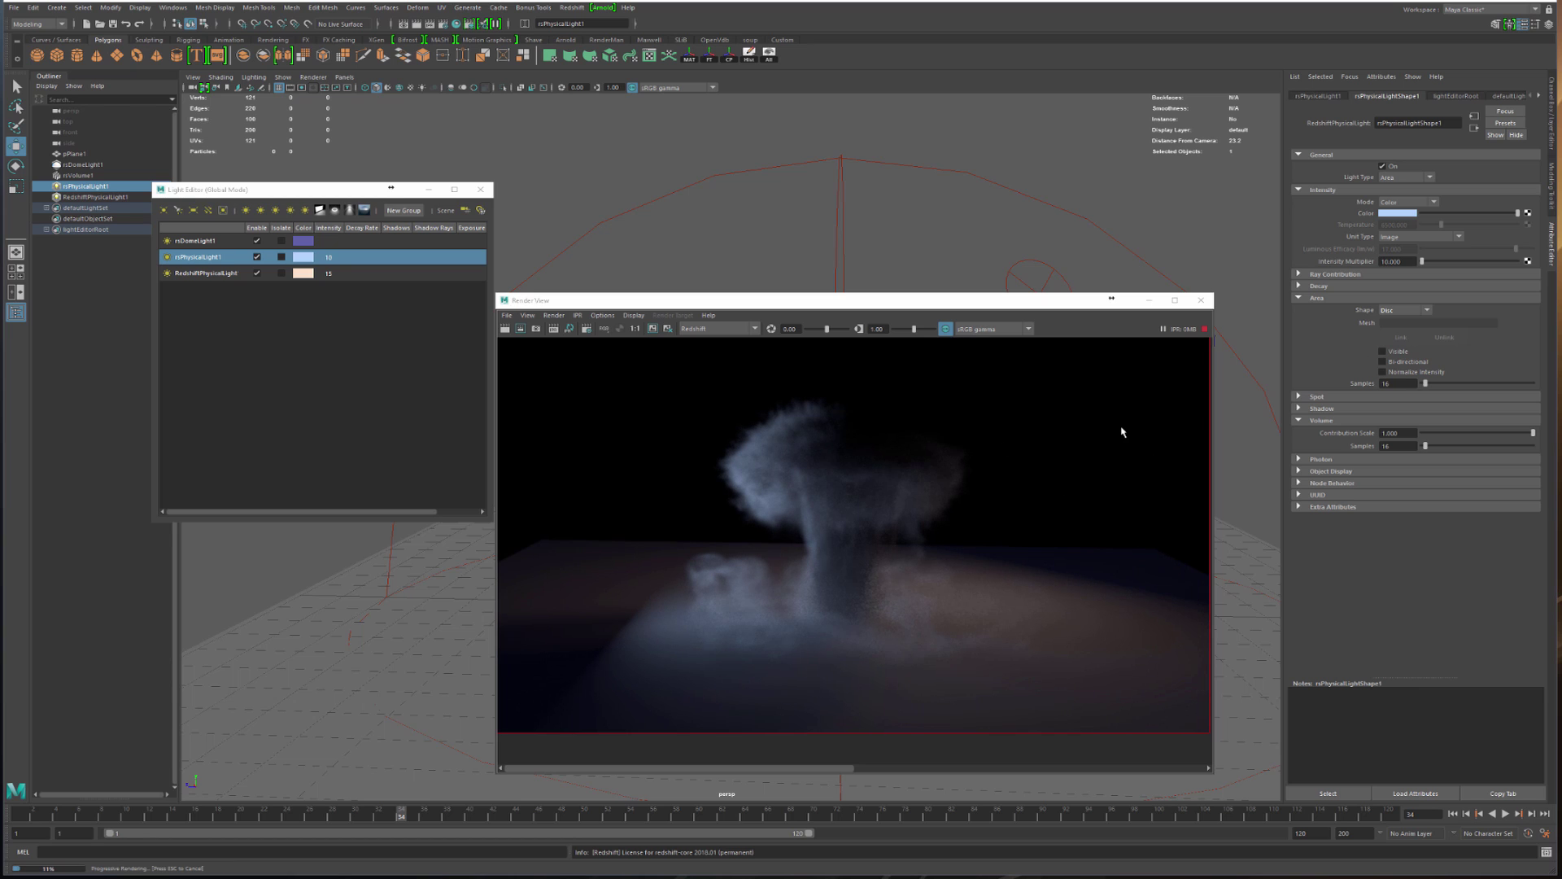
Limit the interactive render to a region framing the smoke column and its base cloud
{"action": "left_click_drag", "start_coordinate": [833, 300], "coordinate": [700, 255]}
{"action": "scroll", "coordinate": [749, 445], "scroll_direction": "down", "scroll_amount": 1}
{"action": "mouse_move", "coordinate": [759, 387]}
{"action": "middle_mouse_down", "text": "alt"}
{"action": "mouse_move", "coordinate": [828, 444]}
{"action": "mouse_move", "coordinate": [799, 428]}
{"action": "middle_mouse_up", "text": "alt"}
{"action": "left_click_drag", "start_coordinate": [482, 363], "coordinate": [923, 690]}
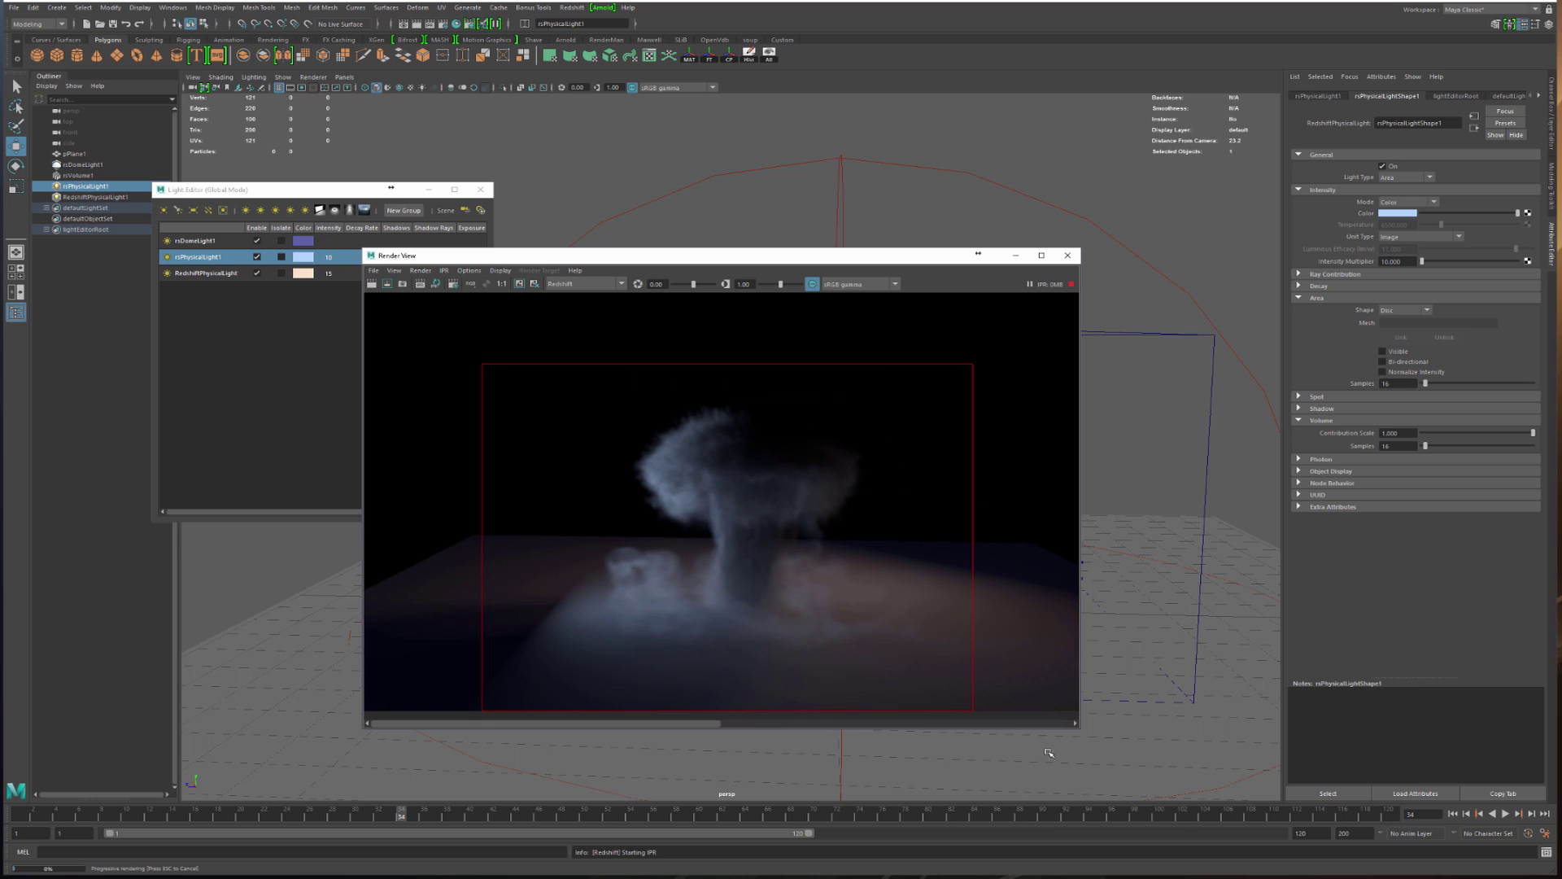
{"action": "middle_click_drag", "start_coordinate": [903, 535], "coordinate": [835, 532], "text": "alt"}
{"action": "left_click_drag", "start_coordinate": [904, 361], "coordinate": [407, 708]}
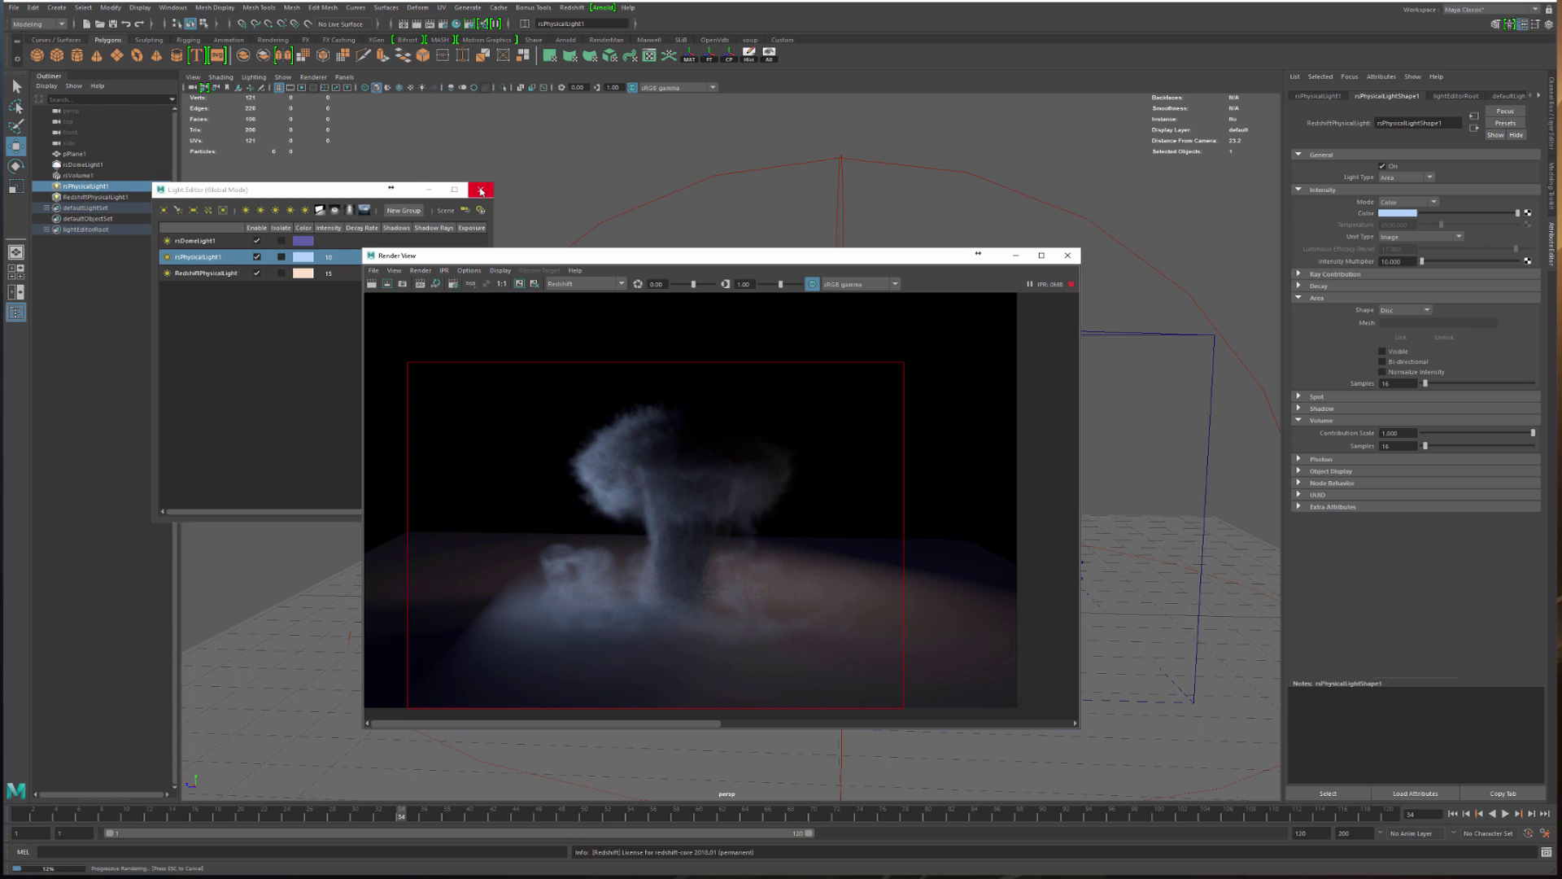
Close the Light Editor and open the material attributes of the smoke volume, keeping the render window clear of it
{"action": "left_click", "coordinate": [480, 189]}
{"action": "left_click_drag", "start_coordinate": [536, 259], "coordinate": [248, 254]}
{"action": "left_click", "coordinate": [972, 465]}
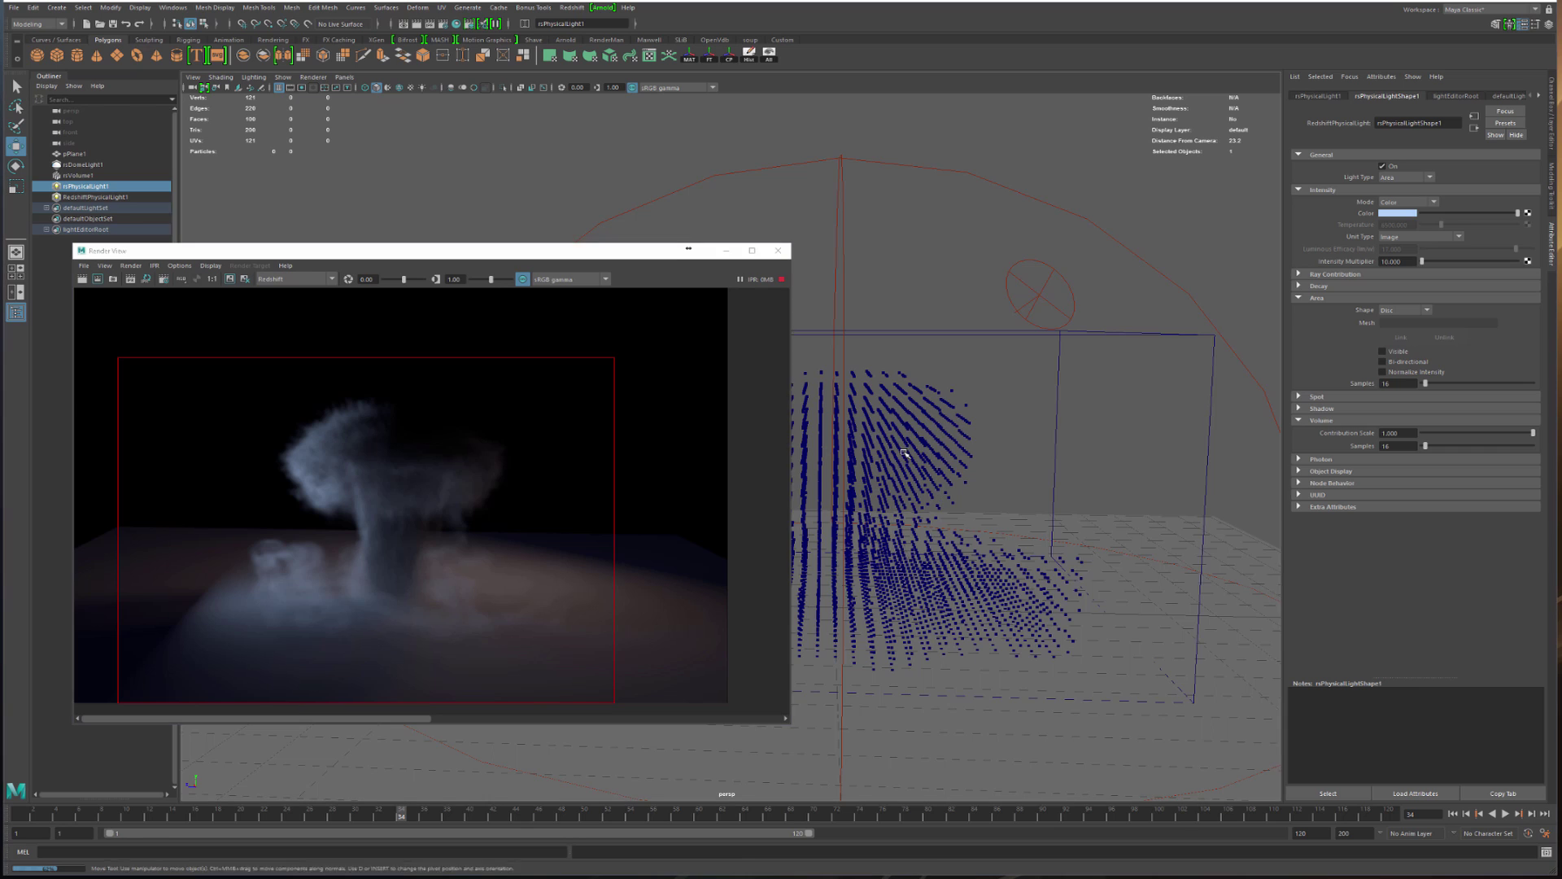
{"action": "right_click", "coordinate": [914, 459]}
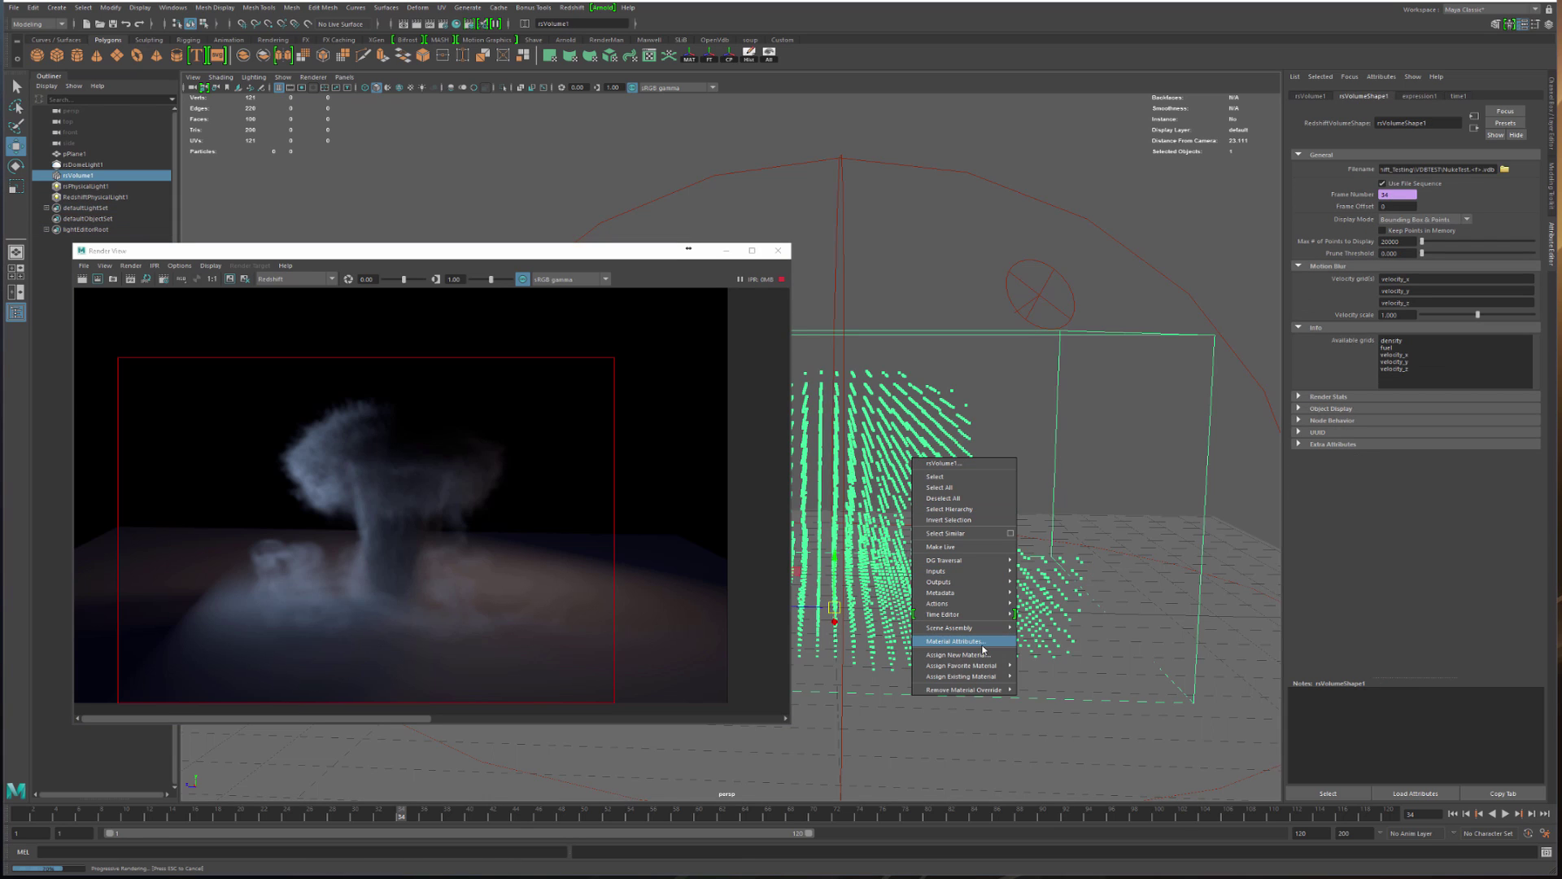
{"action": "left_click", "coordinate": [954, 642]}
Set the volume material's Emission channel to fuel
{"action": "left_click", "coordinate": [1527, 218]}
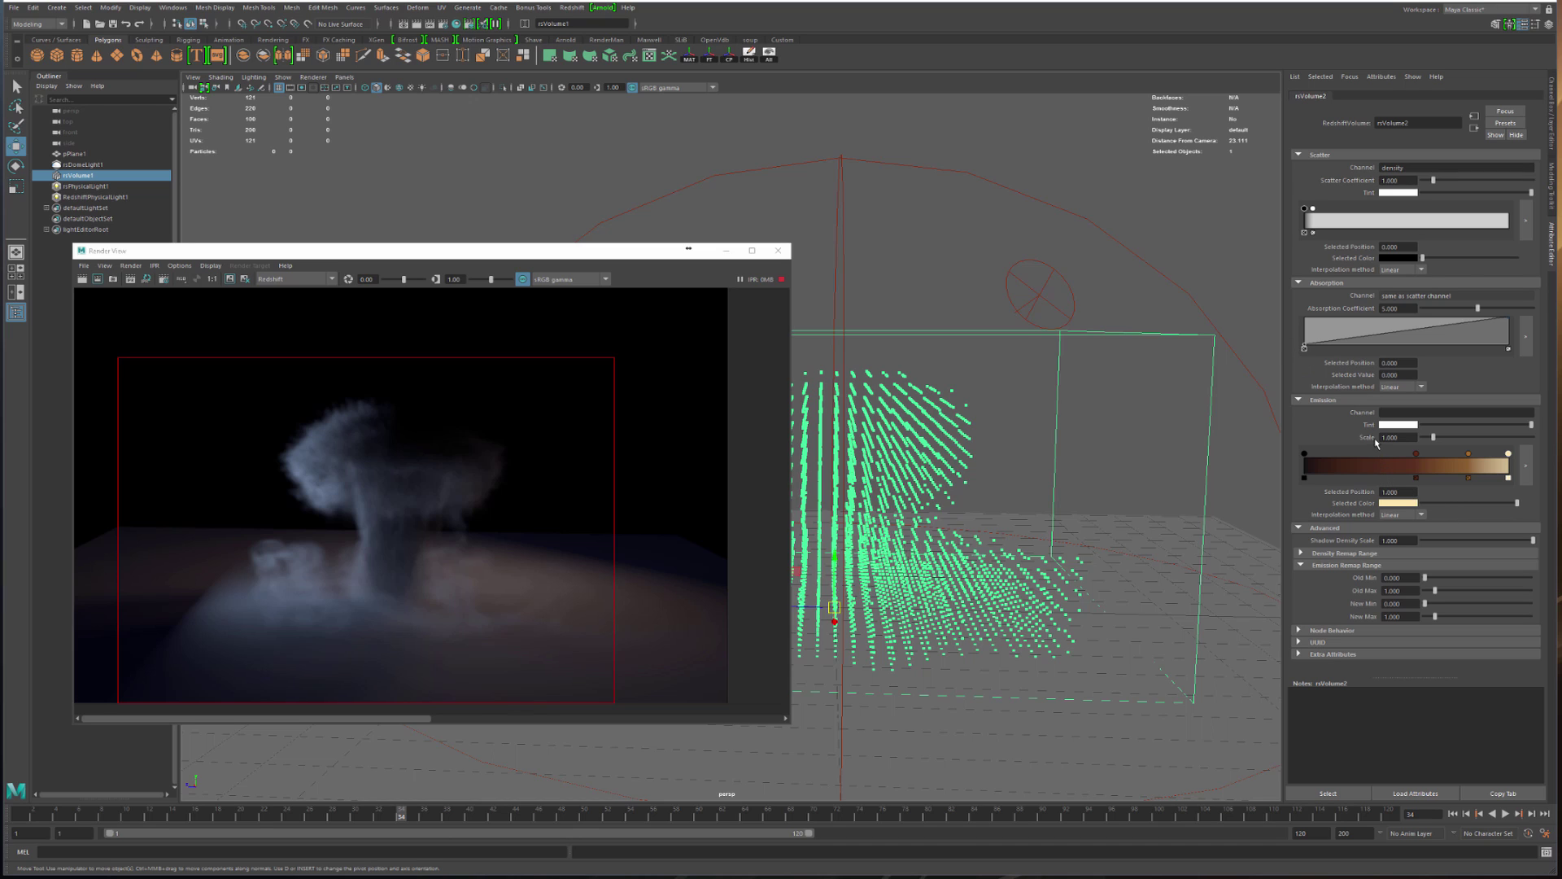
{"action": "left_click", "coordinate": [1406, 413]}
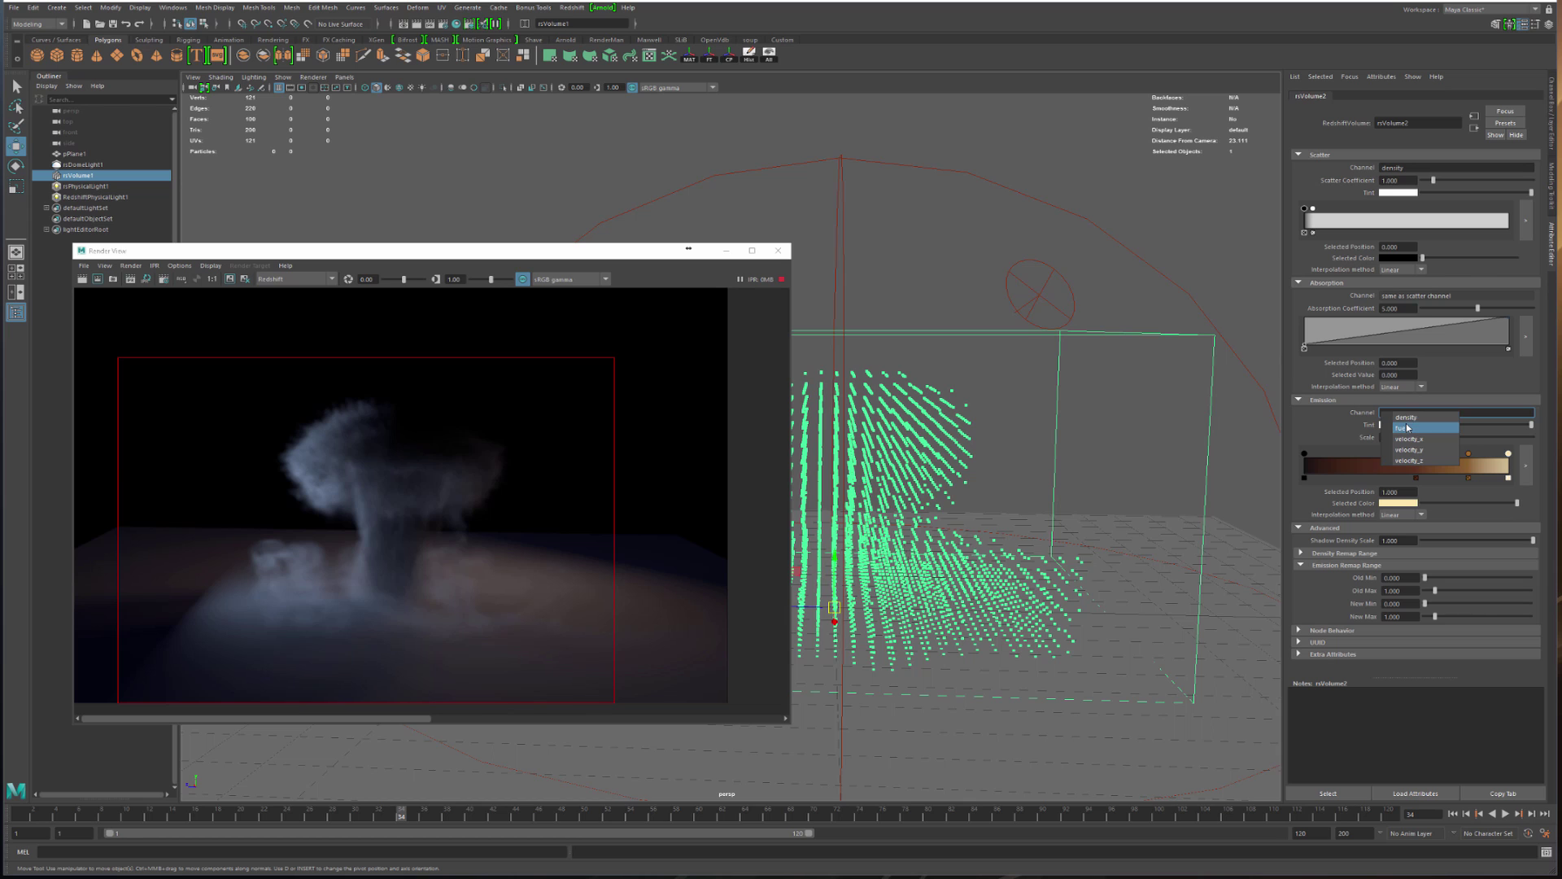
{"action": "left_click", "coordinate": [1408, 429]}
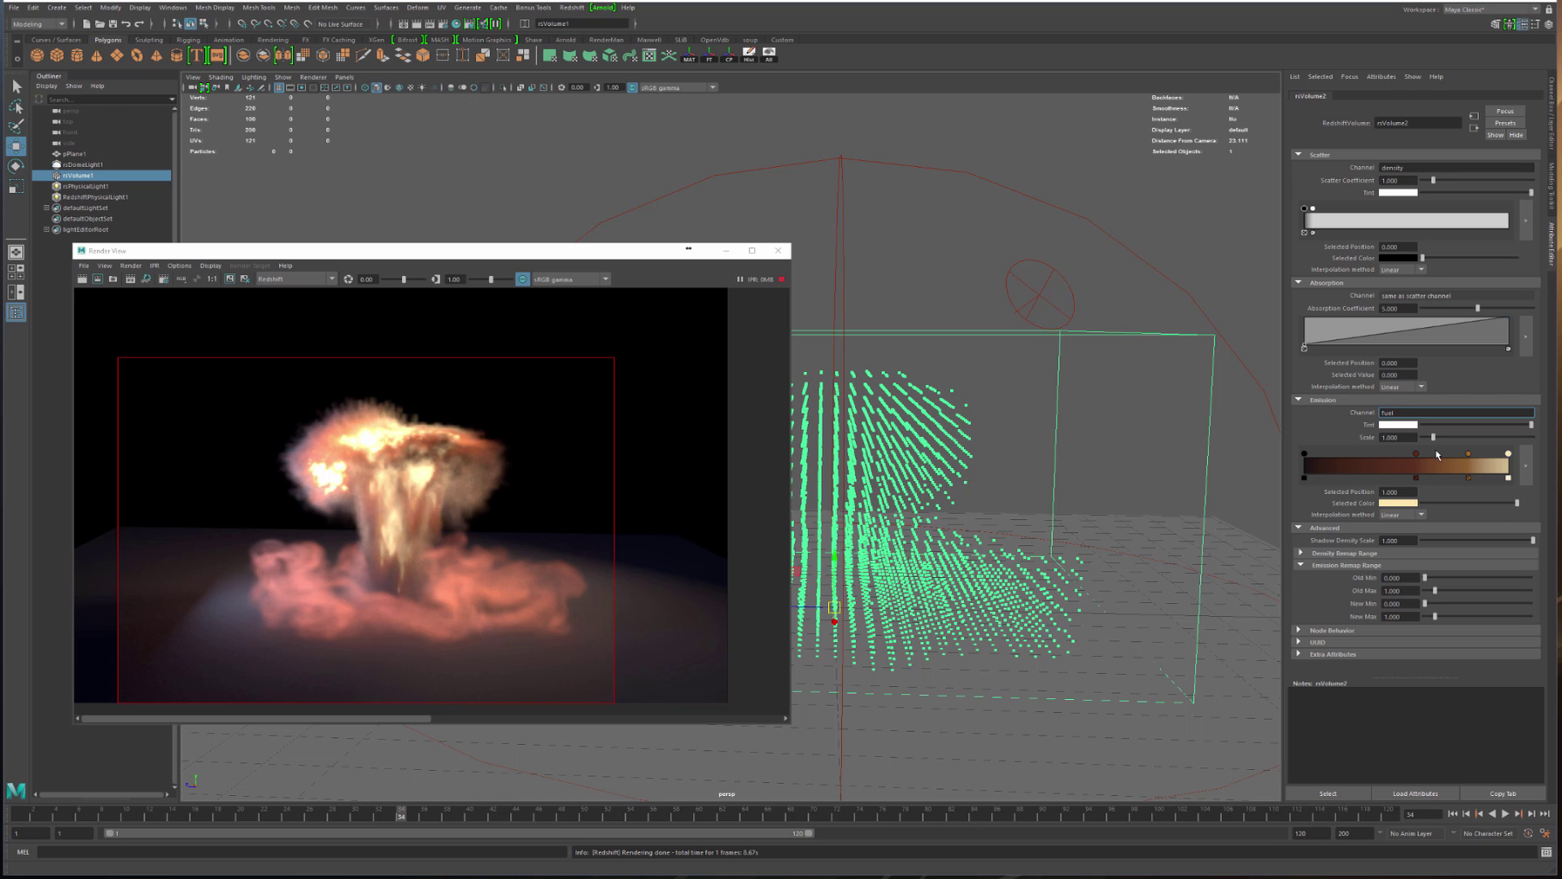
Try a strongly raised and then a low Emission Scale on the volume material
{"action": "left_click", "coordinate": [1413, 437]}
{"action": "left_click_drag", "start_coordinate": [1434, 437], "coordinate": [1491, 438]}
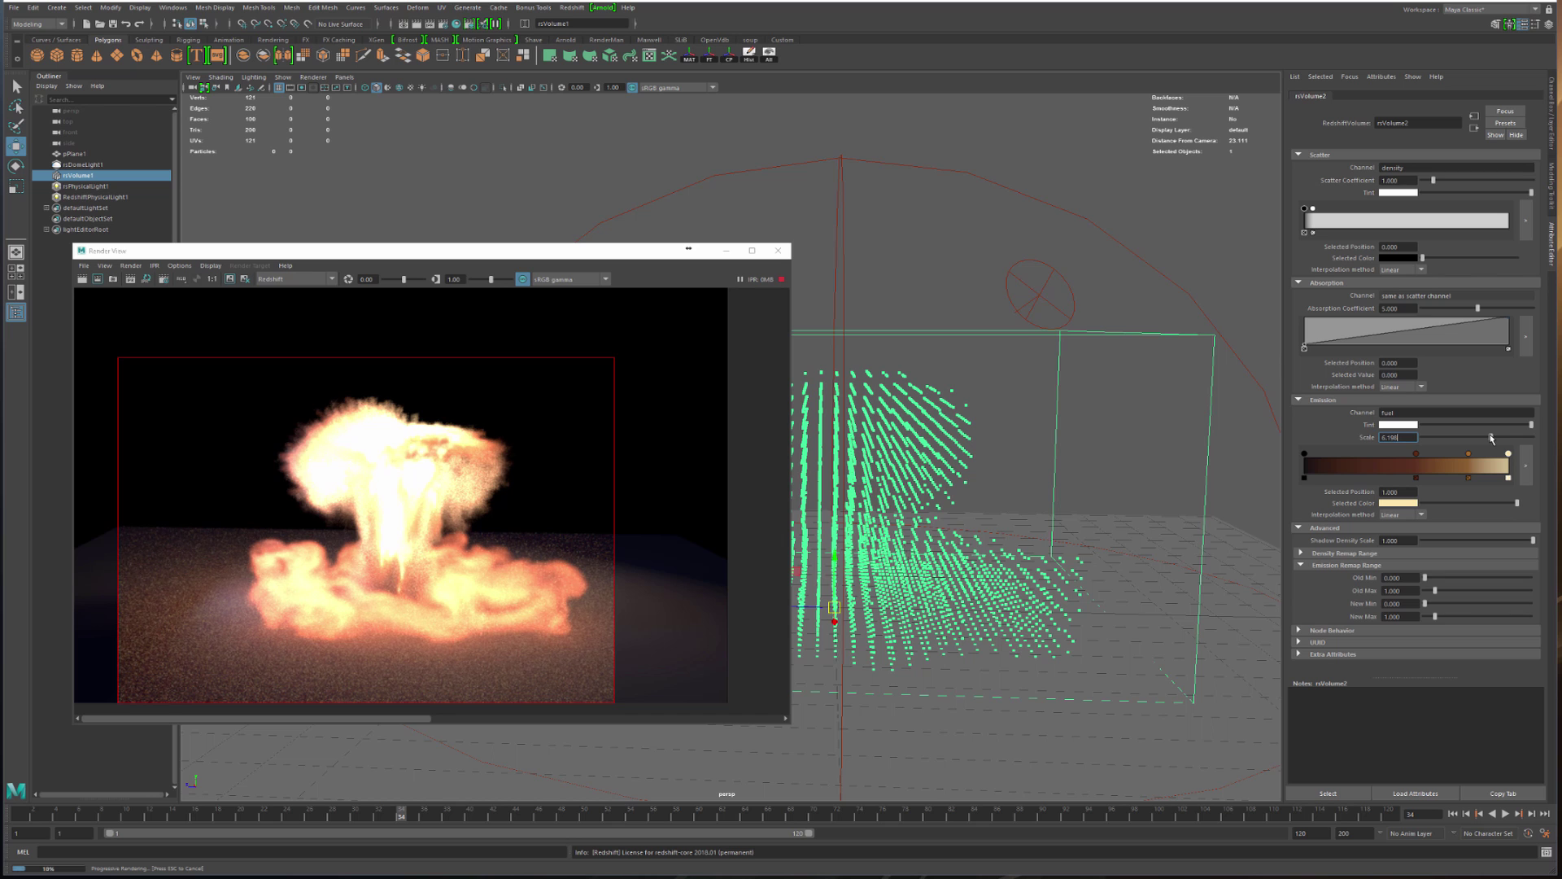
{"action": "left_click_drag", "start_coordinate": [1492, 438], "coordinate": [1424, 441]}
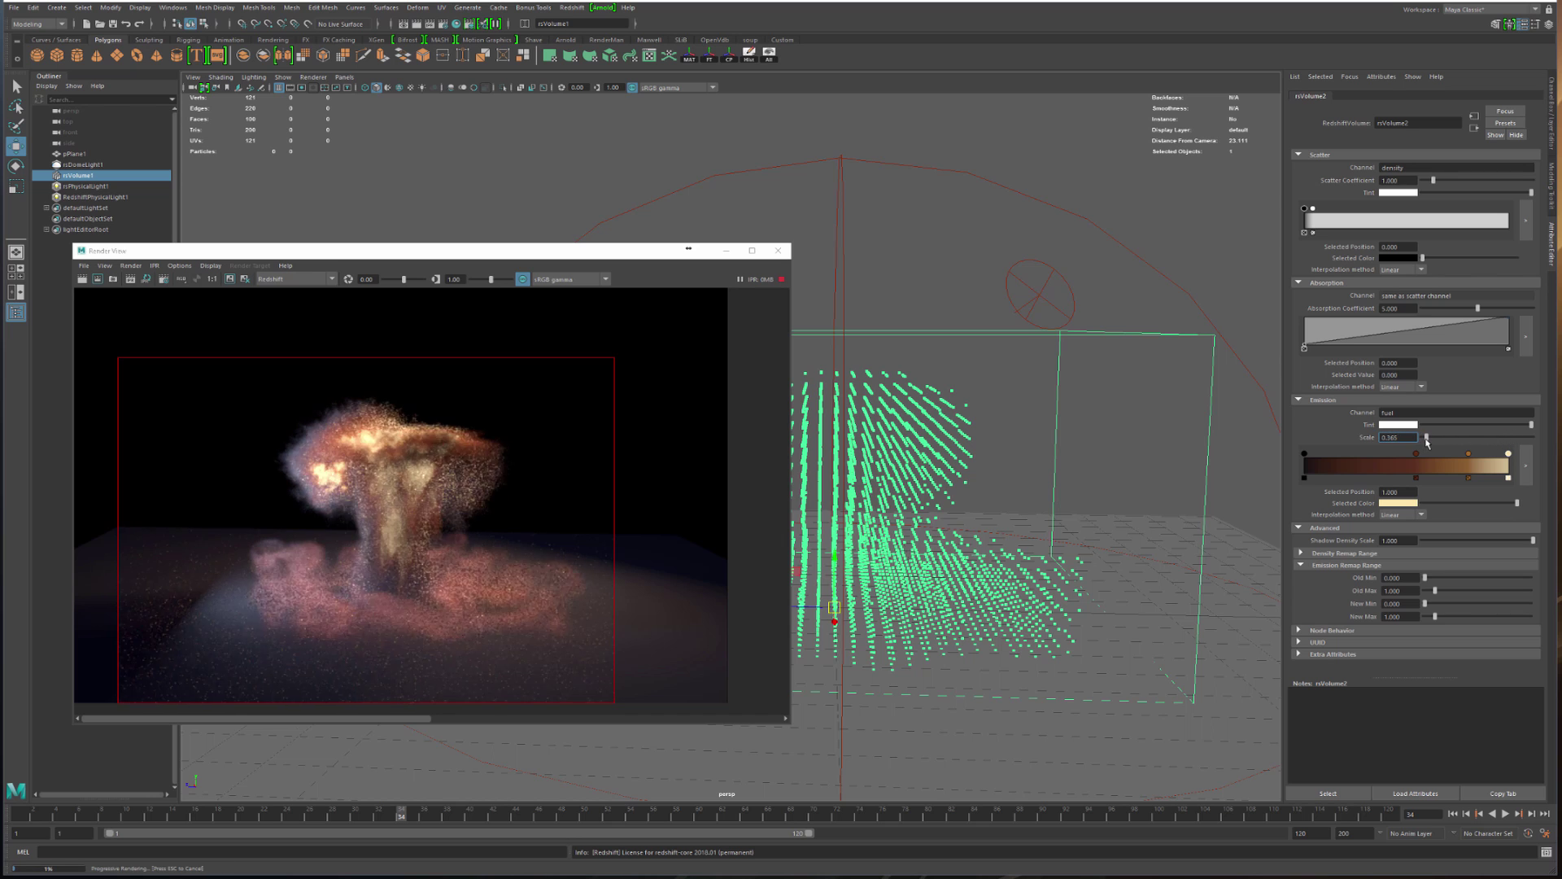
Try Emission Scale values of 0.5, 0.75 and 1 on the volume material
{"action": "left_click", "coordinate": [1406, 437]}
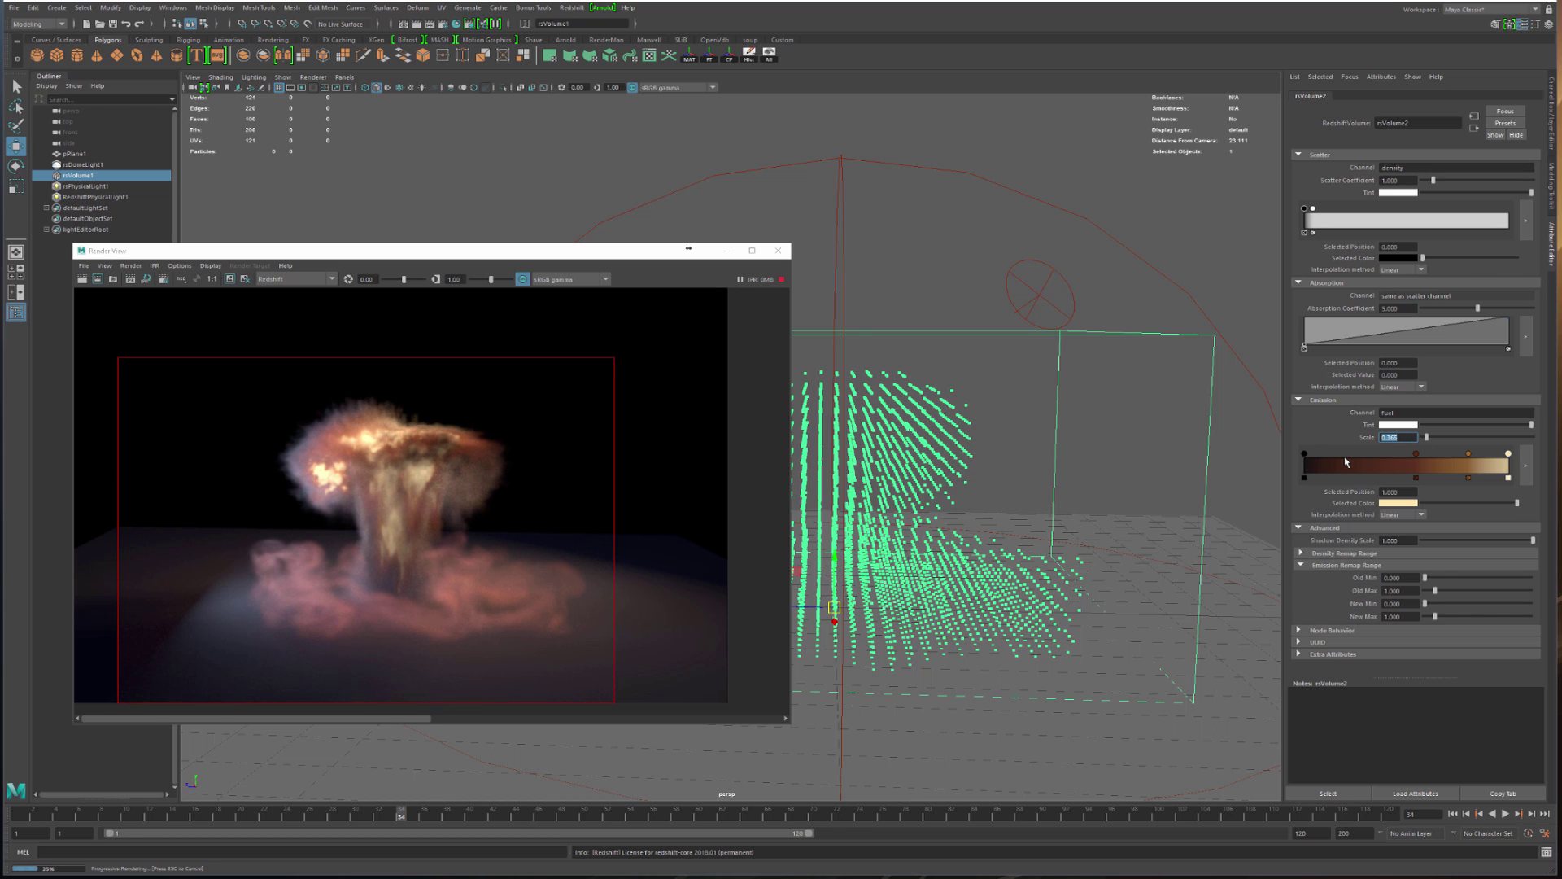
{"action": "type", "text": "0.5"}
{"action": "key", "text": "Return"}
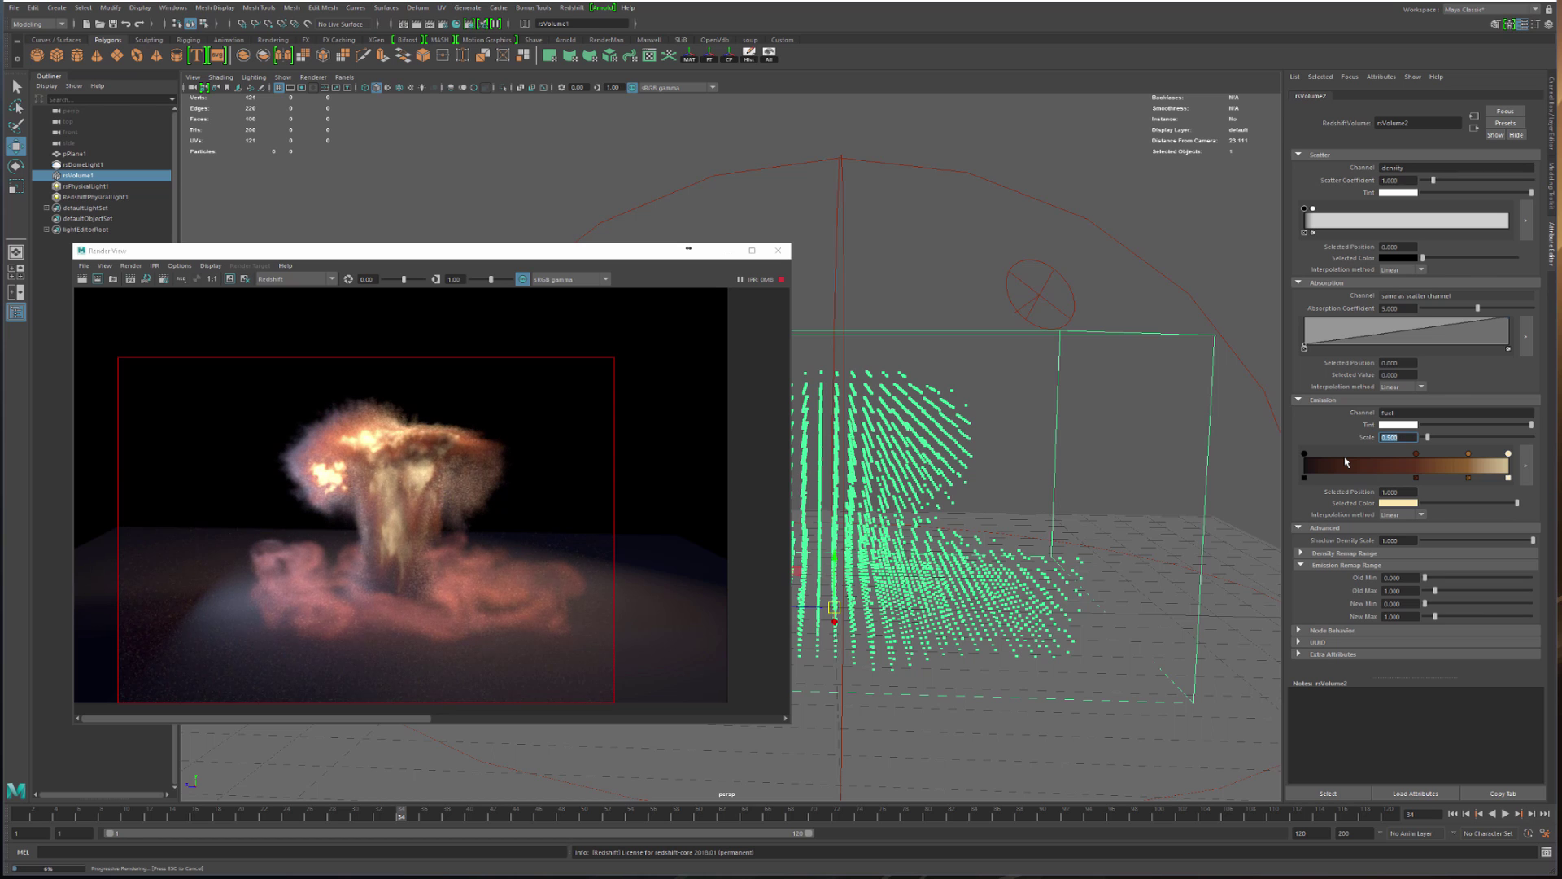
{"action": "type", "text": "0.75"}
{"action": "key", "text": "Return"}
{"action": "type", "text": "1"}
{"action": "key", "text": "Return"}
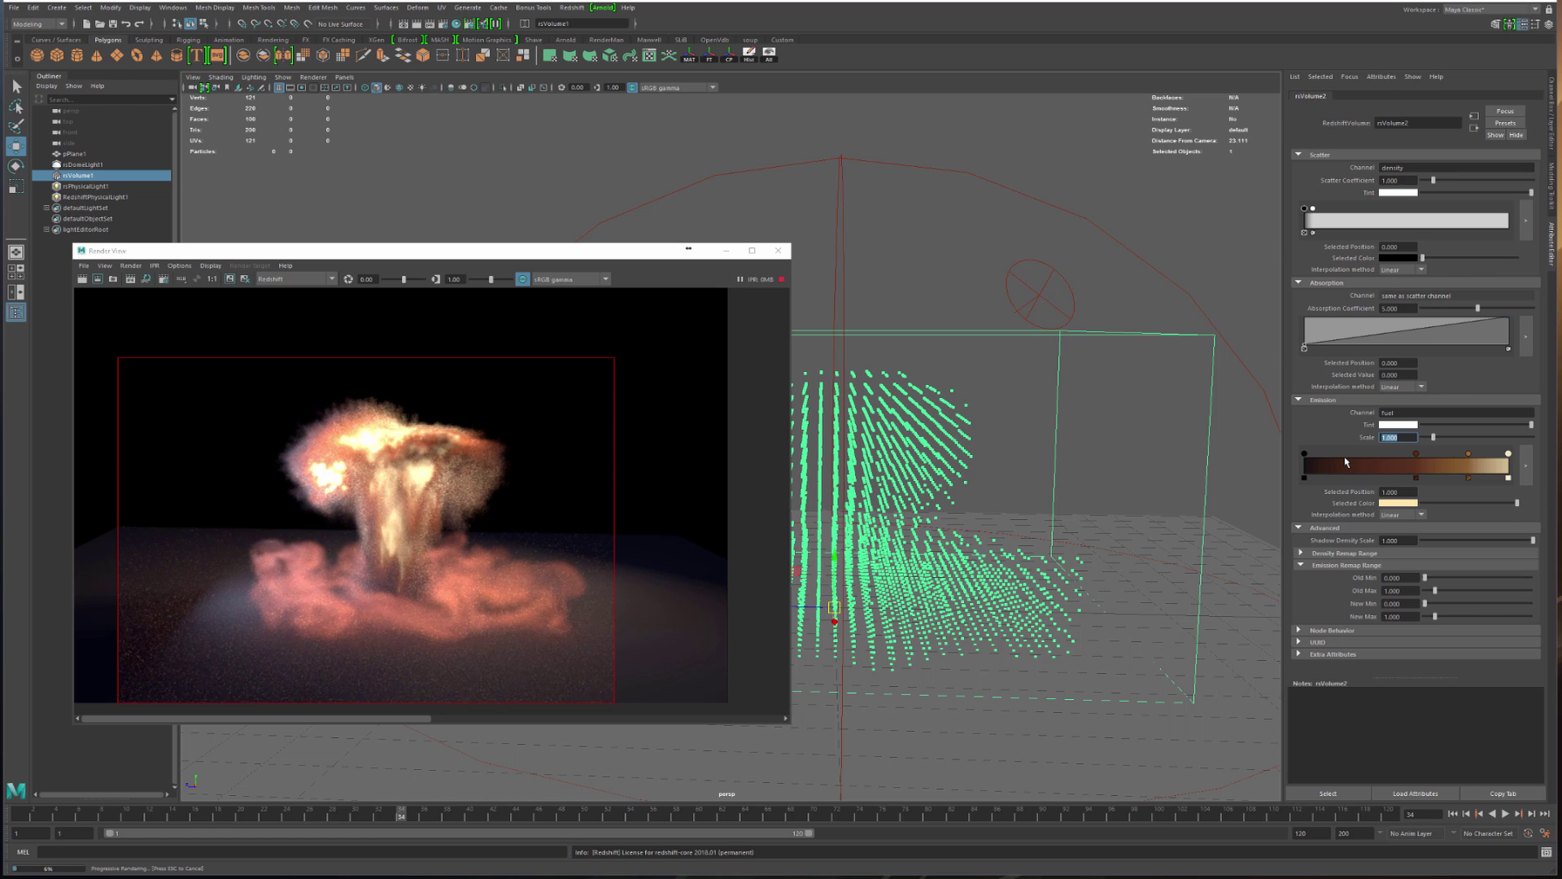
Compare an Emission Scale of 0.2, then set the Emission Scale to 0.5
{"action": "key", "text": "BackSpace"}
{"action": "type", "text": ".2"}
{"action": "key", "text": "Return"}
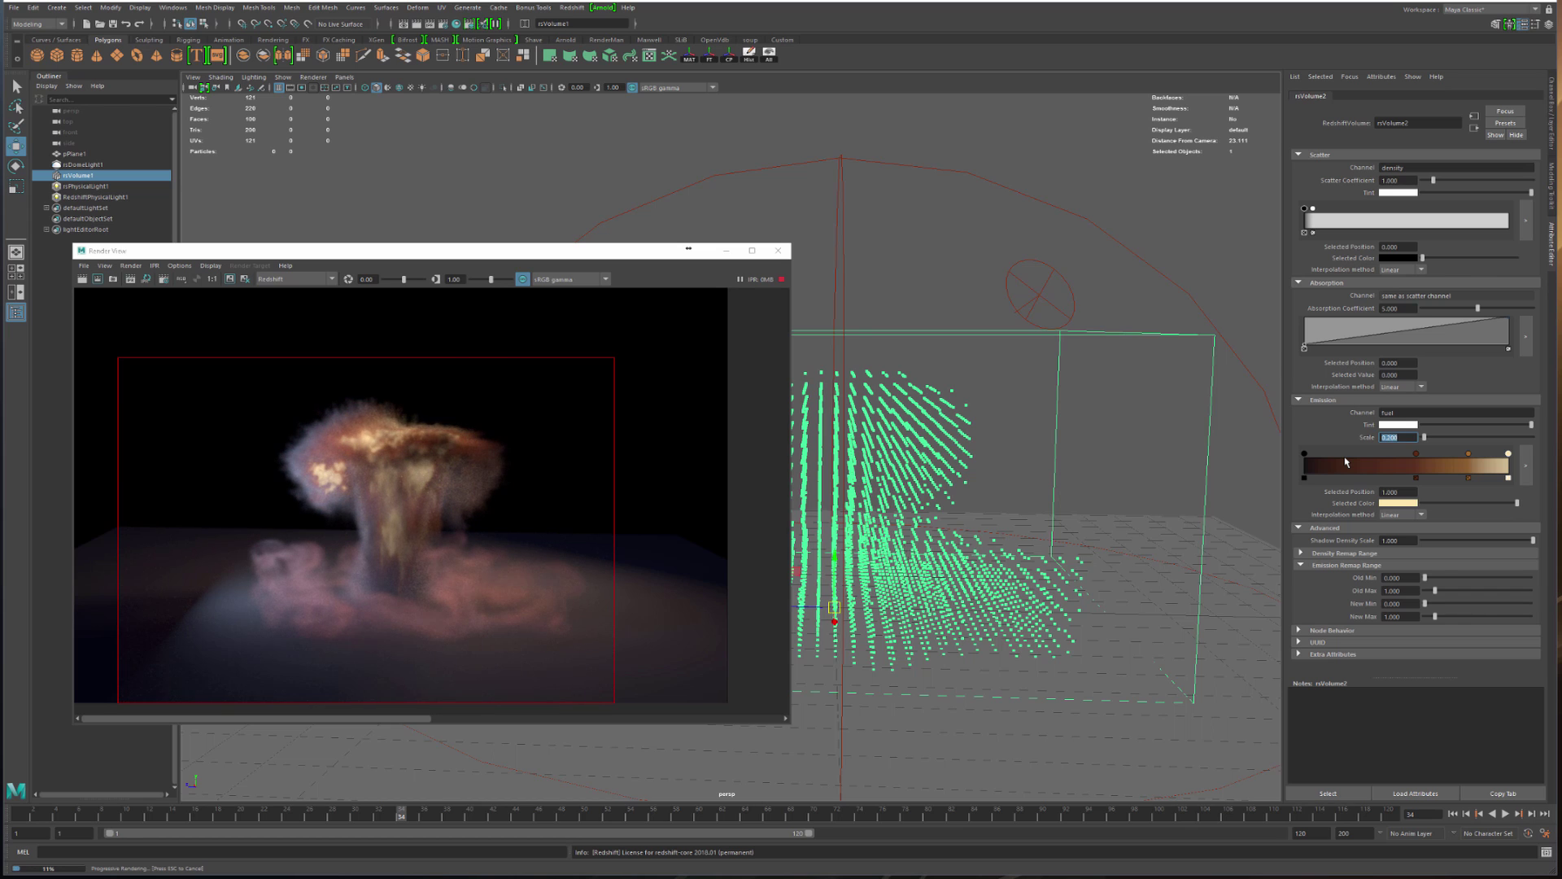
{"action": "type", "text": ".5"}
{"action": "key", "text": "Return"}
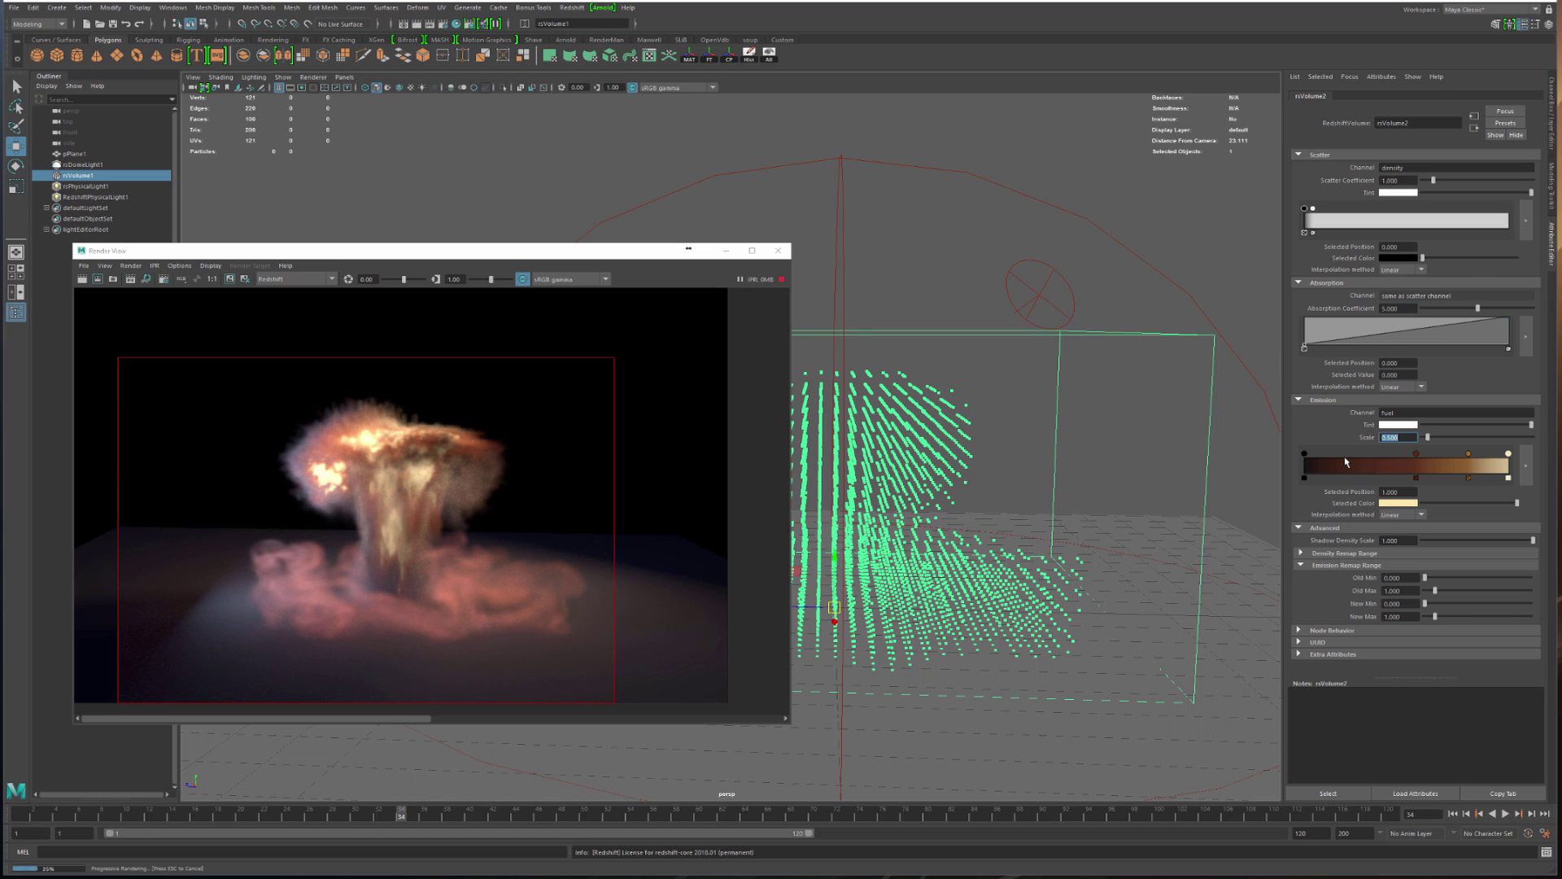
Set the volume material's Emission Scale to 1 and move the emission ramp's black colour stop inward to about 0.12
{"action": "type", "text": "1"}
{"action": "key", "text": "Return"}
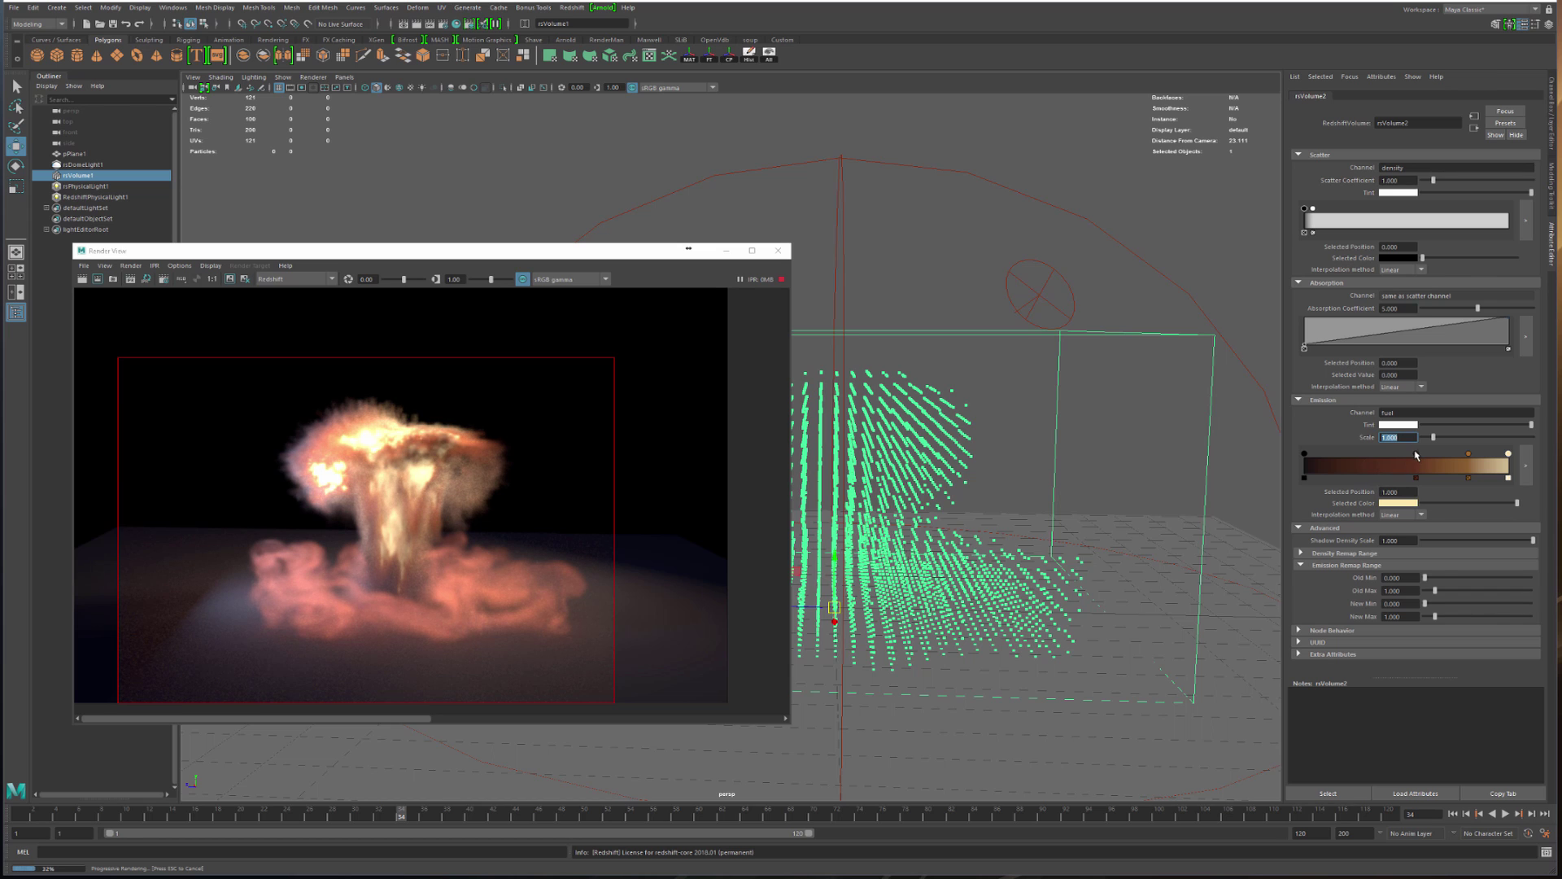
{"action": "left_click", "coordinate": [1526, 465]}
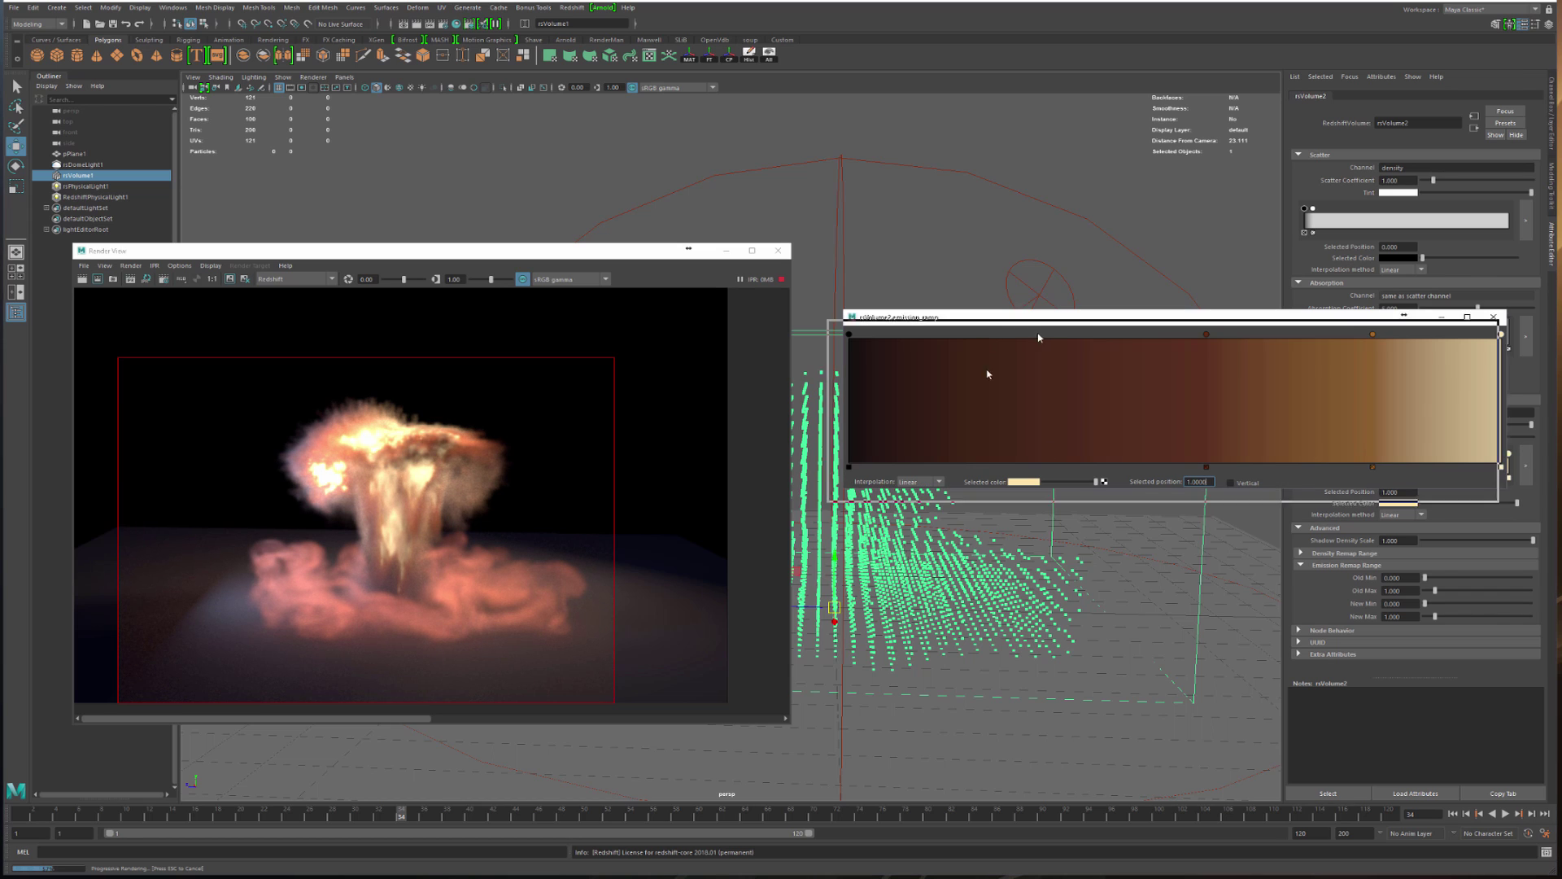
{"action": "left_click_drag", "start_coordinate": [1058, 317], "coordinate": [870, 474]}
{"action": "mouse_move", "coordinate": [660, 491]}
{"action": "left_mouse_down"}
{"action": "mouse_move", "coordinate": [839, 492]}
{"action": "mouse_move", "coordinate": [612, 504]}
{"action": "mouse_move", "coordinate": [868, 530]}
{"action": "mouse_move", "coordinate": [738, 525]}
{"action": "left_mouse_up"}
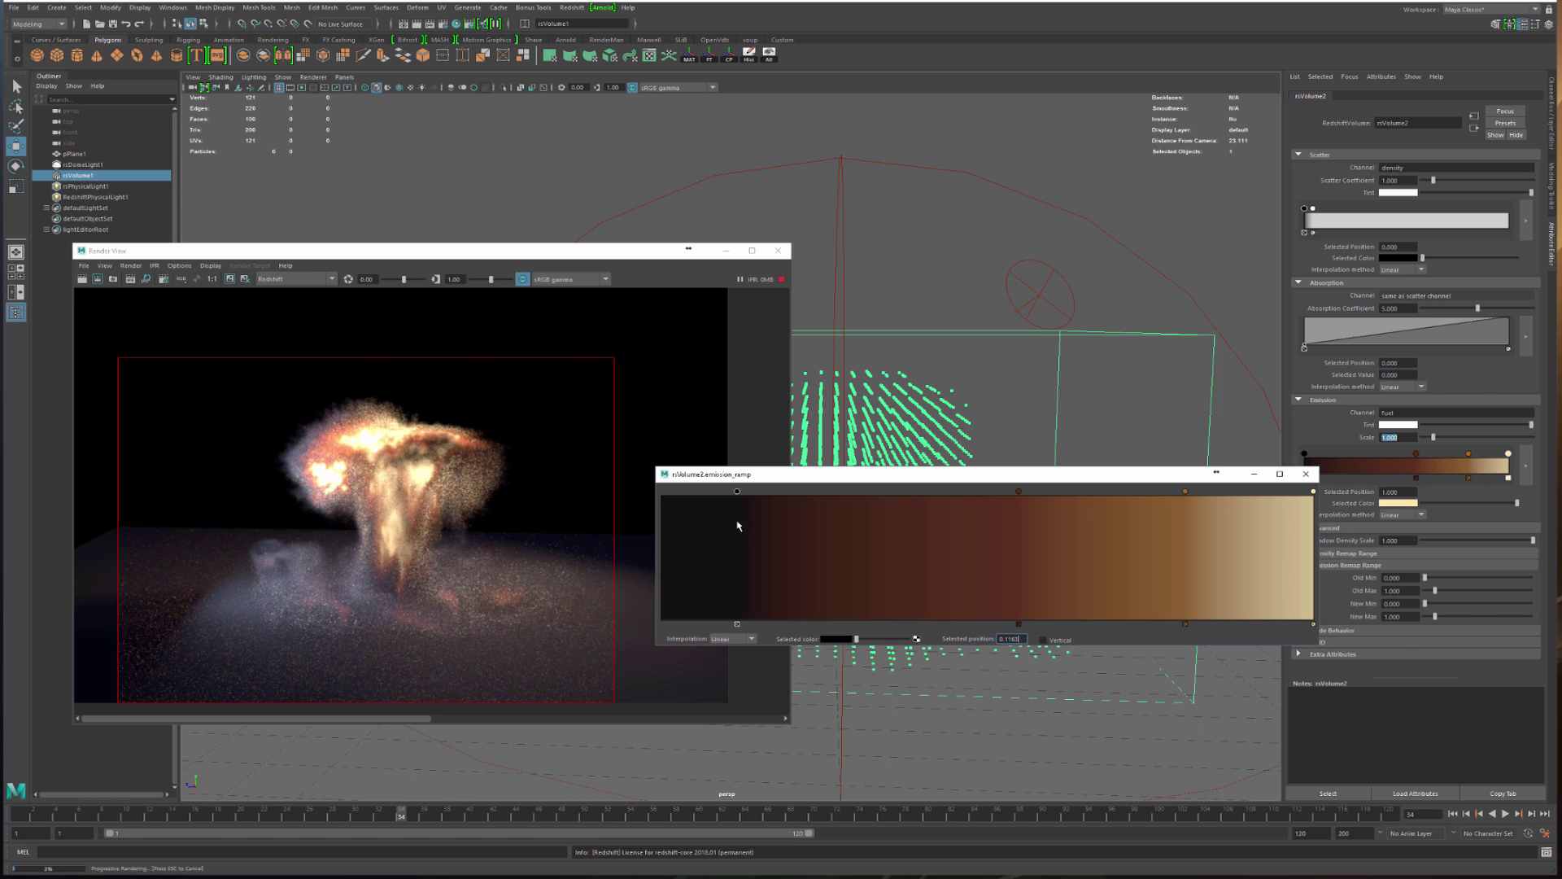
Reposition the emission ramp's dark red stop to about 0.37 and its orange stop to about 0.71
{"action": "mouse_move", "coordinate": [1020, 495]}
{"action": "left_mouse_down"}
{"action": "mouse_move", "coordinate": [781, 511]}
{"action": "mouse_move", "coordinate": [884, 513]}
{"action": "left_mouse_up"}
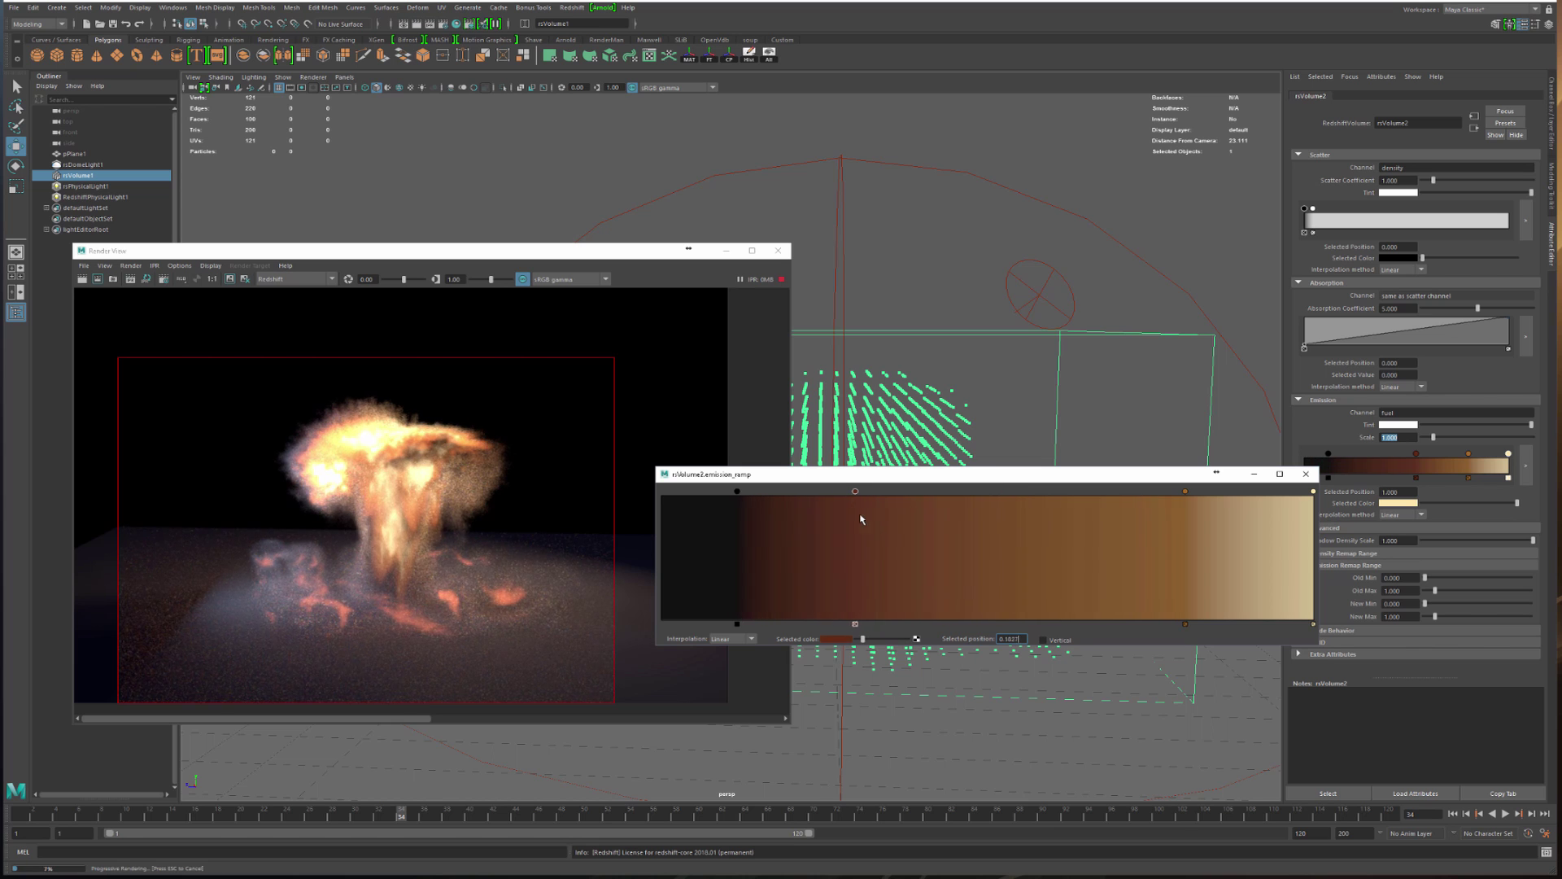
{"action": "left_click", "coordinate": [1184, 491]}
{"action": "mouse_move", "coordinate": [1136, 497]}
{"action": "left_mouse_down"}
{"action": "mouse_move", "coordinate": [994, 492]}
{"action": "mouse_move", "coordinate": [1216, 502]}
{"action": "mouse_move", "coordinate": [1300, 525]}
{"action": "mouse_move", "coordinate": [1285, 514]}
{"action": "left_mouse_up"}
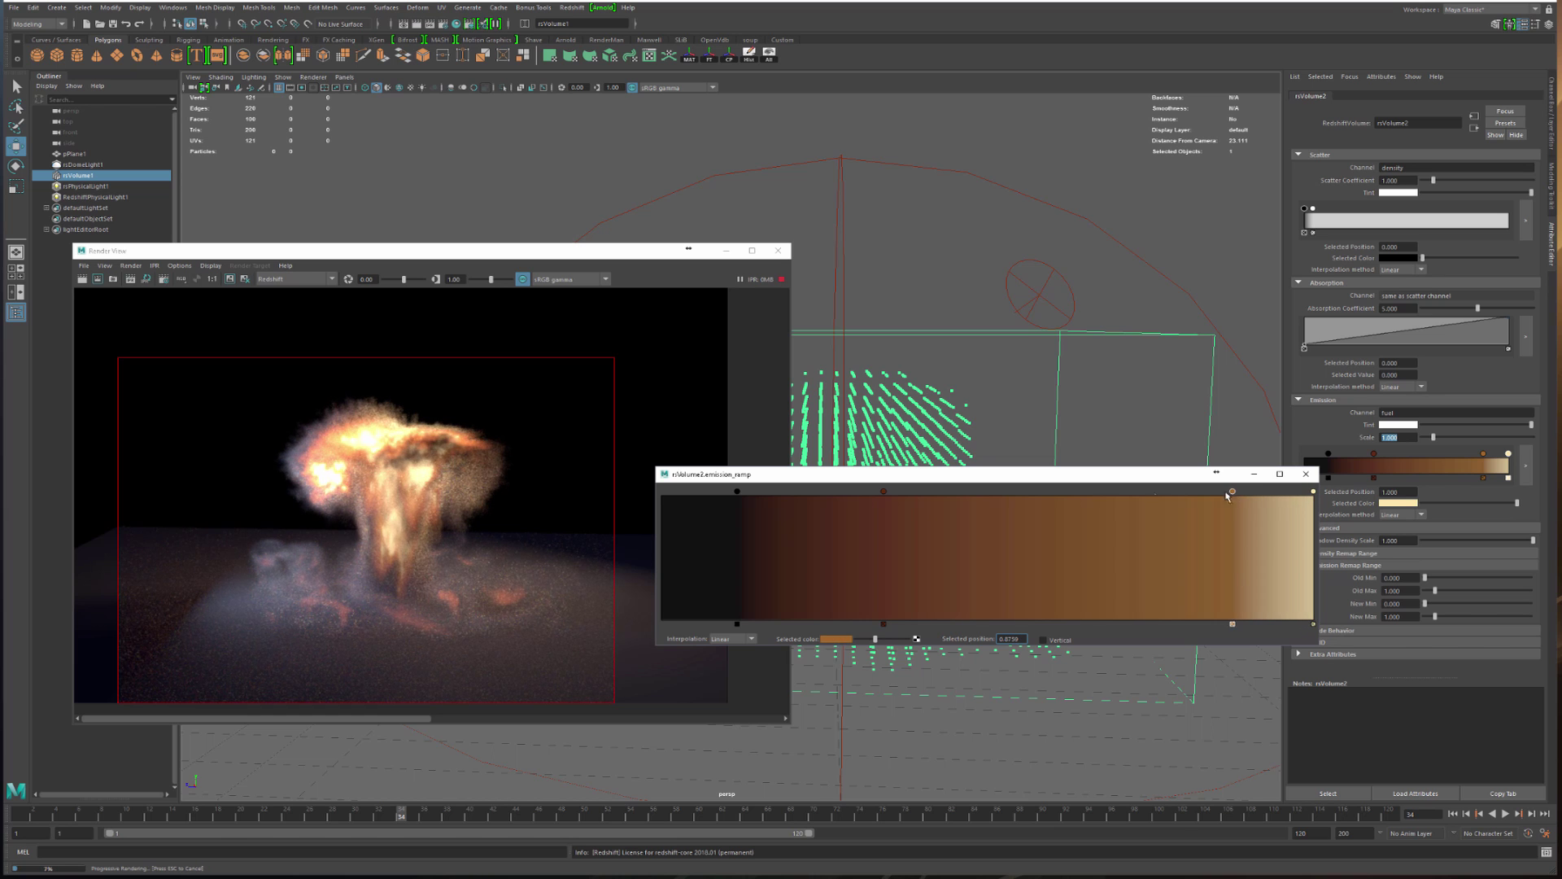
{"action": "left_click_drag", "start_coordinate": [1229, 493], "coordinate": [1126, 493]}
{"action": "mouse_move", "coordinate": [884, 494]}
{"action": "left_mouse_down"}
{"action": "mouse_move", "coordinate": [1017, 493]}
{"action": "mouse_move", "coordinate": [902, 497]}
{"action": "left_mouse_up"}
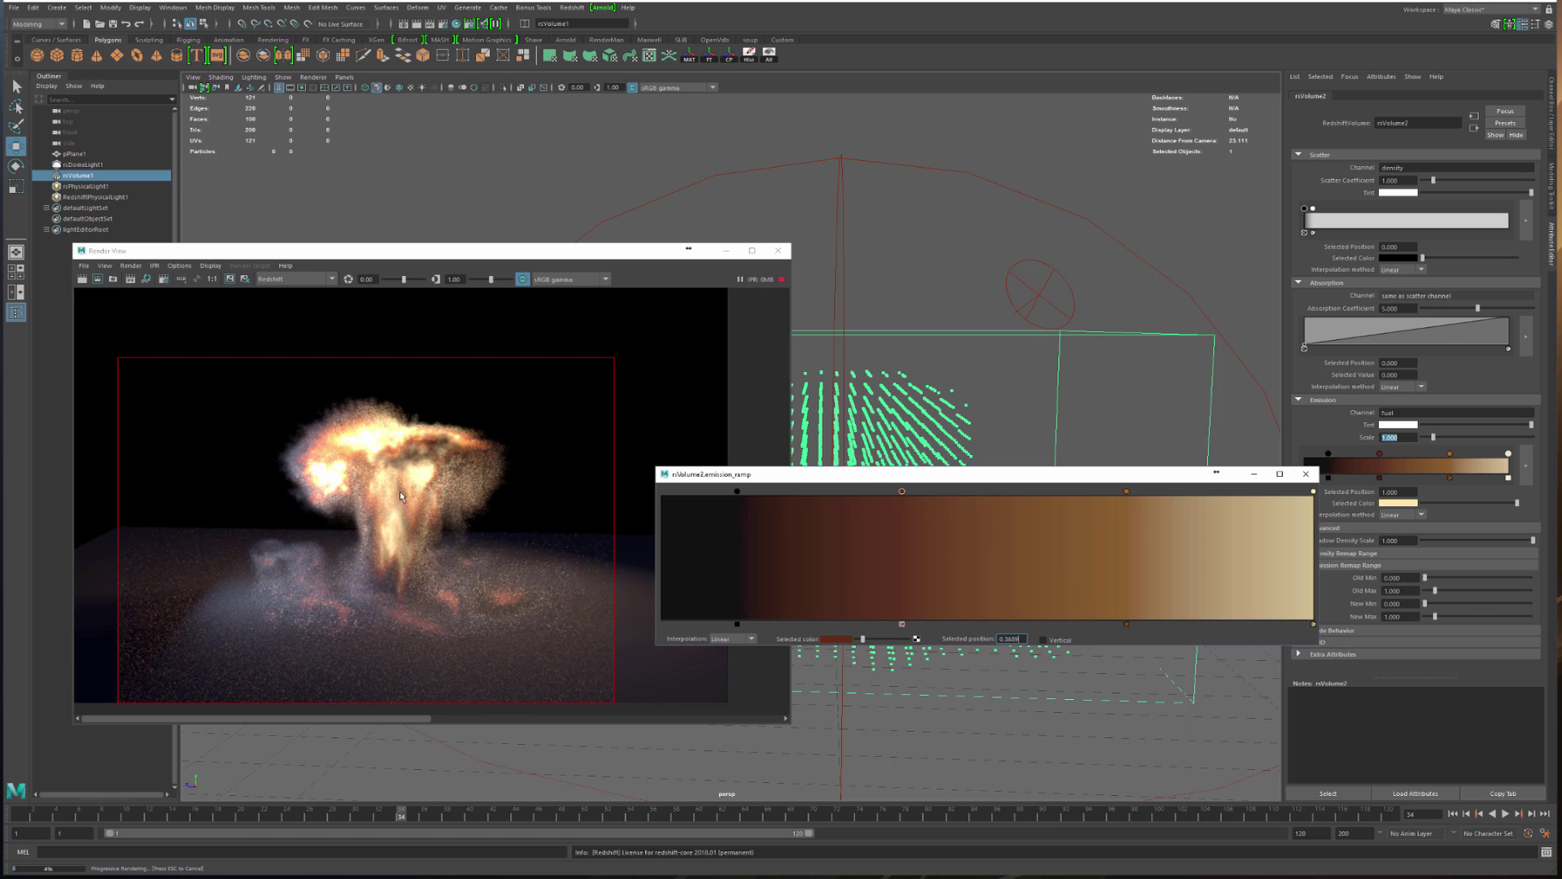
Render a region around the mushroom cloud and examine the grain in its column up close
{"action": "left_click_drag", "start_coordinate": [196, 381], "coordinate": [598, 701]}
{"action": "left_click", "coordinate": [97, 281]}
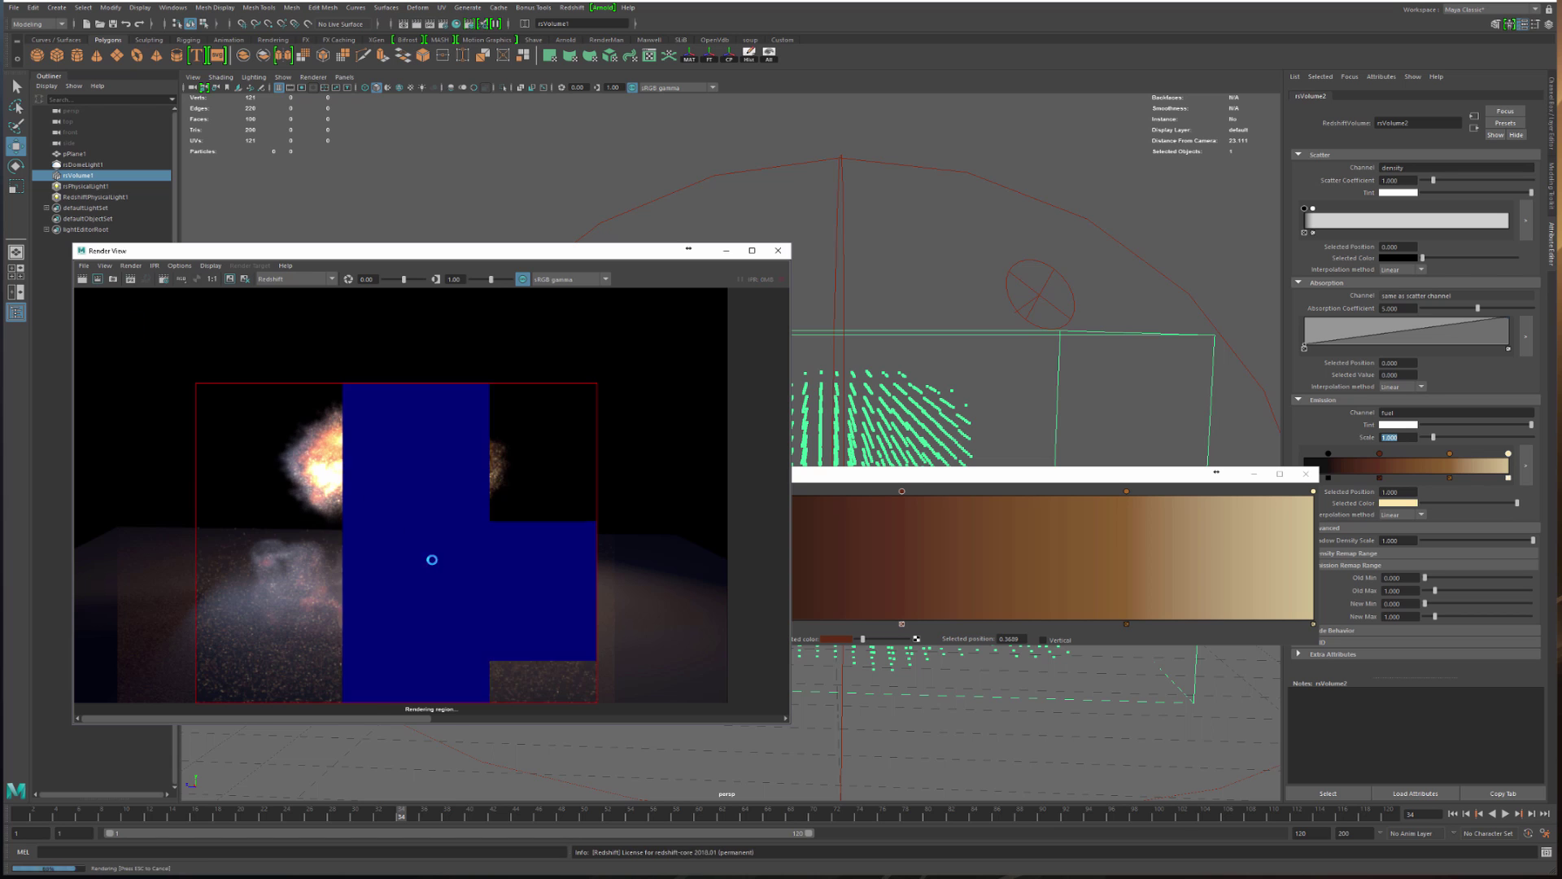
{"action": "scroll", "coordinate": [425, 557], "scroll_direction": "up", "scroll_amount": 5}
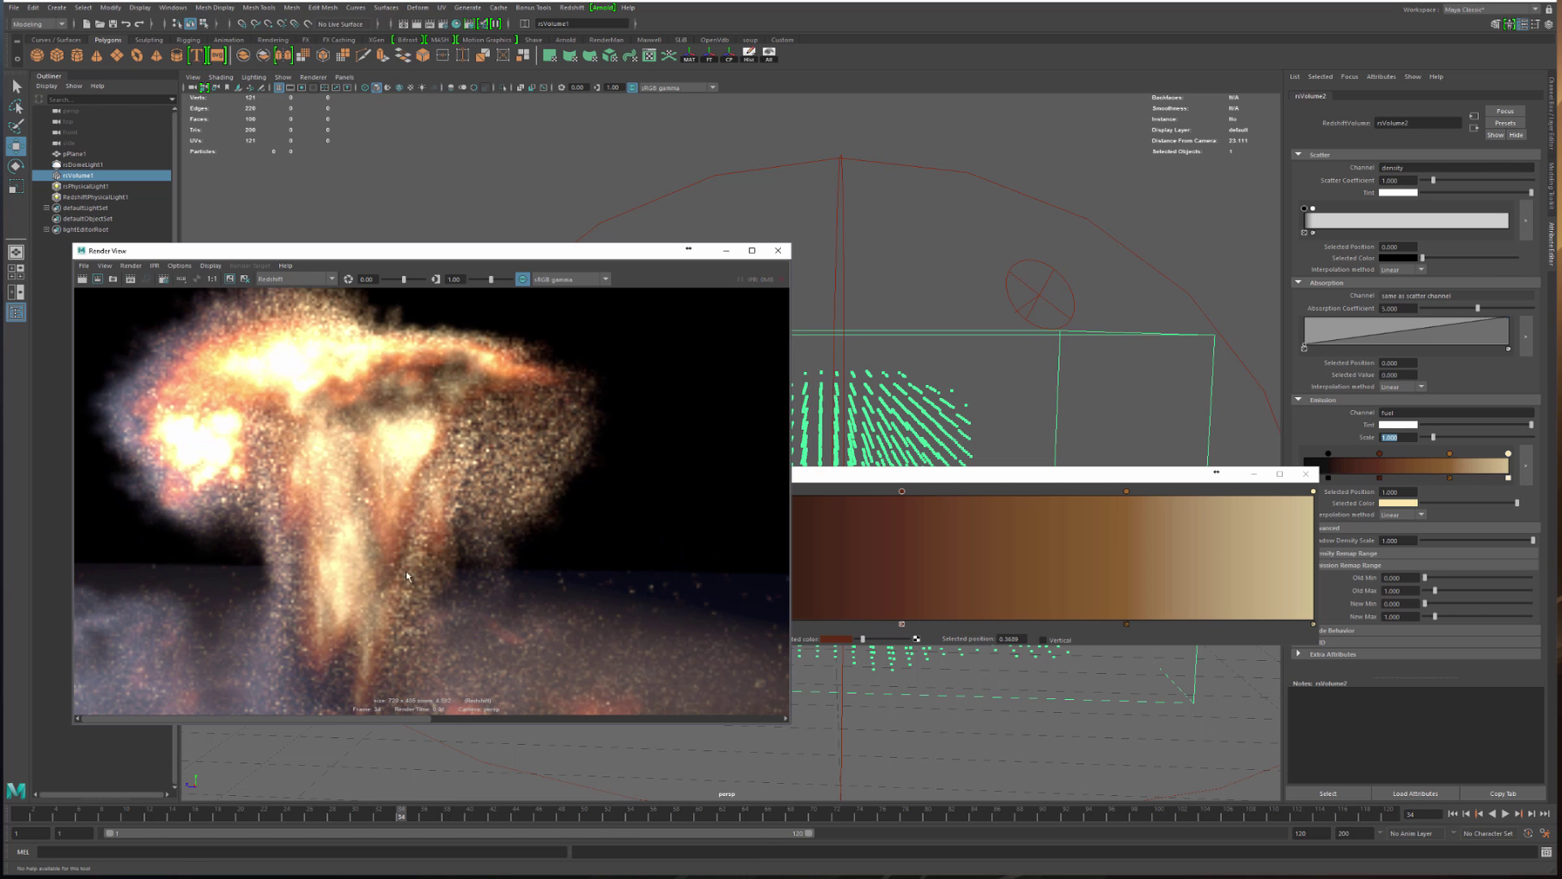
{"action": "middle_click_drag", "start_coordinate": [341, 572], "coordinate": [429, 458], "text": "alt"}
{"action": "scroll", "coordinate": [456, 417], "scroll_direction": "down", "scroll_amount": 5}
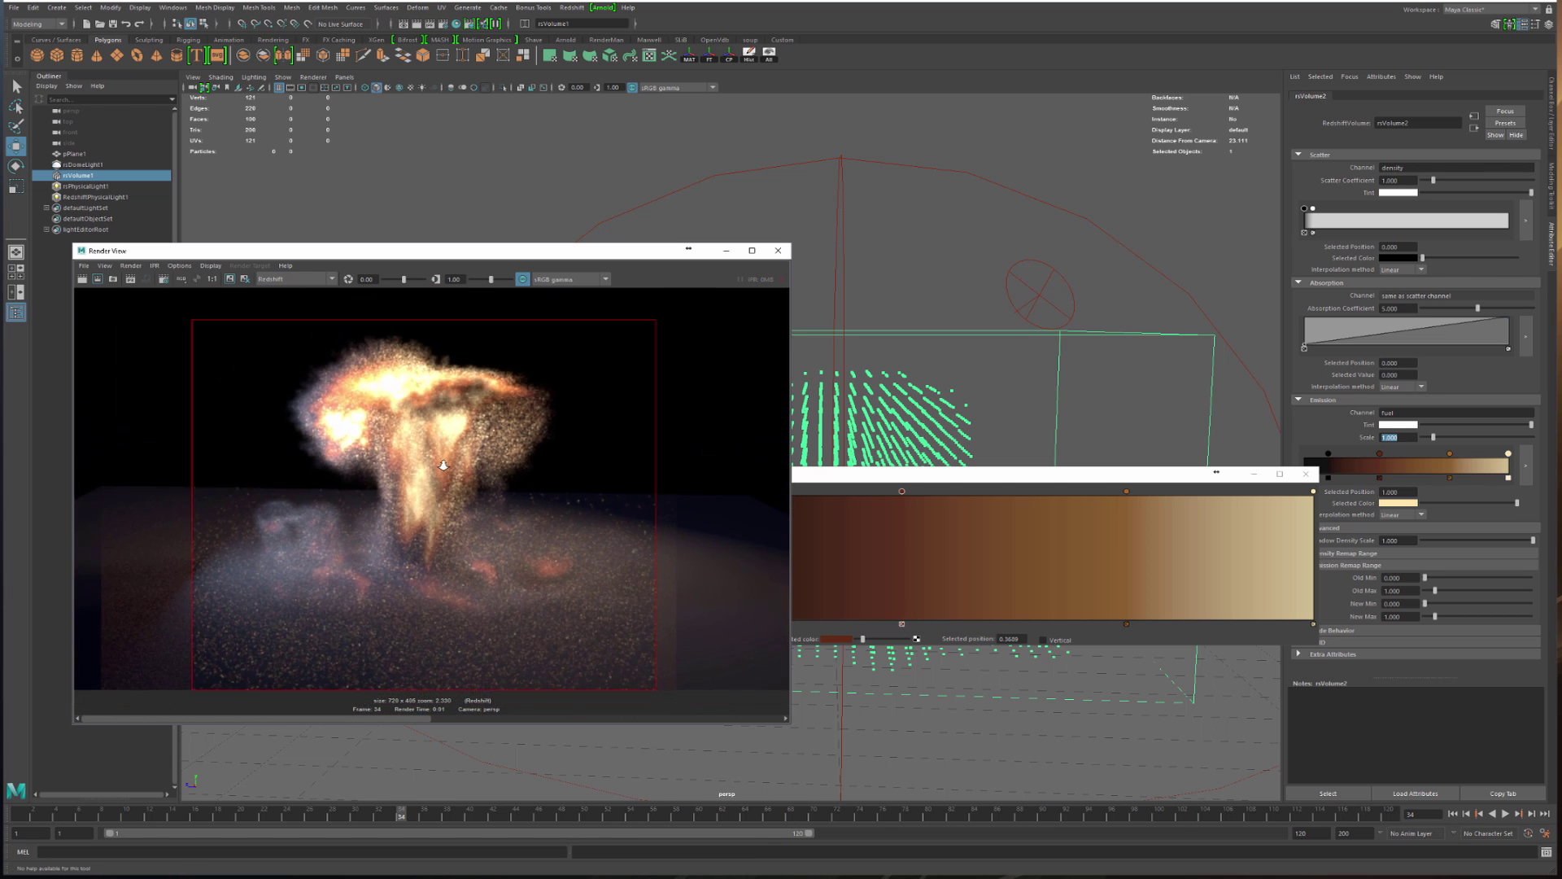
Set the volume Samples of rsPhysicalLight1 to 128
{"action": "left_click_drag", "start_coordinate": [1111, 472], "coordinate": [1011, 633]}
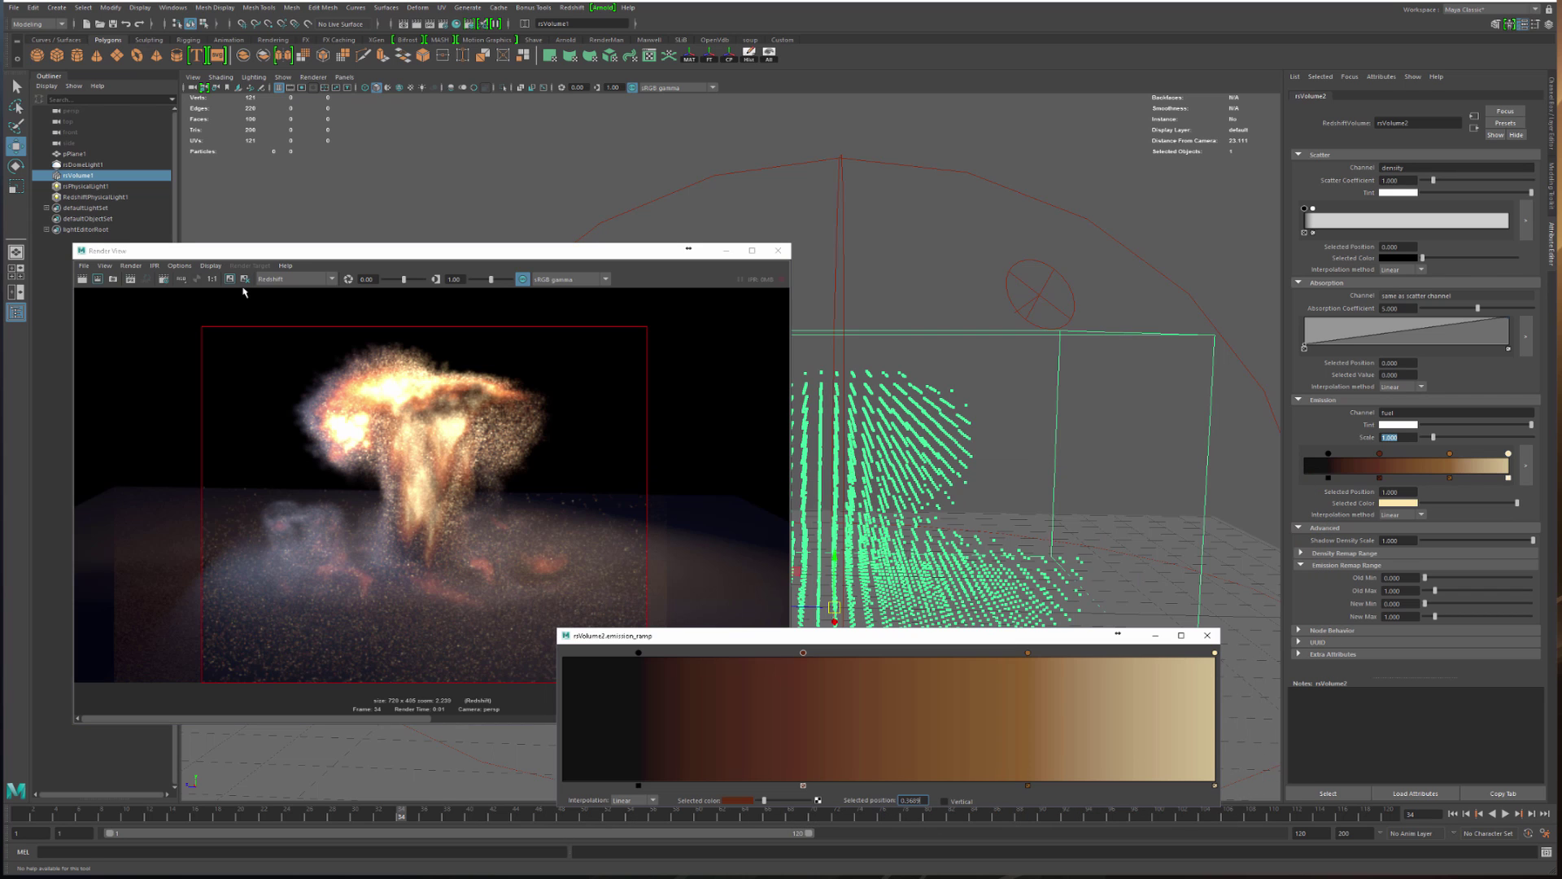
{"action": "left_click", "coordinate": [96, 188]}
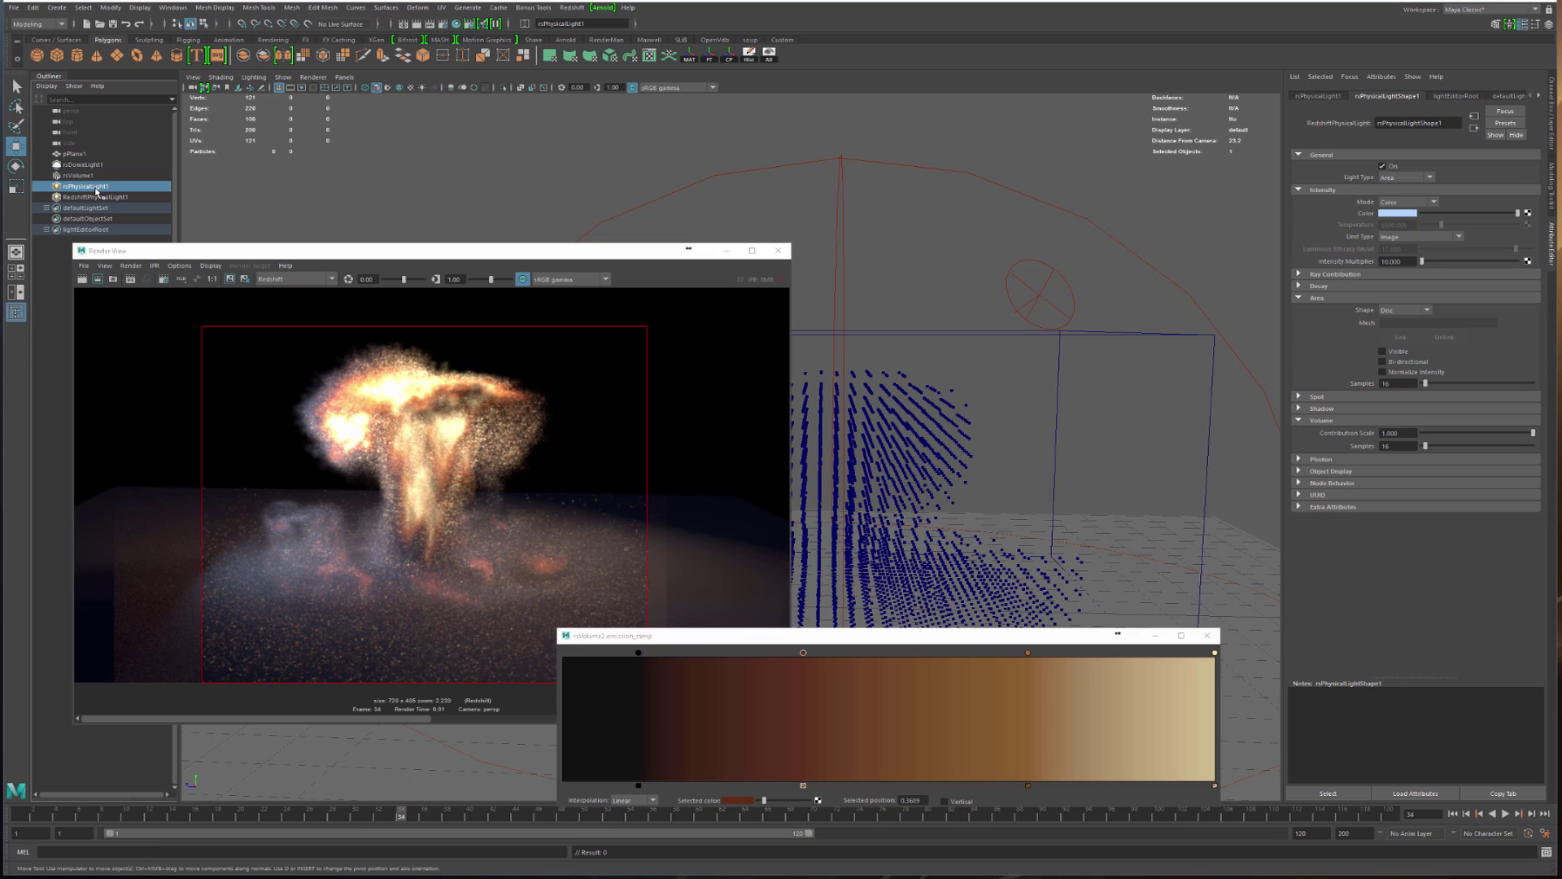
{"action": "left_click", "coordinate": [1392, 446]}
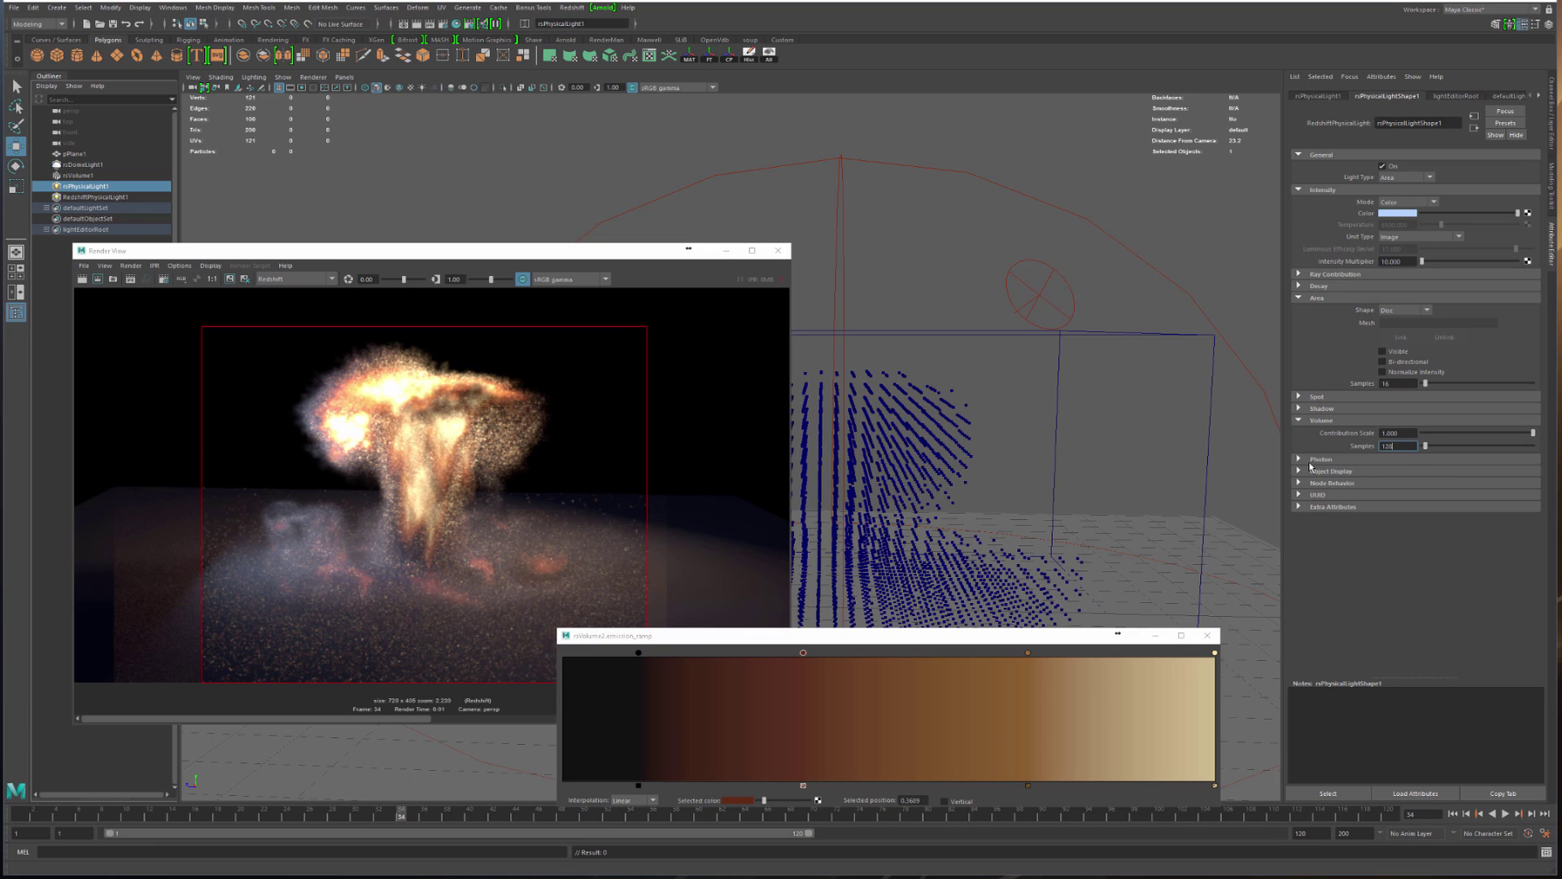
Set the volume Samples of RedshiftPhysicalLight1 to 128 and its volume Contribution Scale to 1
{"action": "left_click", "coordinate": [114, 197]}
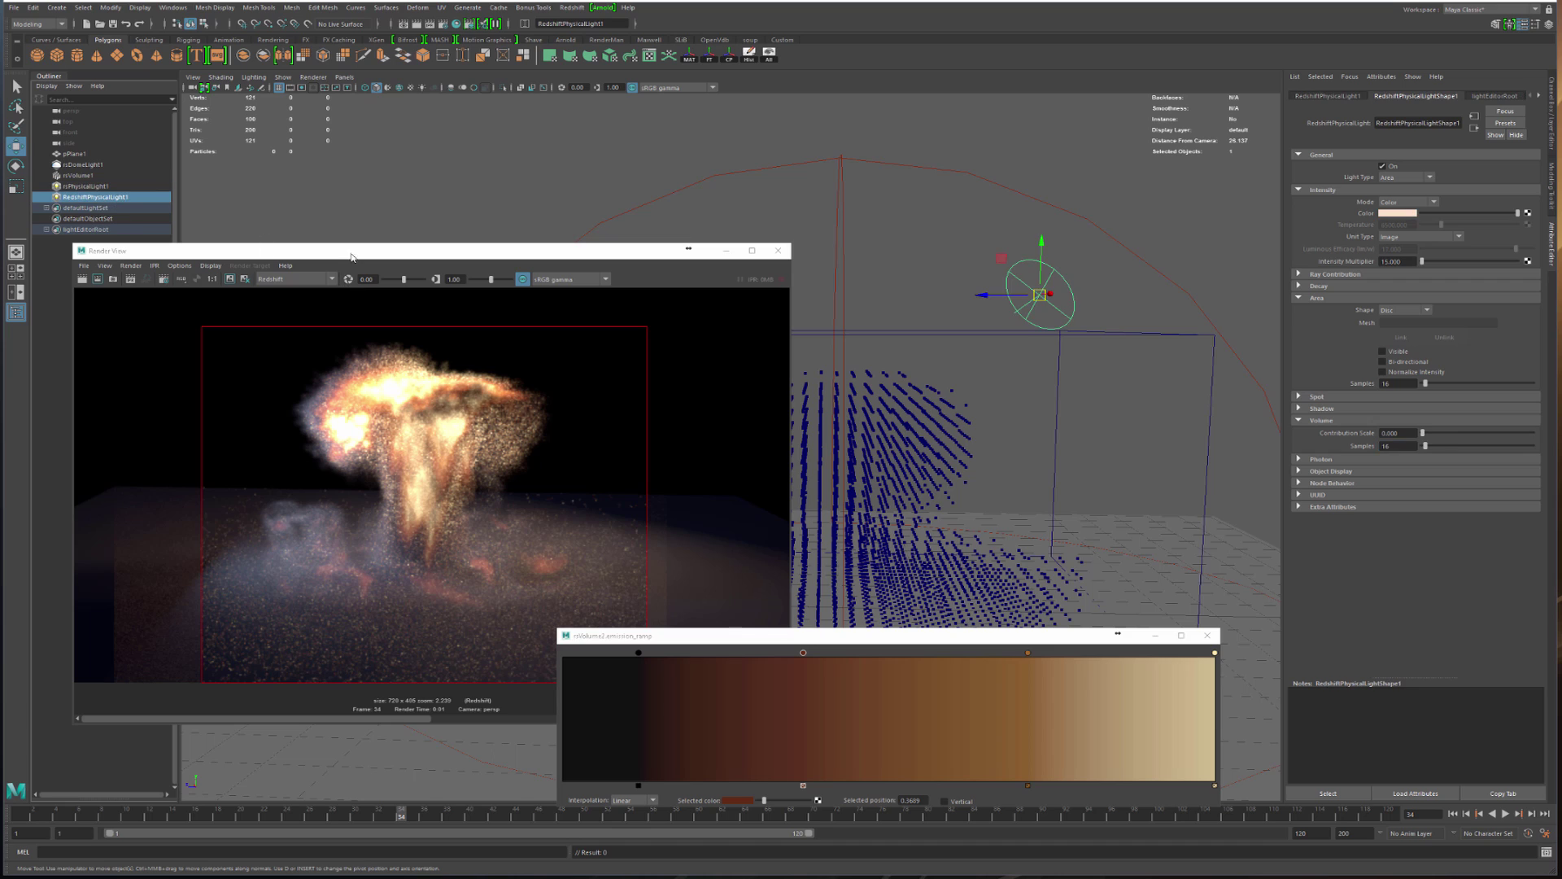
{"action": "left_click", "coordinate": [1396, 445]}
{"action": "type", "text": "128"}
{"action": "key", "text": "Return"}
{"action": "left_click_drag", "start_coordinate": [1438, 436], "coordinate": [1534, 433]}
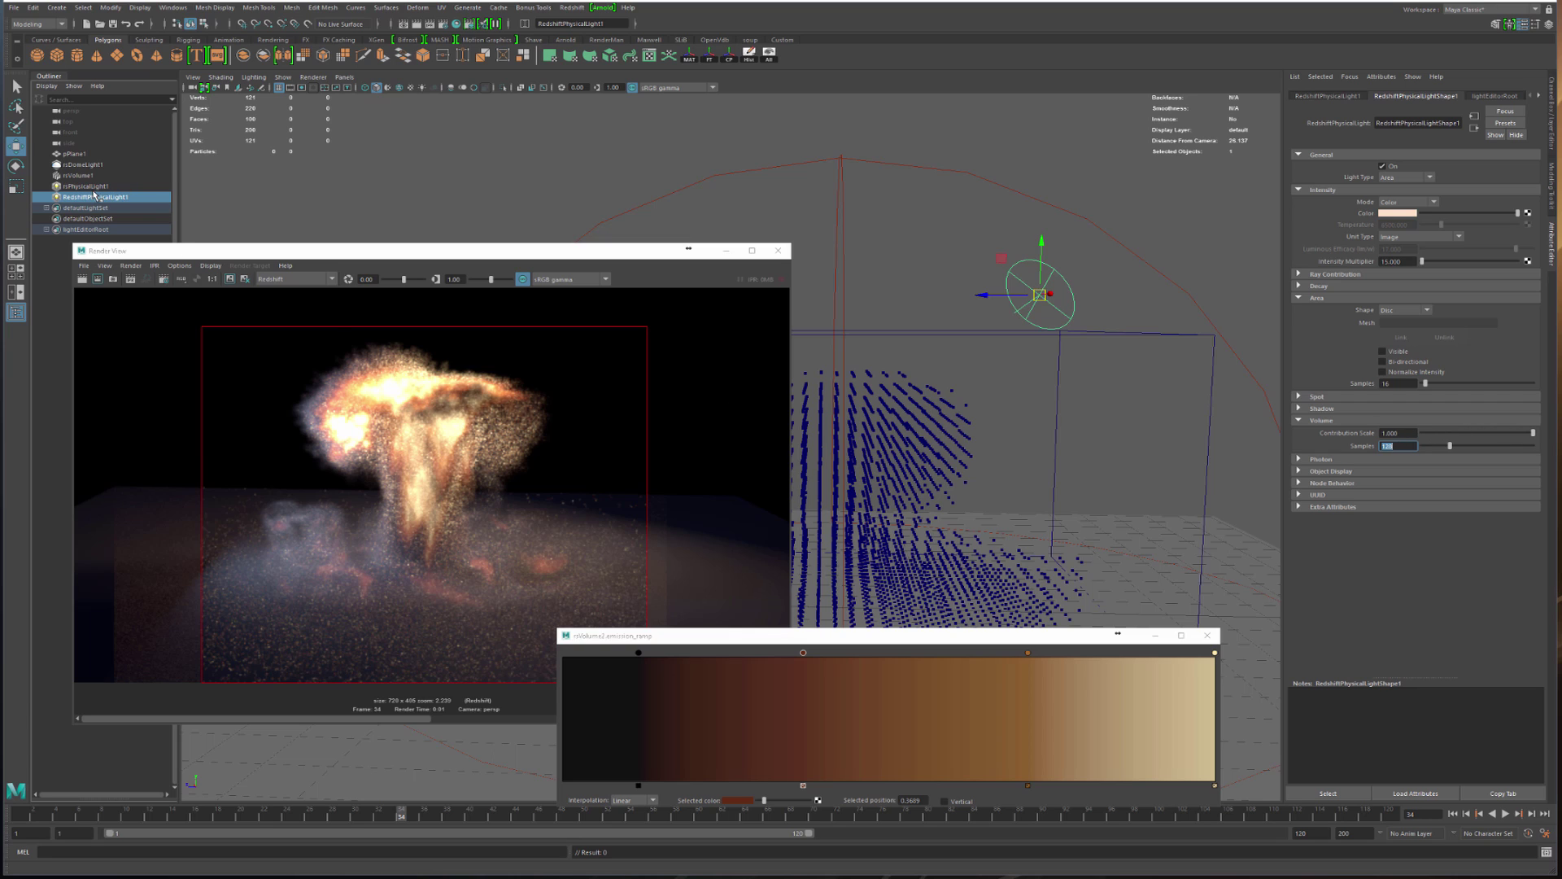
Render the explosion region again, start an IPR render and frame its region around the whole mushroom cloud
{"action": "left_click", "coordinate": [97, 279]}
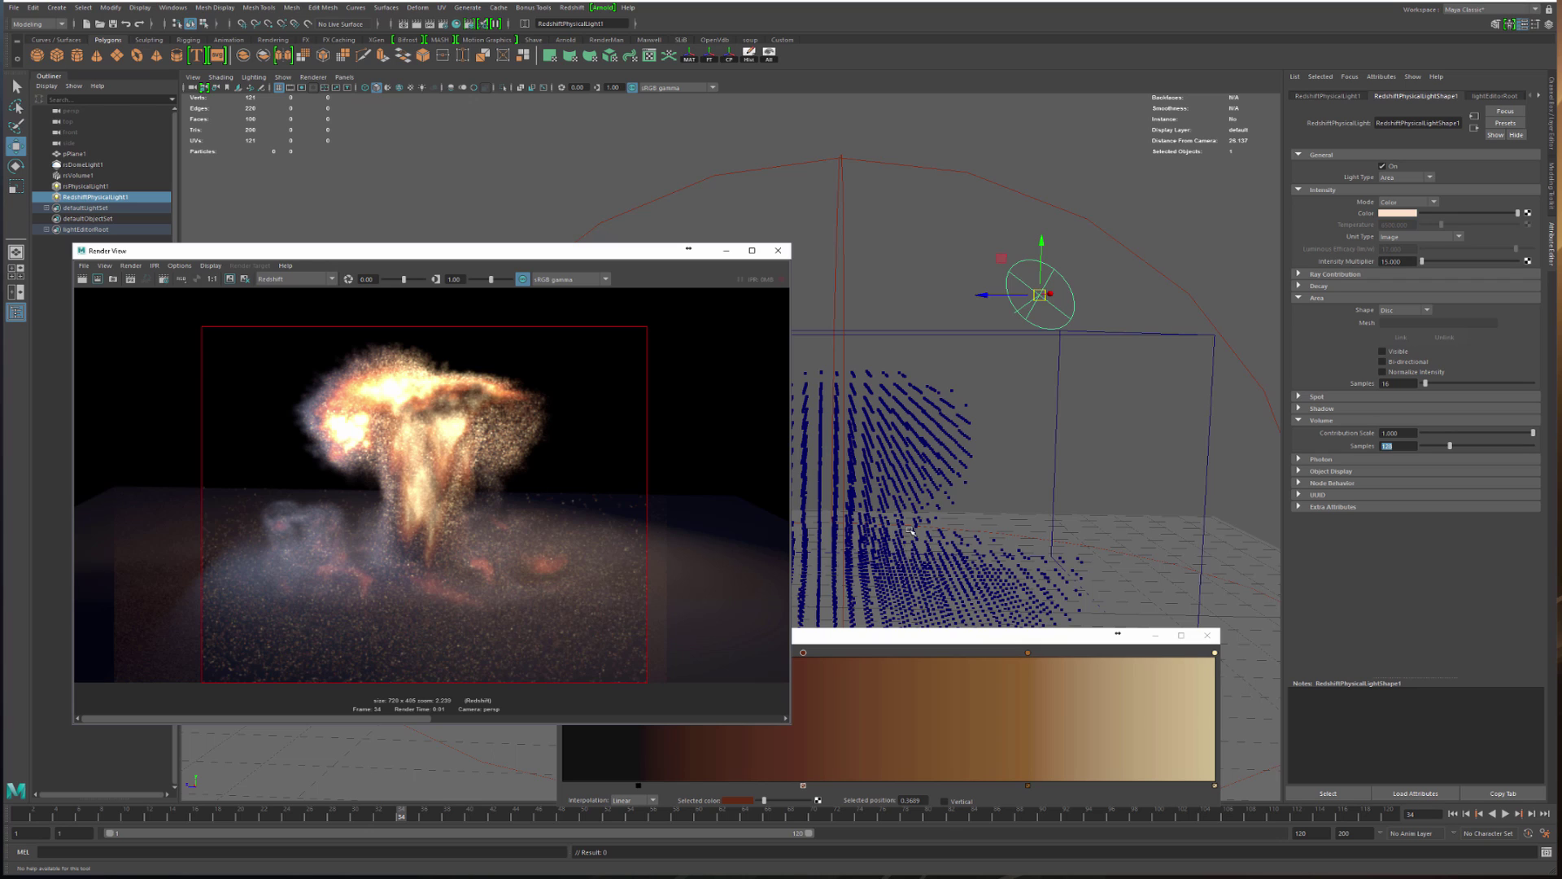
{"action": "left_click", "coordinate": [1408, 434]}
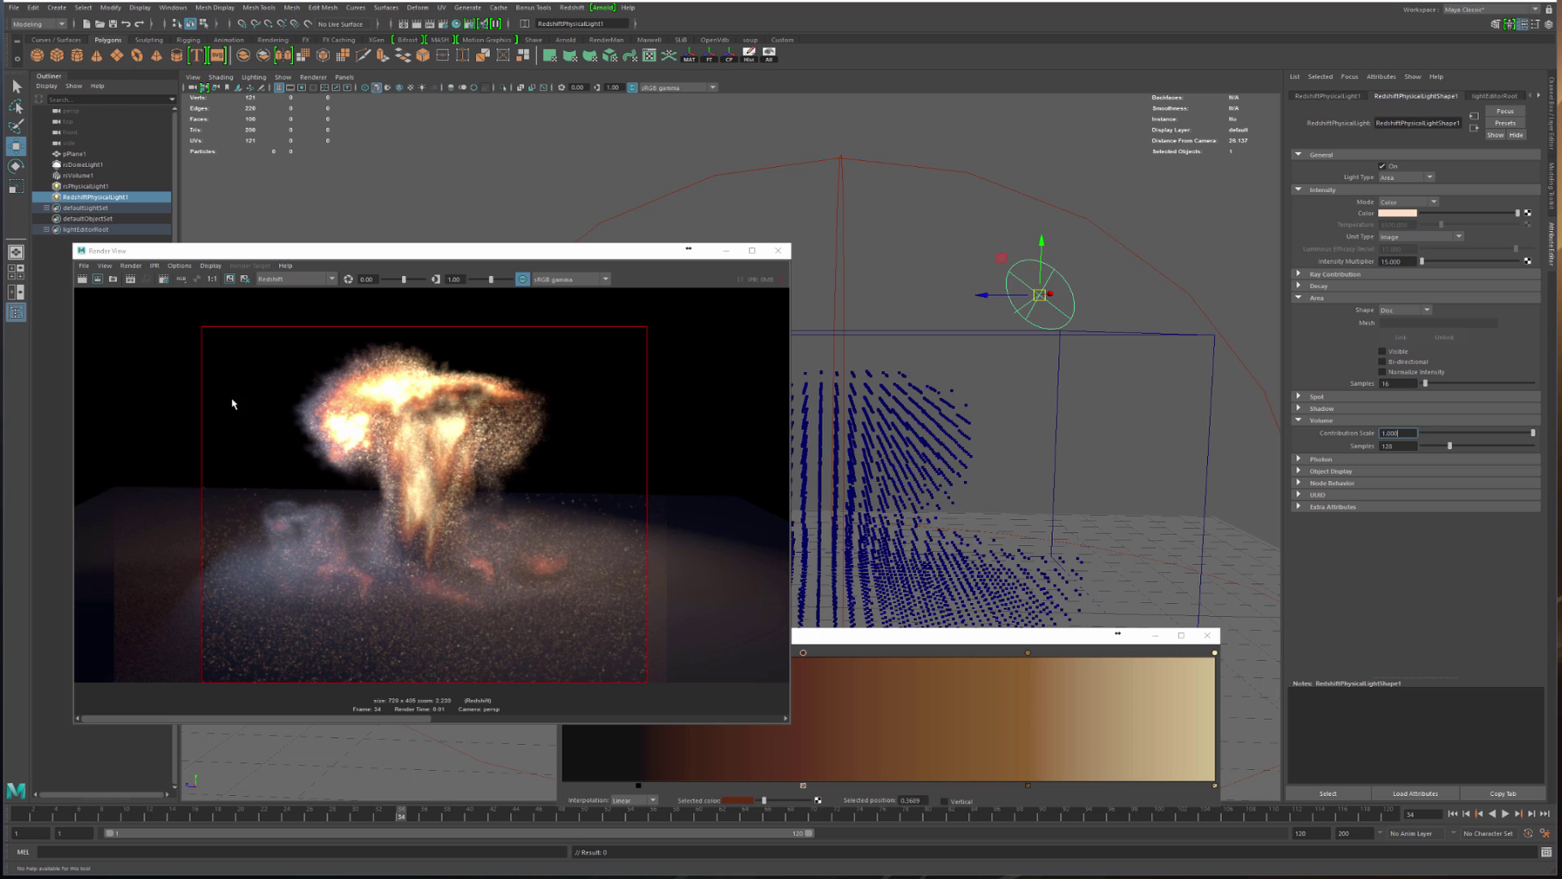
{"action": "left_click", "coordinate": [131, 281]}
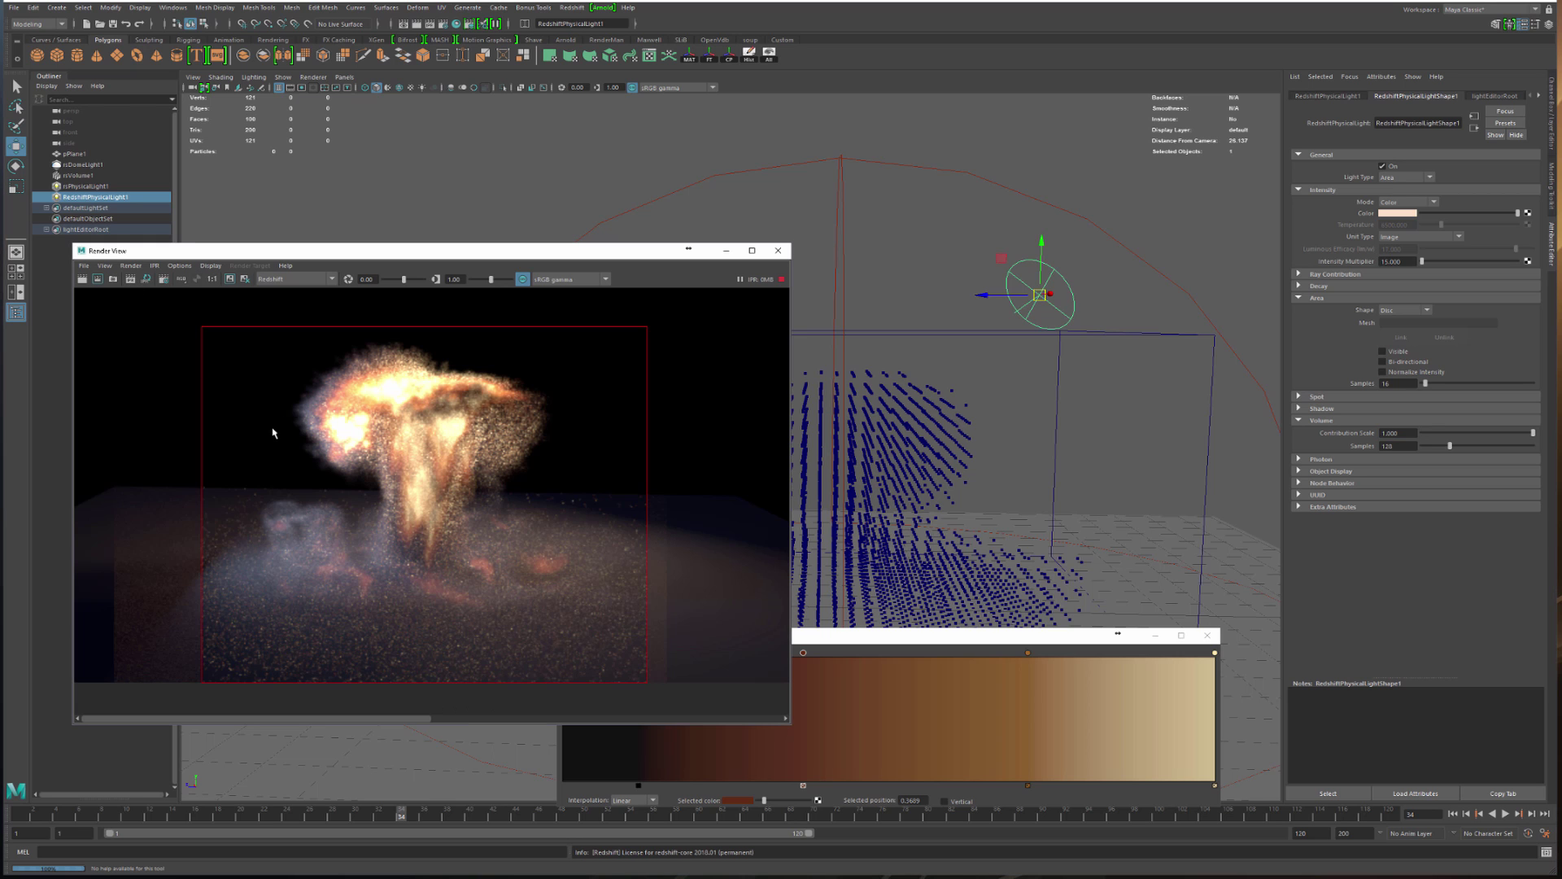
{"action": "left_click_drag", "start_coordinate": [207, 324], "coordinate": [670, 682]}
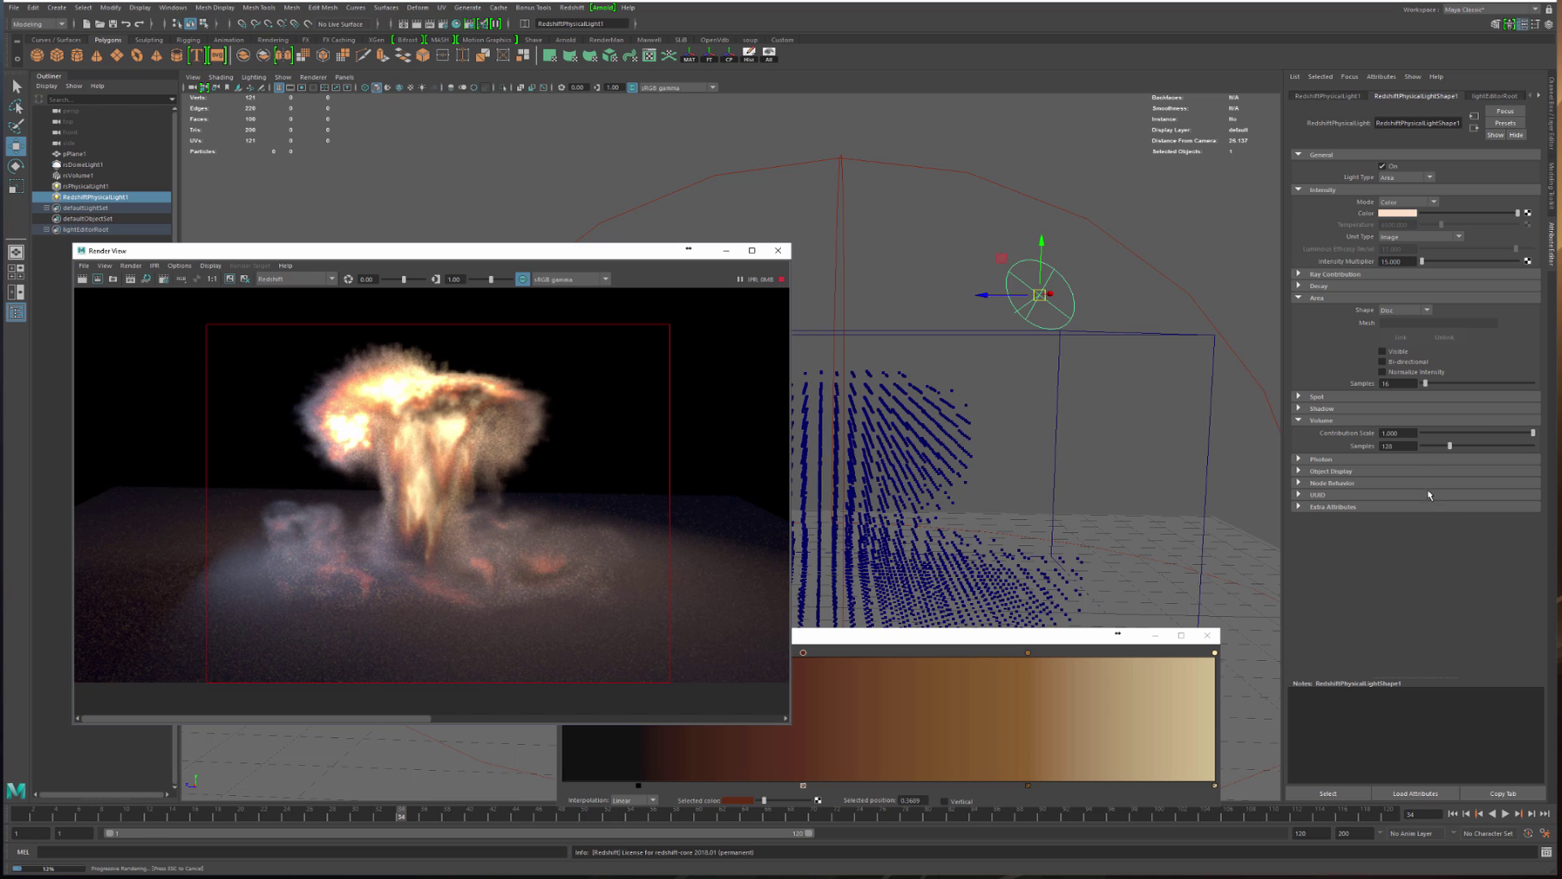
Try a volume Contribution Scale of 0 on RedshiftPhysicalLight1, restore it to 1, and check both physical lights' volume settings
{"action": "left_click_drag", "start_coordinate": [1534, 432], "coordinate": [1379, 445]}
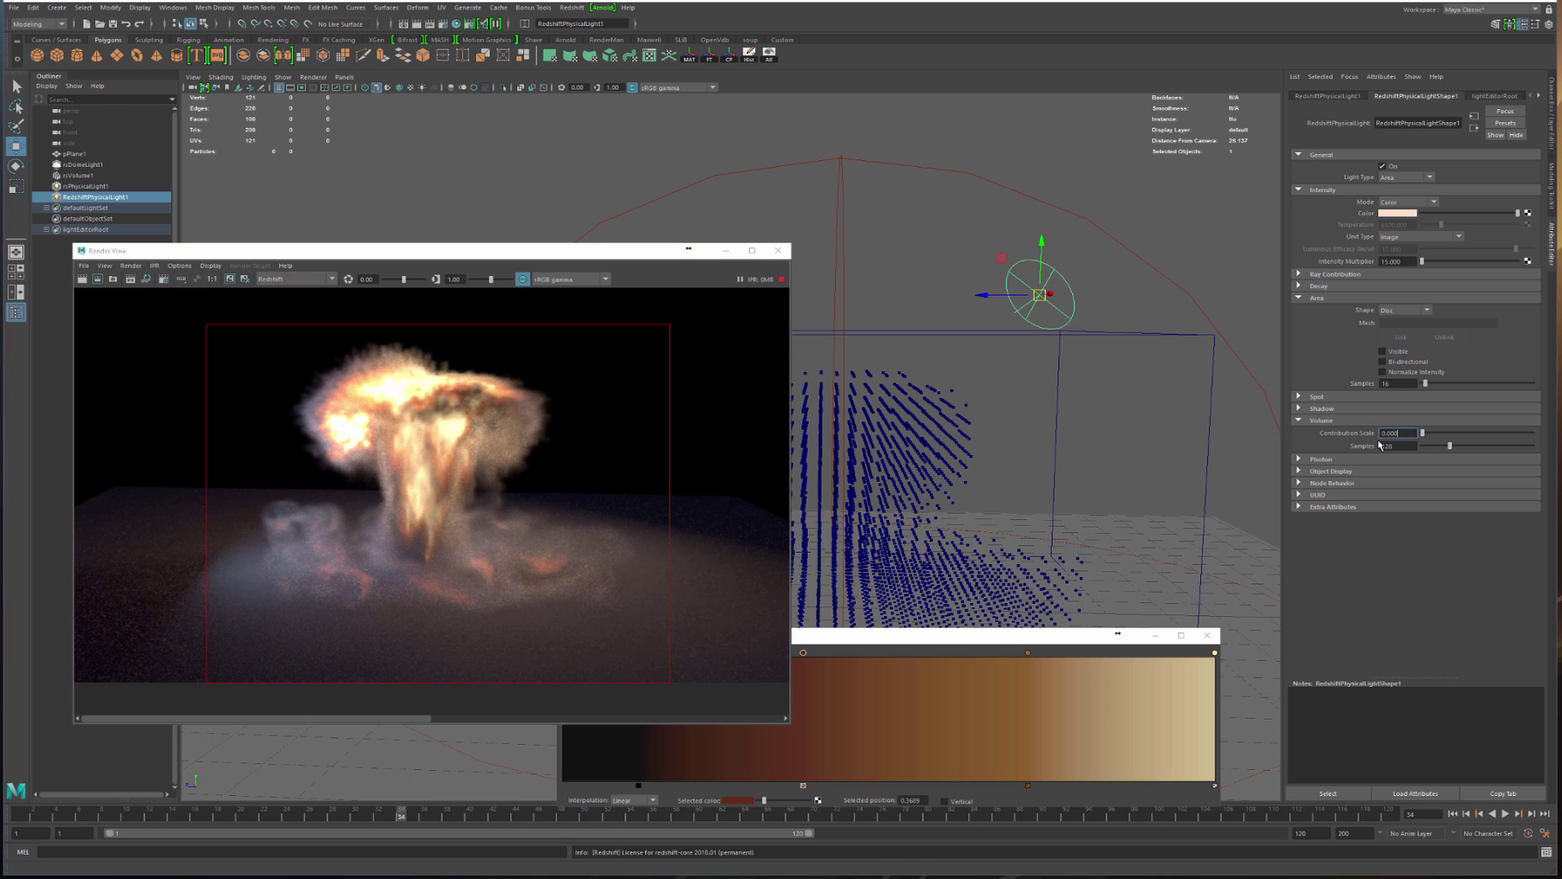
{"action": "left_click_drag", "start_coordinate": [1533, 433], "coordinate": [1207, 443]}
{"action": "left_click", "coordinate": [85, 187]}
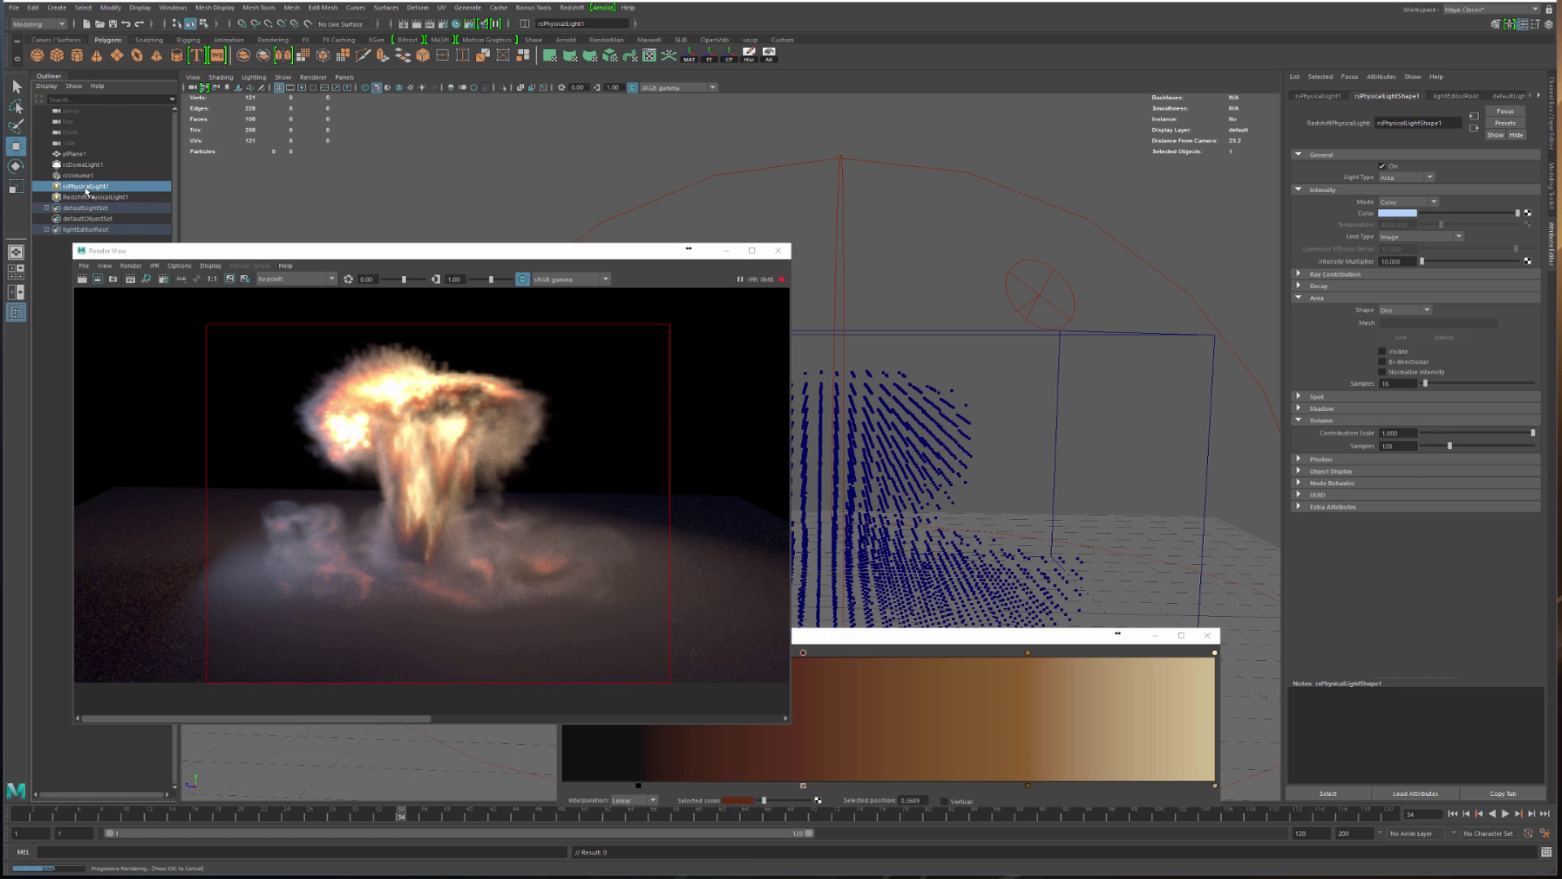
{"action": "left_click", "coordinate": [106, 199]}
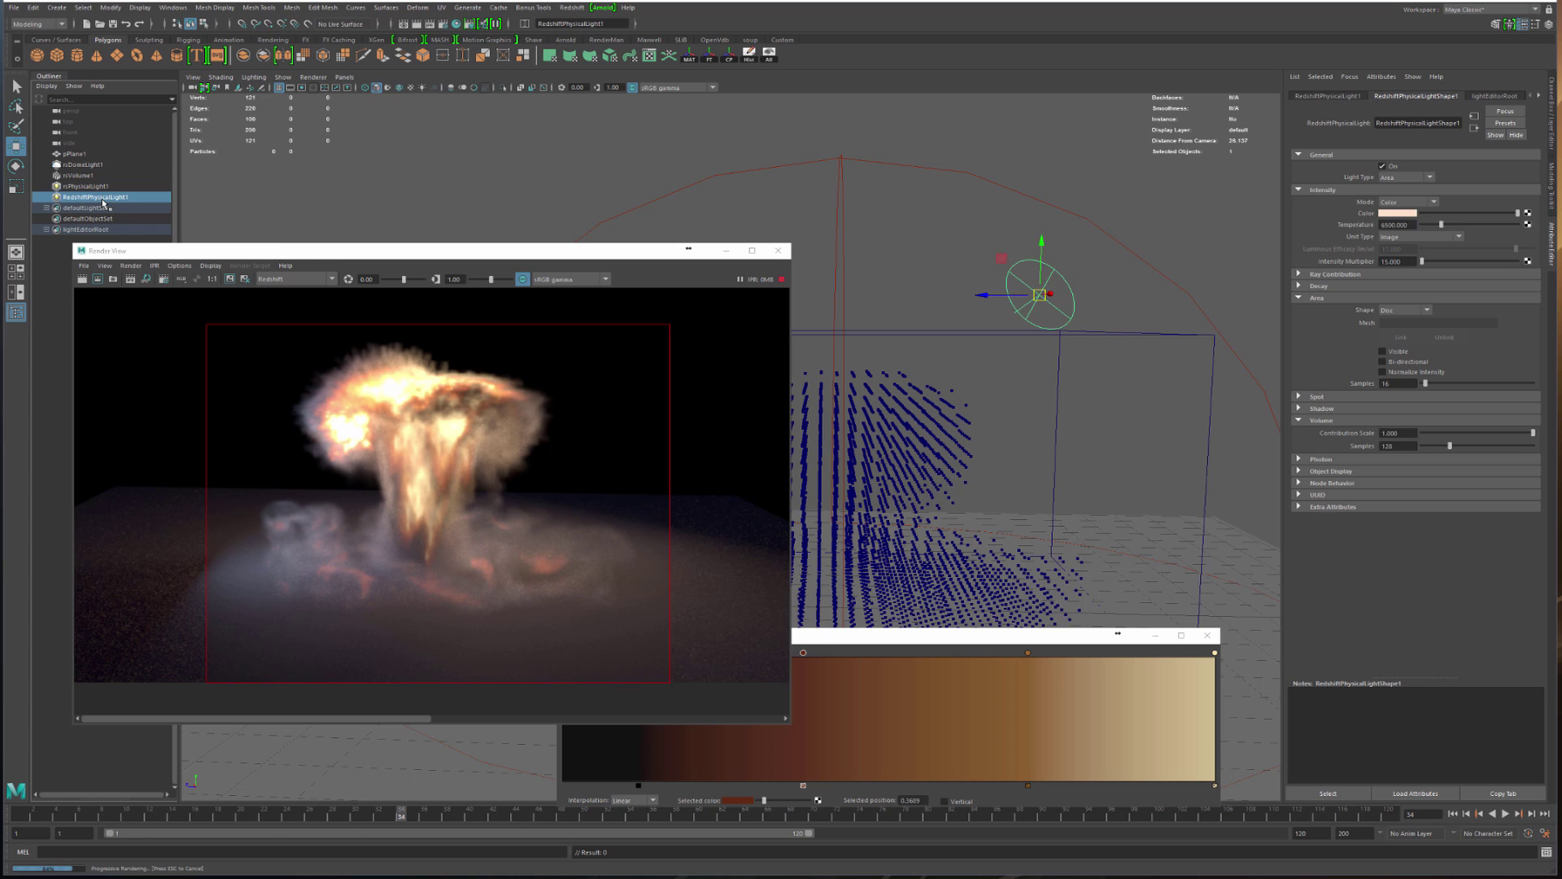
Try a volume Contribution Scale of 1 on the dome light in the IPR region, then return it to 0
{"action": "left_click", "coordinate": [93, 166]}
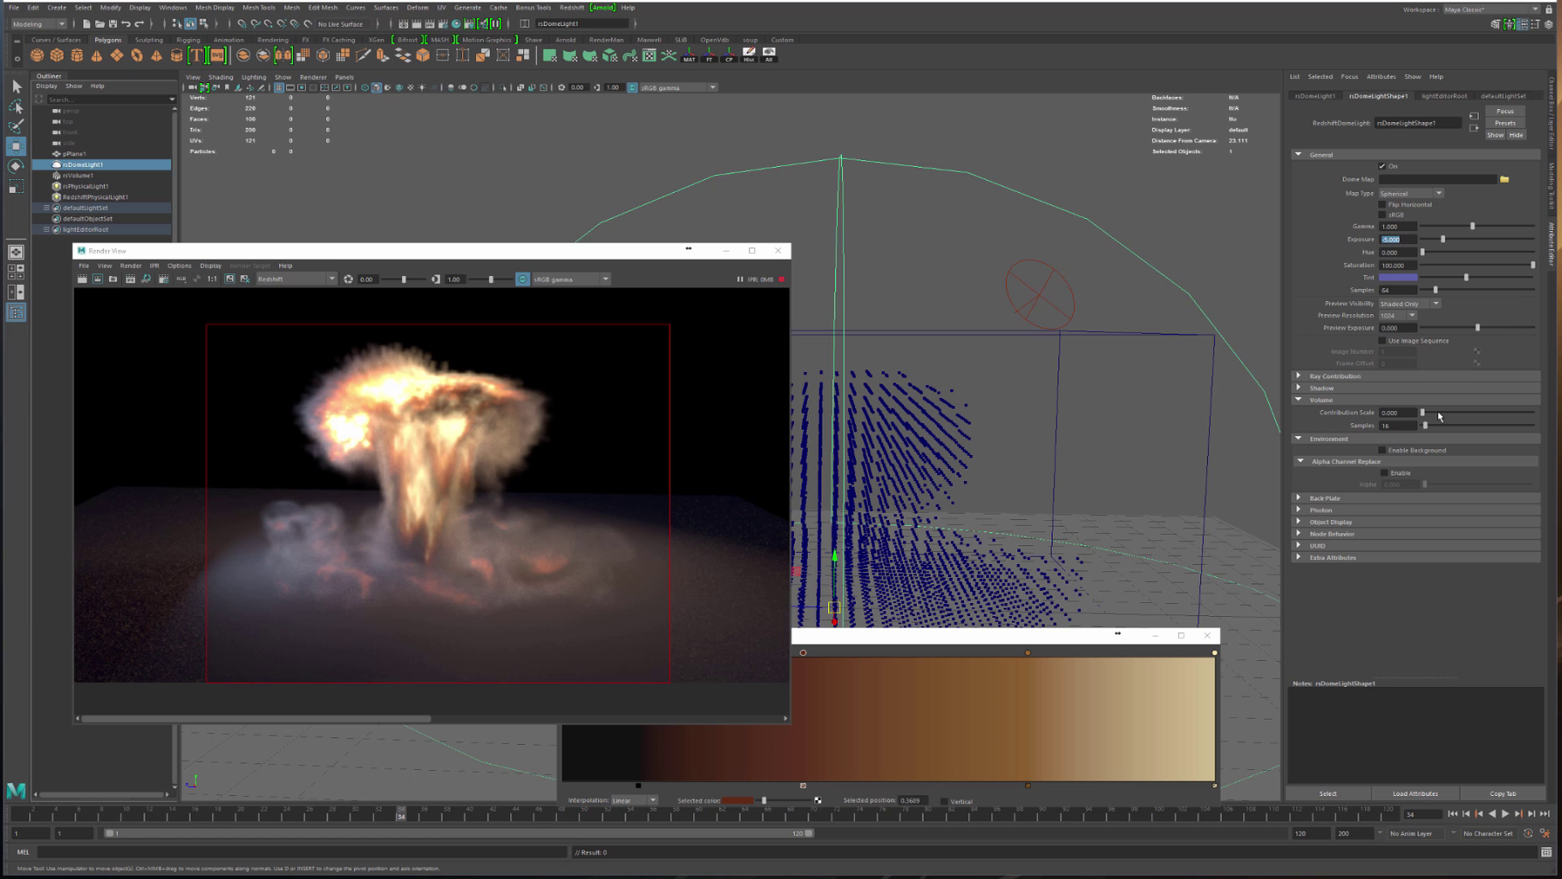
{"action": "left_click_drag", "start_coordinate": [1438, 416], "coordinate": [1533, 412]}
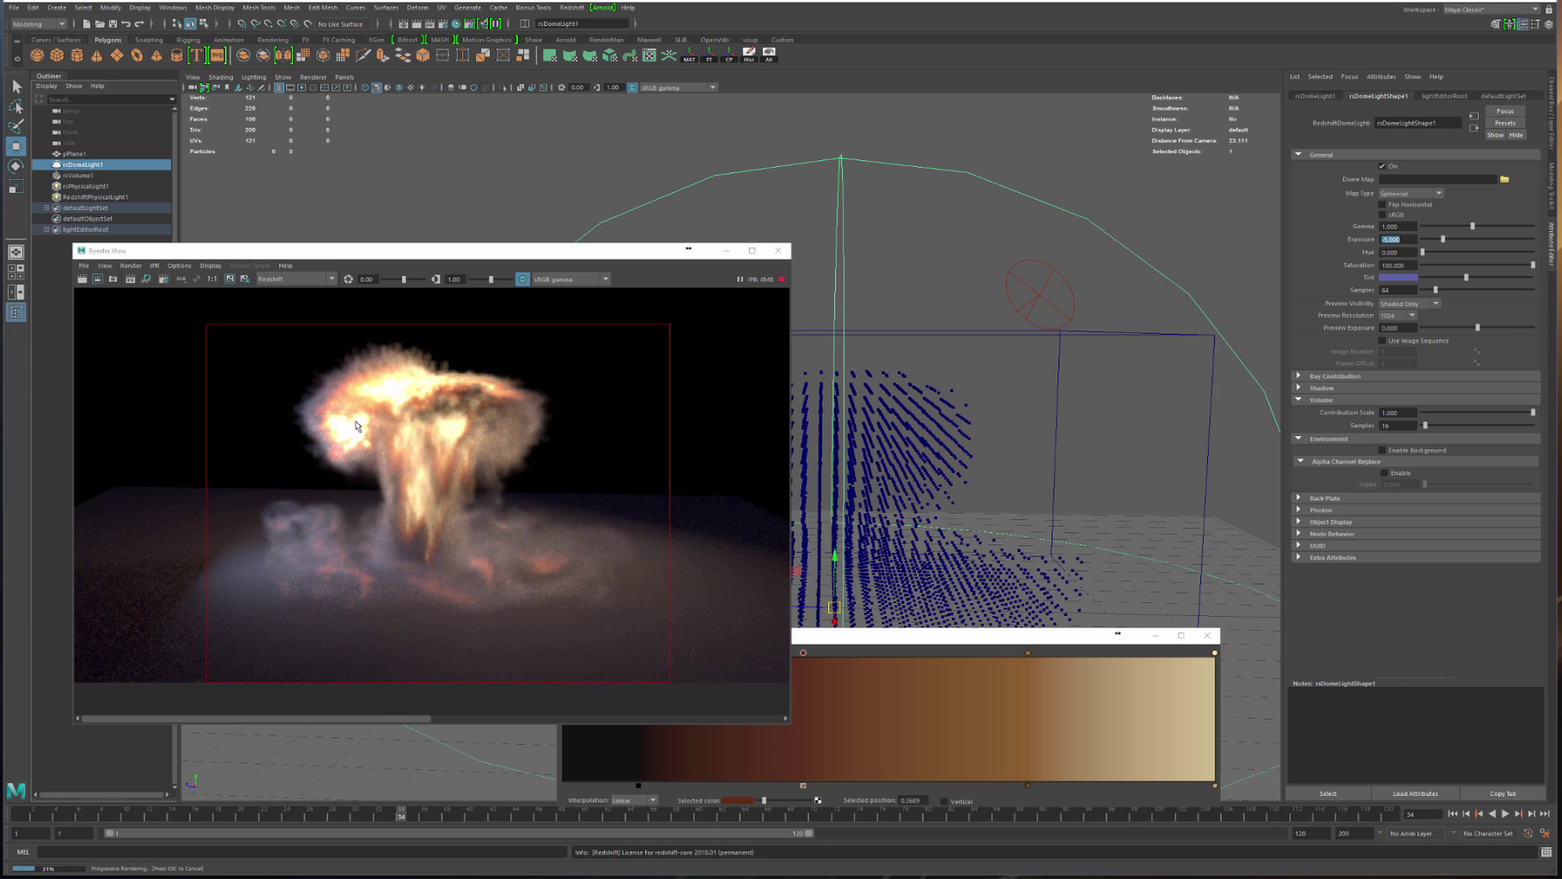
{"action": "left_click_drag", "start_coordinate": [224, 338], "coordinate": [653, 682]}
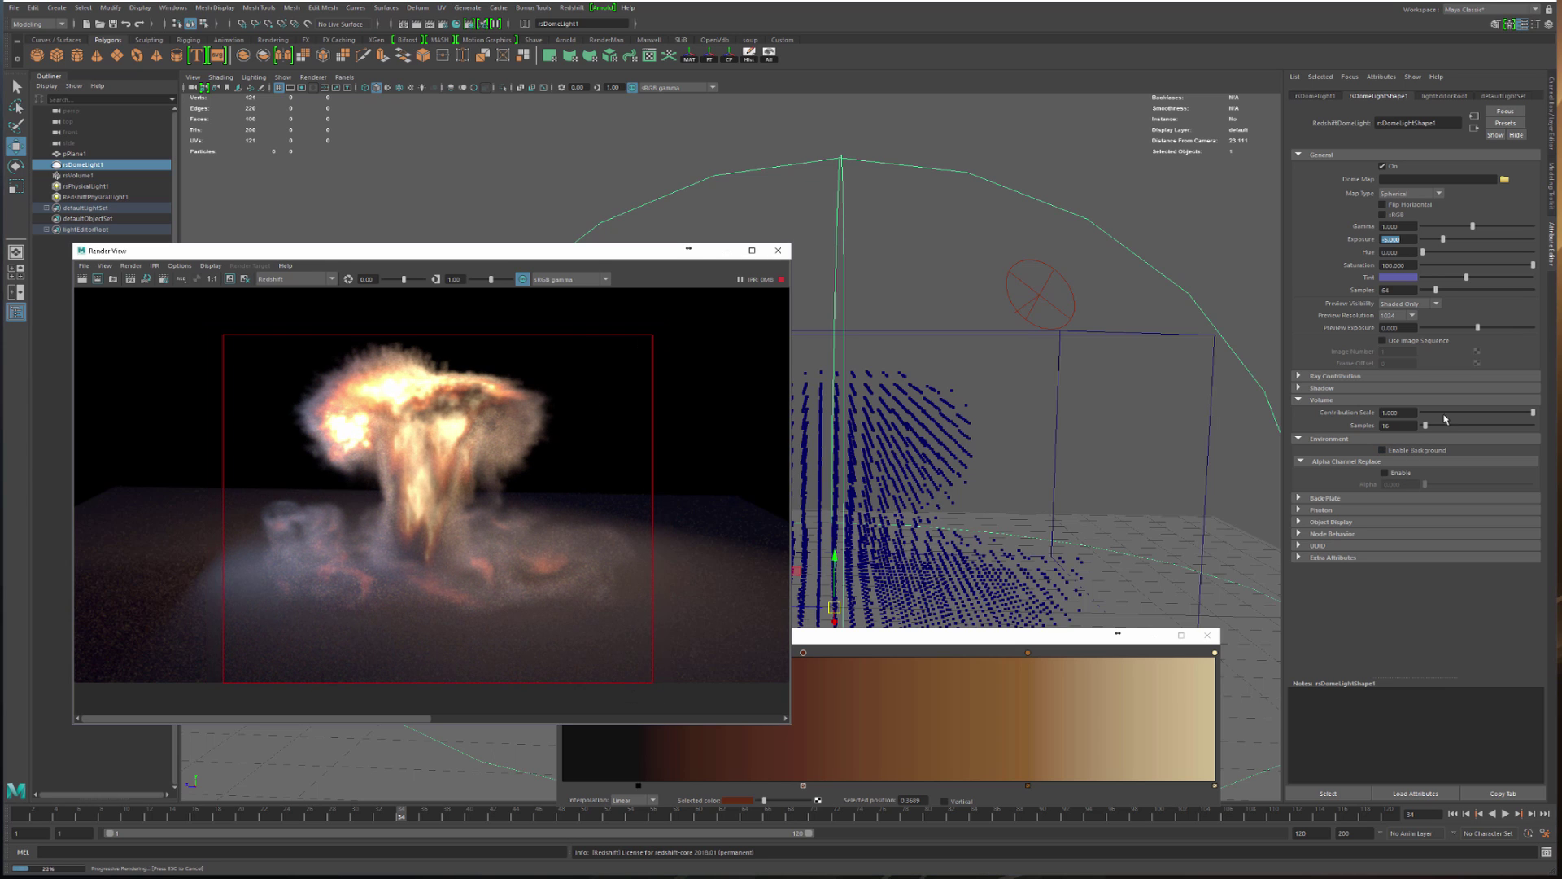
{"action": "left_click_drag", "start_coordinate": [1445, 413], "coordinate": [1317, 427]}
Set the dome light's volume Samples to 128 and render the explosion region
{"action": "left_click", "coordinate": [1403, 427]}
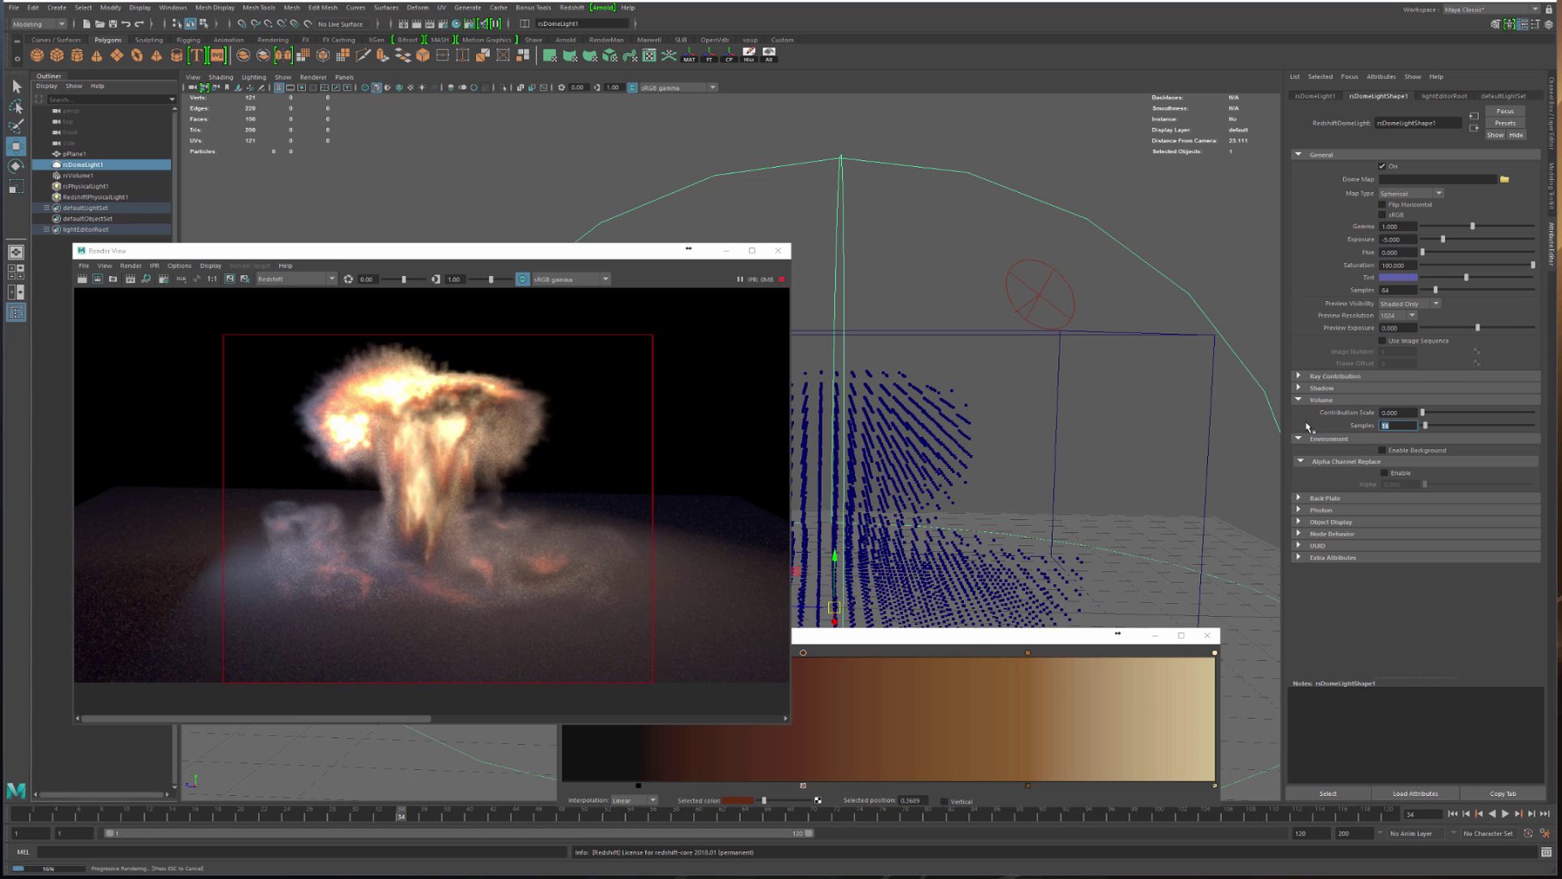
{"action": "type", "text": "128"}
{"action": "key", "text": "Return"}
{"action": "left_click", "coordinate": [97, 279]}
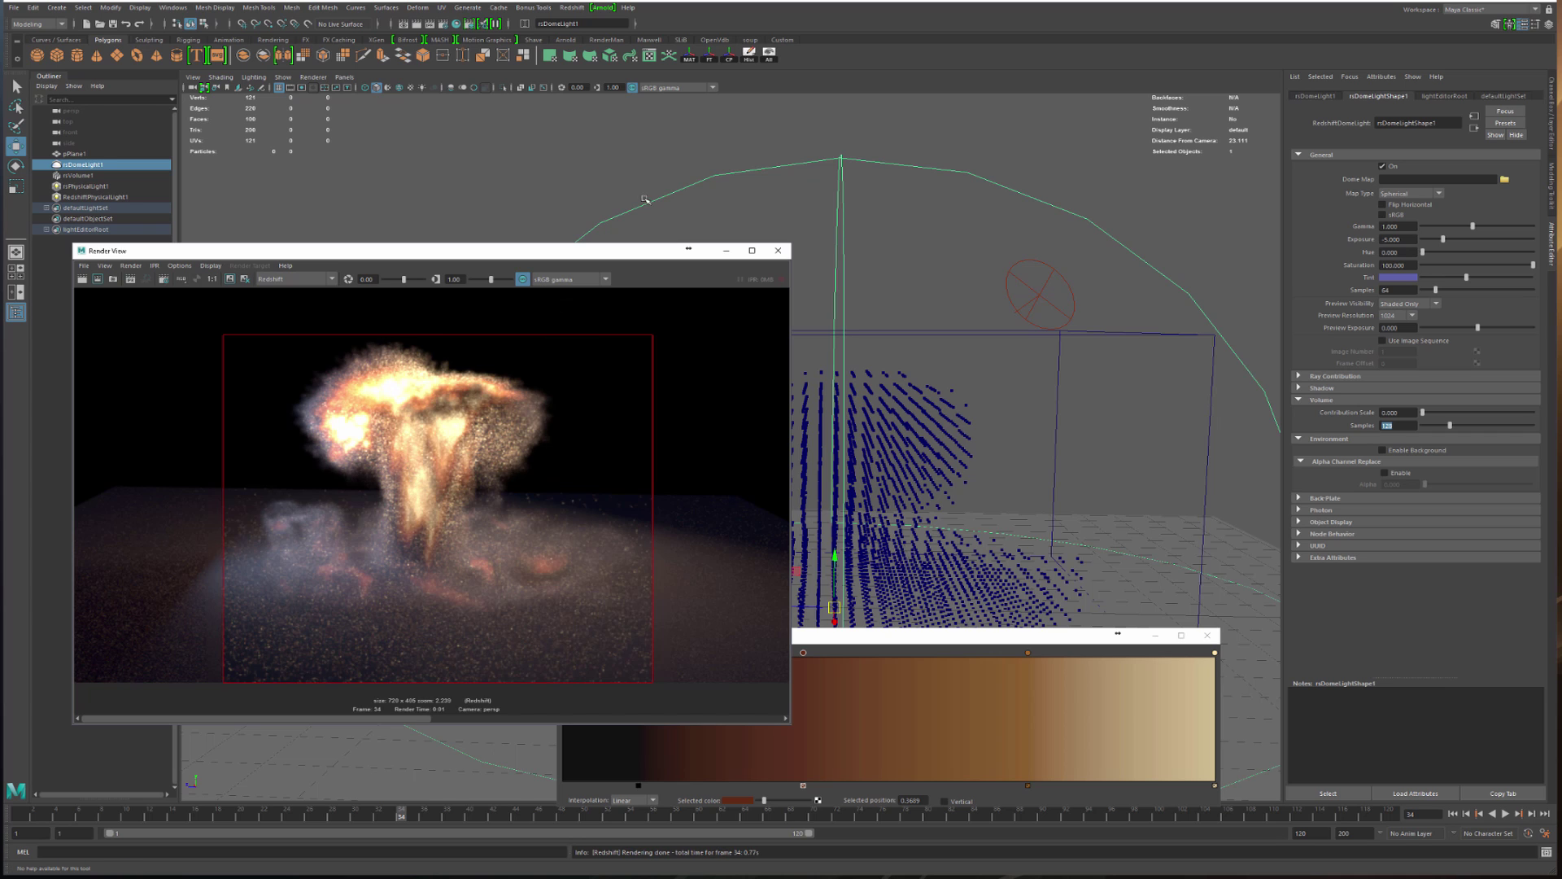
Enable the Volume sampling override in the Redshift render settings and replace its samples with 256
{"action": "left_click", "coordinate": [444, 24]}
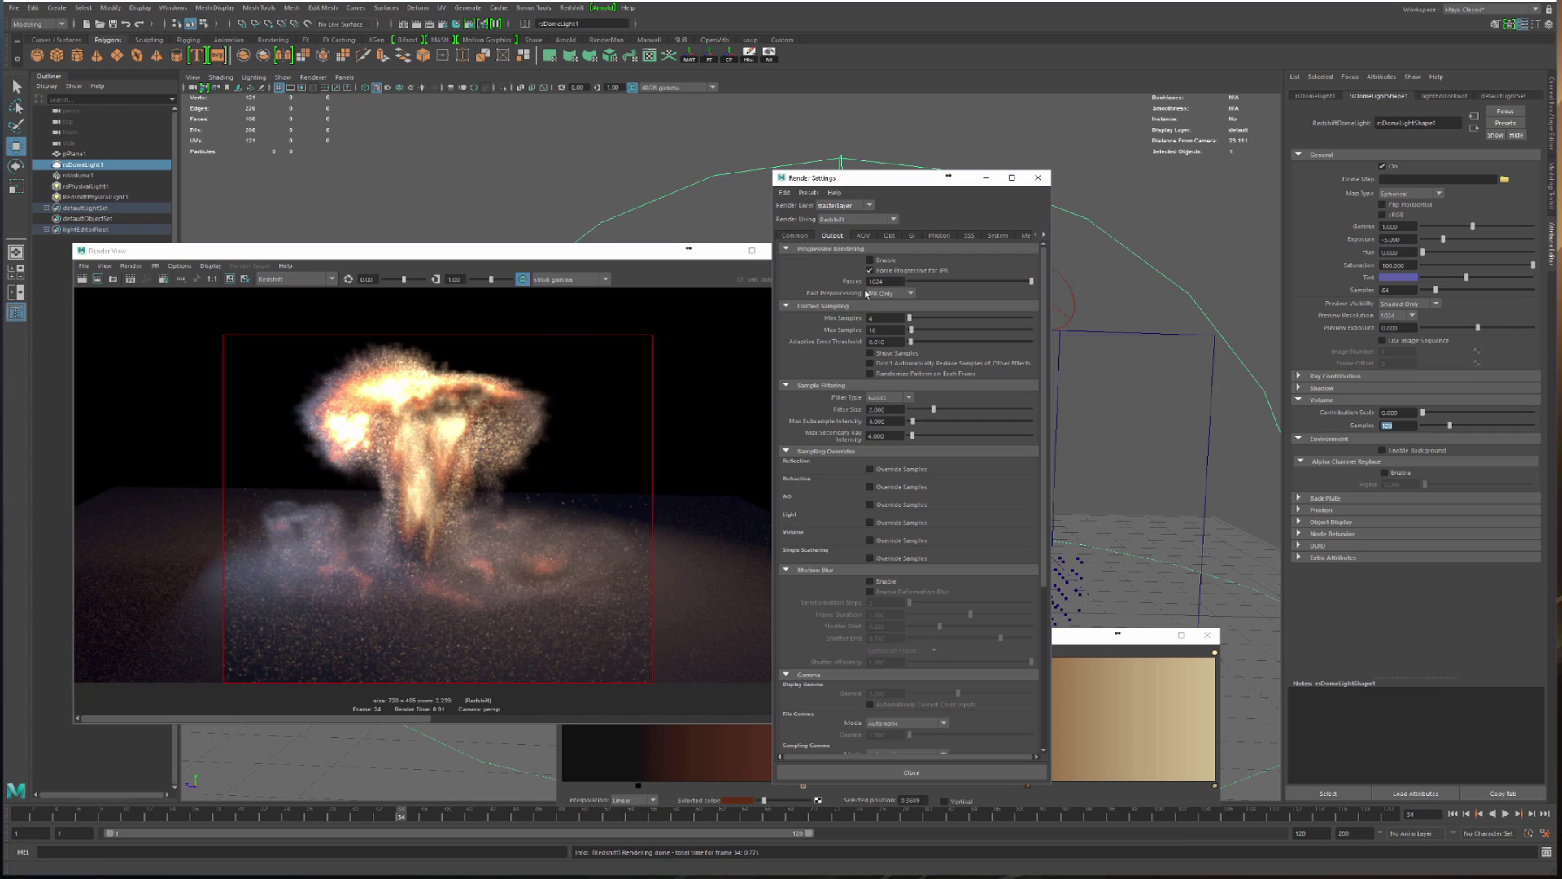
{"action": "left_click", "coordinate": [869, 540]}
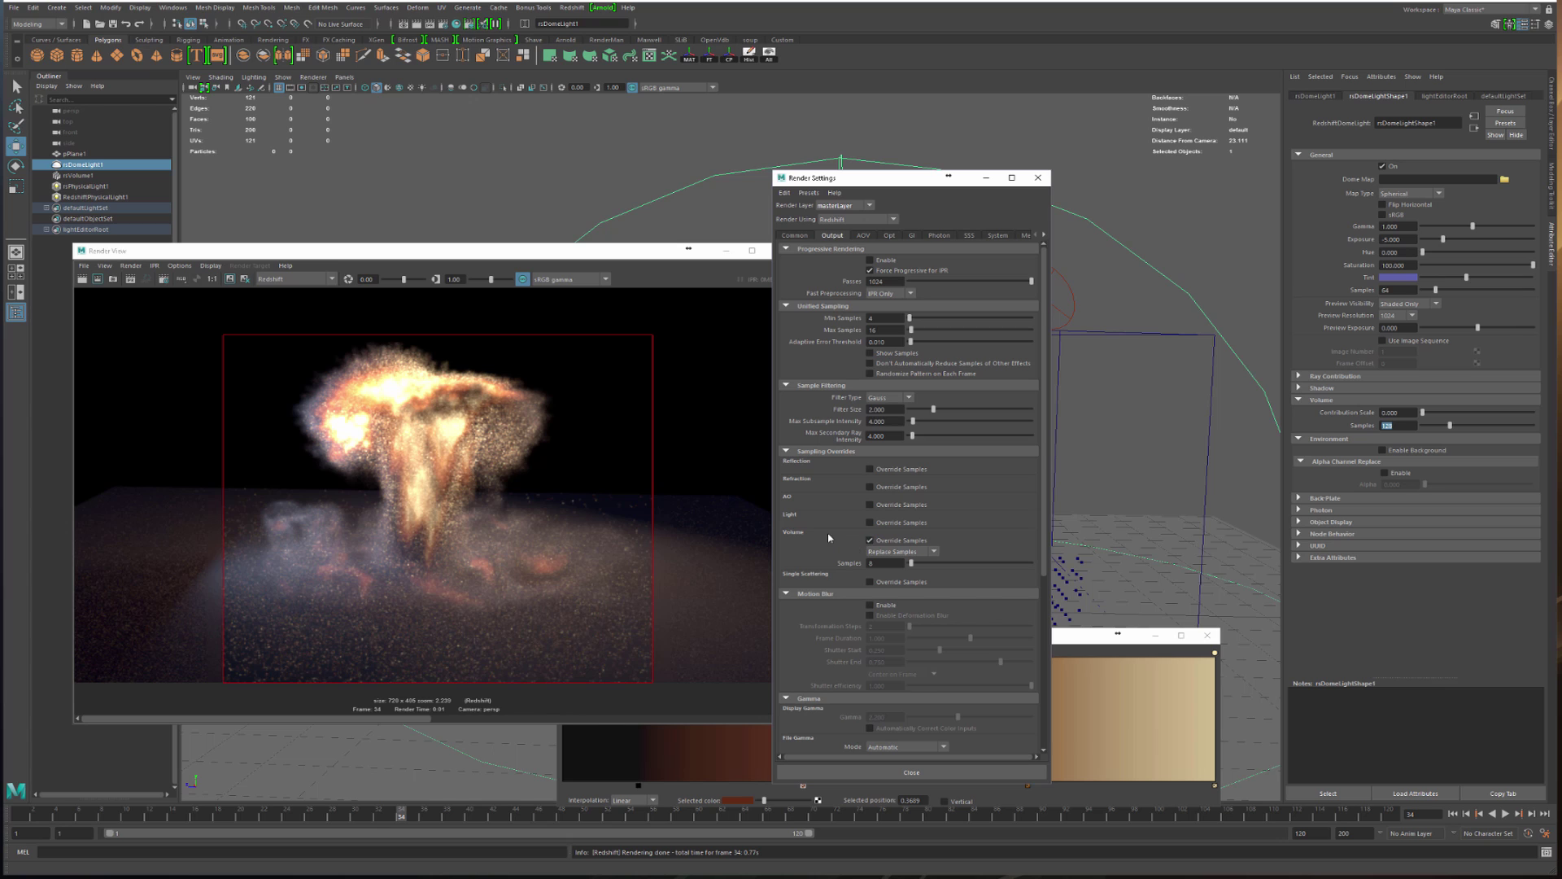
{"action": "double_click", "coordinate": [871, 562]}
{"action": "type", "text": "256"}
{"action": "key", "text": "Return"}
Set the Unified Sampling Max Samples to 256 and render the explosion region again
{"action": "double_click", "coordinate": [885, 329]}
{"action": "type", "text": "256"}
{"action": "key", "text": "Return"}
{"action": "left_click", "coordinate": [164, 280]}
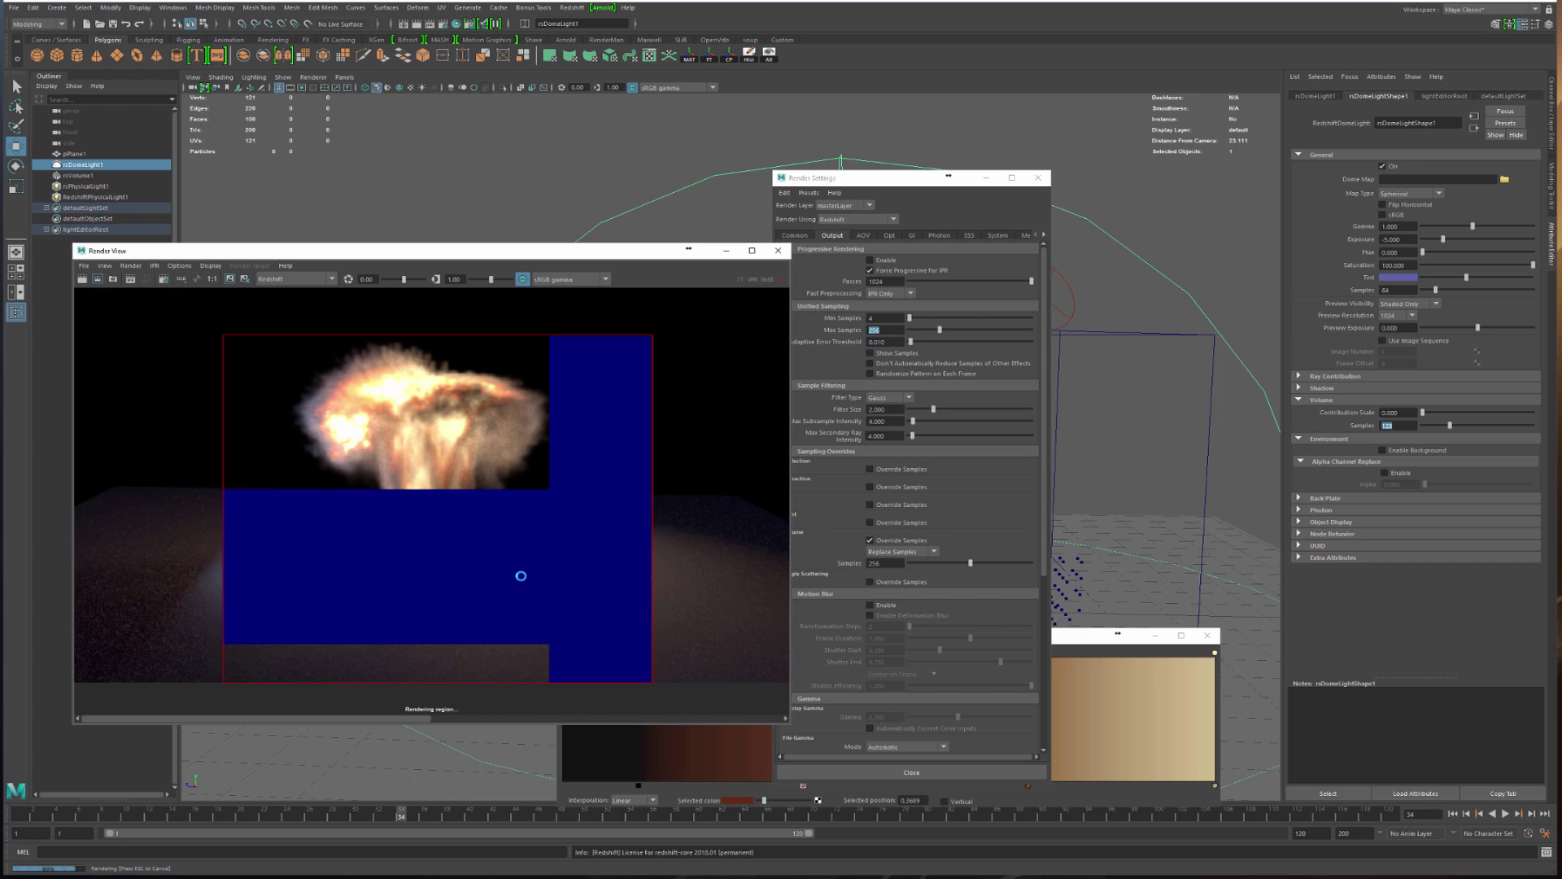
Examine the noise in the explosion's column and ground smoke in the rendered region
{"action": "scroll", "coordinate": [384, 527], "scroll_direction": "up", "scroll_amount": 6}
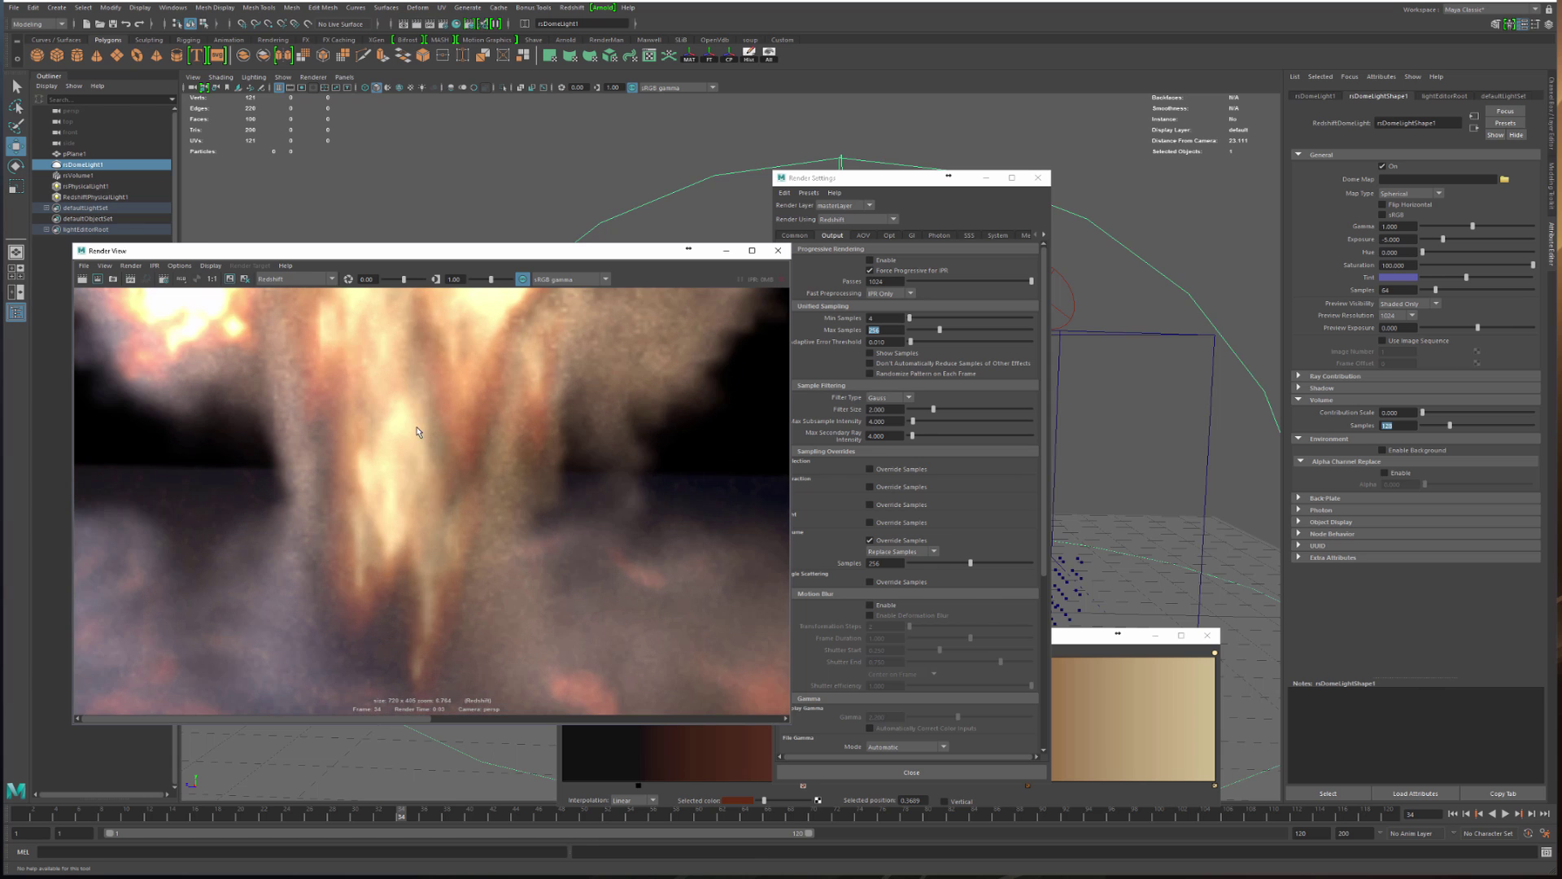
{"action": "middle_click_drag", "start_coordinate": [419, 431], "coordinate": [588, 543], "text": "alt"}
{"action": "scroll", "coordinate": [587, 543], "scroll_direction": "down", "scroll_amount": 5}
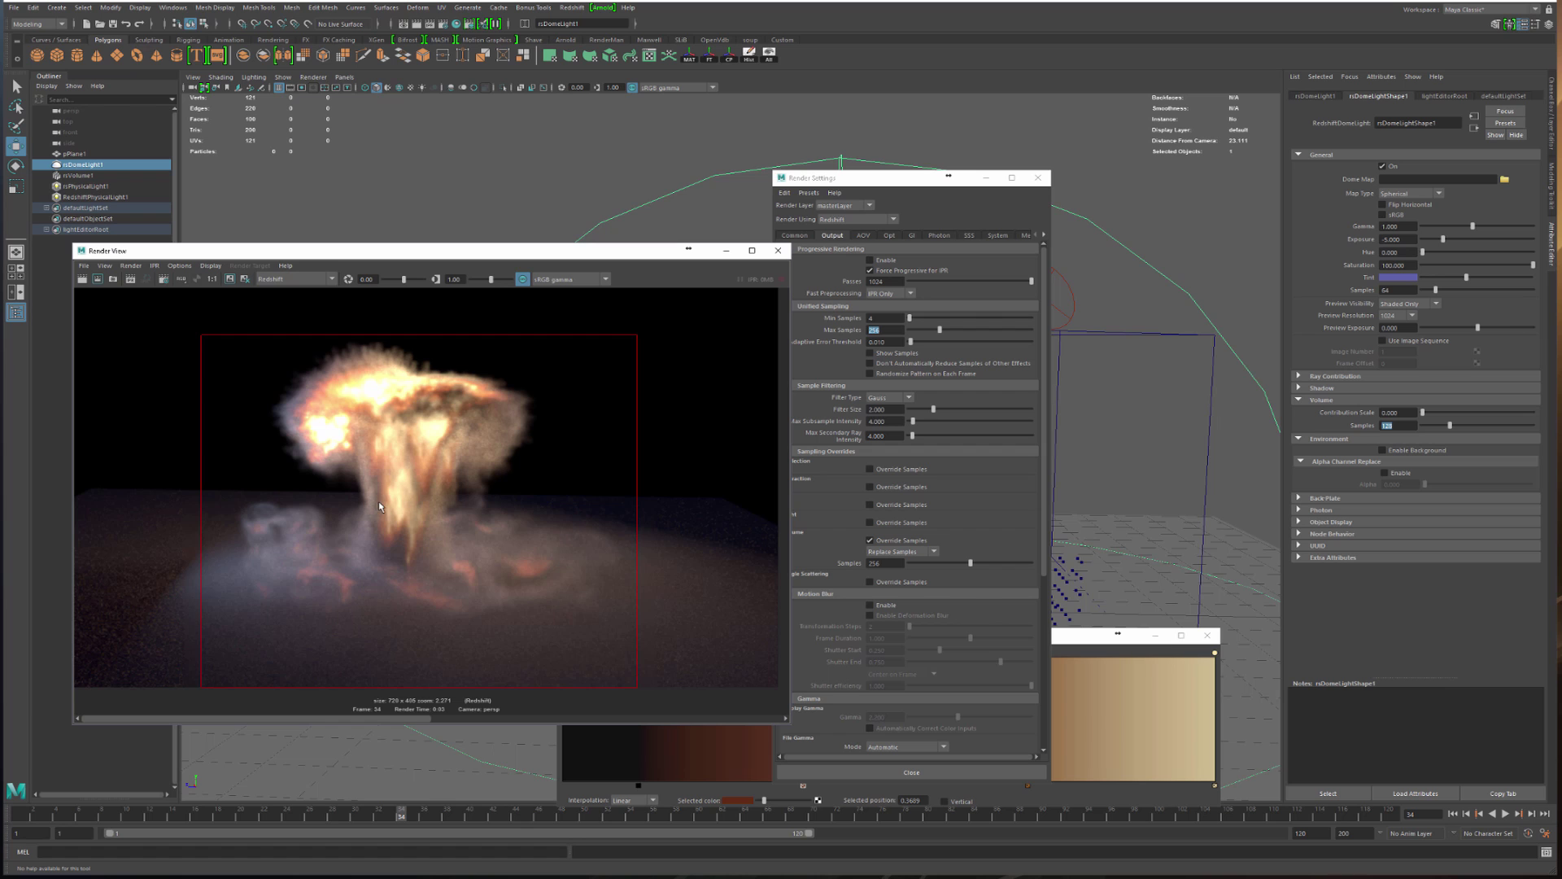
{"action": "scroll", "coordinate": [310, 573], "scroll_direction": "up", "scroll_amount": 1}
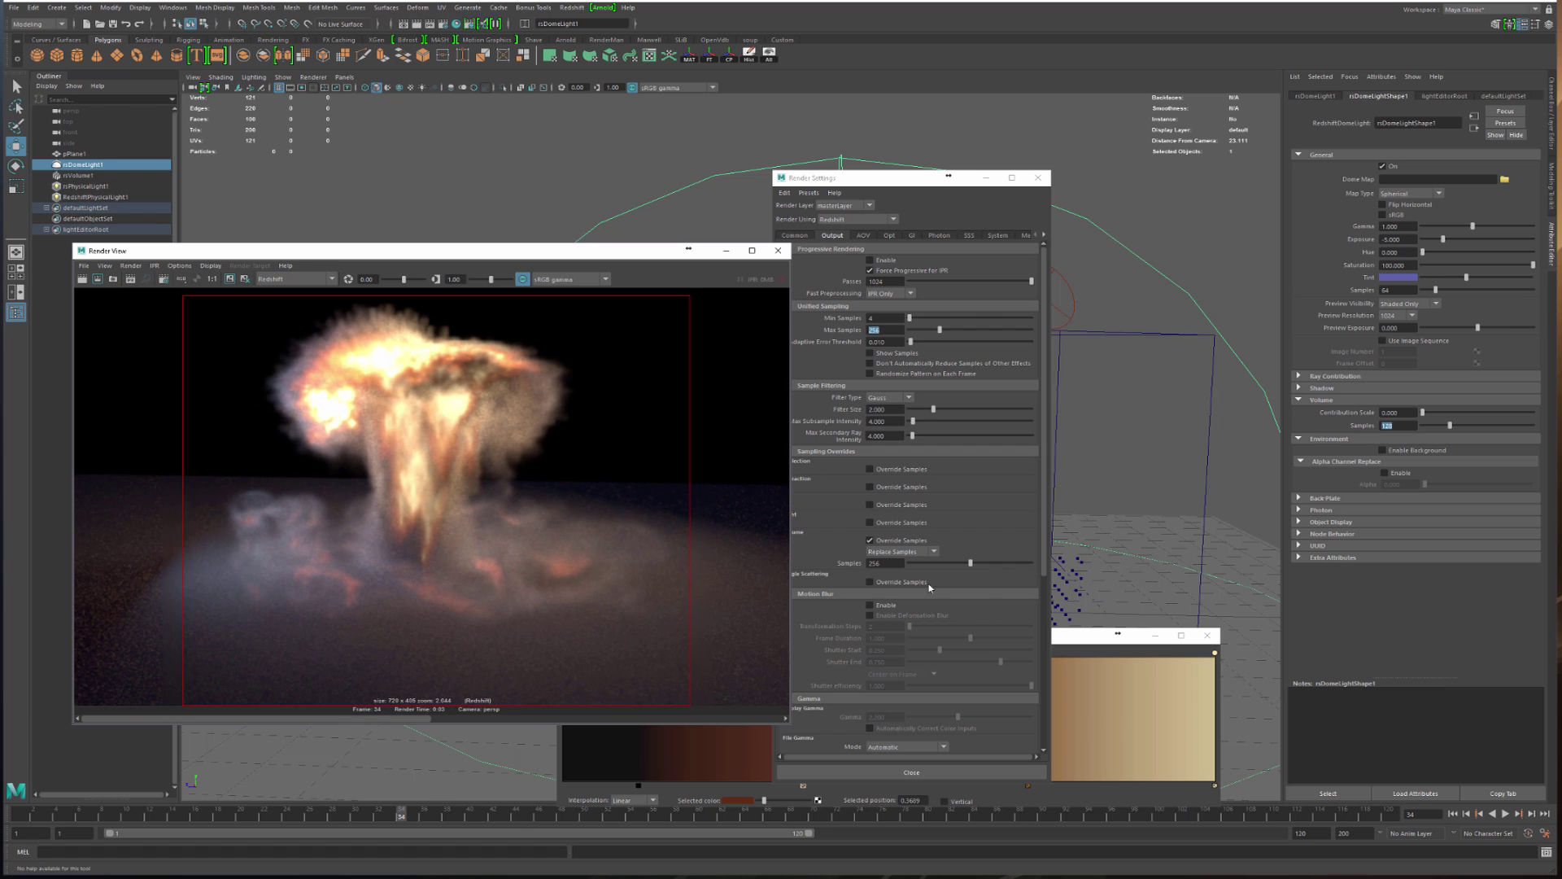
Move the render settings window aside, close the emission ramp editor and select the rsVolume1 object
{"action": "left_click", "coordinate": [1039, 552]}
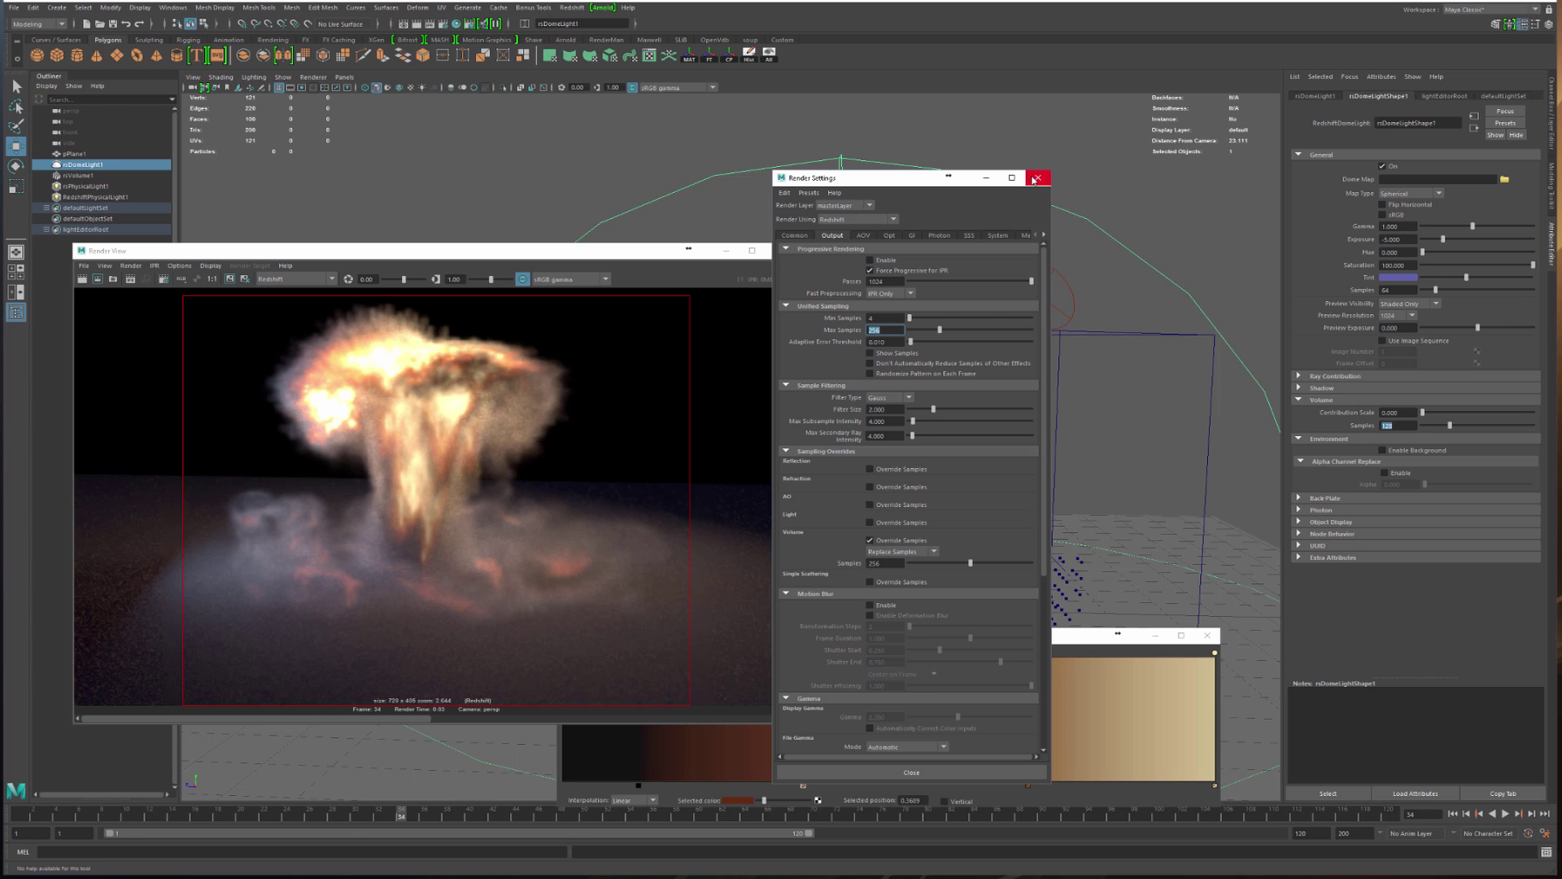
{"action": "left_click_drag", "start_coordinate": [887, 177], "coordinate": [951, 152]}
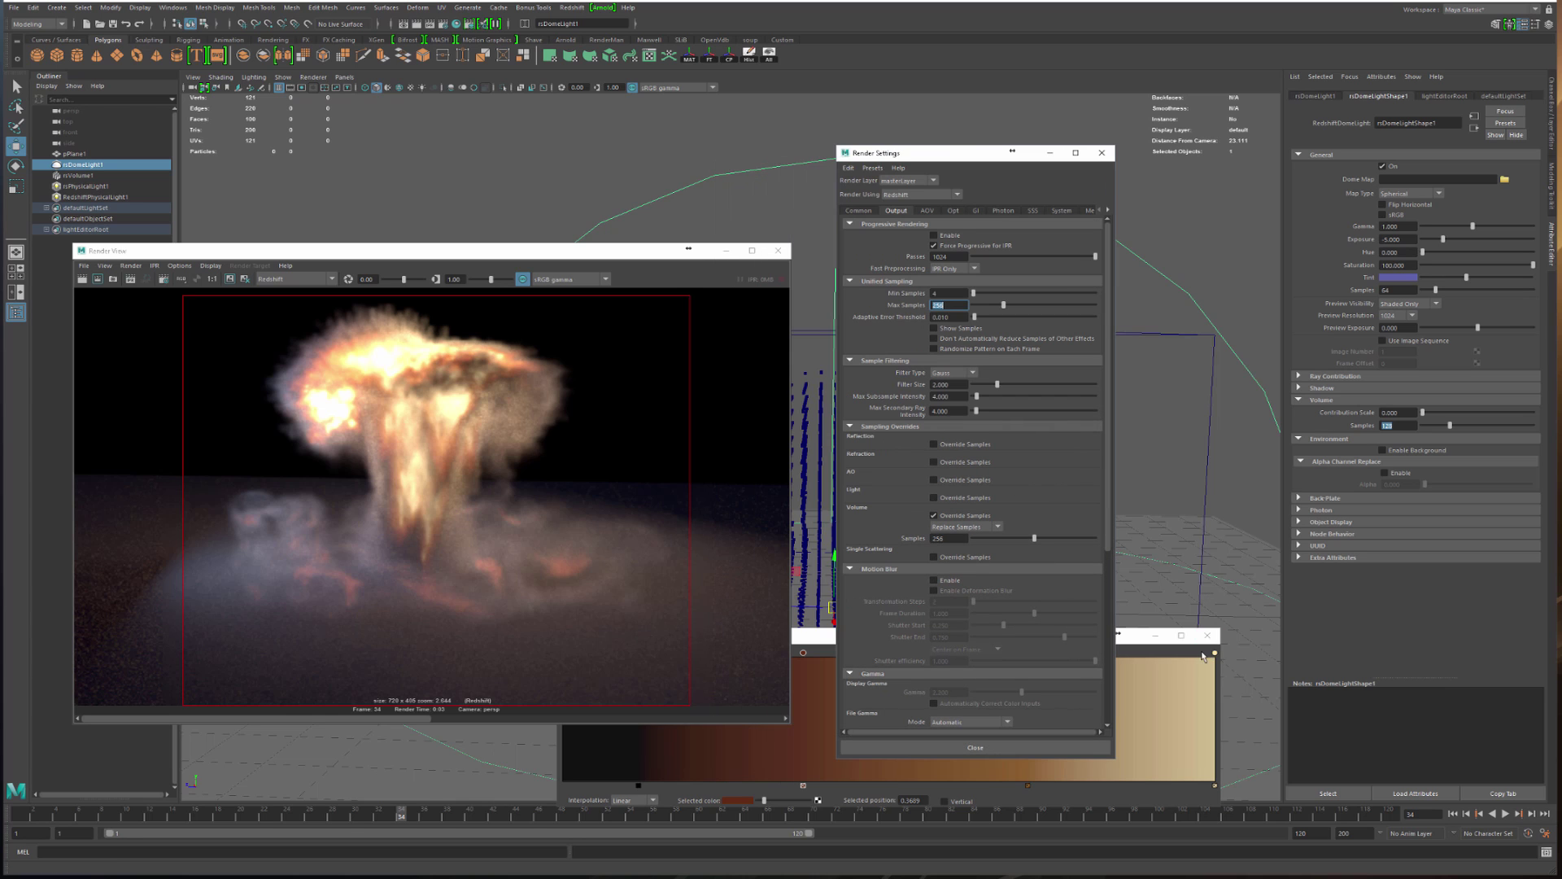
{"action": "left_click_drag", "start_coordinate": [772, 489], "coordinate": [792, 489]}
{"action": "left_click", "coordinate": [820, 440]}
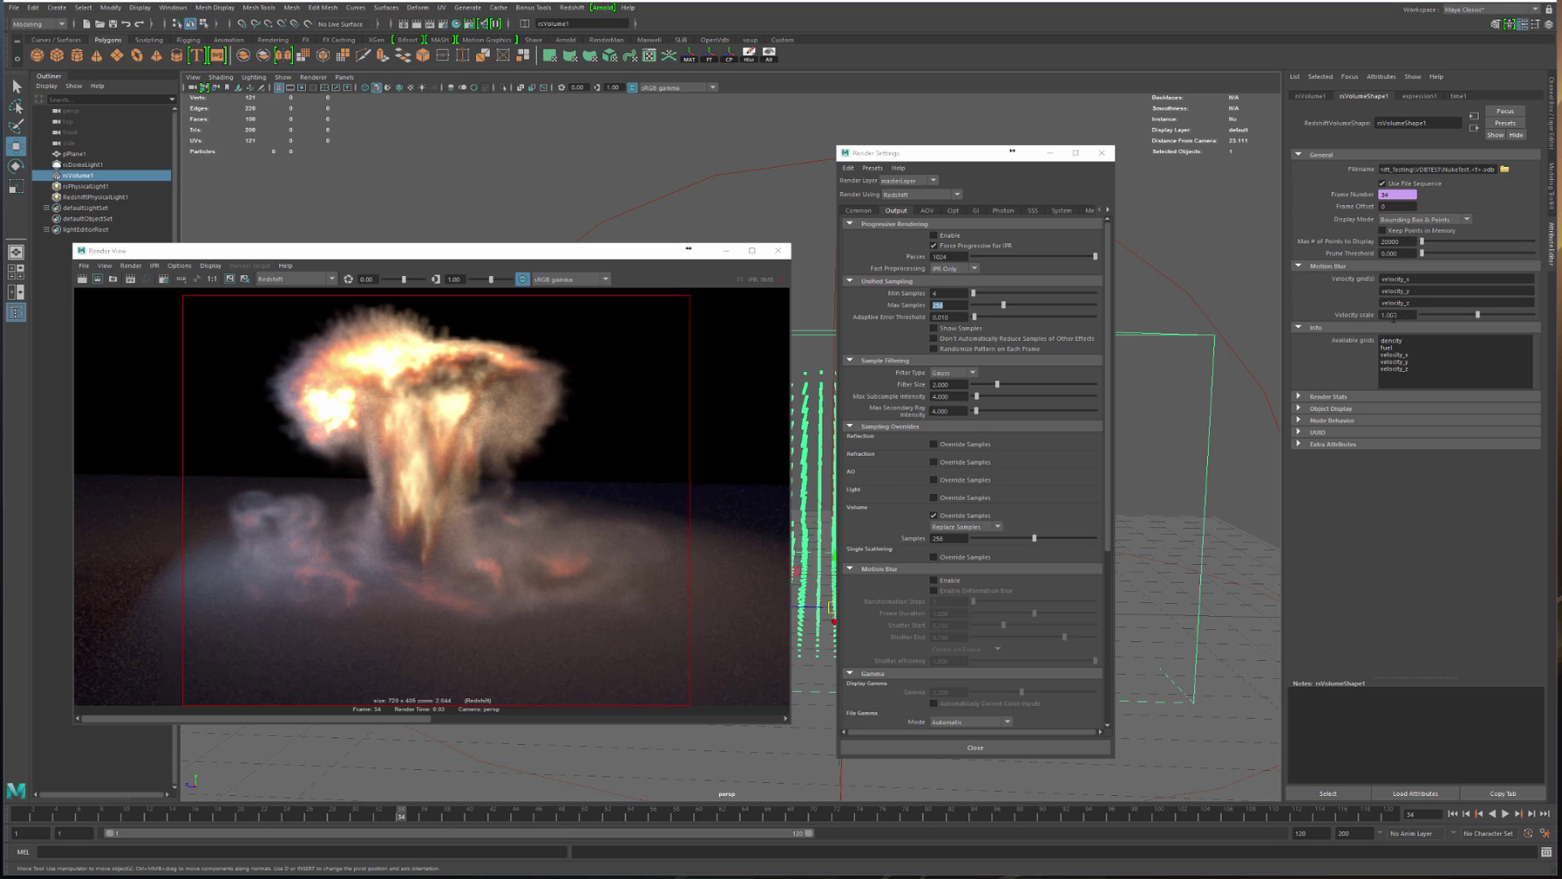
Set the volume's motion blur velocity scale to 2, render the region and inspect the streaking in the explosion
{"action": "double_click", "coordinate": [1389, 315]}
{"action": "type", "text": "2"}
{"action": "key", "text": "Return"}
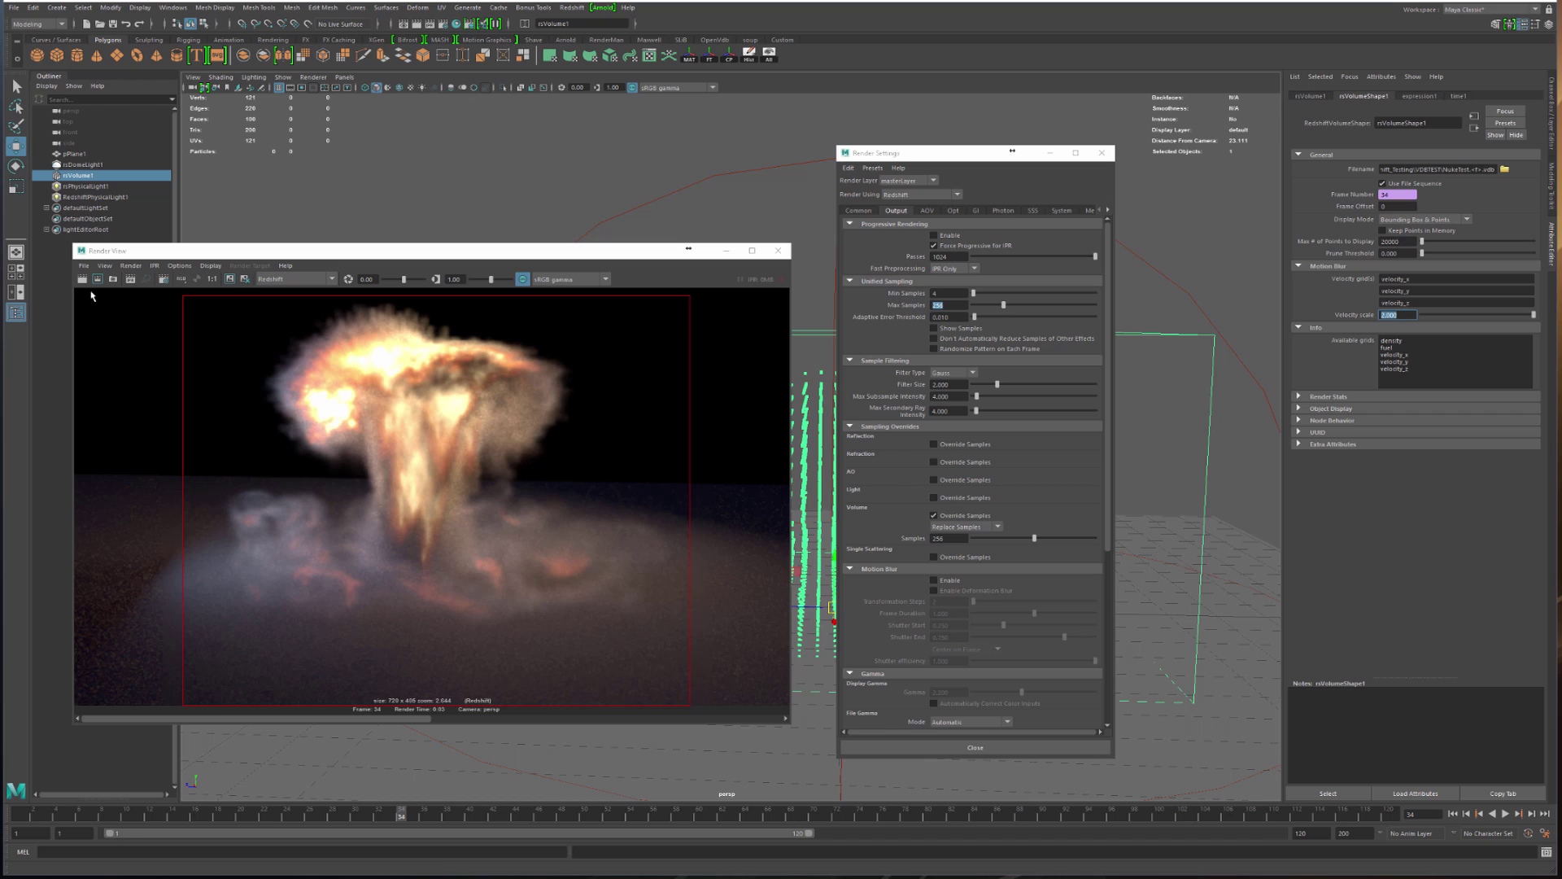
{"action": "left_click", "coordinate": [229, 279]}
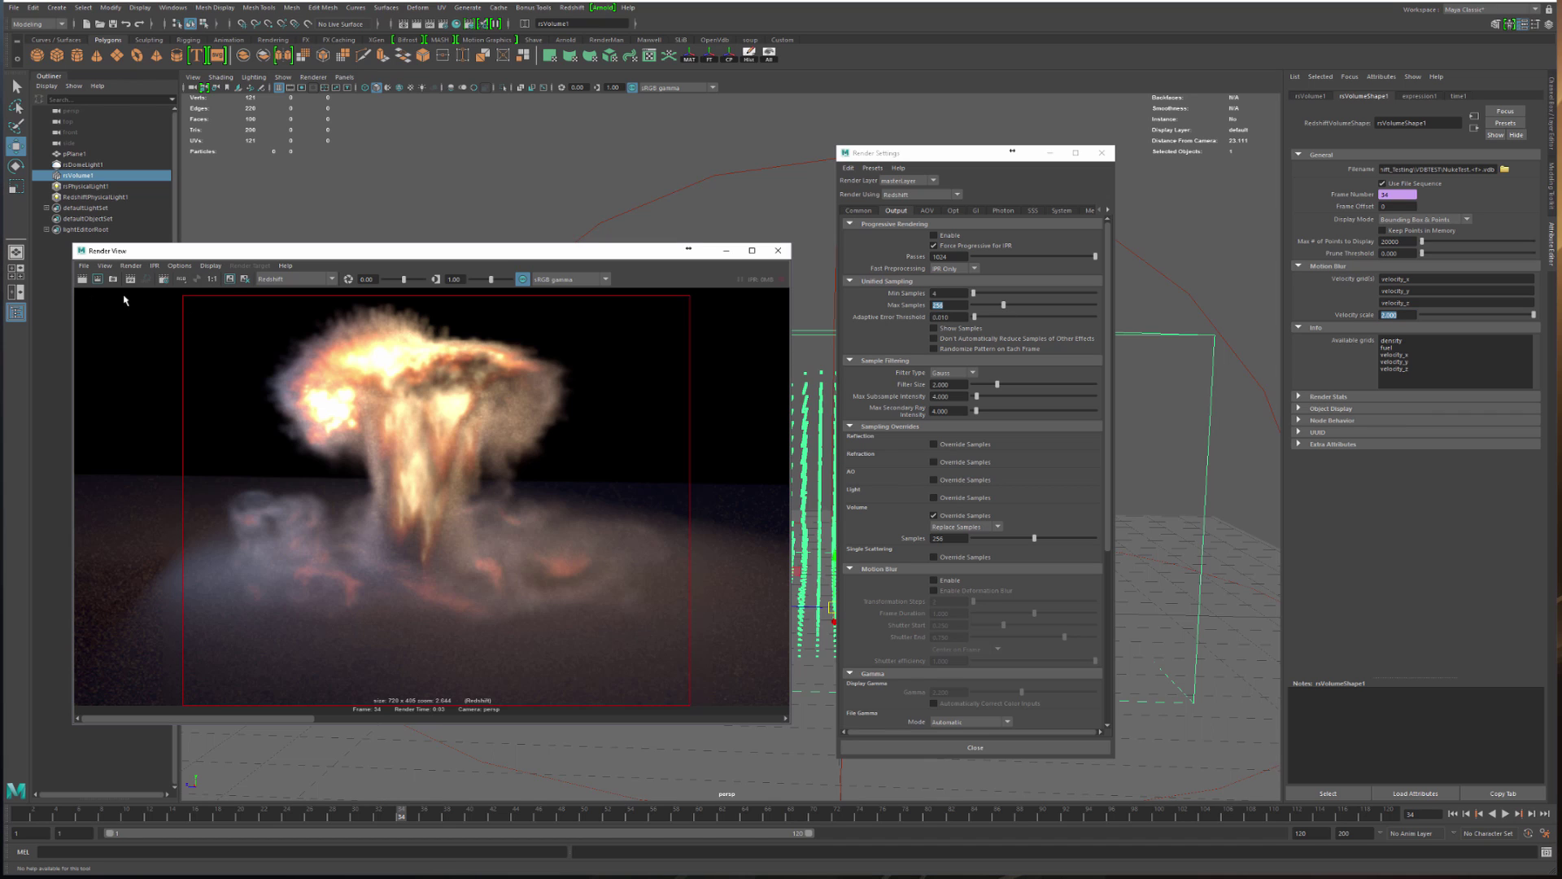
{"action": "left_click", "coordinate": [97, 280]}
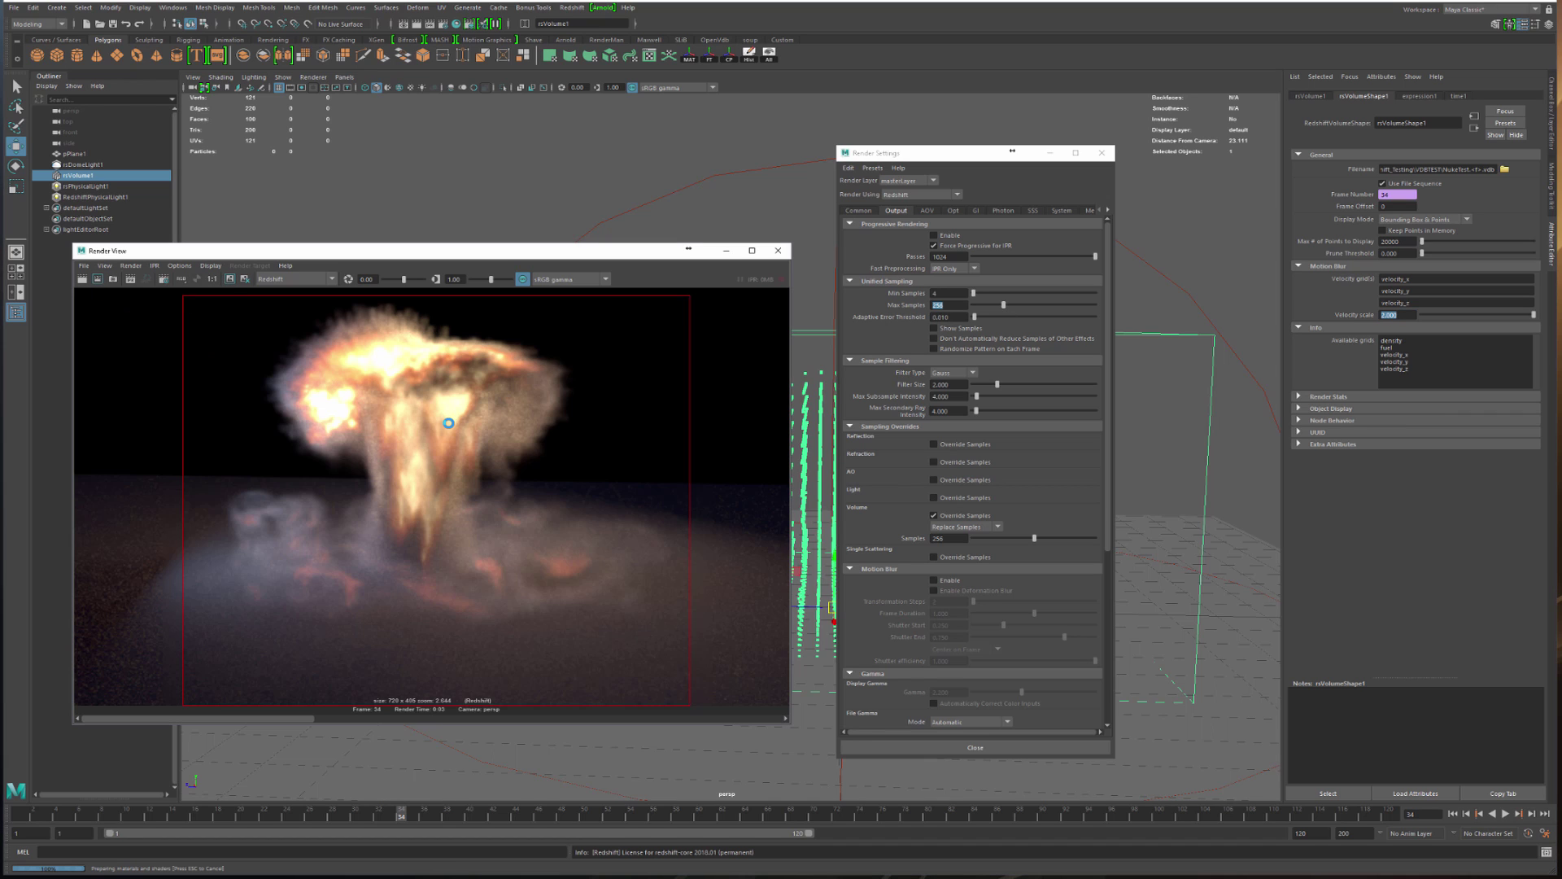
{"action": "scroll", "coordinate": [408, 439], "scroll_direction": "up", "scroll_amount": 2}
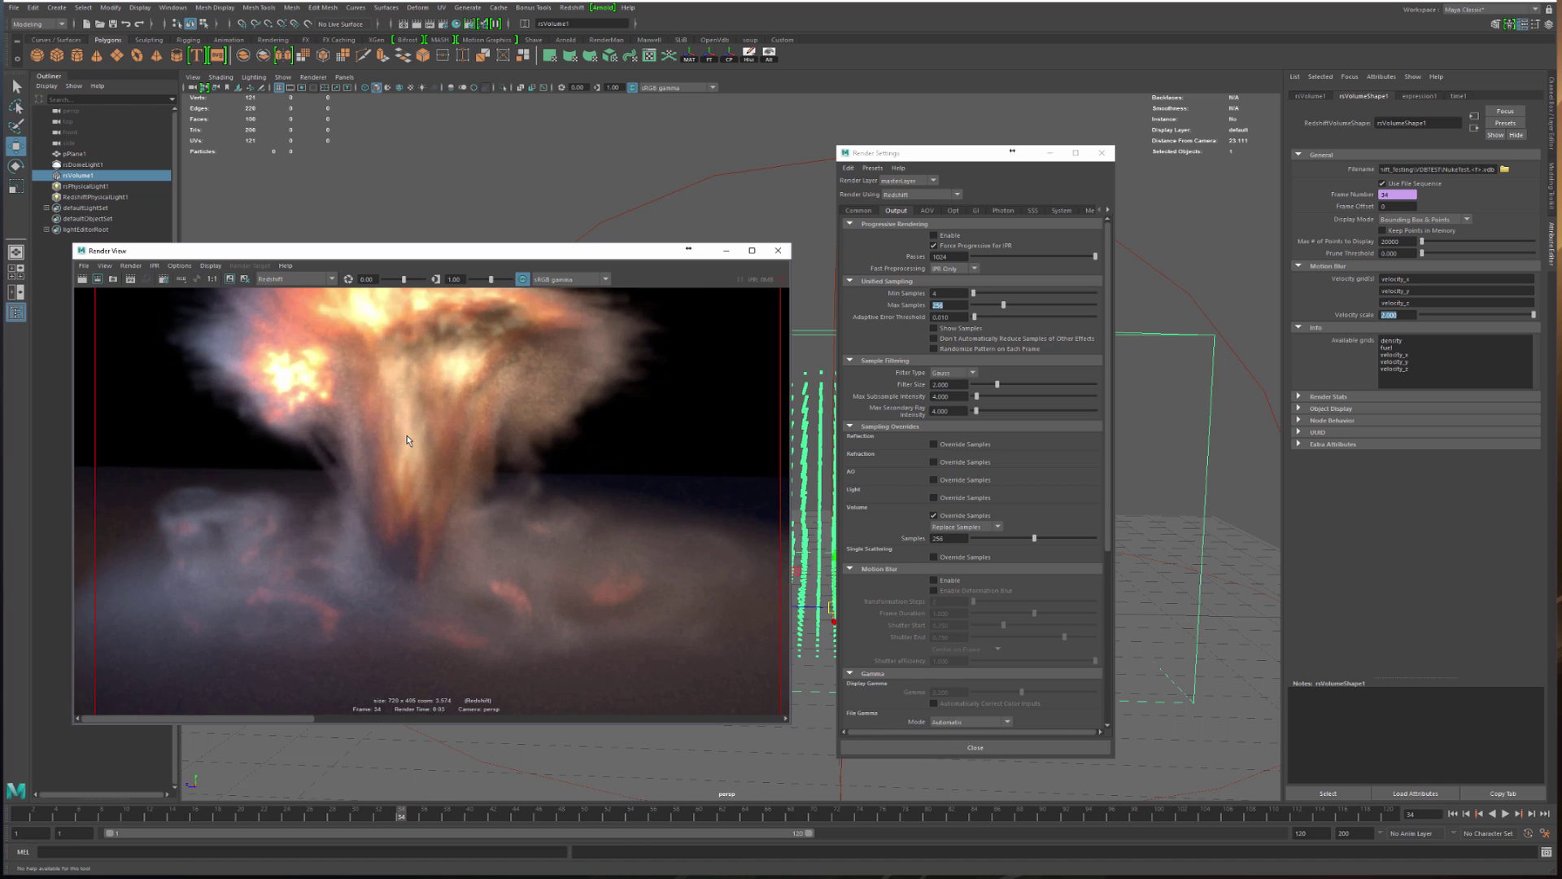
{"action": "scroll", "coordinate": [326, 464], "scroll_direction": "up", "scroll_amount": 2}
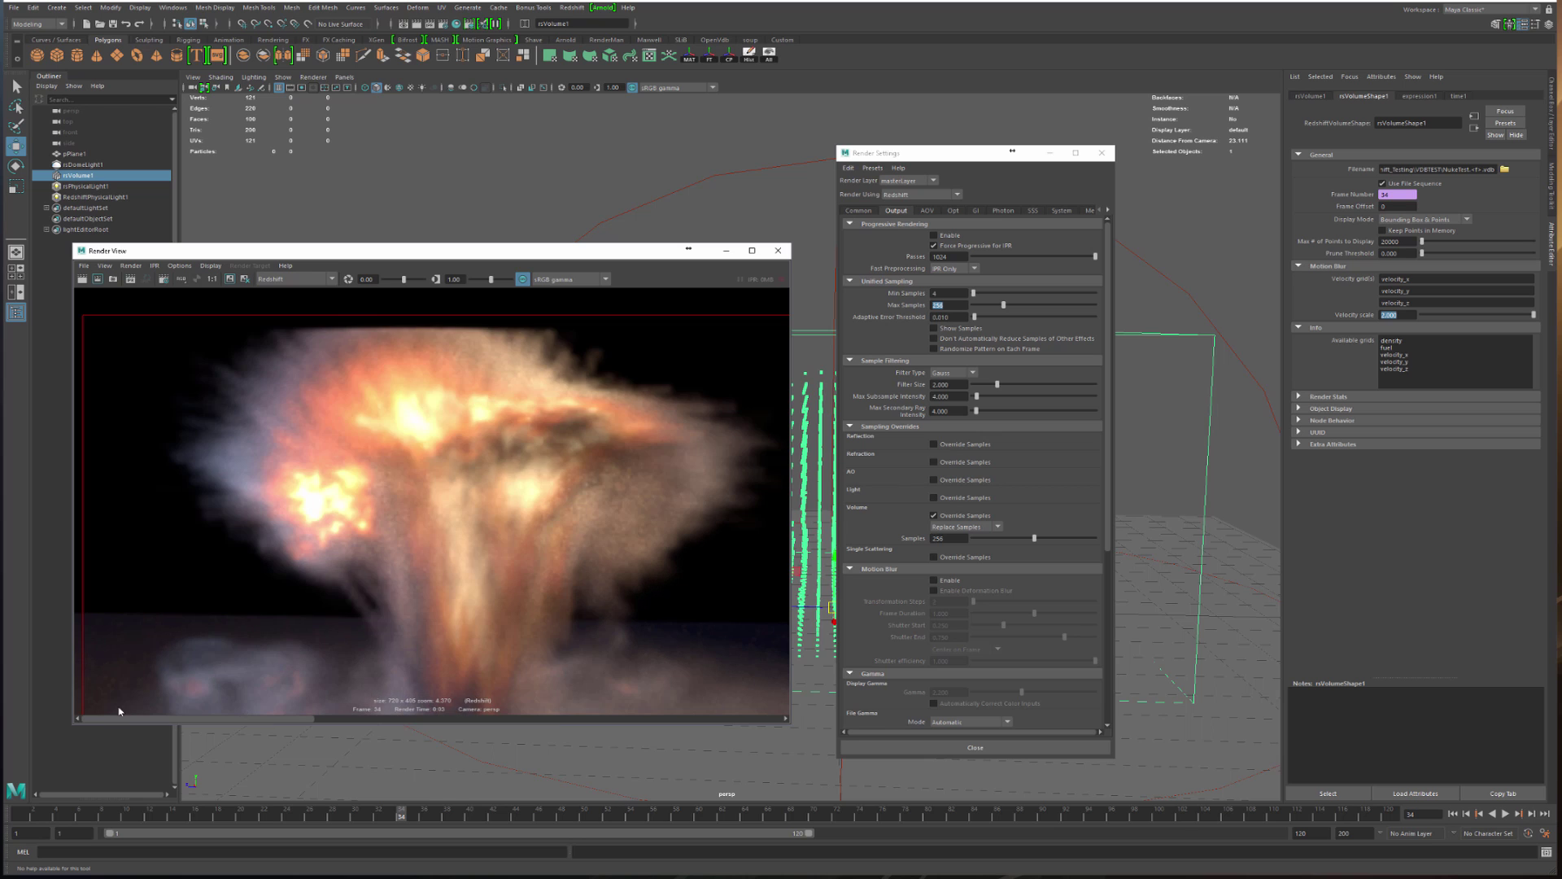
Set the velocity scale to 0 and render the region again to compare the explosion without motion blur
{"action": "left_click_drag", "start_coordinate": [1404, 315], "coordinate": [1239, 272]}
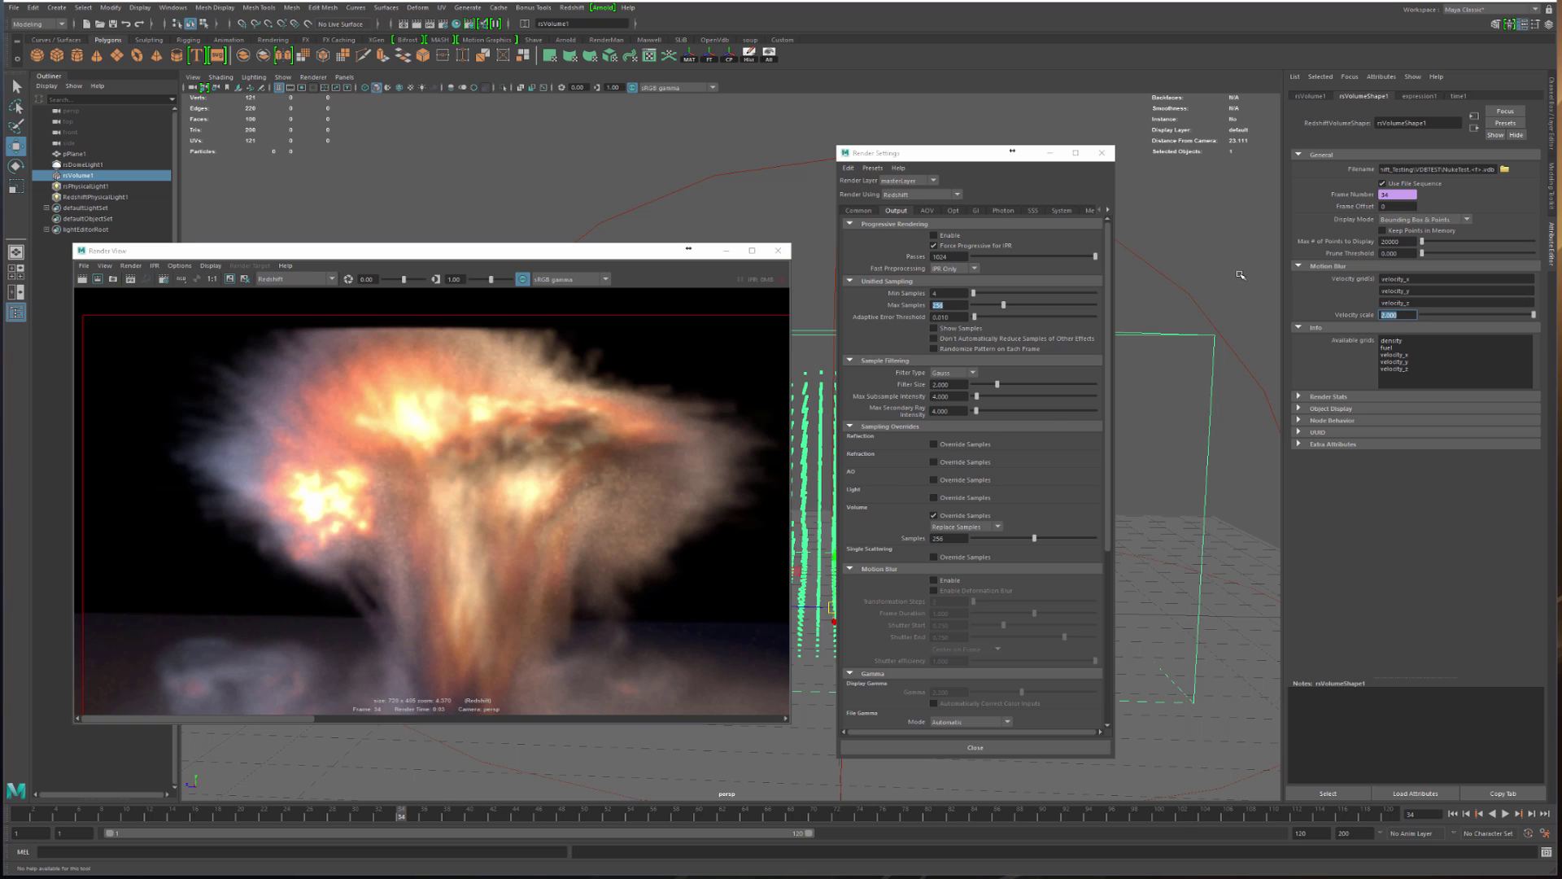
{"action": "type", "text": "0"}
{"action": "key", "text": "Return"}
{"action": "left_click", "coordinate": [130, 279]}
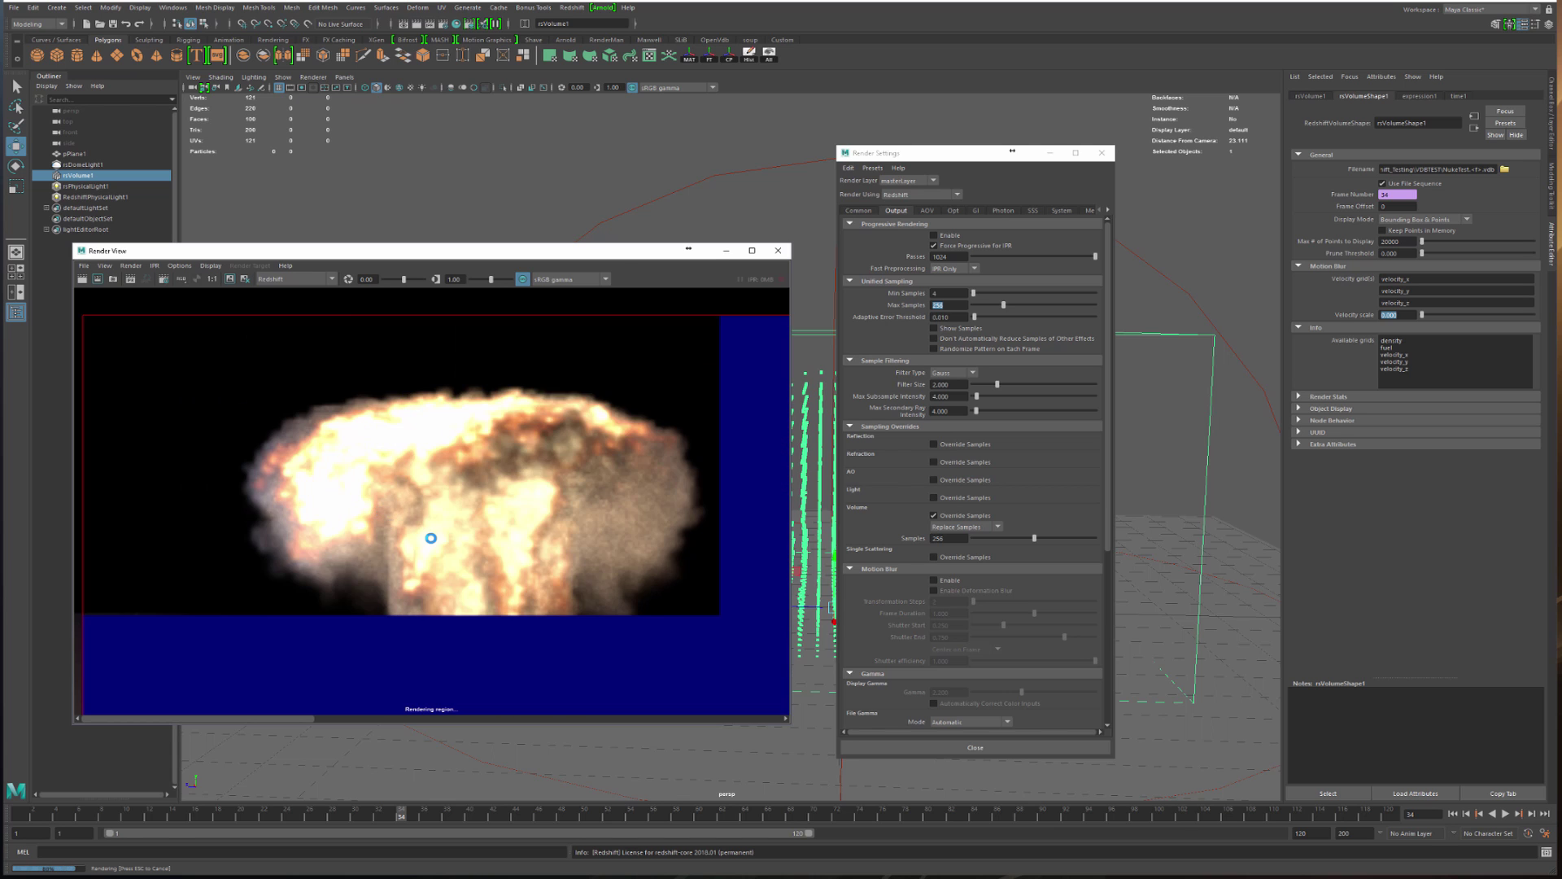
{"action": "scroll", "coordinate": [432, 544], "scroll_direction": "down", "scroll_amount": 2}
{"action": "scroll", "coordinate": [665, 475], "scroll_direction": "up", "scroll_amount": 2}
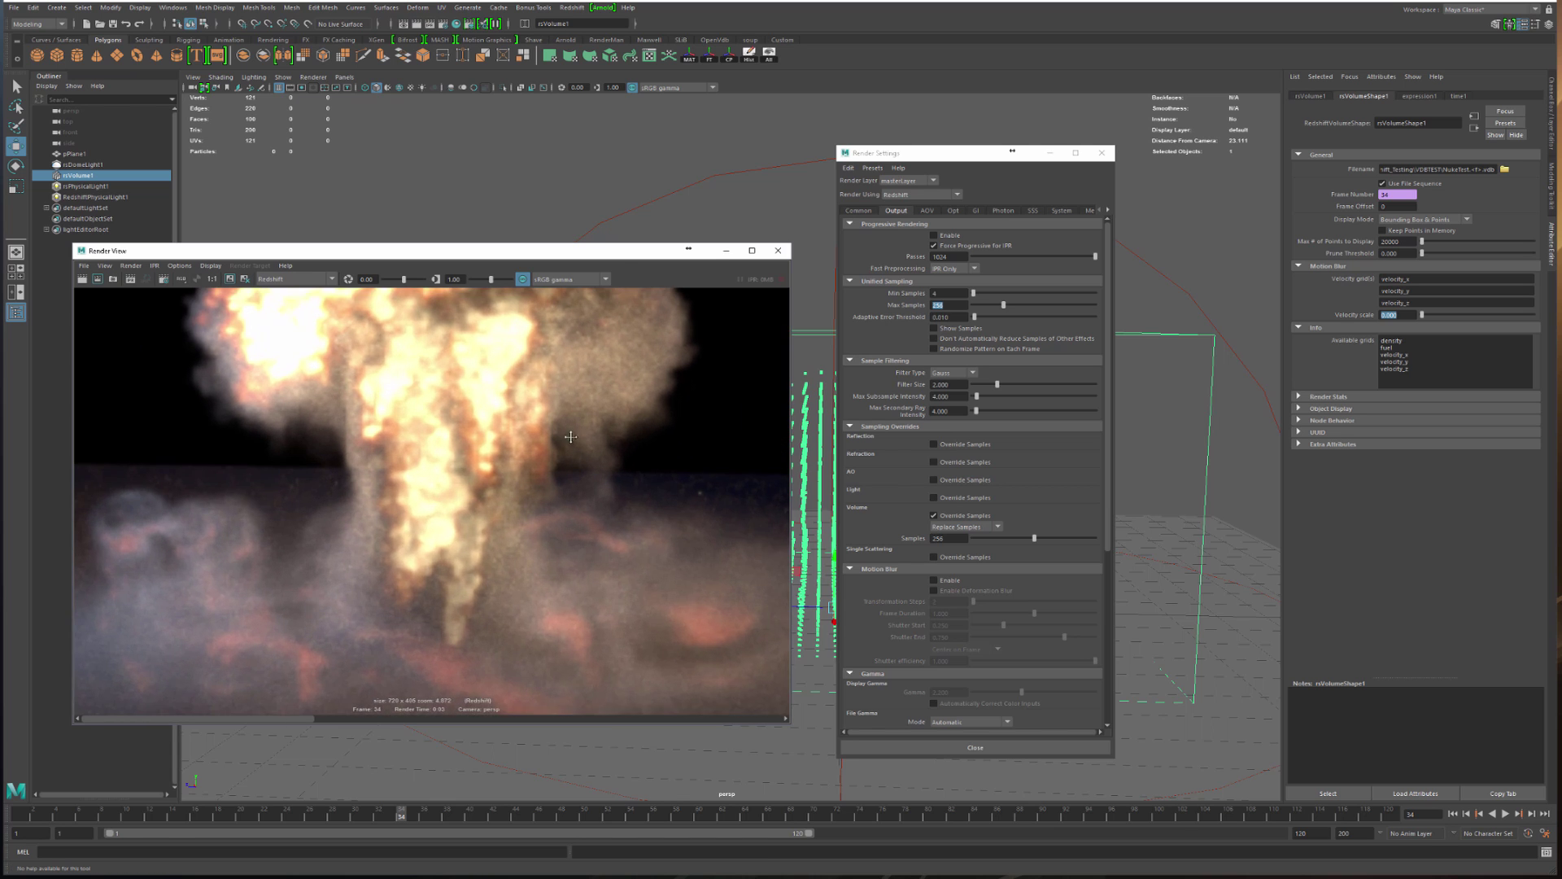
{"action": "scroll", "coordinate": [555, 433], "scroll_direction": "down", "scroll_amount": 2}
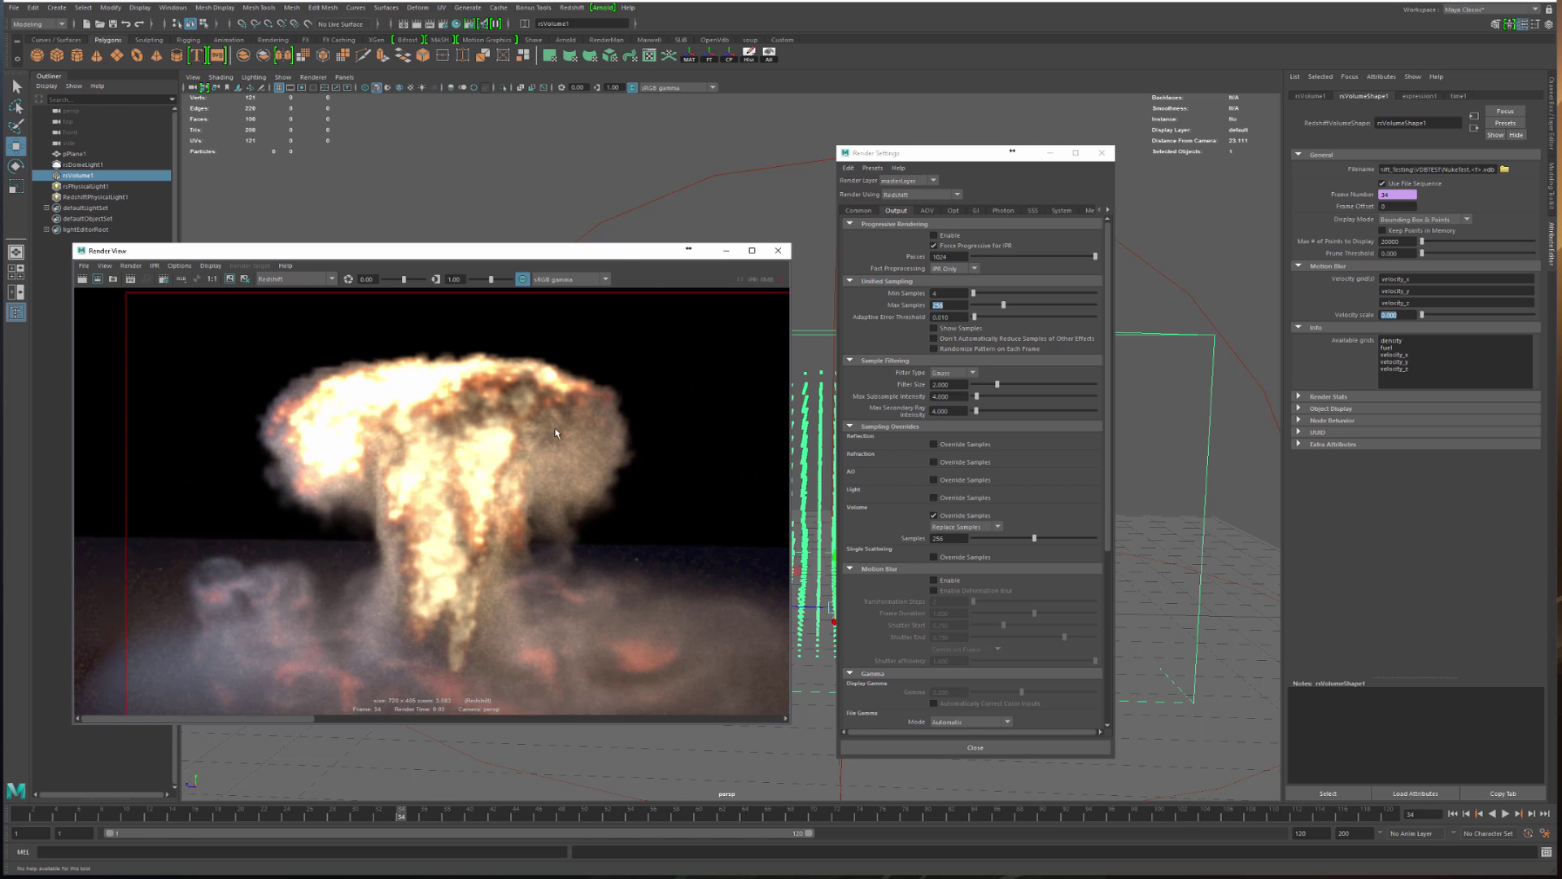
Render the region with the velocity scale back at 1, and again with it reduced to 0.5
{"action": "left_click", "coordinate": [1446, 365]}
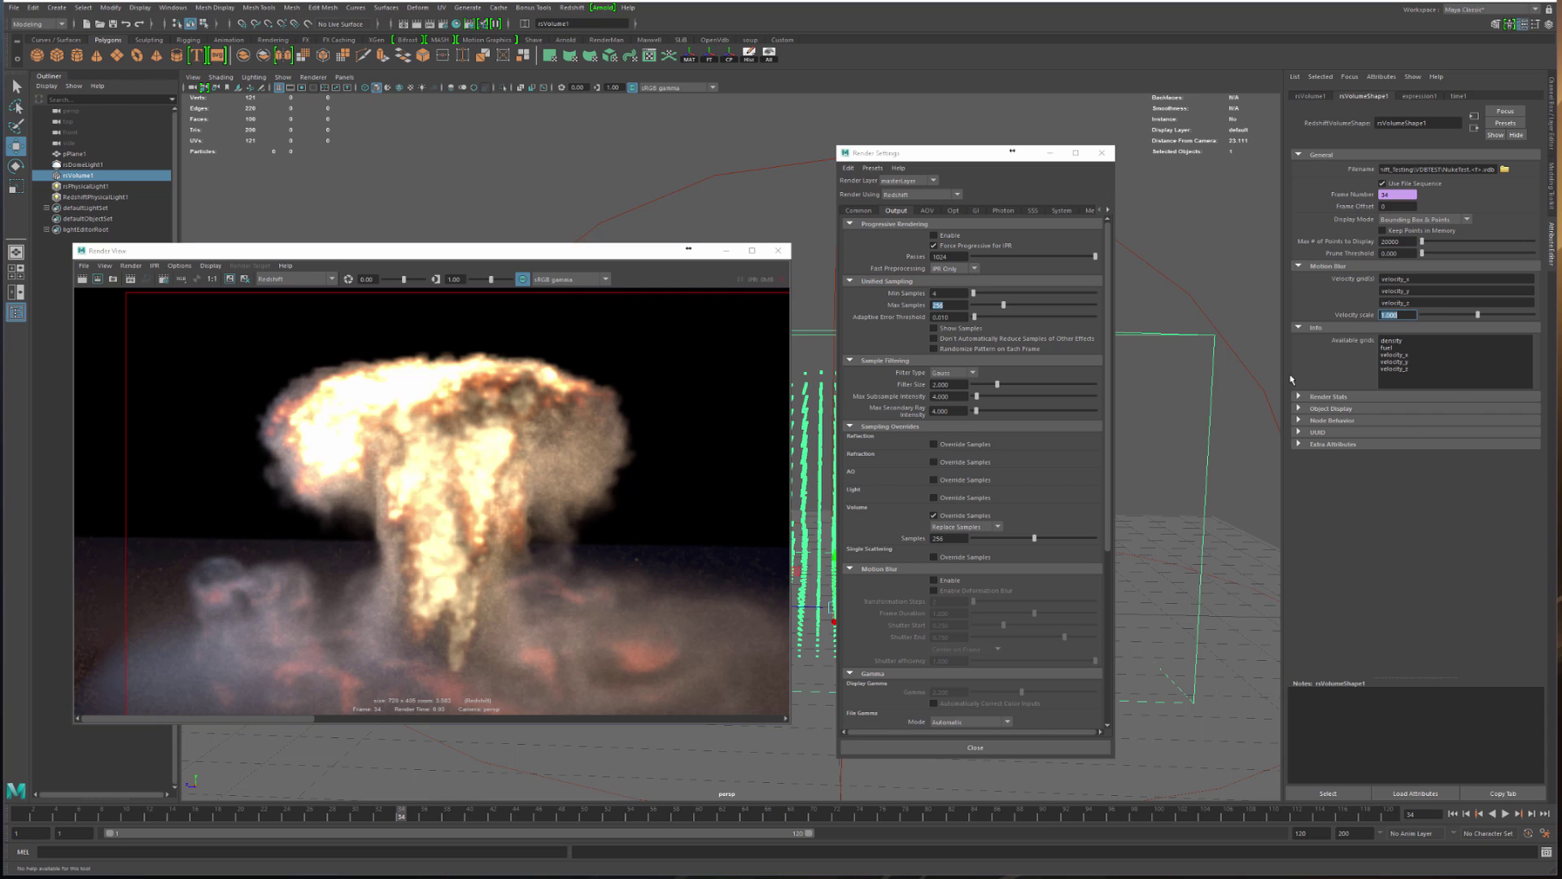
{"action": "left_click", "coordinate": [113, 279]}
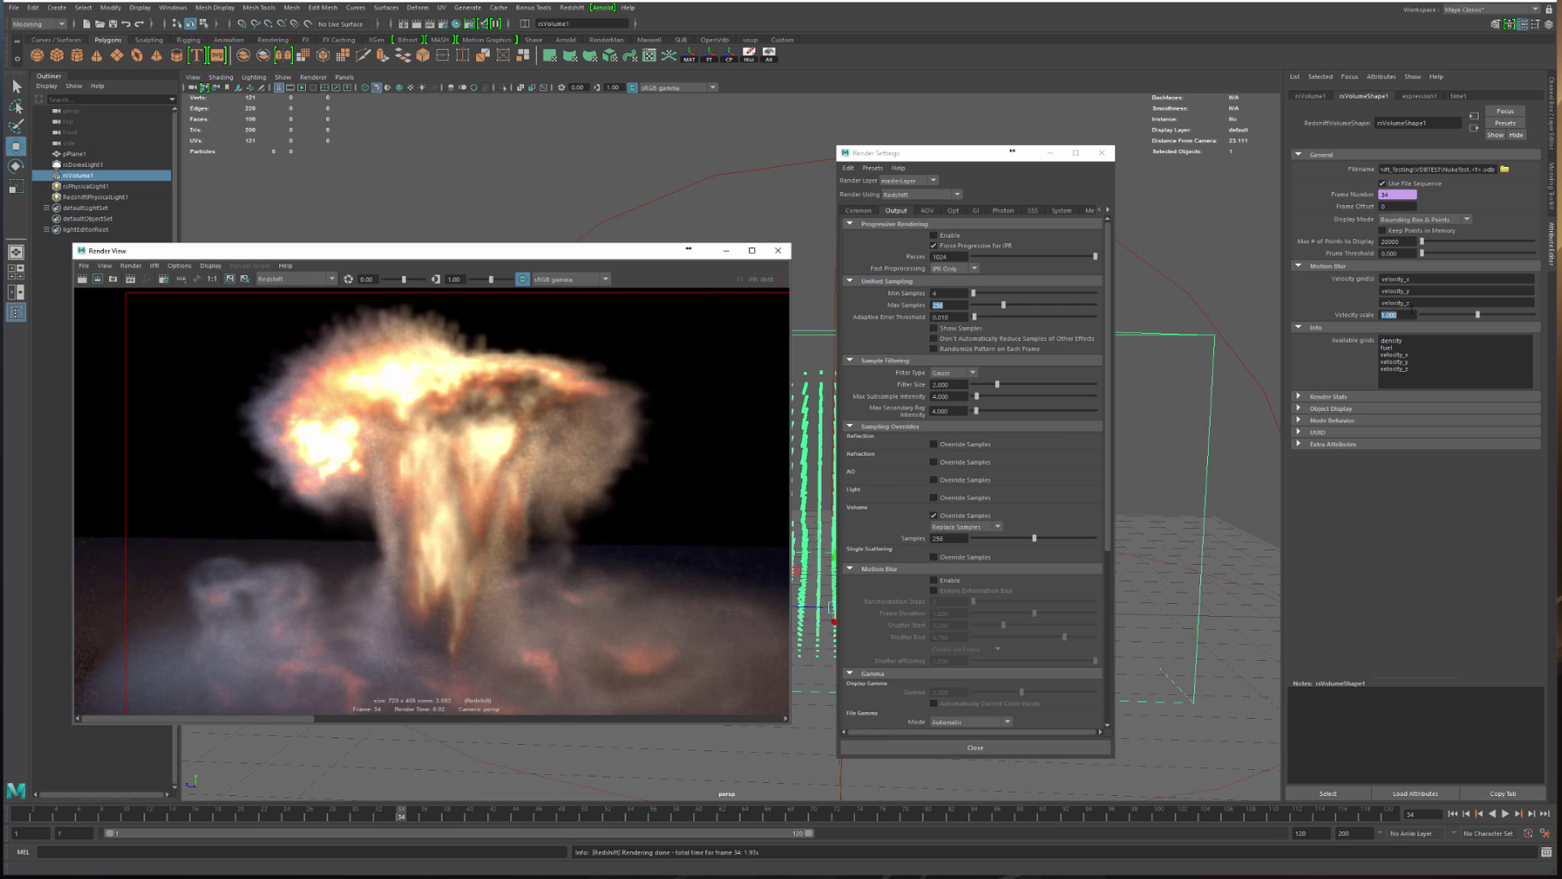
{"action": "type", "text": "0.5"}
{"action": "key", "text": "Return"}
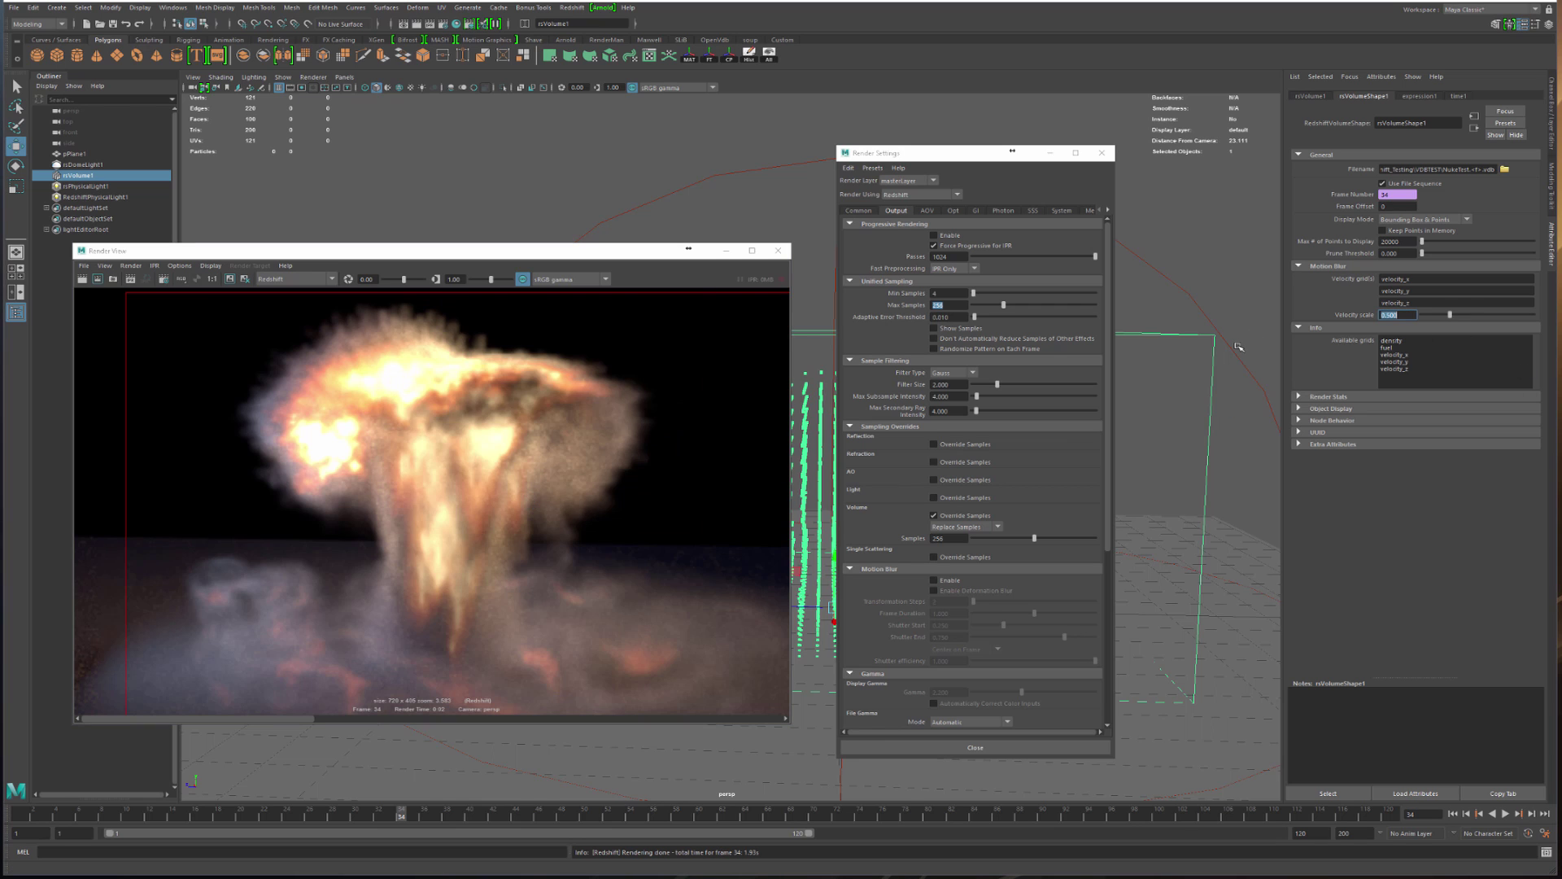
{"action": "left_click", "coordinate": [98, 279]}
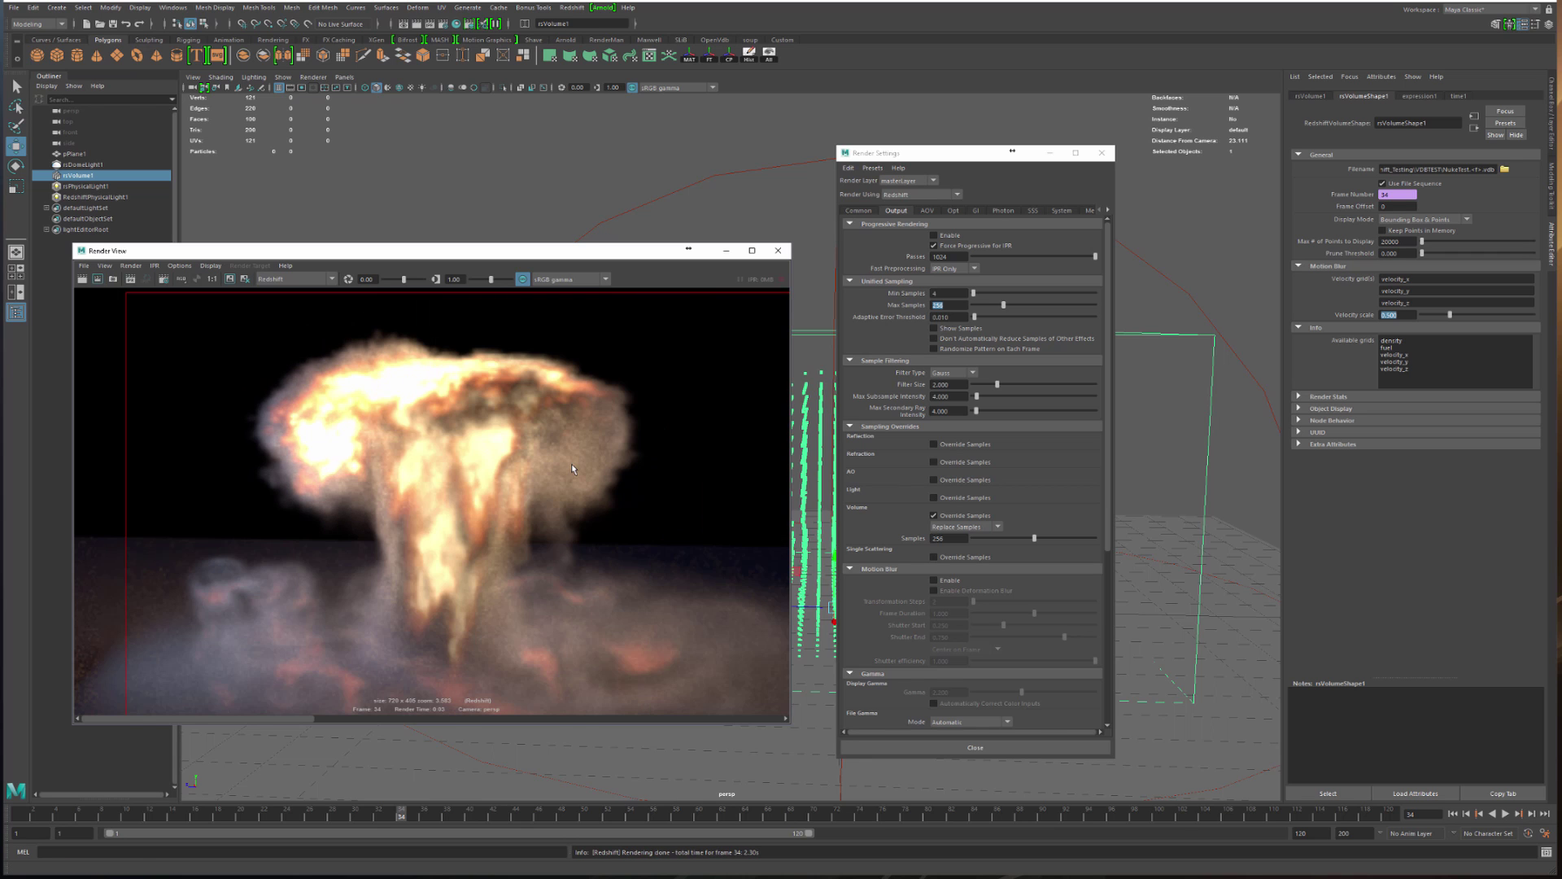
{"action": "scroll", "coordinate": [601, 515], "scroll_direction": "down", "scroll_amount": 4}
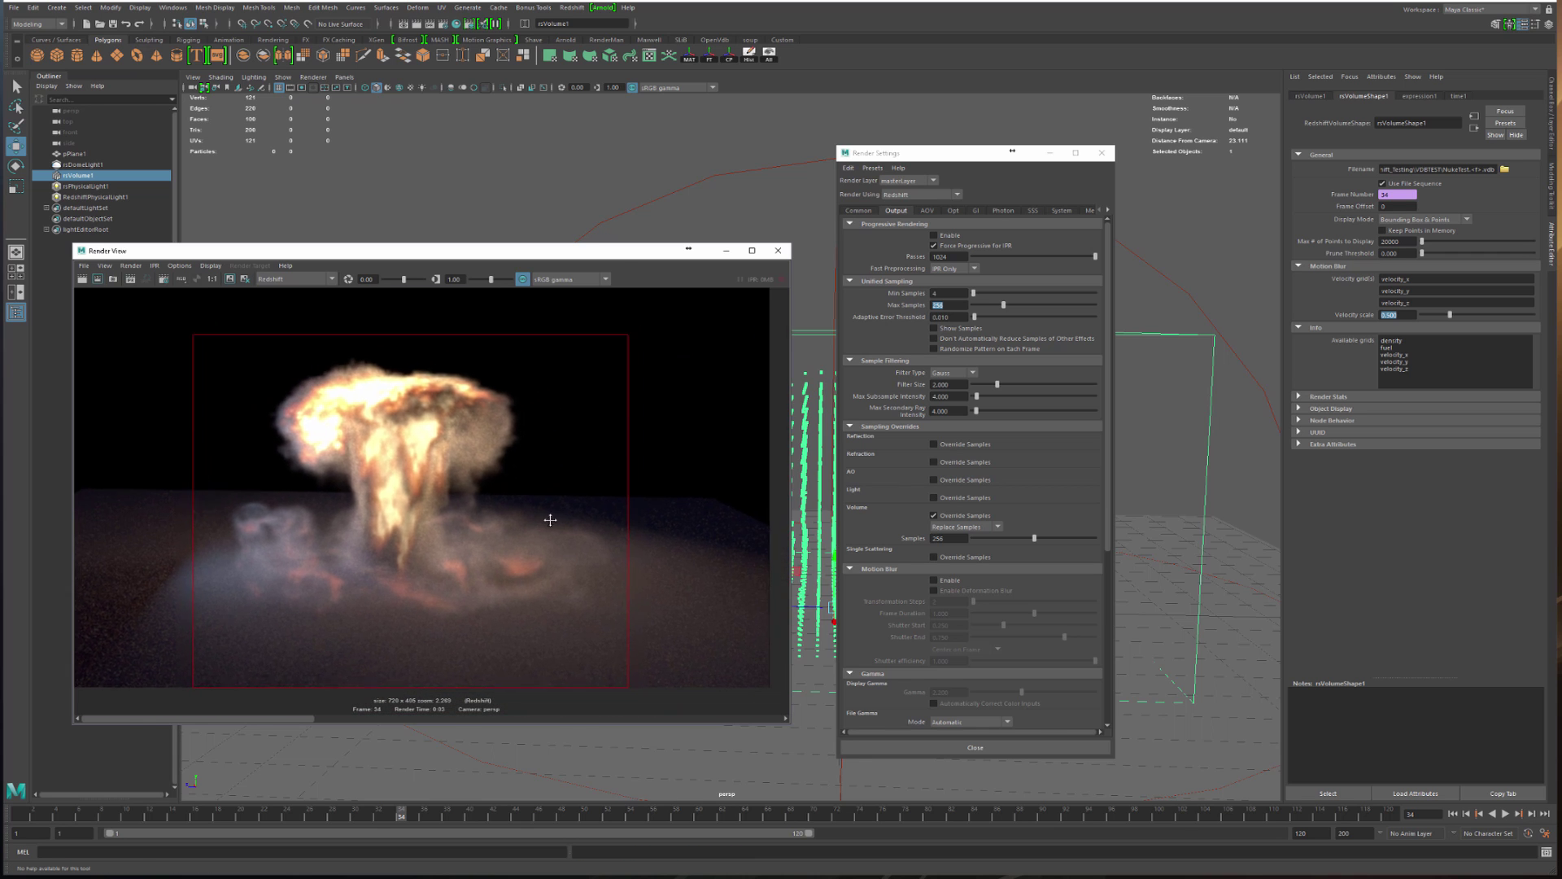
{"action": "scroll", "coordinate": [591, 513], "scroll_direction": "down", "scroll_amount": 1}
Set the number of rays for Brute Force GI to 256 in the Redshift render settings
{"action": "left_click", "coordinate": [957, 291]}
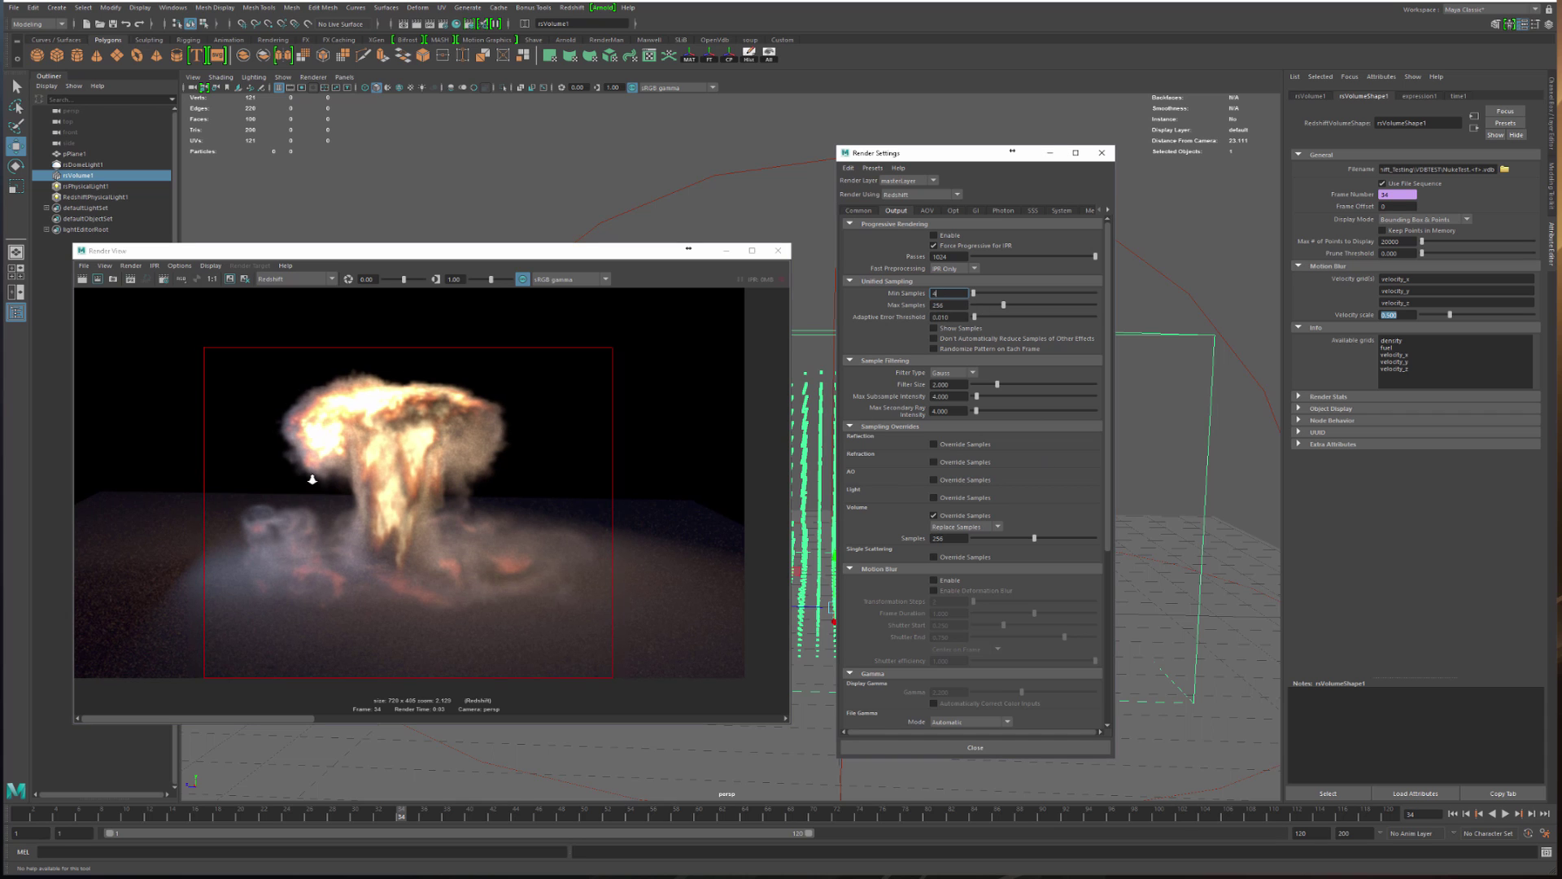
{"action": "scroll", "coordinate": [325, 470], "scroll_direction": "up", "scroll_amount": 2}
{"action": "scroll", "coordinate": [520, 445], "scroll_direction": "up", "scroll_amount": 1}
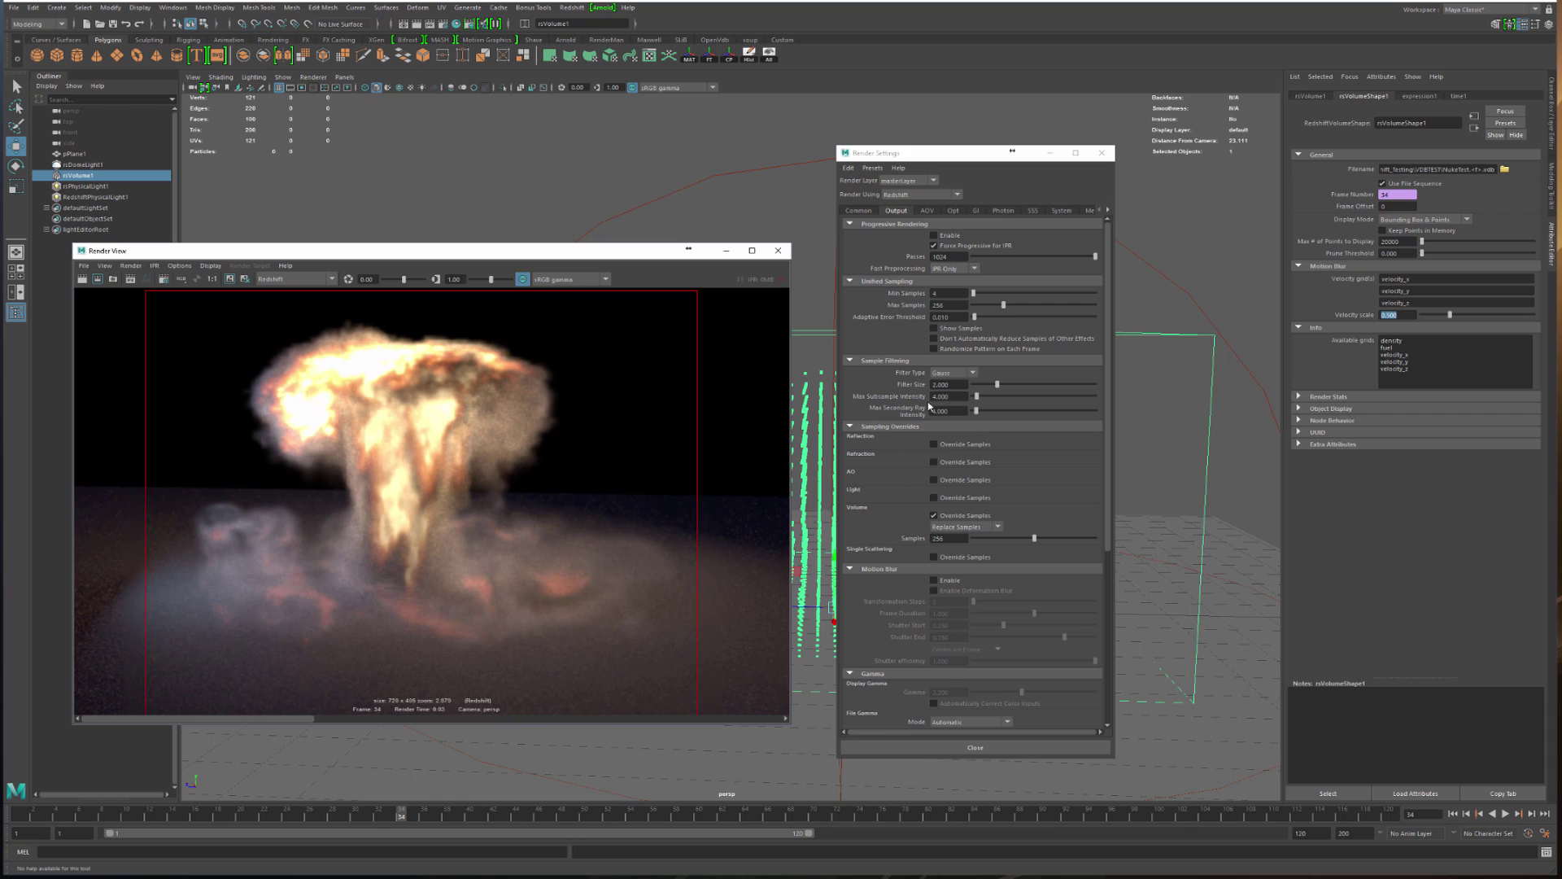
{"action": "left_click", "coordinate": [974, 211]}
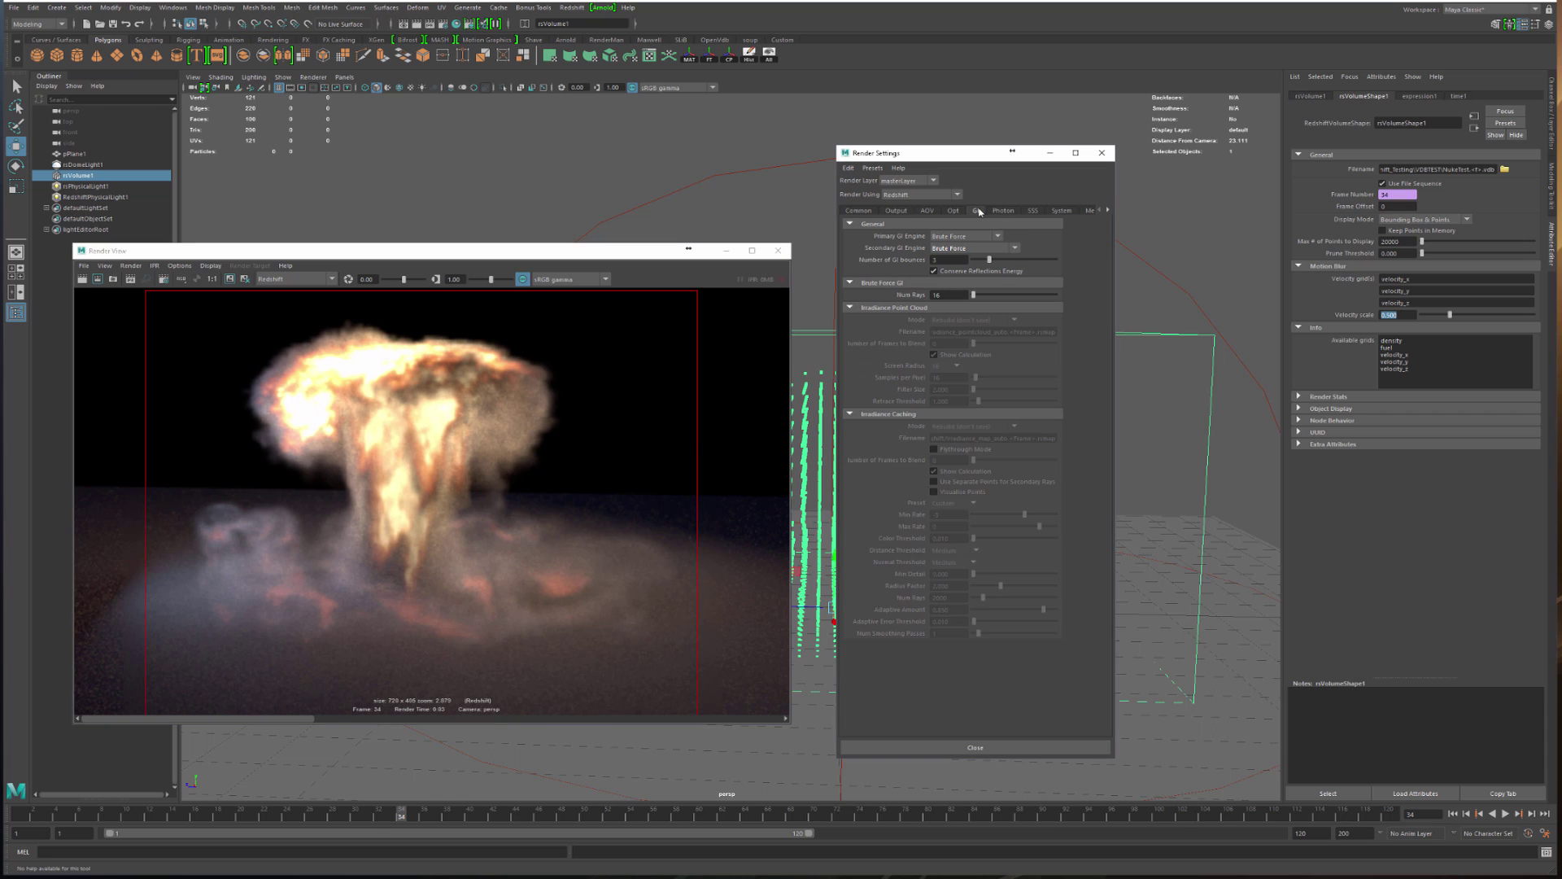
{"action": "double_click", "coordinate": [938, 294]}
{"action": "left_click", "coordinate": [896, 211]}
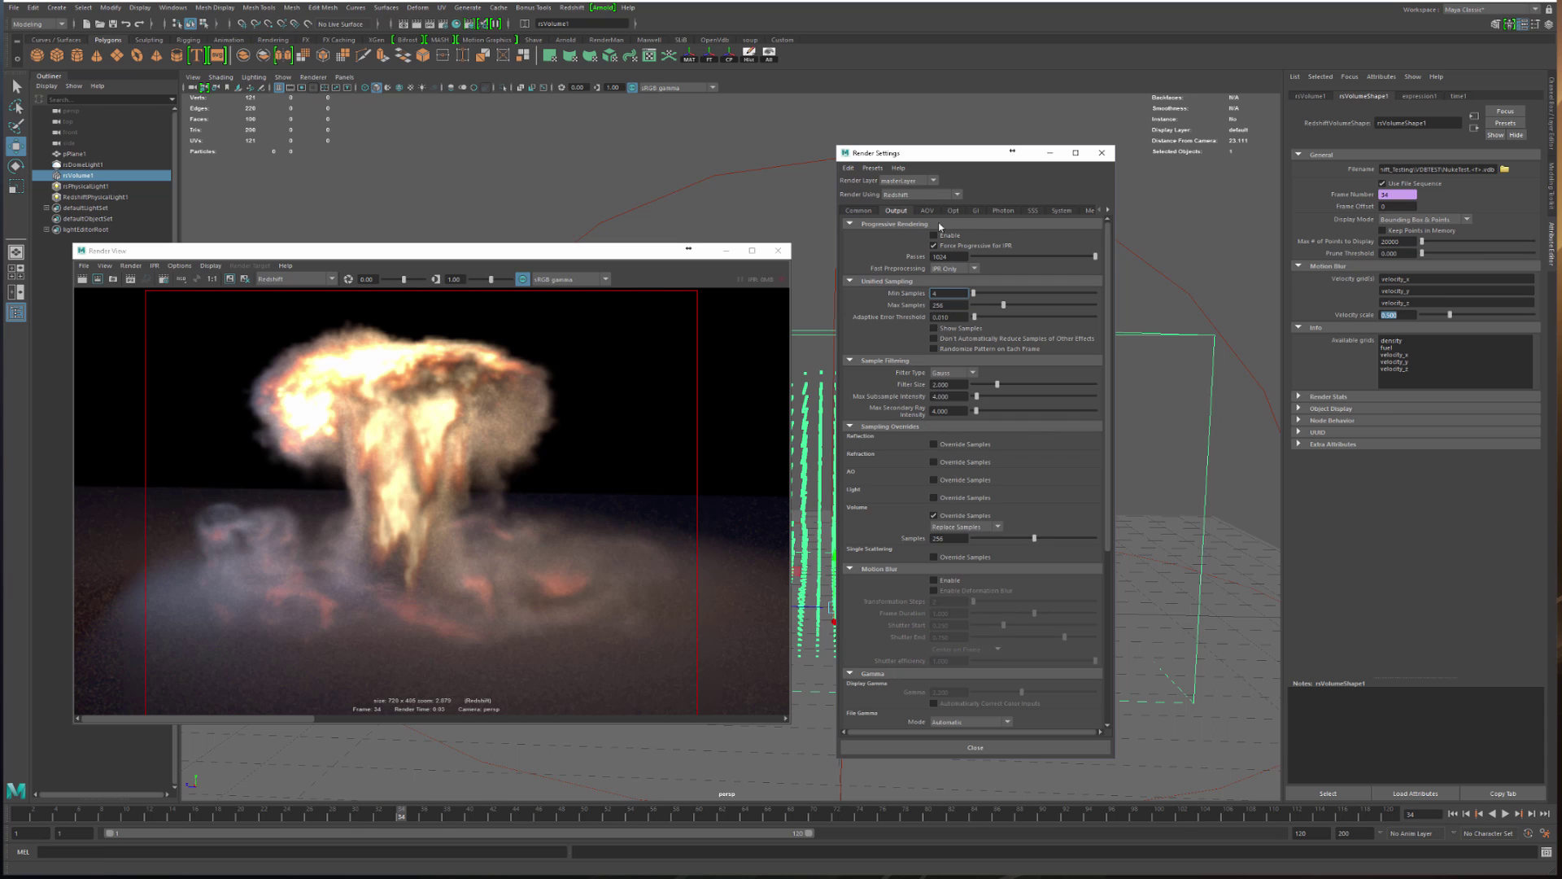
Check the ray reserved memory and the GI settings, and render the explosion region again
{"action": "left_click", "coordinate": [1085, 213]}
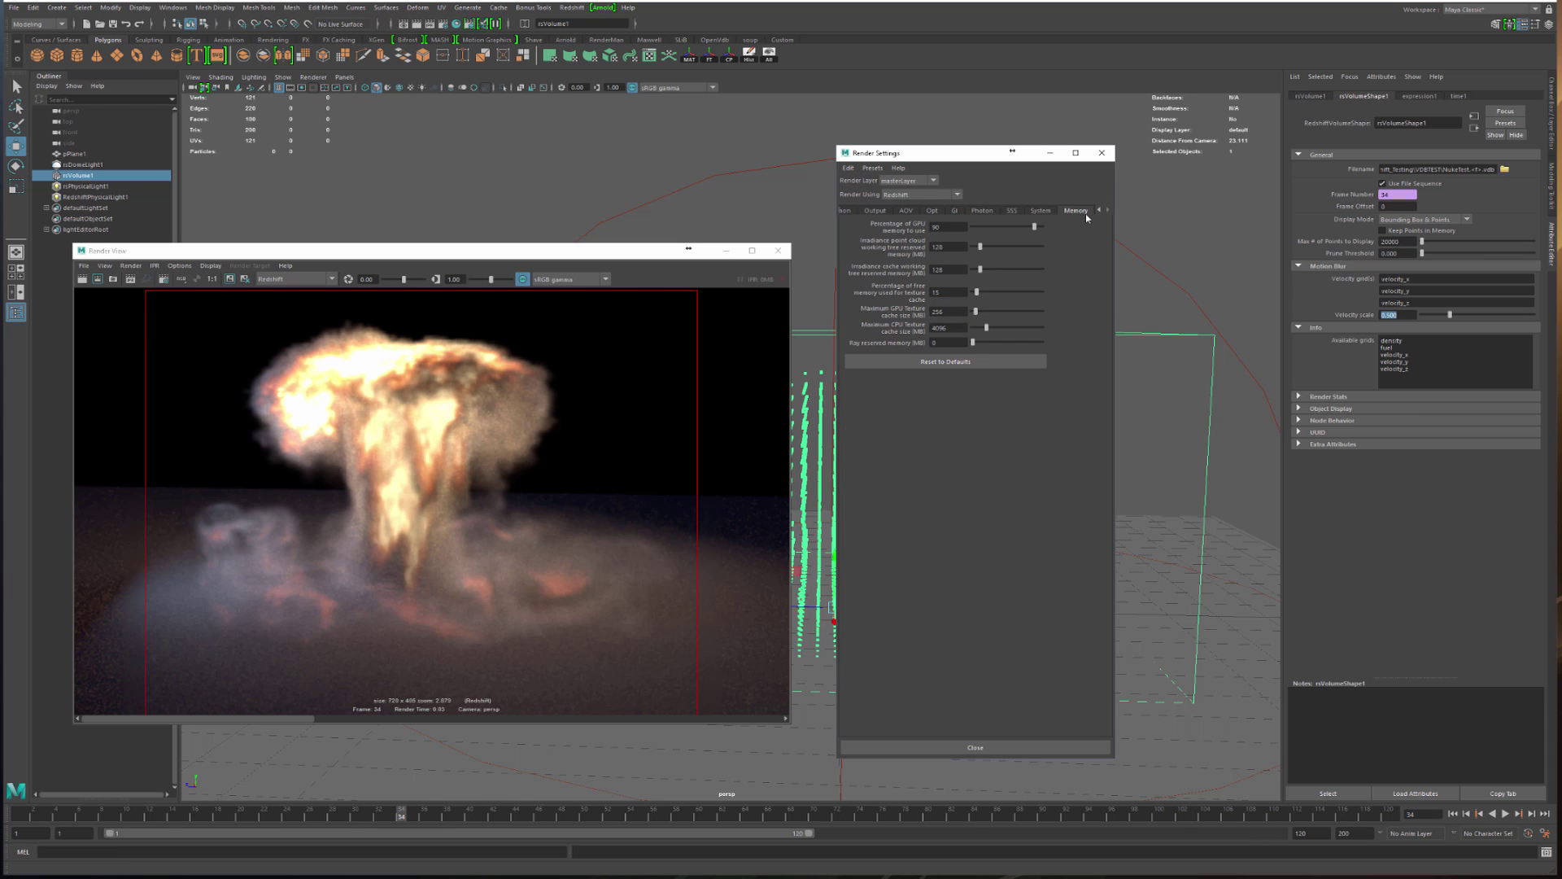
{"action": "double_click", "coordinate": [942, 342]}
{"action": "key", "text": "Return"}
{"action": "left_click", "coordinate": [955, 211]}
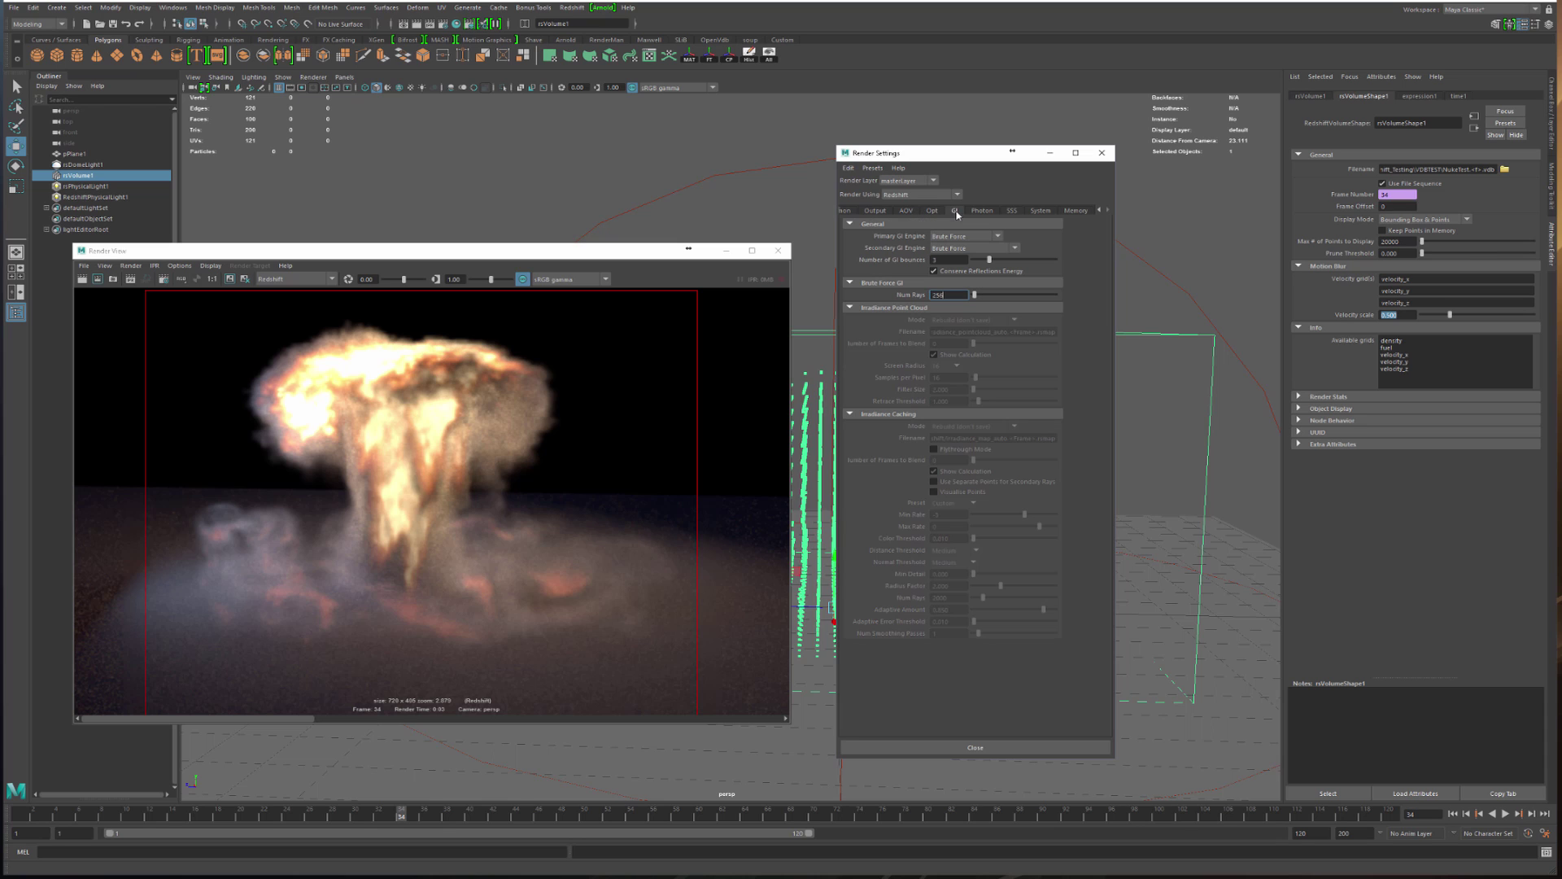
{"action": "left_click", "coordinate": [98, 279]}
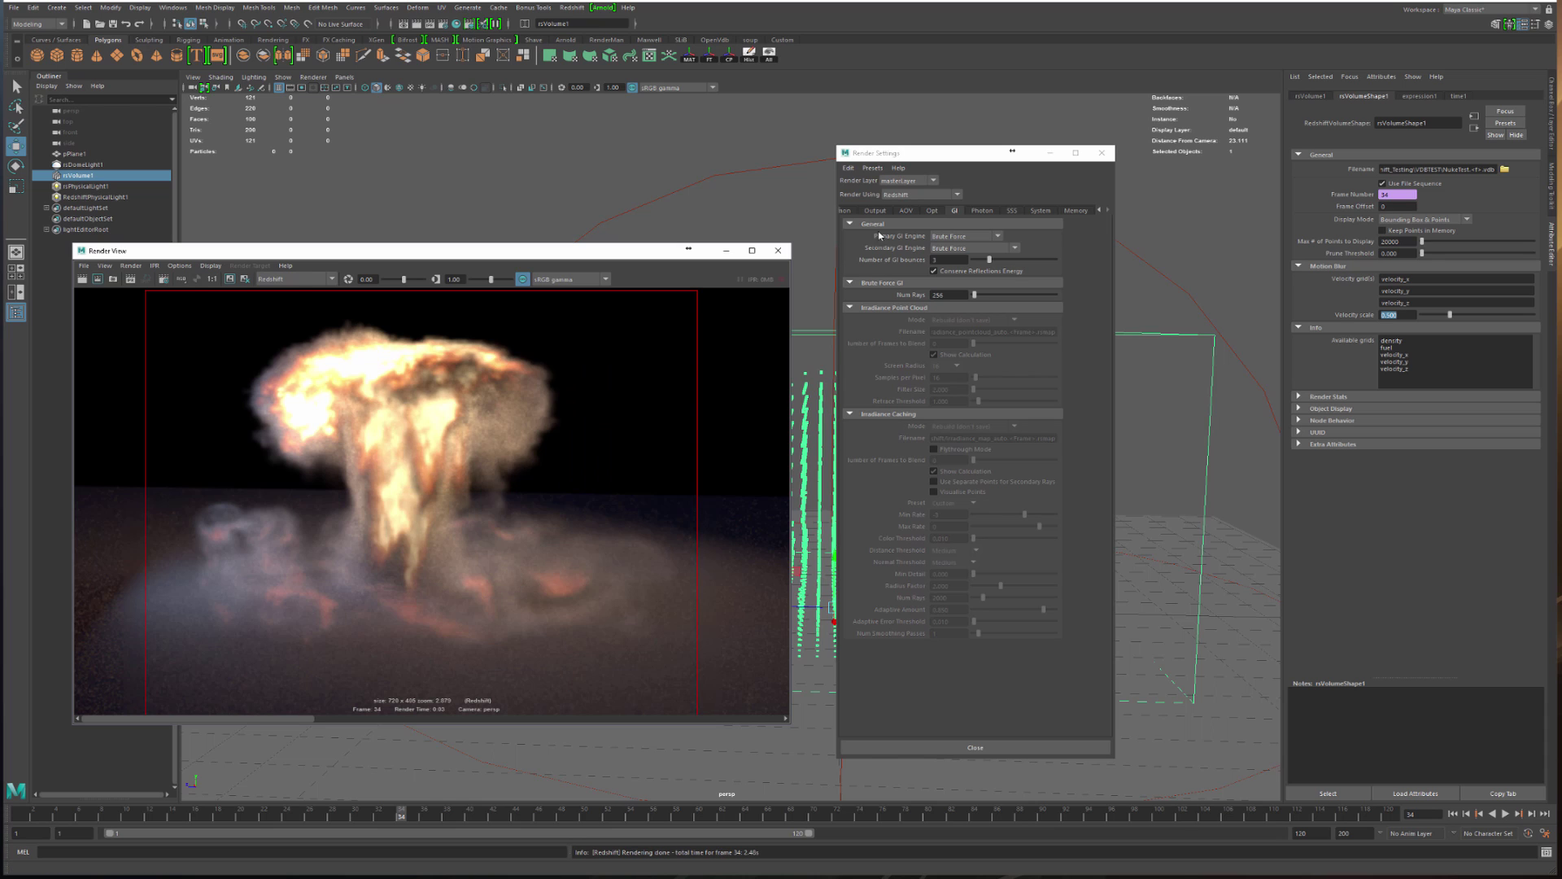
Raise the Brute Force GI rays to 512 and the Unified Sampling Max Samples to 512
{"action": "double_click", "coordinate": [944, 294]}
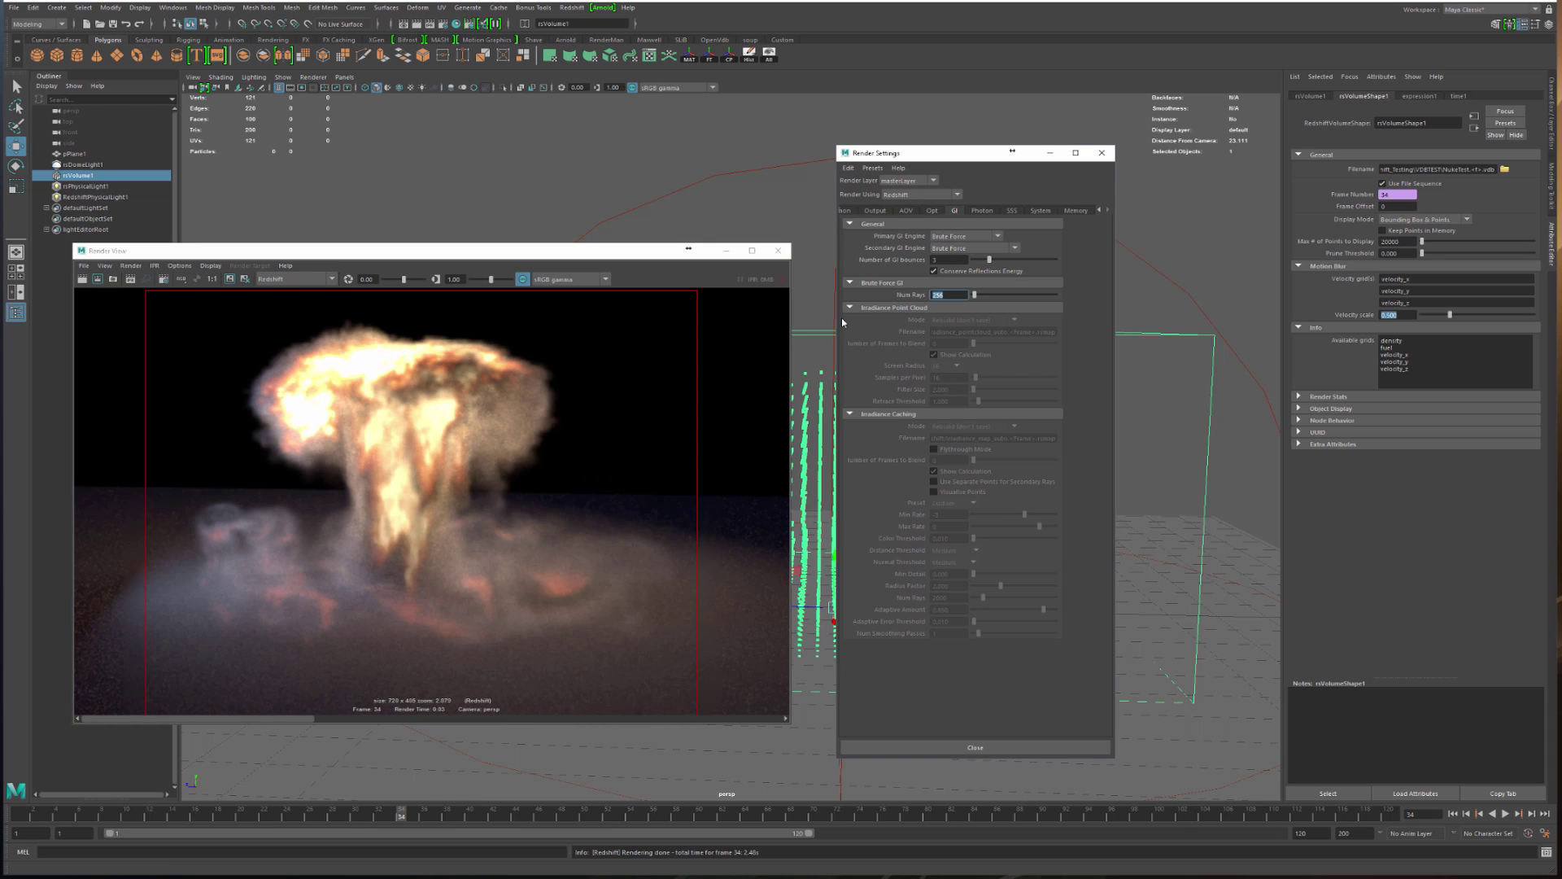
{"action": "type", "text": "512"}
{"action": "key", "text": "Return"}
{"action": "left_click", "coordinate": [890, 212]}
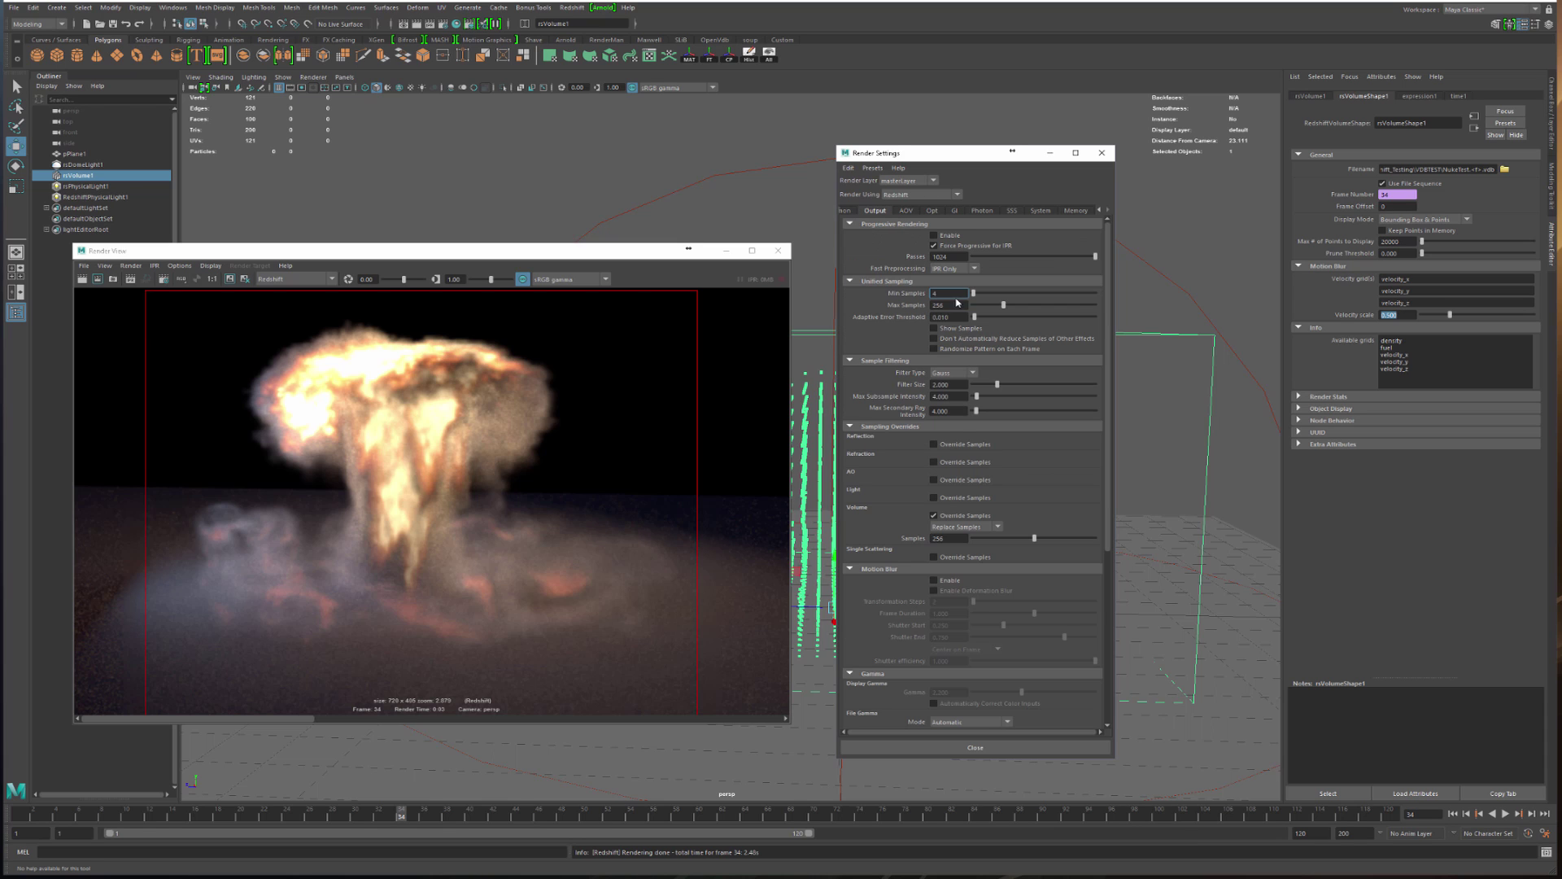
{"action": "double_click", "coordinate": [952, 305]}
{"action": "type", "text": "512"}
{"action": "key", "text": "Return"}
Set the Volume sampling override to 512 samples
{"action": "double_click", "coordinate": [944, 538]}
{"action": "type", "text": "512"}
{"action": "key", "text": "Return"}
Enable the Light sampling override, set both the Light and Volume override samples to 256, and render the region
{"action": "left_click", "coordinate": [934, 497]}
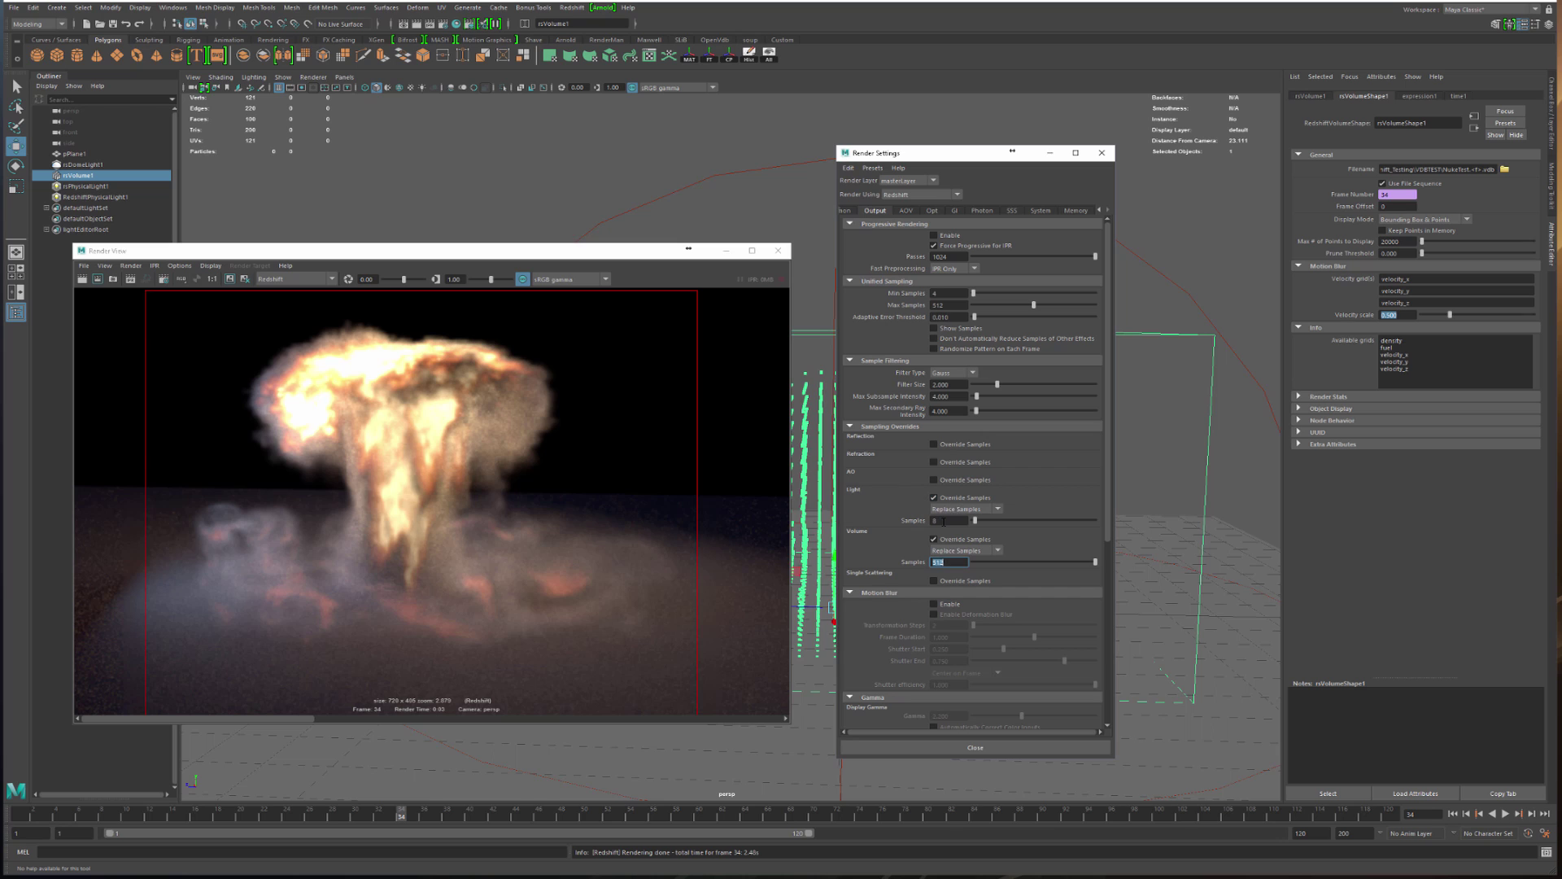
{"action": "double_click", "coordinate": [943, 521]}
{"action": "type", "text": "256"}
{"action": "key", "text": "Return"}
{"action": "double_click", "coordinate": [949, 562]}
{"action": "type", "text": "256"}
{"action": "key", "text": "Return"}
{"action": "left_click", "coordinate": [99, 280]}
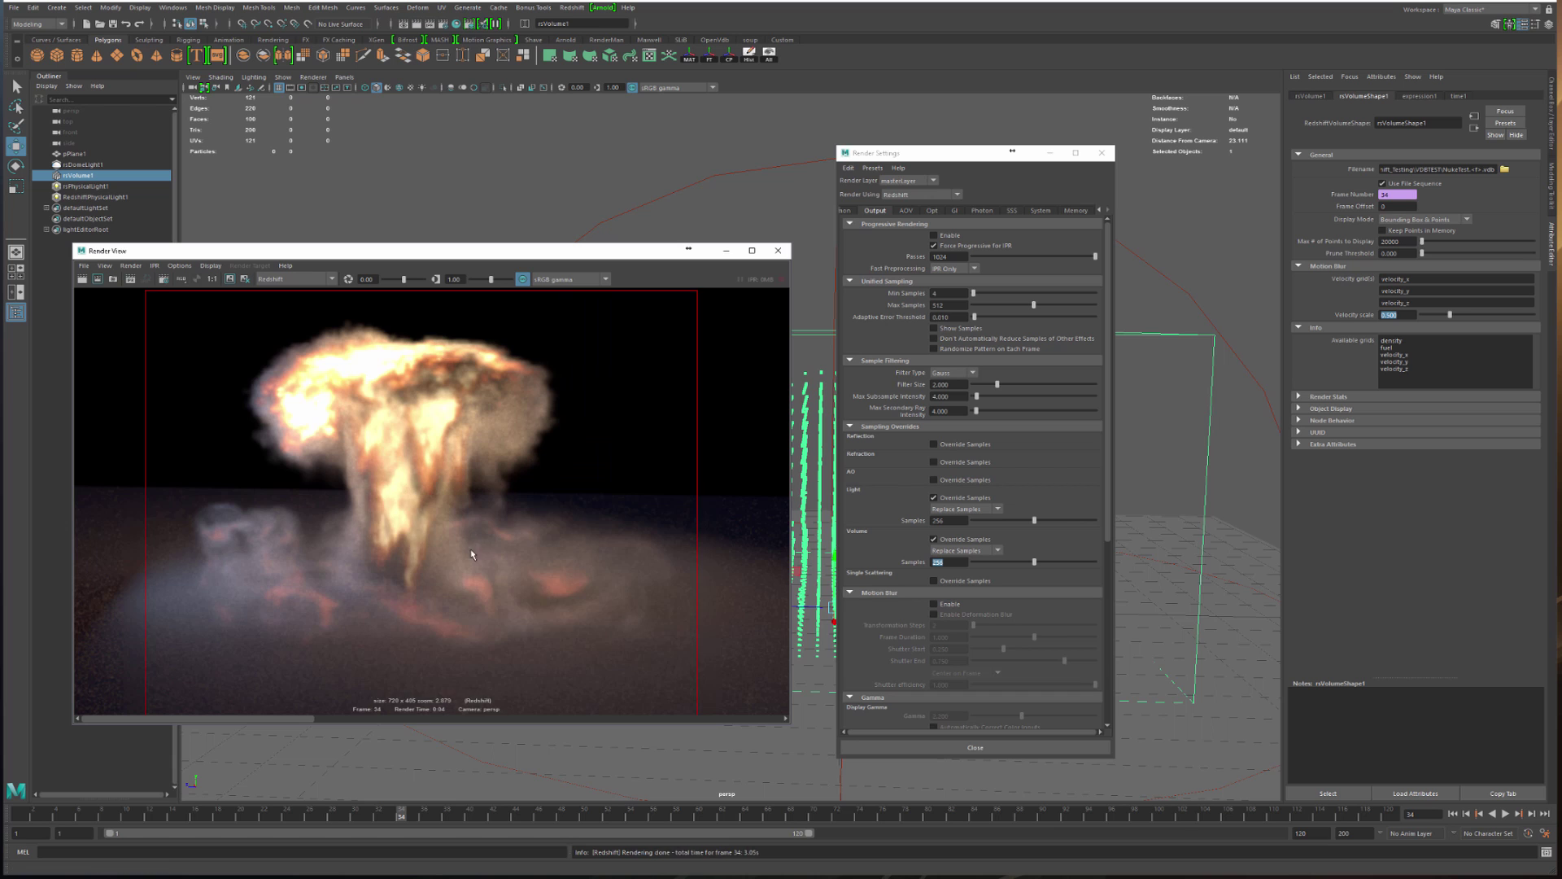
Inspect the rendered explosion up close, look through the remaining output settings and close the render settings
{"action": "scroll", "coordinate": [488, 570], "scroll_direction": "up", "scroll_amount": 5}
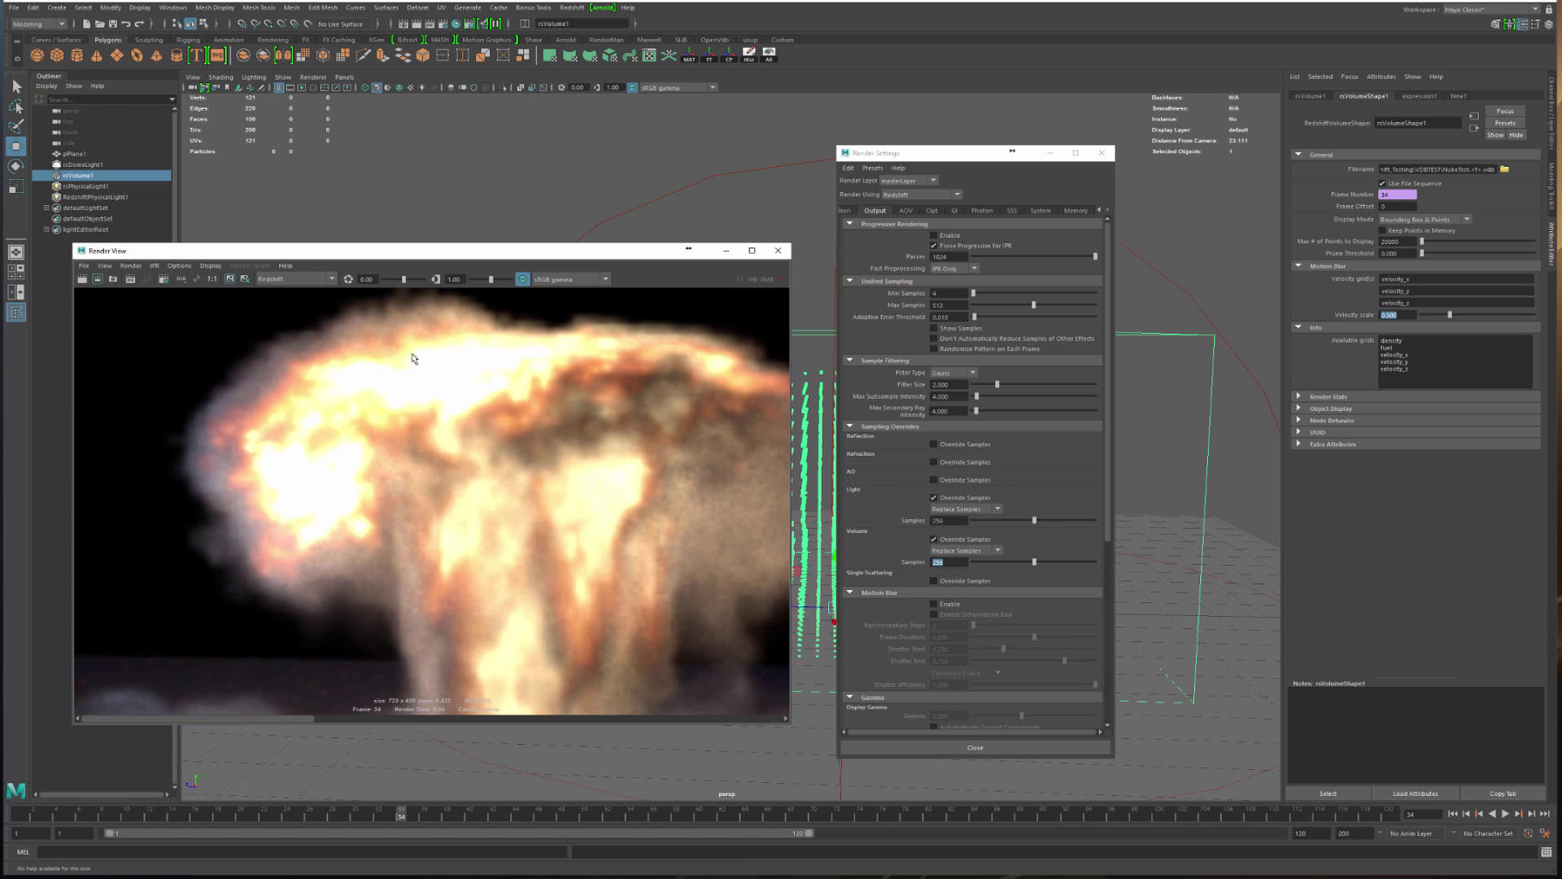
{"action": "scroll", "coordinate": [415, 358], "scroll_direction": "down", "scroll_amount": 5}
{"action": "middle_click_drag", "start_coordinate": [407, 495], "coordinate": [419, 518], "text": "alt"}
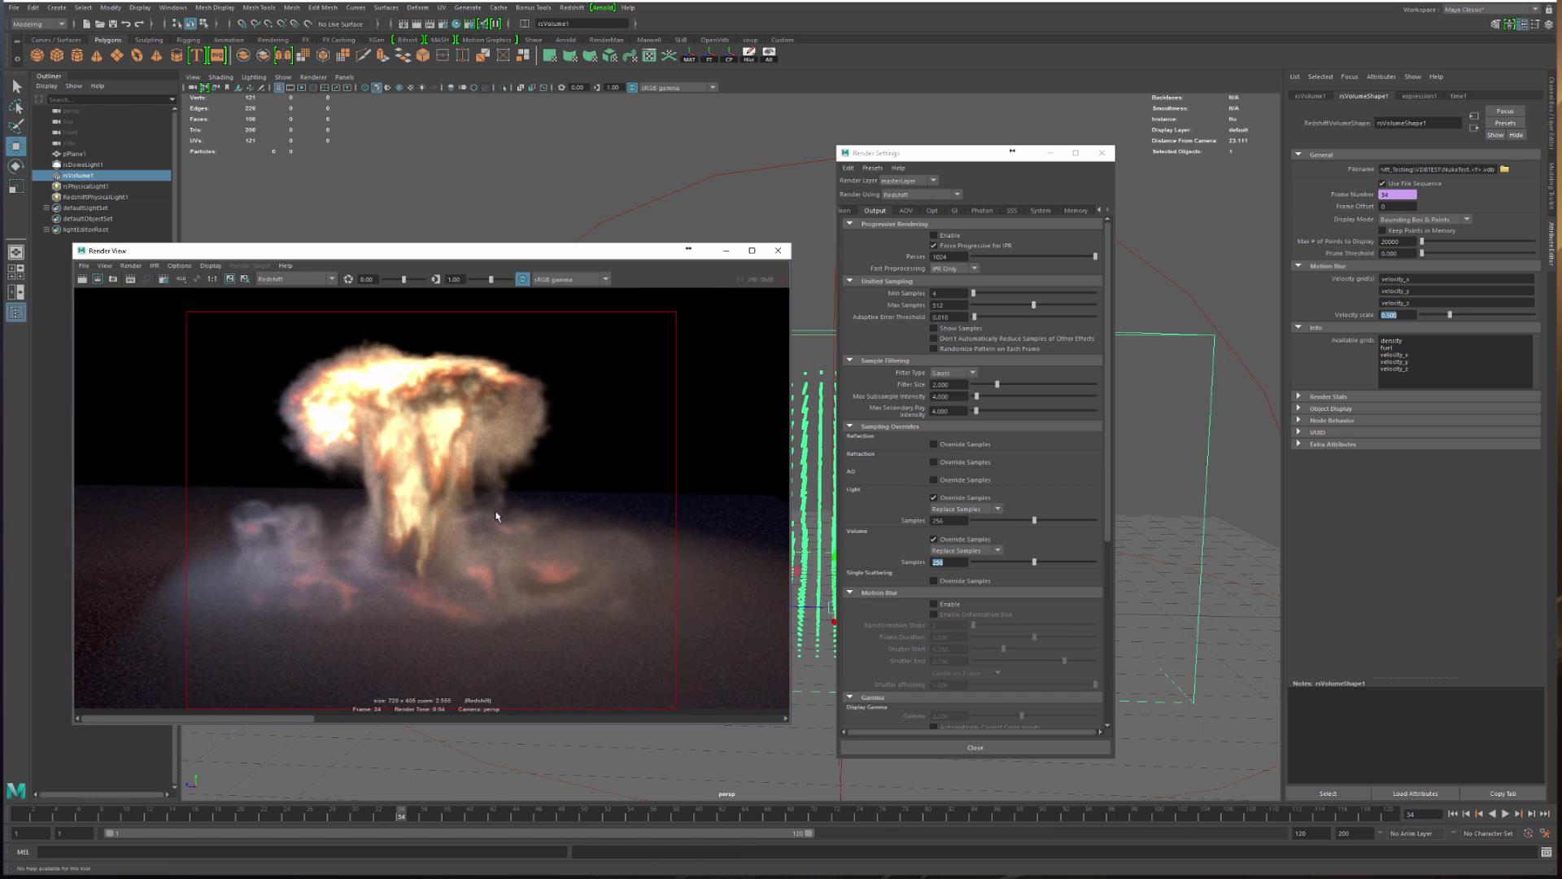
{"action": "scroll", "coordinate": [1063, 610], "scroll_direction": "down", "scroll_amount": 4}
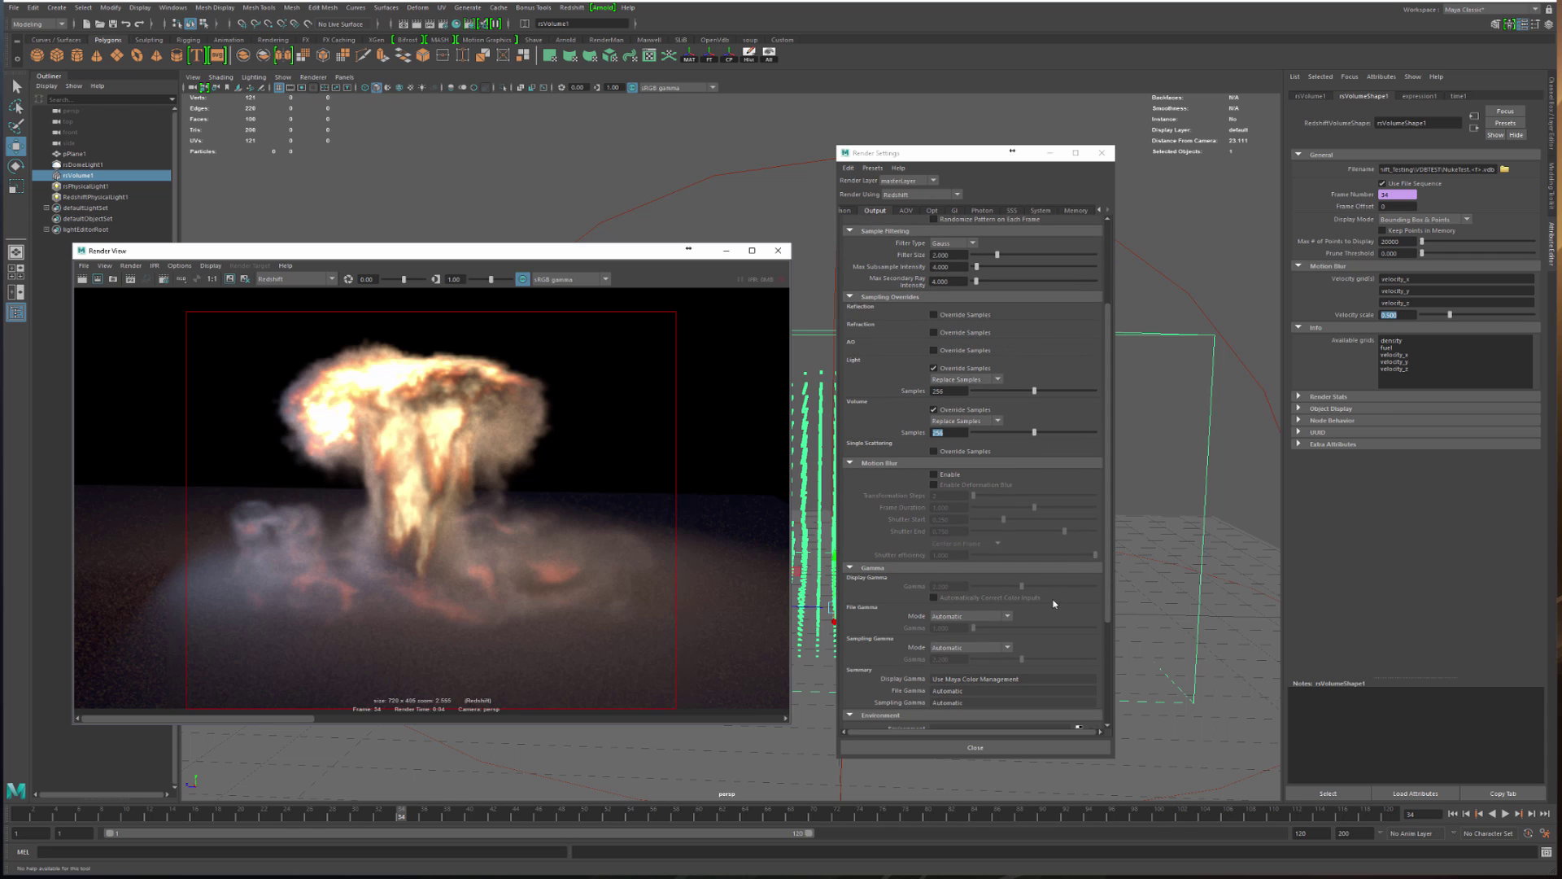
{"action": "scroll", "coordinate": [945, 592], "scroll_direction": "down", "scroll_amount": 3}
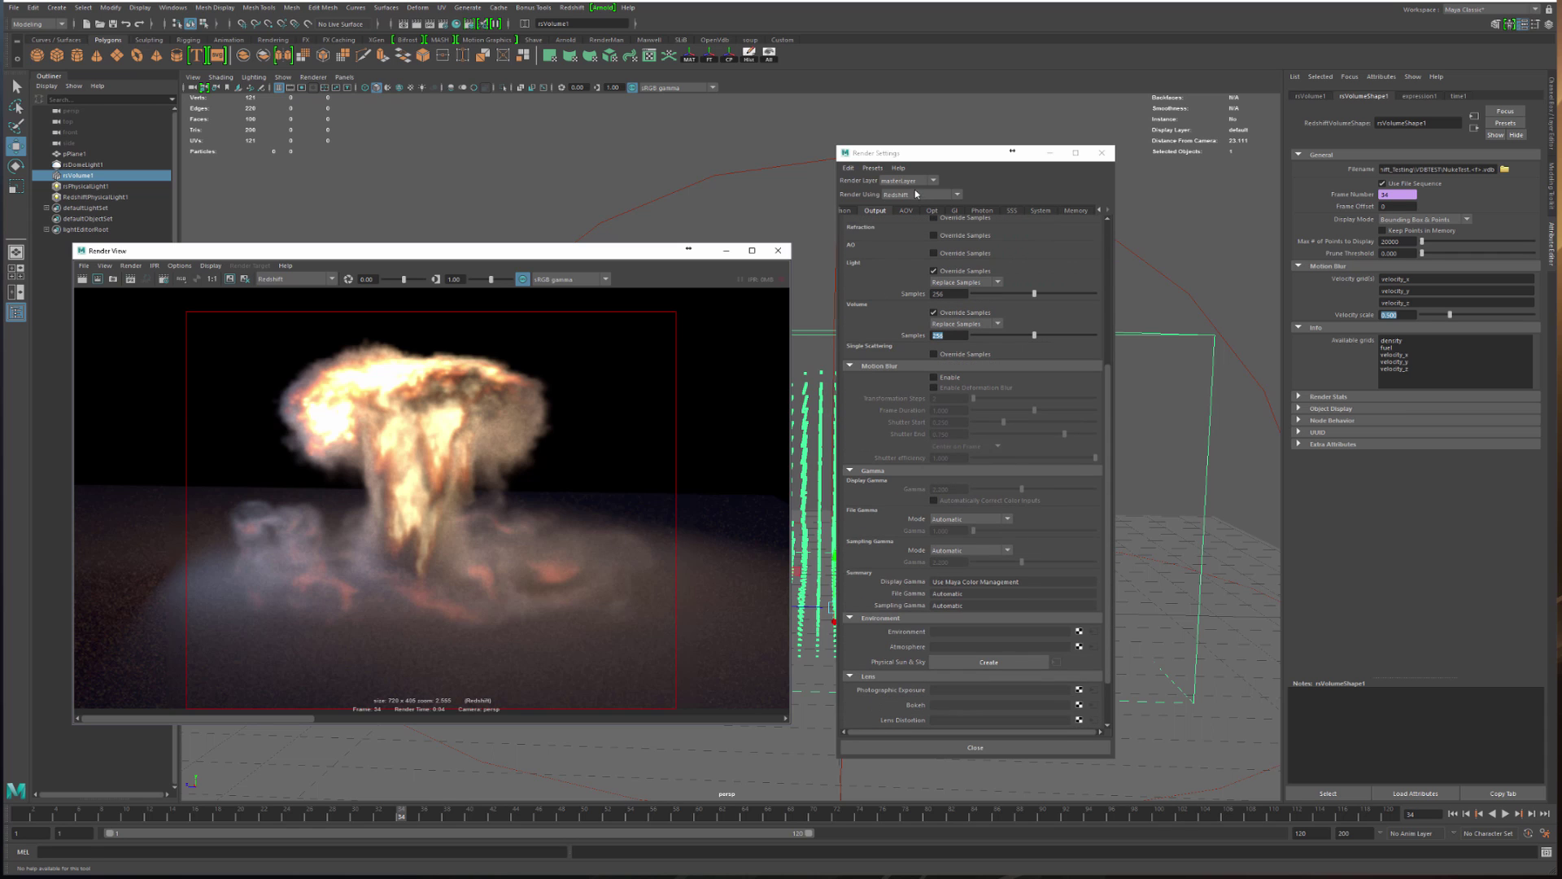
{"action": "left_click", "coordinate": [1102, 152]}
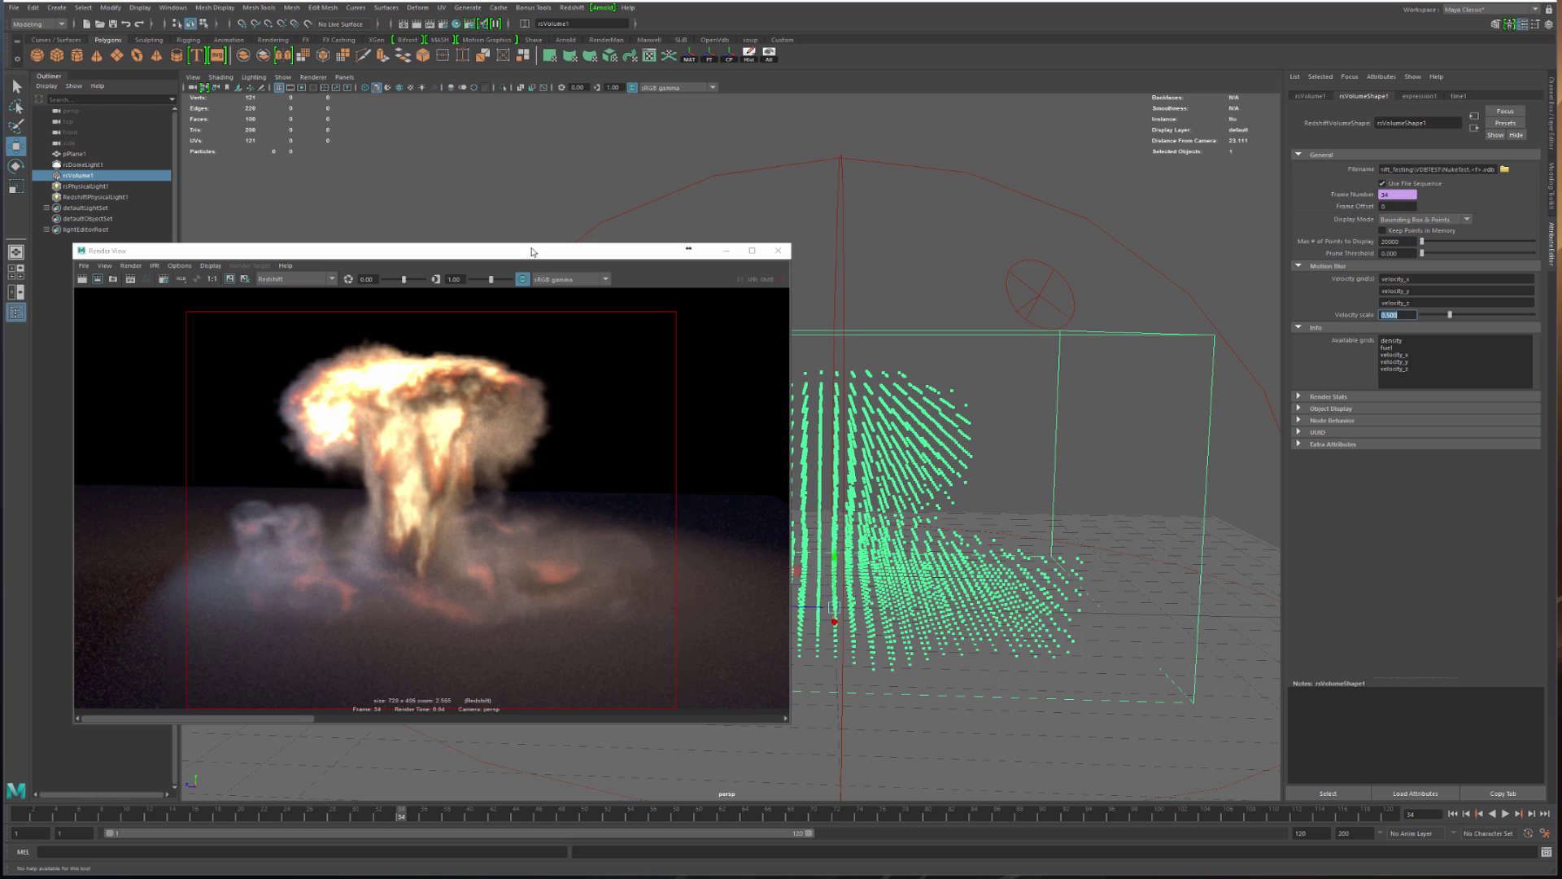
Scrub the timeline forward to the risen mushroom cloud and start an IPR render of that frame
{"action": "left_click_drag", "start_coordinate": [532, 251], "coordinate": [586, 206]}
{"action": "left_click_drag", "start_coordinate": [453, 816], "coordinate": [802, 816]}
{"action": "scroll", "coordinate": [374, 372], "scroll_direction": "down", "scroll_amount": 5}
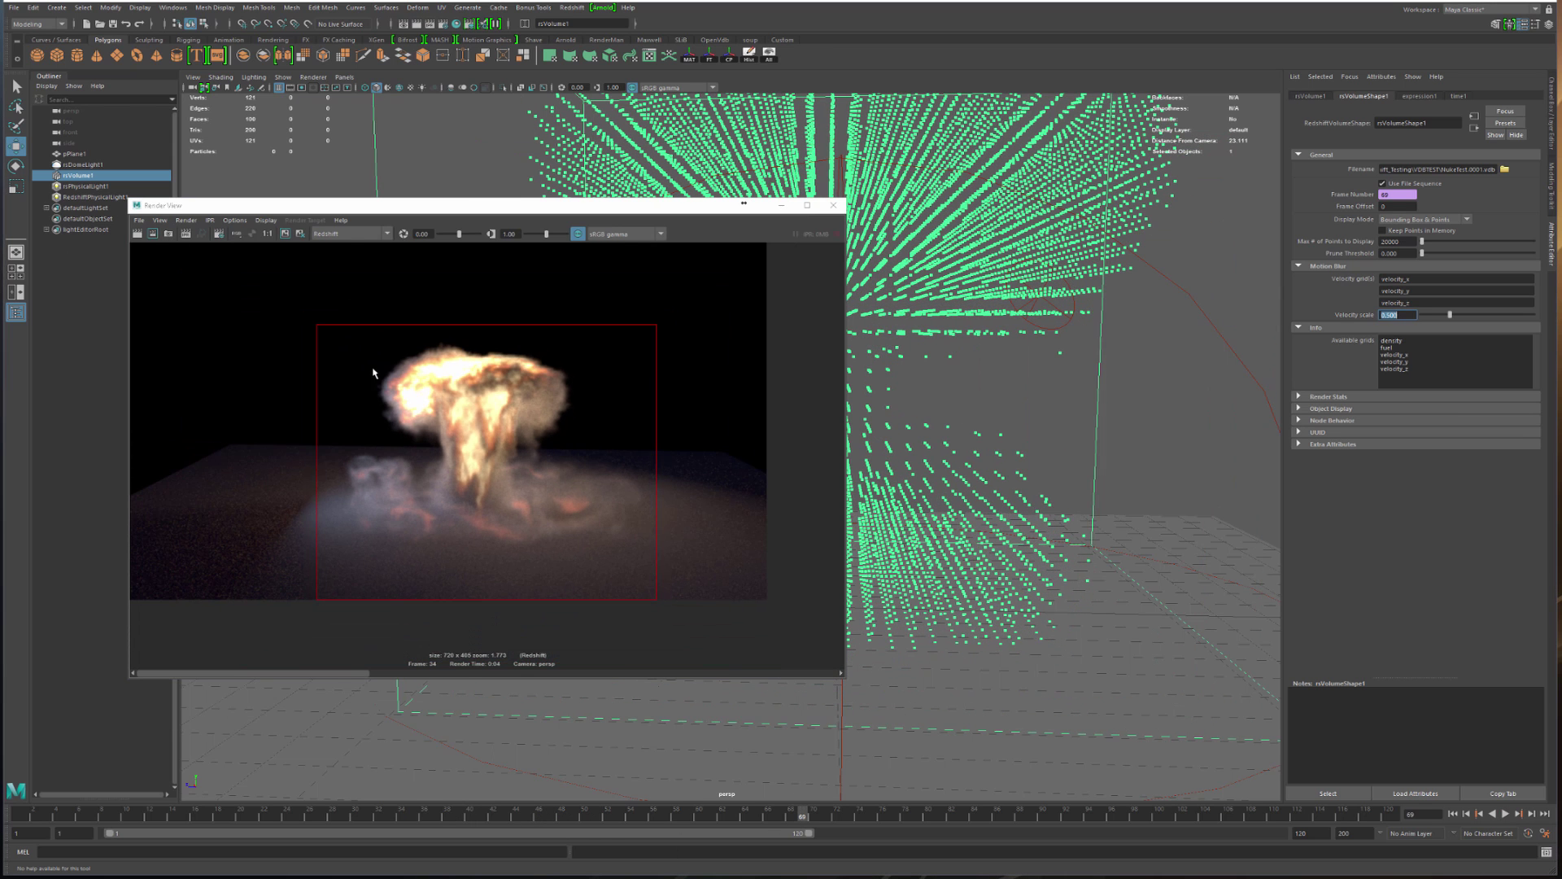
{"action": "left_click", "coordinate": [170, 235]}
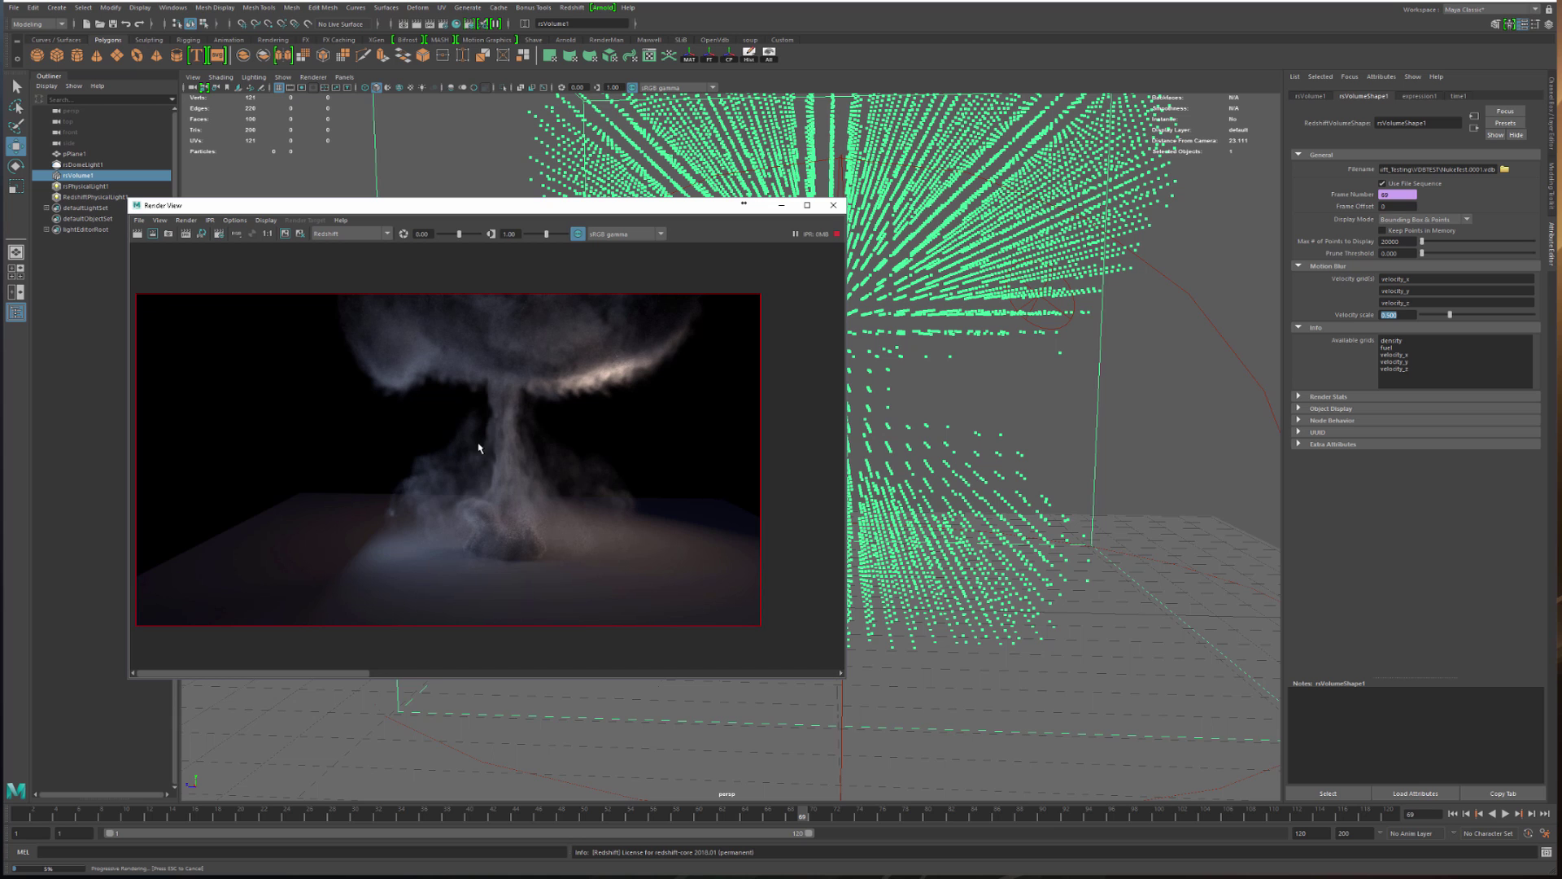
Mark an IPR region over the mushroom cloud and reframe the camera farther back and higher to show the whole cloud
{"action": "scroll", "coordinate": [478, 448], "scroll_direction": "down", "scroll_amount": 2}
{"action": "middle_click_drag", "start_coordinate": [509, 456], "coordinate": [491, 476], "text": "alt"}
{"action": "left_click_drag", "start_coordinate": [262, 287], "coordinate": [334, 340]}
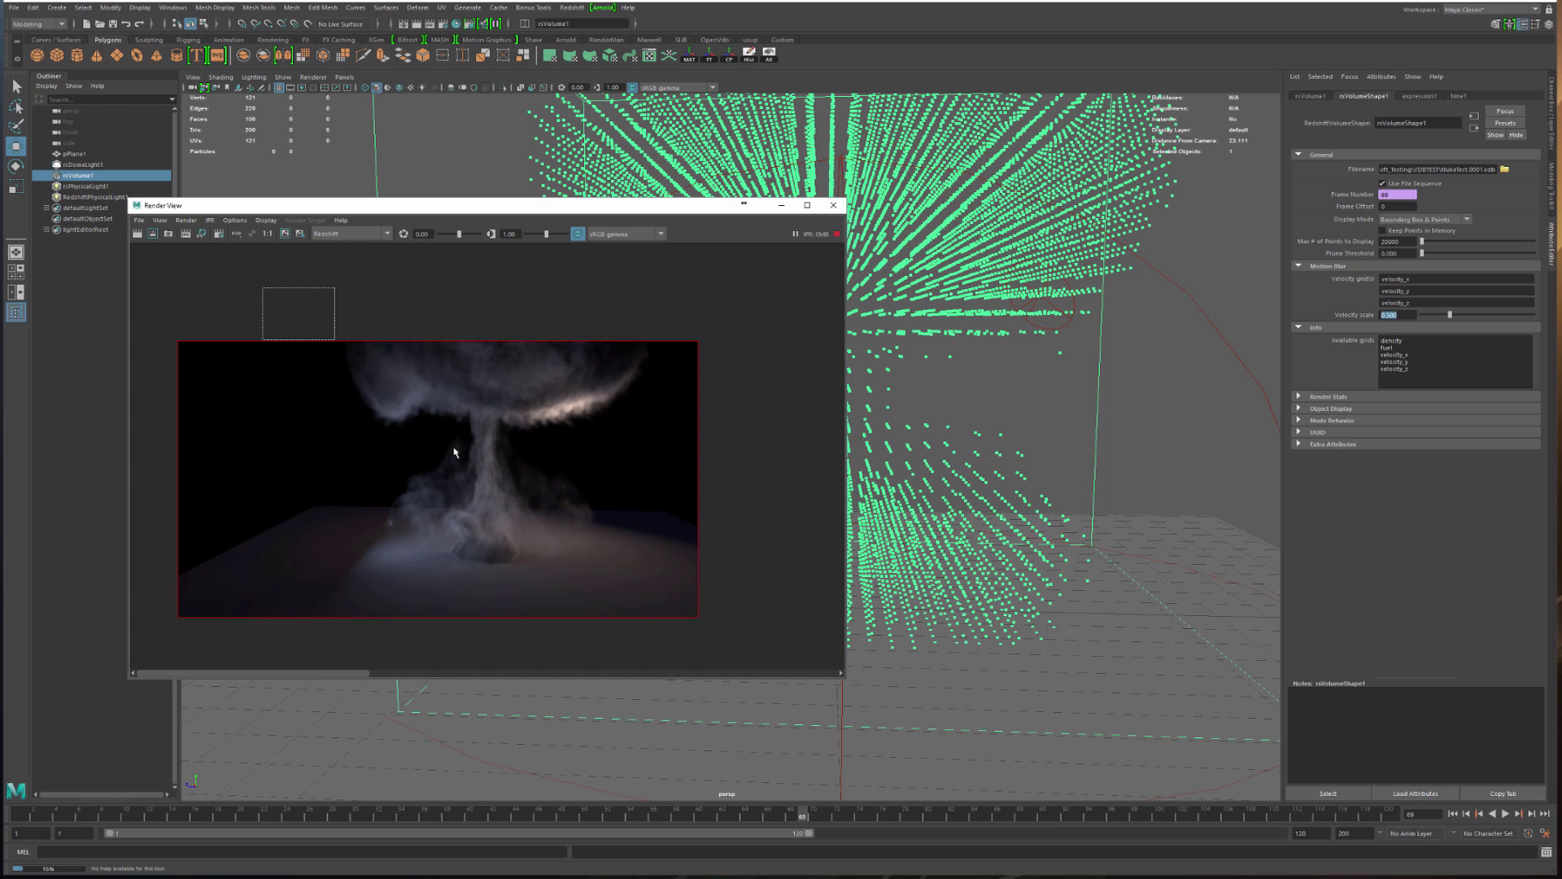
{"action": "left_click_drag", "start_coordinate": [454, 452], "coordinate": [709, 635]}
{"action": "right_click_drag", "start_coordinate": [1140, 337], "coordinate": [1012, 350], "text": "alt"}
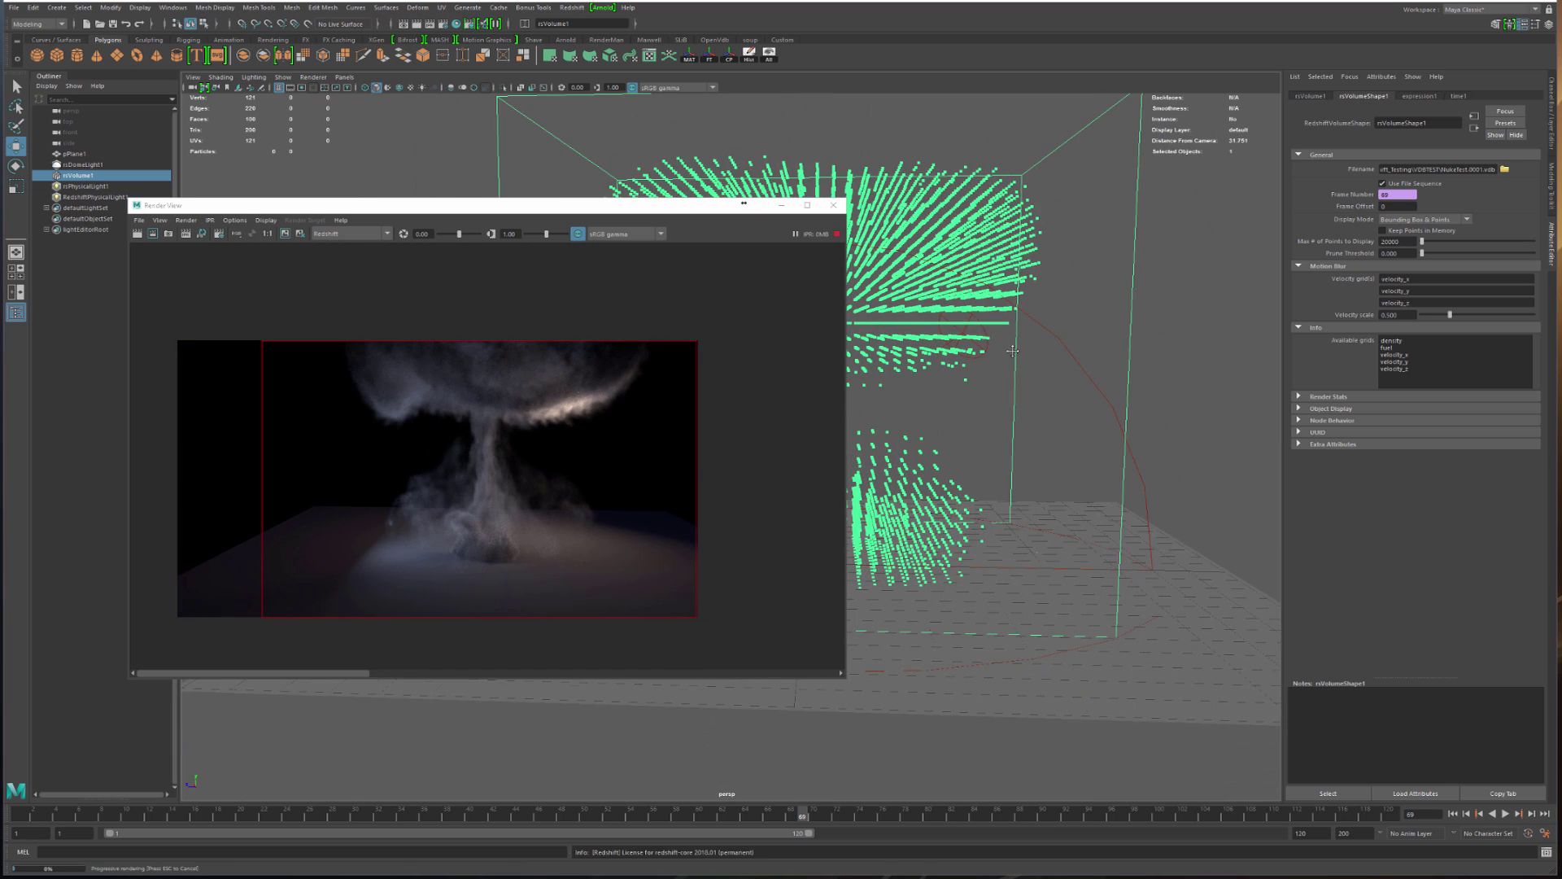
{"action": "left_click_drag", "start_coordinate": [1012, 351], "coordinate": [968, 403], "text": "alt"}
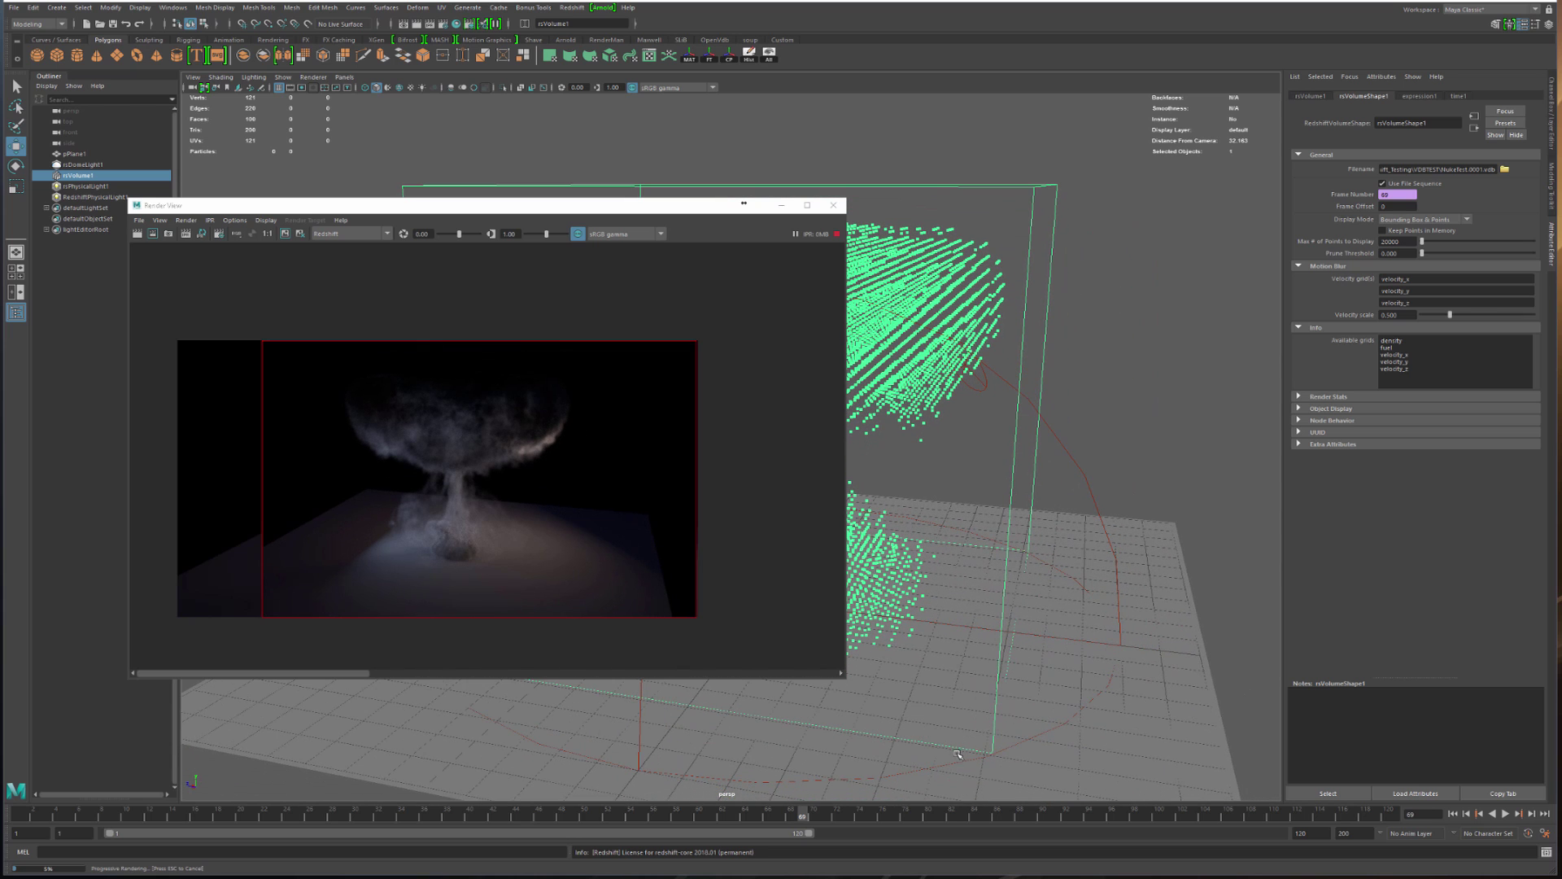
Scrub past the end of the volume sequence, extend the playback range and try a shorter animation end frame
{"action": "left_click", "coordinate": [1054, 816]}
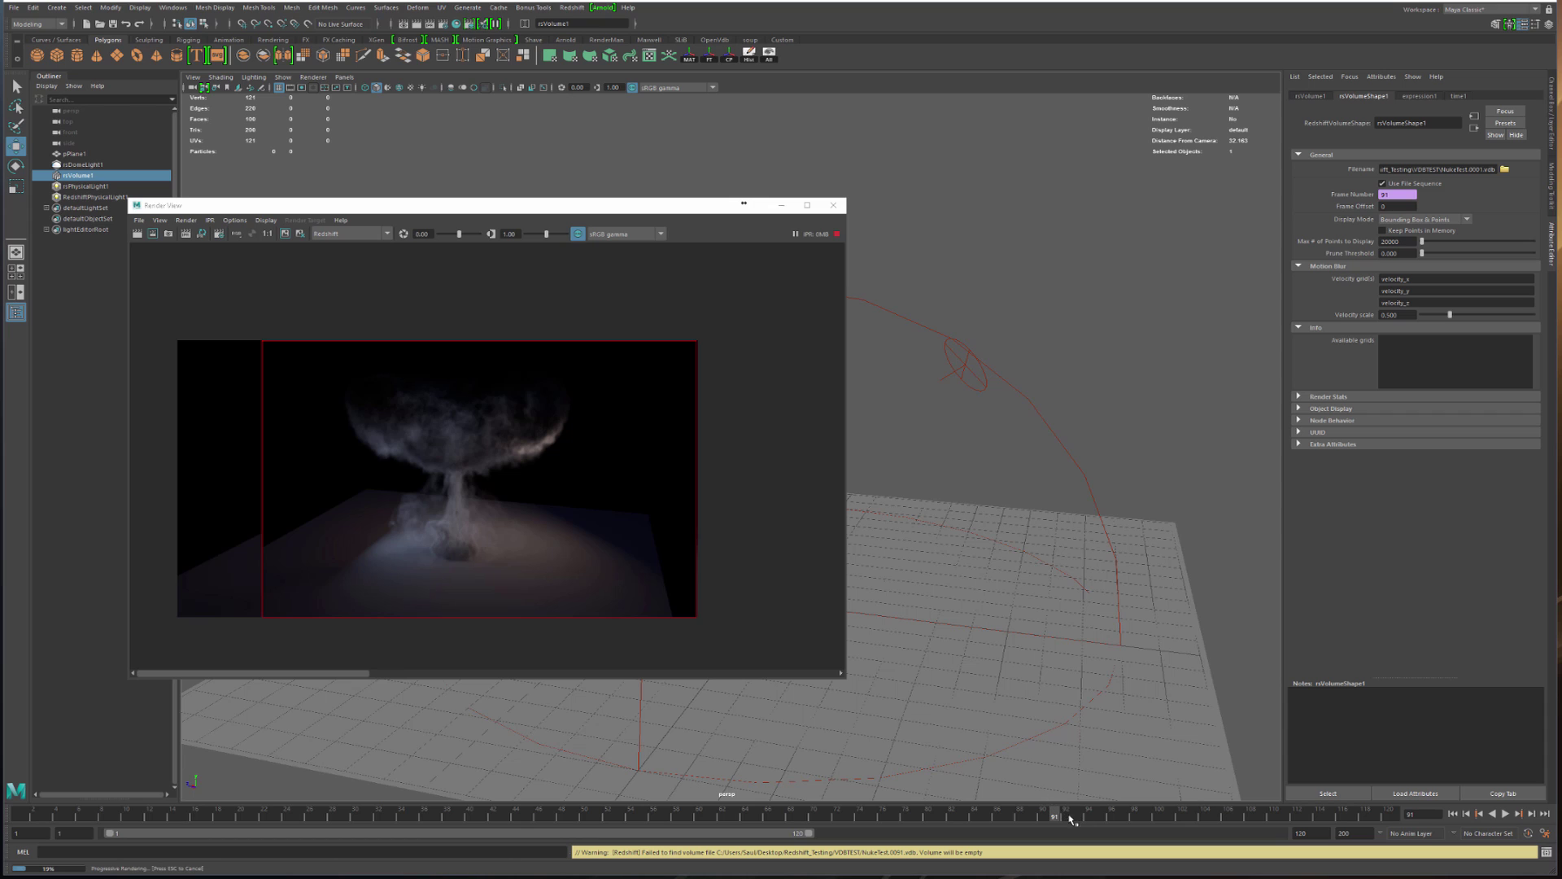
{"action": "left_click", "coordinate": [1076, 817]}
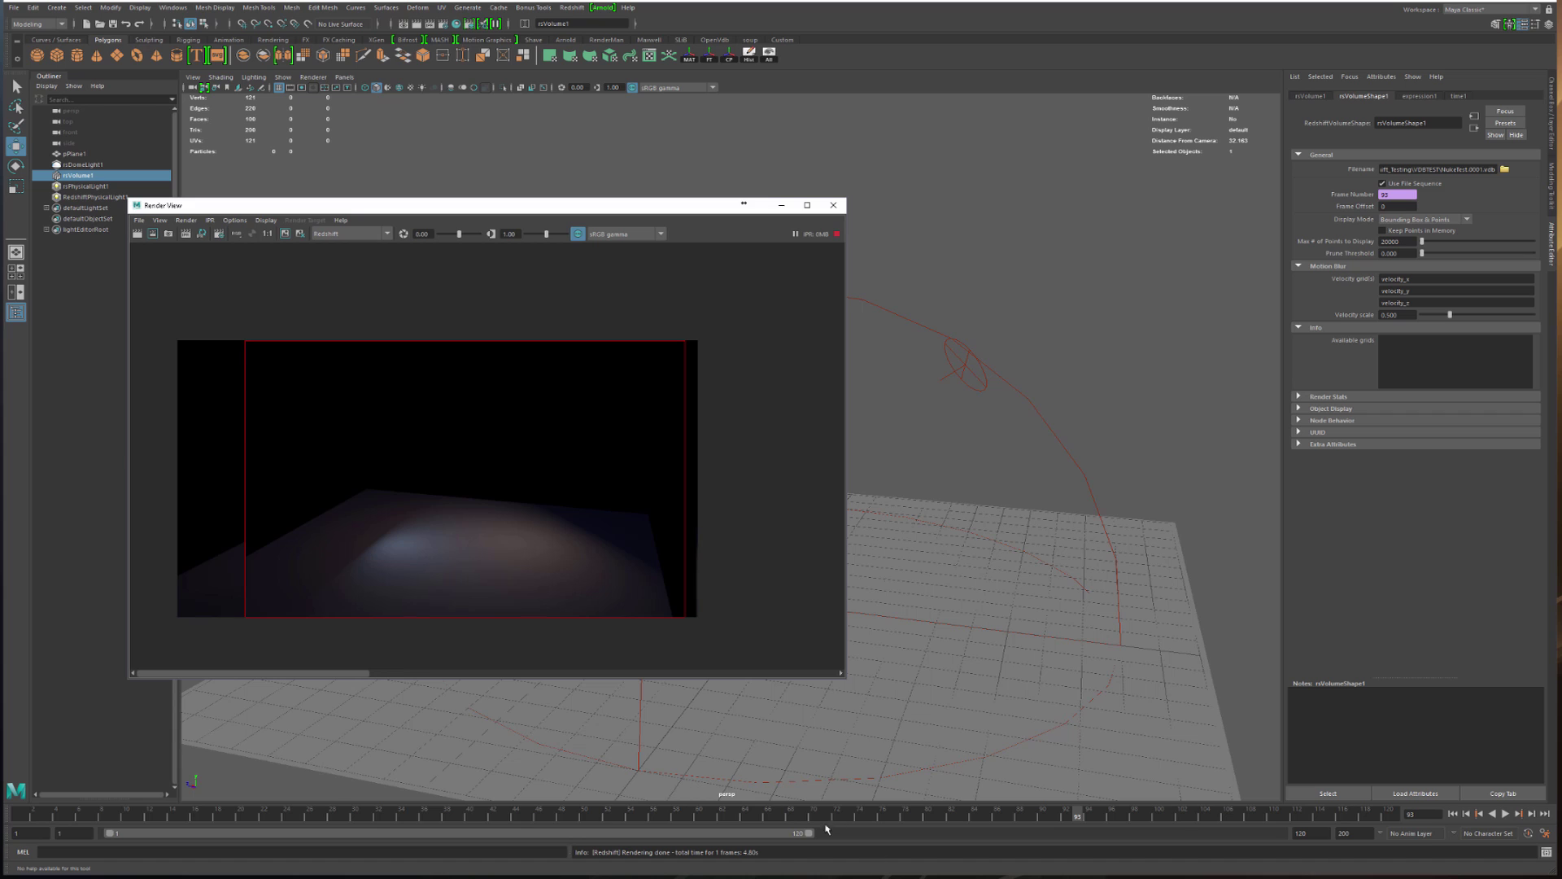
{"action": "left_click_drag", "start_coordinate": [808, 833], "coordinate": [1273, 833]}
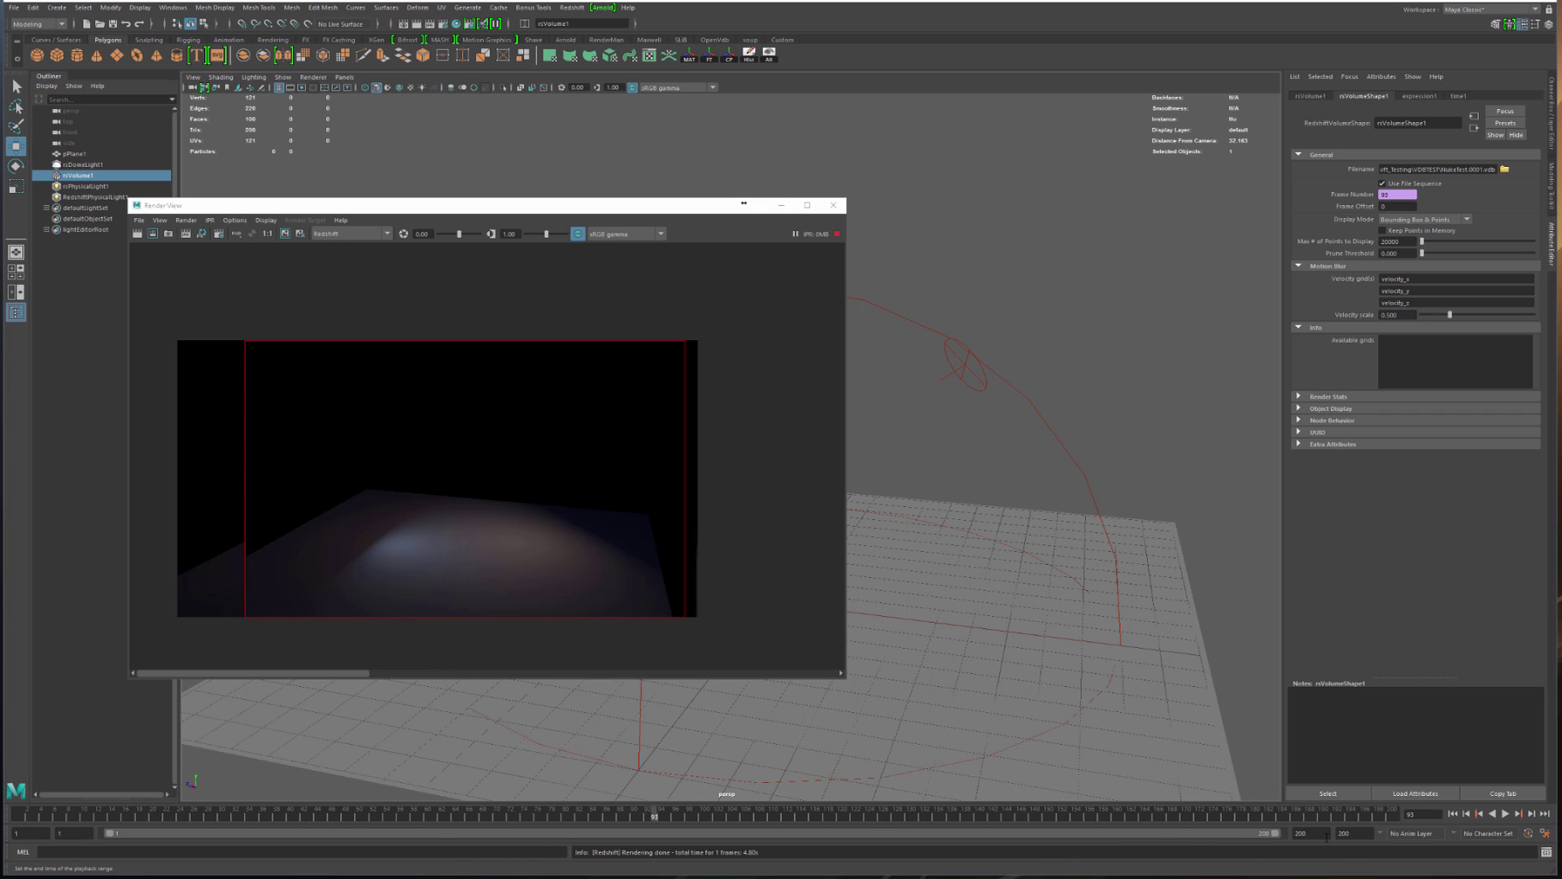
{"action": "double_click", "coordinate": [1354, 833]}
{"action": "key", "text": "Return"}
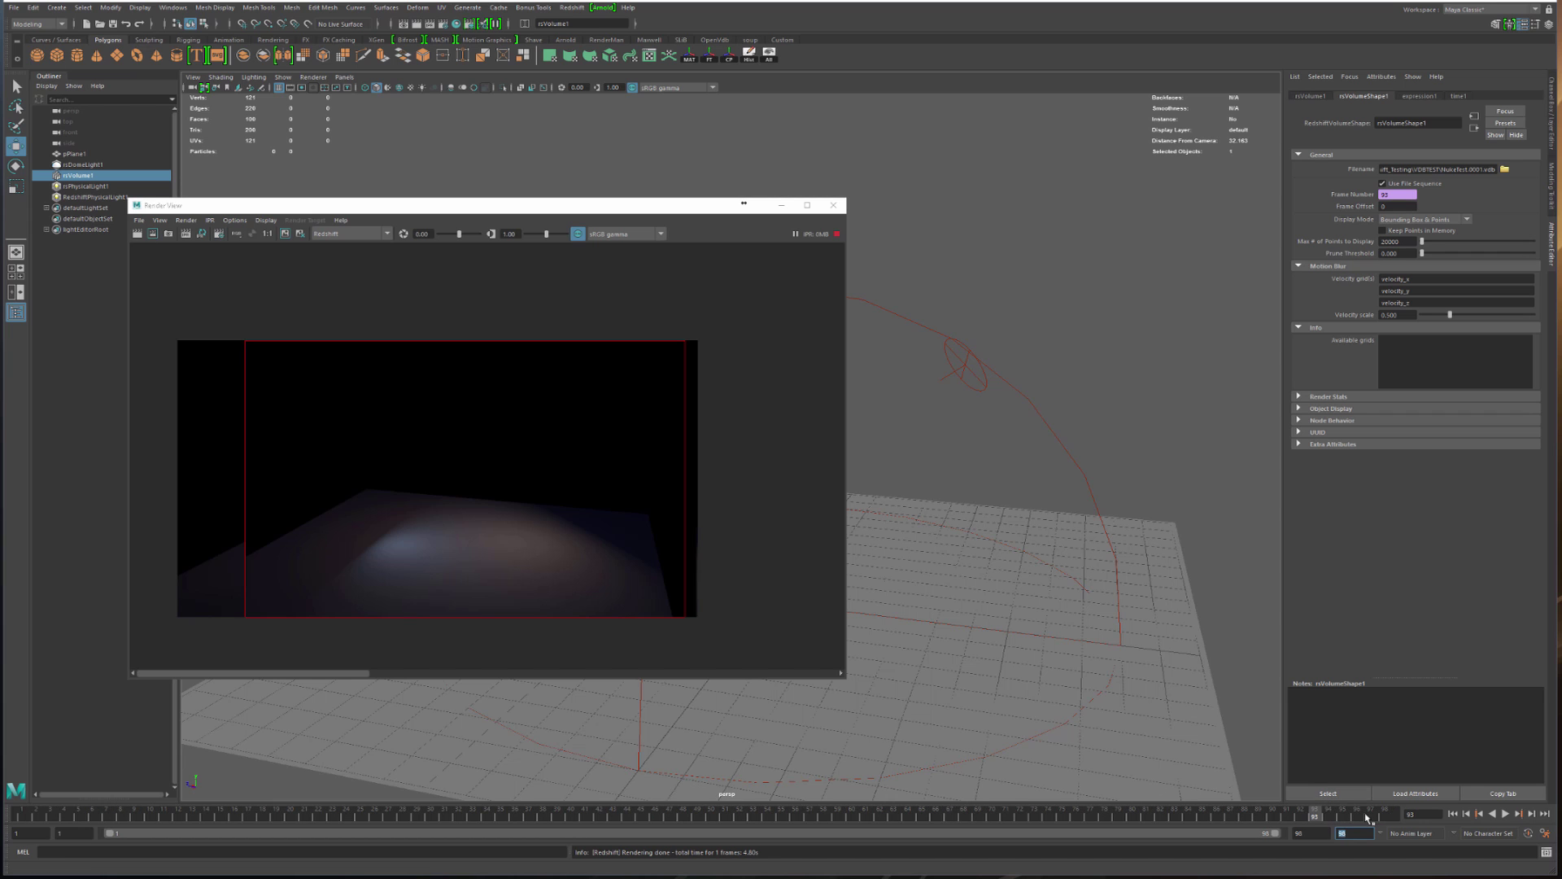
Scrub to find the last frame with a volume file and set the animation end frame to 89
{"action": "left_click", "coordinate": [1352, 814]}
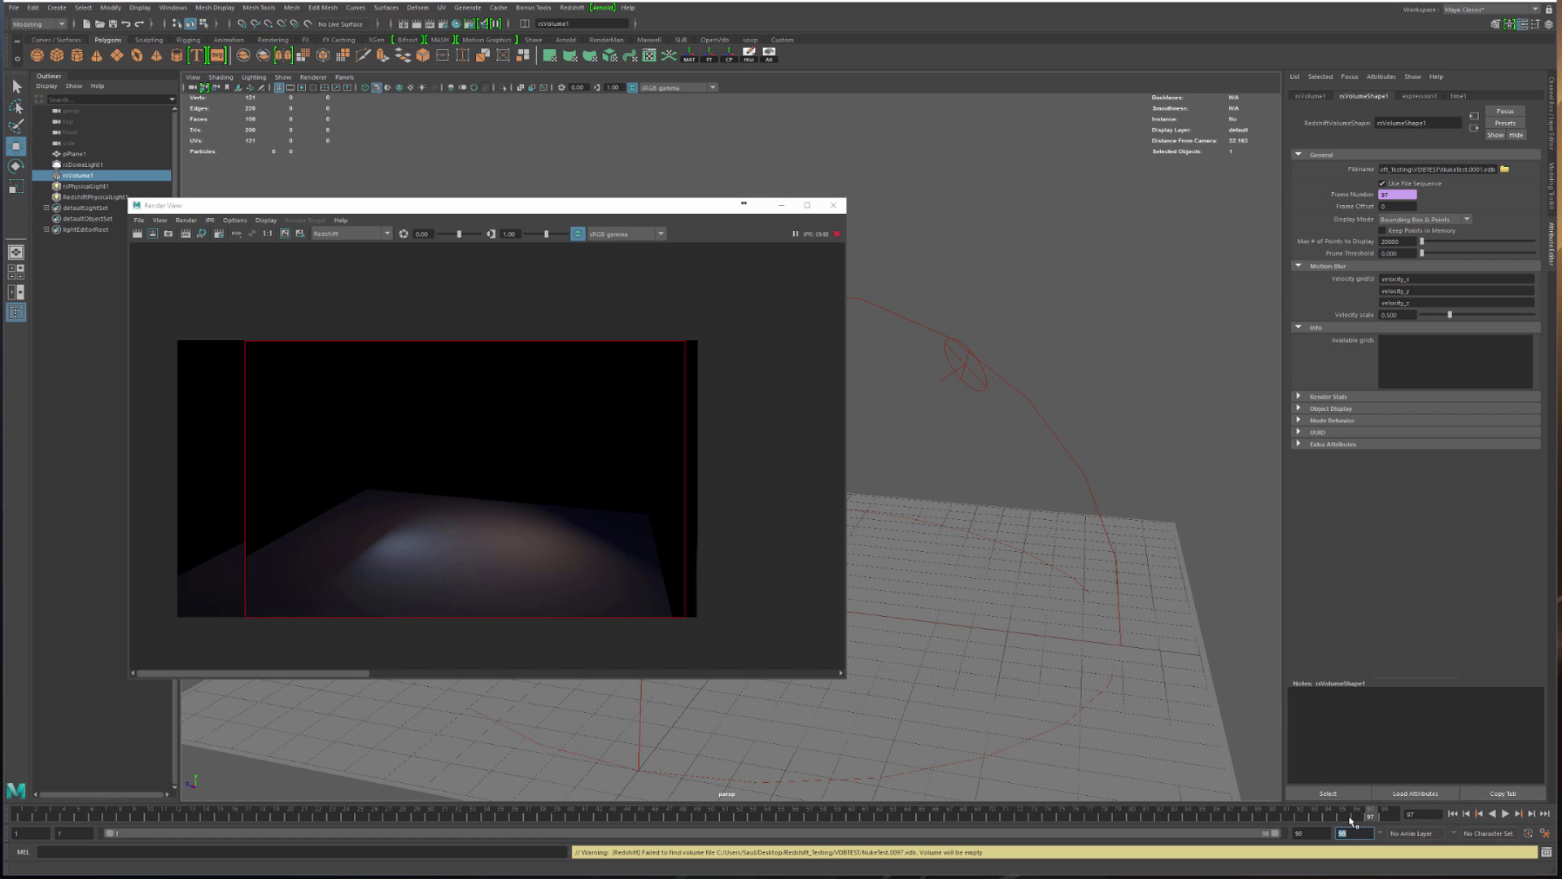
{"action": "left_click", "coordinate": [1254, 817]}
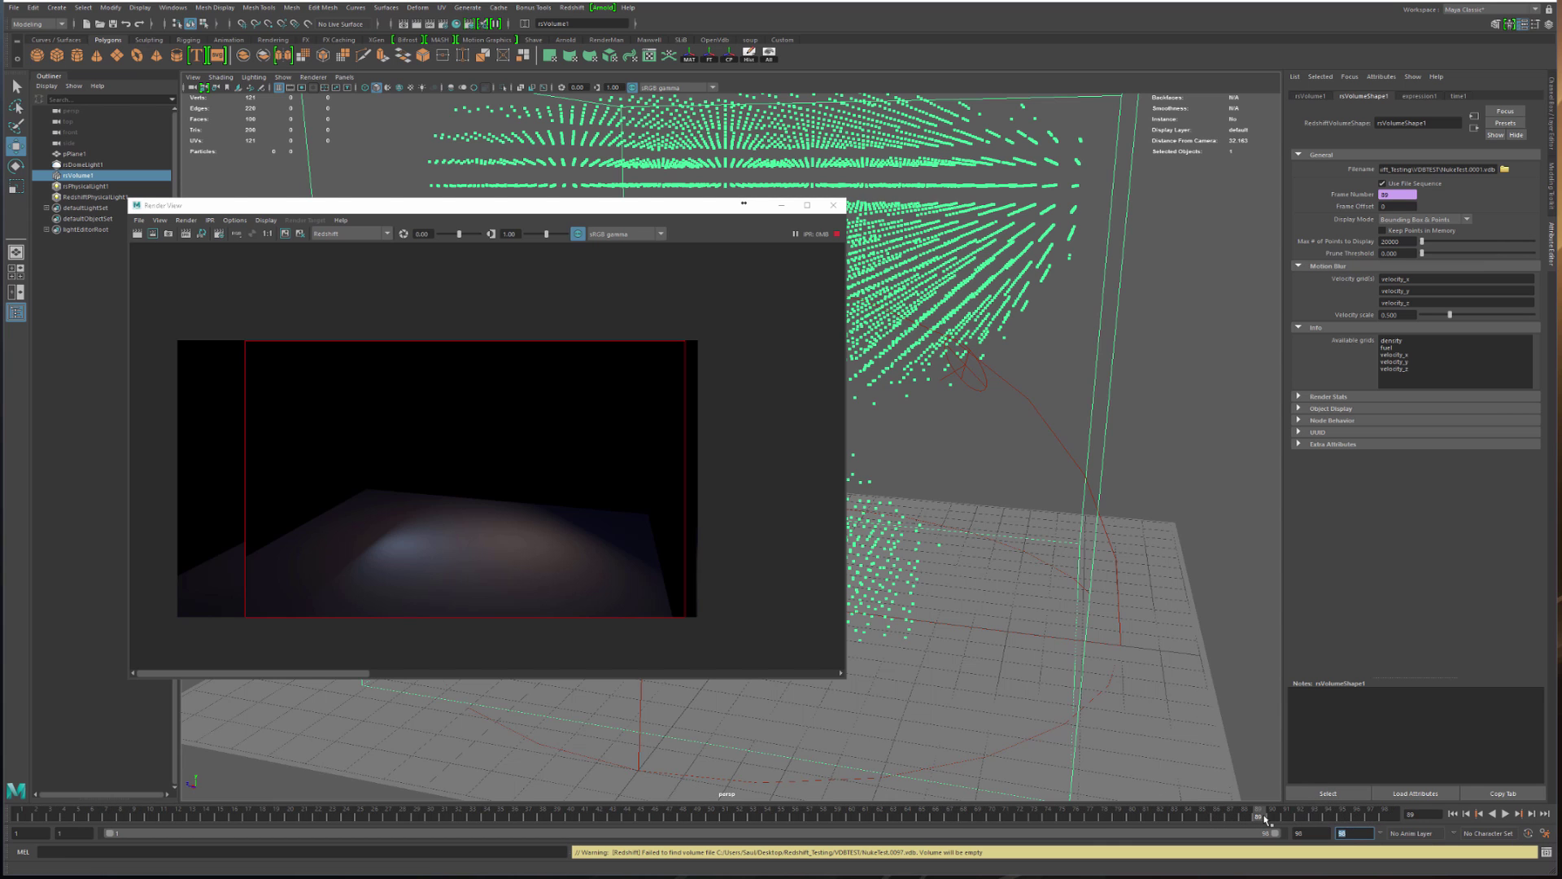
{"action": "left_click", "coordinate": [1287, 817]}
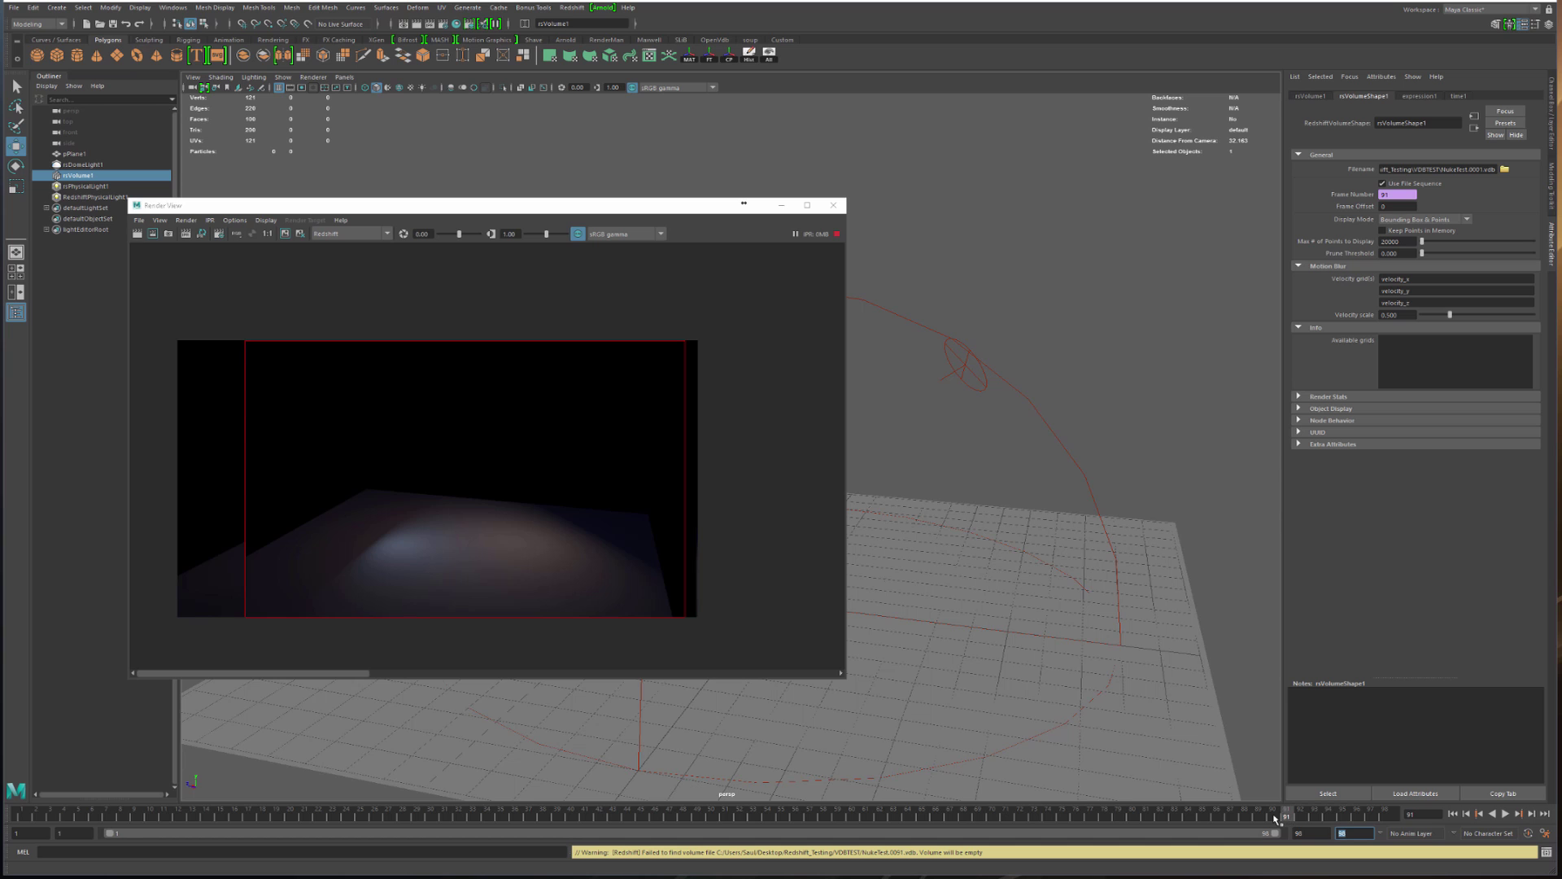
{"action": "left_click", "coordinate": [1273, 817]}
{"action": "left_click", "coordinate": [1260, 817]}
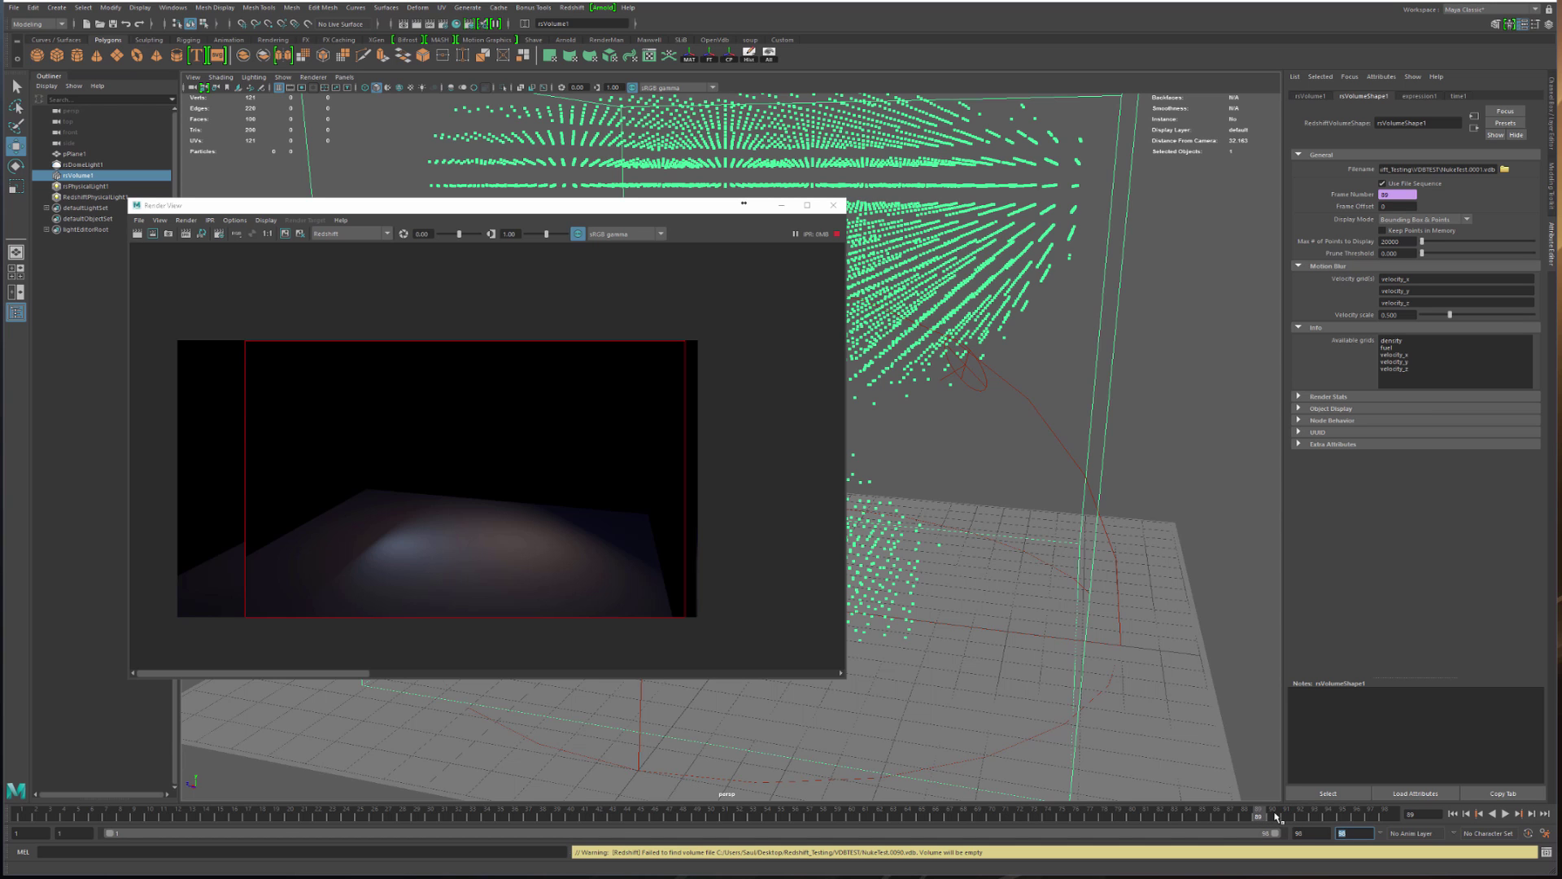
{"action": "left_click", "coordinate": [1273, 817]}
{"action": "left_click", "coordinate": [1260, 817]}
{"action": "type", "text": "89"}
{"action": "key", "text": "Return"}
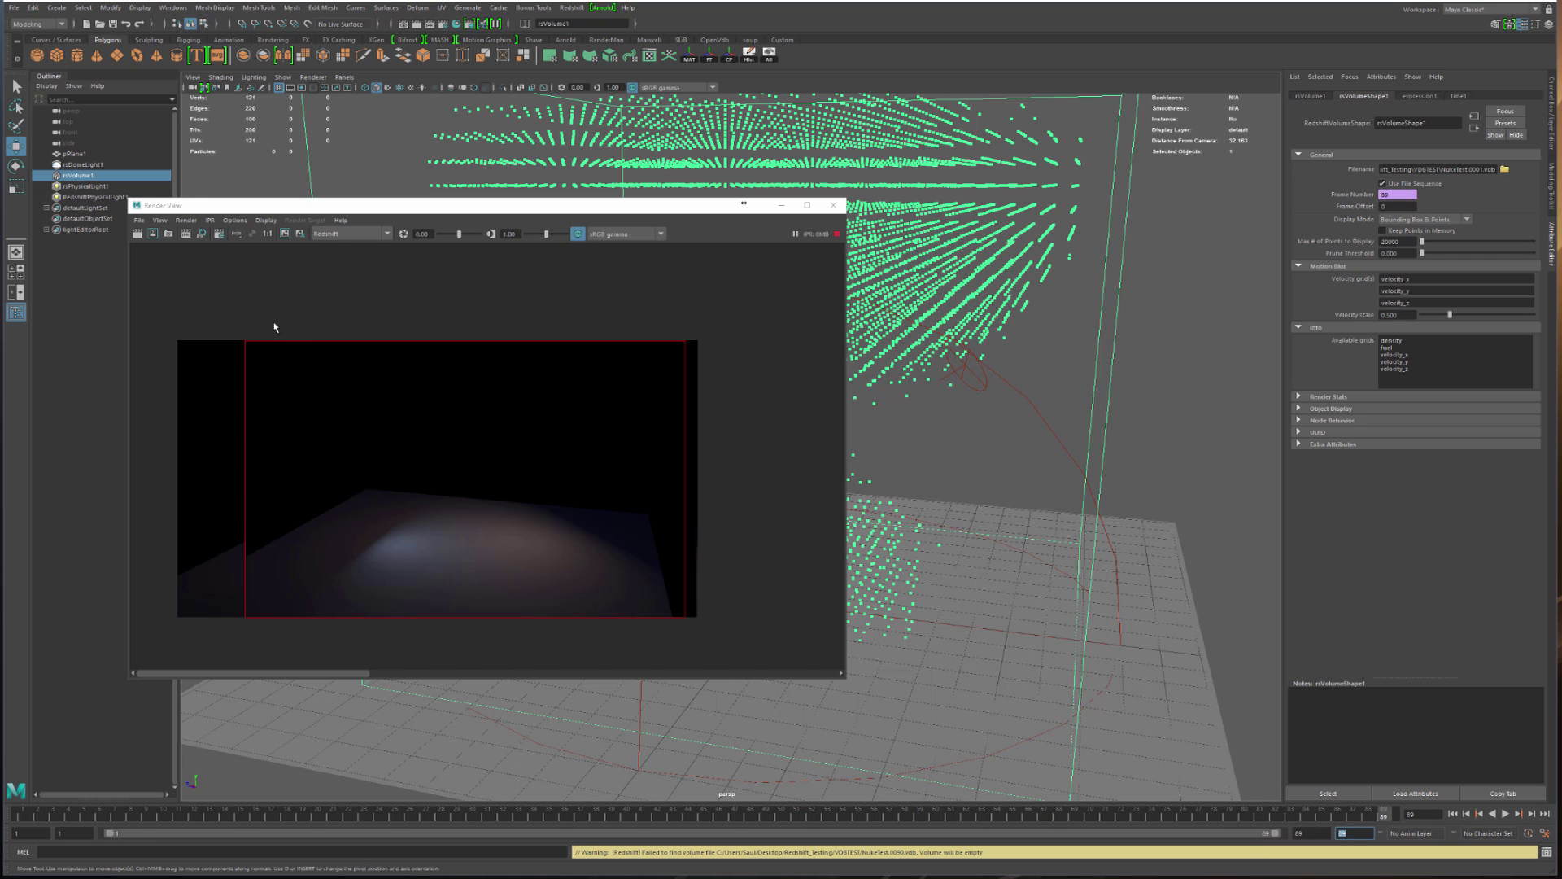
Render a region over the mushroom cloud at the last frame and inspect its stem and base up close
{"action": "left_click_drag", "start_coordinate": [274, 327], "coordinate": [551, 633]}
{"action": "left_click_drag", "start_coordinate": [292, 327], "coordinate": [604, 642]}
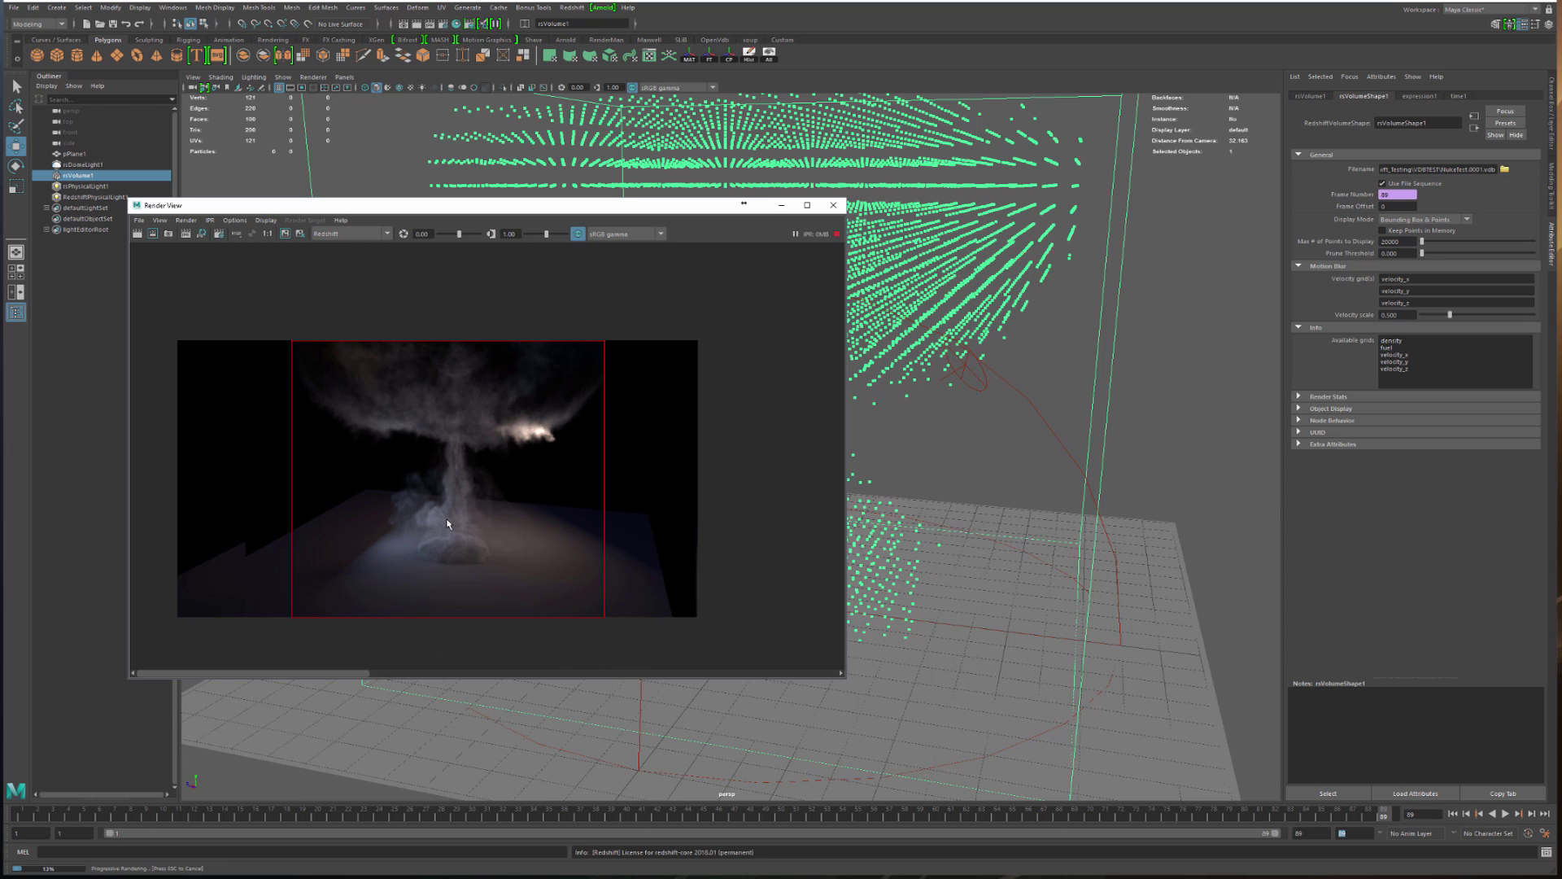
{"action": "scroll", "coordinate": [447, 523], "scroll_direction": "up", "scroll_amount": 2}
{"action": "scroll", "coordinate": [456, 553], "scroll_direction": "up", "scroll_amount": 2}
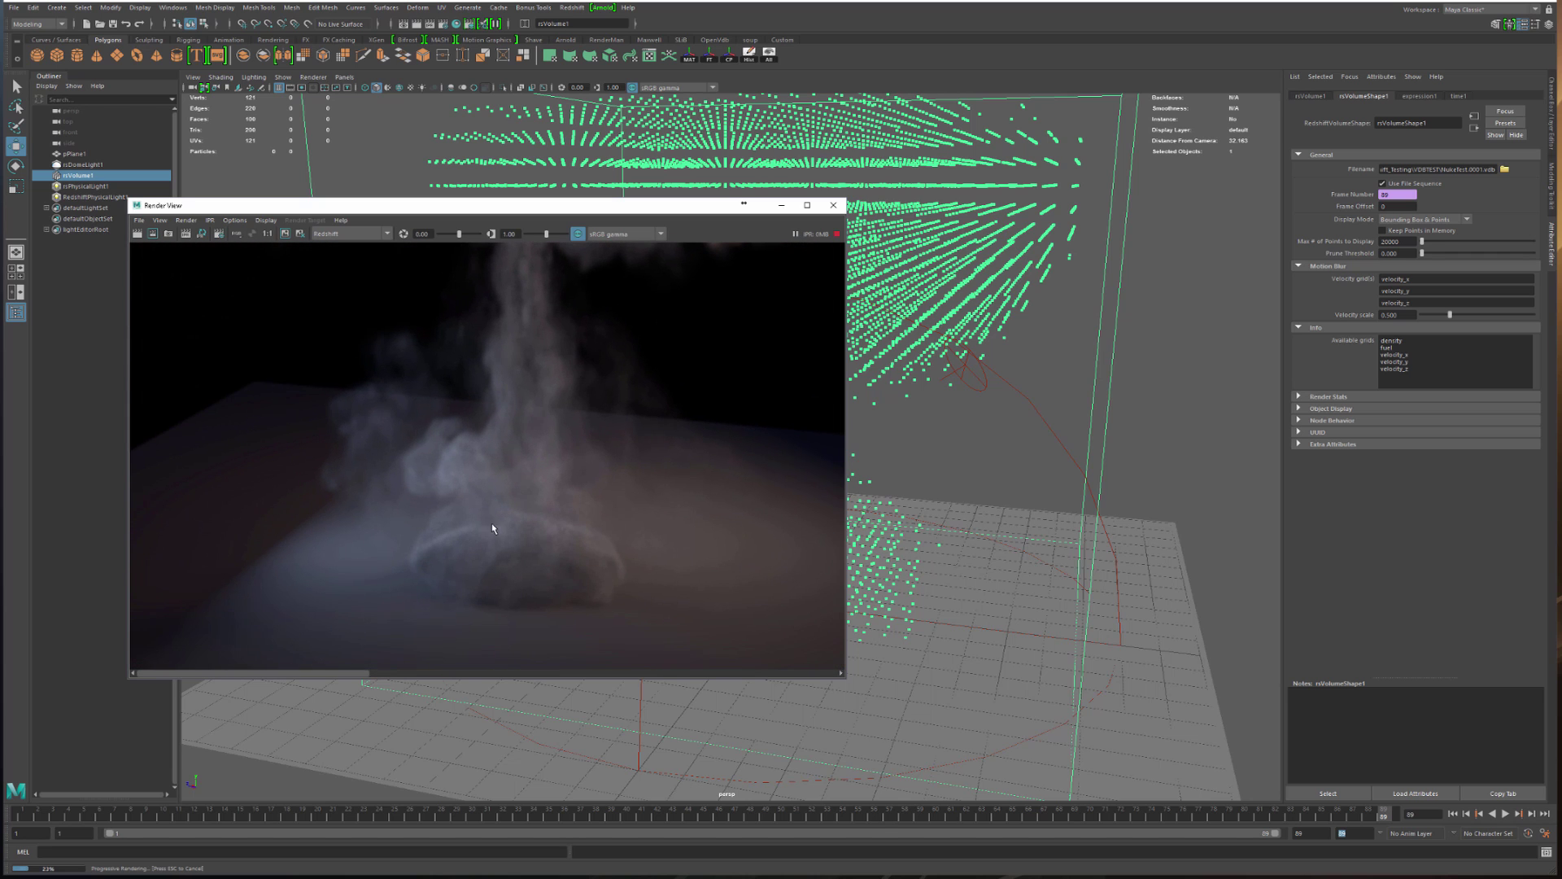
{"action": "scroll", "coordinate": [444, 399], "scroll_direction": "down", "scroll_amount": 2}
{"action": "middle_click_drag", "start_coordinate": [656, 267], "coordinate": [629, 422], "text": "alt"}
{"action": "right_click_drag", "start_coordinate": [684, 413], "coordinate": [286, 420], "text": "alt"}
{"action": "middle_click_drag", "start_coordinate": [499, 442], "coordinate": [494, 383], "text": "alt"}
Render the initial fireball at frame 5 and inspect it in the rendered region
{"action": "left_click", "coordinate": [84, 812]}
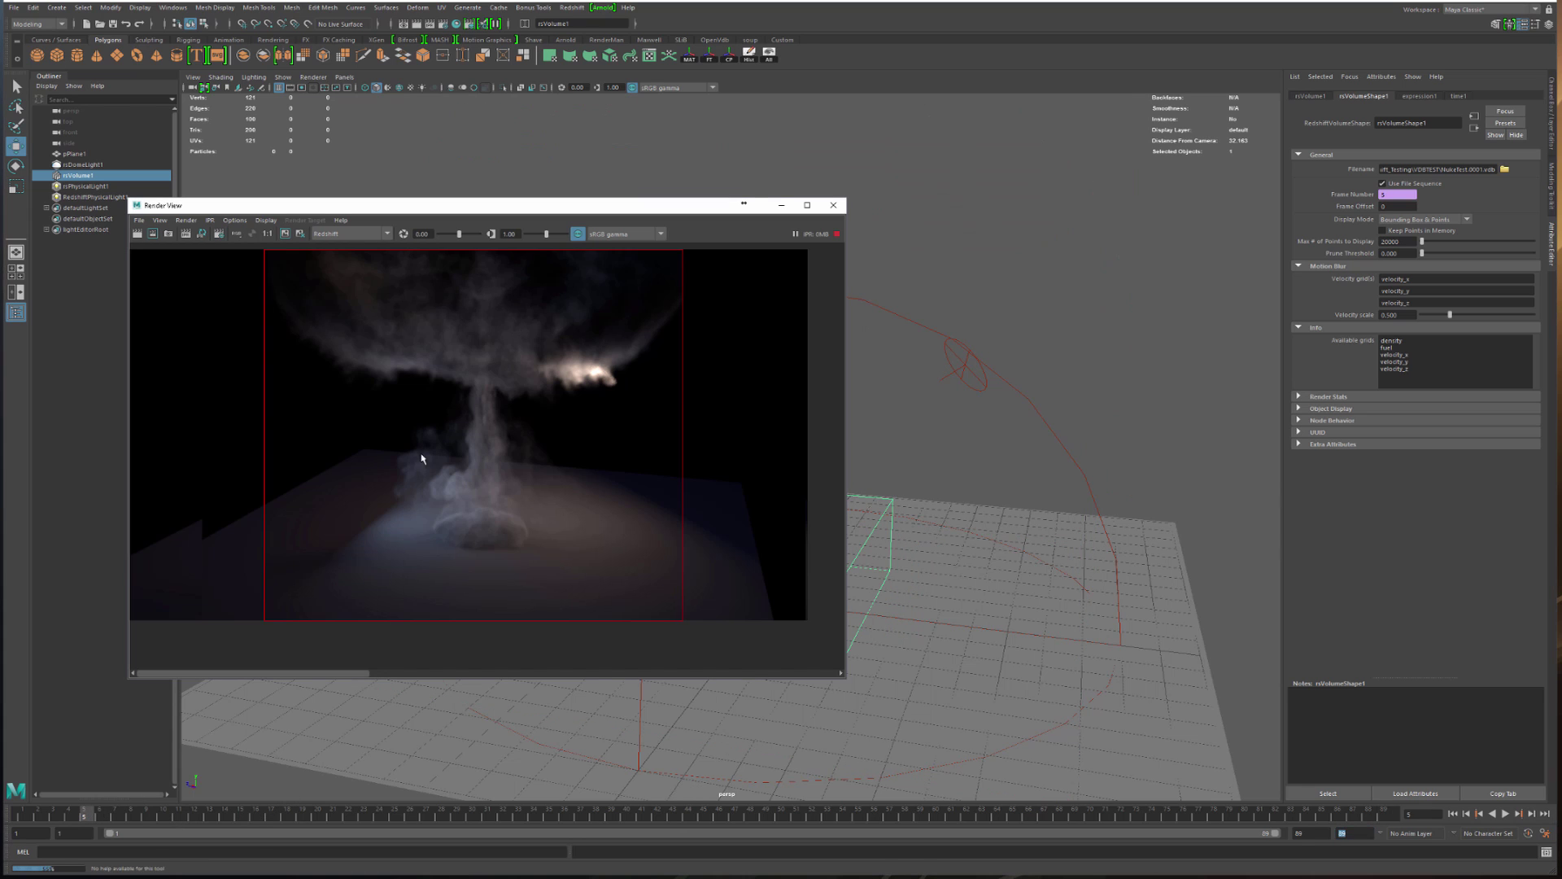
{"action": "scroll", "coordinate": [477, 561], "scroll_direction": "up", "scroll_amount": 1}
{"action": "scroll", "coordinate": [513, 504], "scroll_direction": "up", "scroll_amount": 1}
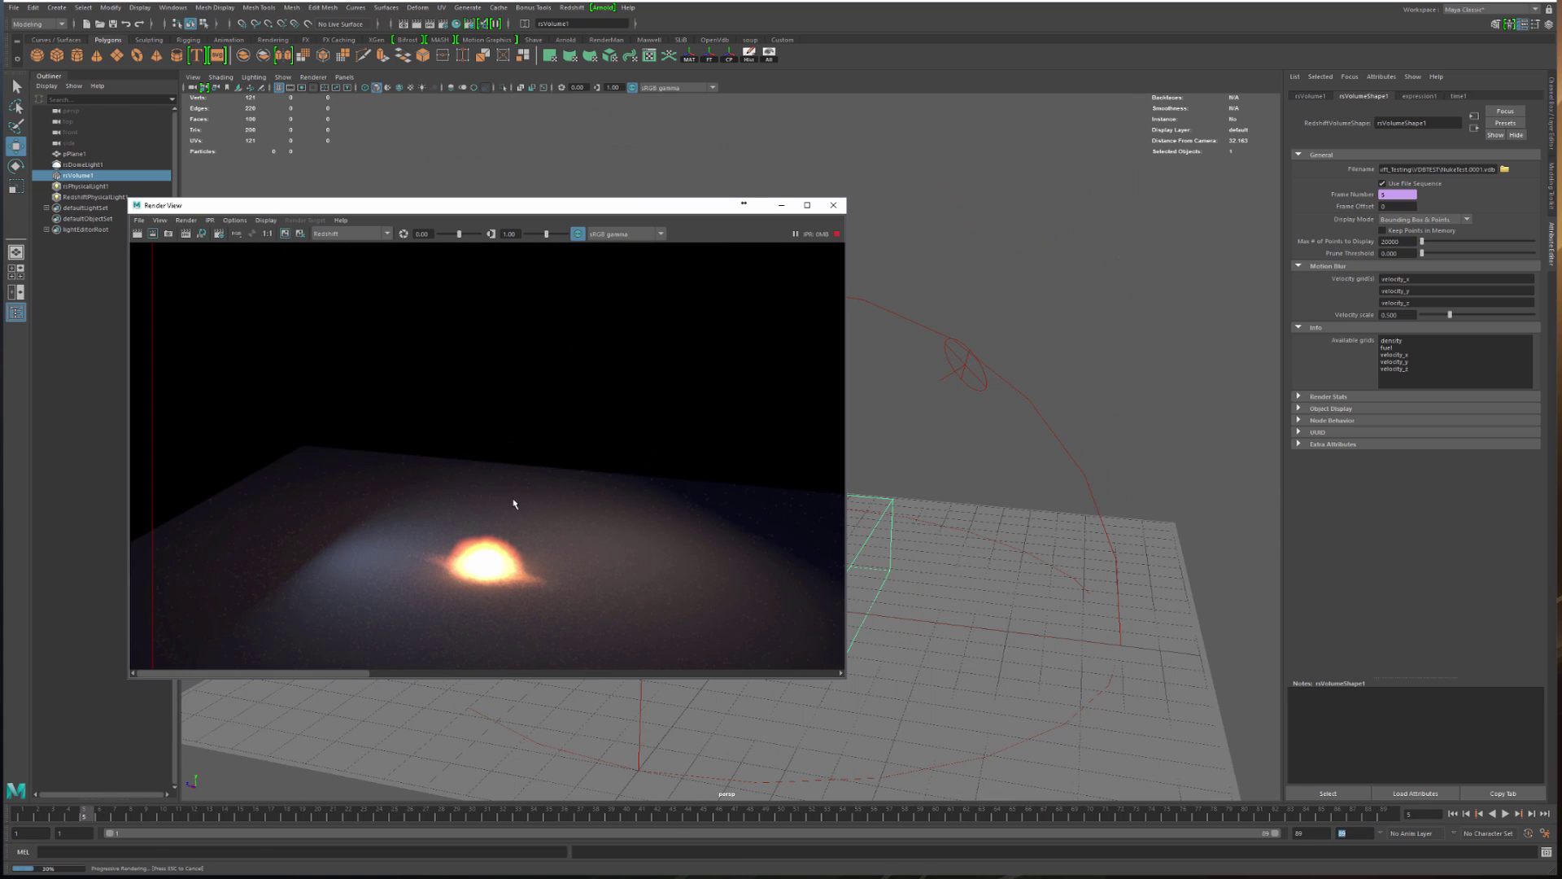
{"action": "scroll", "coordinate": [497, 538], "scroll_direction": "down", "scroll_amount": 1}
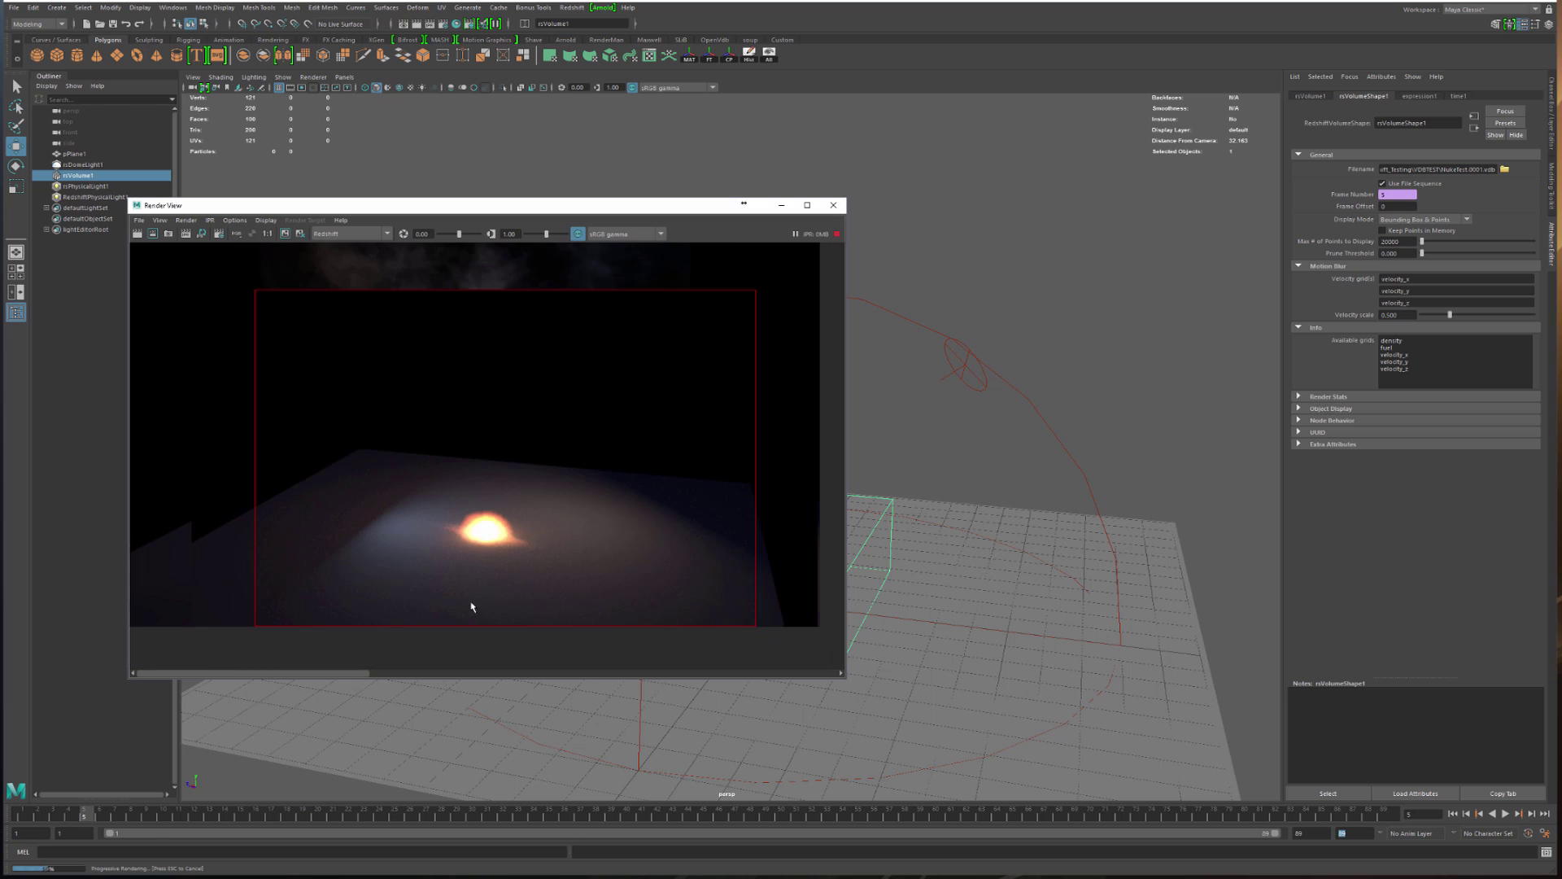
Move the Render View clear of the volume and render regions over the expanding explosion at frames 10 and 18
{"action": "left_click", "coordinate": [171, 817]}
{"action": "left_click_drag", "start_coordinate": [518, 207], "coordinate": [1168, 119]}
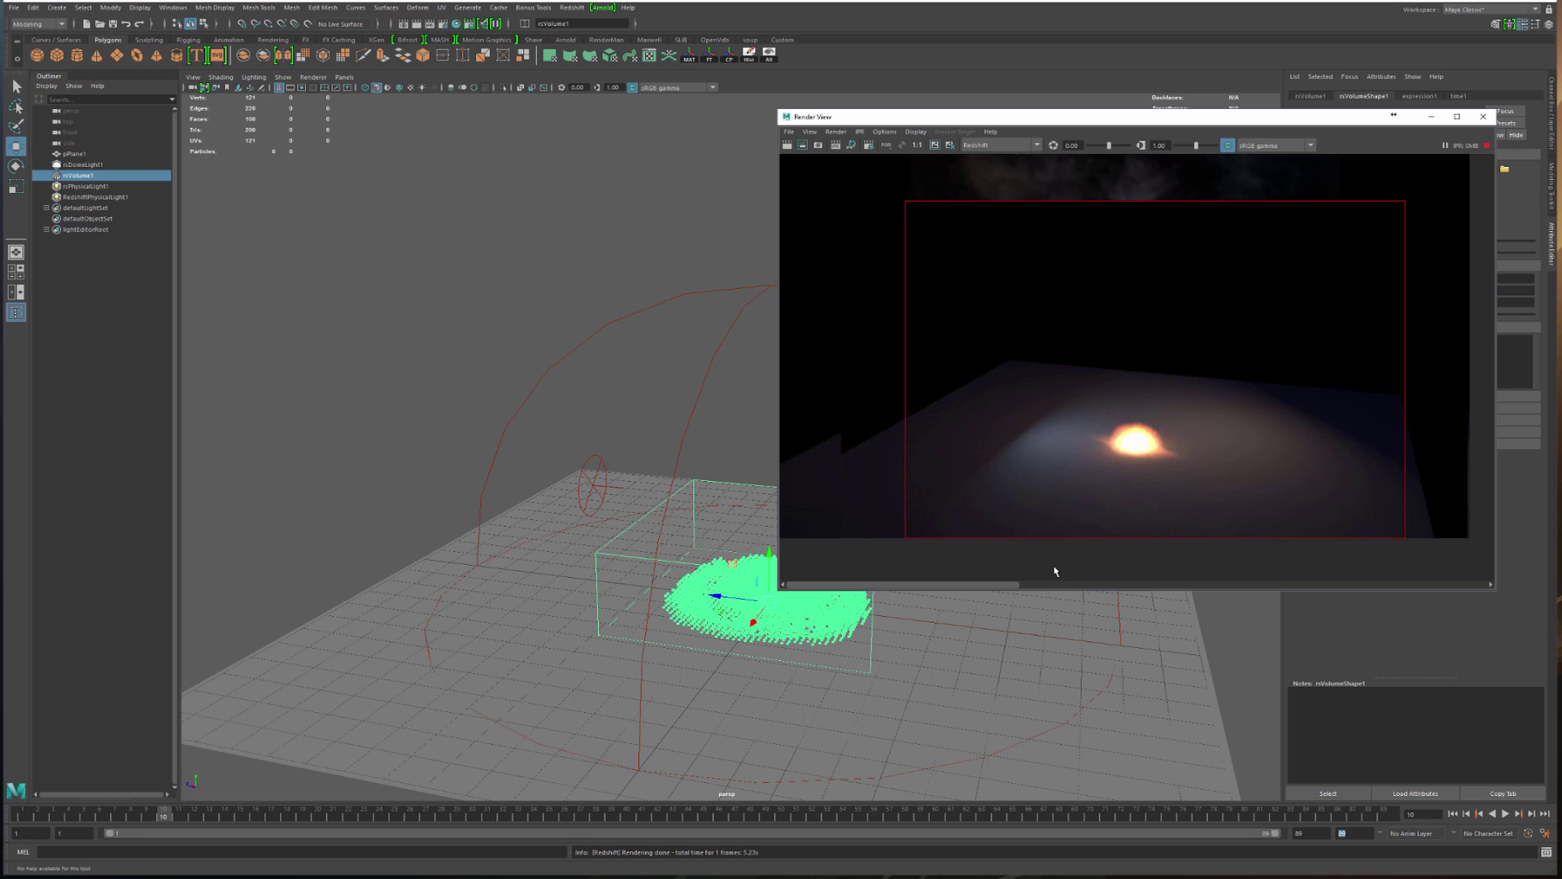
{"action": "left_click_drag", "start_coordinate": [959, 305], "coordinate": [1383, 537]}
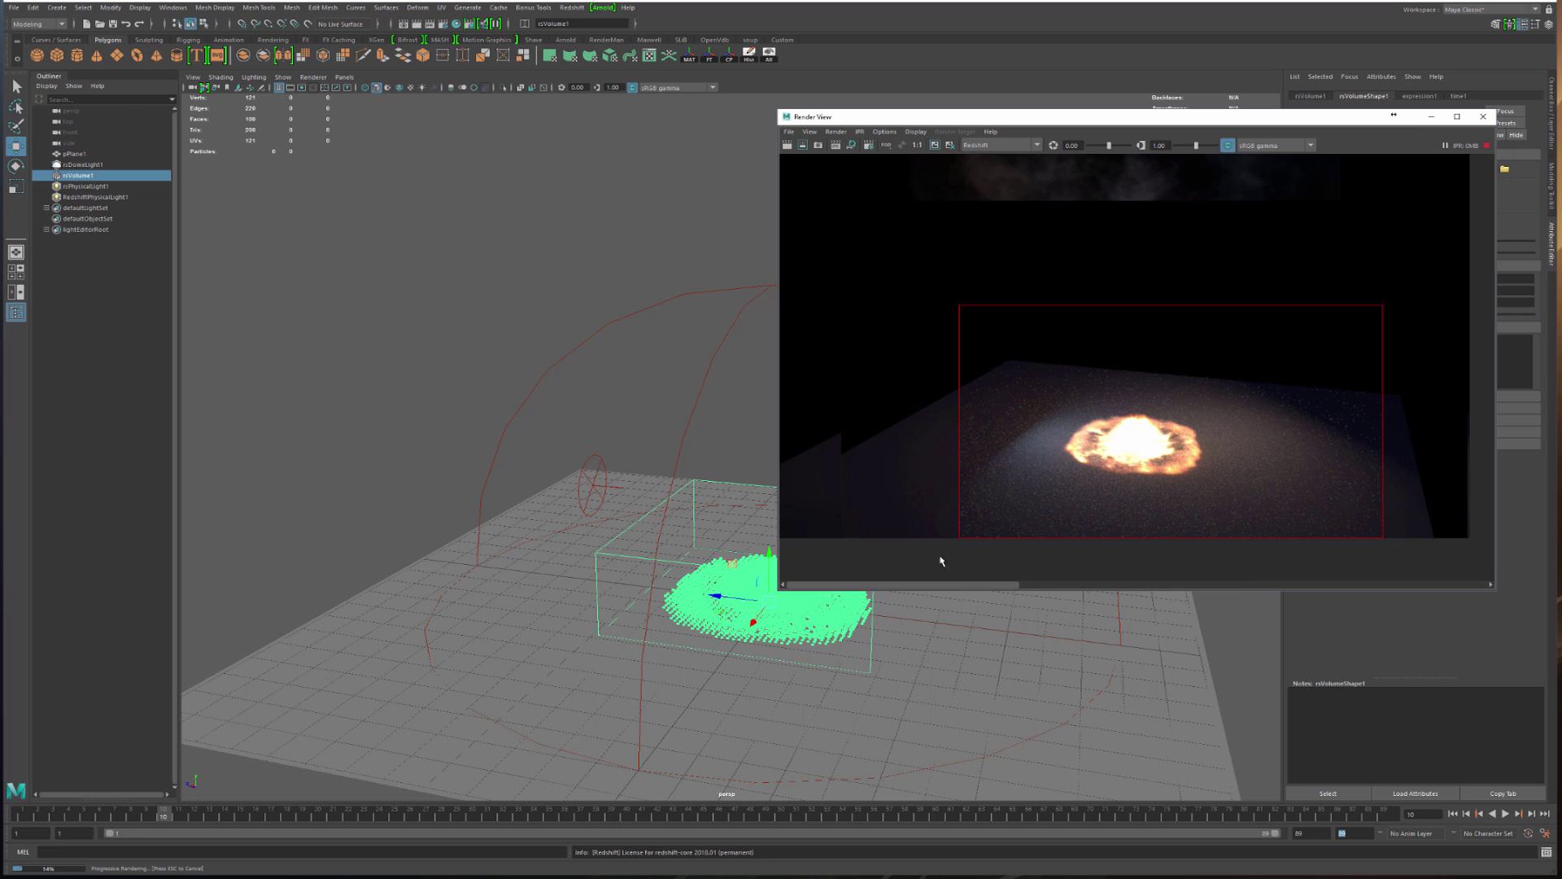
{"action": "left_click", "coordinate": [287, 816]}
{"action": "left_click_drag", "start_coordinate": [1015, 348], "coordinate": [1405, 537]}
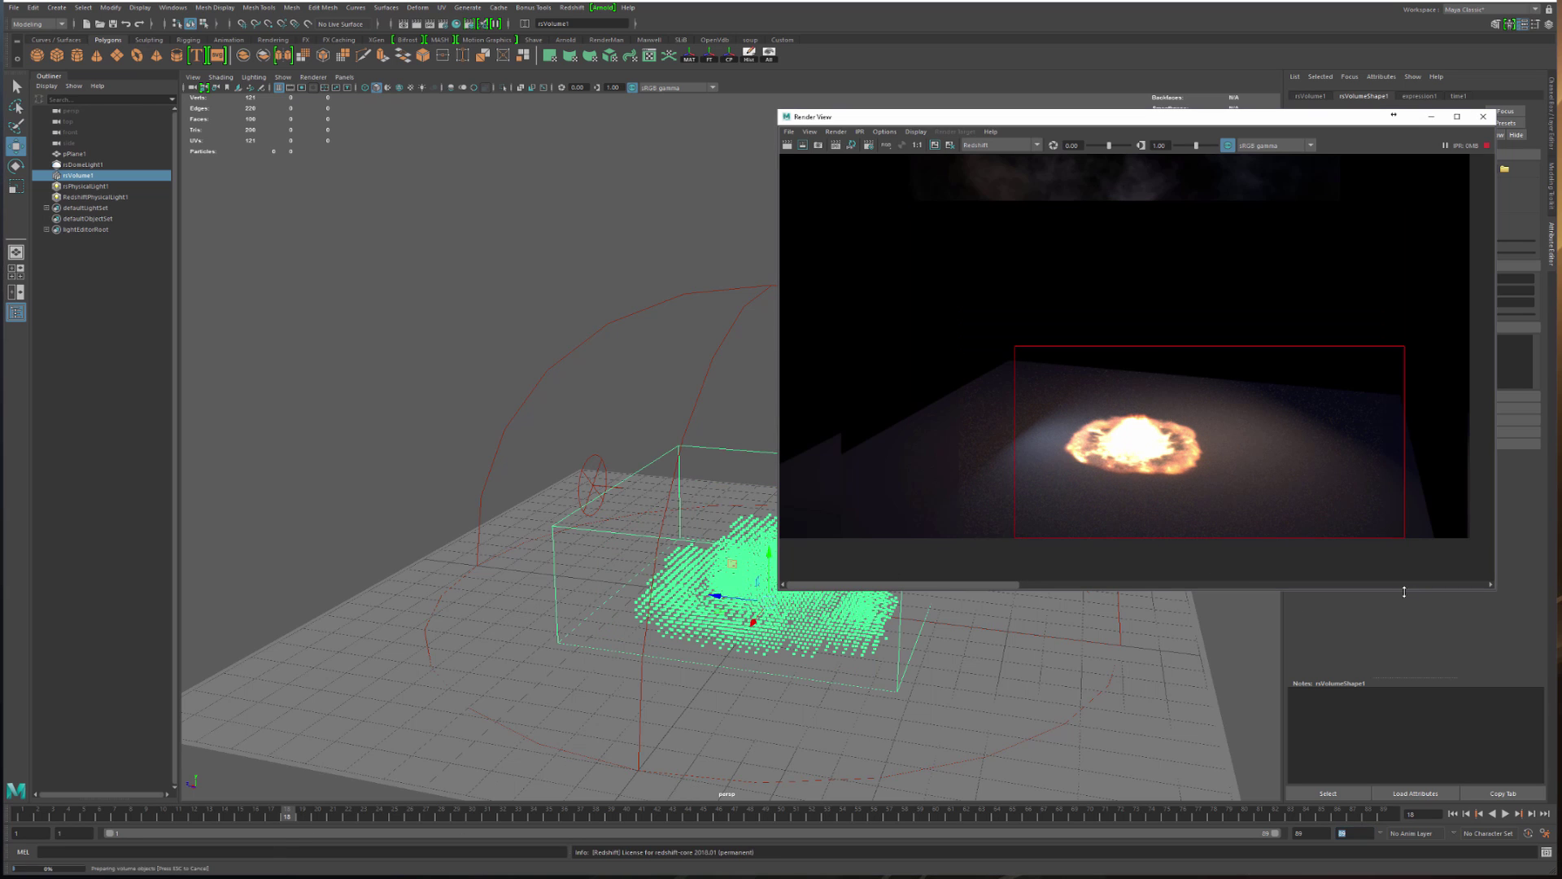
Render taller regions around the rising explosion at frames 29 and 39
{"action": "left_click", "coordinate": [458, 810]}
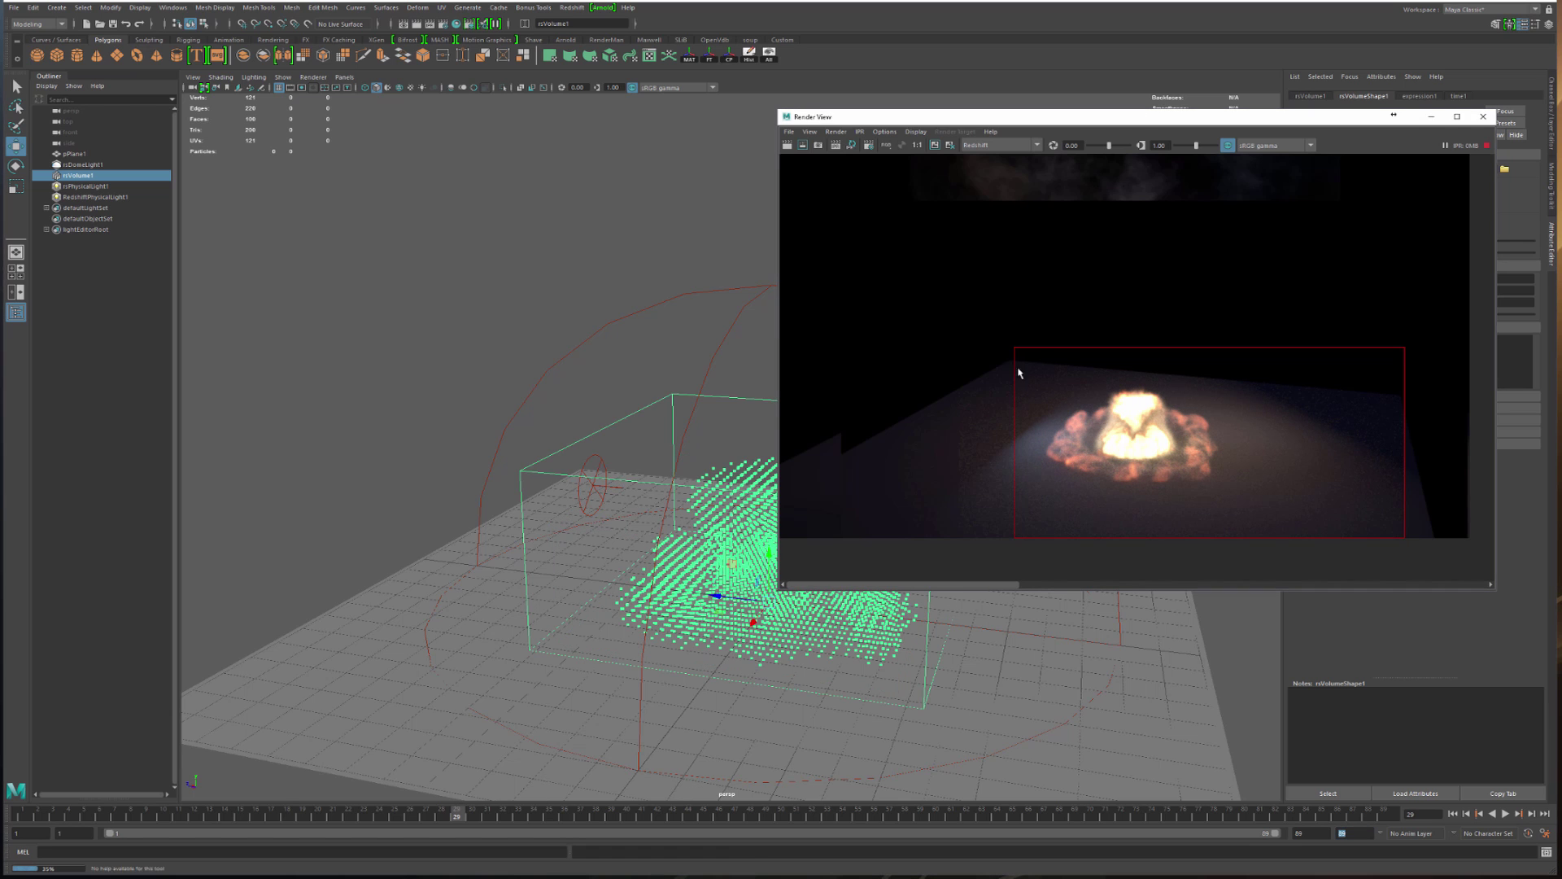
{"action": "left_click_drag", "start_coordinate": [1006, 362], "coordinate": [1344, 537]}
{"action": "left_click_drag", "start_coordinate": [981, 321], "coordinate": [1300, 539]}
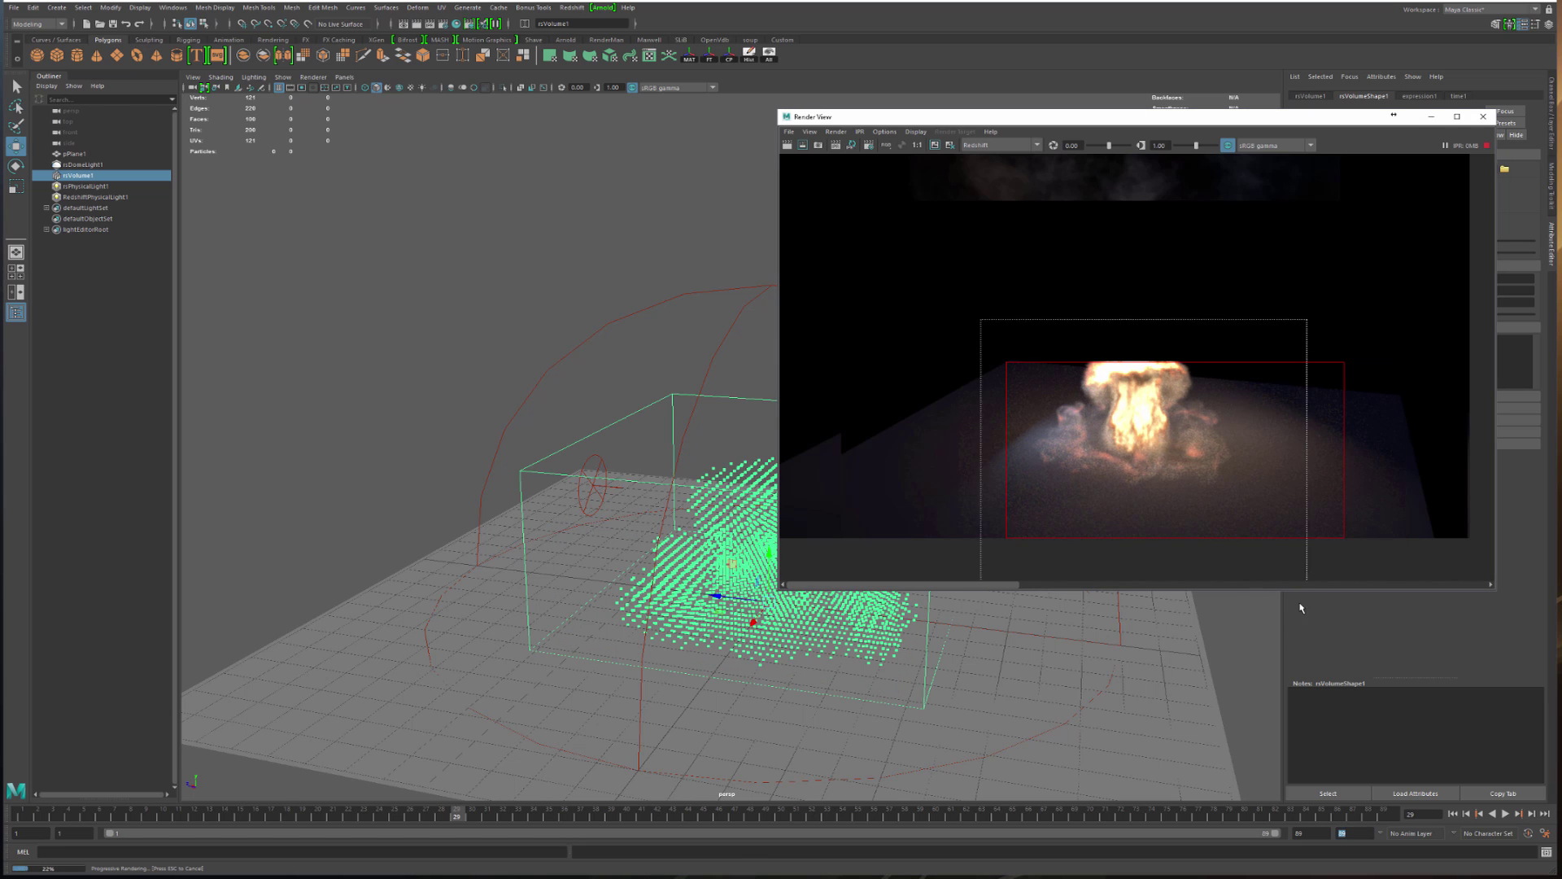
{"action": "left_click", "coordinate": [613, 812]}
{"action": "left_click_drag", "start_coordinate": [988, 301], "coordinate": [1297, 537]}
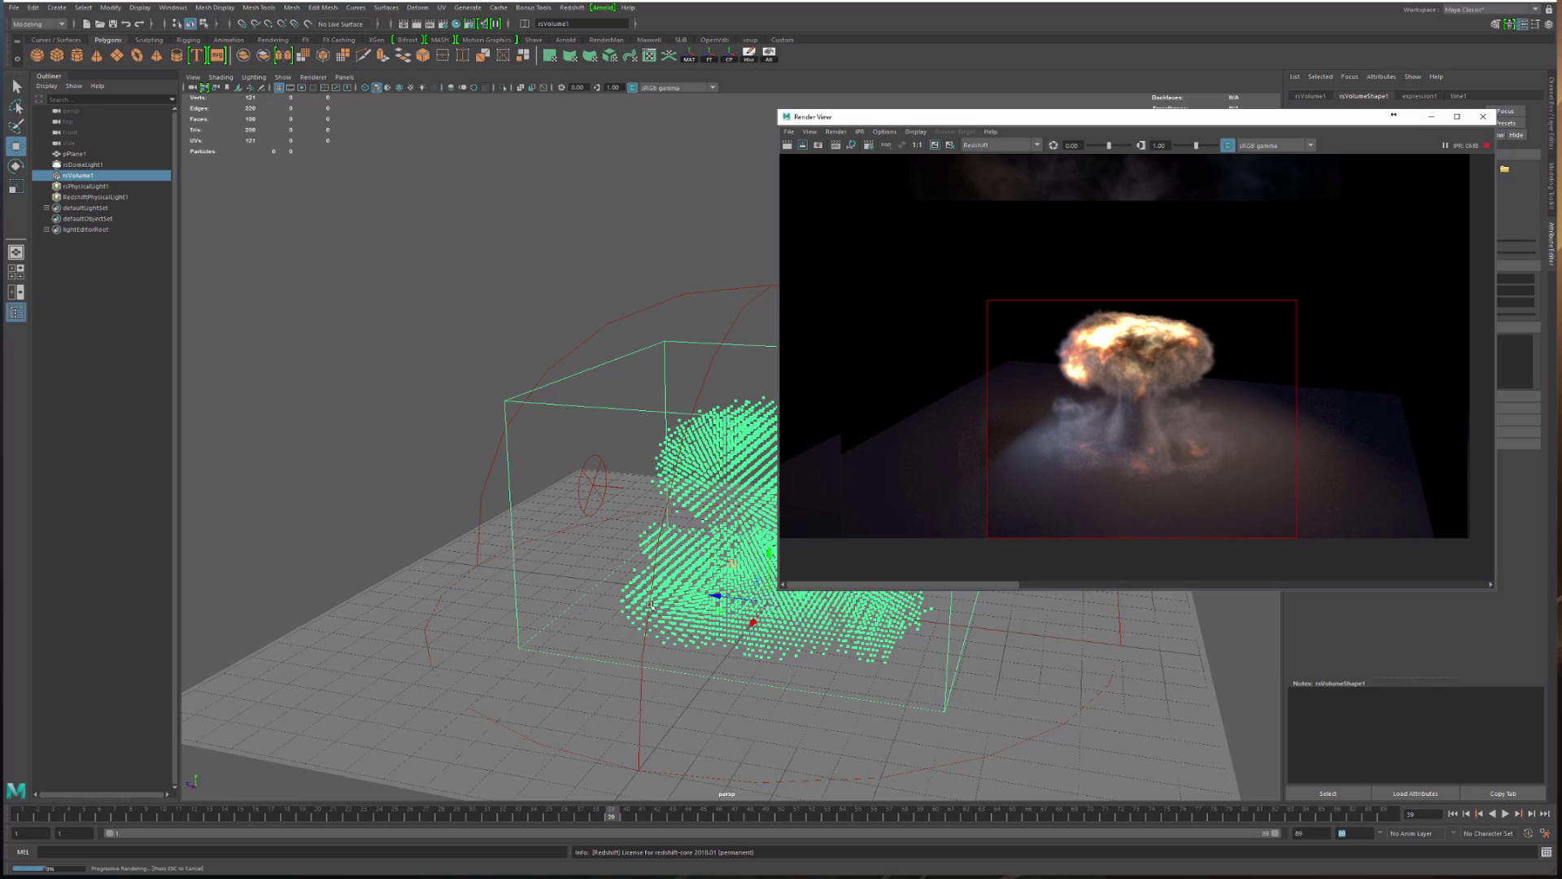
Move the camera closer to the frame 39 explosion, render the full image and narrow the region to the cloud
{"action": "middle_click_drag", "start_coordinate": [650, 606], "coordinate": [506, 551], "text": "alt"}
{"action": "right_click_drag", "start_coordinate": [506, 551], "coordinate": [698, 493], "text": "alt"}
{"action": "middle_click_drag", "start_coordinate": [563, 476], "coordinate": [720, 443], "text": "alt"}
{"action": "scroll", "coordinate": [865, 227], "scroll_direction": "down", "scroll_amount": 2}
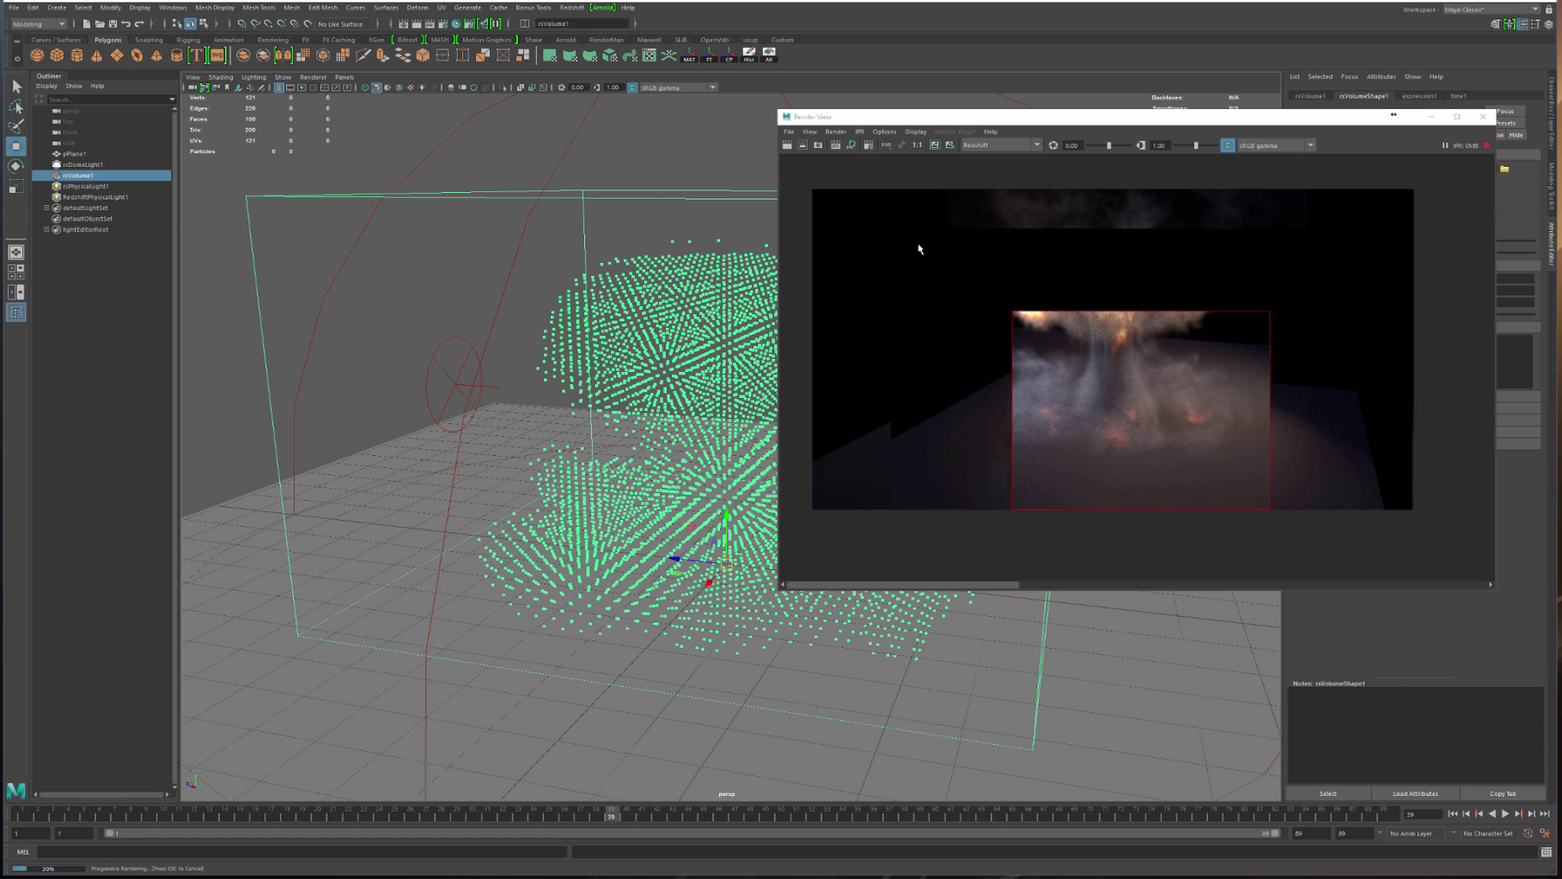
{"action": "middle_click_drag", "start_coordinate": [919, 249], "coordinate": [948, 267], "text": "alt"}
{"action": "left_click_drag", "start_coordinate": [821, 180], "coordinate": [1458, 543]}
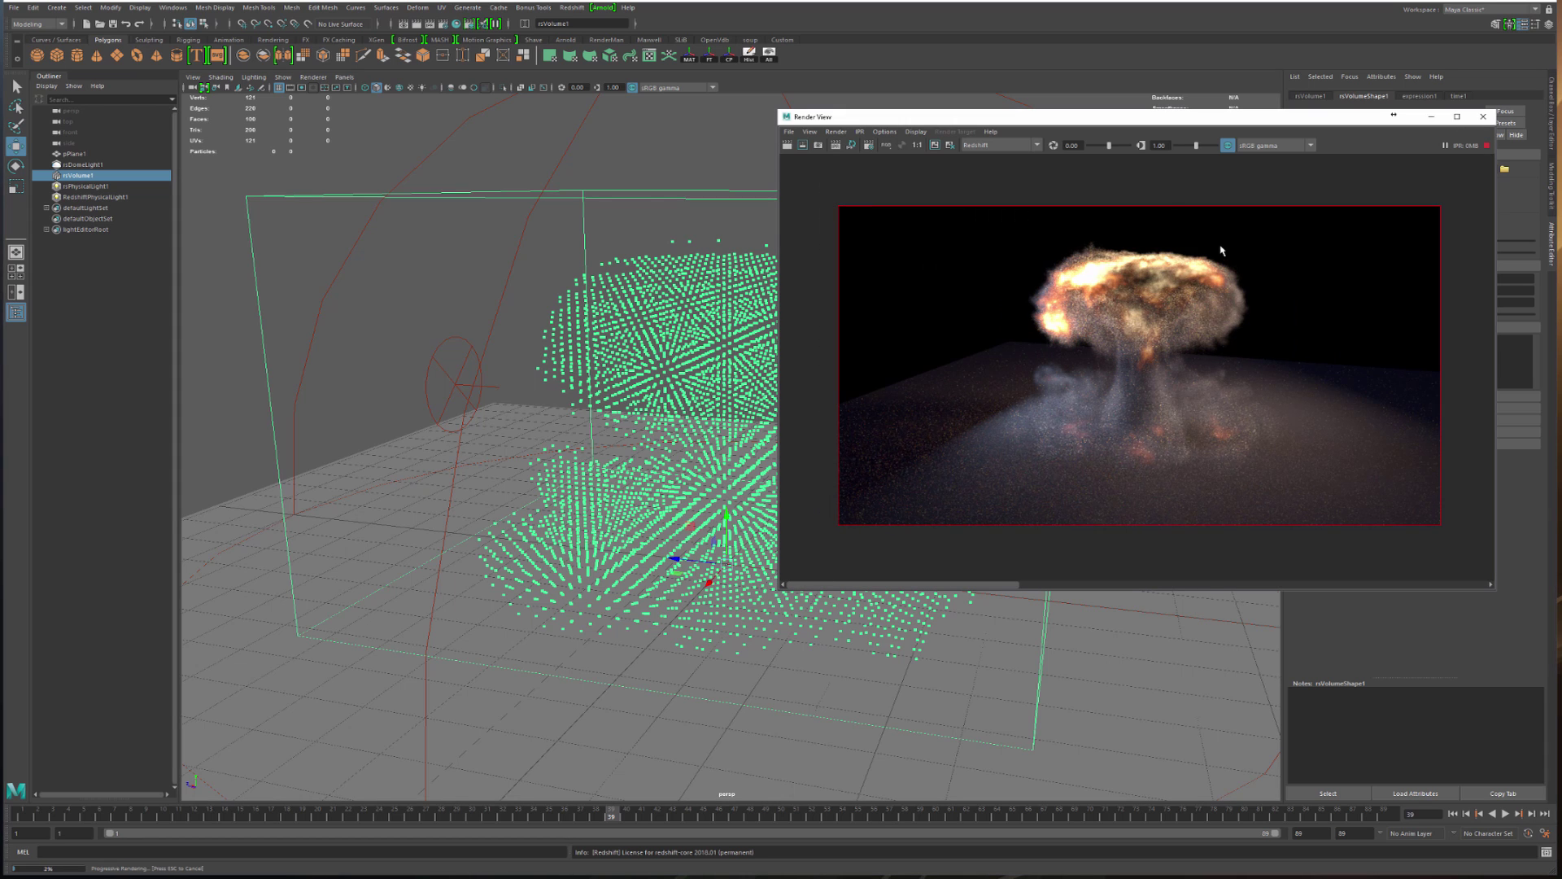
{"action": "left_click_drag", "start_coordinate": [1292, 209], "coordinate": [954, 510]}
Adjust the camera framing slightly and render a region over the mushroom cloud at frame 48
{"action": "middle_click_drag", "start_coordinate": [530, 462], "coordinate": [488, 454], "text": "alt"}
{"action": "scroll", "coordinate": [449, 465], "scroll_direction": "up", "scroll_amount": 2}
{"action": "scroll", "coordinate": [448, 464], "scroll_direction": "down", "scroll_amount": 2}
{"action": "left_click", "coordinate": [744, 823]}
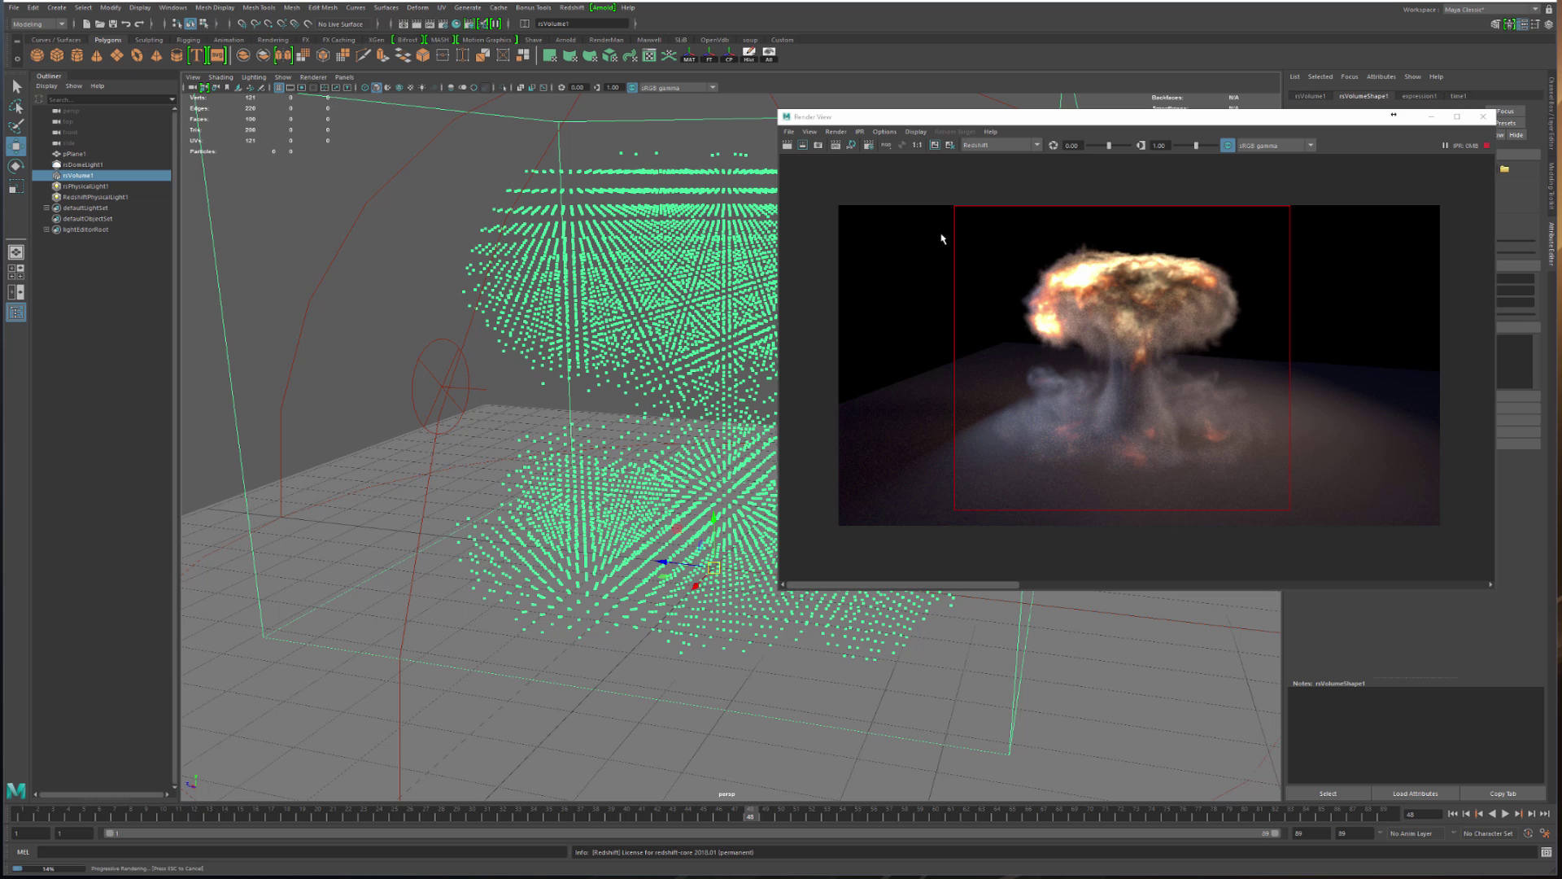
{"action": "left_click_drag", "start_coordinate": [932, 194], "coordinate": [1268, 562]}
Render frame 56 with the camera pulled back to fit the whole mushroom cloud, and return to frame 43
{"action": "left_click", "coordinate": [875, 814]}
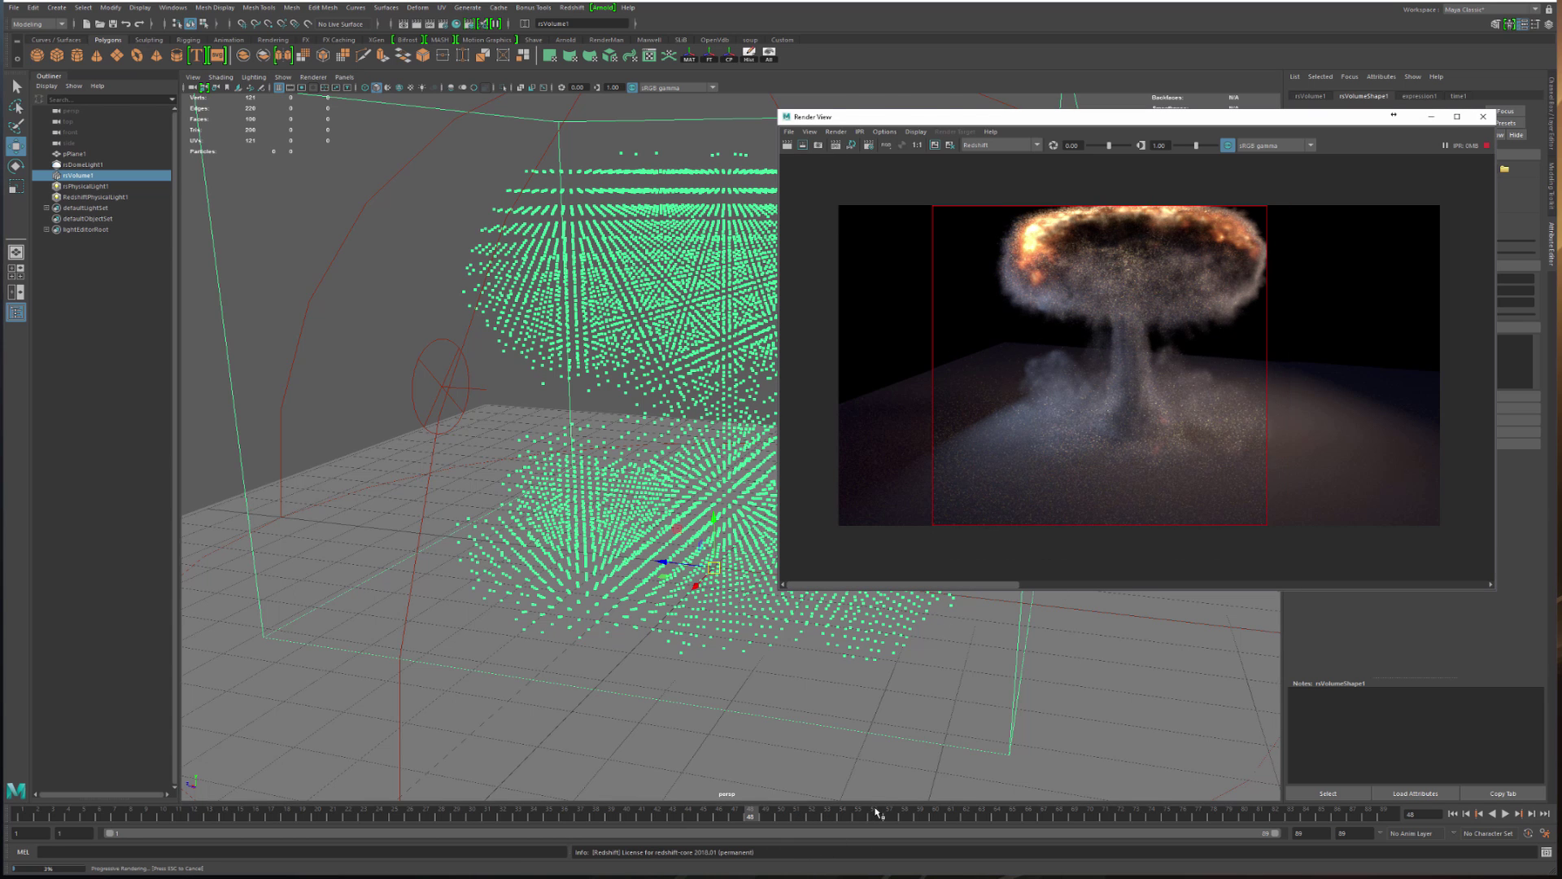
{"action": "left_click_drag", "start_coordinate": [1240, 458], "coordinate": [1312, 533]}
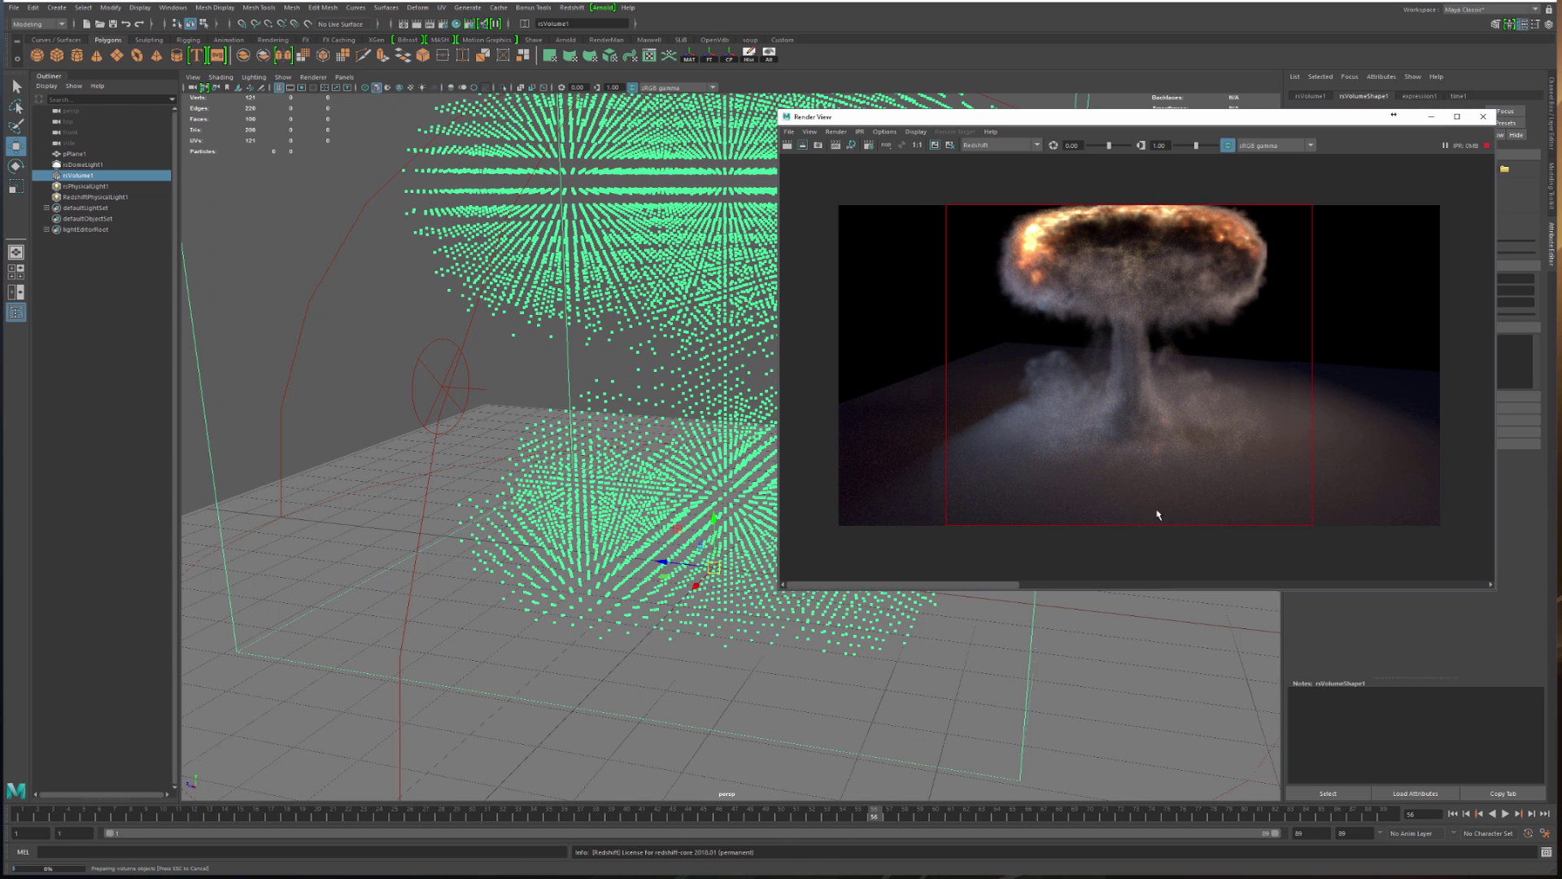
{"action": "right_click_drag", "start_coordinate": [670, 391], "coordinate": [545, 482], "text": "alt"}
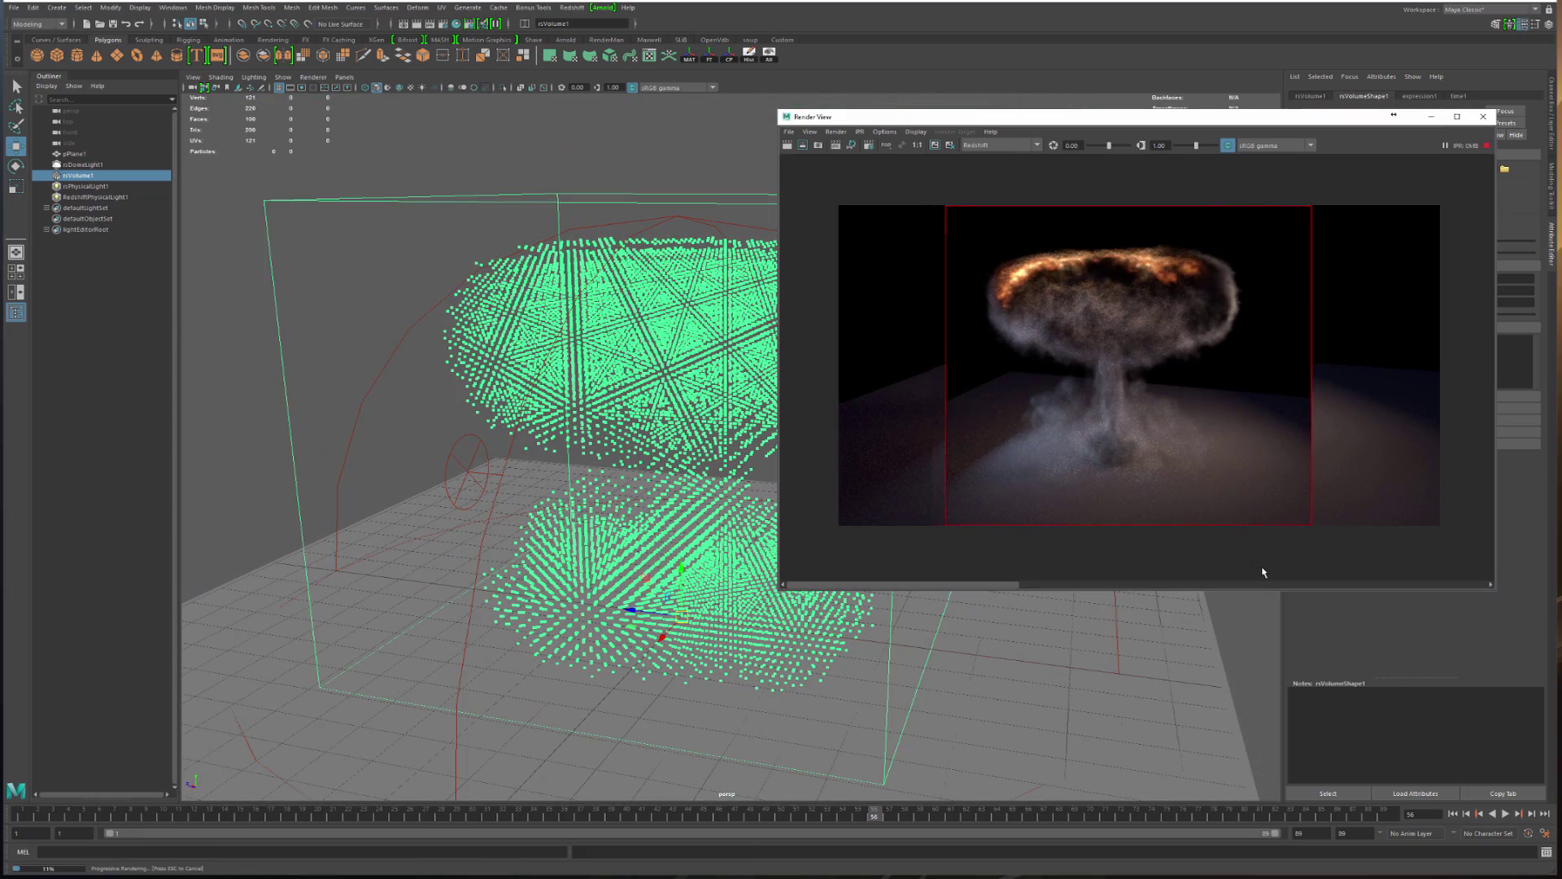
{"action": "left_click", "coordinate": [675, 815]}
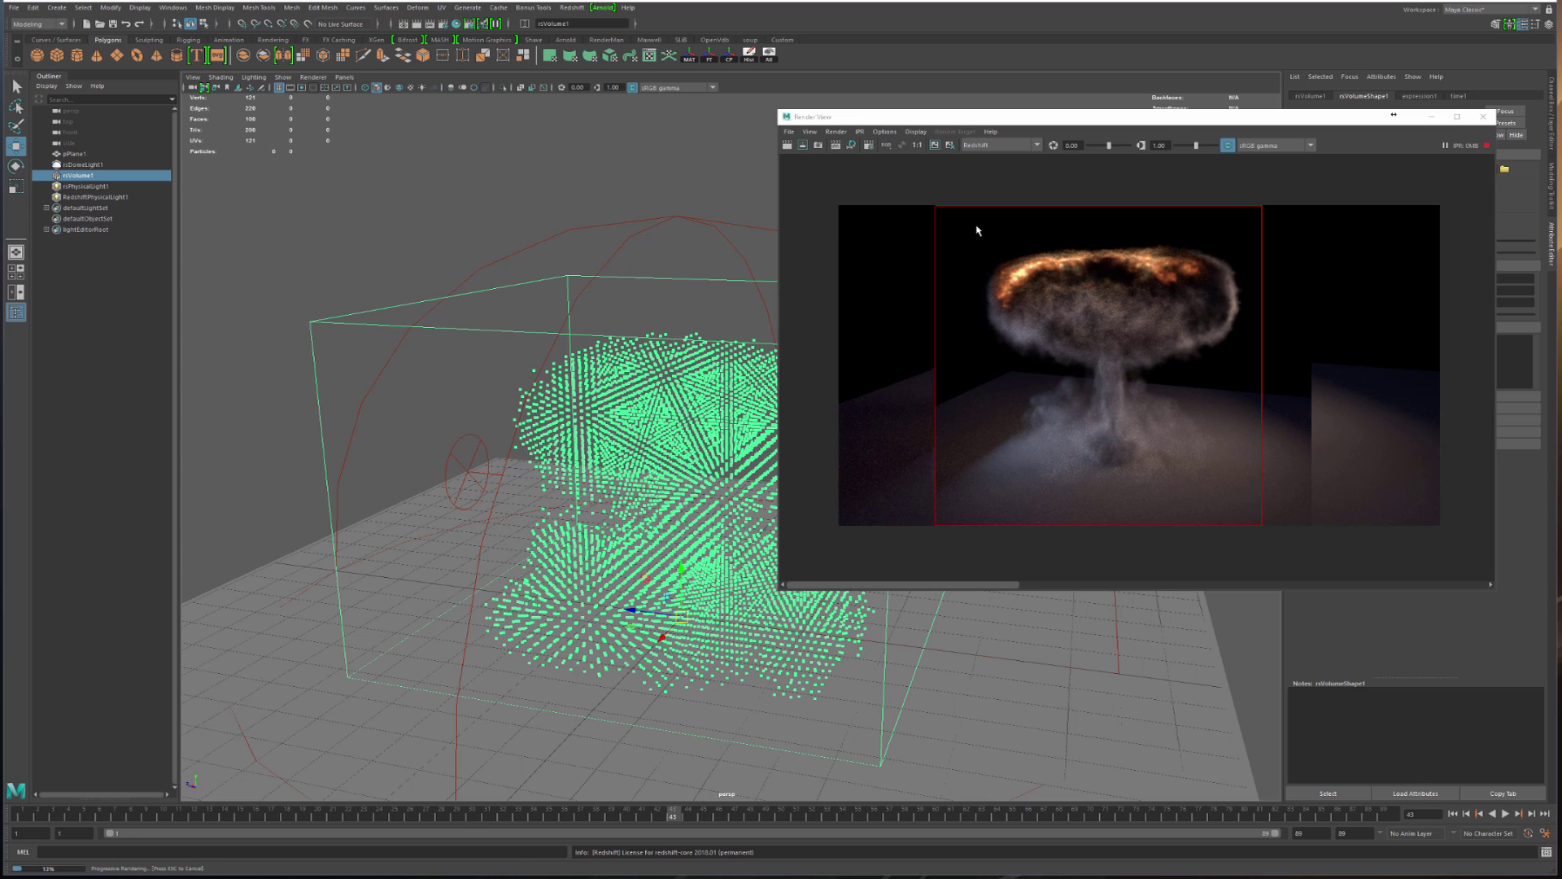